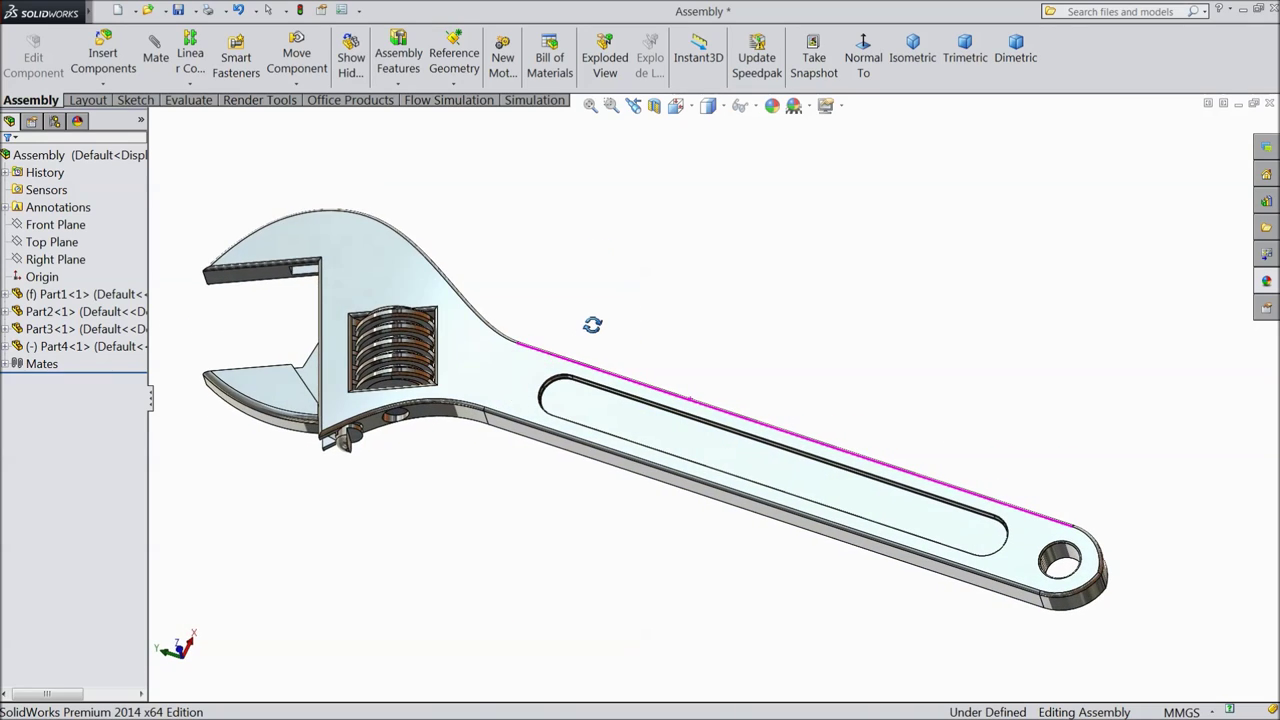
{"action": "scroll", "coordinate": [456, 398], "scroll_direction": "down", "scroll_amount": 3}
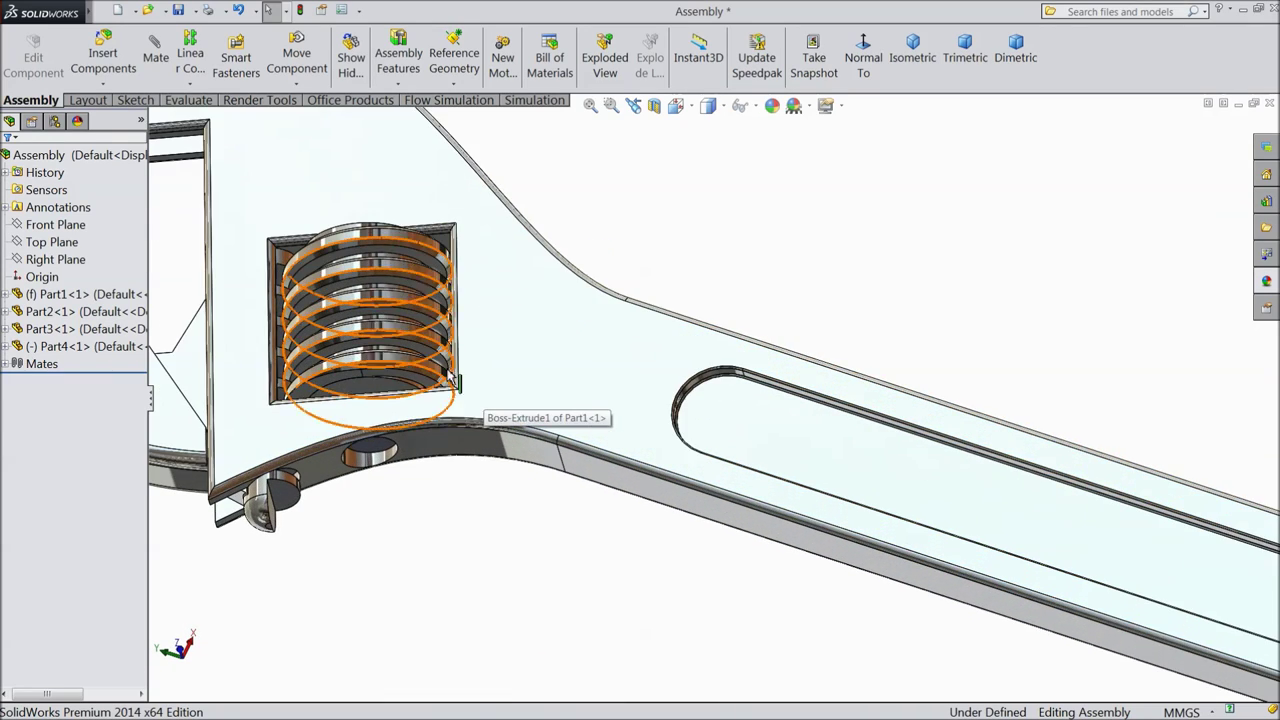
{"action": "scroll", "coordinate": [525, 340], "scroll_direction": "up", "scroll_amount": 5}
{"action": "scroll", "coordinate": [470, 300], "scroll_direction": "down", "scroll_amount": 4}
{"action": "left_click_drag", "start_coordinate": [380, 525], "coordinate": [389, 575]}
{"action": "left_click", "coordinate": [357, 433]}
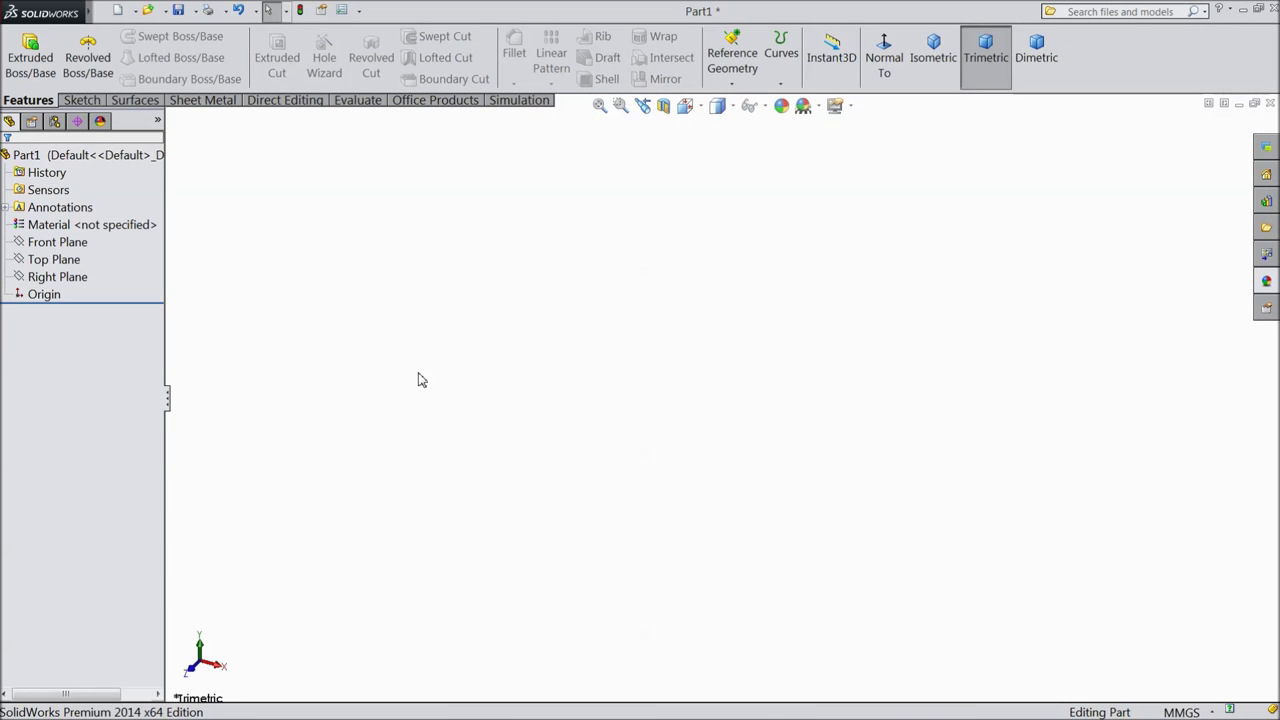
Start a sketch on the Front Plane and draw a corner rectangle from the origin, about 27 mm wide and 101 mm high
{"action": "left_click", "coordinate": [57, 242]}
{"action": "left_click", "coordinate": [86, 228]}
{"action": "left_click", "coordinate": [82, 100]}
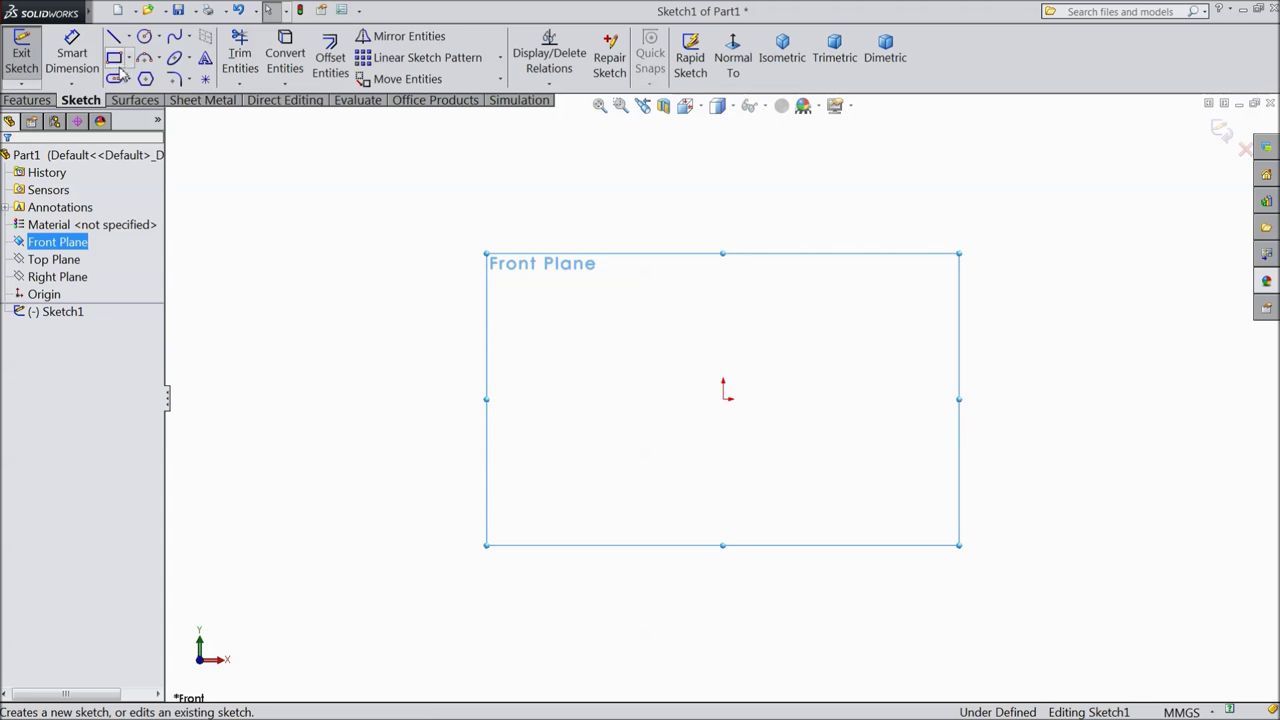
{"action": "left_click", "coordinate": [115, 58]}
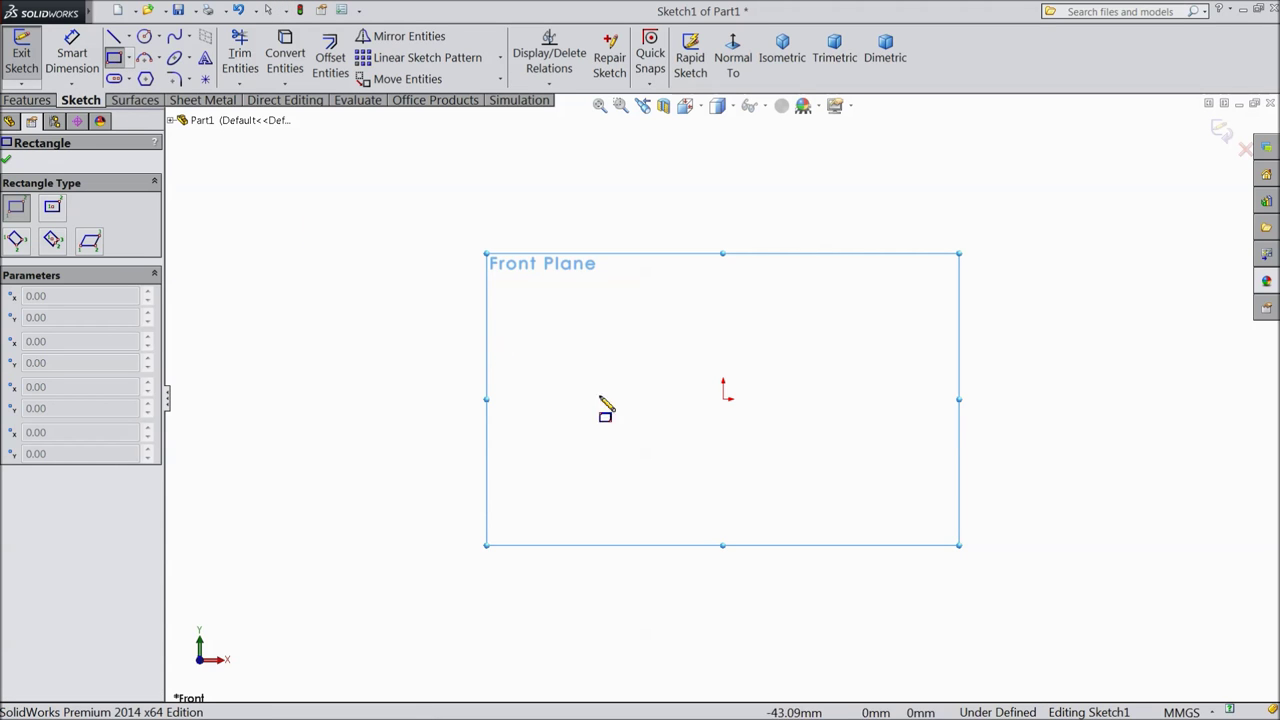
{"action": "left_click", "coordinate": [724, 399]}
{"action": "left_click", "coordinate": [794, 131]}
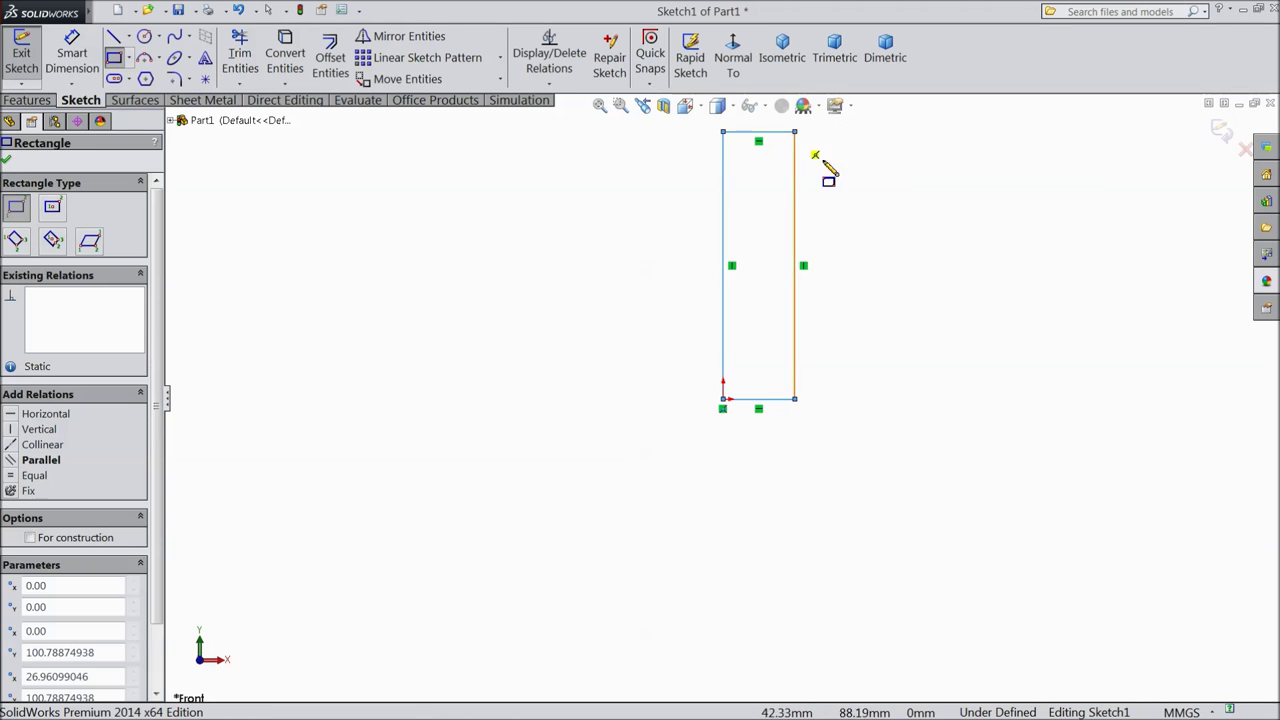
Dimension the rectangle to 200 mm high and 25 mm wide
{"action": "left_click", "coordinate": [72, 55]}
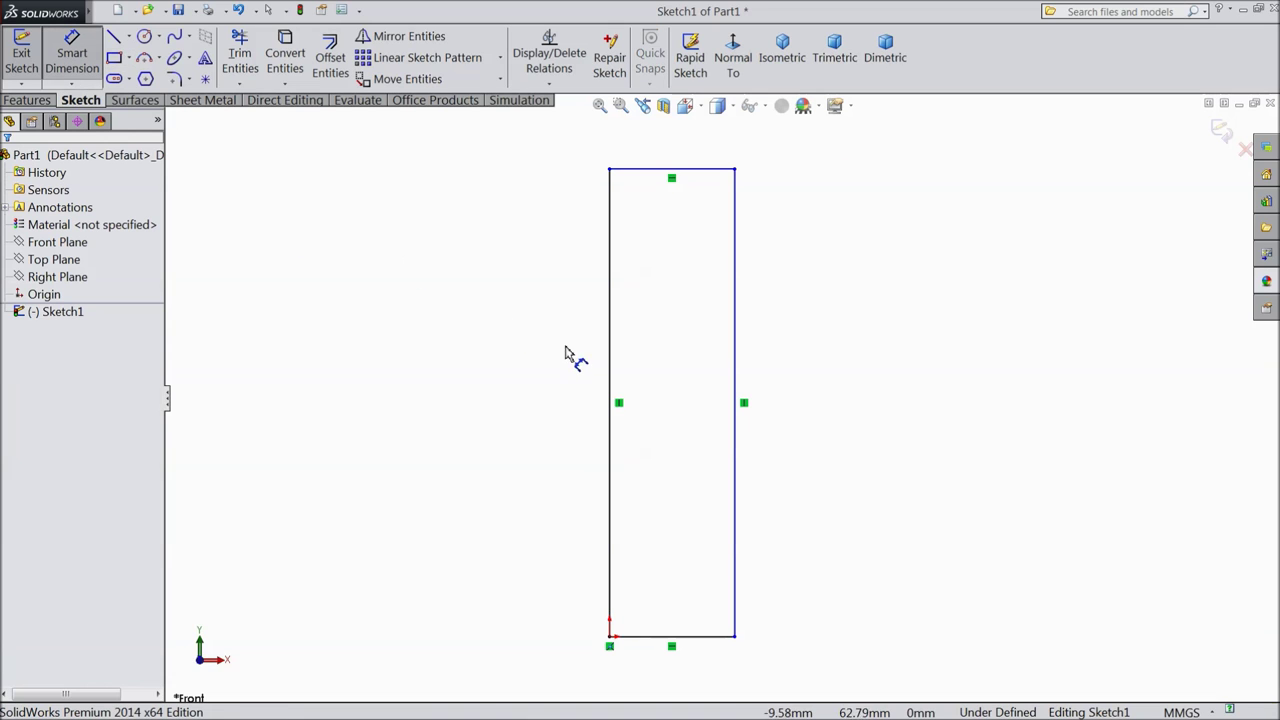
{"action": "left_click", "coordinate": [610, 380]}
{"action": "left_click", "coordinate": [428, 405]}
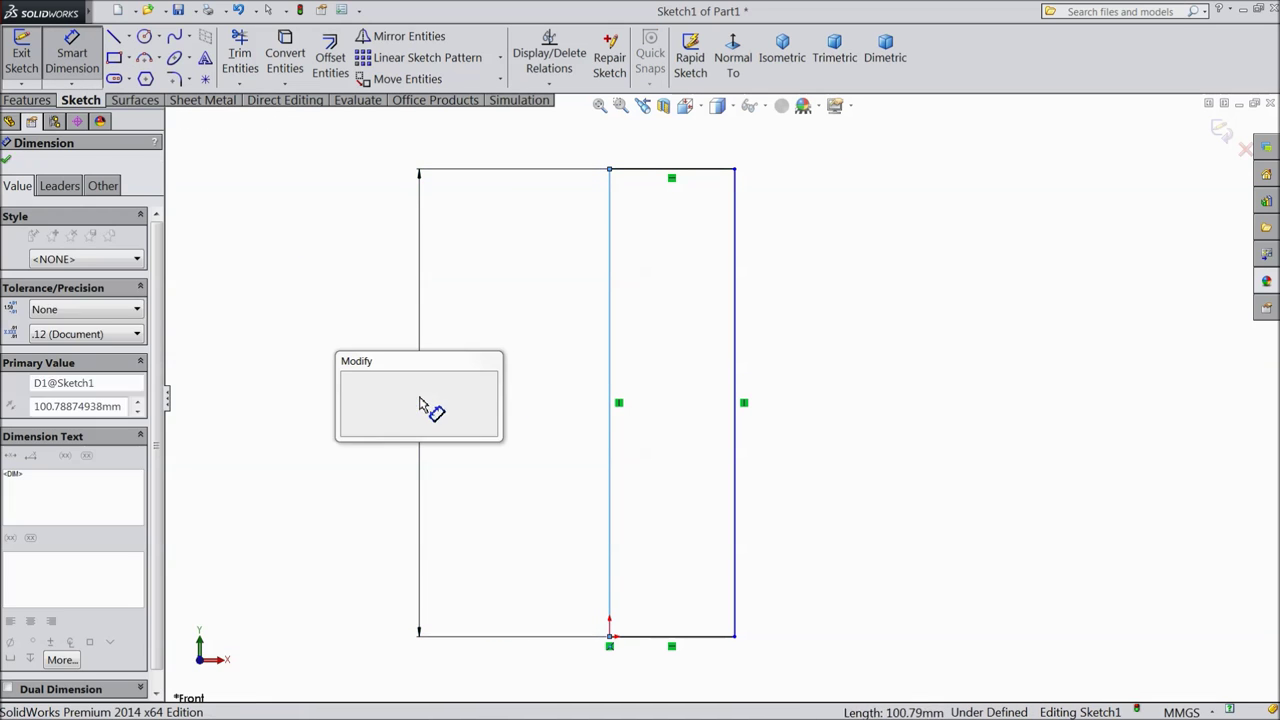
{"action": "type", "text": "200"}
{"action": "left_click", "coordinate": [347, 380]}
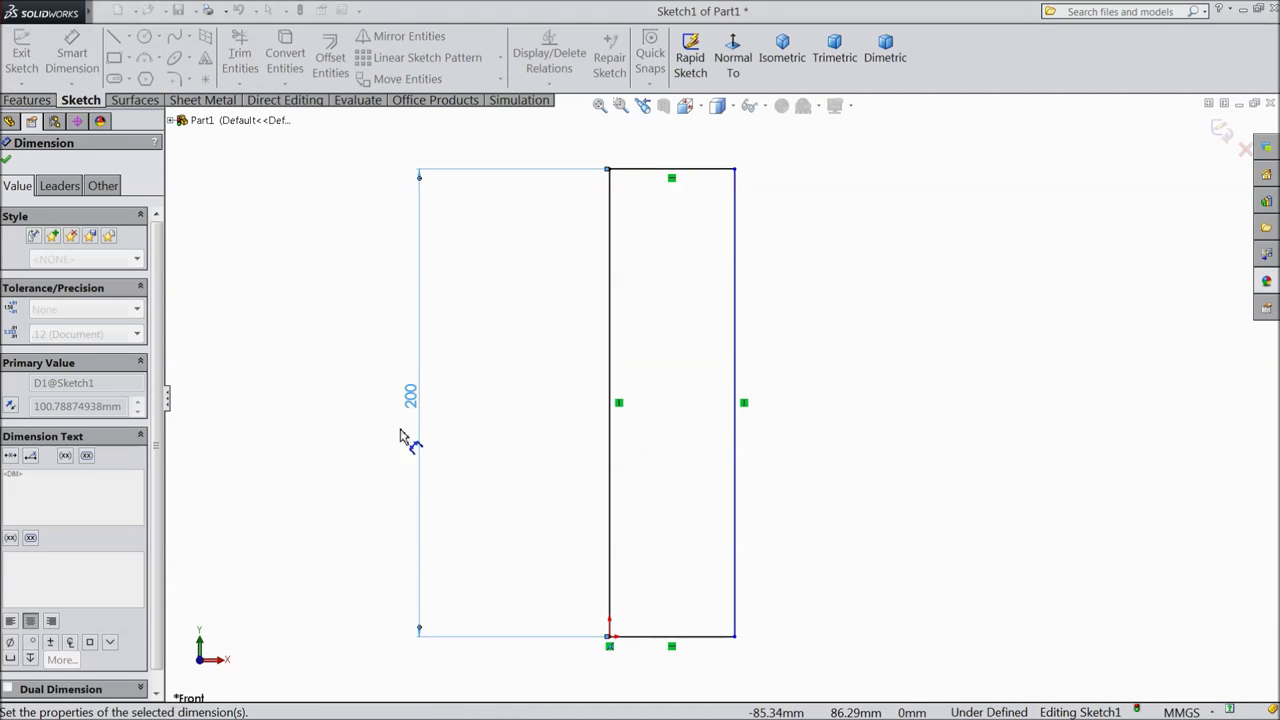
{"action": "left_click", "coordinate": [674, 636]}
{"action": "left_click", "coordinate": [683, 670]}
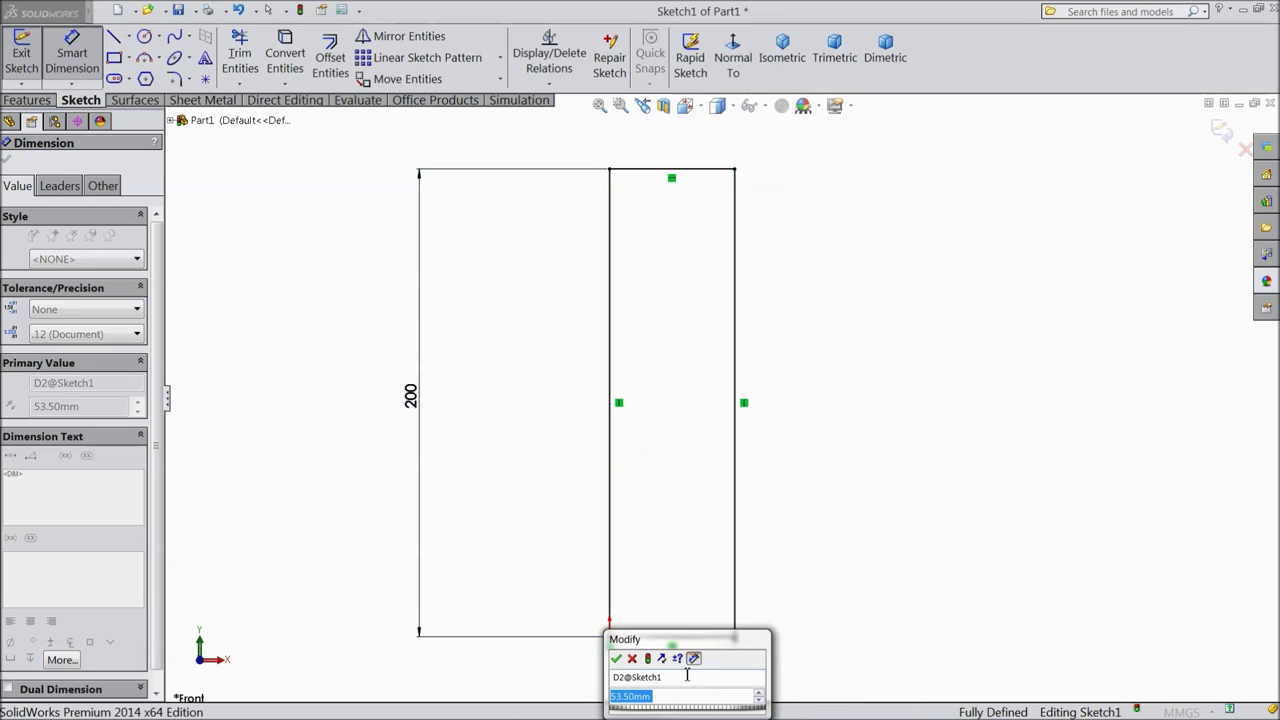
{"action": "type", "text": "25"}
{"action": "left_click", "coordinate": [617, 659]}
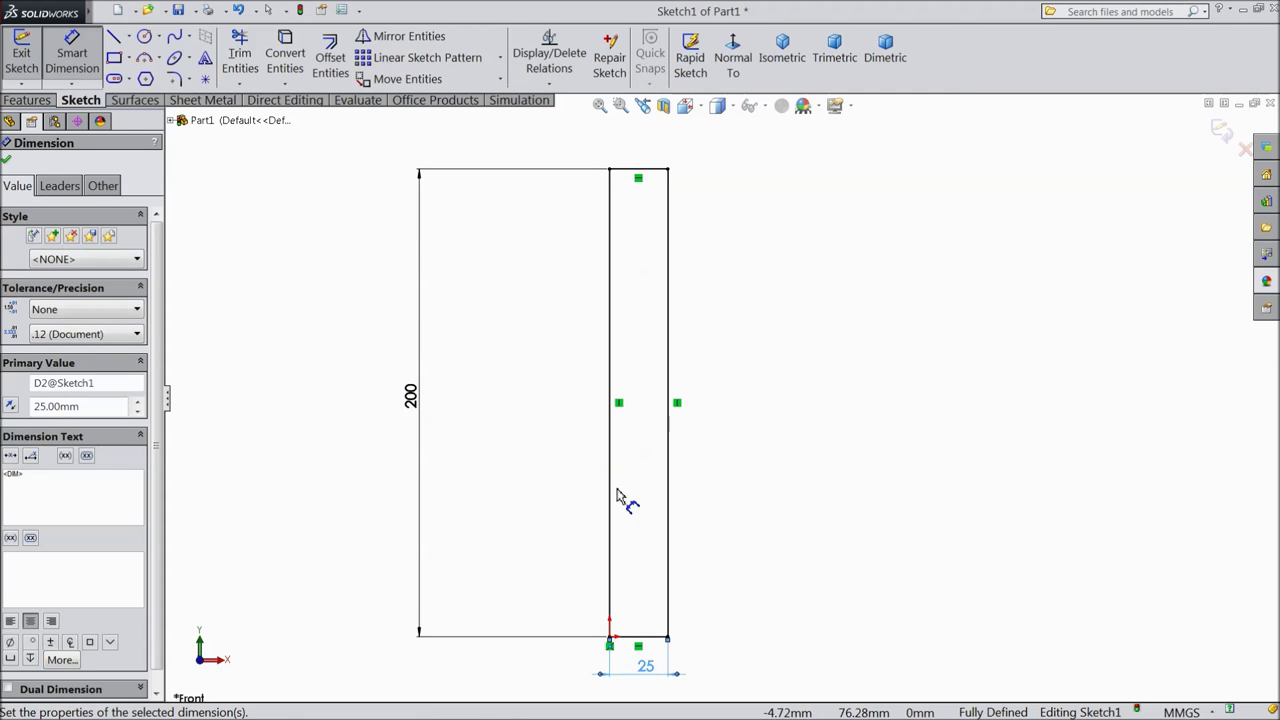
{"action": "left_click", "coordinate": [8, 162]}
Convert the rectangle's top edge to construction geometry
{"action": "left_click", "coordinate": [638, 176]}
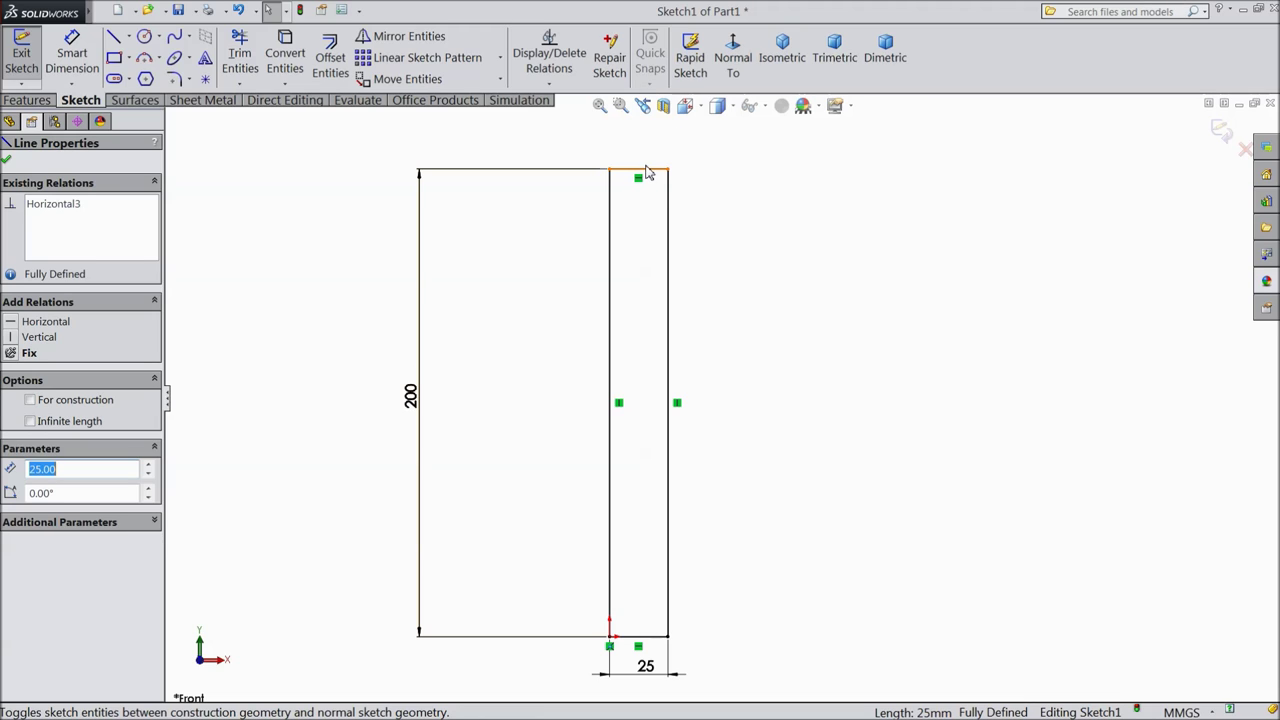
{"action": "key", "text": "Escape"}
{"action": "scroll", "coordinate": [648, 165], "scroll_direction": "down", "scroll_amount": 3}
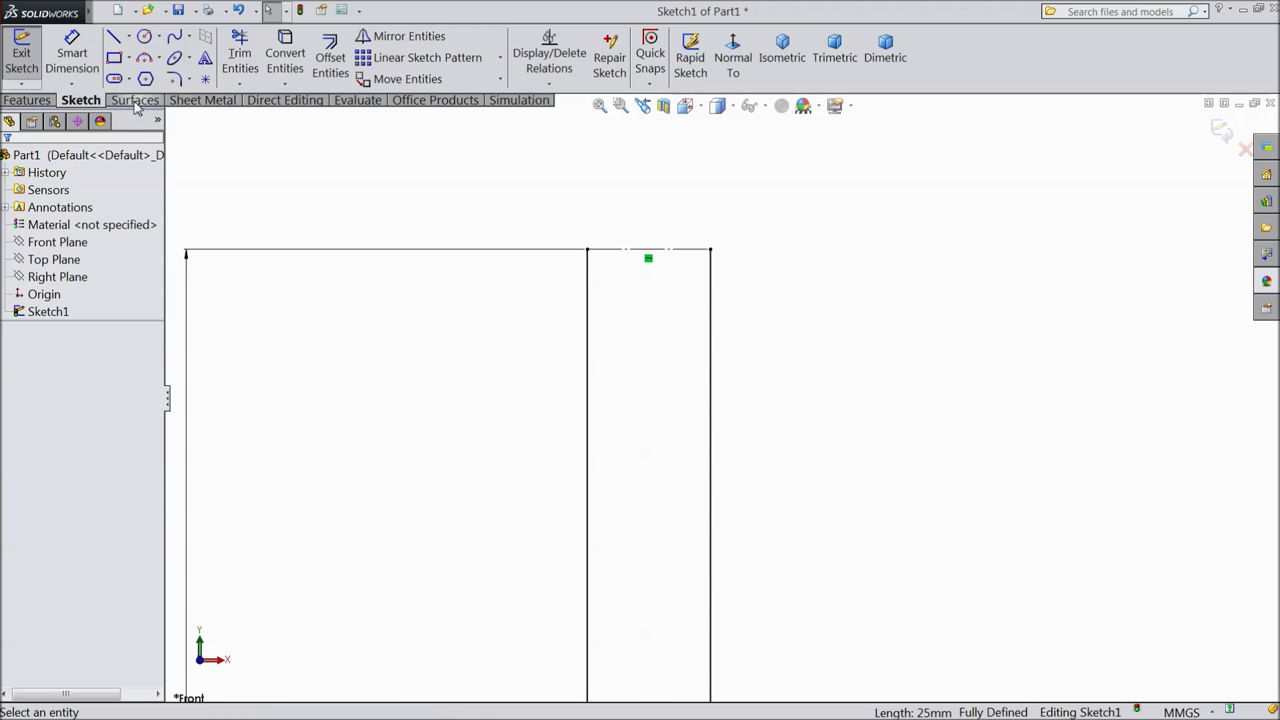
Draw a horizontal centerline about 122 mm long above the rectangle, a slanted one to its top-left corner, and a vertical one up from that corner
{"action": "left_click", "coordinate": [130, 37]}
{"action": "left_click", "coordinate": [128, 77]}
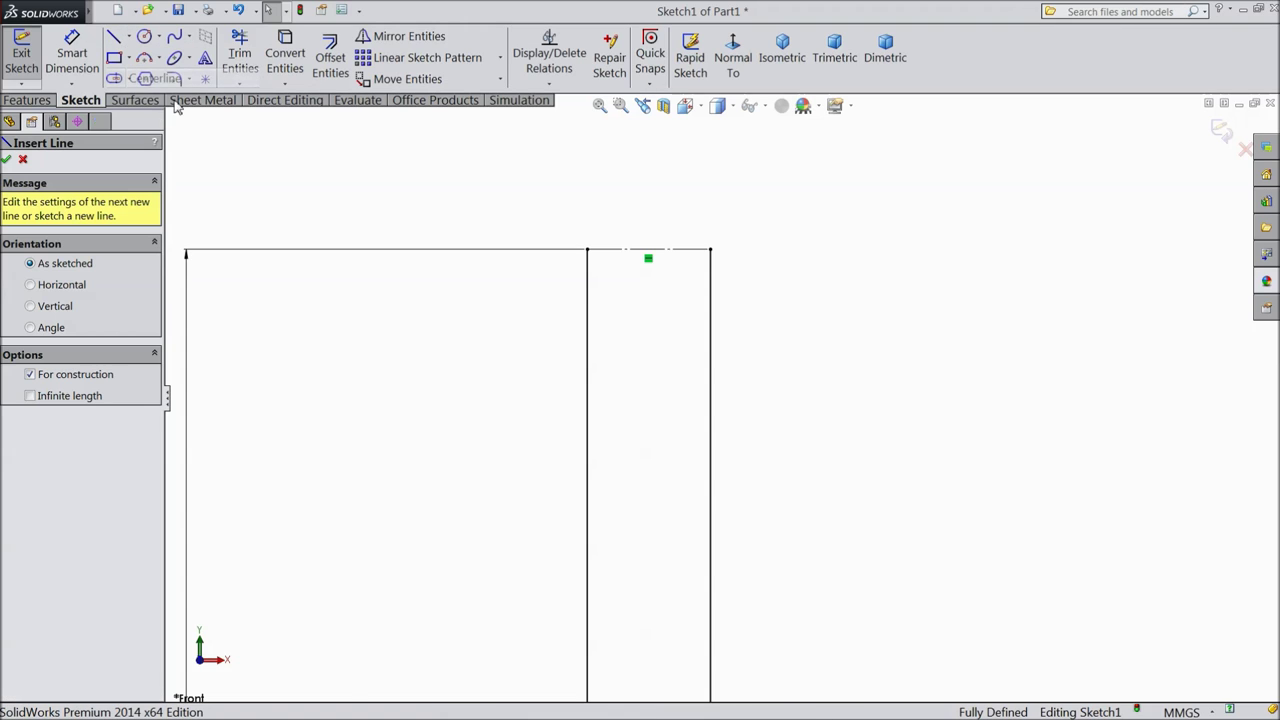
{"action": "scroll", "coordinate": [600, 290], "scroll_direction": "up", "scroll_amount": 3}
{"action": "scroll", "coordinate": [678, 331], "scroll_direction": "up", "scroll_amount": 2}
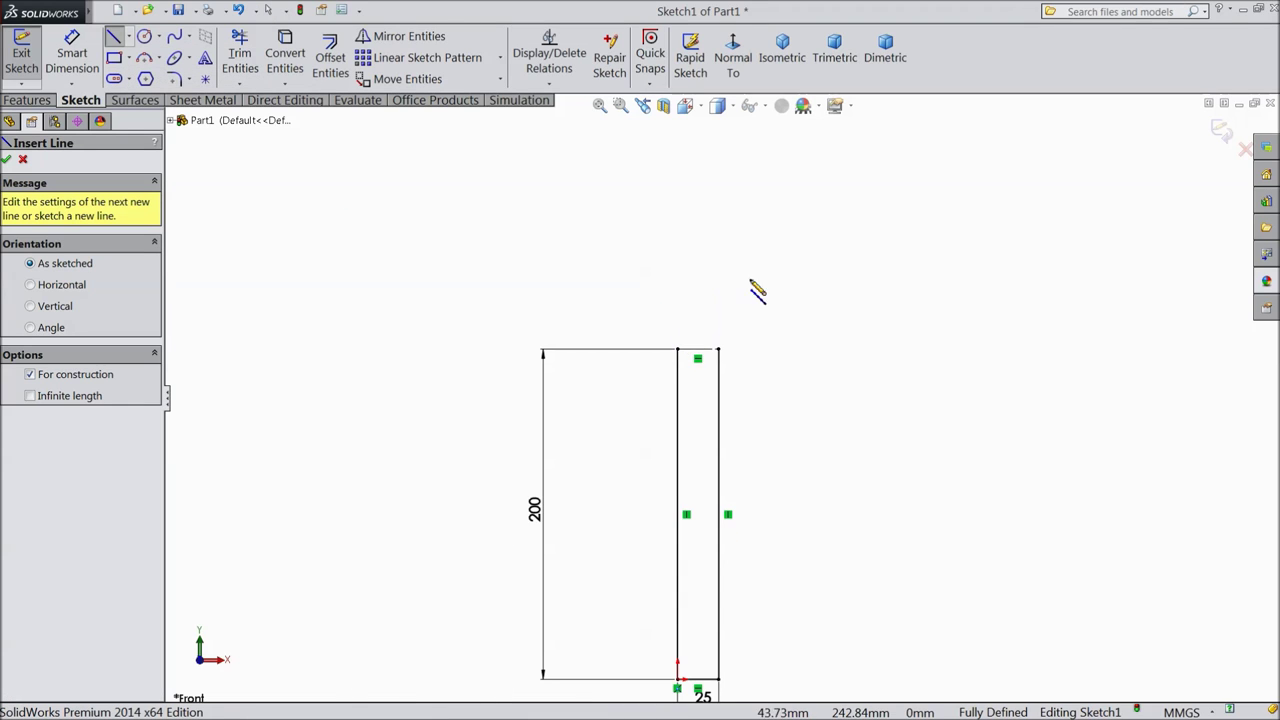
{"action": "left_click", "coordinate": [816, 247]}
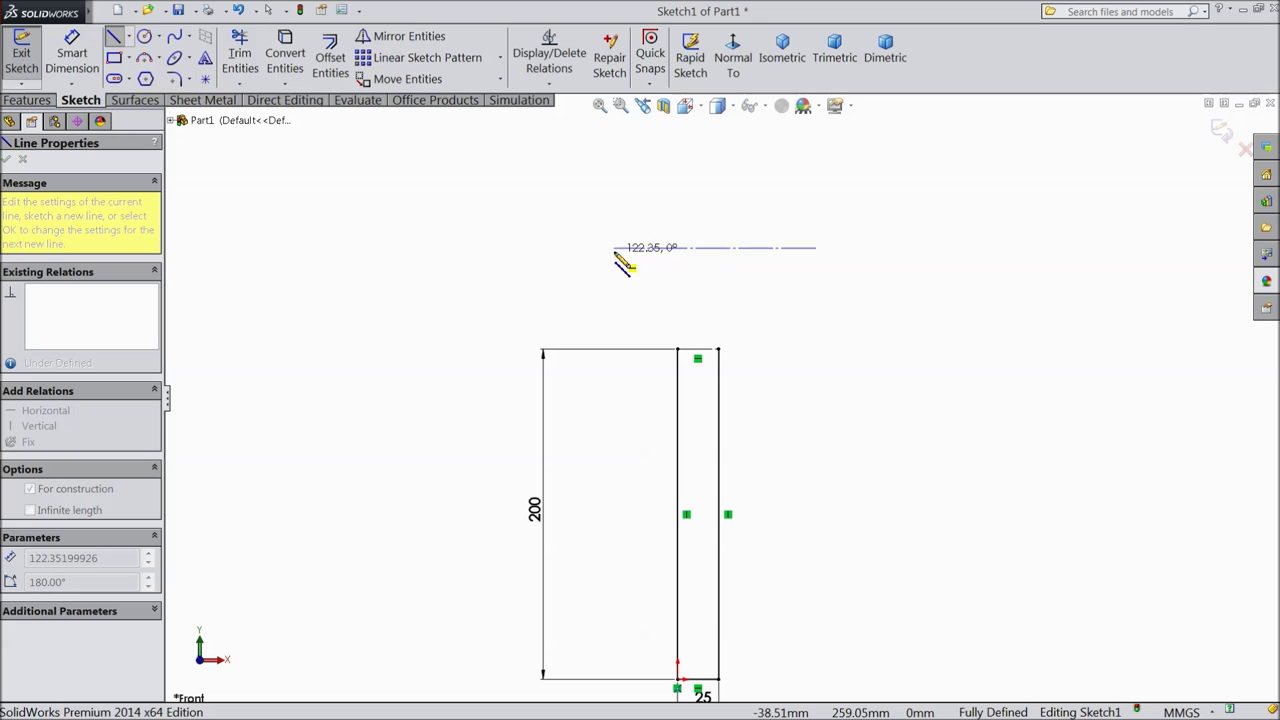
{"action": "left_click", "coordinate": [610, 247]}
{"action": "left_click", "coordinate": [678, 349]}
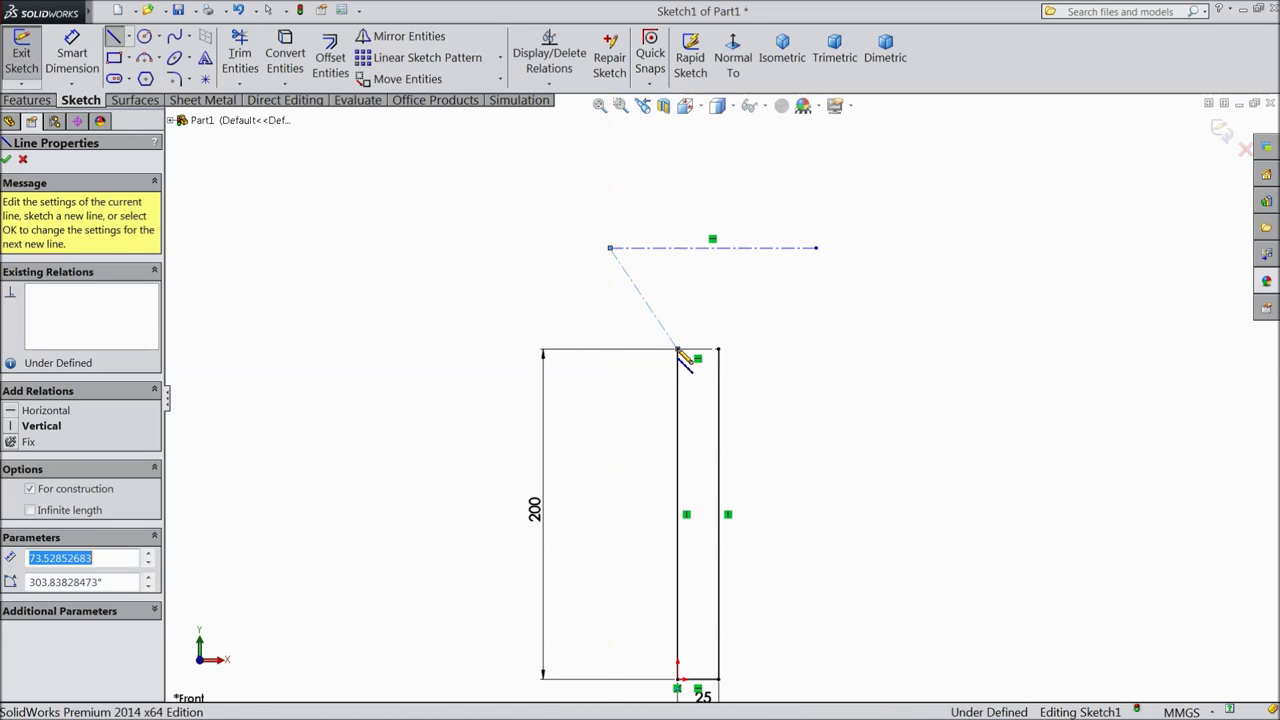
{"action": "left_click", "coordinate": [678, 176]}
{"action": "right_click", "coordinate": [716, 152]}
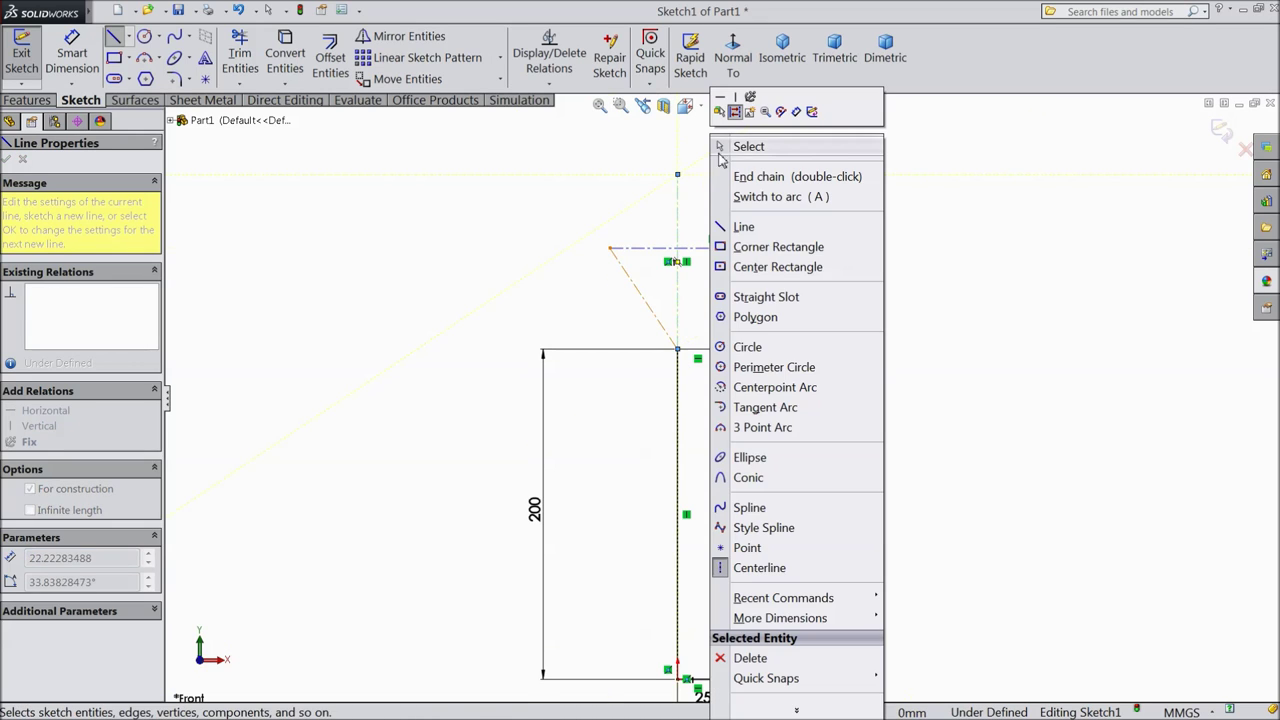
{"action": "left_click", "coordinate": [749, 147]}
Dimension the angle between the vertical and slanted centerlines as 30 degrees
{"action": "scroll", "coordinate": [810, 235], "scroll_direction": "down", "scroll_amount": 3}
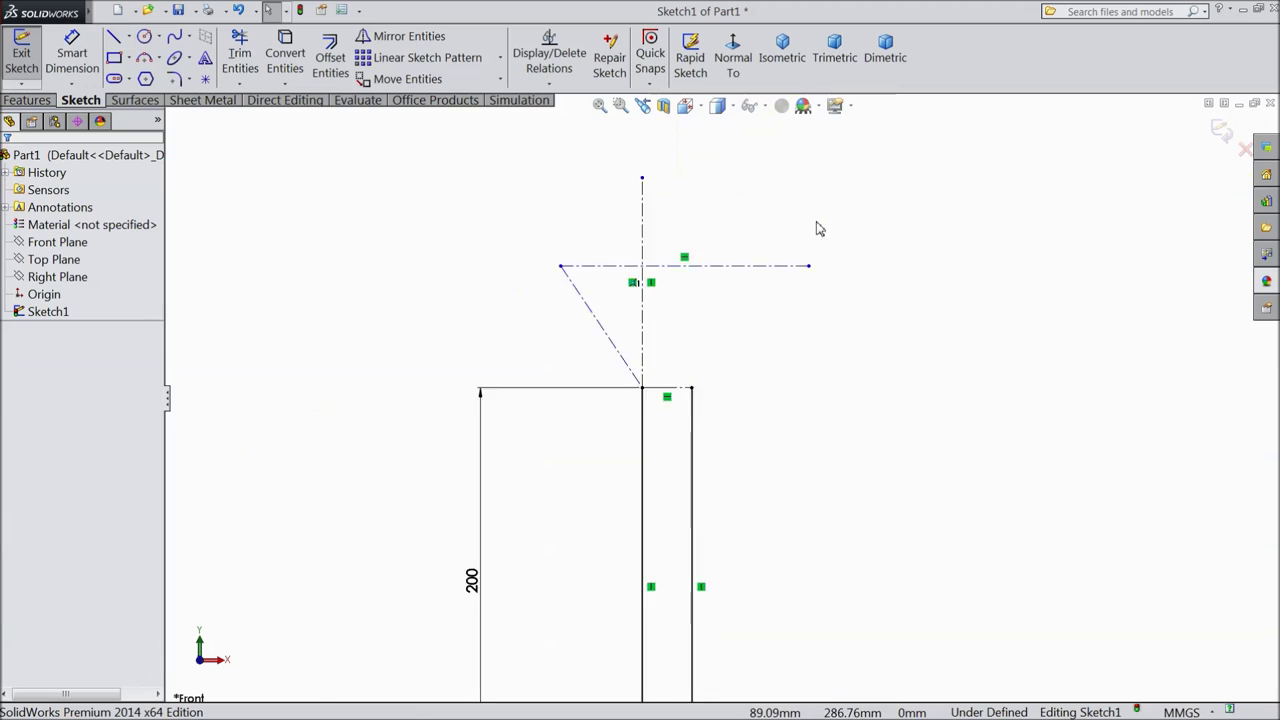
{"action": "left_click", "coordinate": [90, 78]}
{"action": "scroll", "coordinate": [560, 435], "scroll_direction": "down", "scroll_amount": 1}
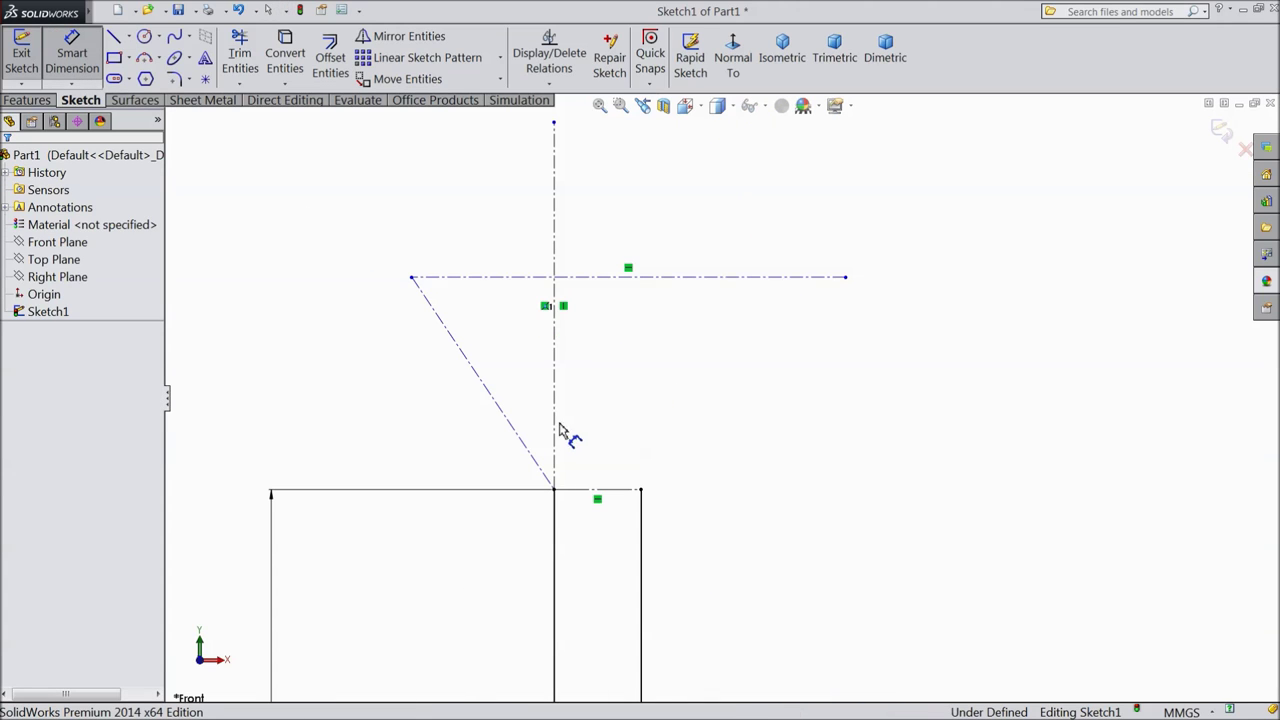
{"action": "left_click", "coordinate": [556, 432]}
{"action": "left_click", "coordinate": [517, 432]}
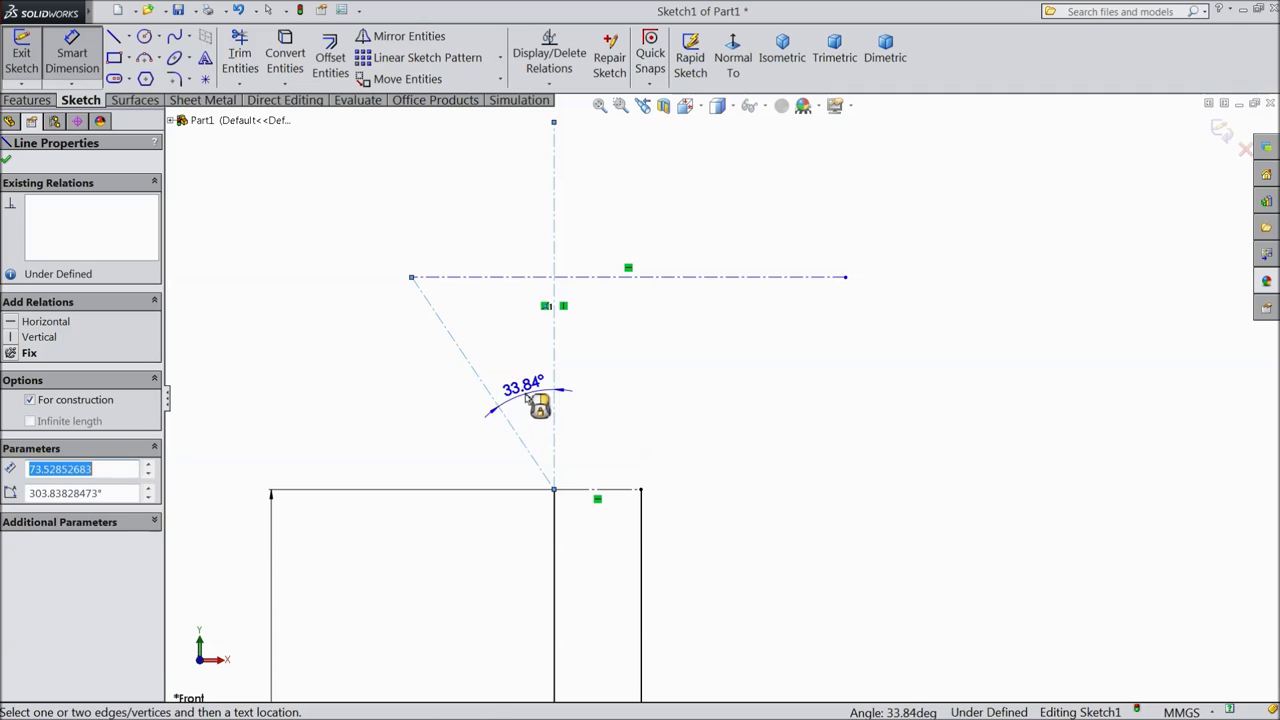
{"action": "left_click", "coordinate": [528, 398]}
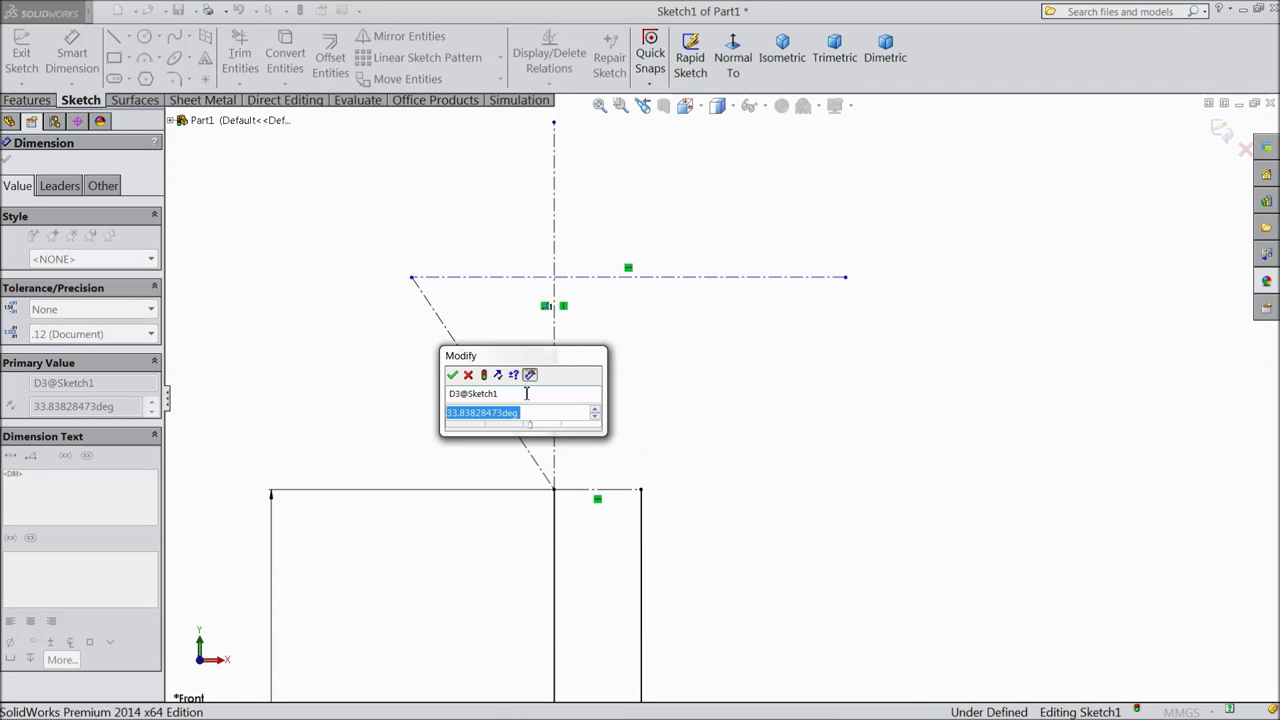
{"action": "type", "text": "30"}
{"action": "left_click", "coordinate": [453, 375]}
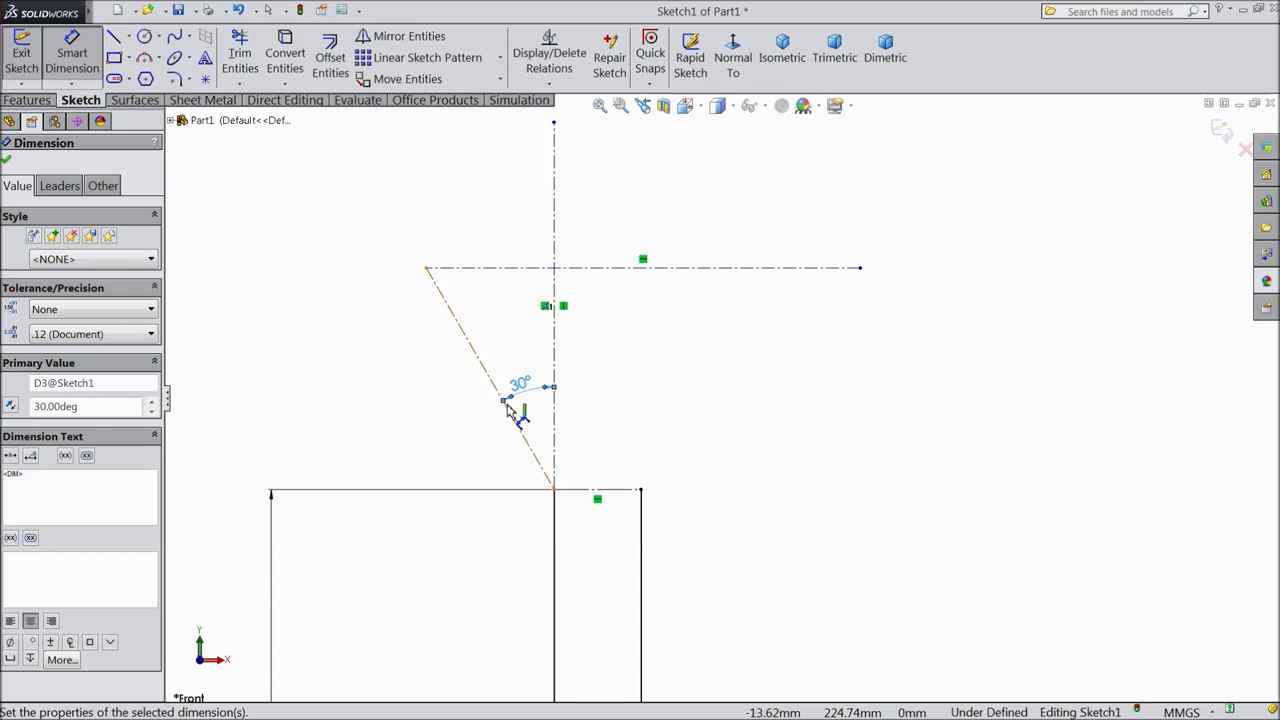
Dimension the slanted centerline's length as 50 mm
{"action": "left_click", "coordinate": [490, 385]}
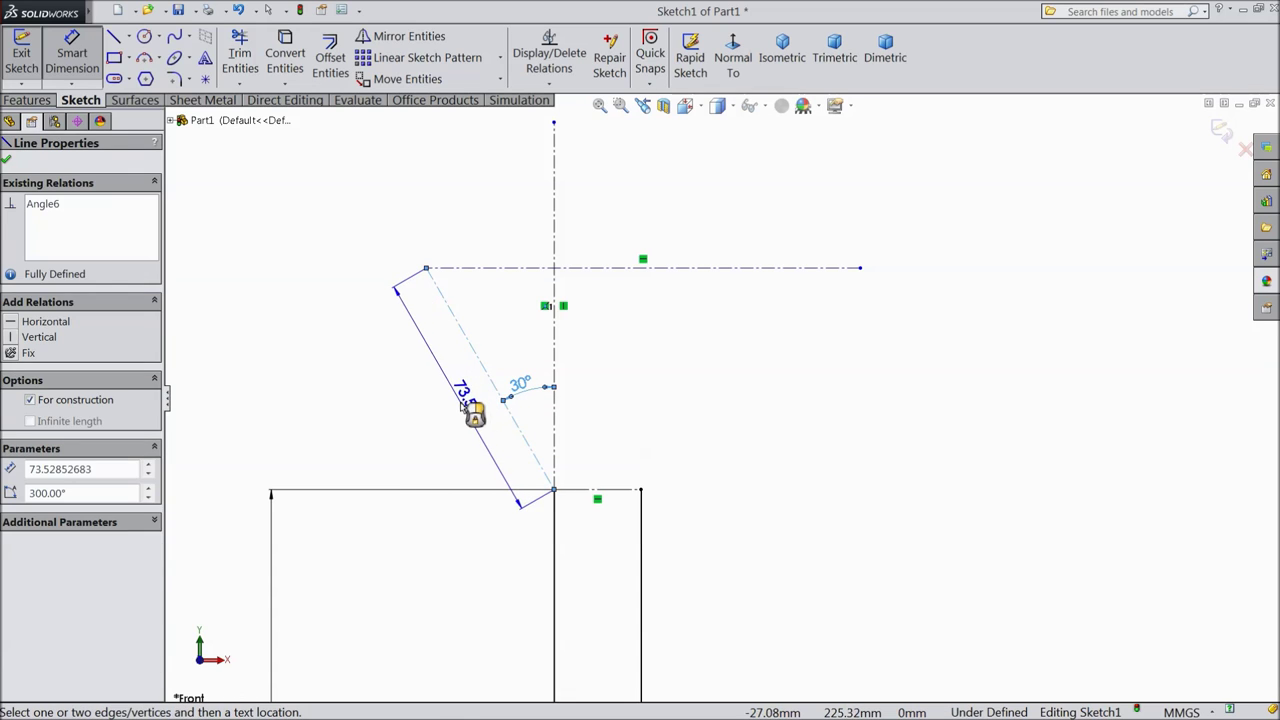
{"action": "left_click", "coordinate": [466, 408]}
{"action": "type", "text": "50"}
{"action": "left_click", "coordinate": [399, 386]}
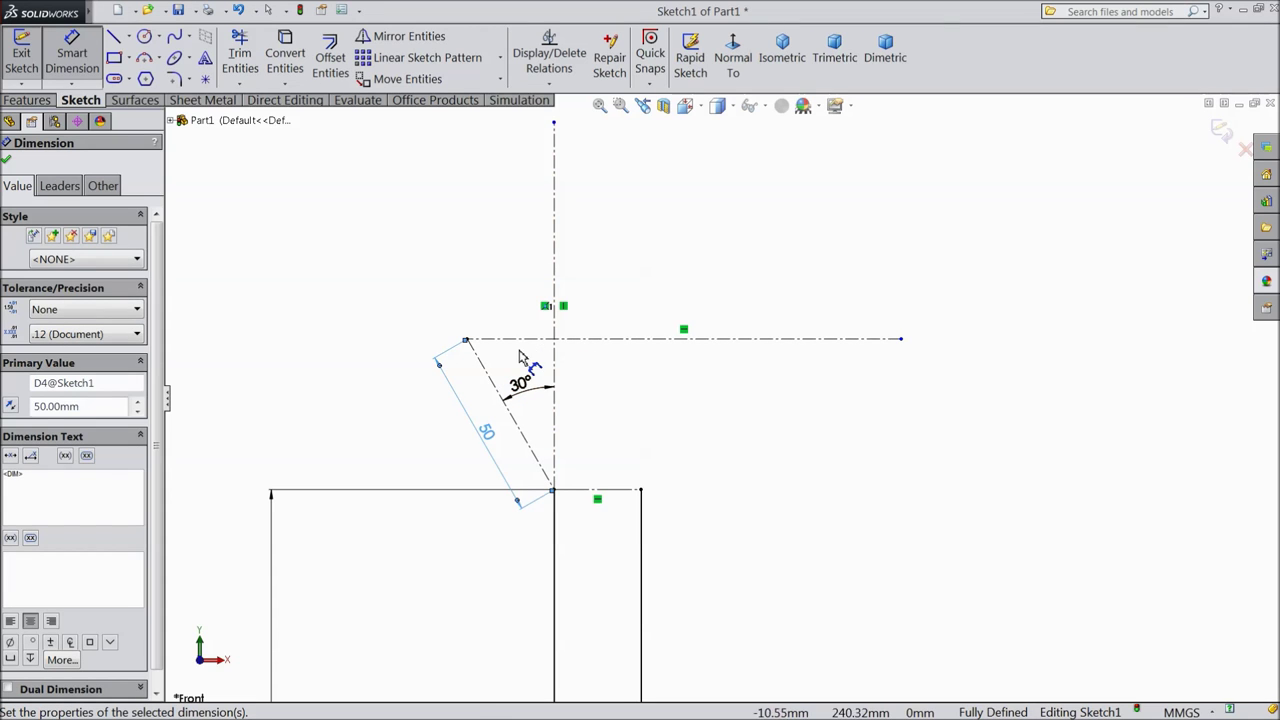
Draw a solid line about 63 mm long up and right from the slanted centerline's upper end, followed by a perpendicular line going up and left
{"action": "left_click", "coordinate": [114, 36]}
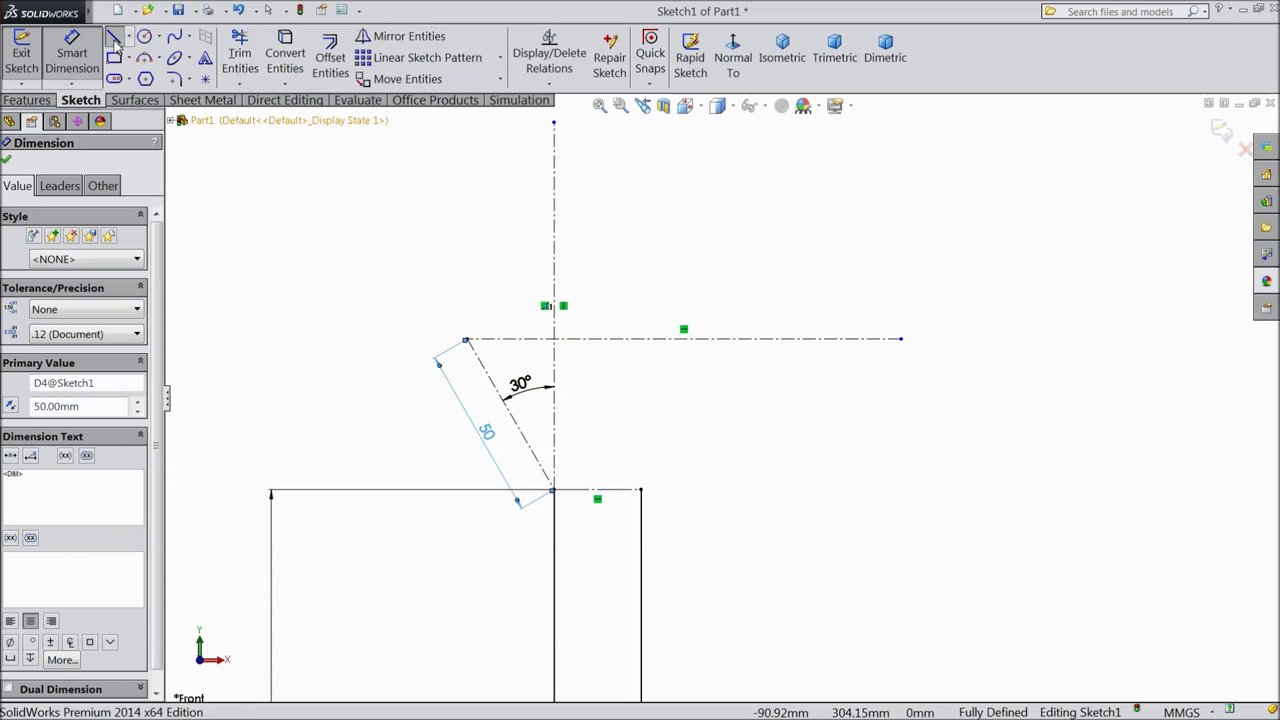
{"action": "left_click", "coordinate": [467, 340]}
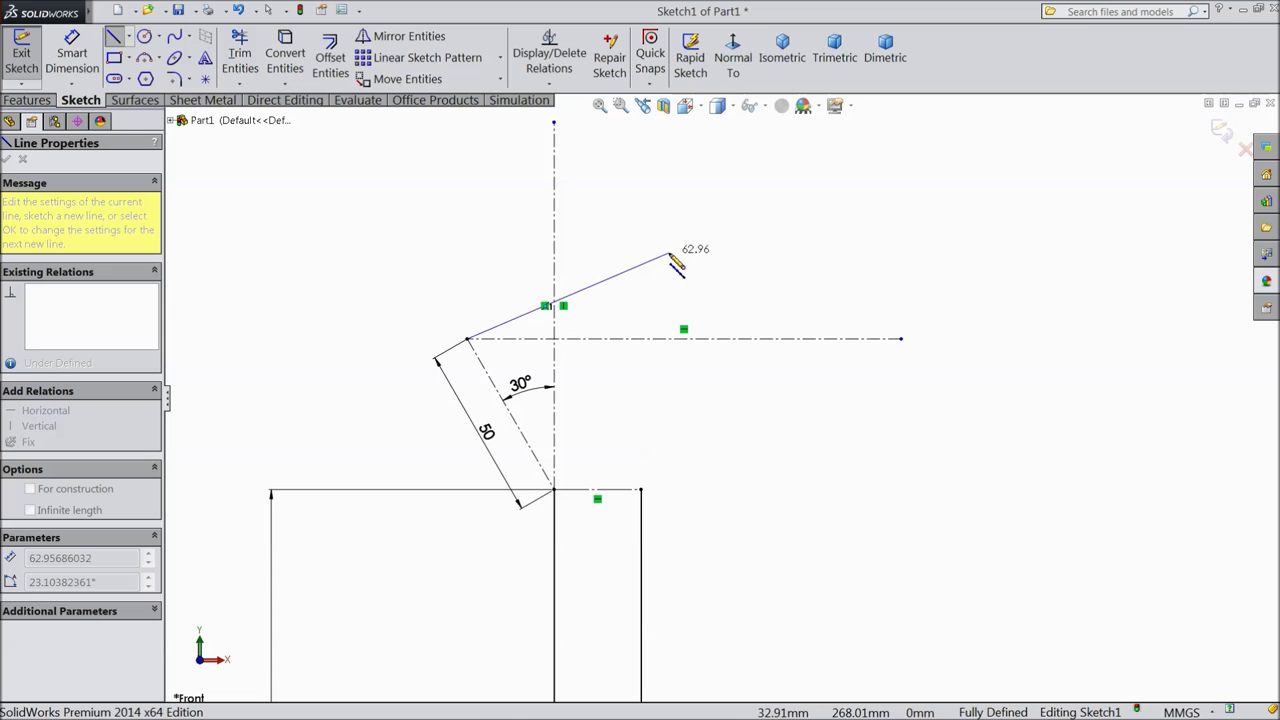
{"action": "left_click", "coordinate": [668, 252]}
{"action": "left_click", "coordinate": [616, 130]}
{"action": "right_click", "coordinate": [690, 158]}
{"action": "left_click", "coordinate": [748, 140]}
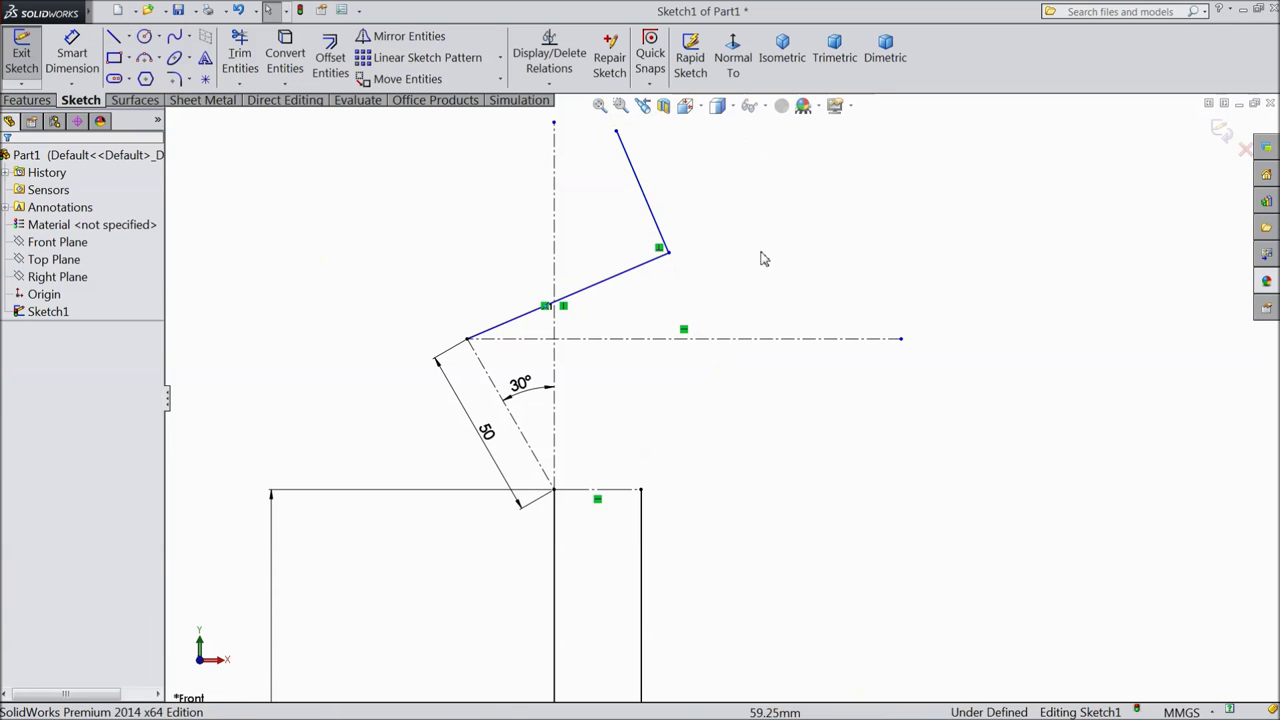
{"action": "left_click", "coordinate": [661, 253]}
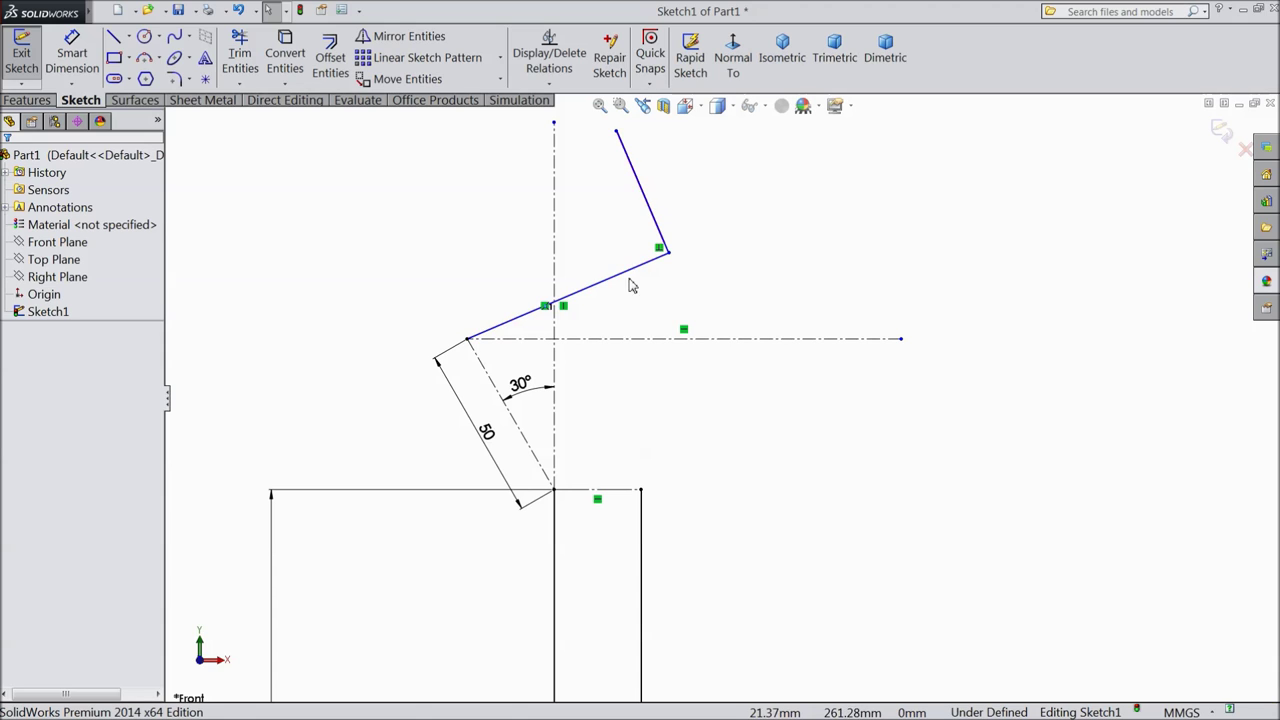
Dimension the angle between the first solid inclined line and the horizontal centerline as 25 degrees
{"action": "left_click", "coordinate": [72, 52]}
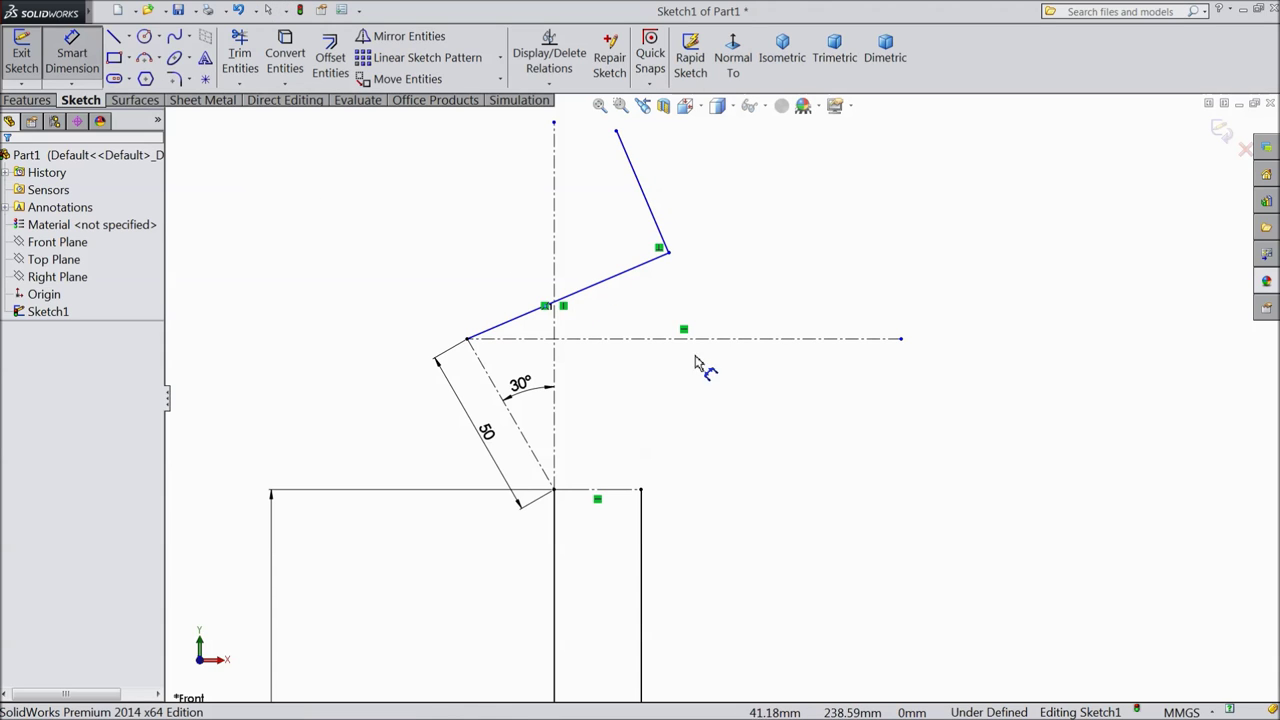
{"action": "left_click", "coordinate": [603, 288]}
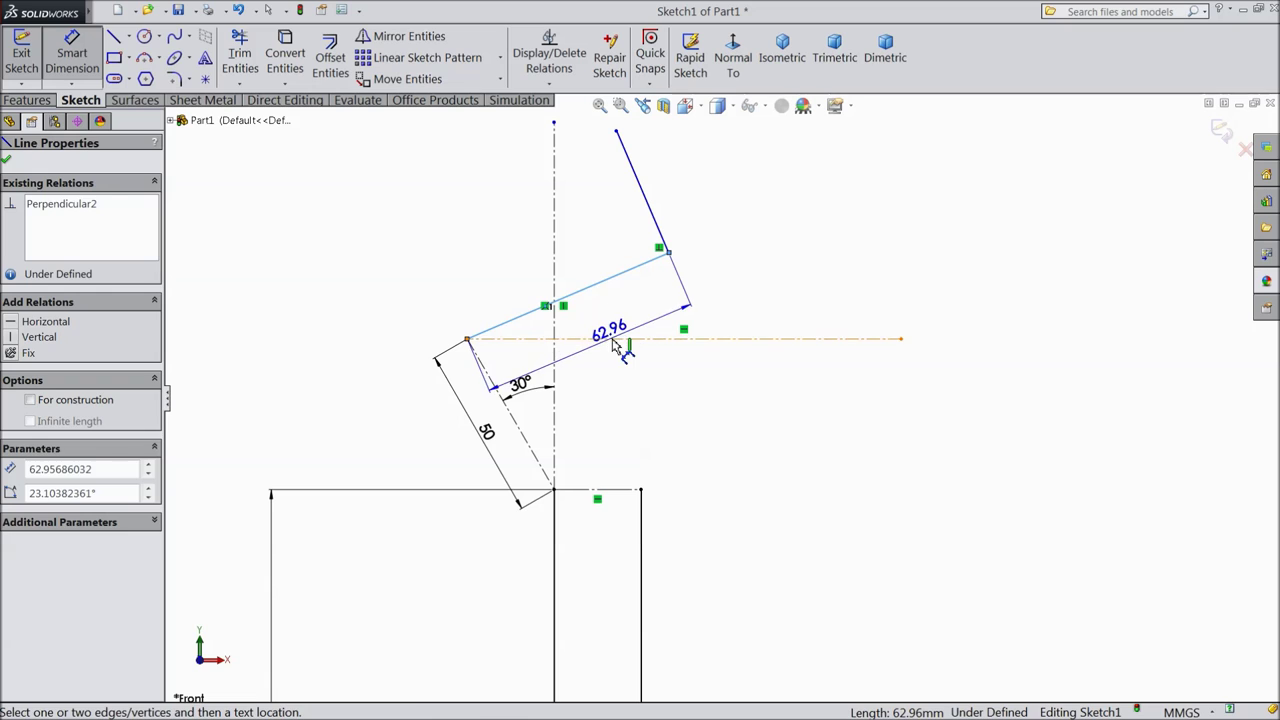
{"action": "left_click", "coordinate": [674, 338]}
{"action": "left_click", "coordinate": [672, 318]}
{"action": "type", "text": "25"}
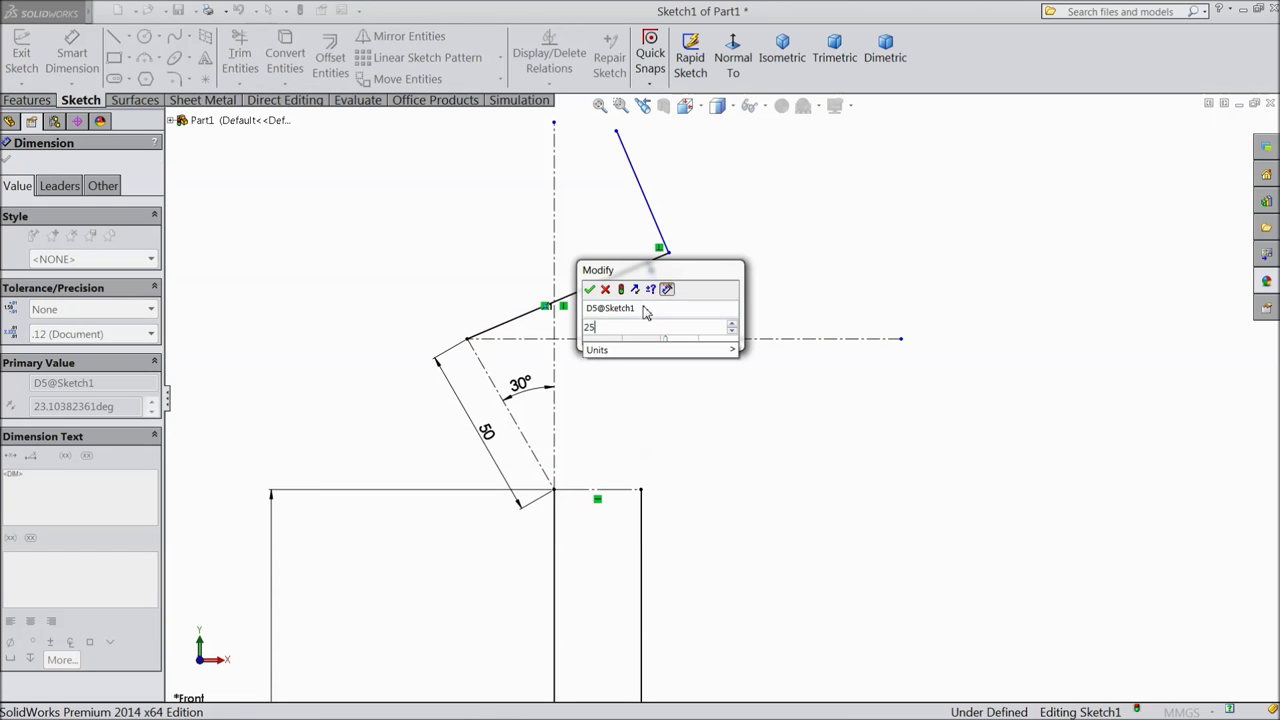
{"action": "left_click", "coordinate": [589, 290]}
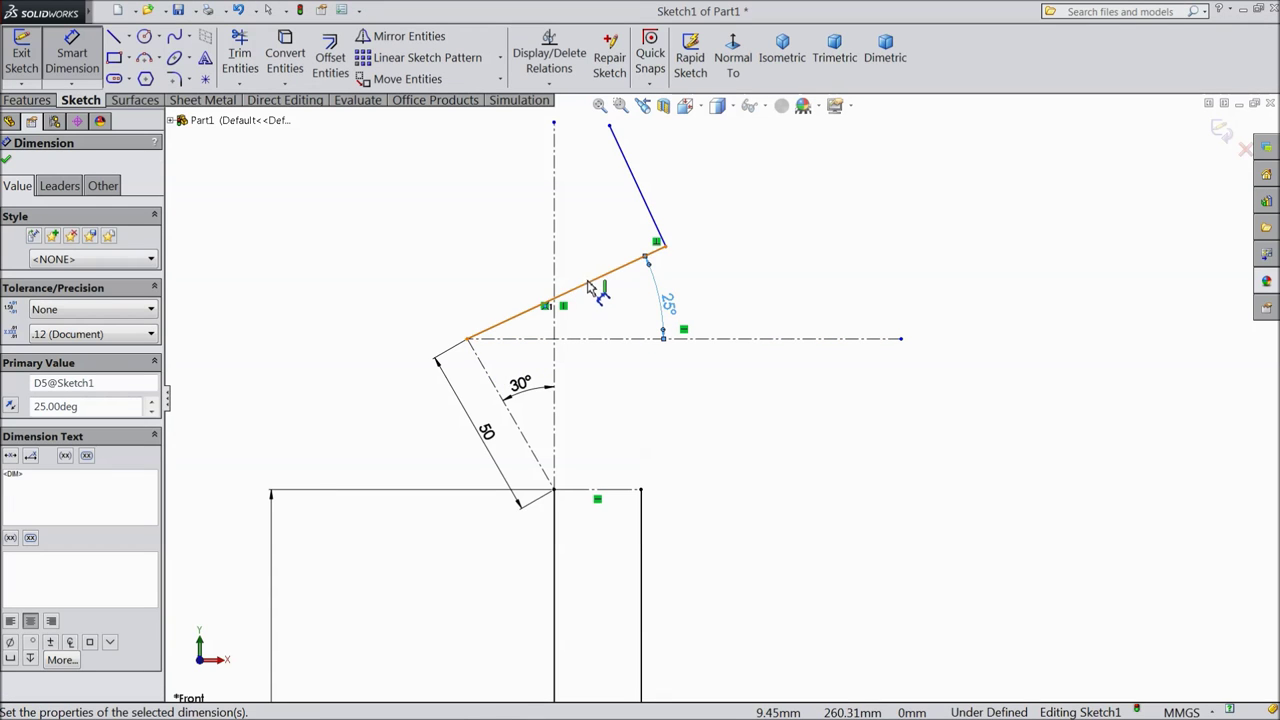
Dimension the length of the solid line inclined at 25 degrees as 60 mm
{"action": "left_click", "coordinate": [589, 290]}
{"action": "left_click", "coordinate": [578, 264]}
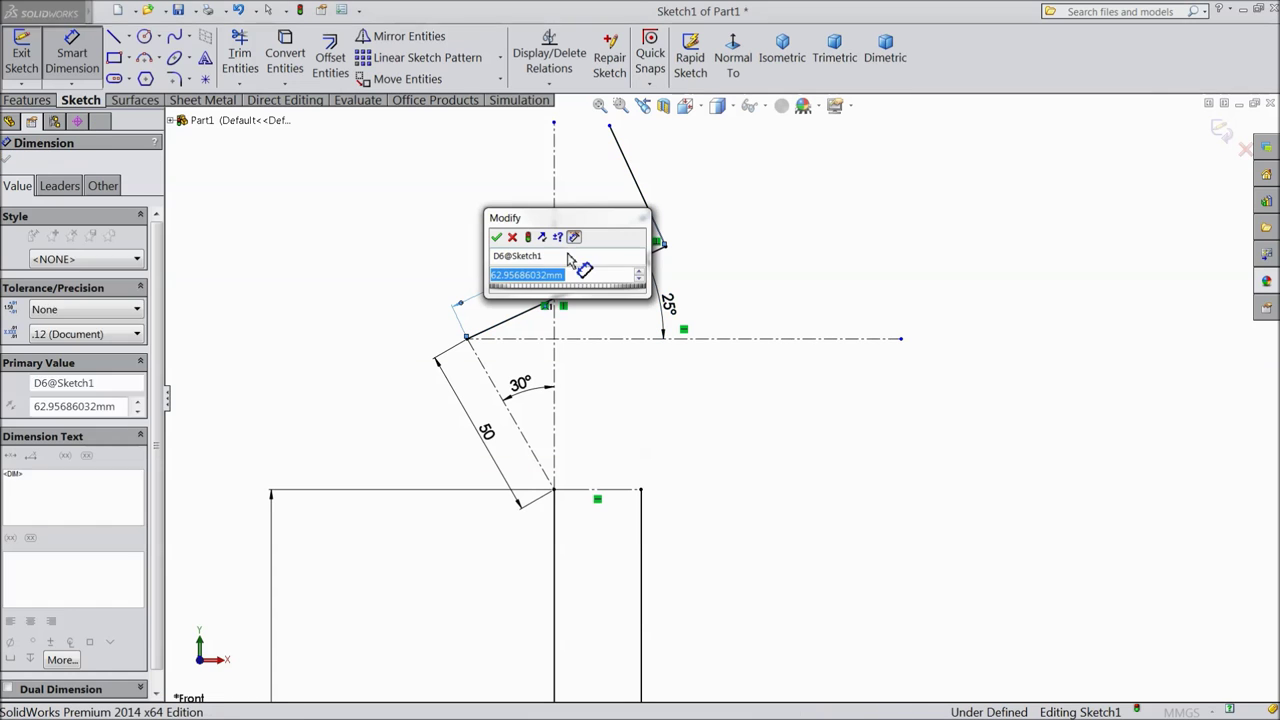
{"action": "type", "text": "60"}
{"action": "key", "text": "Return"}
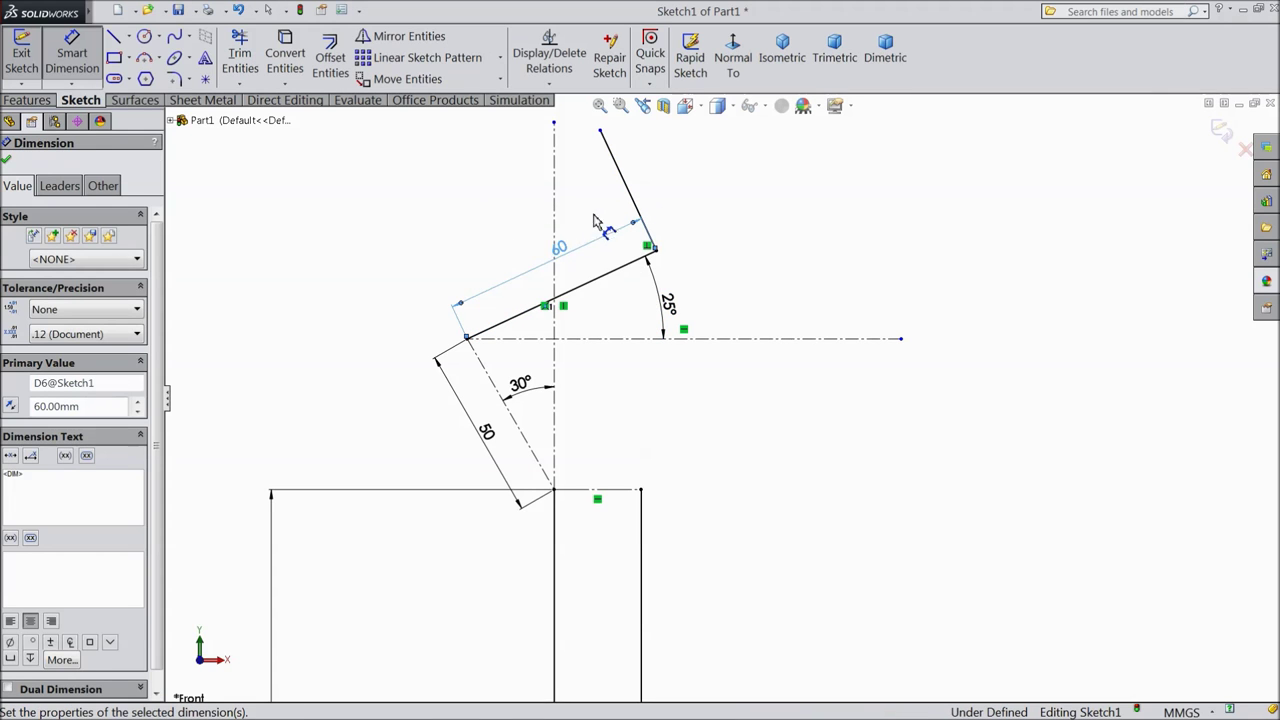
{"action": "scroll", "coordinate": [605, 230], "scroll_direction": "up", "scroll_amount": 1}
{"action": "scroll", "coordinate": [640, 234], "scroll_direction": "down", "scroll_amount": 2}
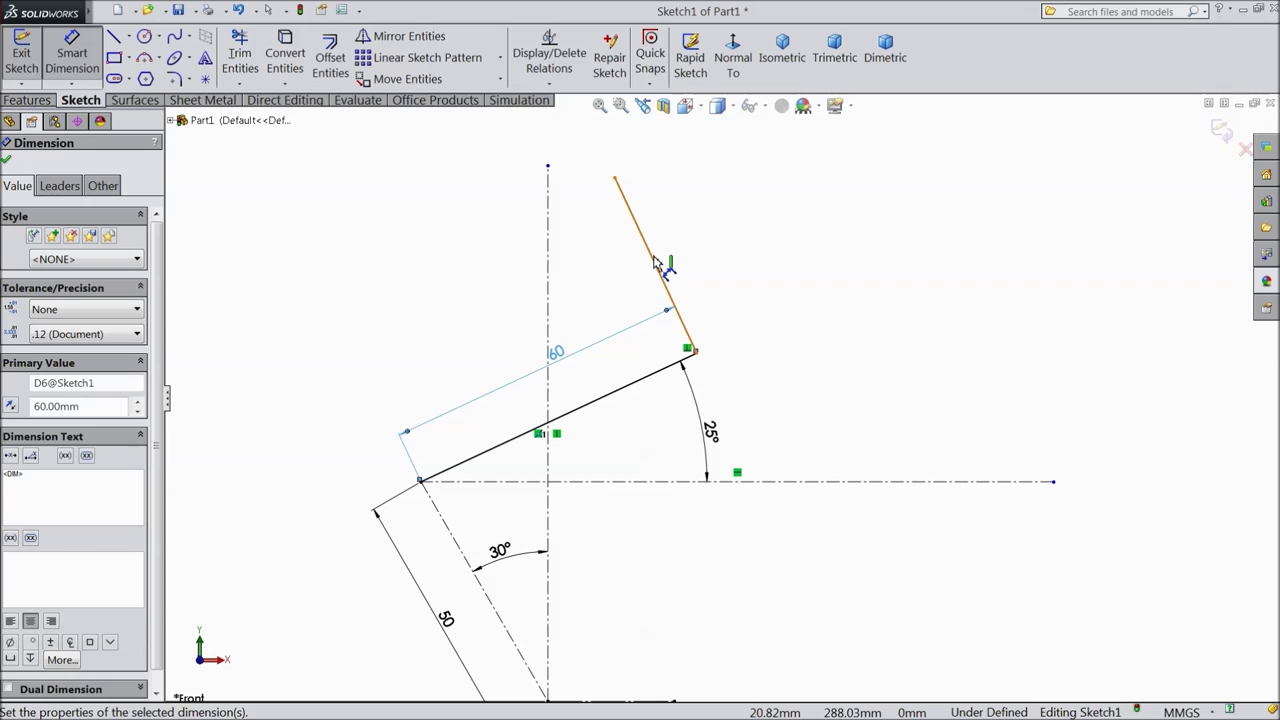
Dimension the length of the line perpendicular to the 60 mm line as 35 mm
{"action": "left_click", "coordinate": [663, 262]}
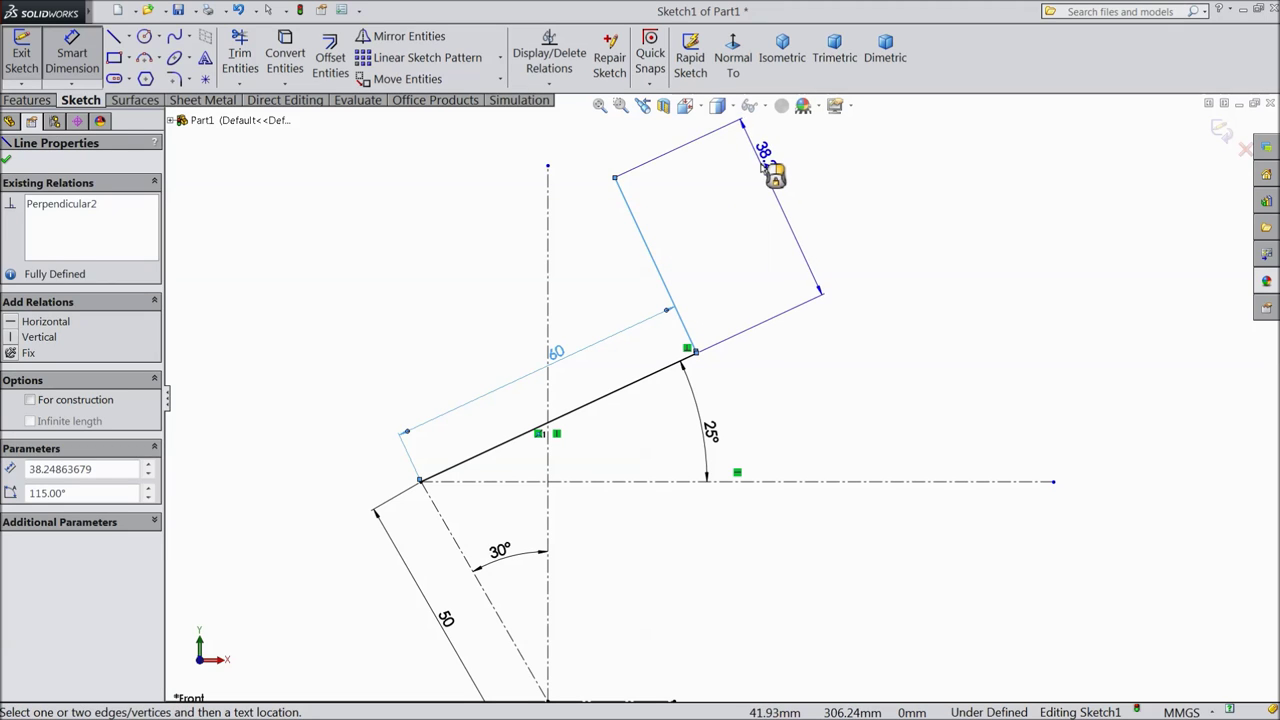
{"action": "left_click", "coordinate": [763, 166]}
{"action": "type", "text": "35"}
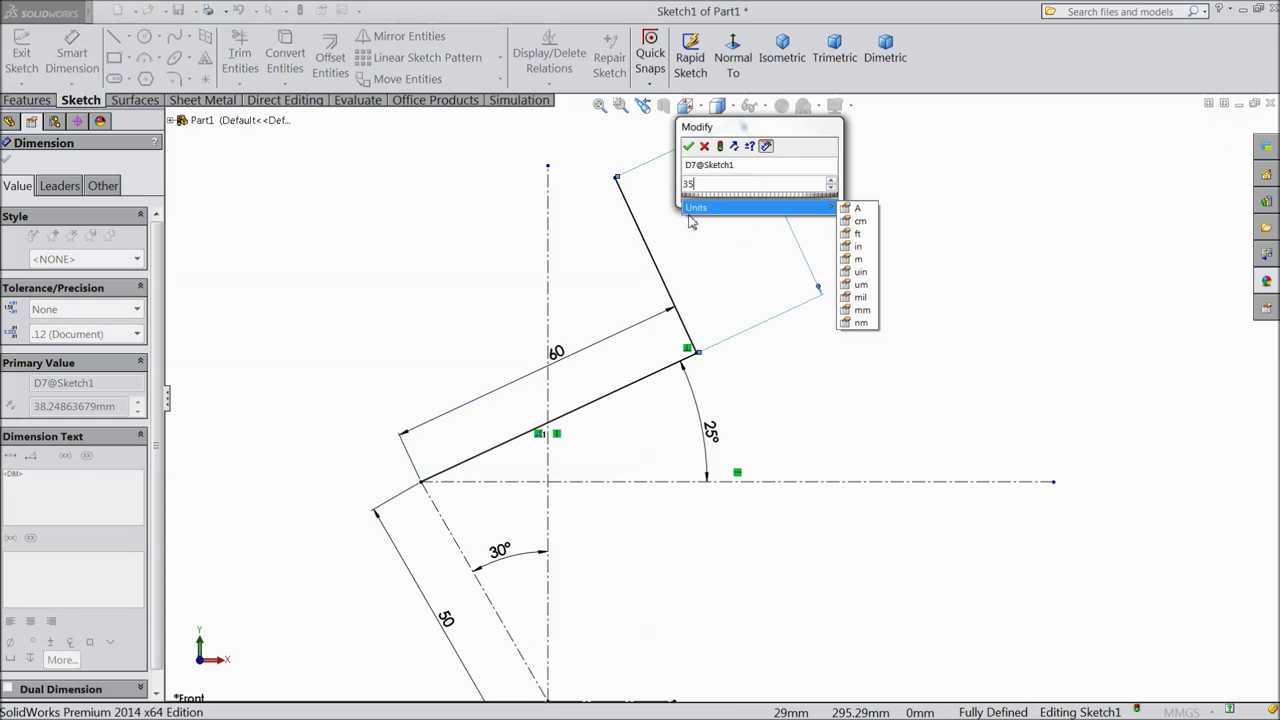
{"action": "left_click", "coordinate": [689, 148]}
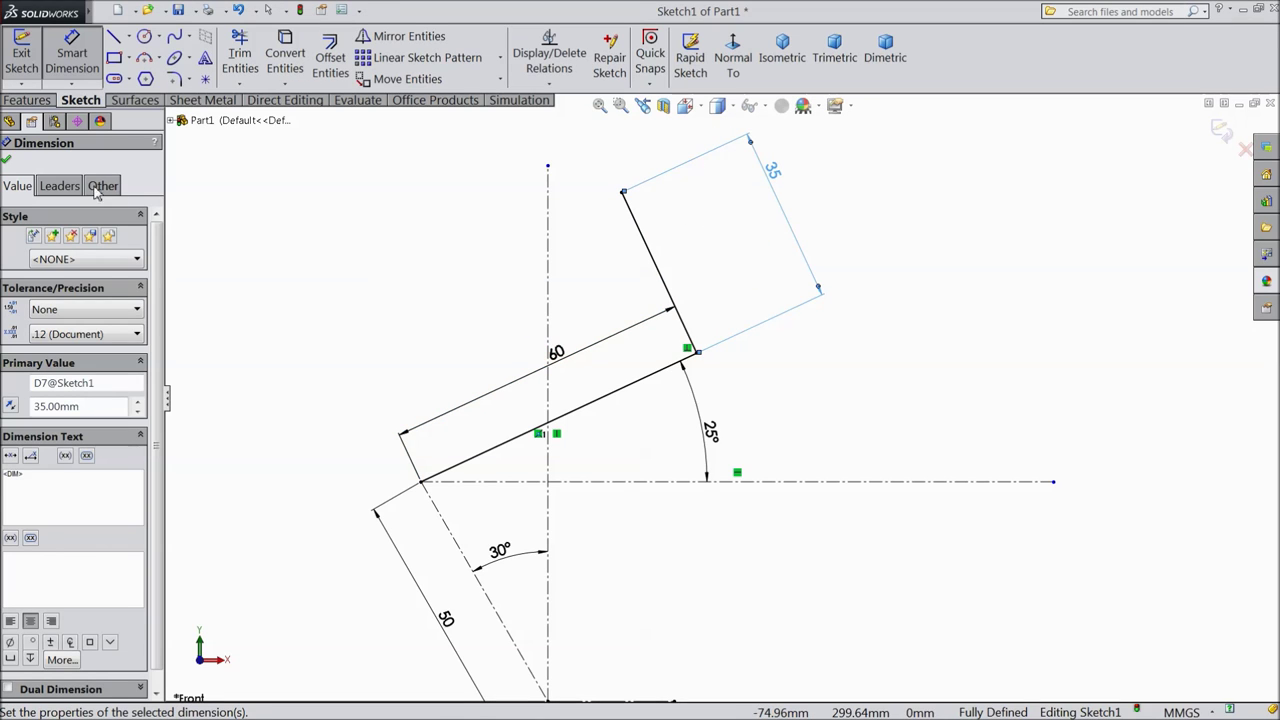
{"action": "left_click", "coordinate": [6, 162]}
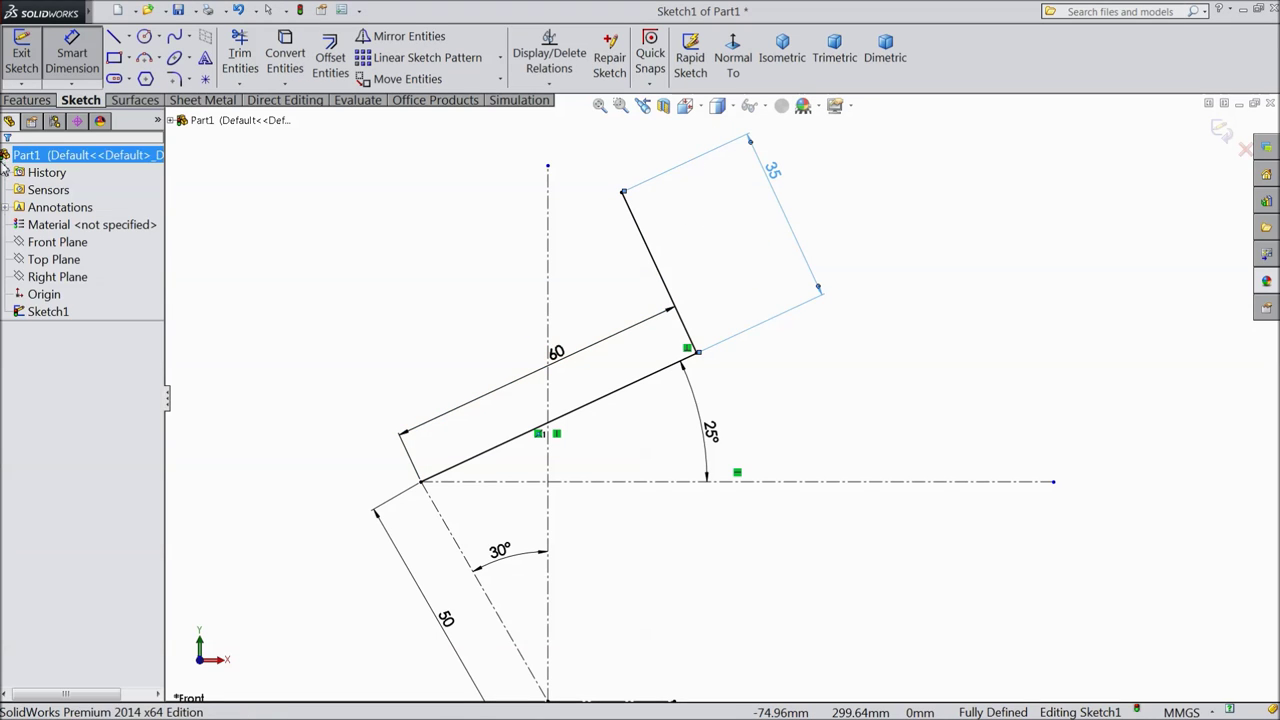
Draw a centerline about 18 mm long perpendicular from the 35 mm line, followed by a perpendicular centerline about 34 mm long going down and right
{"action": "left_click", "coordinate": [130, 37]}
{"action": "left_click", "coordinate": [148, 79]}
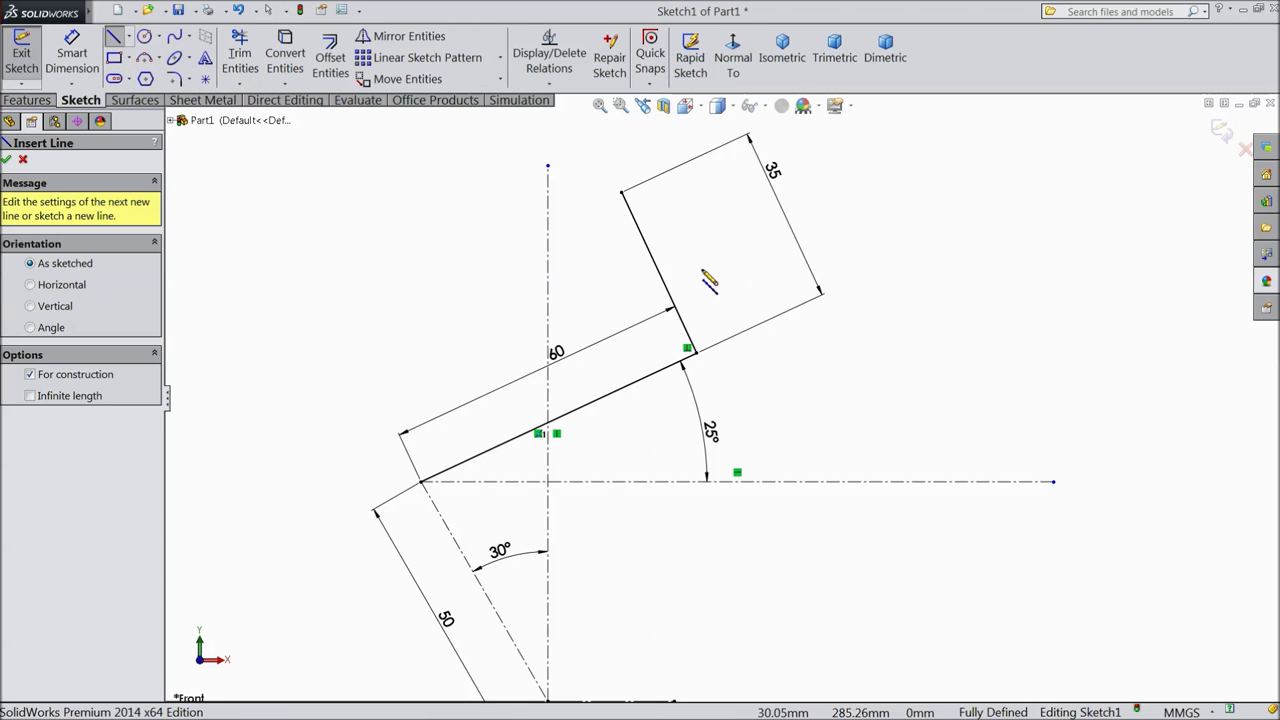
{"action": "left_click", "coordinate": [663, 280]}
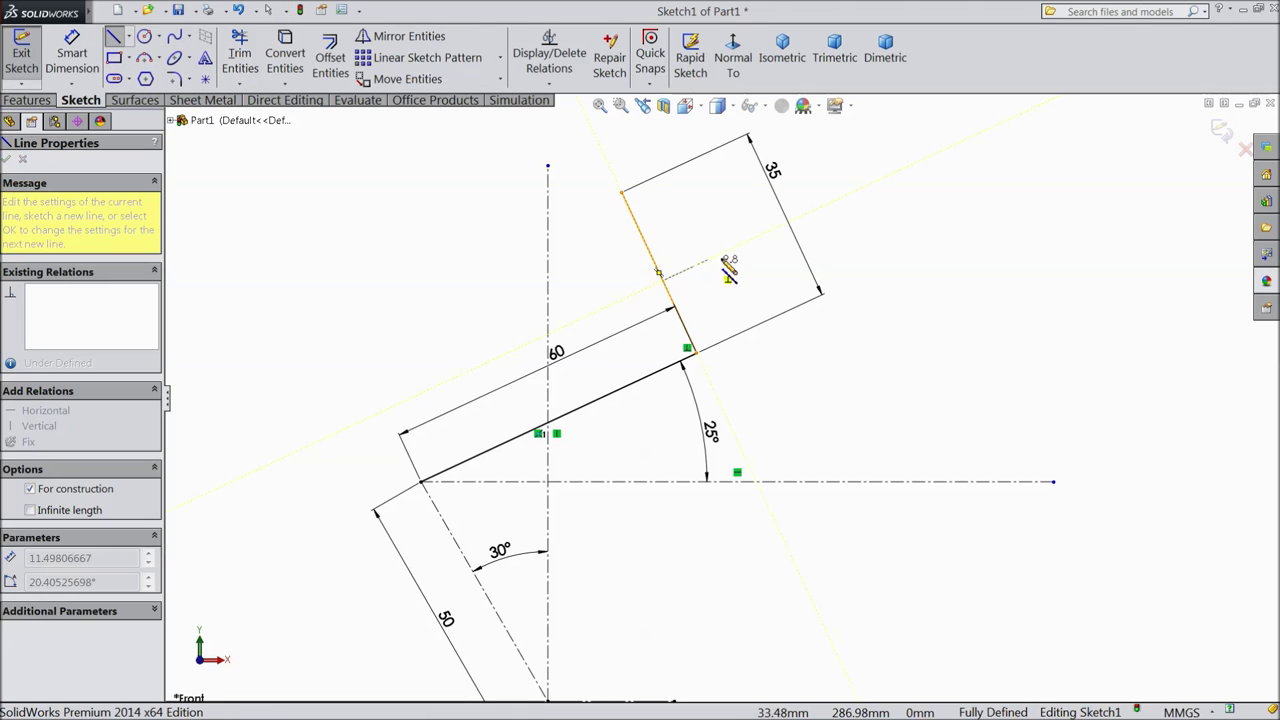
{"action": "left_click", "coordinate": [745, 242]}
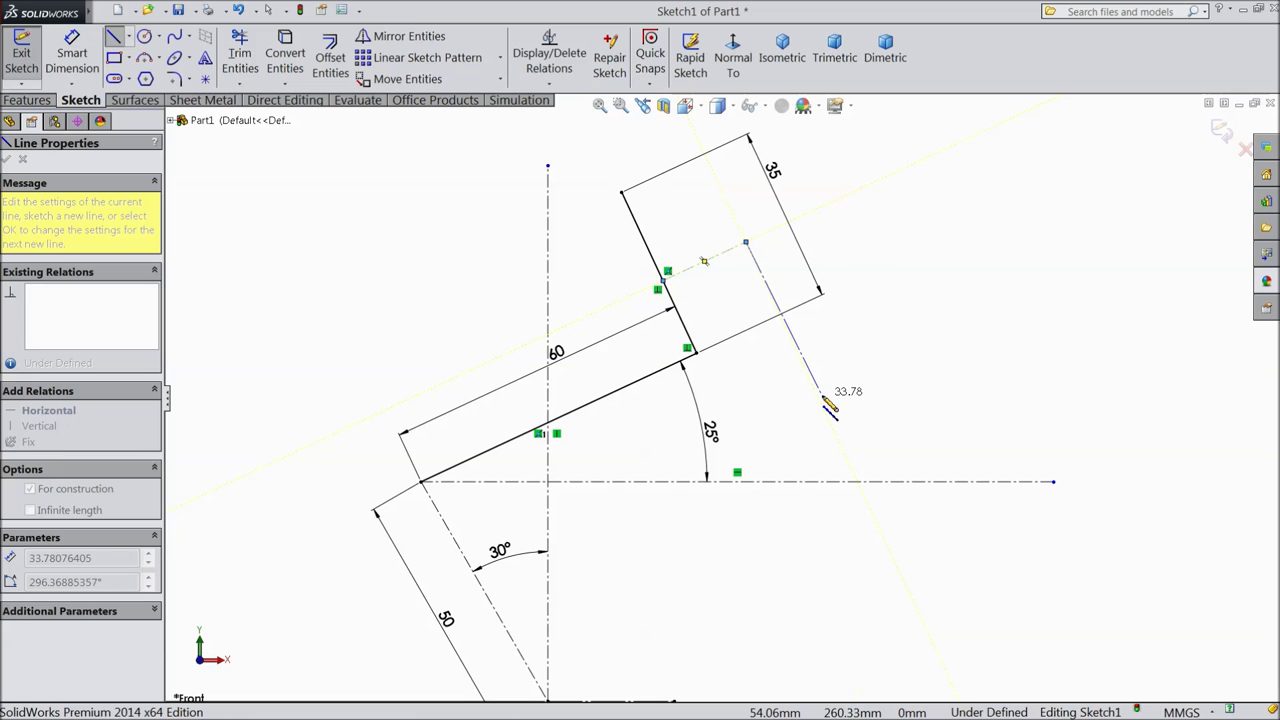
{"action": "right_click", "coordinate": [858, 366]}
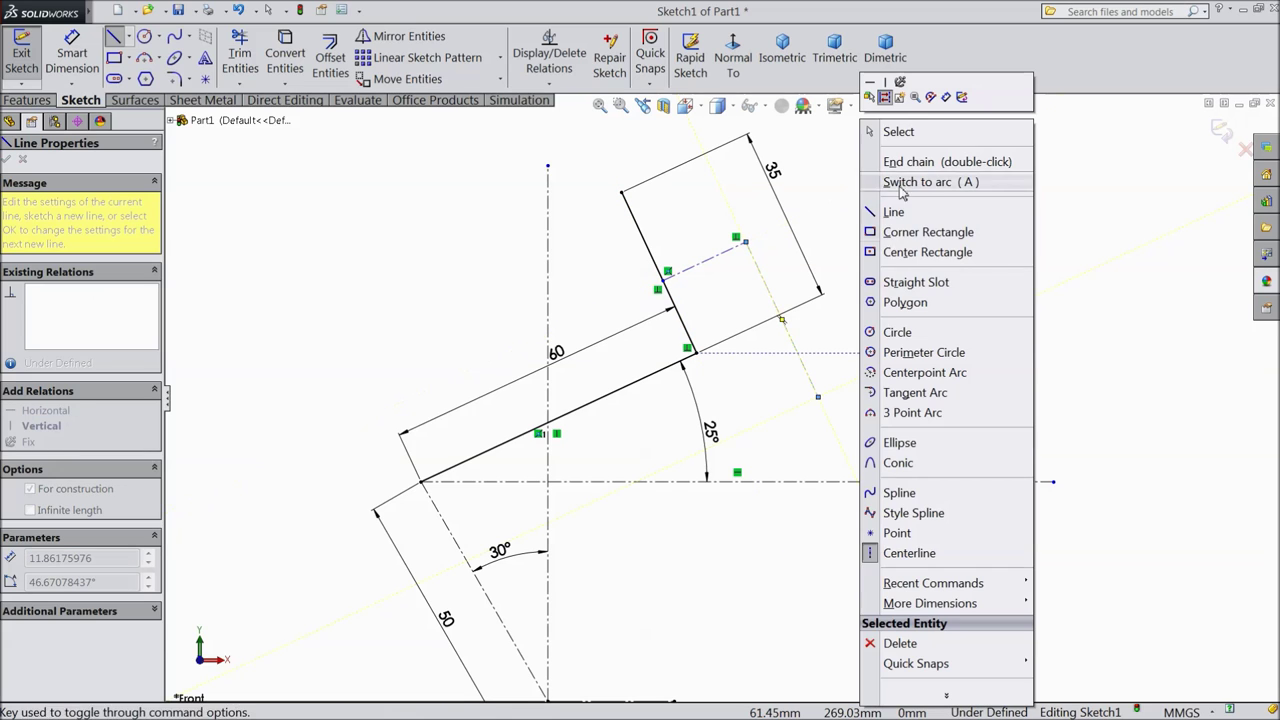
{"action": "left_click", "coordinate": [898, 131]}
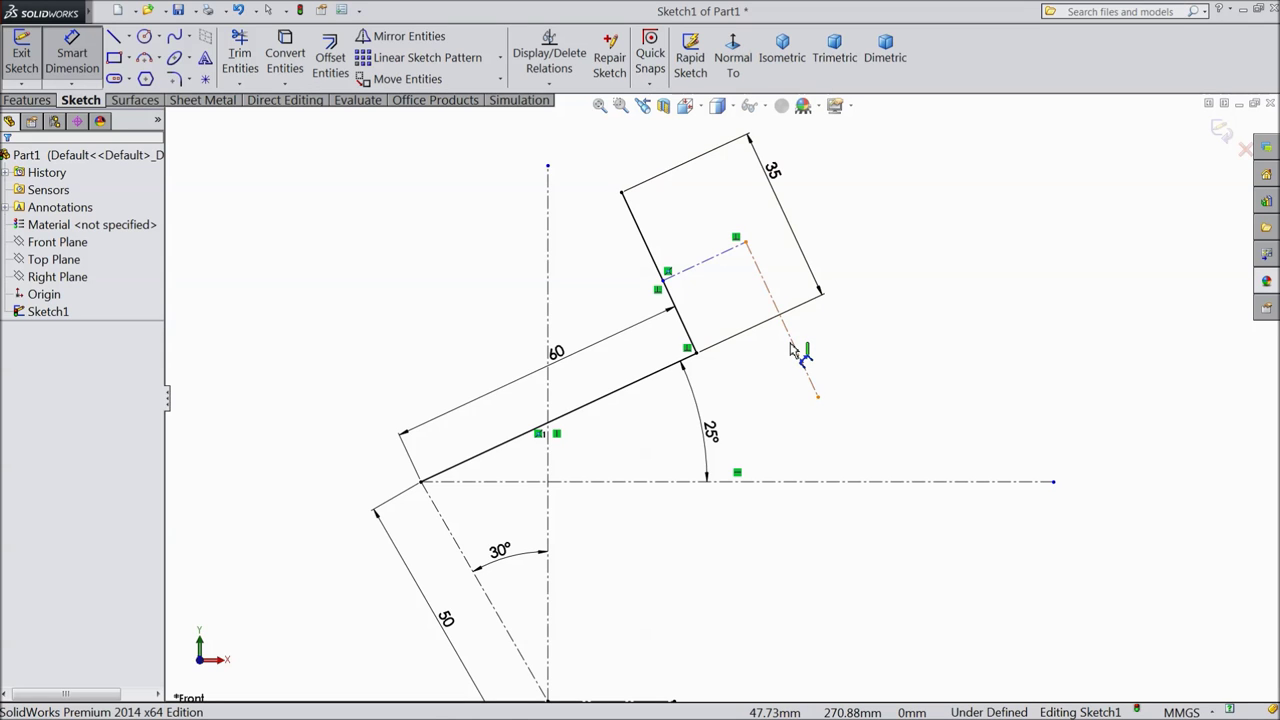
Dimension the length of the longer new centerline, parallel to the 35 mm line, as 30 mm
{"action": "left_click", "coordinate": [793, 350]}
{"action": "left_click", "coordinate": [822, 334]}
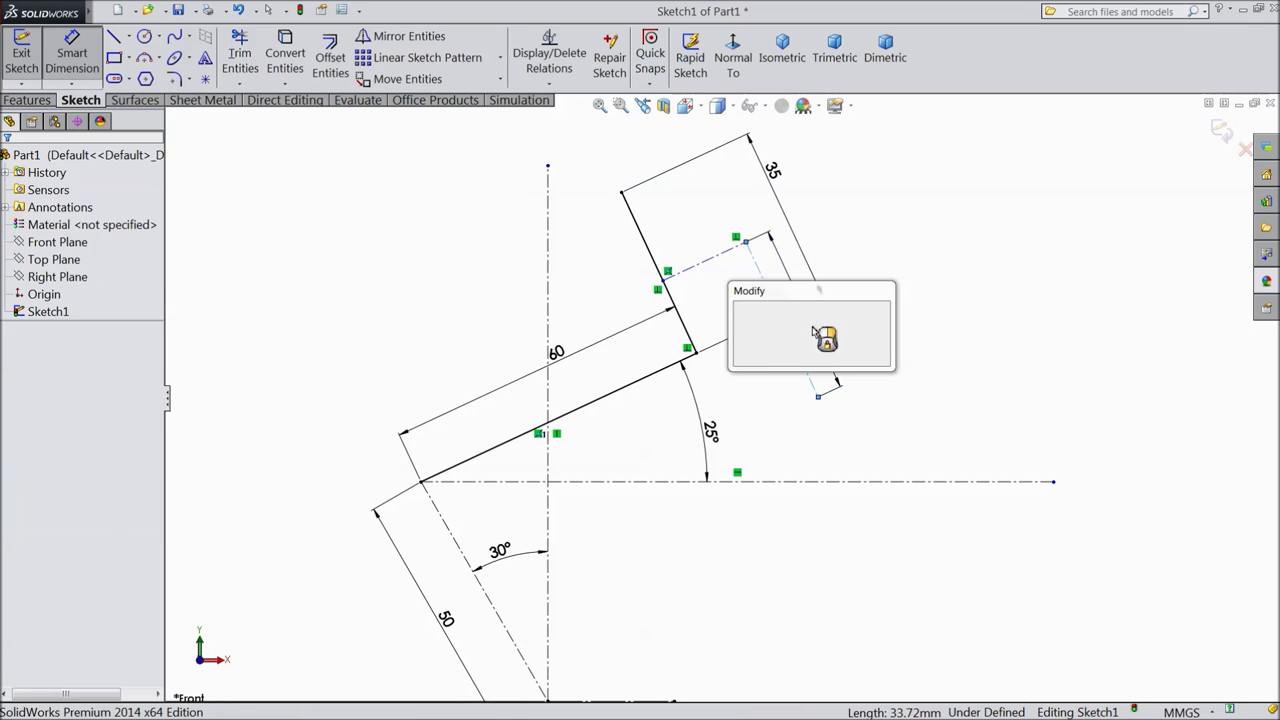
{"action": "type", "text": "30"}
{"action": "left_click", "coordinate": [741, 310]}
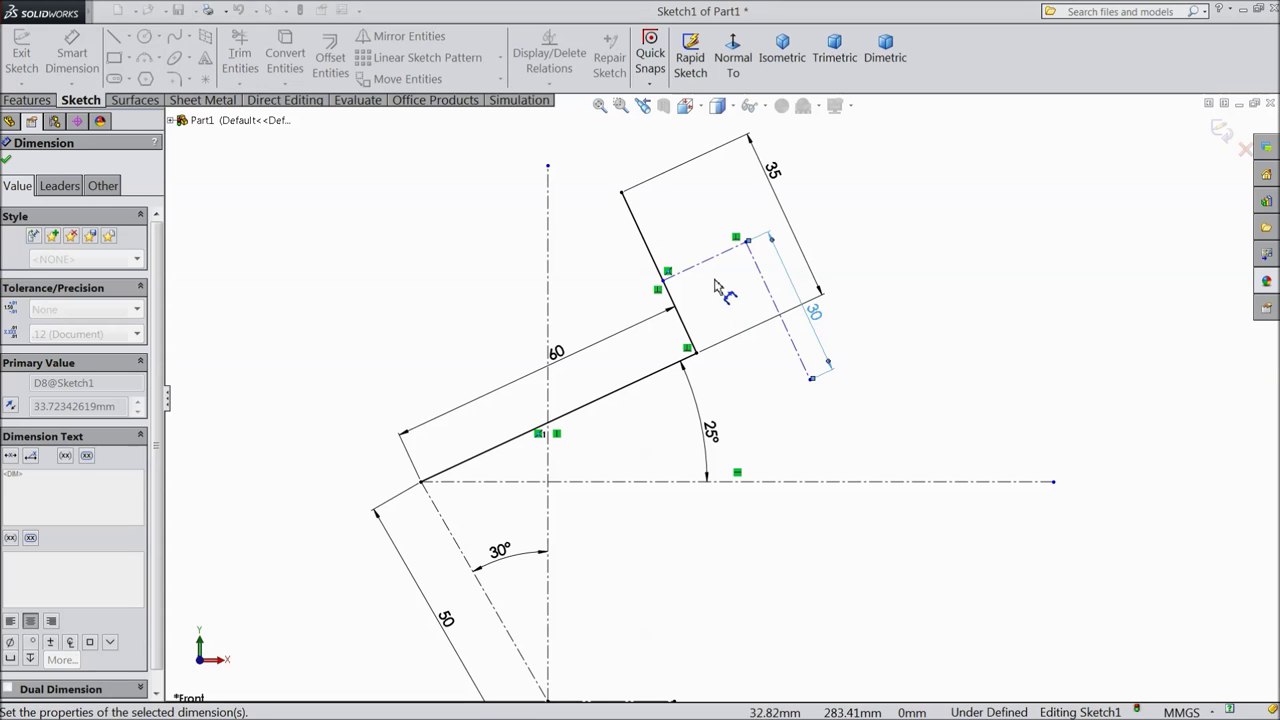
Dimension the short centerline starting on the 35 mm line as 14.5 mm long
{"action": "left_click", "coordinate": [708, 265]}
{"action": "left_click", "coordinate": [806, 423]}
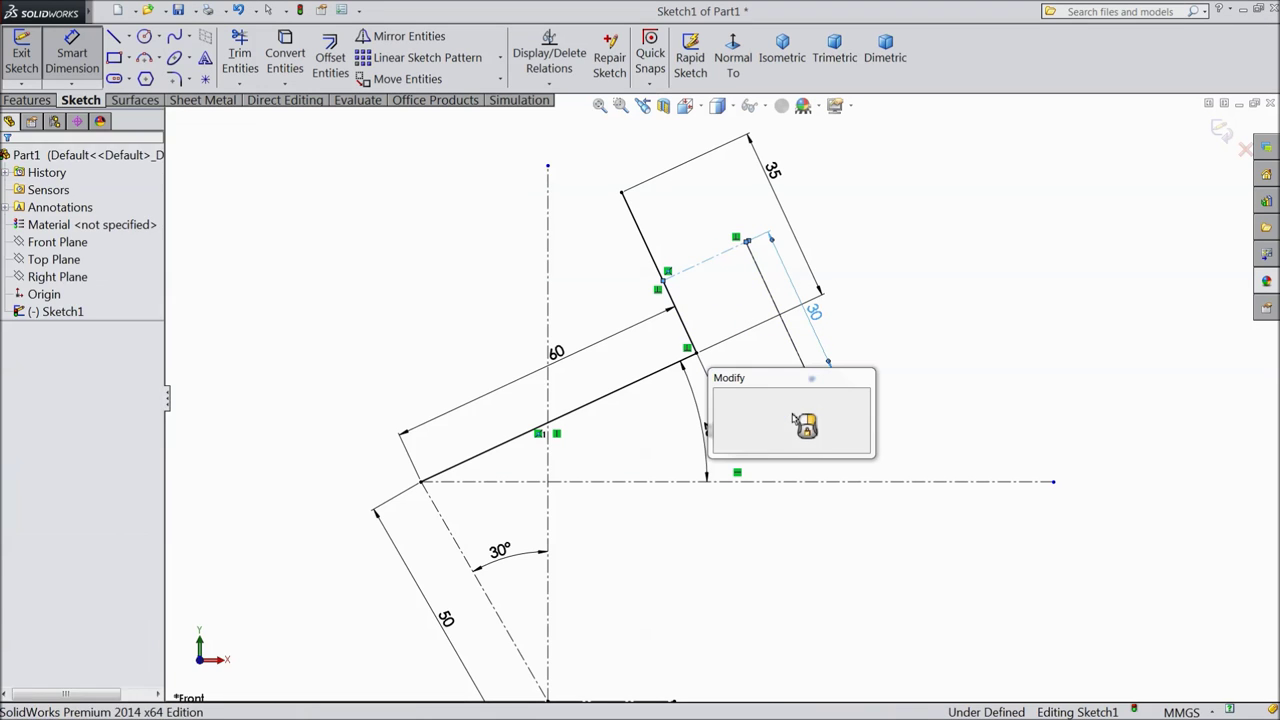
{"action": "type", "text": "14.5"}
{"action": "left_click", "coordinate": [721, 397]}
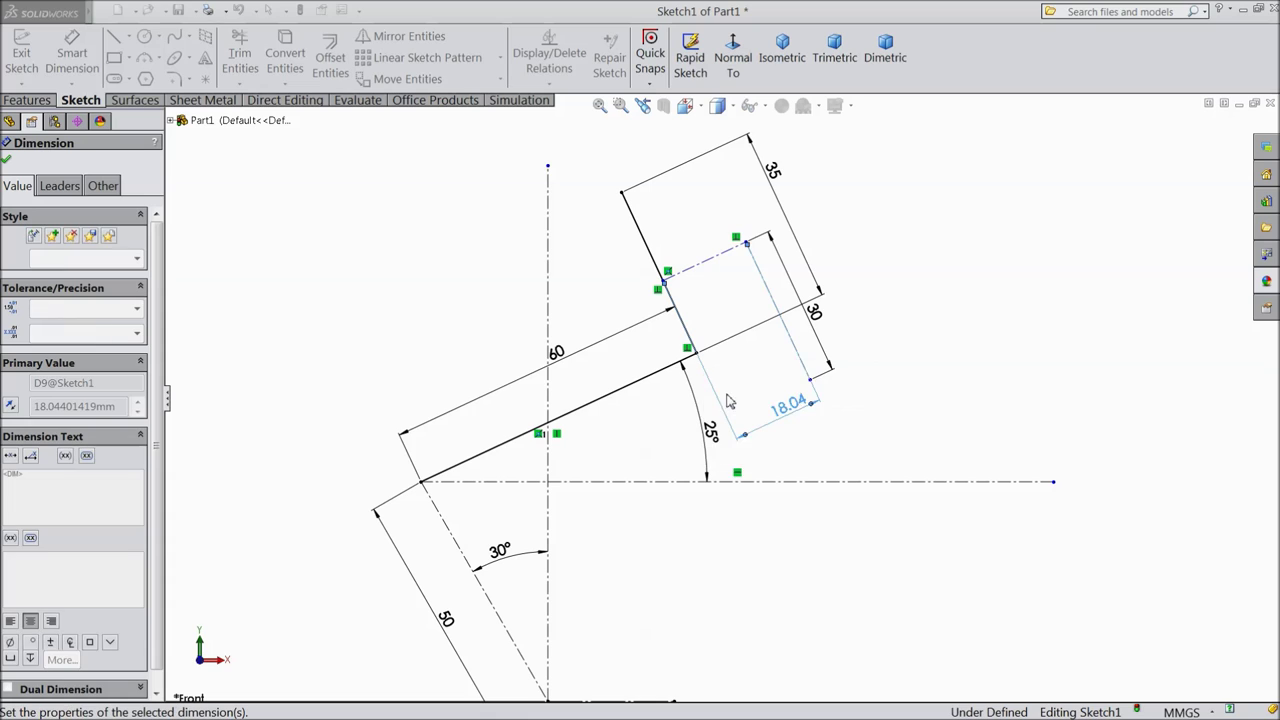
Dimension the distance from the 35 mm line's upper end to the short centerline's starting point as 20 mm
{"action": "left_click", "coordinate": [688, 280]}
{"action": "left_click", "coordinate": [622, 193]}
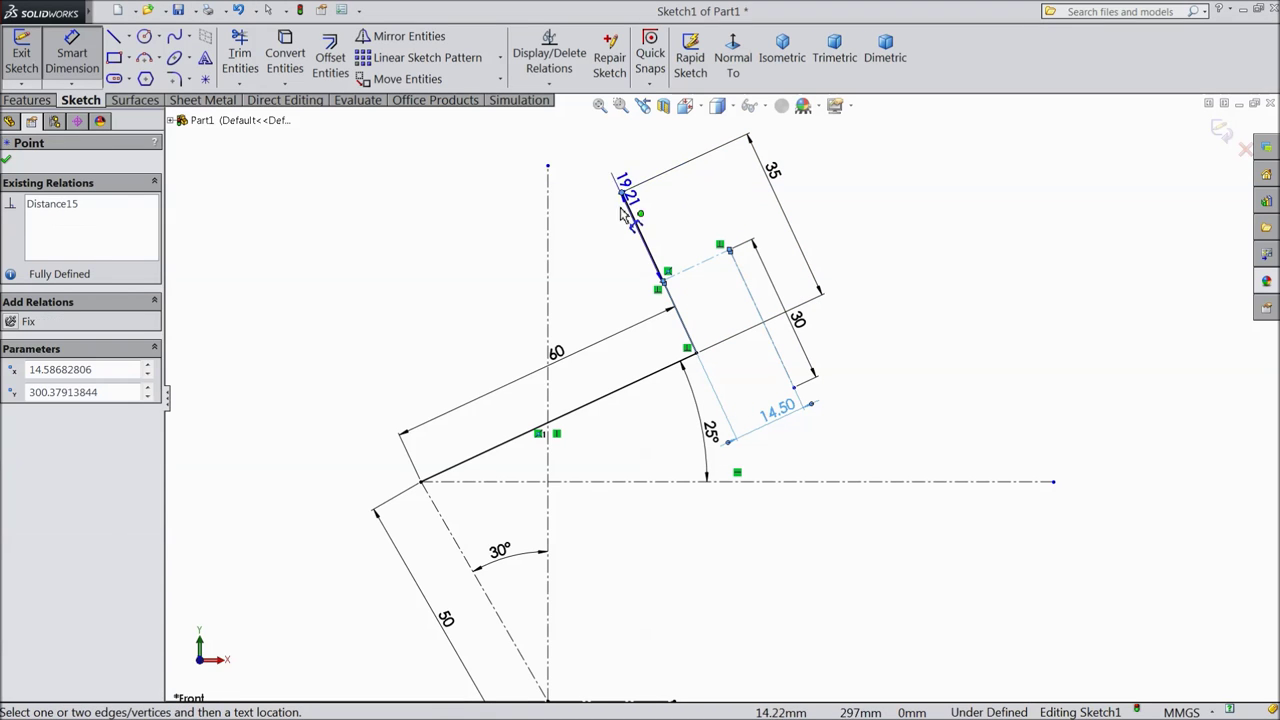
{"action": "left_click", "coordinate": [605, 278]}
{"action": "type", "text": "20"}
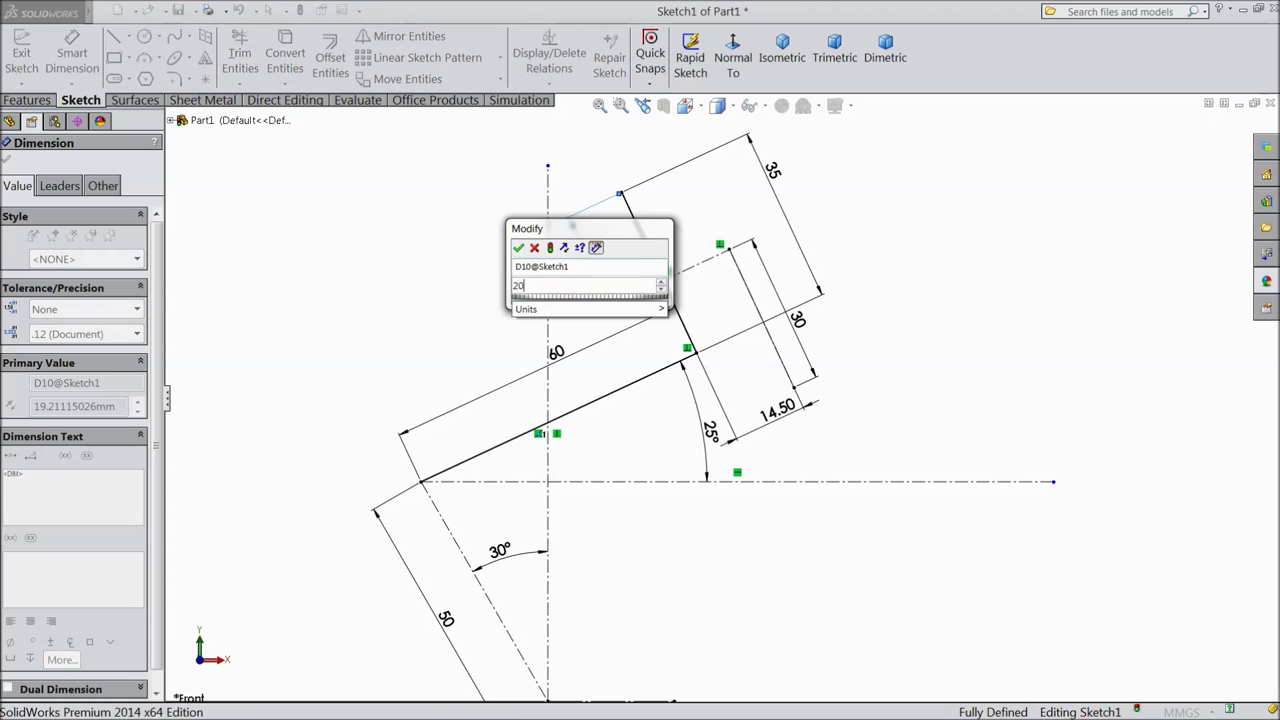
{"action": "left_click", "coordinate": [520, 248]}
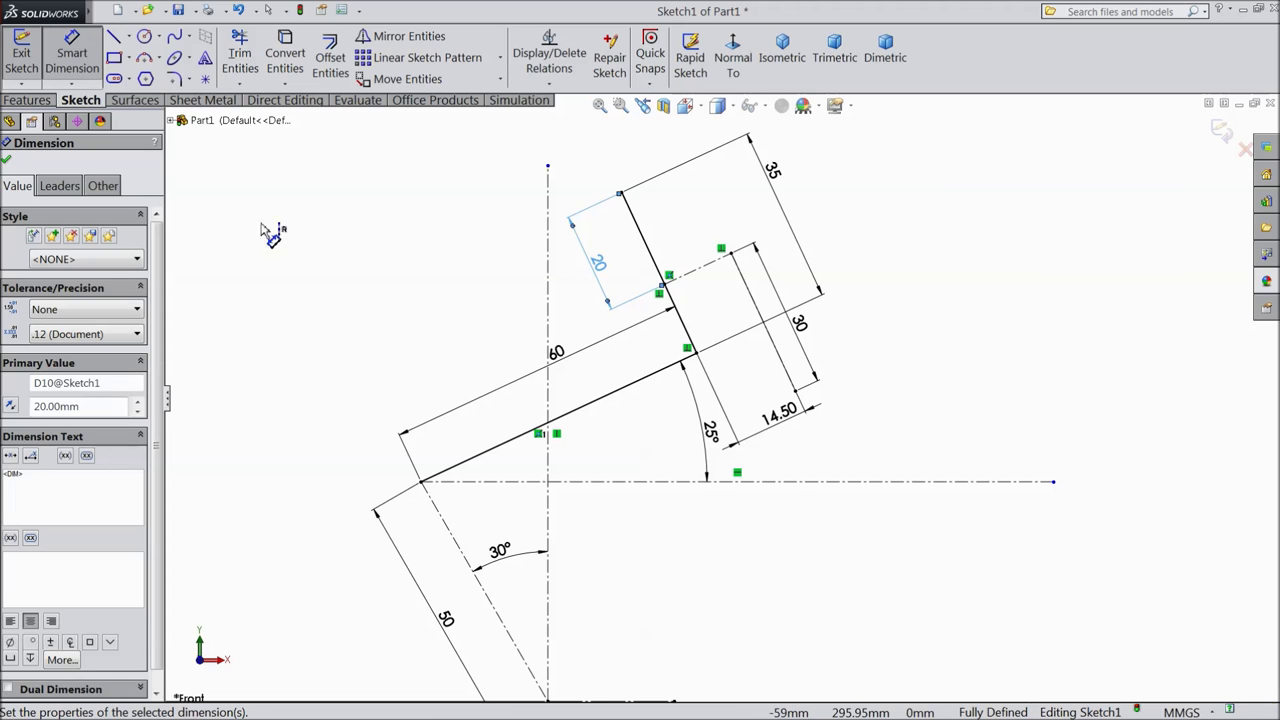
{"action": "left_click", "coordinate": [7, 162]}
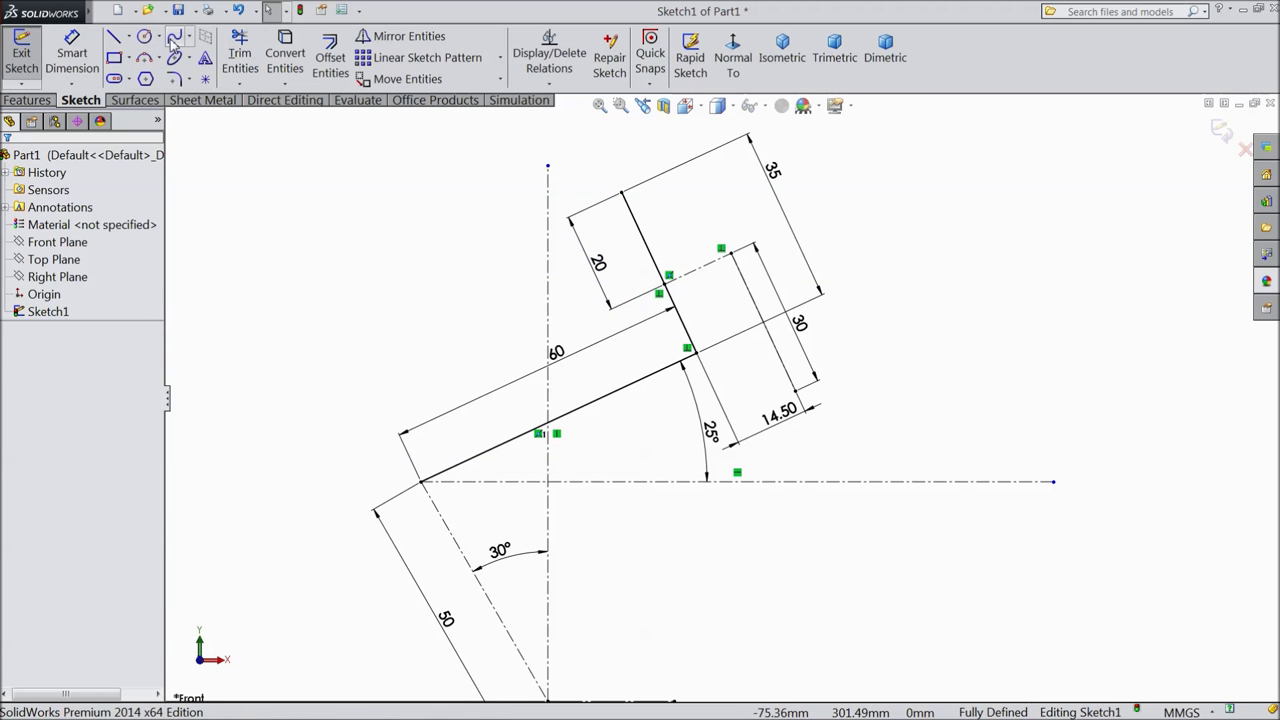
Draw a two-point spline along the slanted 50 mm centerline, from the handle's upper left corner to the 60 mm line's lower end
{"action": "left_click", "coordinate": [174, 37]}
{"action": "scroll", "coordinate": [423, 351], "scroll_direction": "up", "scroll_amount": 2}
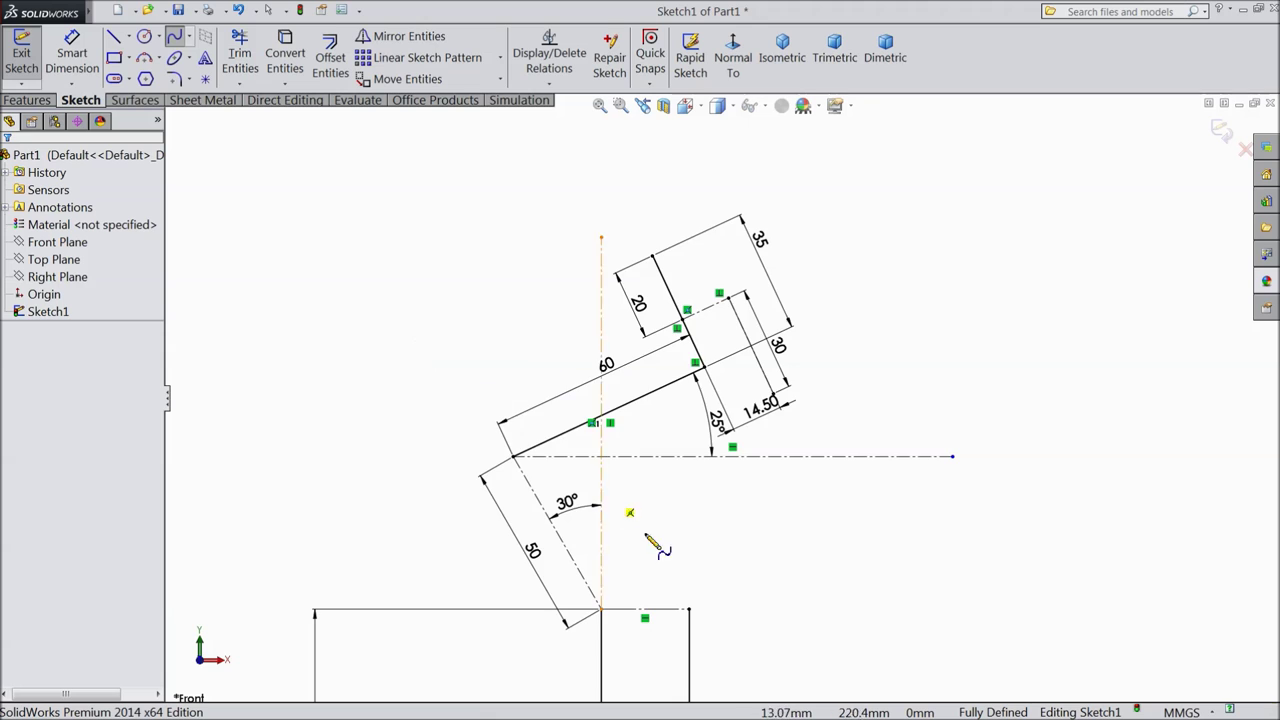
{"action": "scroll", "coordinate": [655, 595], "scroll_direction": "down", "scroll_amount": 2}
{"action": "left_click", "coordinate": [578, 608]}
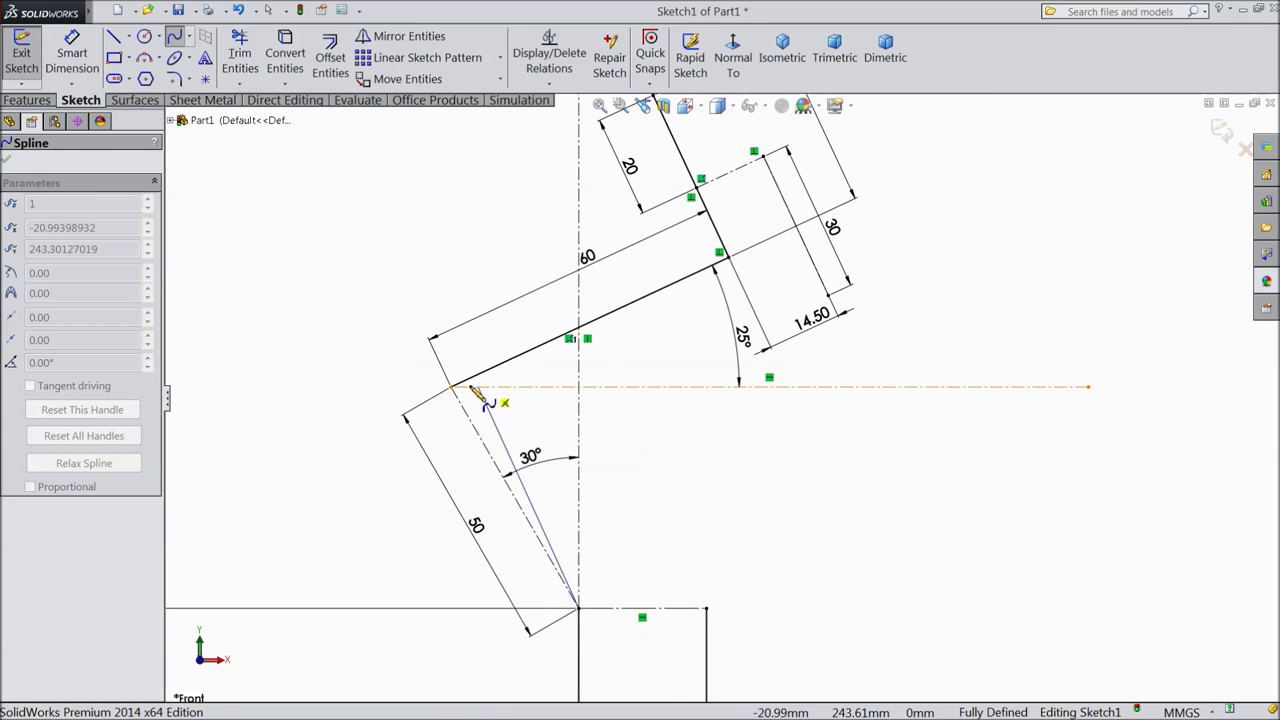
{"action": "left_click", "coordinate": [452, 386]}
{"action": "right_click", "coordinate": [314, 358]}
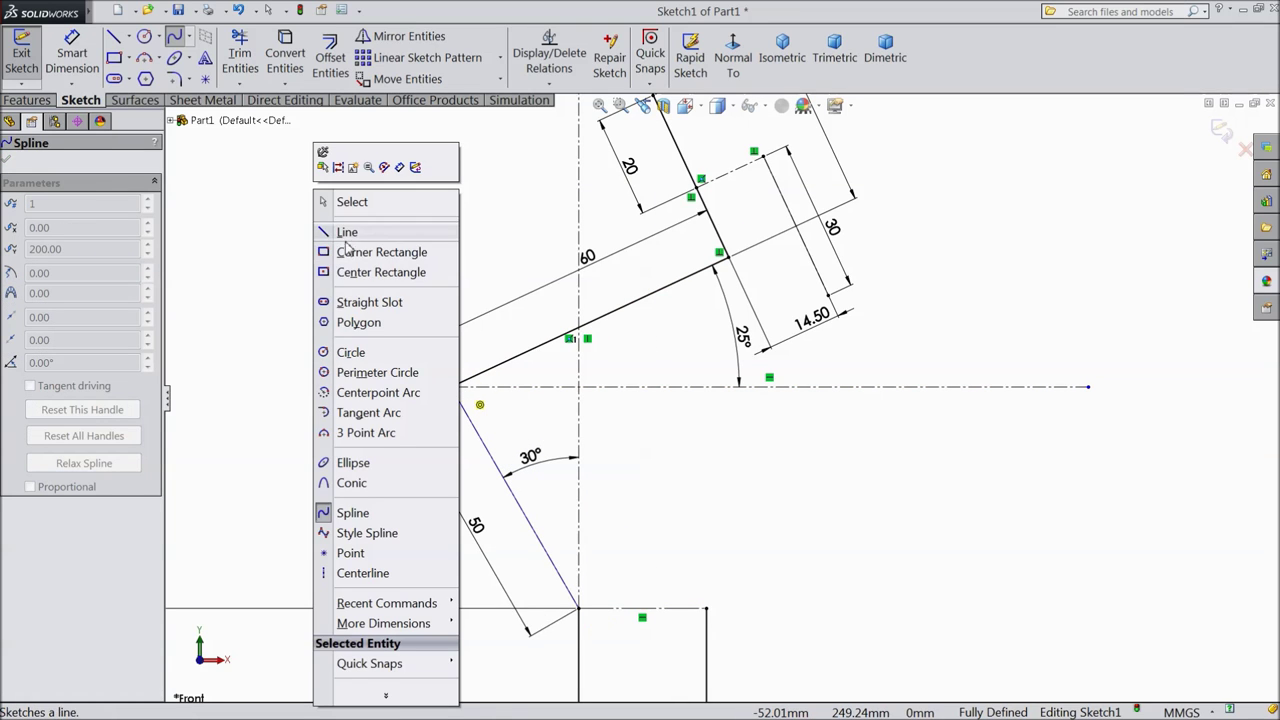
{"action": "left_click", "coordinate": [316, 195]}
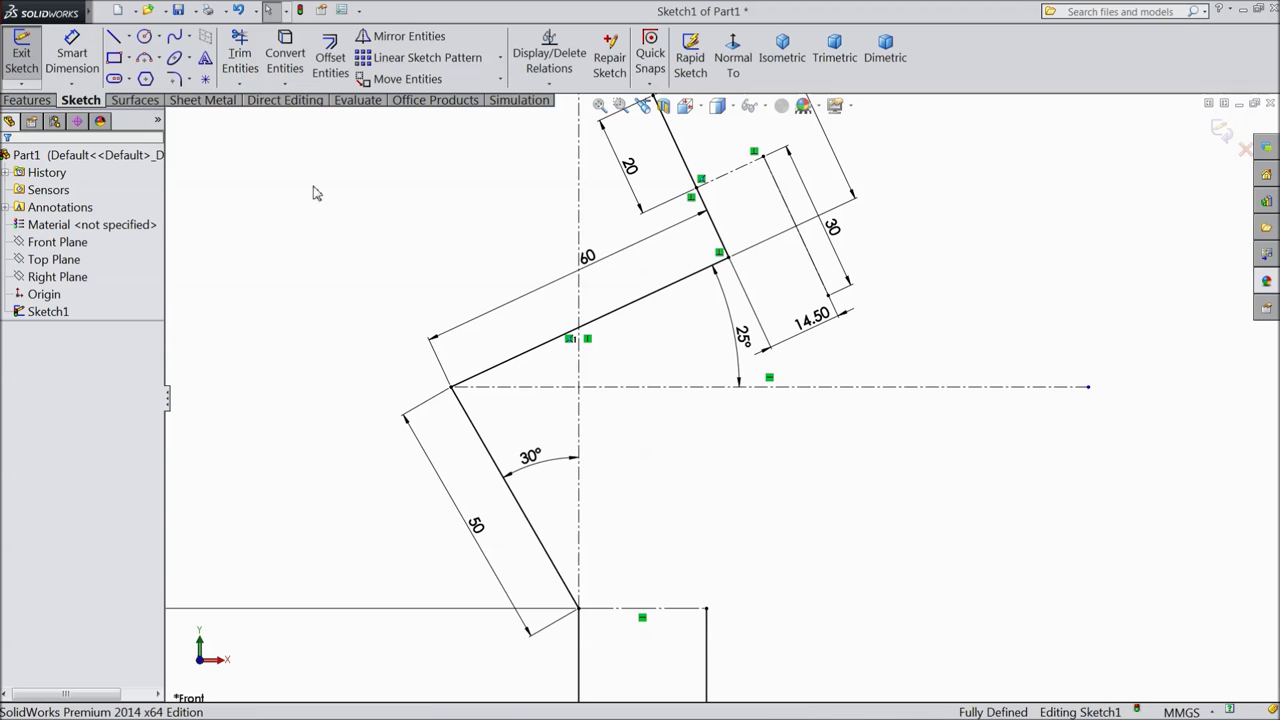
Draw a spline from the 35 mm line's upper end through both ends of the 30 mm centerline to the handle's upper right corner
{"action": "left_click", "coordinate": [175, 37]}
{"action": "scroll", "coordinate": [814, 306], "scroll_direction": "up", "scroll_amount": 1}
{"action": "scroll", "coordinate": [830, 330], "scroll_direction": "down", "scroll_amount": 1}
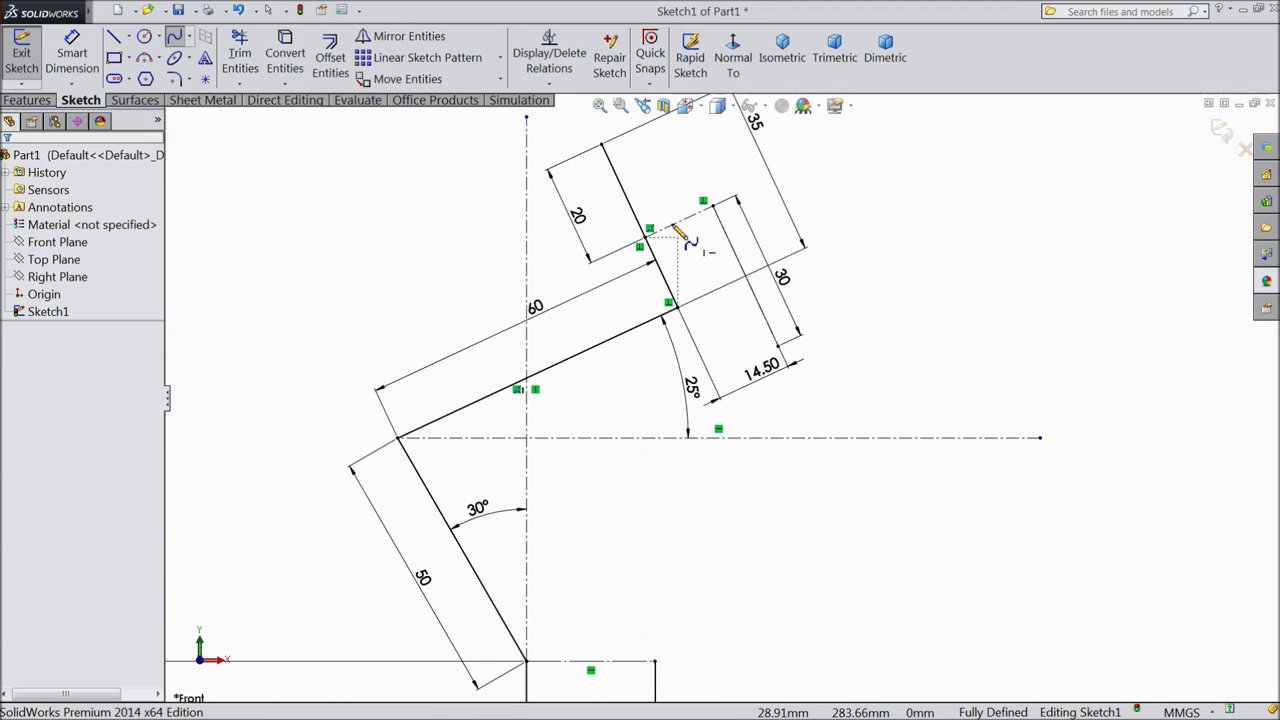
{"action": "left_click", "coordinate": [602, 145]}
{"action": "left_click", "coordinate": [703, 201]}
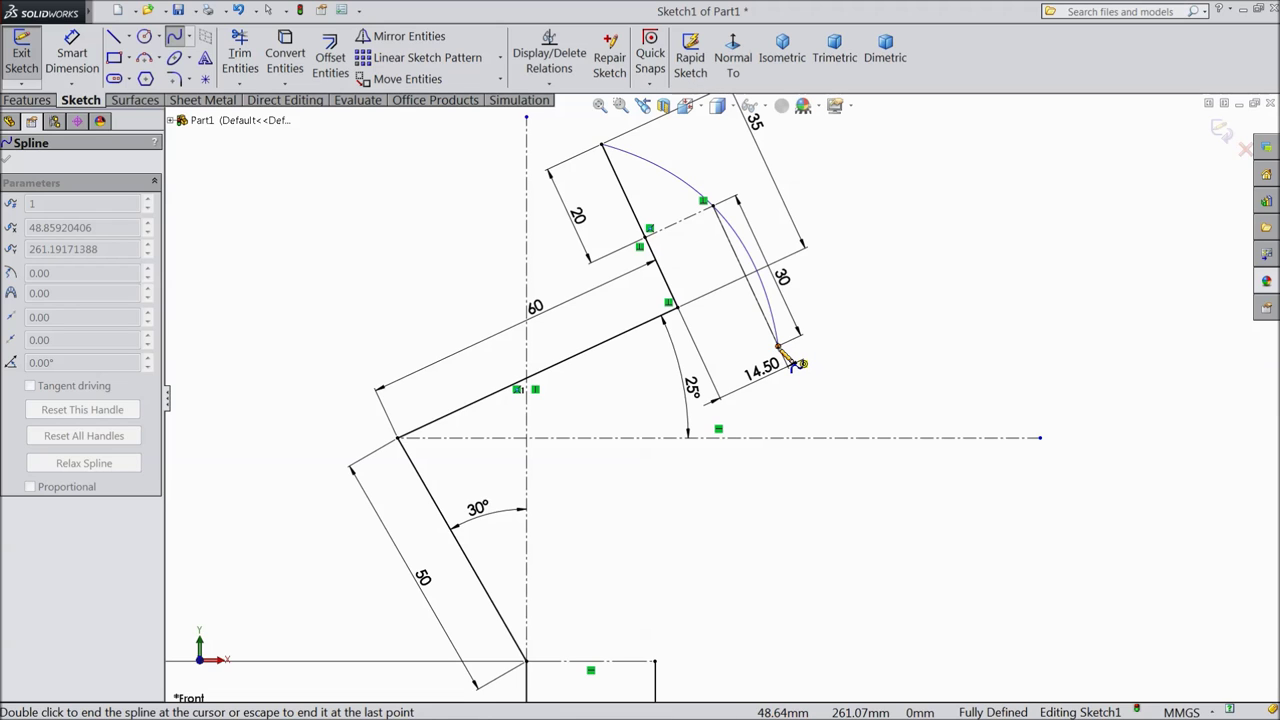
{"action": "left_click", "coordinate": [779, 347]}
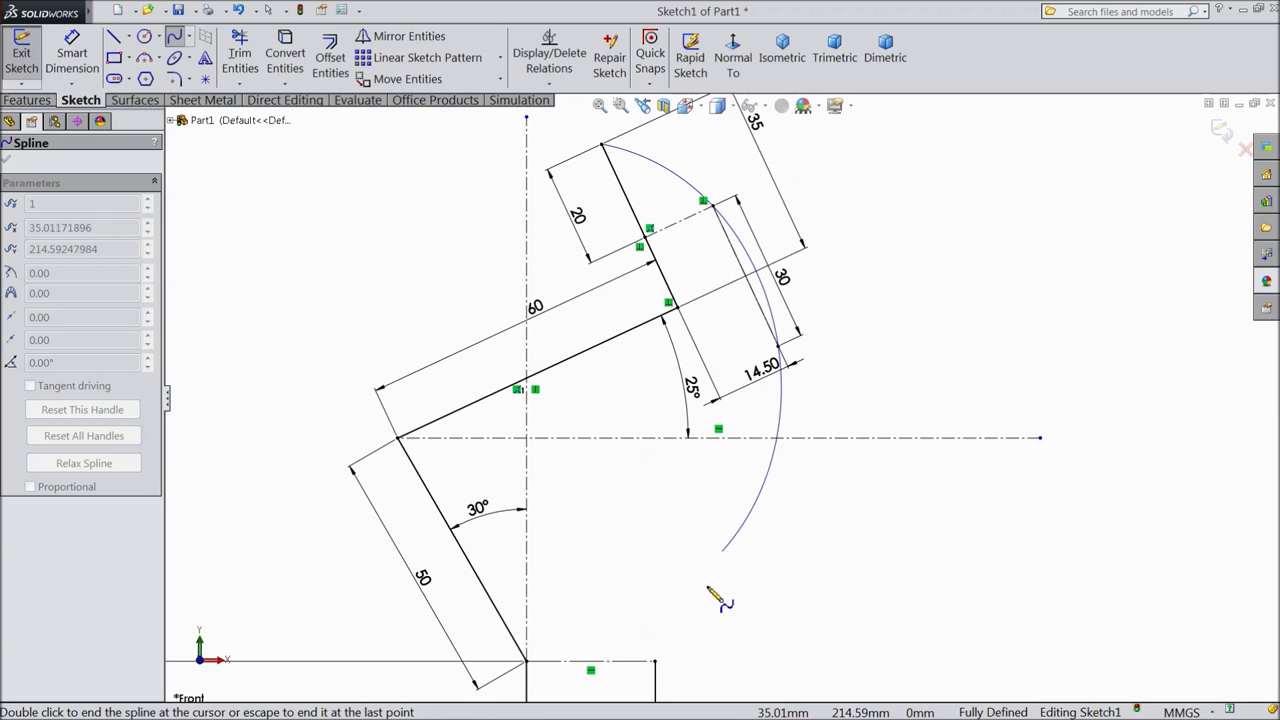
{"action": "right_click", "coordinate": [781, 190]}
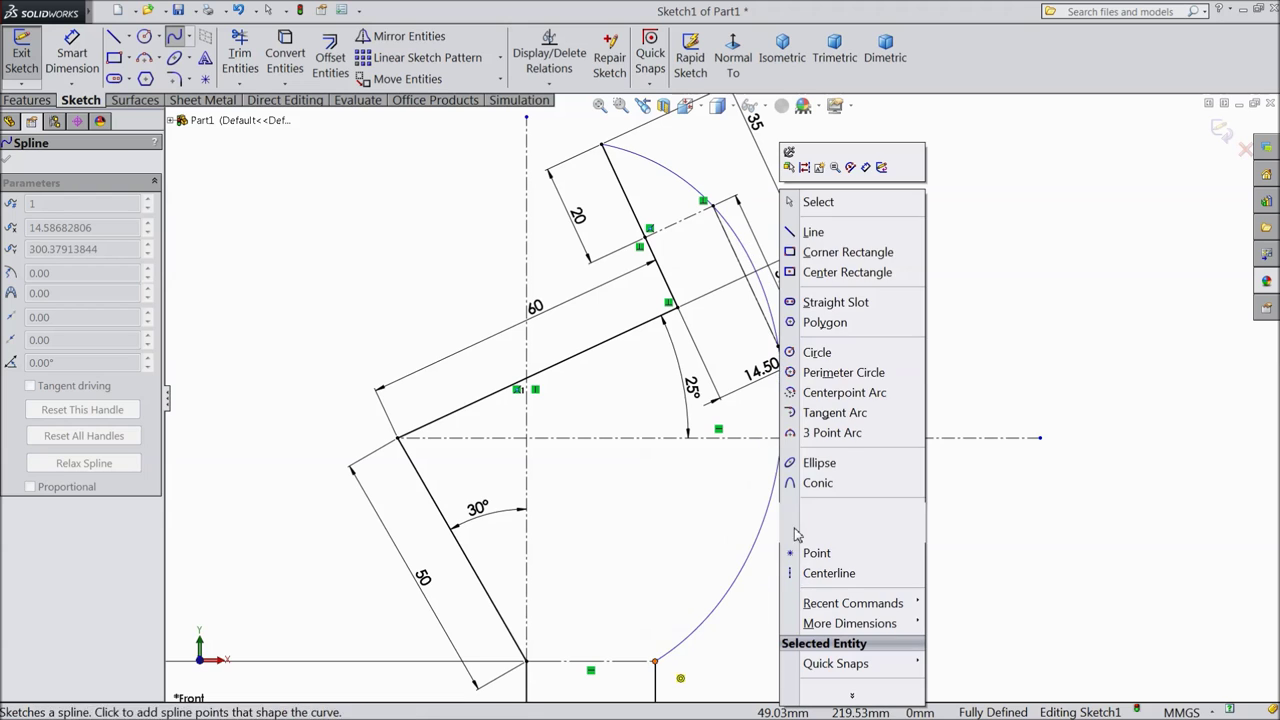
{"action": "left_click", "coordinate": [826, 204]}
Make the tangent handle at the lower end of the left spline vertical
{"action": "scroll", "coordinate": [597, 530], "scroll_direction": "down", "scroll_amount": 4}
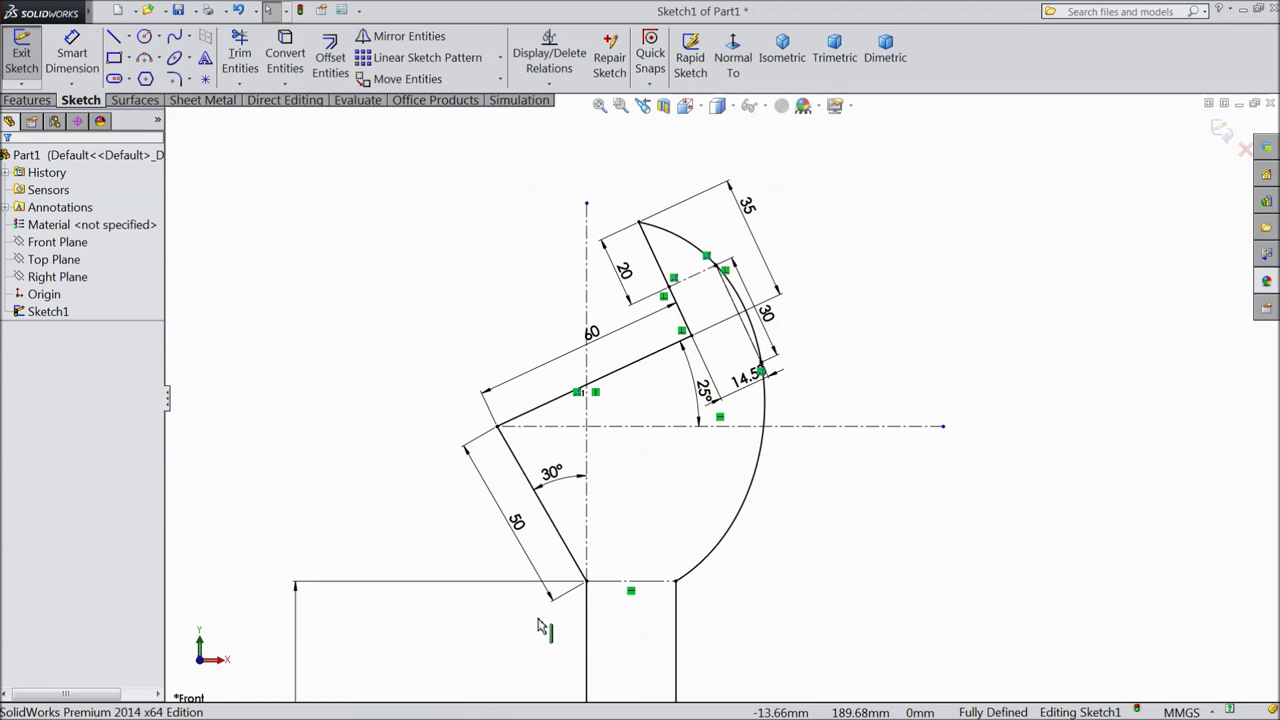
{"action": "left_click", "coordinate": [568, 497]}
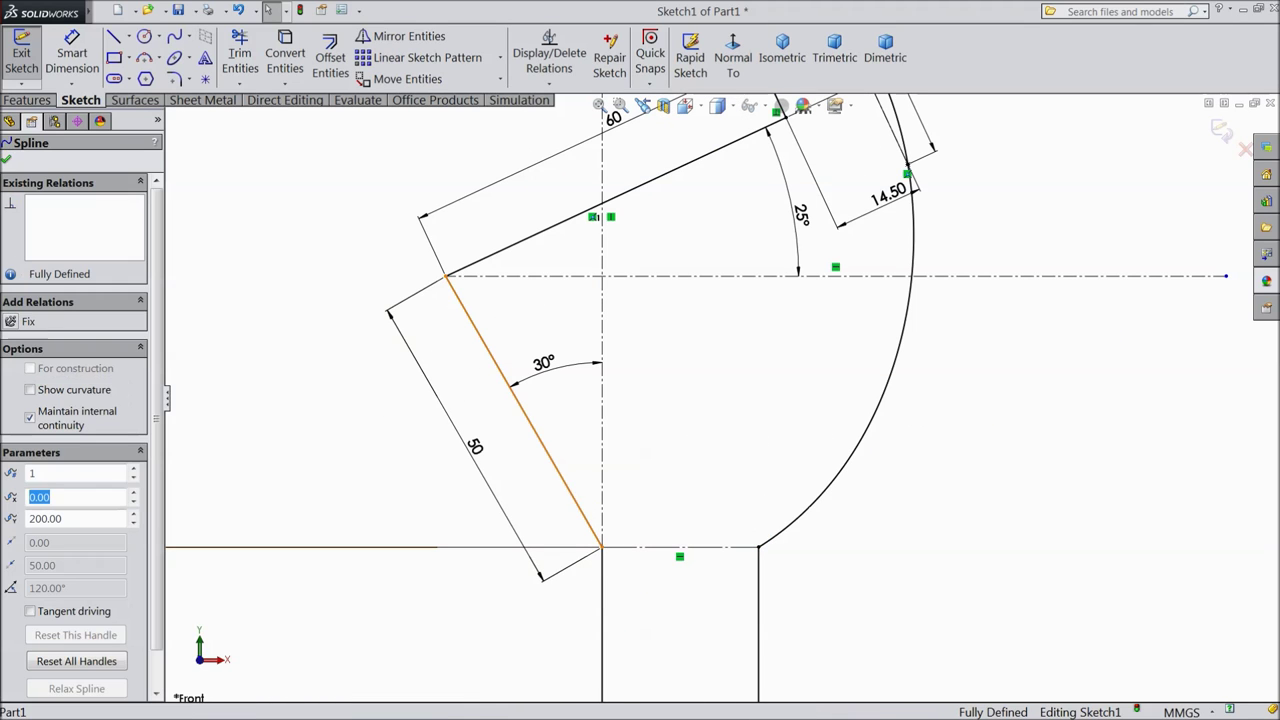
{"action": "left_click", "coordinate": [556, 475]}
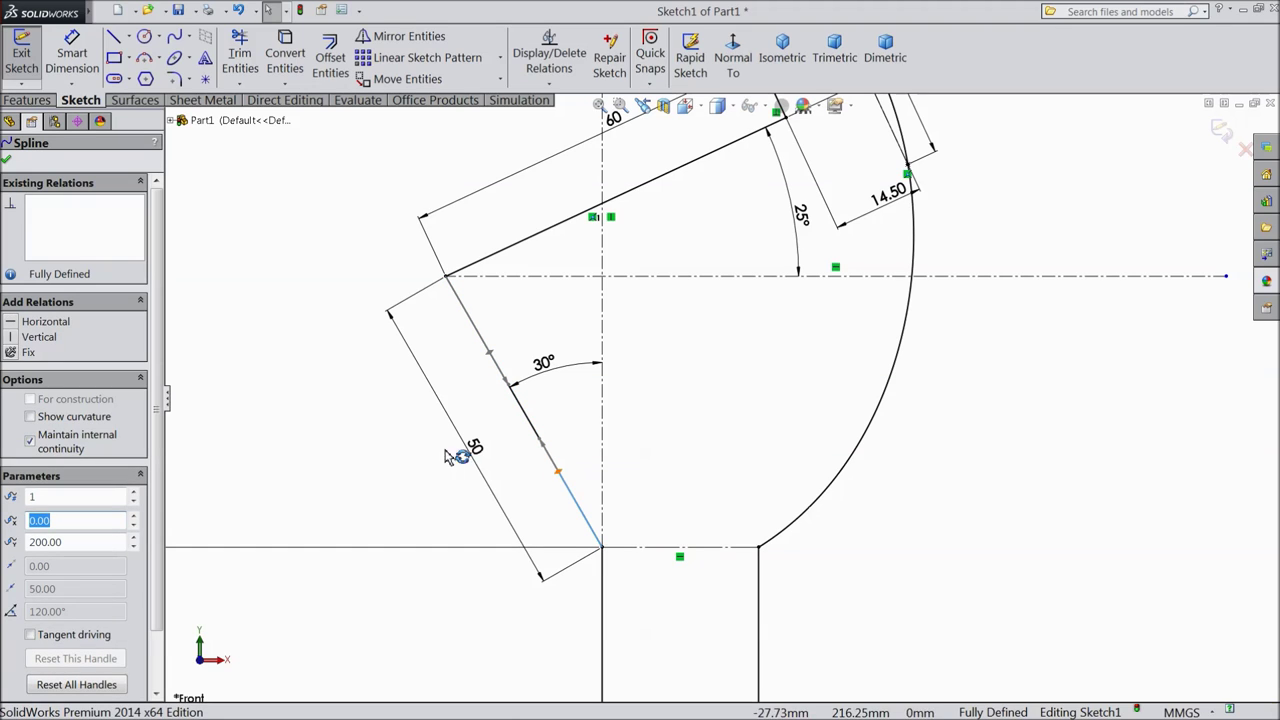
{"action": "left_click", "coordinate": [32, 338]}
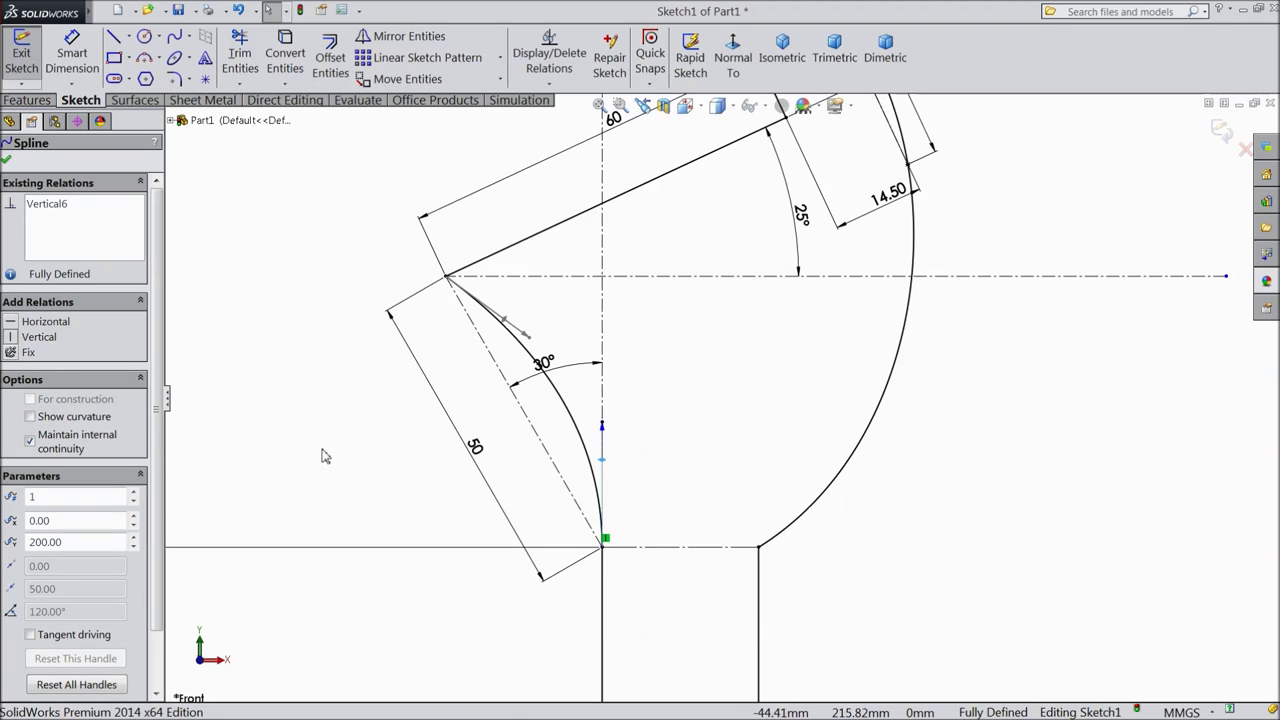
Dimension the tangent weighting of the left spline's vertical lower handle as 50 mm
{"action": "left_click", "coordinate": [72, 55]}
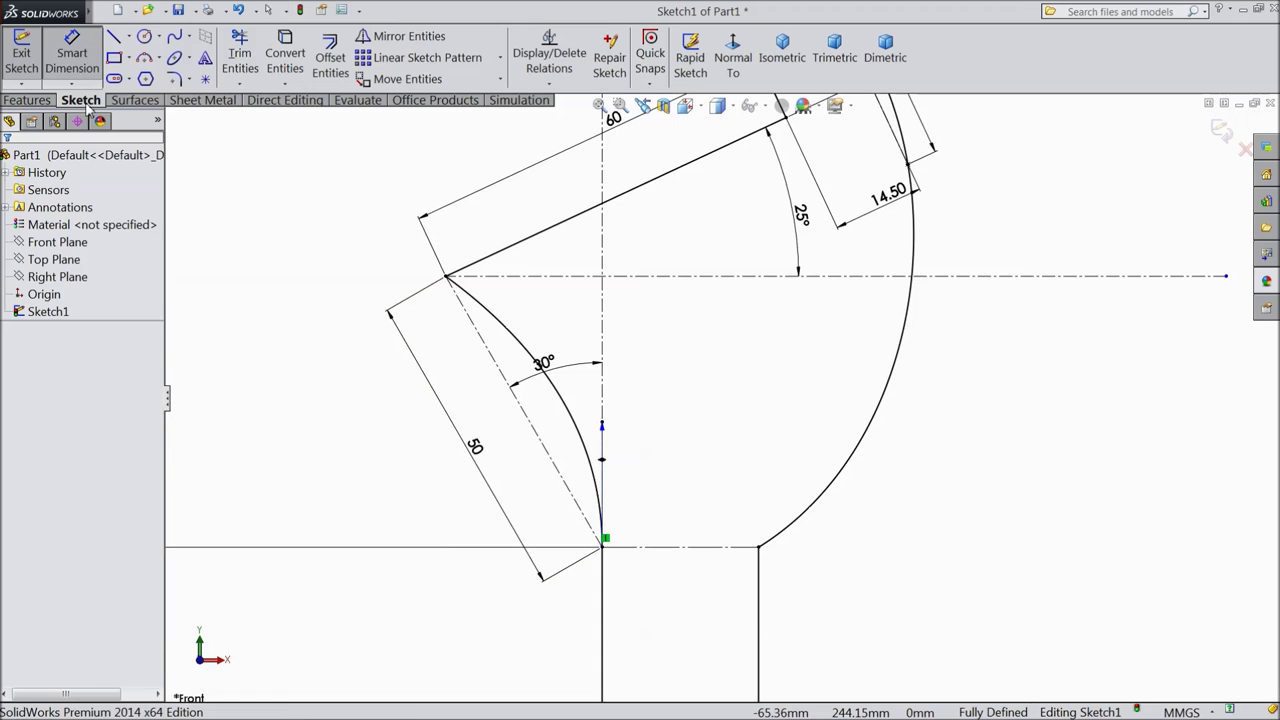
{"action": "left_click", "coordinate": [602, 462]}
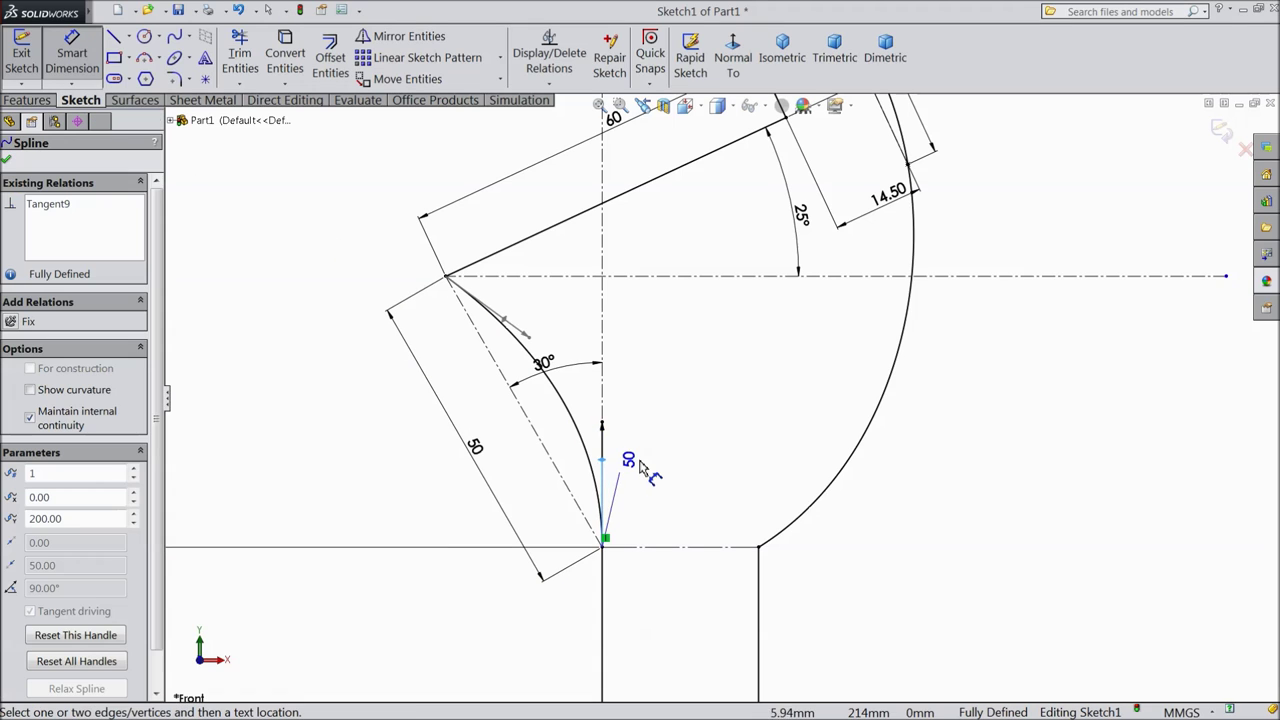
{"action": "left_click", "coordinate": [652, 468]}
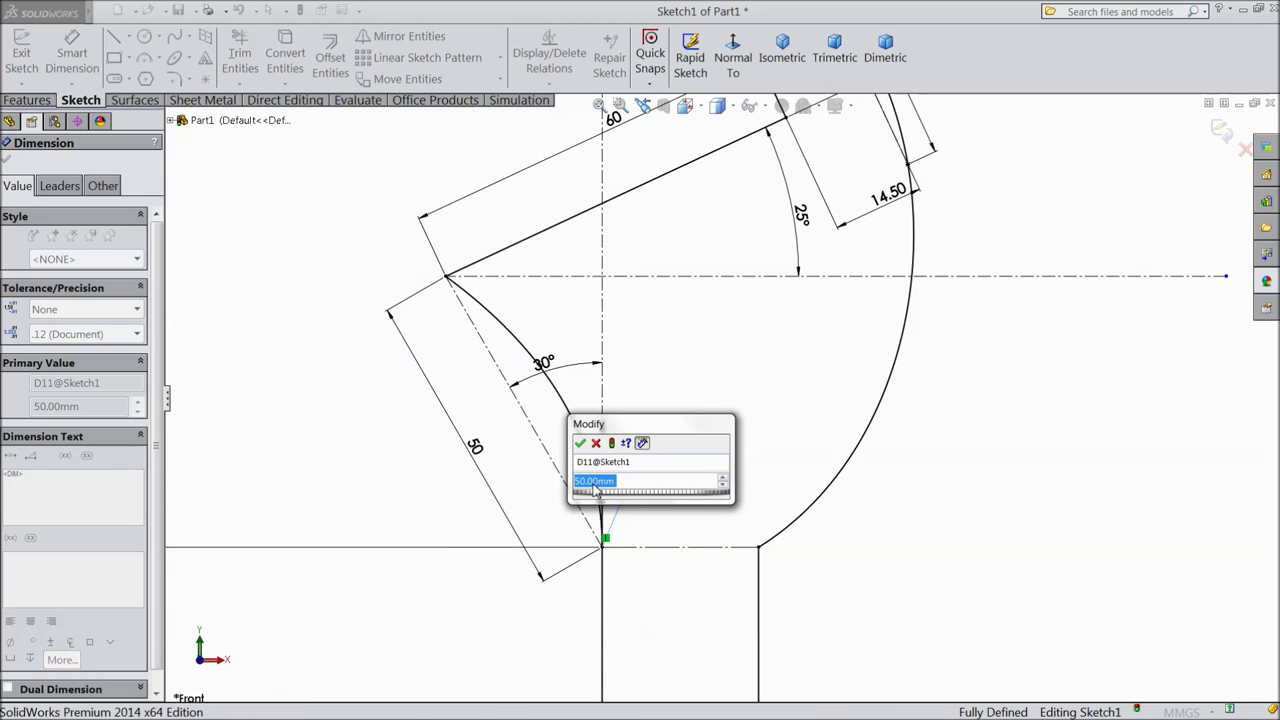
{"action": "left_click", "coordinate": [580, 446]}
Try to dimension the angle between the left spline and the slanted 50 mm centerline
{"action": "left_click", "coordinate": [488, 338]}
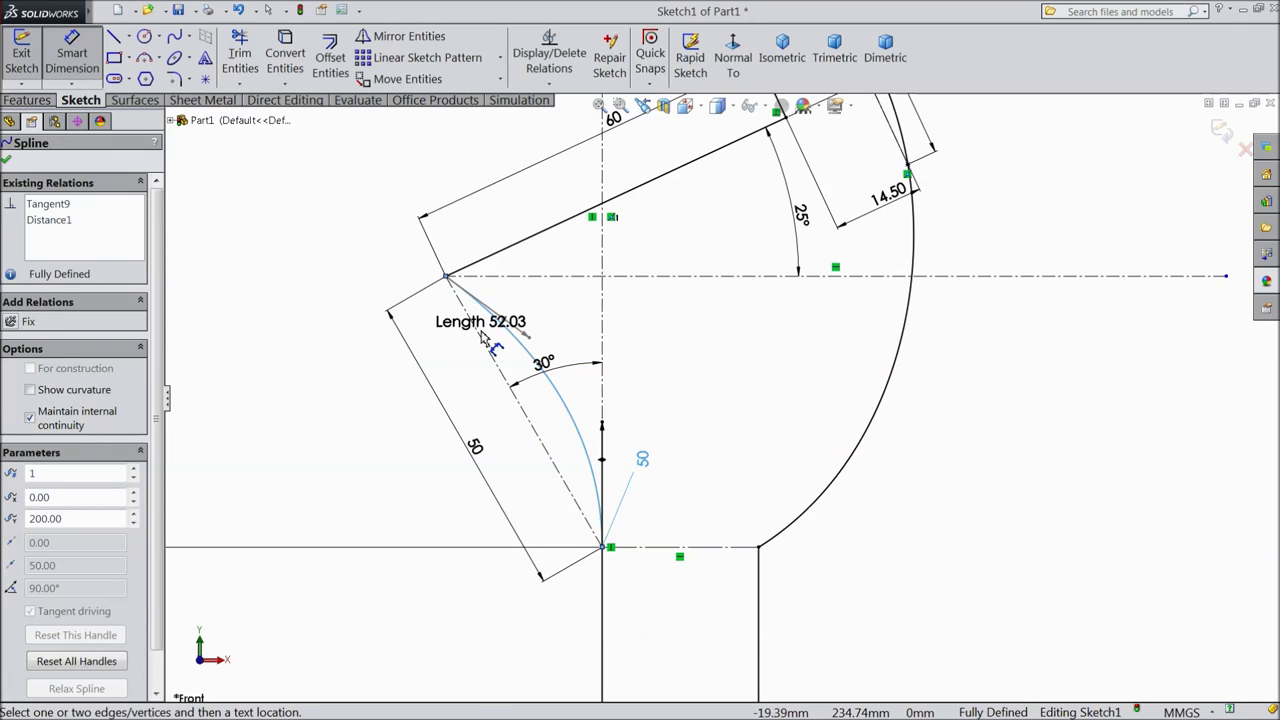
{"action": "left_click", "coordinate": [484, 345]}
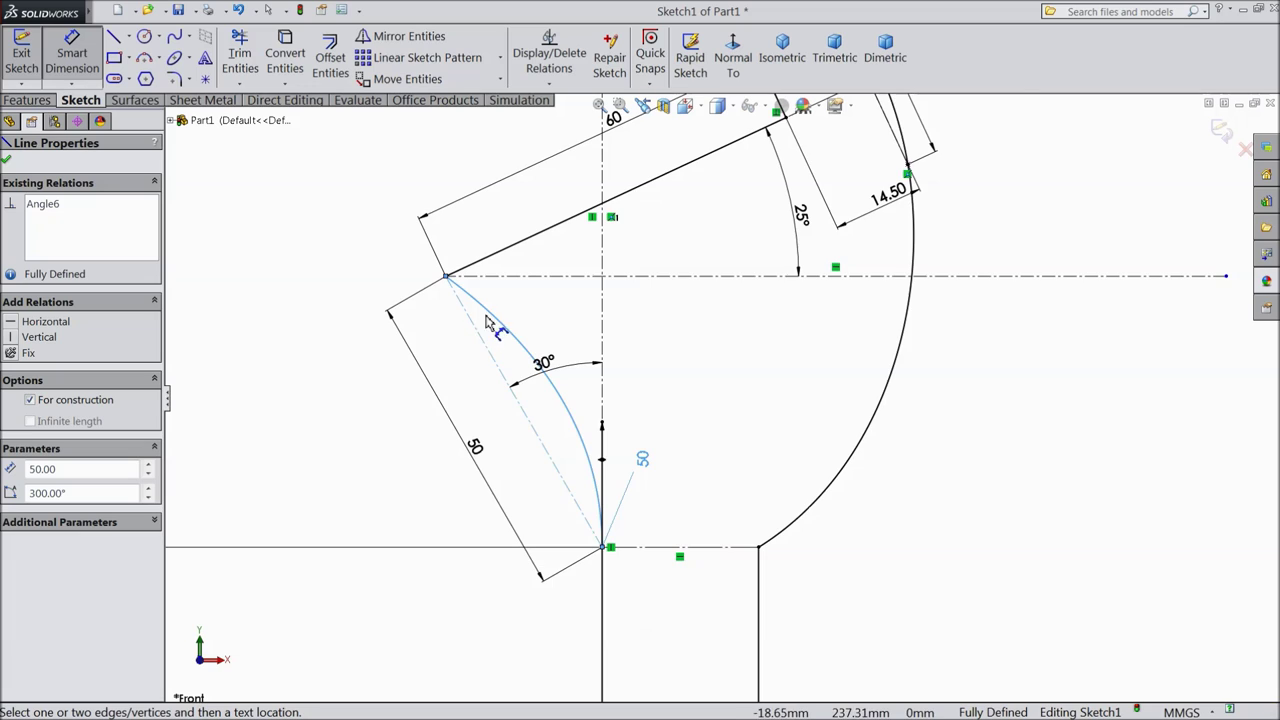
{"action": "scroll", "coordinate": [487, 322], "scroll_direction": "down", "scroll_amount": 2}
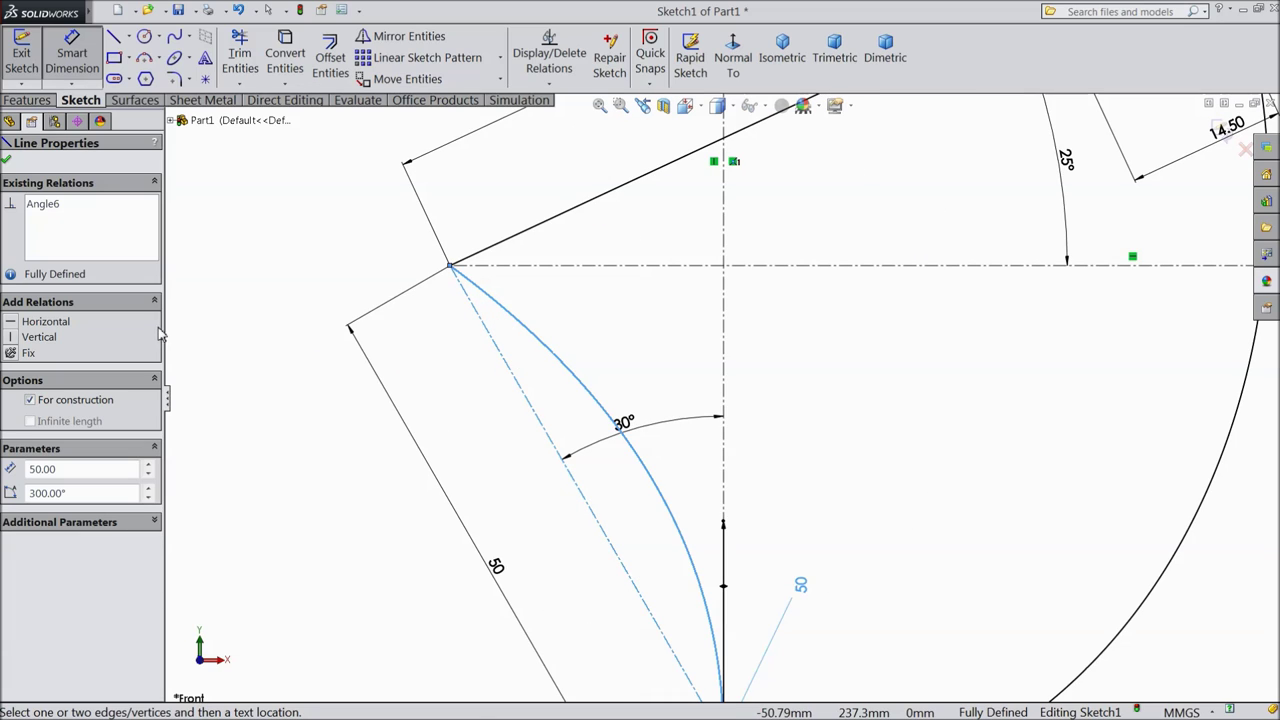
{"action": "left_click", "coordinate": [557, 365]}
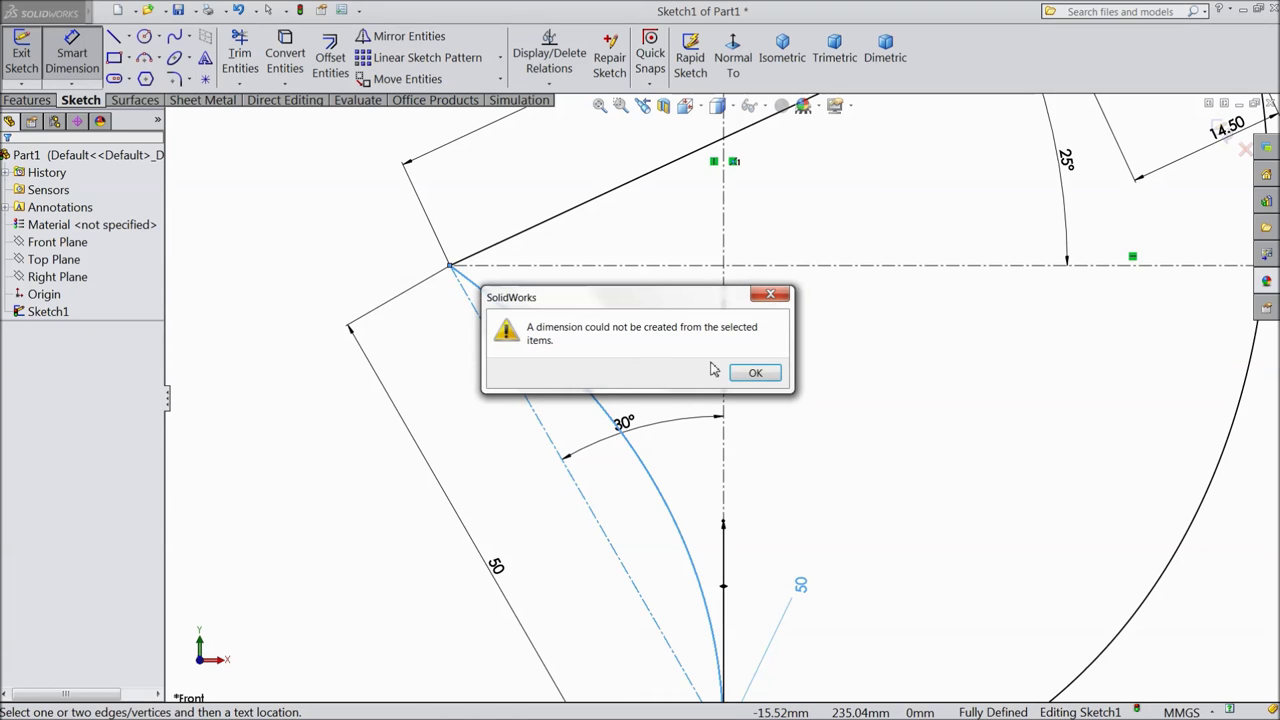
{"action": "left_click", "coordinate": [752, 373]}
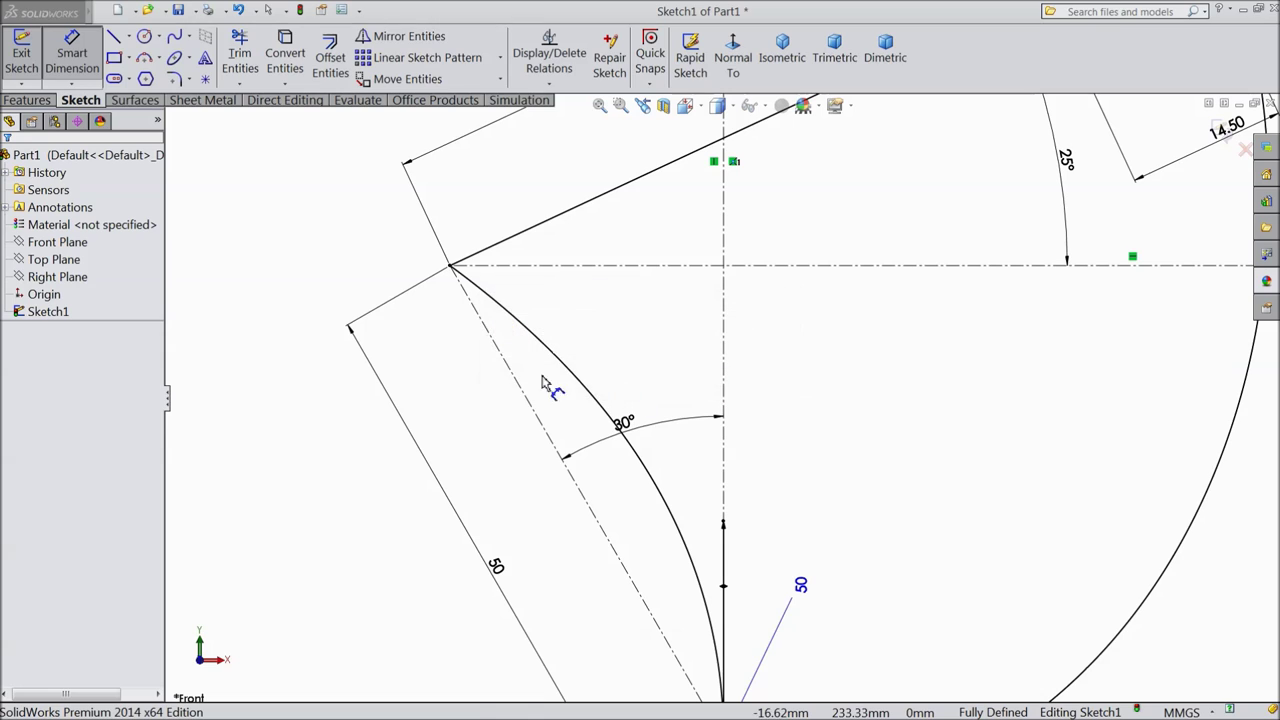
{"action": "left_click", "coordinate": [74, 60]}
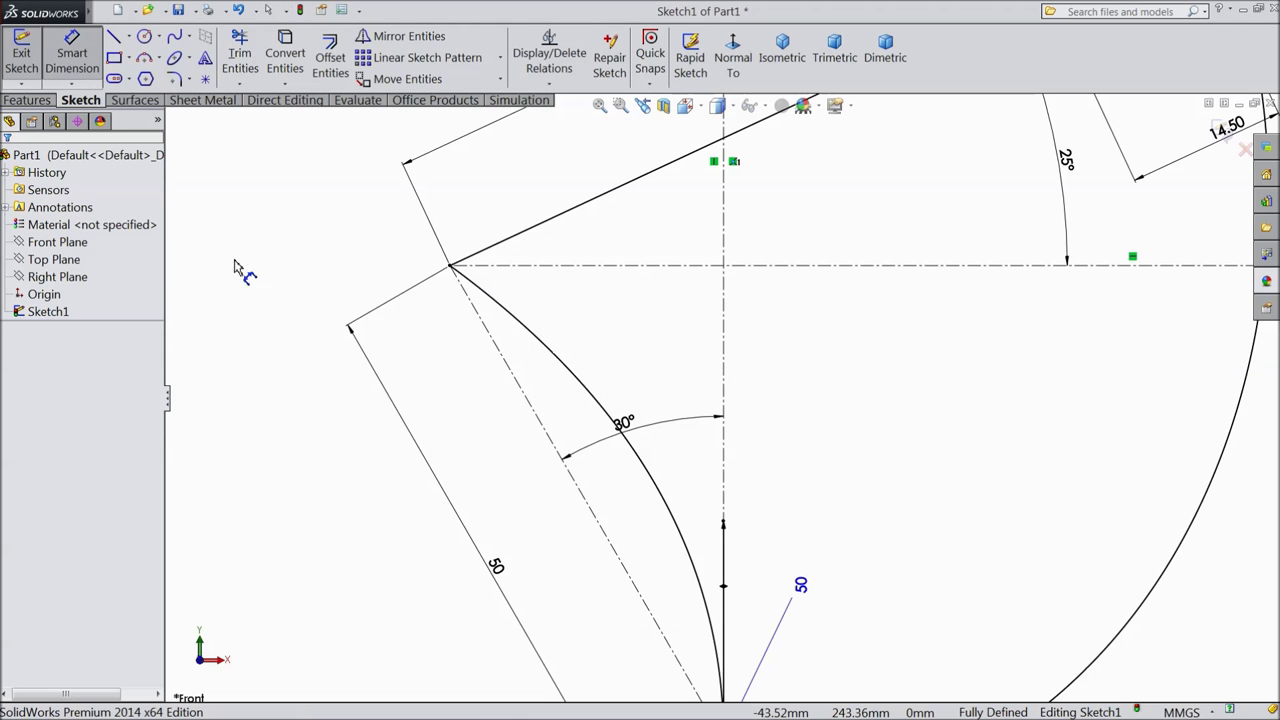
{"action": "left_click", "coordinate": [561, 364]}
{"action": "left_click", "coordinate": [521, 384], "text": "ctrl"}
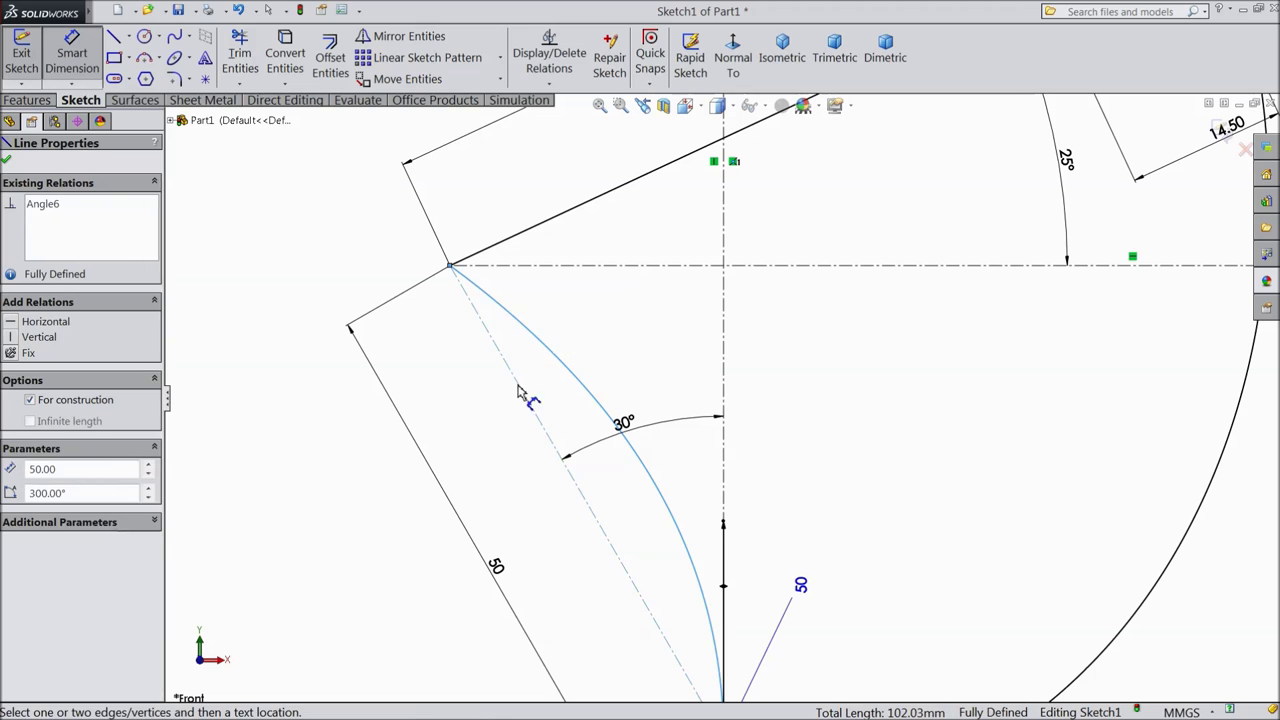
{"action": "left_click", "coordinate": [531, 334]}
{"action": "left_click", "coordinate": [756, 373]}
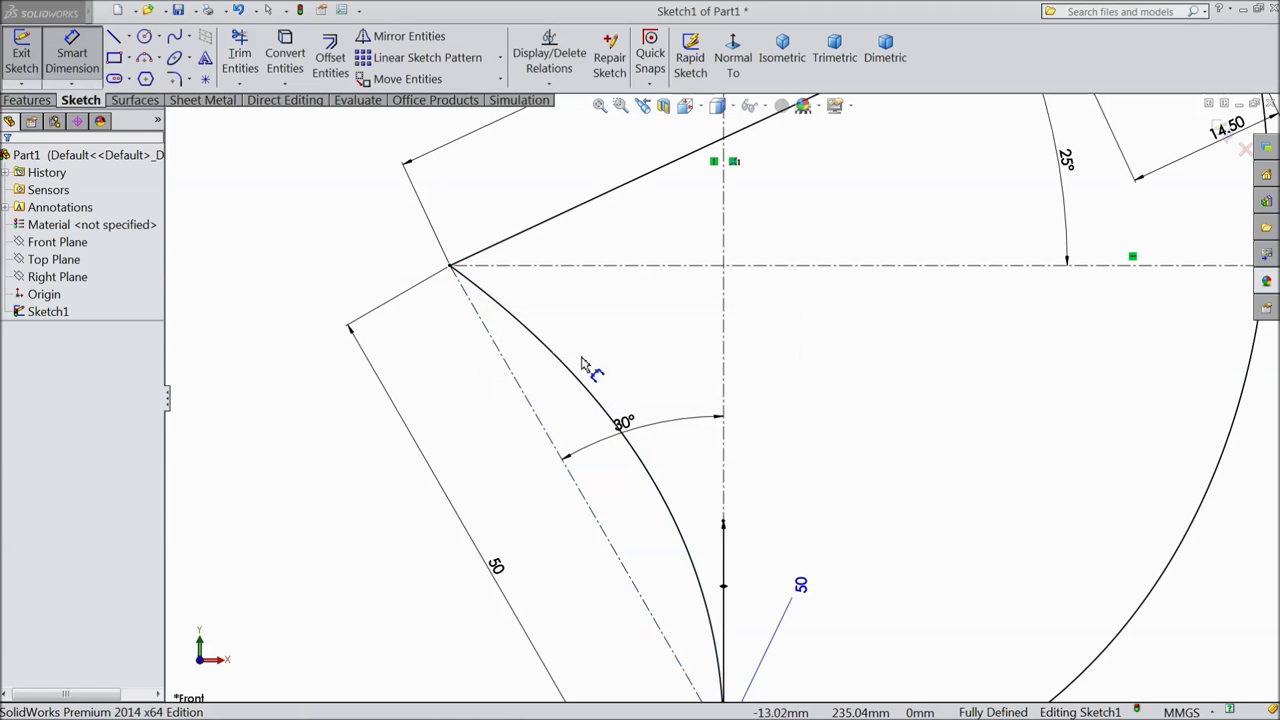
{"action": "left_click", "coordinate": [572, 364]}
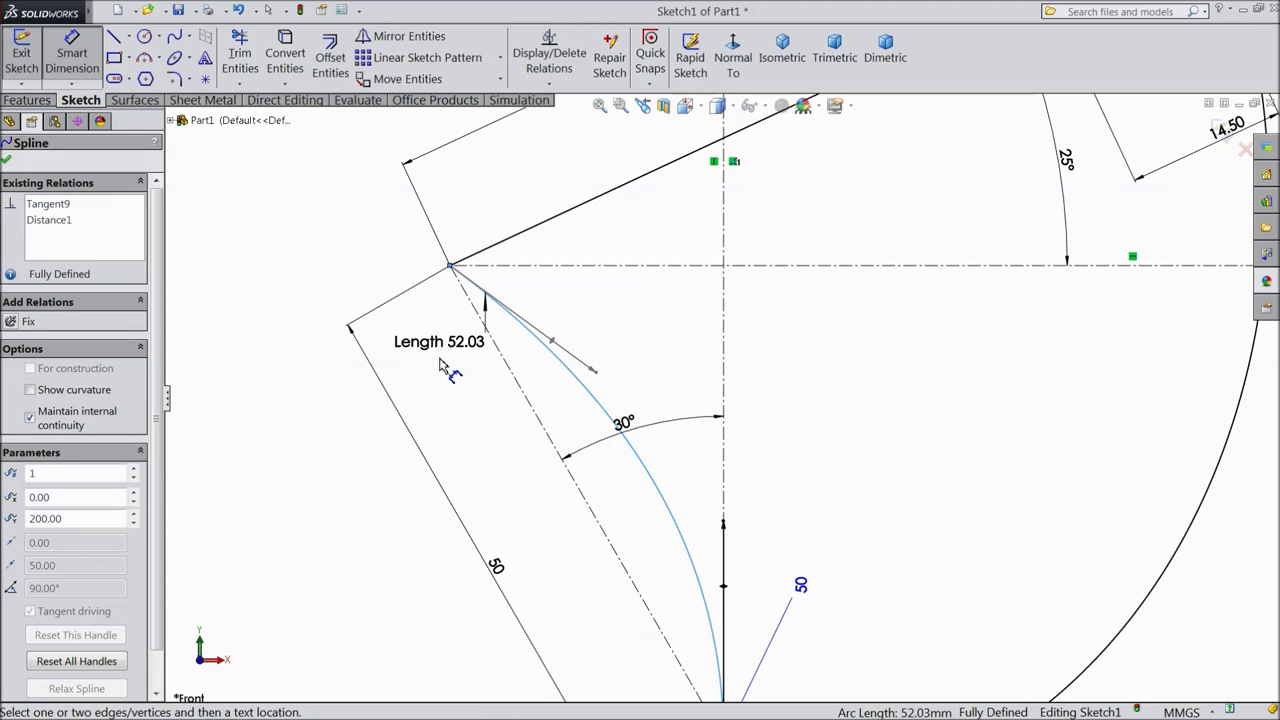
{"action": "left_click", "coordinate": [442, 400]}
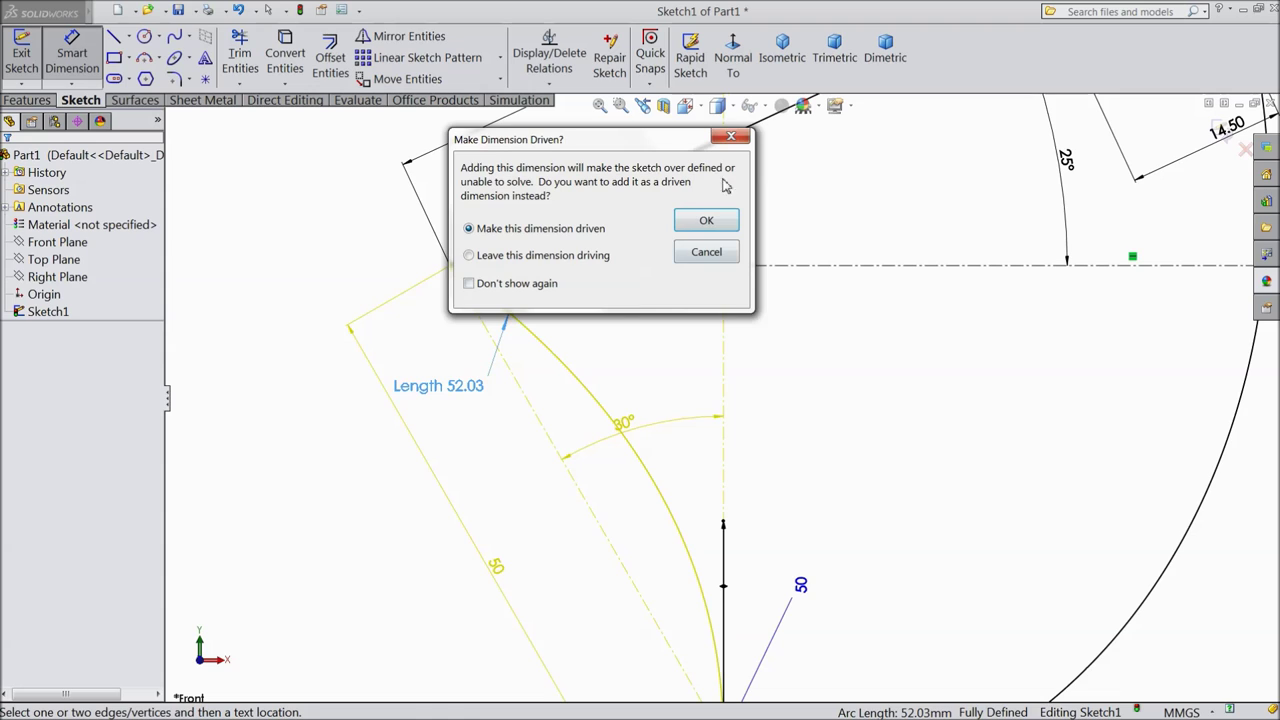
{"action": "left_click", "coordinate": [730, 138]}
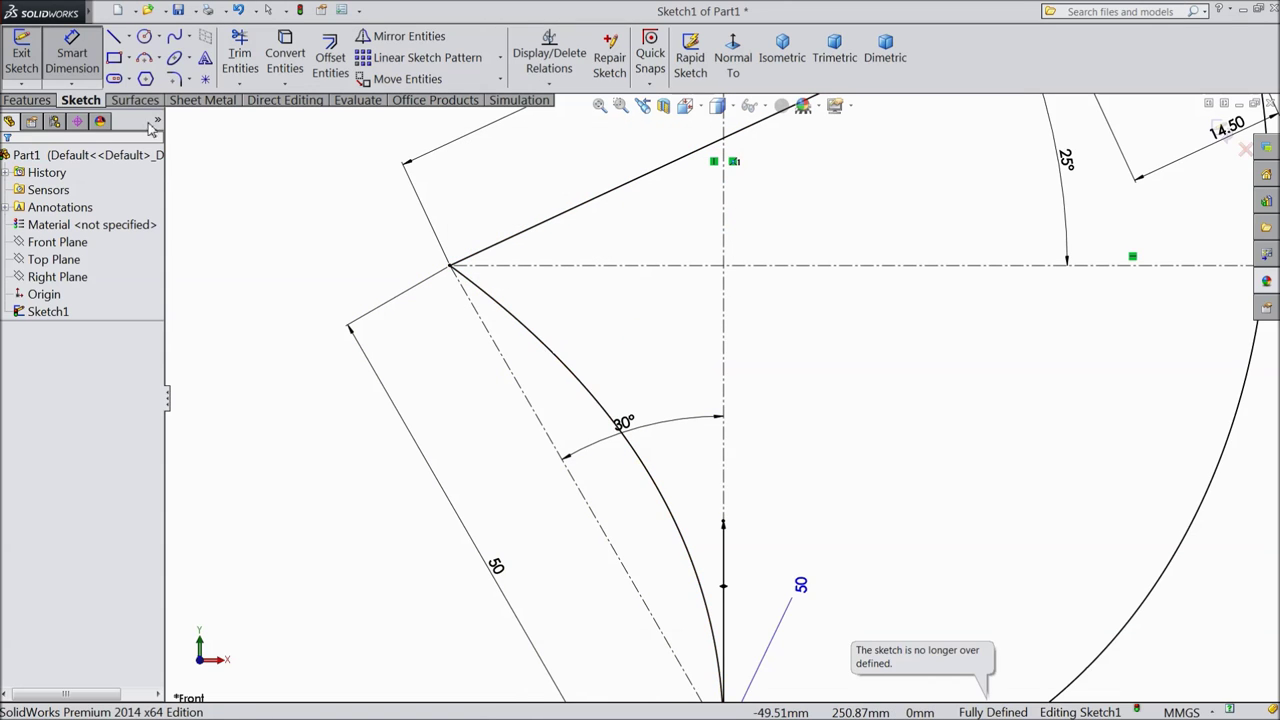
Activate the left spline's upper tangent handle and dimension its angle to the slanted 50 mm centerline as 20°
{"action": "left_click", "coordinate": [565, 372]}
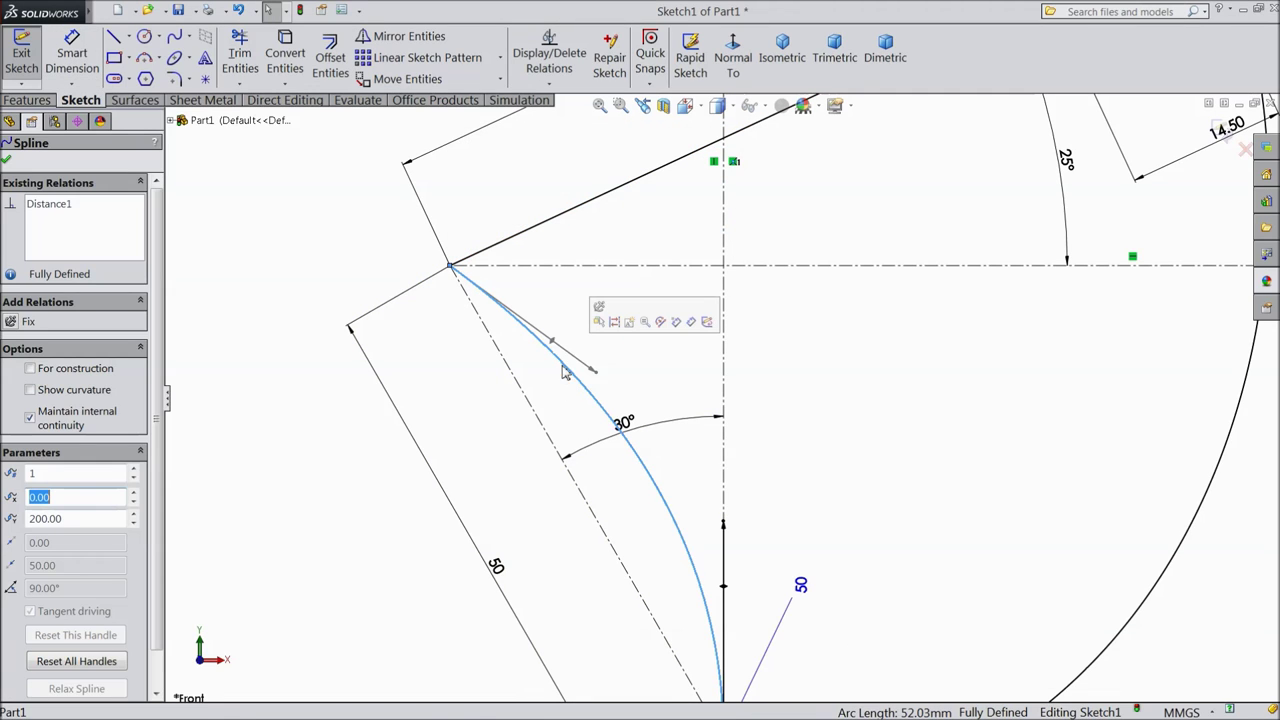
{"action": "left_click_drag", "start_coordinate": [555, 348], "coordinate": [563, 333]}
{"action": "left_click", "coordinate": [72, 55]}
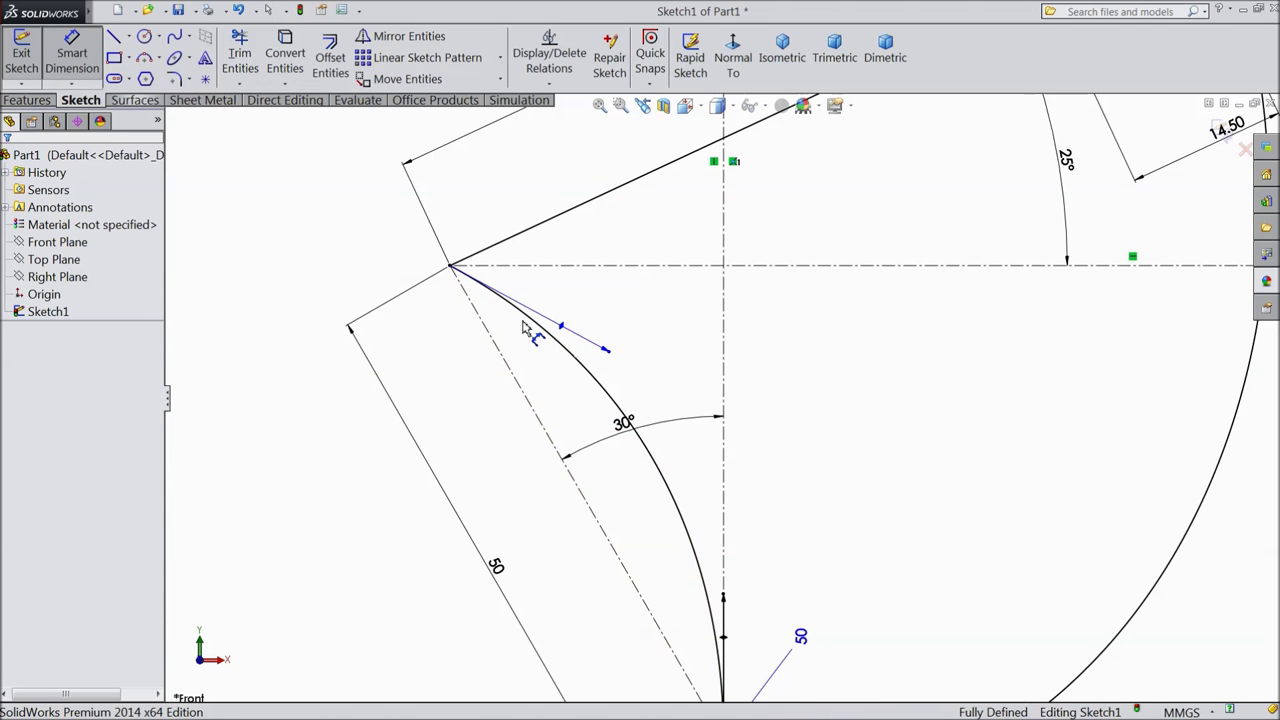
{"action": "left_click", "coordinate": [565, 330]}
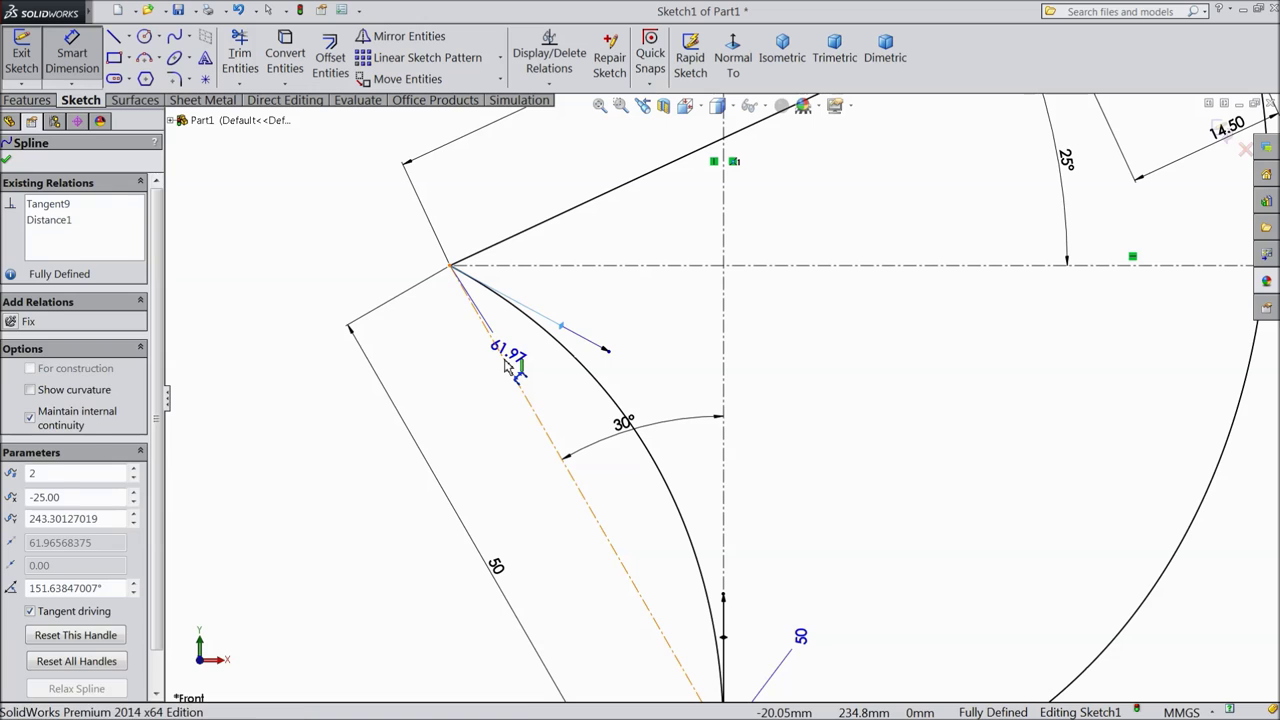
{"action": "left_click", "coordinate": [563, 394]}
{"action": "type", "text": "20"}
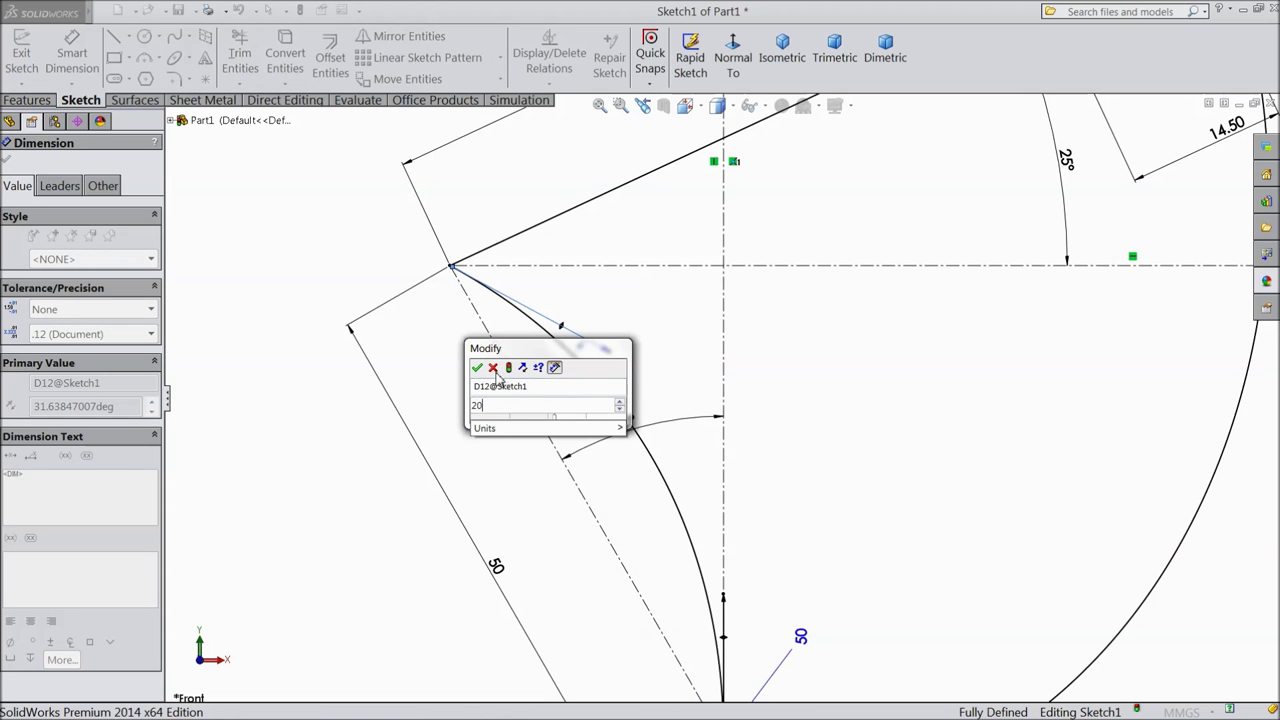
{"action": "left_click", "coordinate": [477, 368]}
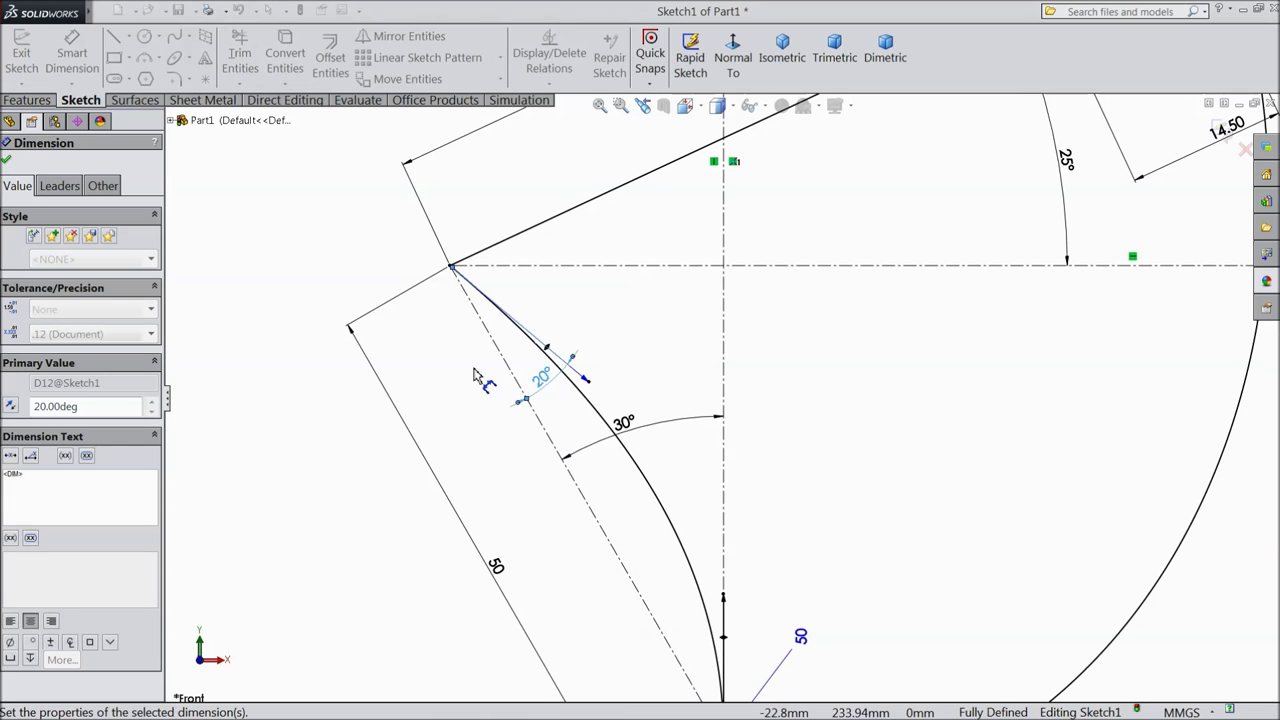
Dimension the tangent weighting of the left spline's upper handle as 70 mm
{"action": "left_click", "coordinate": [564, 350]}
{"action": "left_click", "coordinate": [443, 389]}
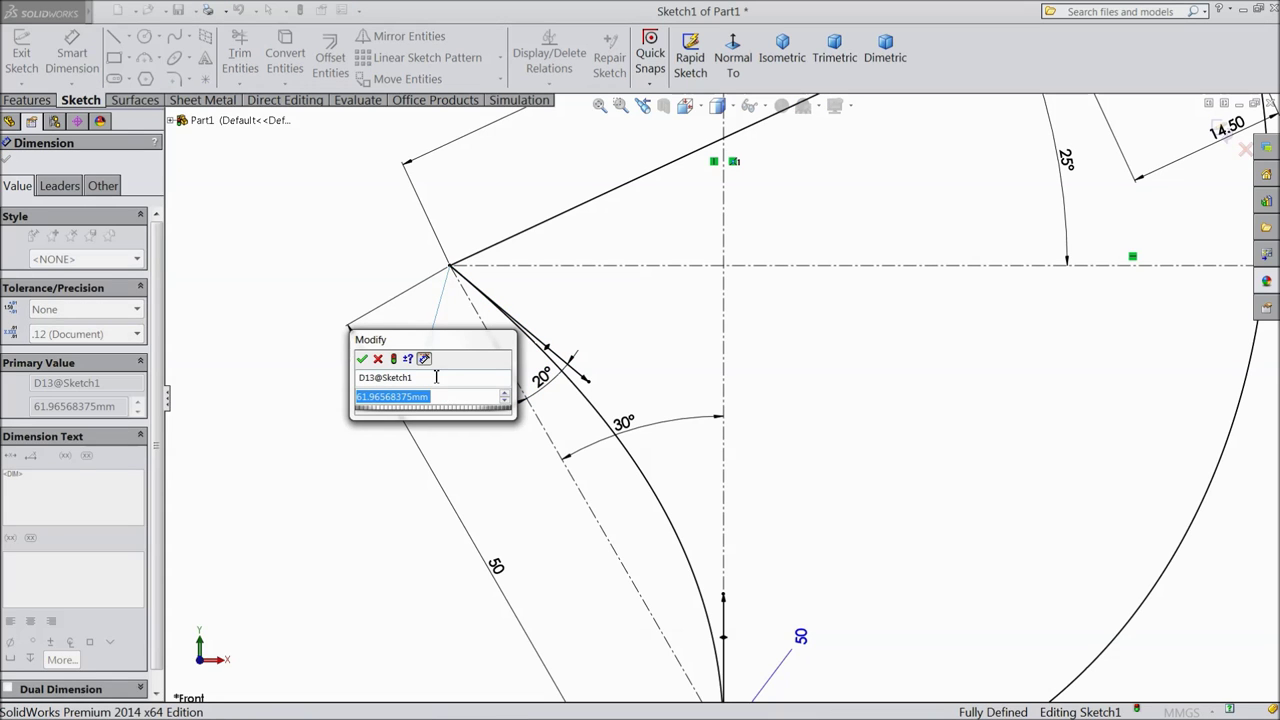
{"action": "type", "text": "70"}
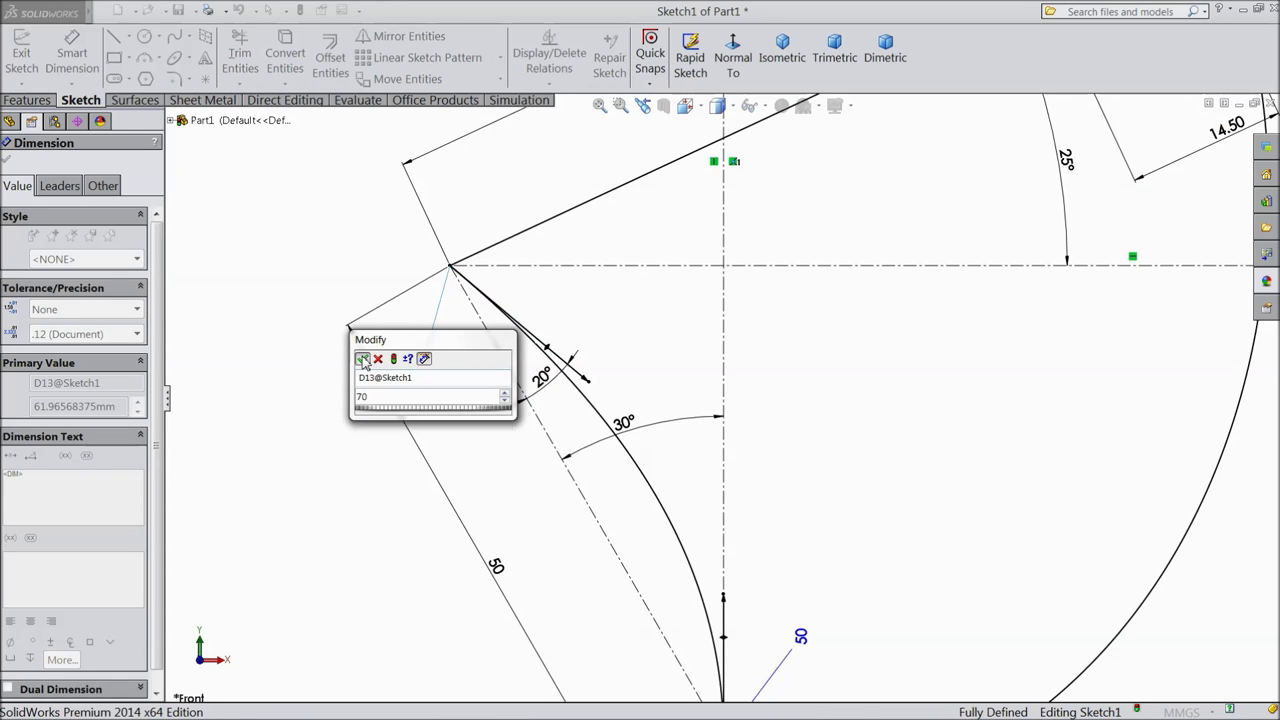
{"action": "left_click", "coordinate": [362, 358]}
{"action": "left_click", "coordinate": [7, 163]}
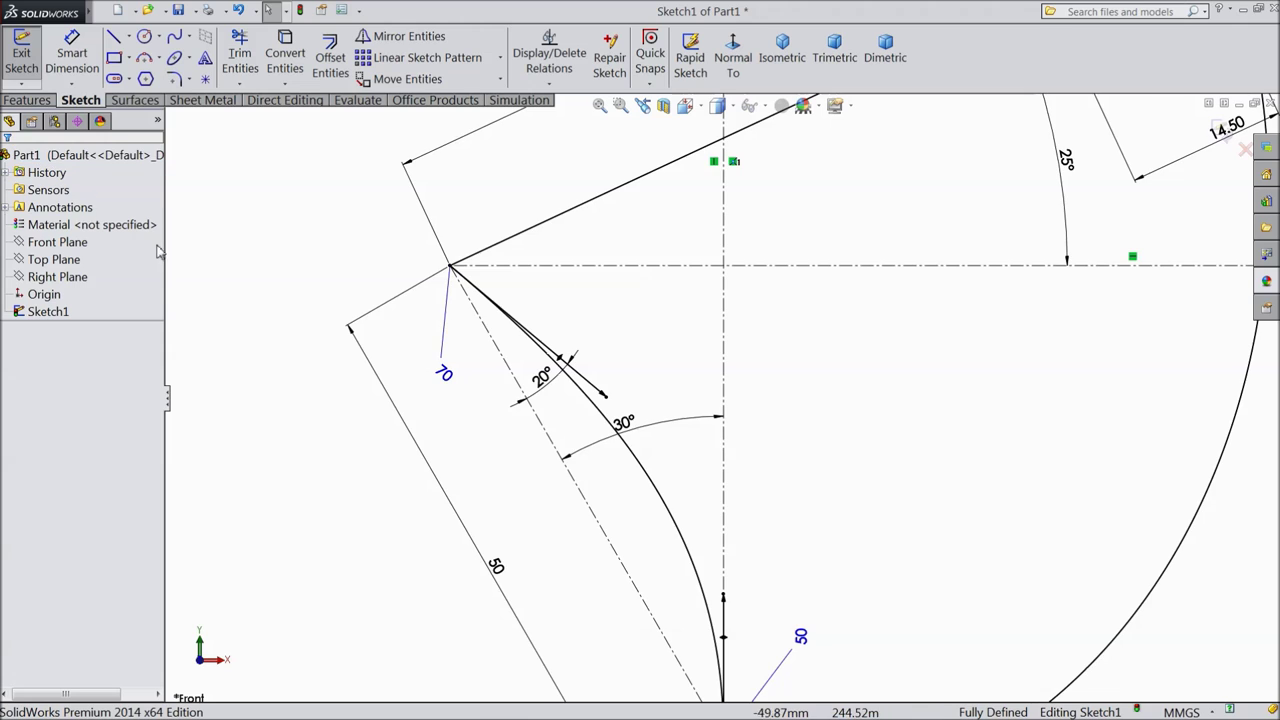
Make the right spline's lower tangent handle, at the handle's upper right corner, vertical
{"action": "scroll", "coordinate": [660, 400], "scroll_direction": "up", "scroll_amount": 5}
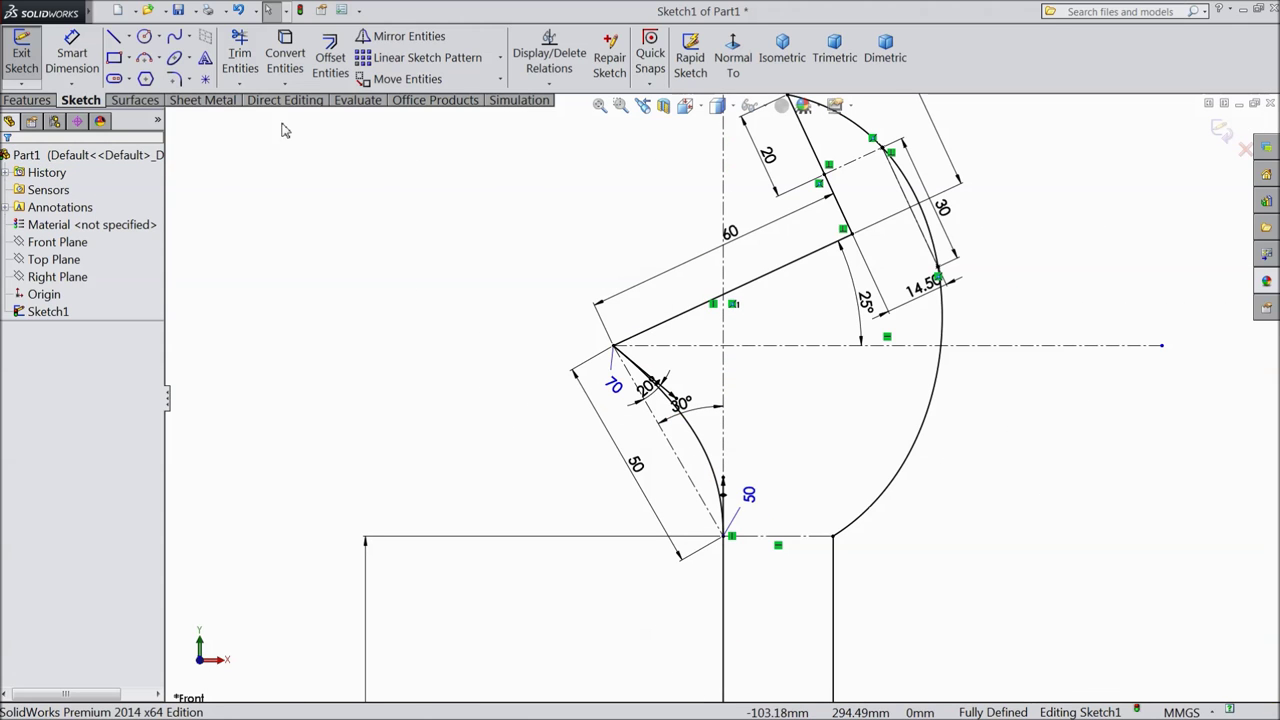
{"action": "left_click", "coordinate": [92, 60]}
{"action": "scroll", "coordinate": [870, 515], "scroll_direction": "down", "scroll_amount": 1}
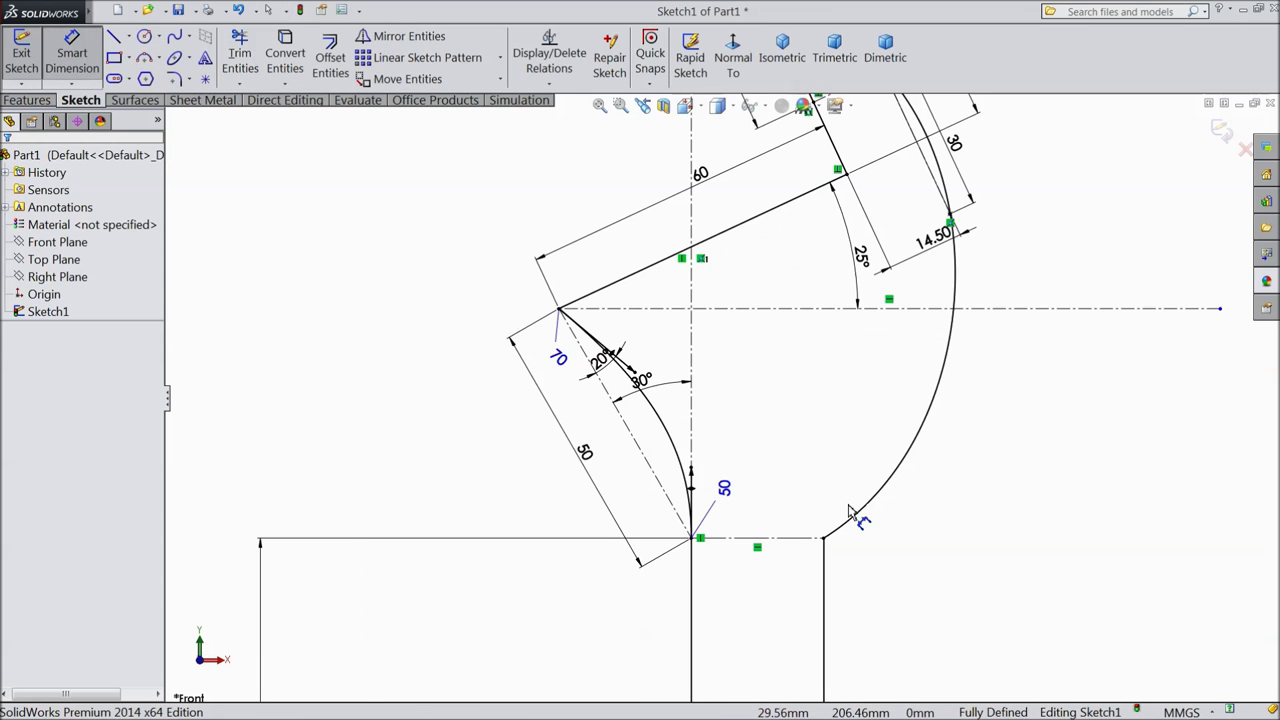
{"action": "left_click", "coordinate": [72, 55]}
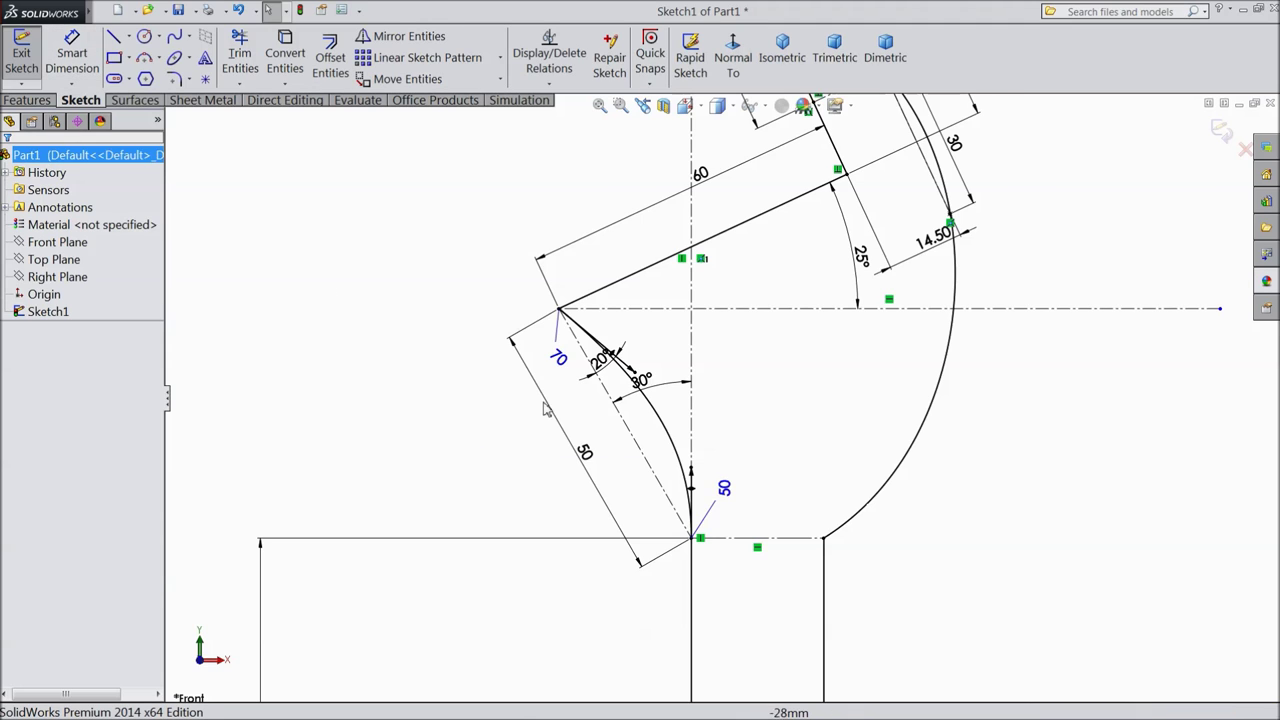
{"action": "scroll", "coordinate": [580, 445], "scroll_direction": "down", "scroll_amount": 1}
{"action": "left_click", "coordinate": [956, 492]}
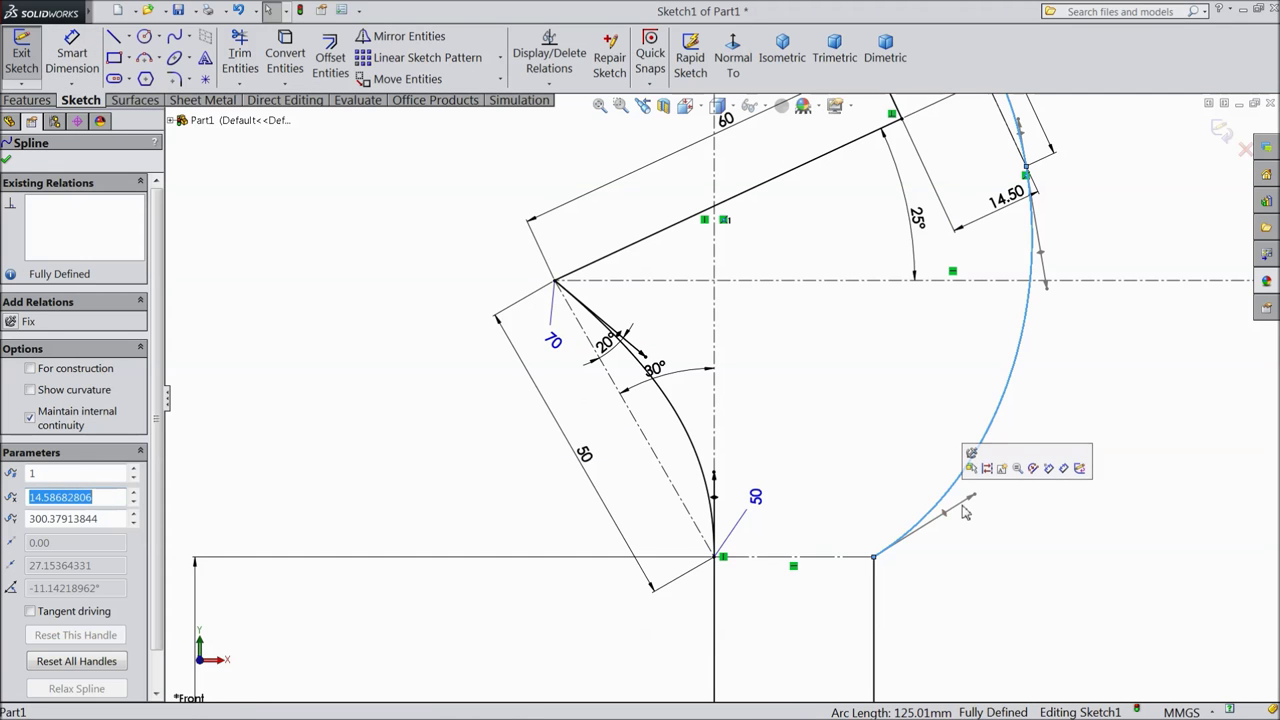
{"action": "left_click", "coordinate": [946, 516]}
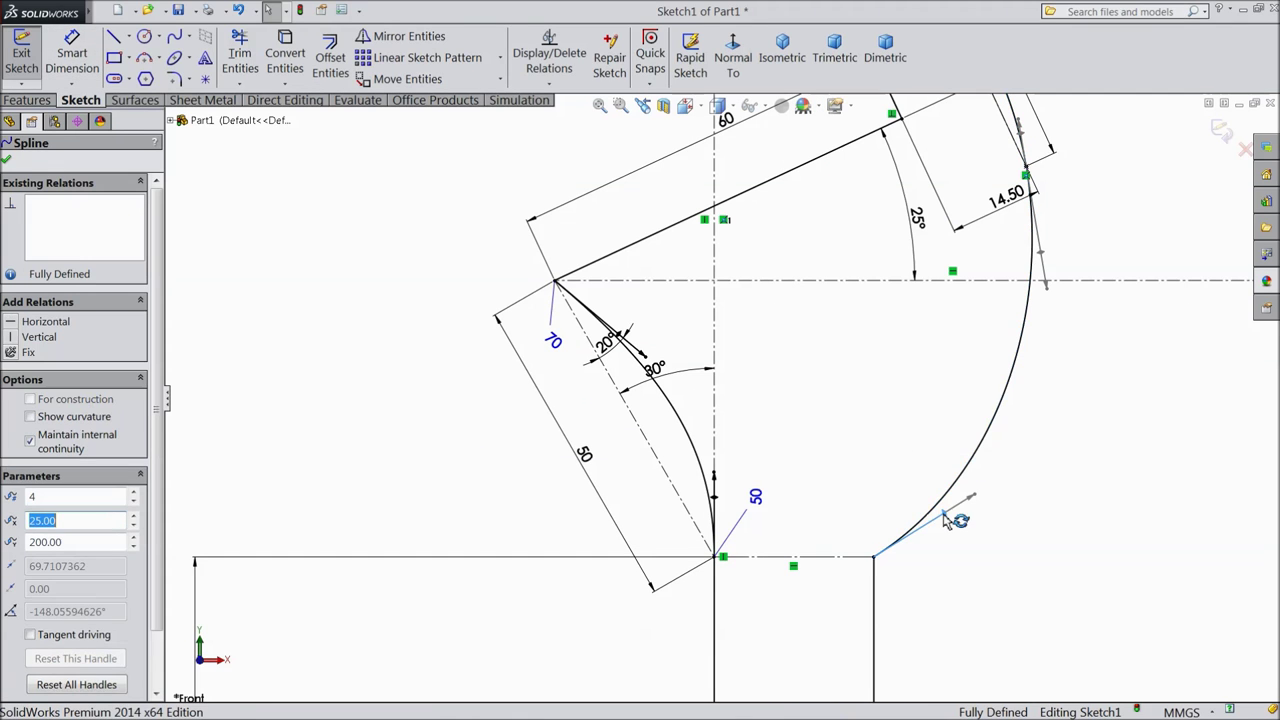
{"action": "left_click", "coordinate": [13, 341]}
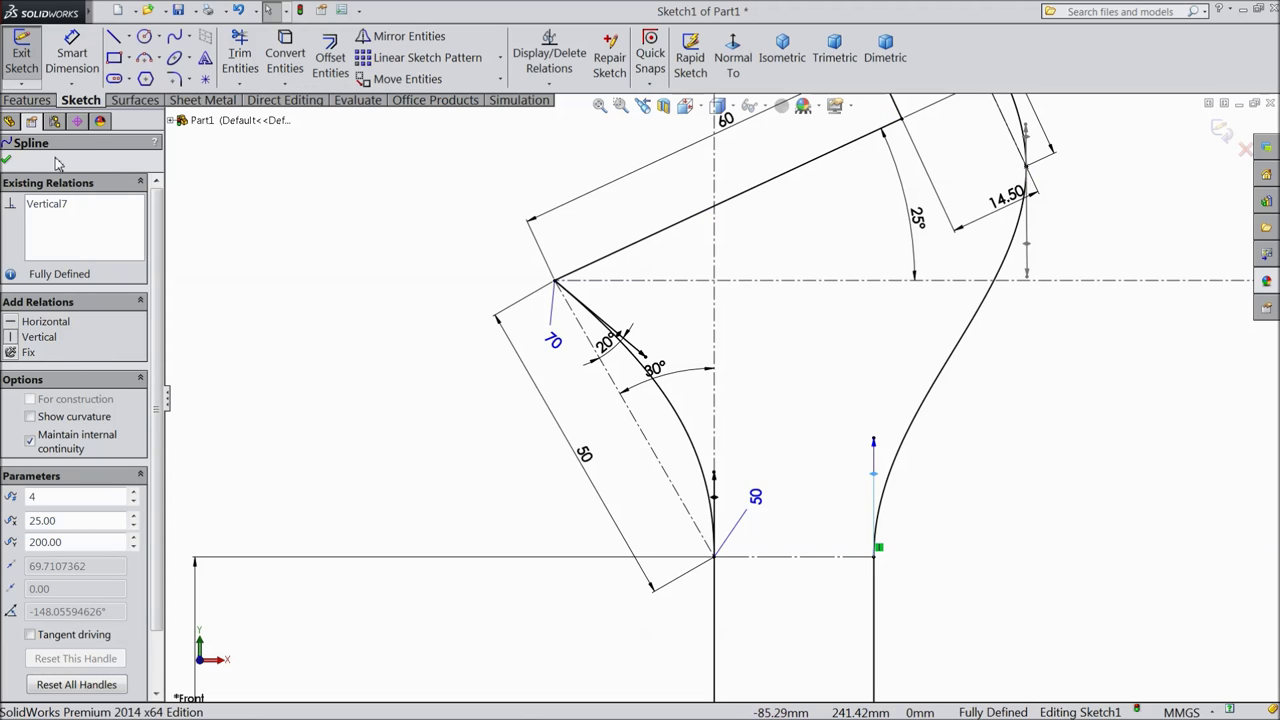
Dimension the tangent weighting of the right spline's vertical lower handle as 50 mm
{"action": "left_click", "coordinate": [72, 55]}
{"action": "left_click", "coordinate": [873, 480]}
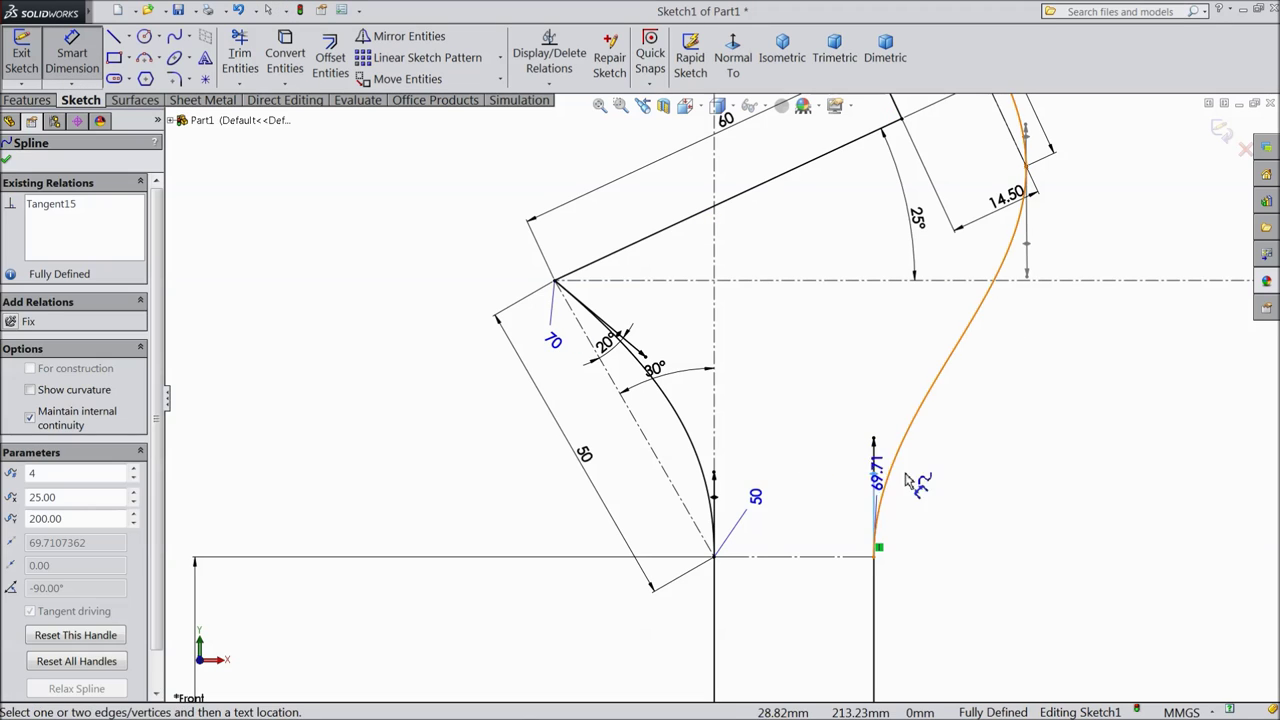
{"action": "left_click", "coordinate": [925, 472]}
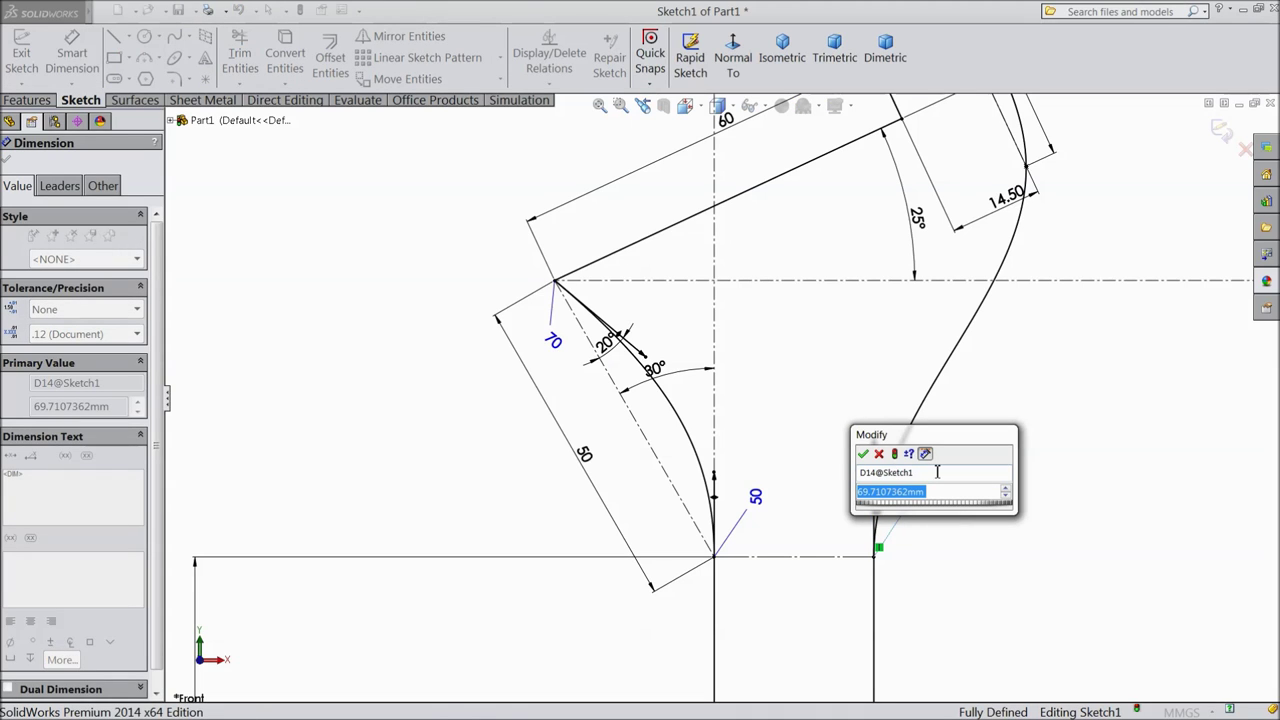
{"action": "type", "text": "50"}
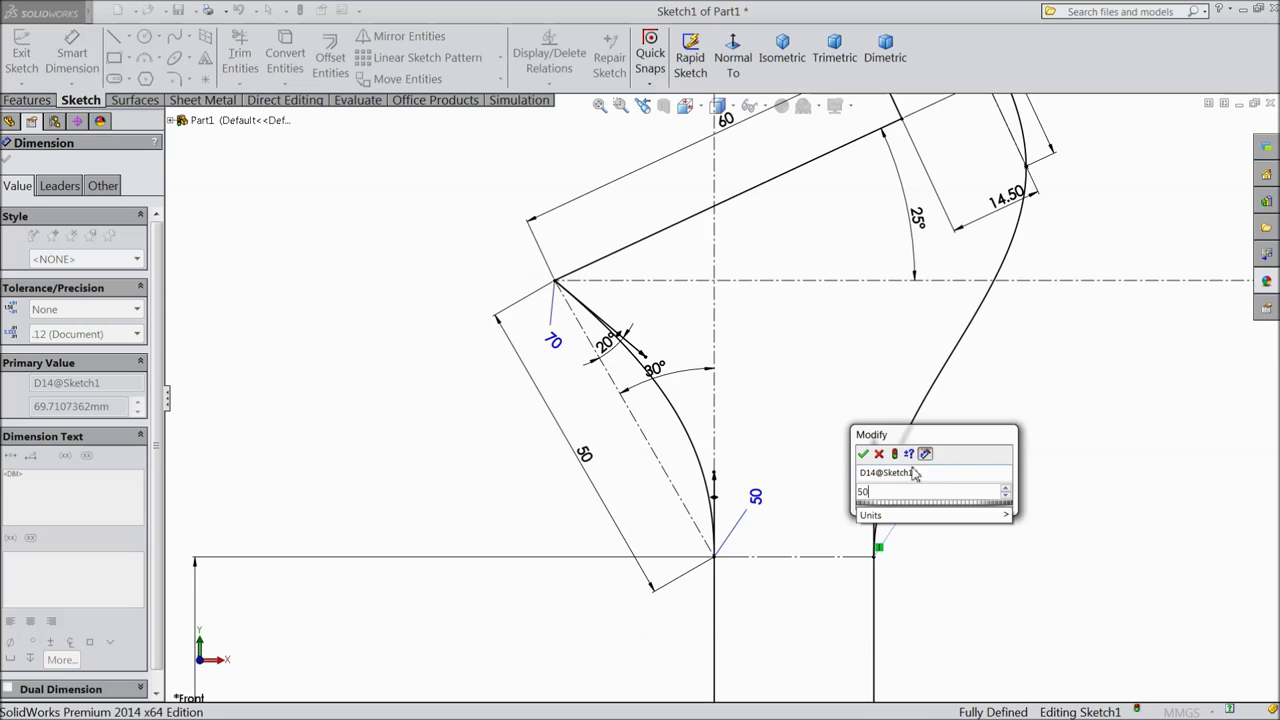
{"action": "left_click", "coordinate": [861, 454]}
Activate the right spline's upper tangent handle and dimension its angle to the 35 mm line as 45°
{"action": "scroll", "coordinate": [950, 430], "scroll_direction": "up", "scroll_amount": 3}
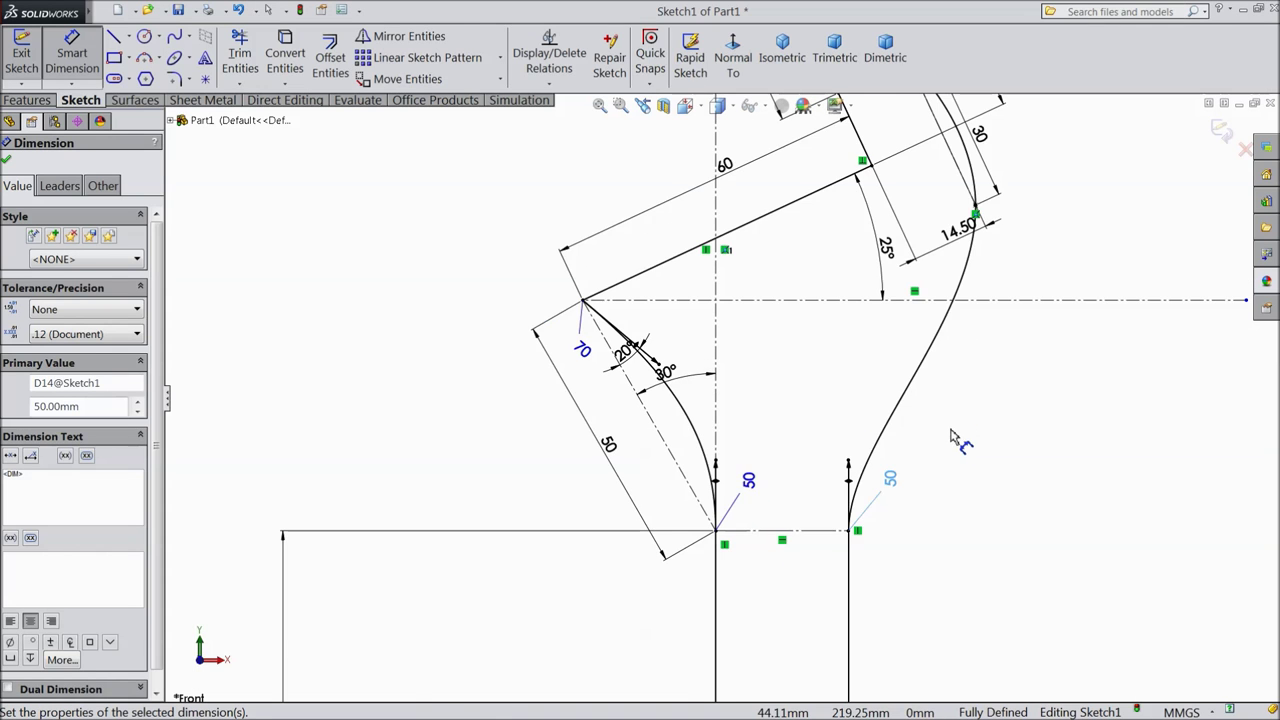
{"action": "scroll", "coordinate": [845, 175], "scroll_direction": "down", "scroll_amount": 6}
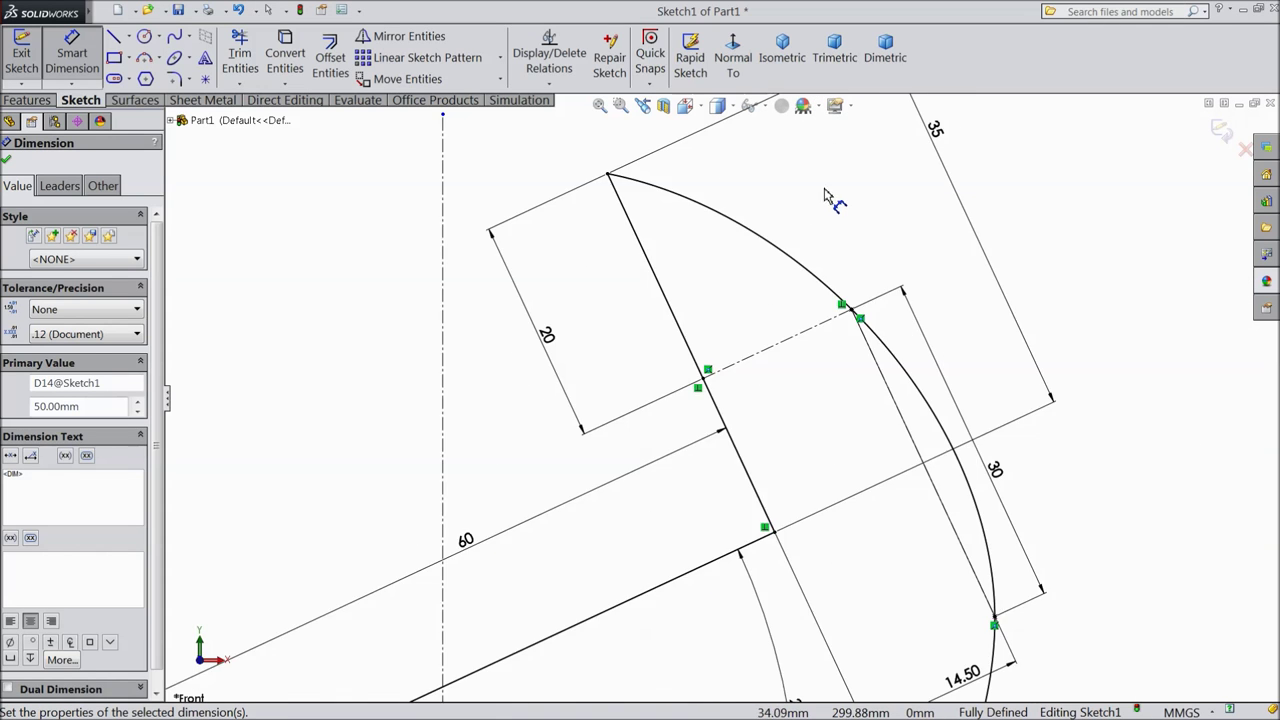
{"action": "key", "text": "Escape"}
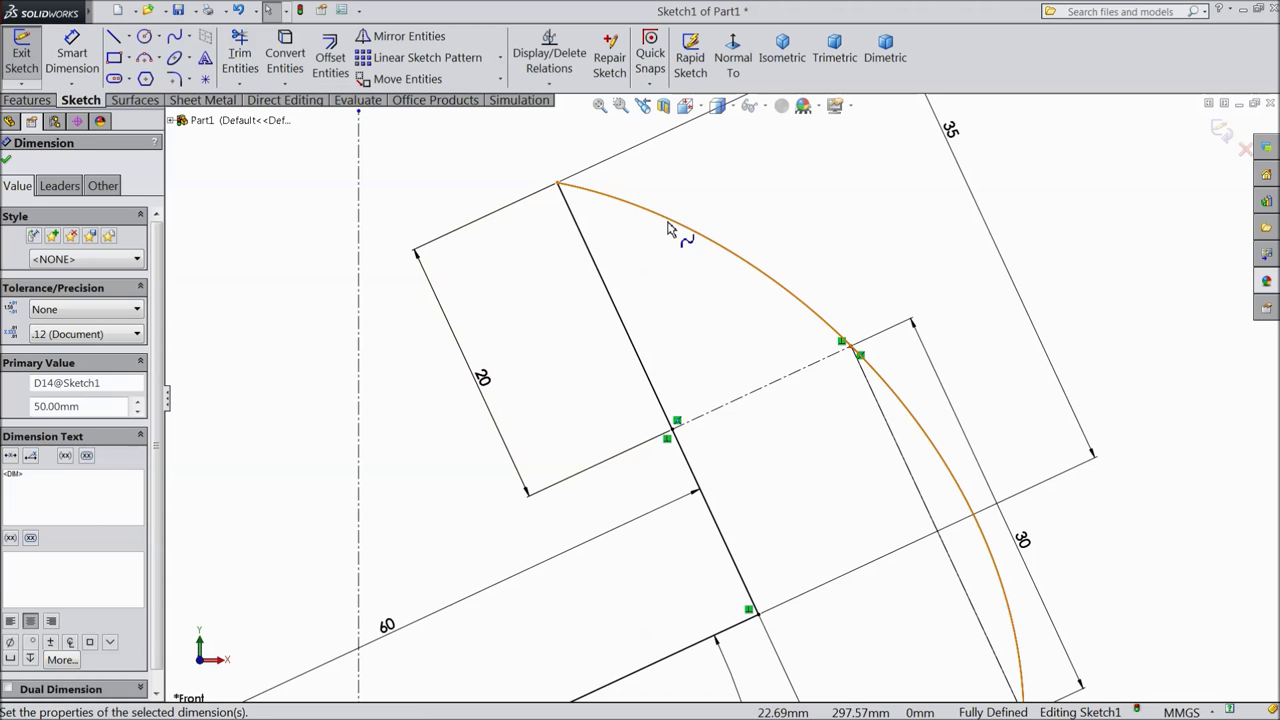
{"action": "left_click", "coordinate": [670, 226]}
{"action": "left_click_drag", "start_coordinate": [621, 199], "coordinate": [625, 220]}
{"action": "key", "text": "d"}
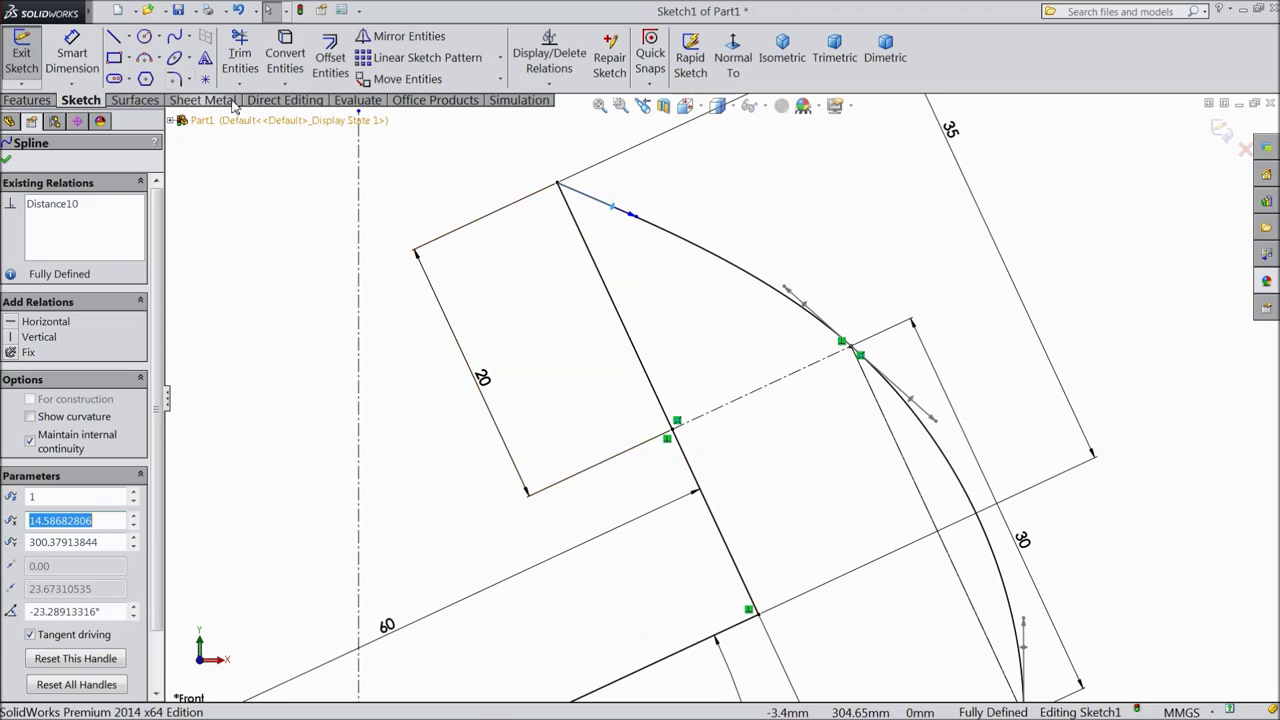
{"action": "left_click", "coordinate": [615, 209]}
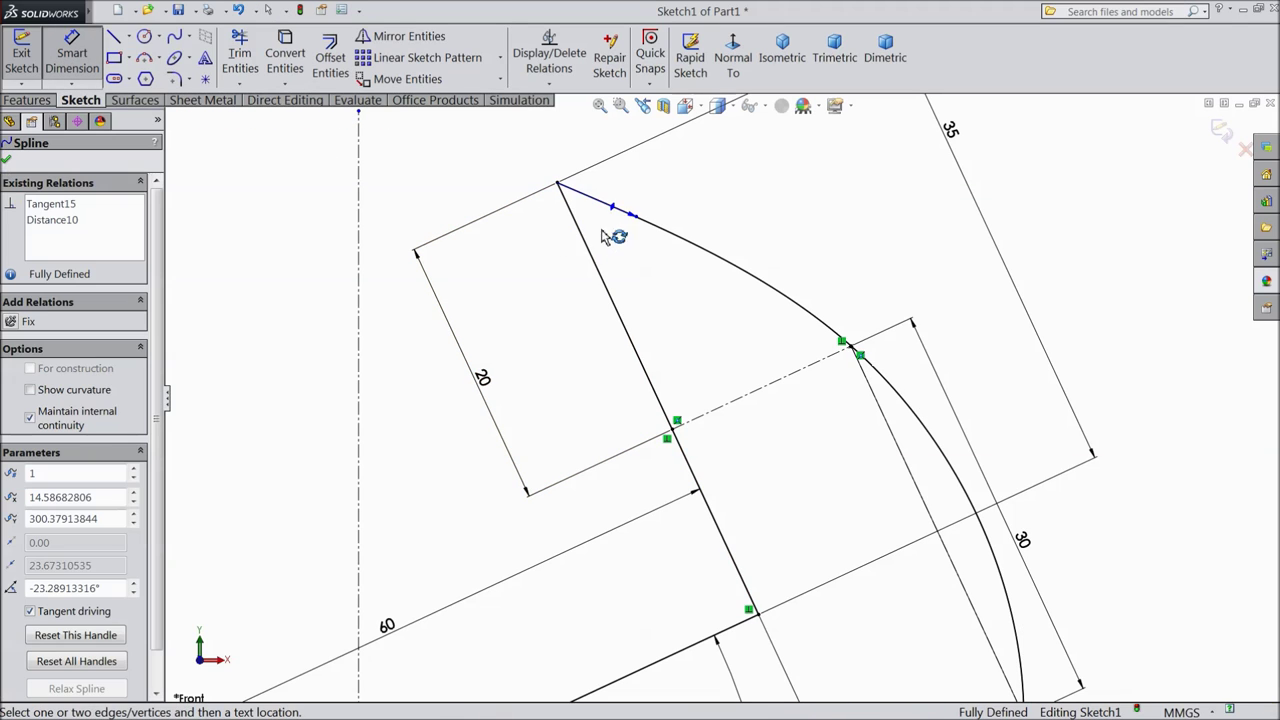
{"action": "left_click", "coordinate": [597, 244]}
{"action": "left_click", "coordinate": [615, 256]}
{"action": "type", "text": "45"}
{"action": "left_click", "coordinate": [550, 233]}
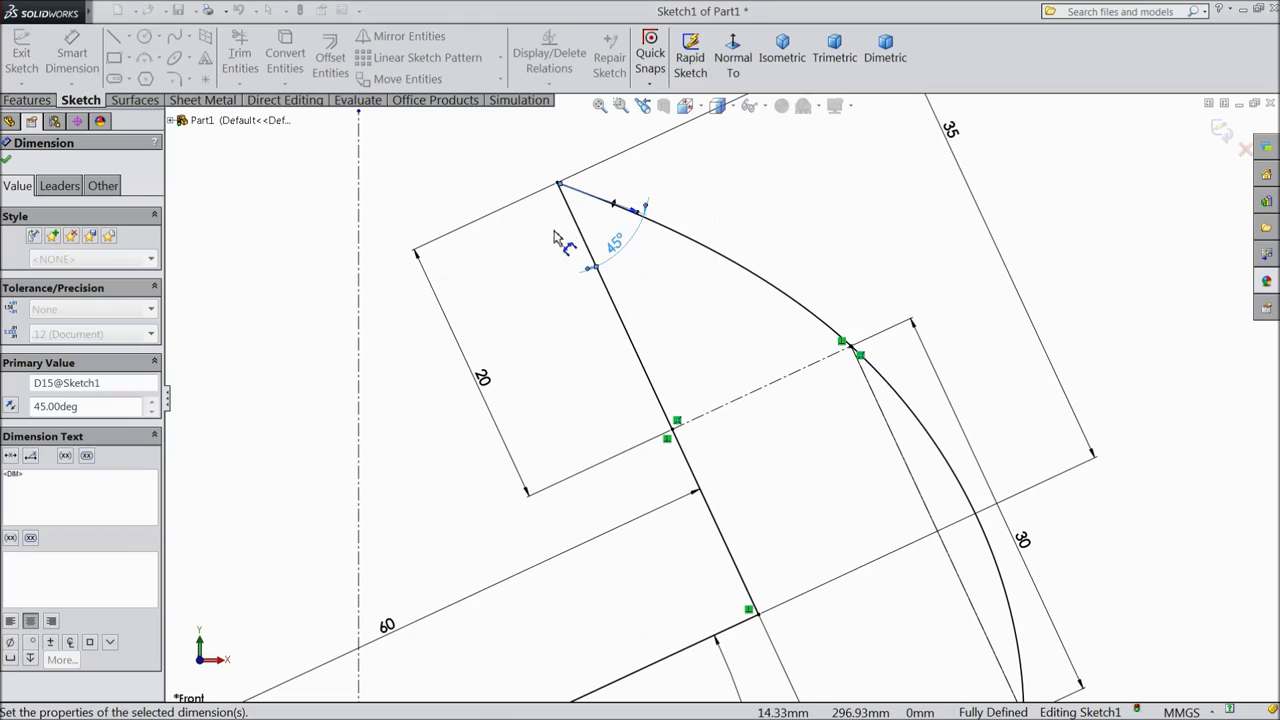
Dimension the tangent weighting of the right spline's upper handle as 20 mm
{"action": "left_click", "coordinate": [620, 204]}
{"action": "left_click", "coordinate": [670, 179]}
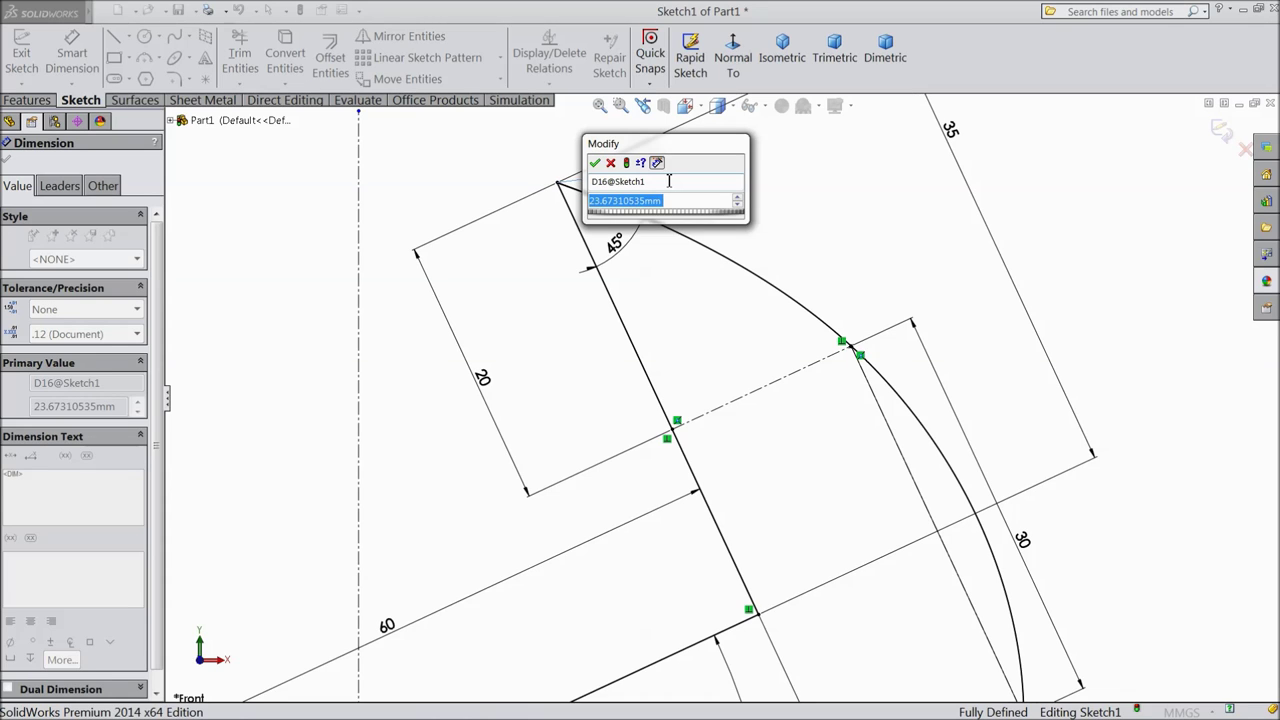
{"action": "type", "text": "20"}
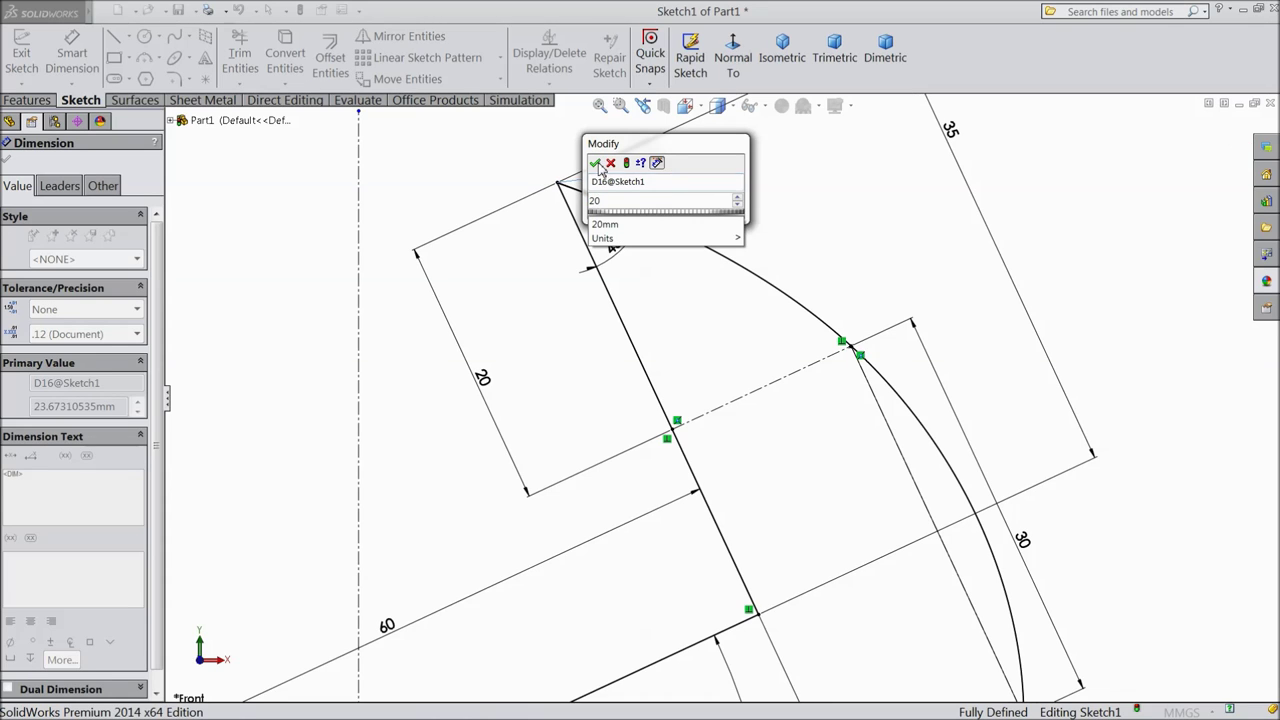
{"action": "left_click", "coordinate": [595, 163]}
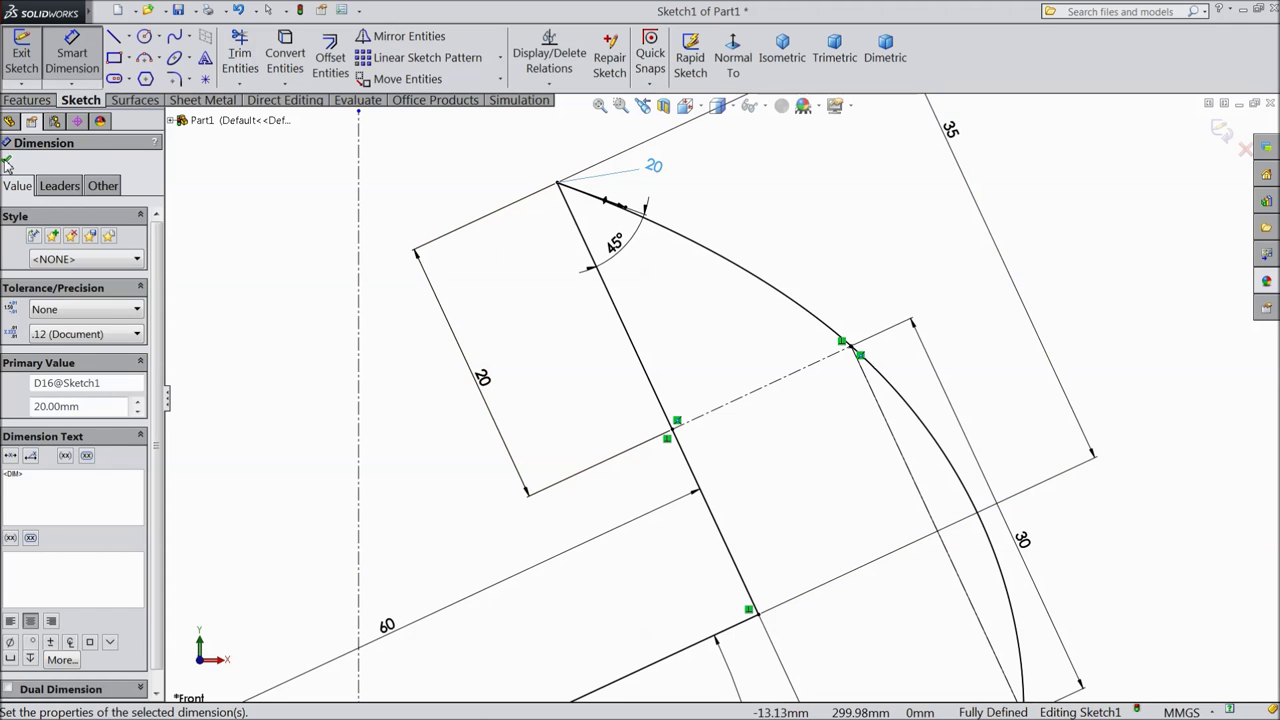
{"action": "left_click", "coordinate": [7, 163]}
{"action": "key", "text": "f"}
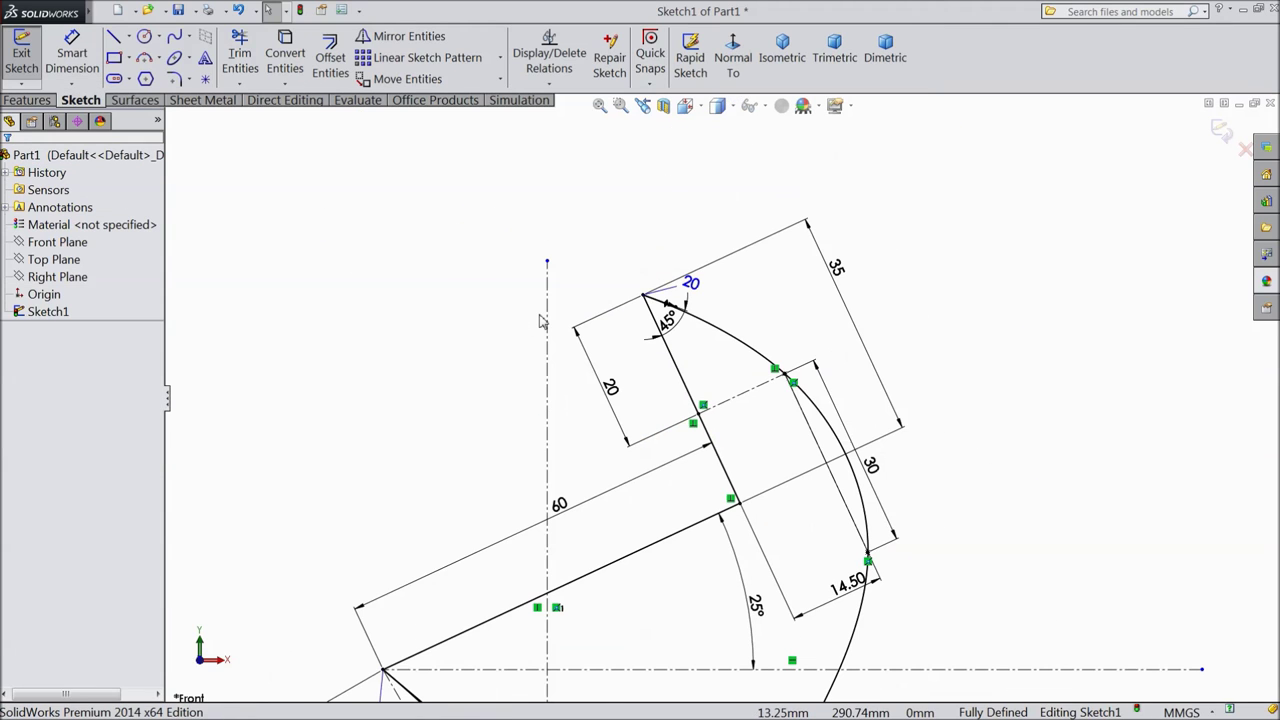
Draw a tilted three-point corner rectangle about 24 mm long inside the wrench head, below the 60 mm line
{"action": "left_click", "coordinate": [129, 58]}
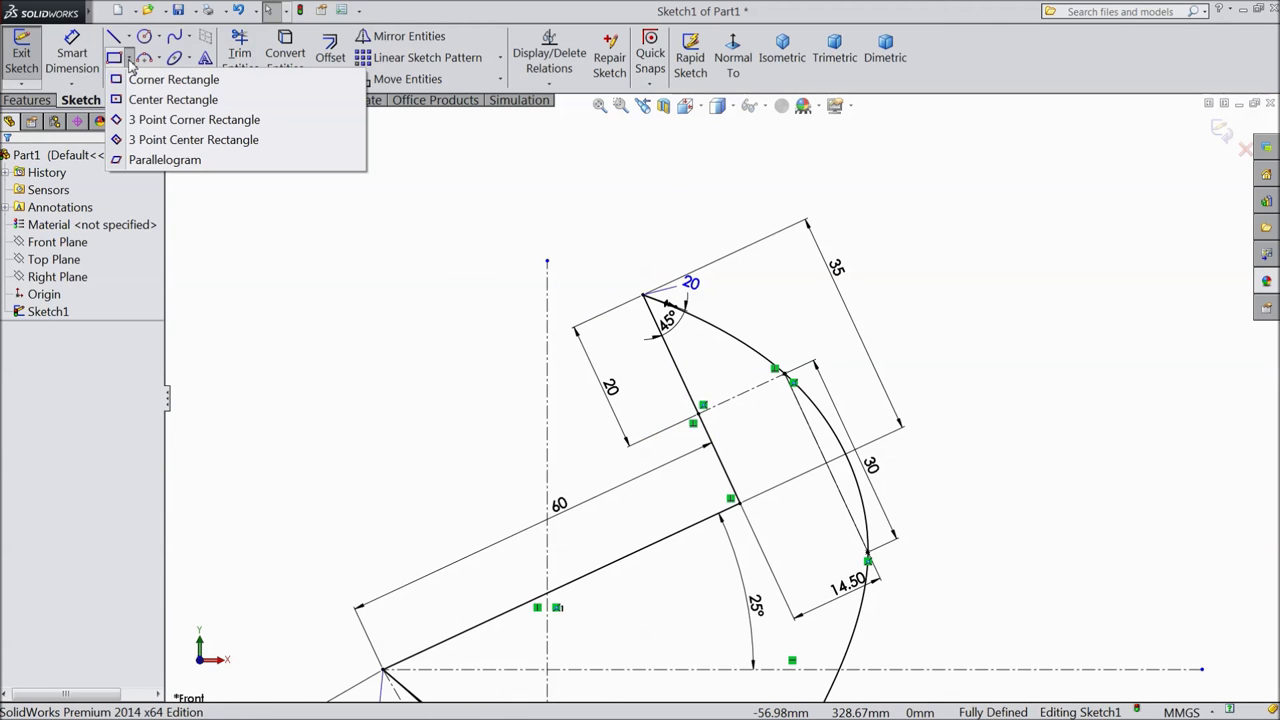
{"action": "left_click", "coordinate": [143, 119]}
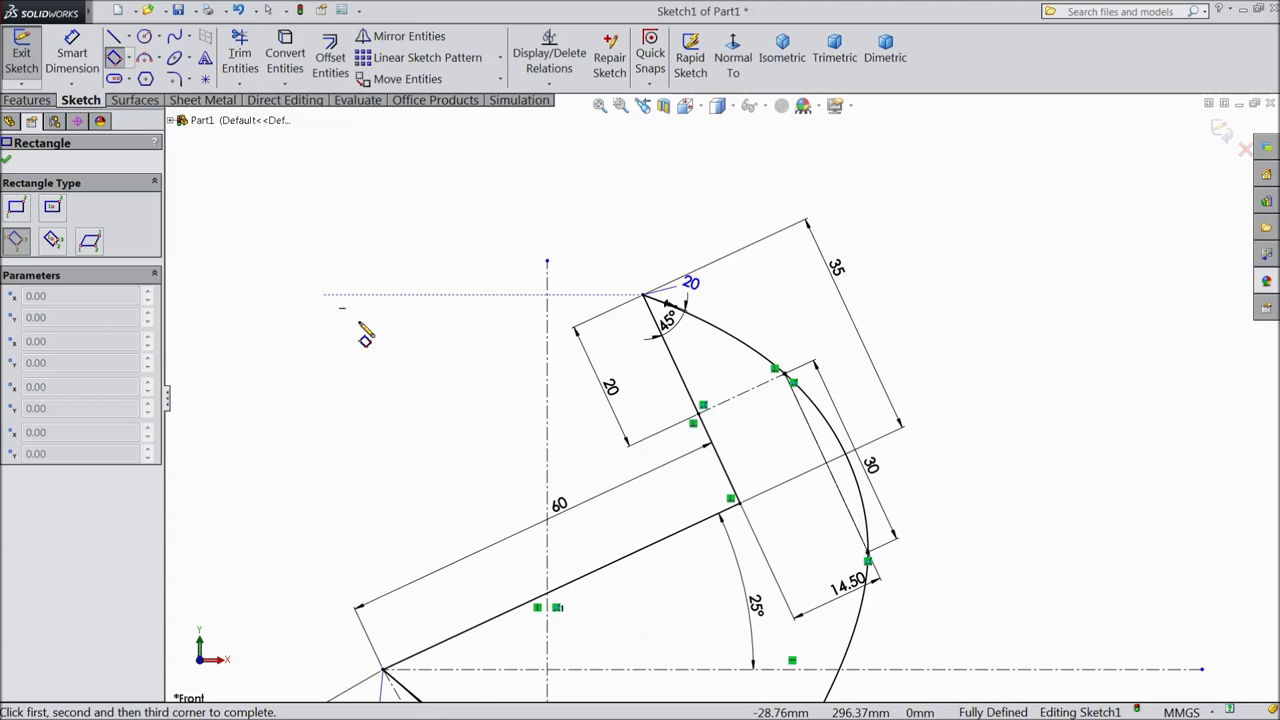
{"action": "scroll", "coordinate": [486, 463], "scroll_direction": "up", "scroll_amount": 3}
{"action": "scroll", "coordinate": [705, 550], "scroll_direction": "down", "scroll_amount": 2}
{"action": "scroll", "coordinate": [705, 550], "scroll_direction": "down", "scroll_amount": 2}
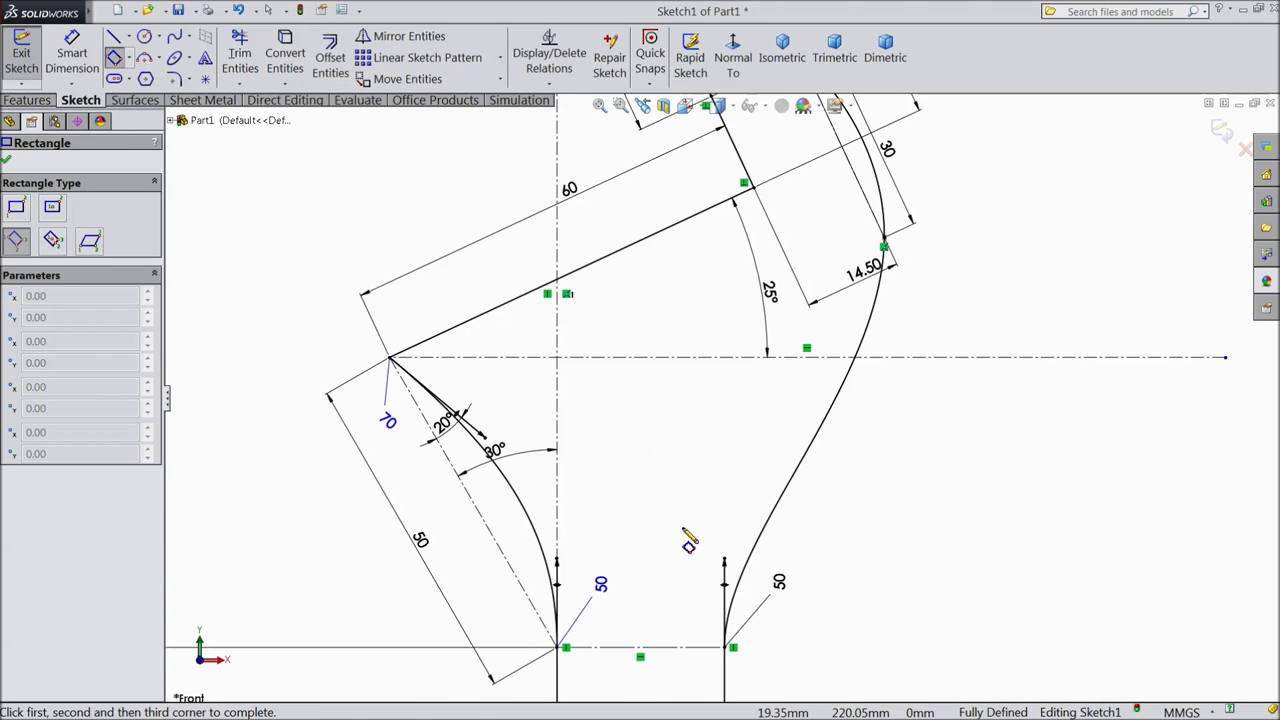
{"action": "left_click", "coordinate": [530, 383]}
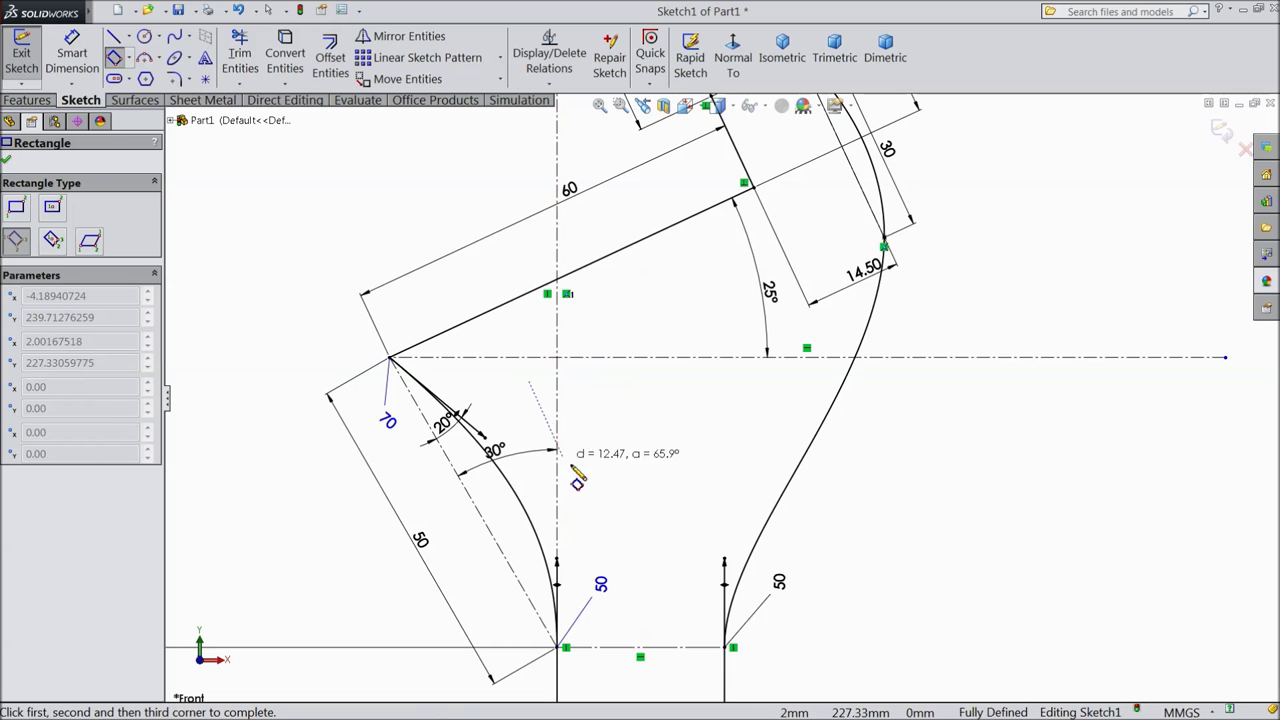
{"action": "left_click", "coordinate": [583, 477]}
{"action": "left_click", "coordinate": [725, 400]}
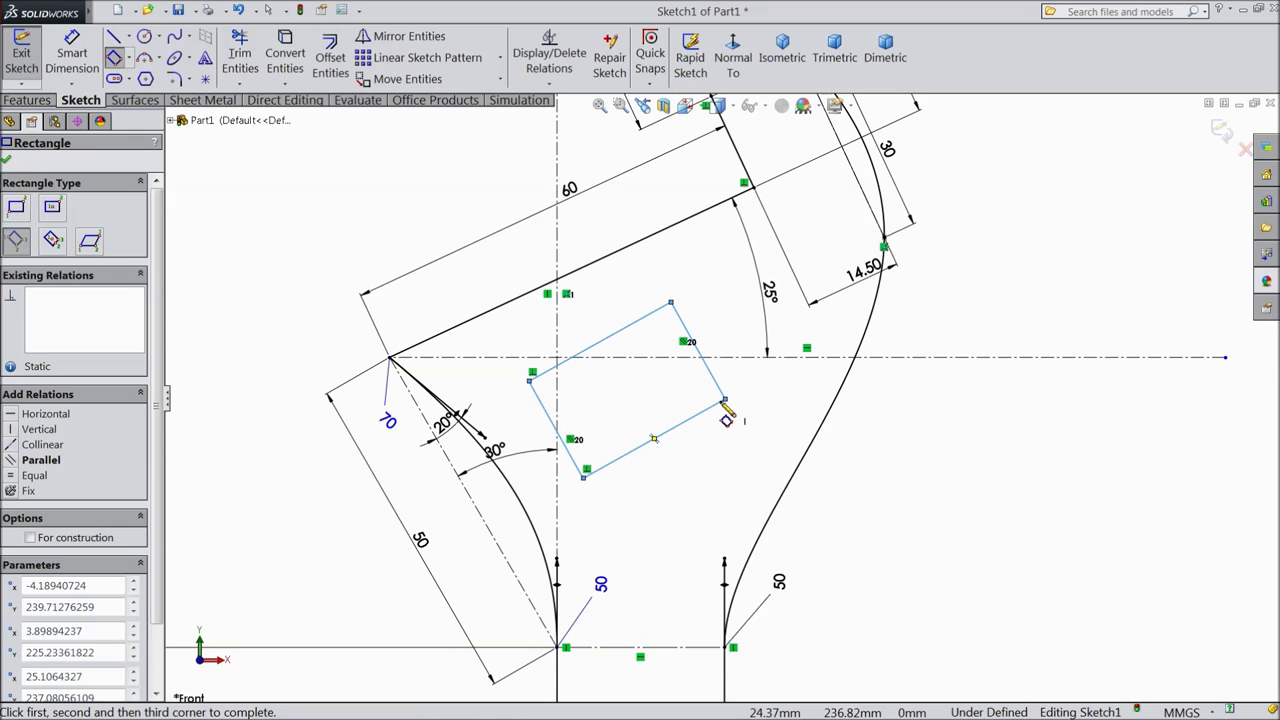
{"action": "right_click", "coordinate": [924, 432]}
{"action": "left_click", "coordinate": [958, 151]}
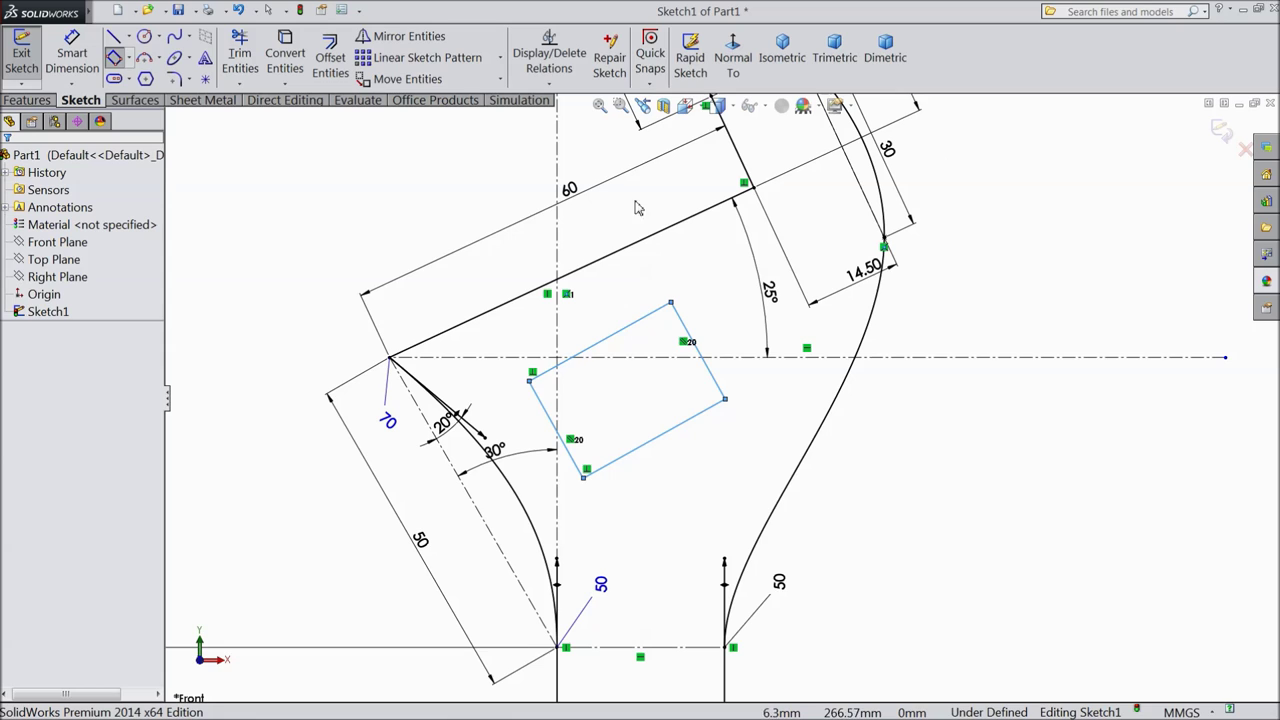
Make the rectangle's upper and right sides equal in length
{"action": "left_click", "coordinate": [614, 345]}
{"action": "left_click", "coordinate": [714, 383], "text": "ctrl"}
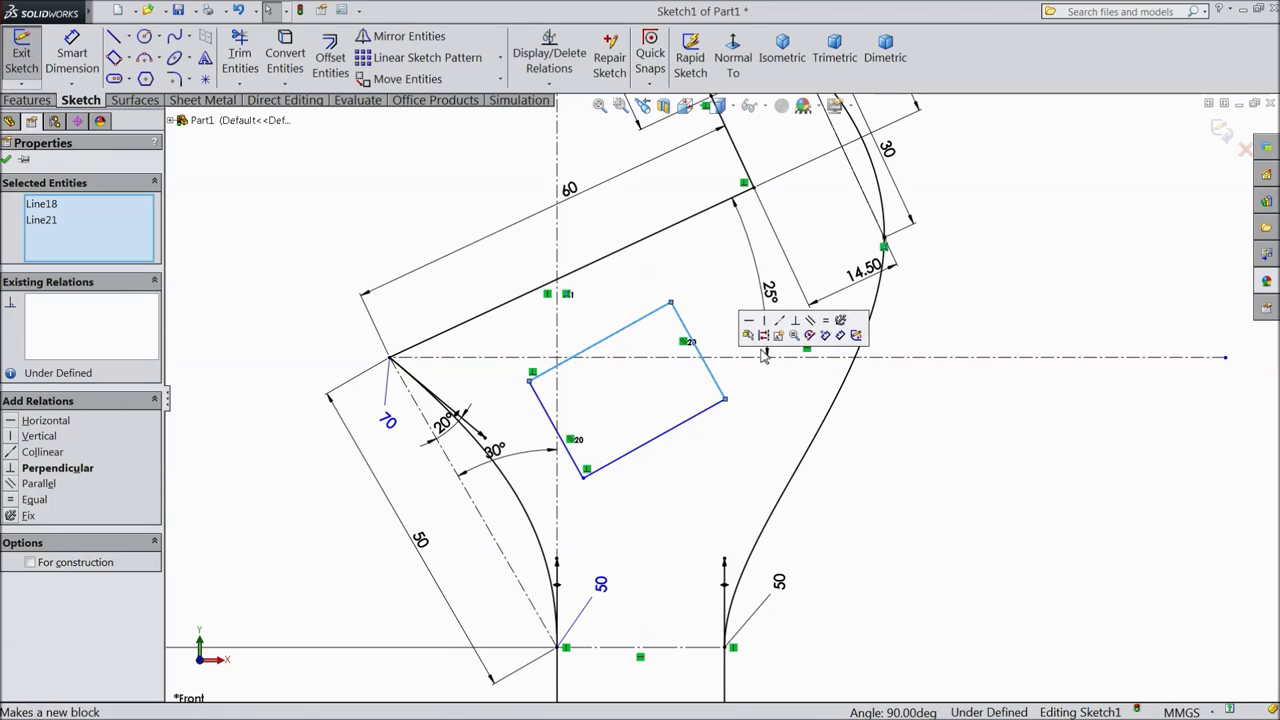
{"action": "left_click", "coordinate": [828, 330]}
Make the rectangle's upper side parallel to the 60 mm line and delete the conflicting parallel relation with the right side
{"action": "left_click", "coordinate": [583, 362], "text": "ctrl"}
{"action": "left_click", "coordinate": [583, 362], "text": "ctrl"}
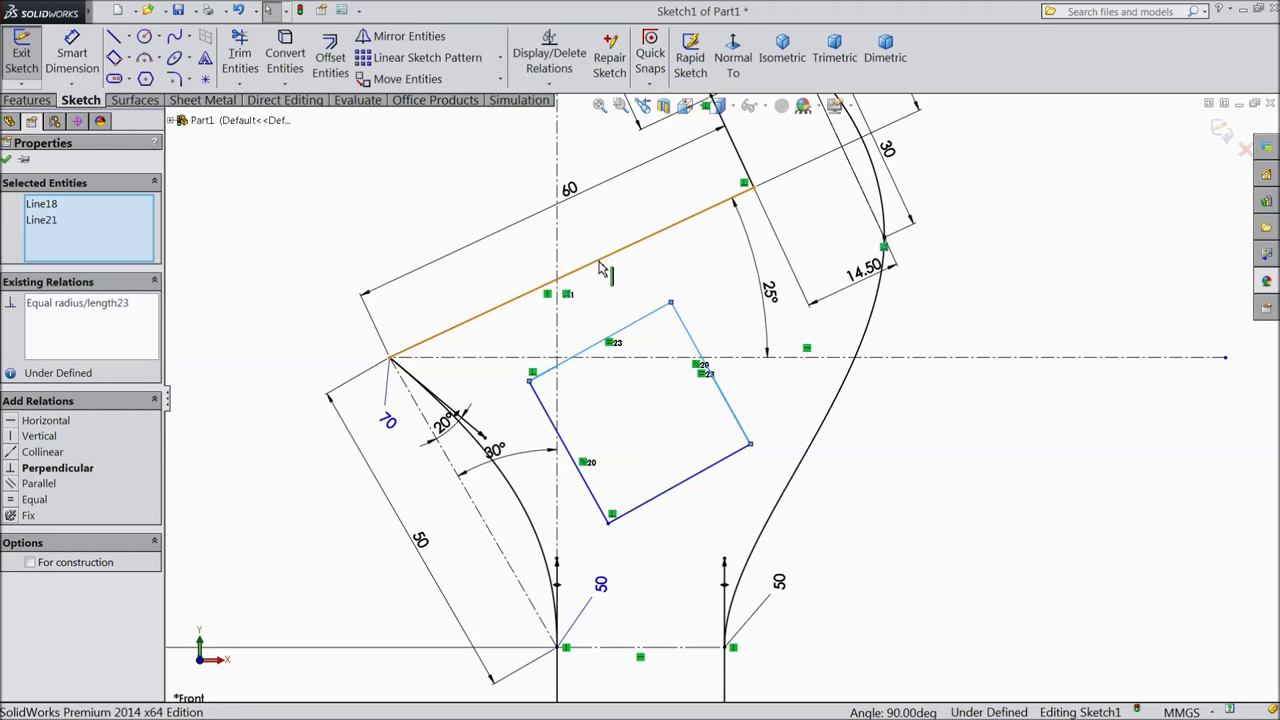
{"action": "left_click", "coordinate": [600, 261], "text": "ctrl"}
{"action": "left_click", "coordinate": [686, 206]}
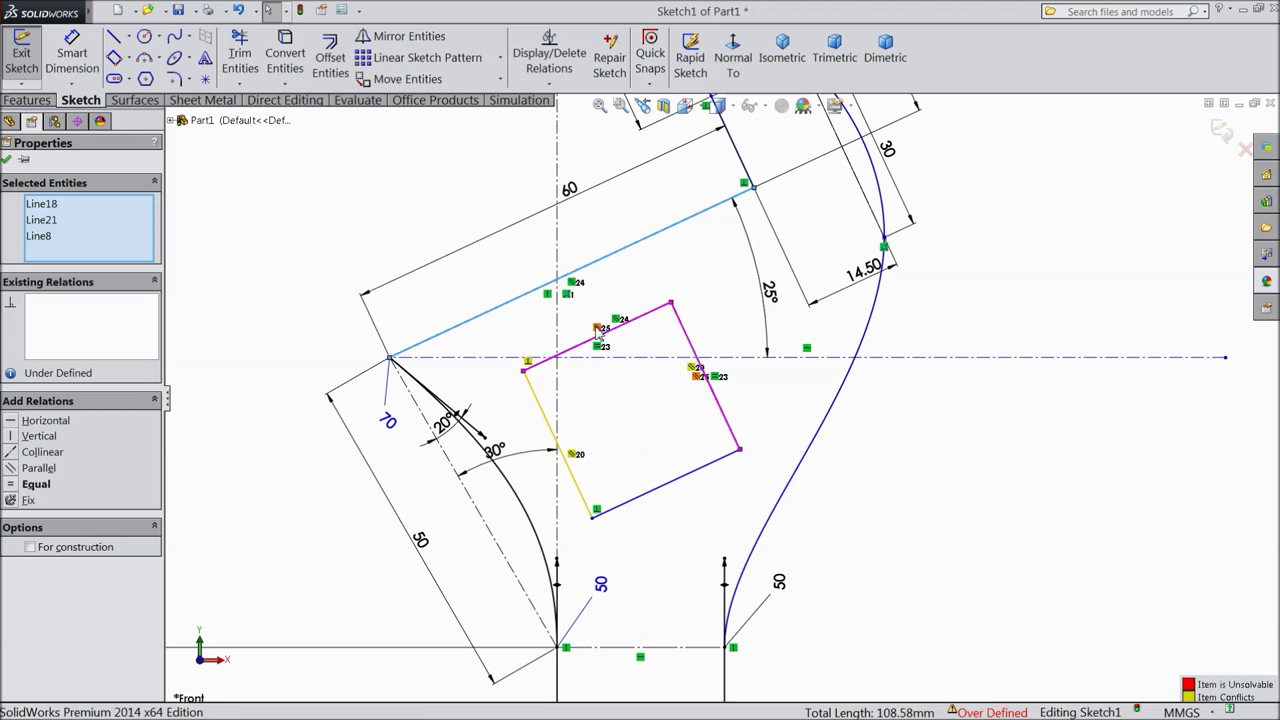
{"action": "key", "text": "Delete"}
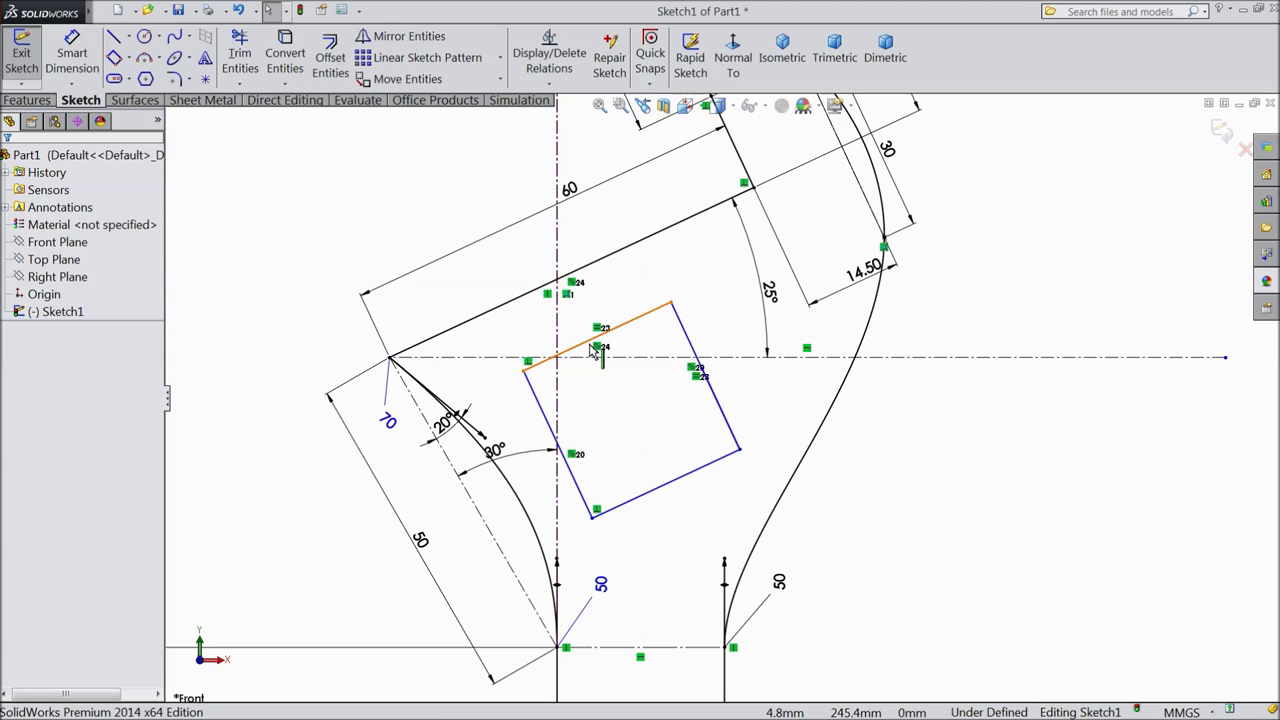
Dimension the rectangle's upper side as 25 mm
{"action": "left_click", "coordinate": [72, 55]}
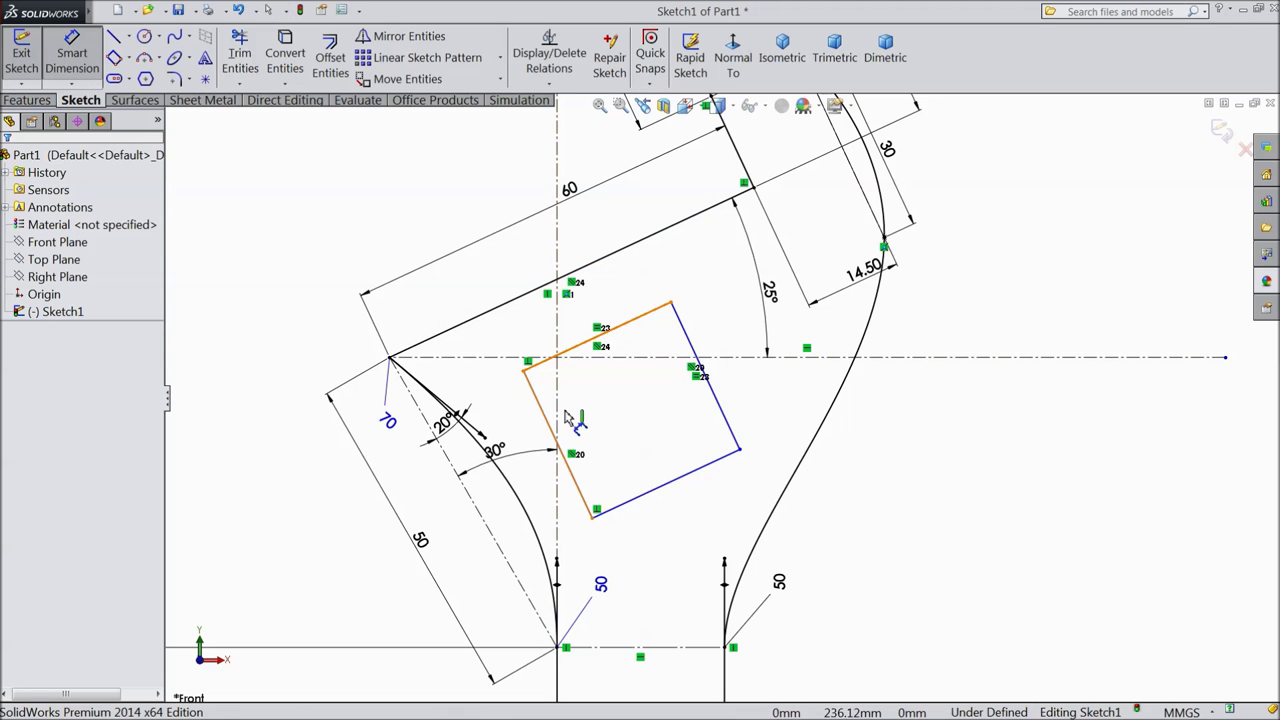
{"action": "left_click", "coordinate": [622, 335]}
{"action": "left_click", "coordinate": [611, 319]}
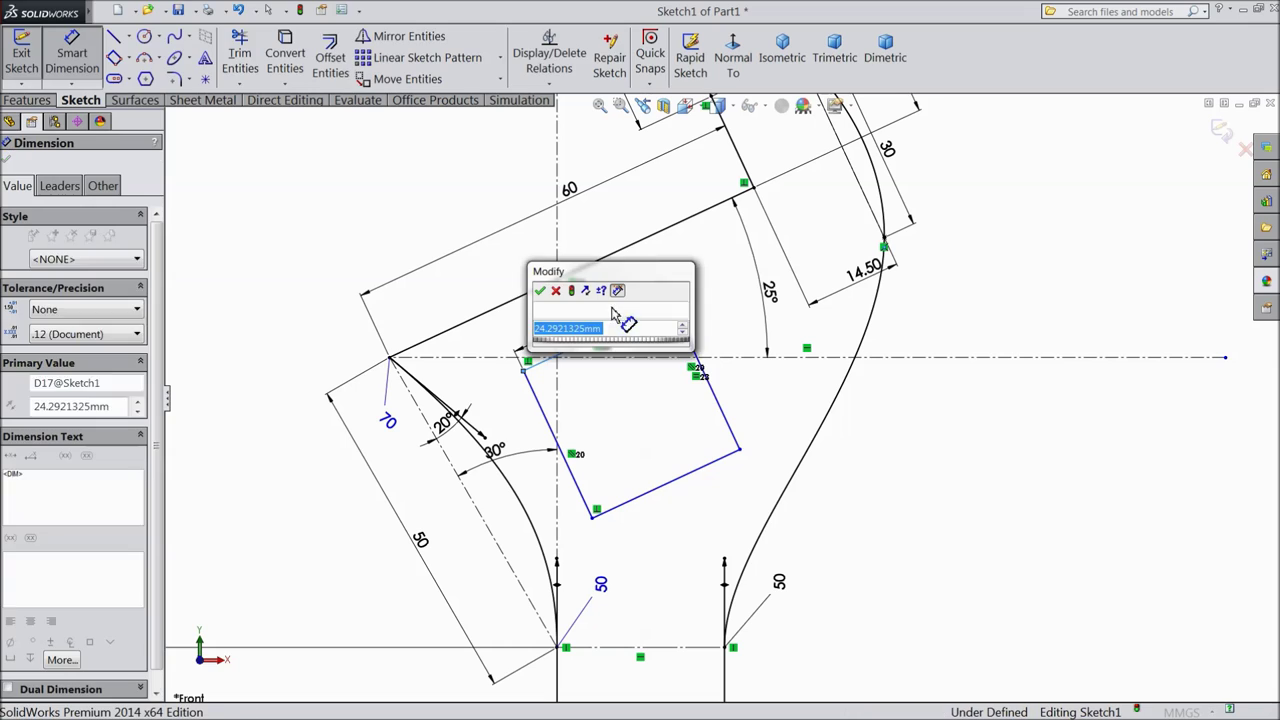
{"action": "type", "text": "25"}
{"action": "left_click", "coordinate": [540, 290]}
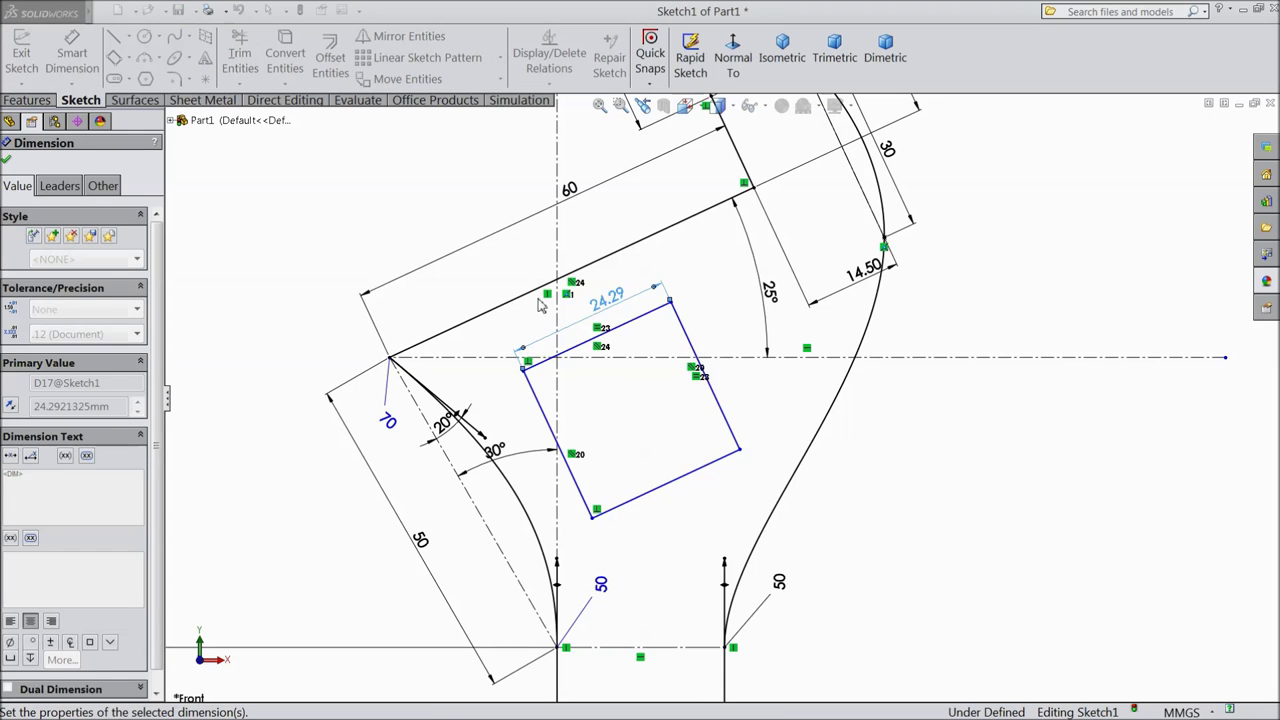
{"action": "left_click", "coordinate": [520, 374]}
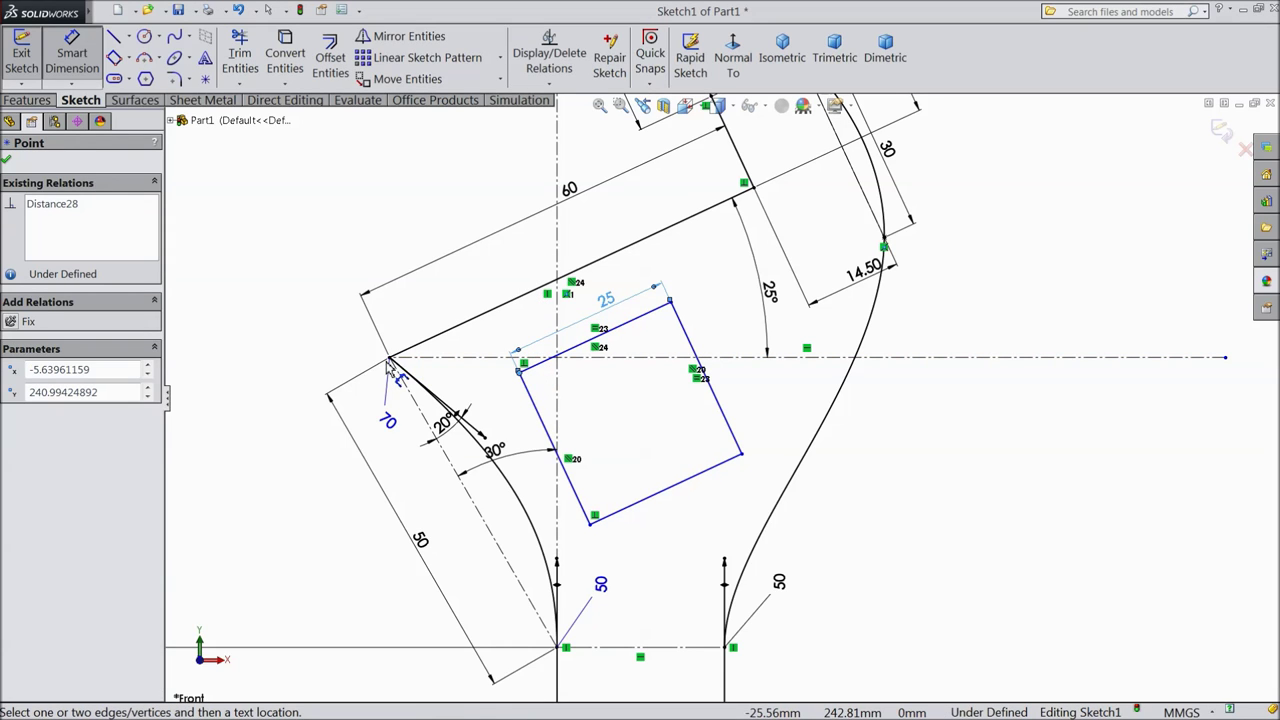
{"action": "left_click", "coordinate": [400, 377]}
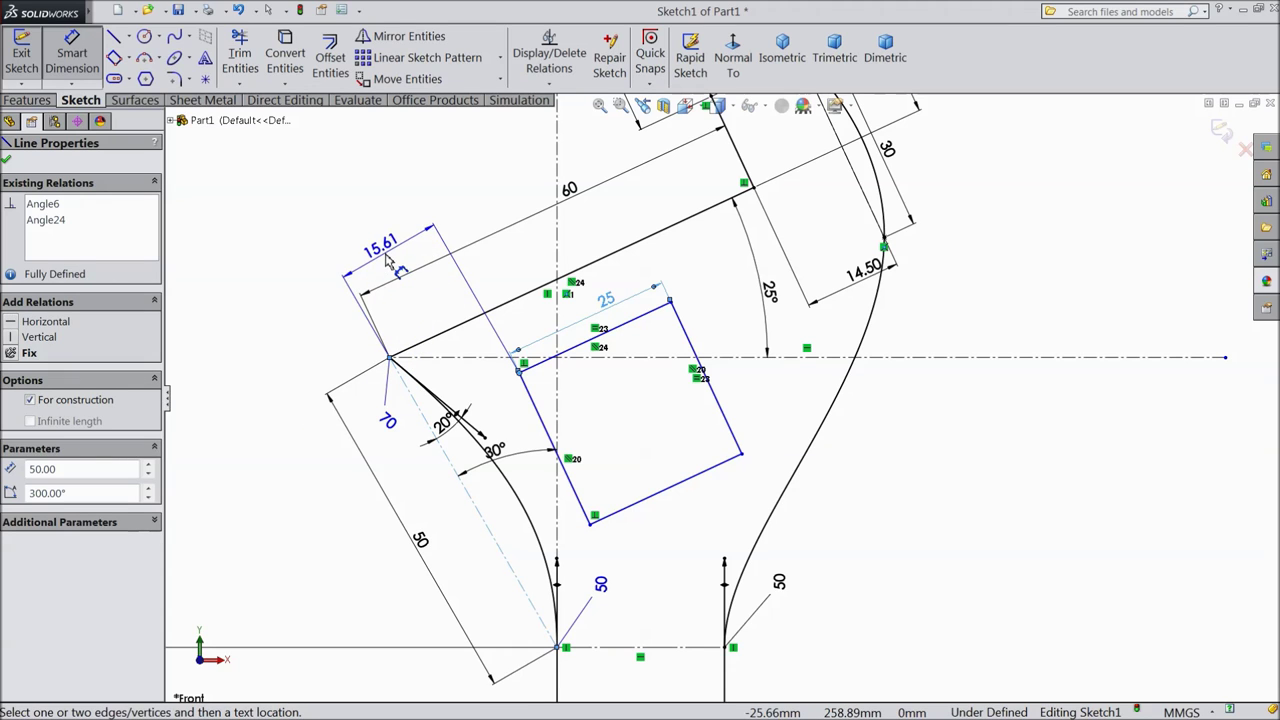
{"action": "left_click", "coordinate": [385, 257]}
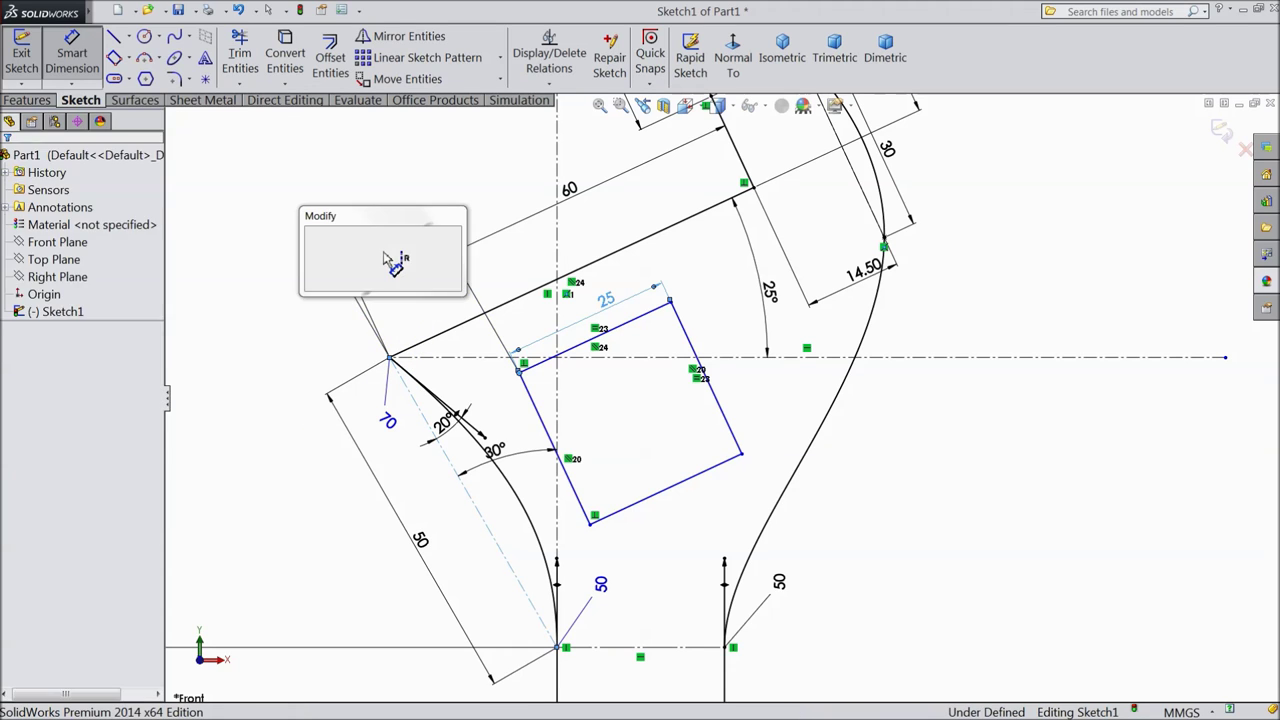
{"action": "left_click", "coordinate": [328, 235]}
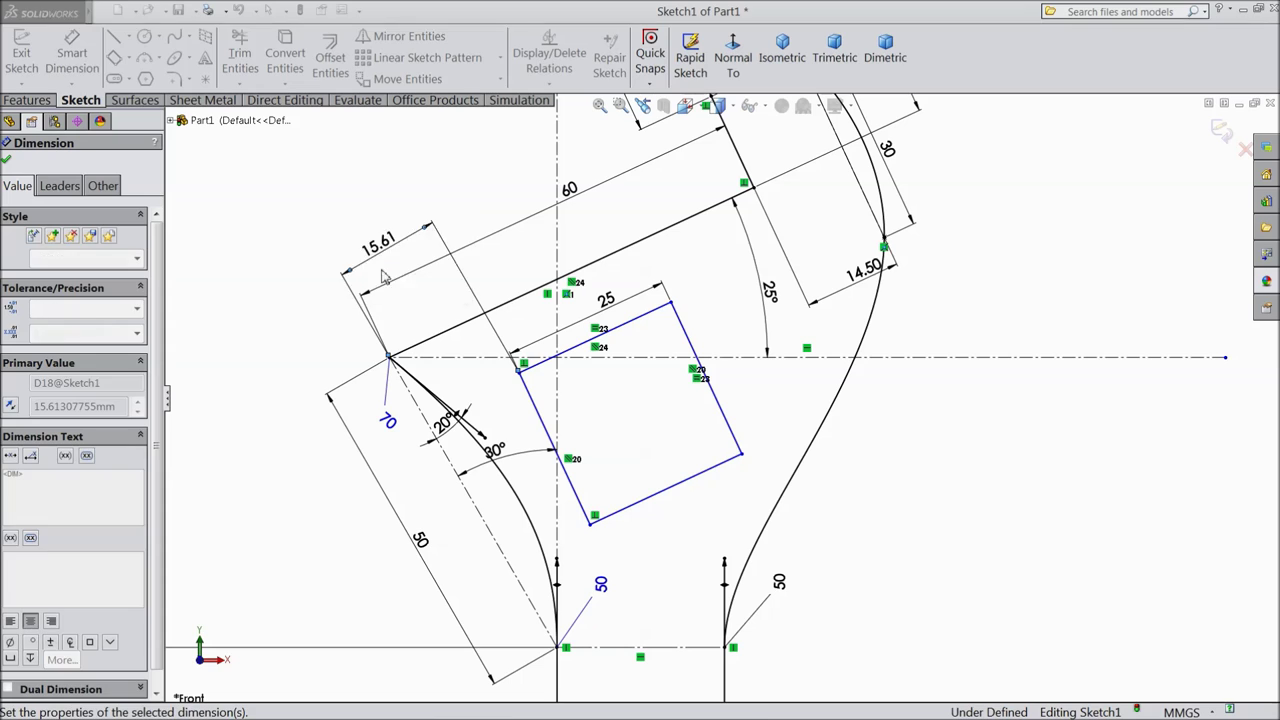
{"action": "key", "text": "Escape"}
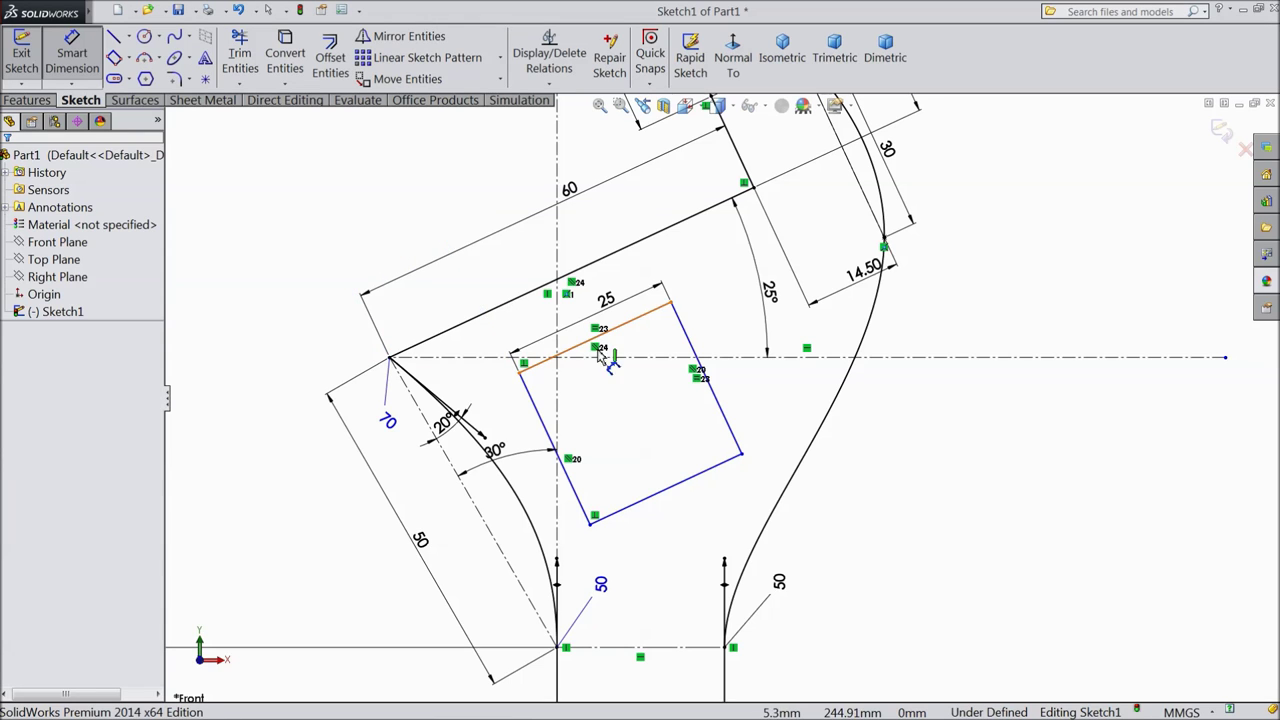
{"action": "key", "text": "Escape"}
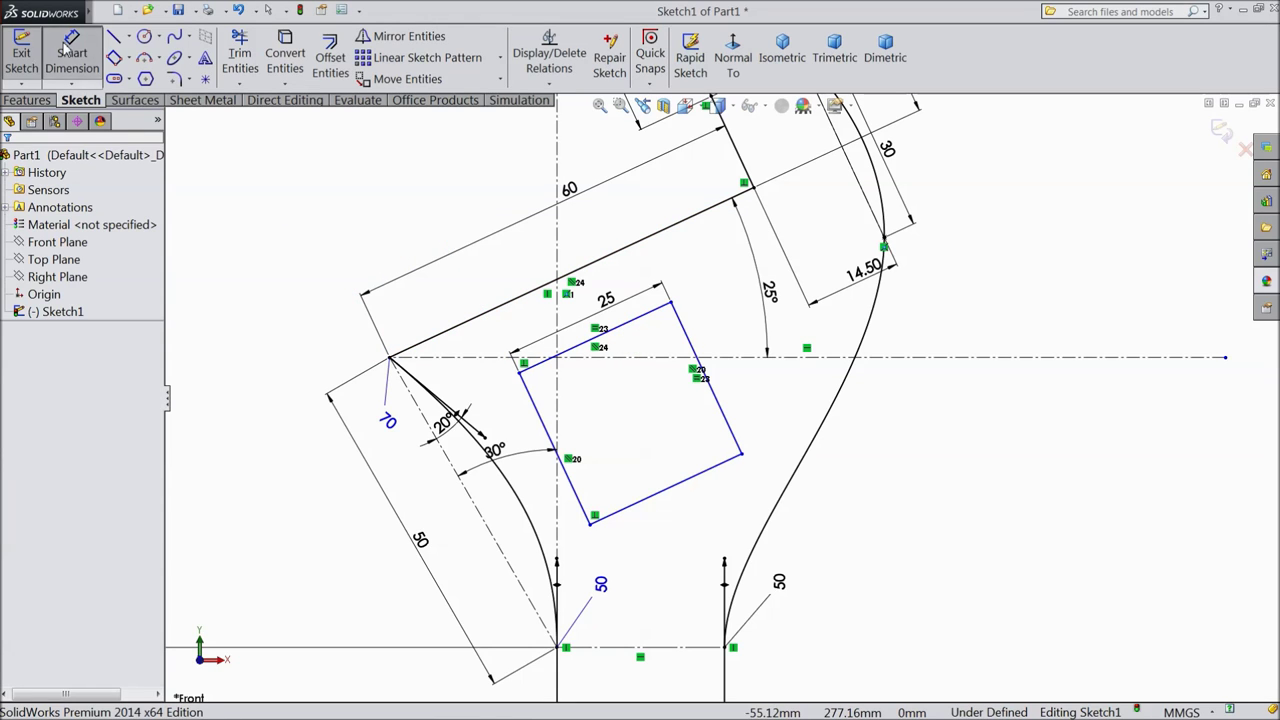
{"action": "left_click", "coordinate": [644, 320]}
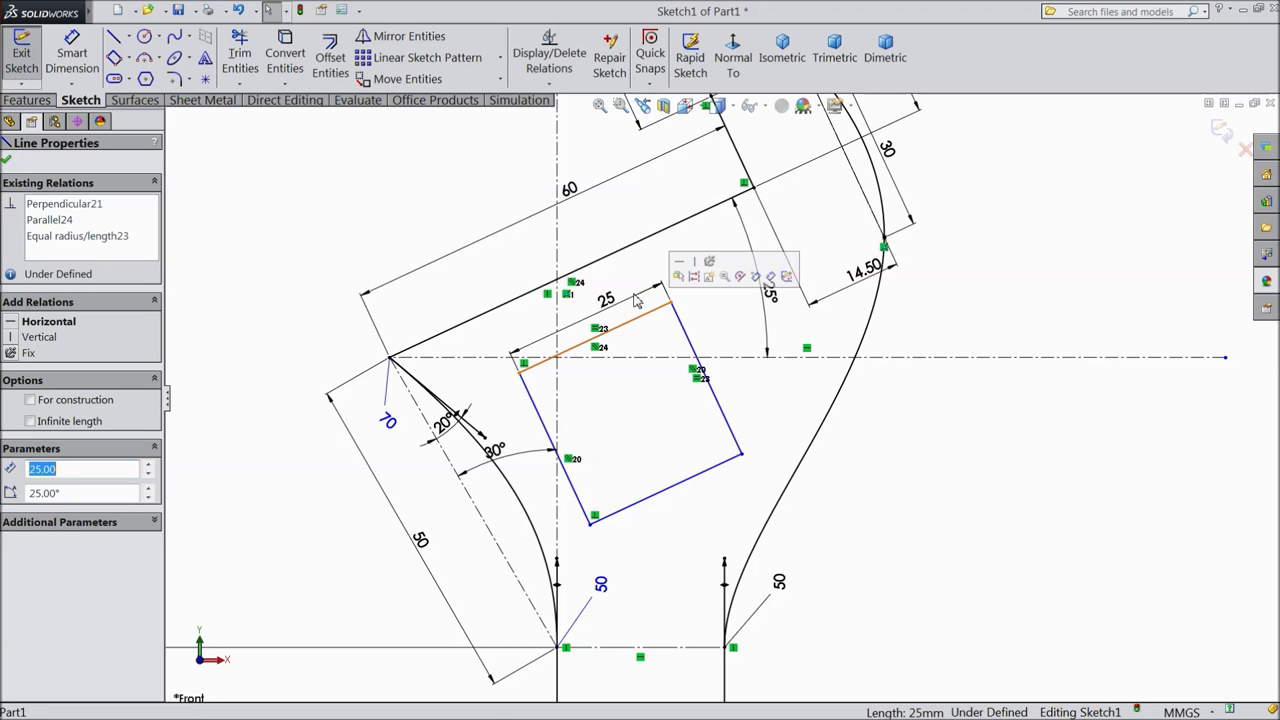
{"action": "left_click", "coordinate": [636, 248], "text": "ctrl"}
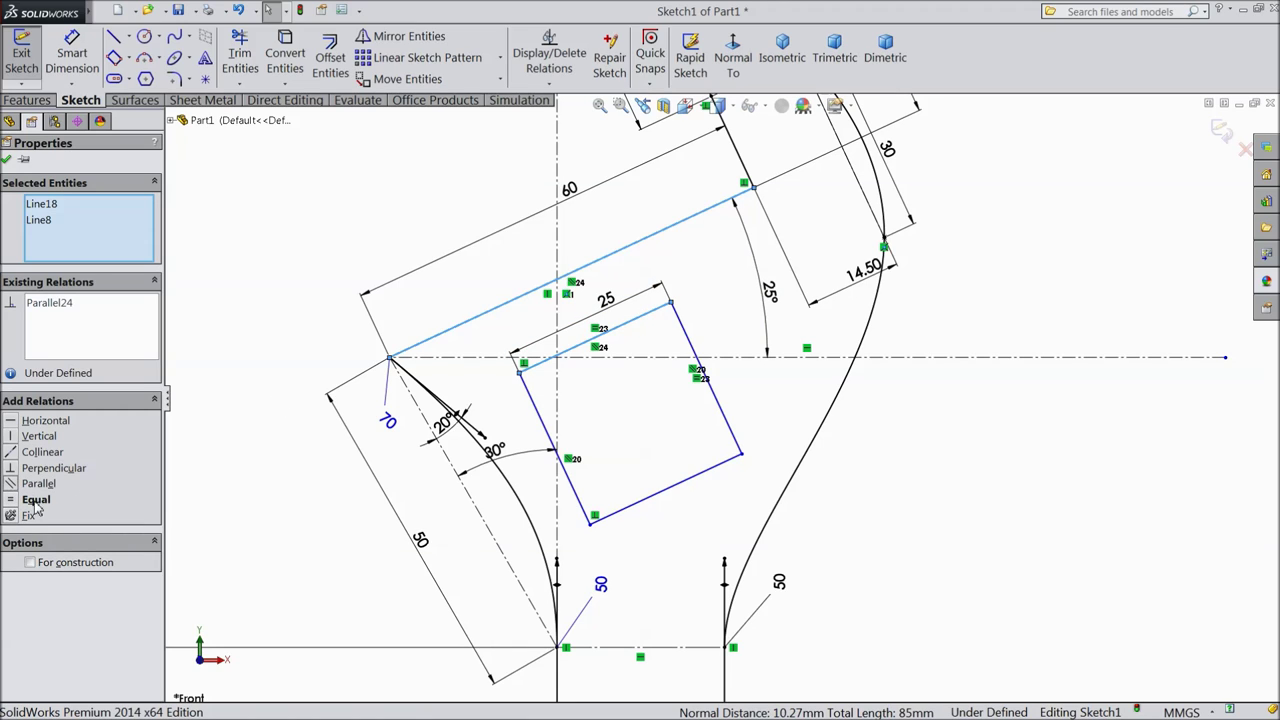
{"action": "left_click", "coordinate": [6, 160]}
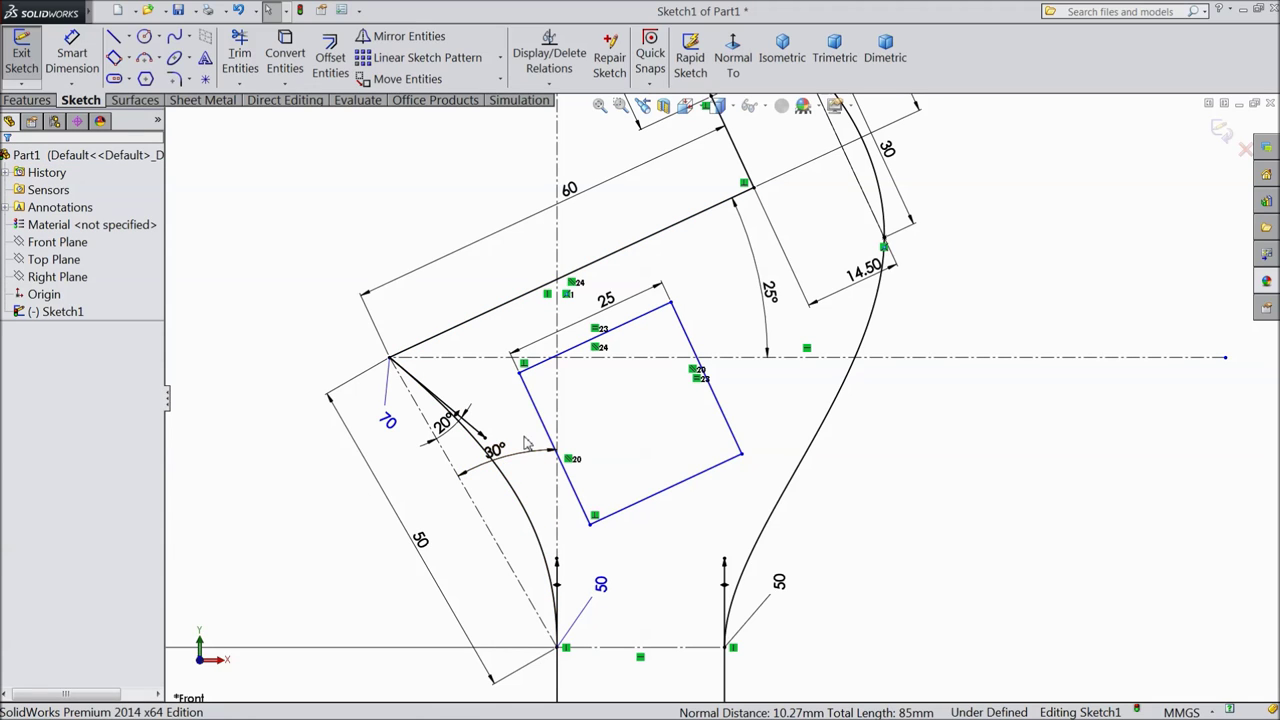
Dimension the distance between the 60 mm line and the rectangle's upper side as 10 mm
{"action": "left_click", "coordinate": [72, 55]}
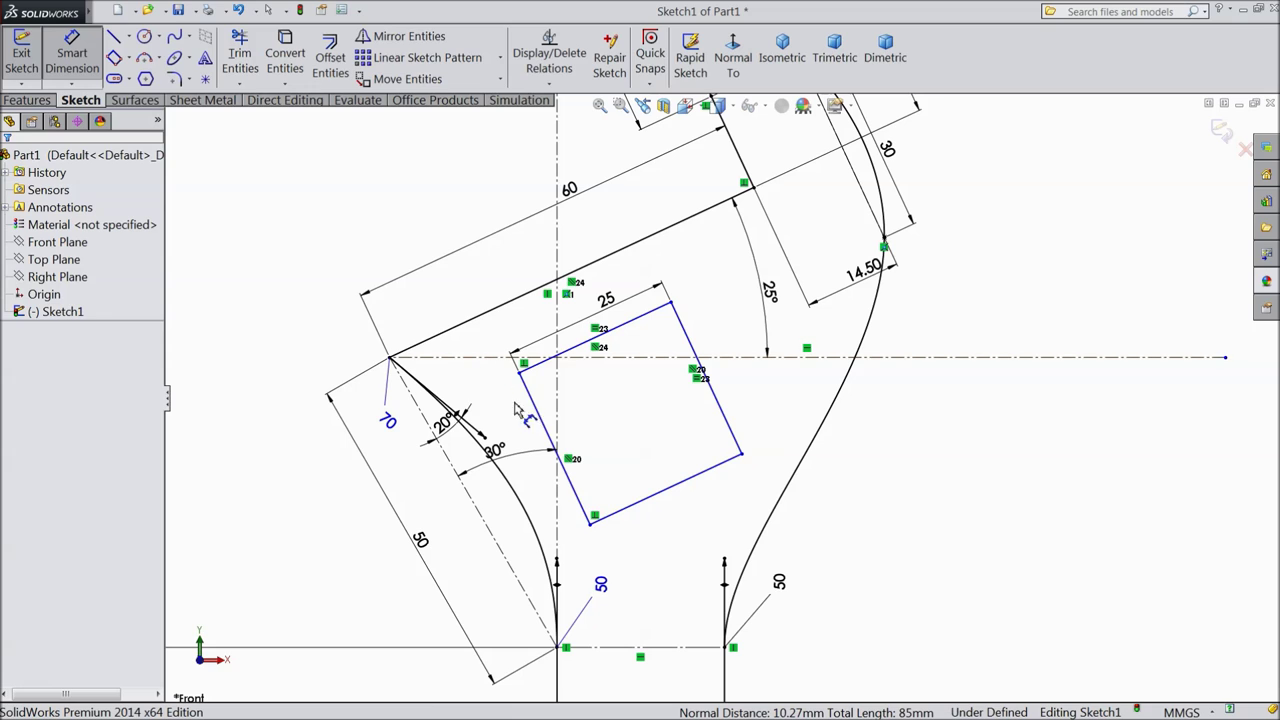
{"action": "left_click", "coordinate": [525, 296]}
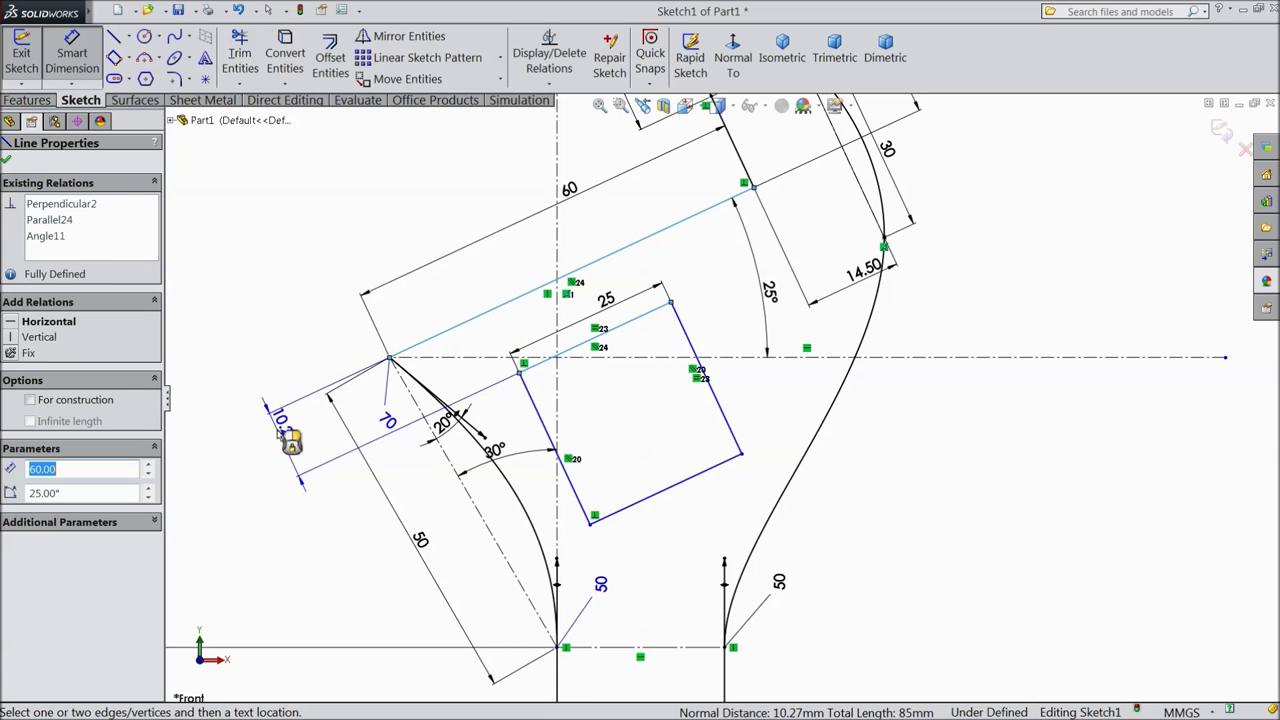
{"action": "left_click", "coordinate": [286, 440]}
{"action": "type", "text": "10"}
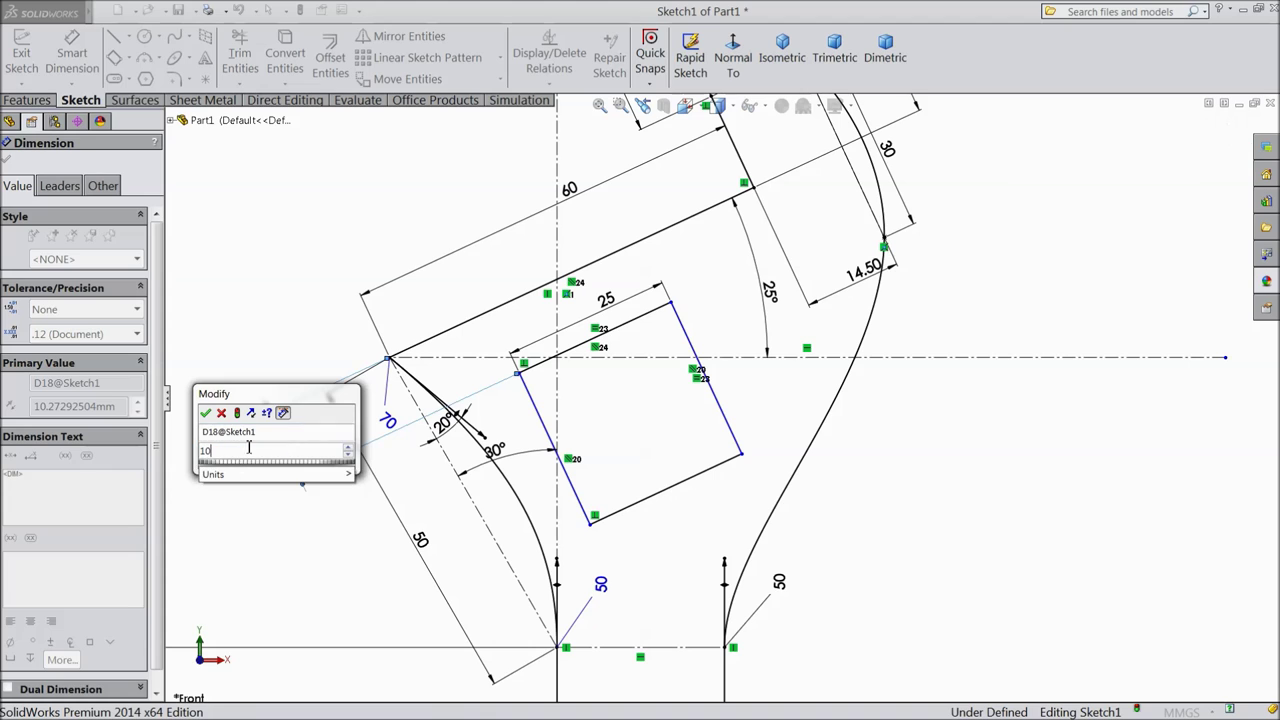
{"action": "left_click", "coordinate": [206, 412]}
Dimension the distance from the 60 mm line's left endpoint to the rectangle's left side as 15 mm
{"action": "left_click", "coordinate": [550, 440]}
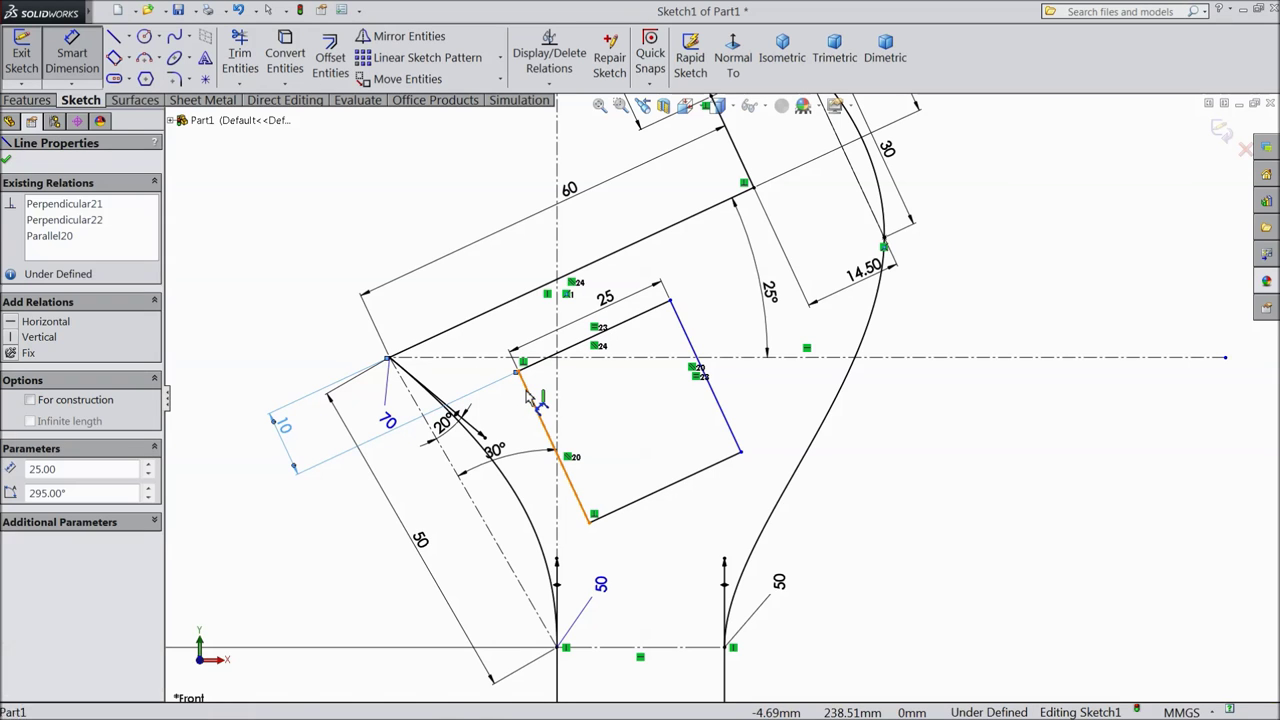
{"action": "left_click", "coordinate": [390, 359]}
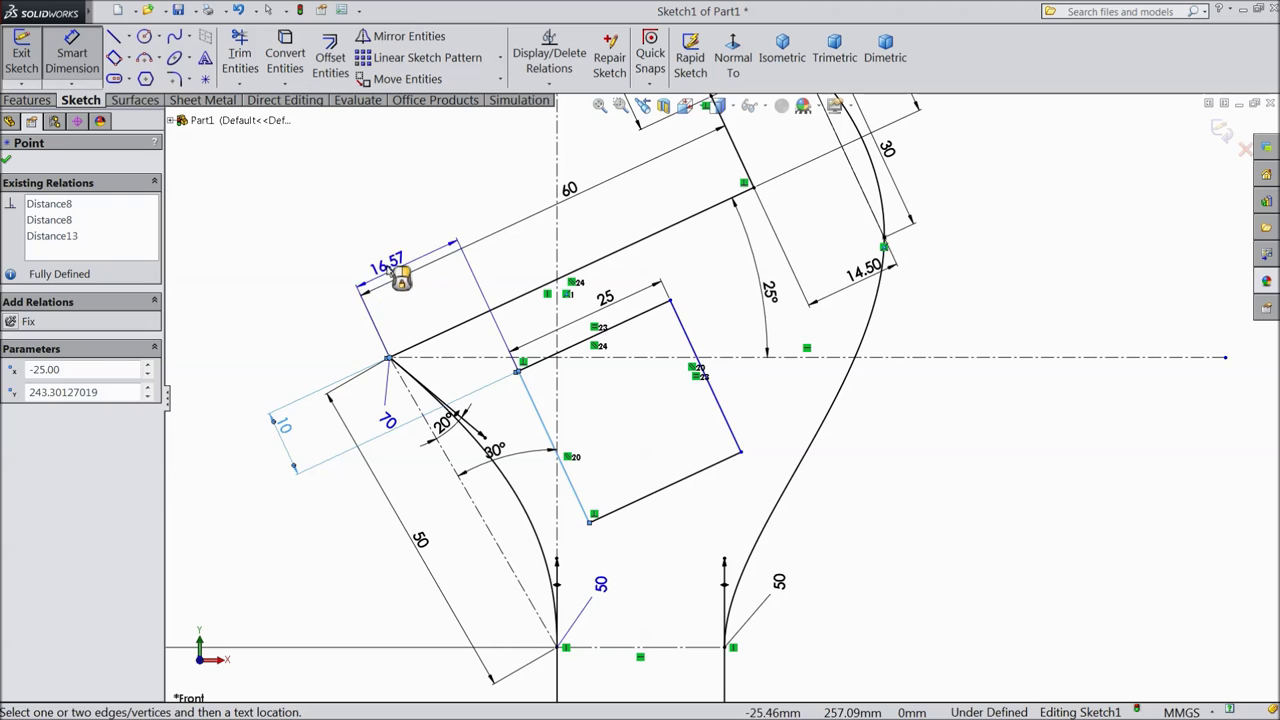
{"action": "left_click", "coordinate": [376, 260]}
{"action": "type", "text": "15"}
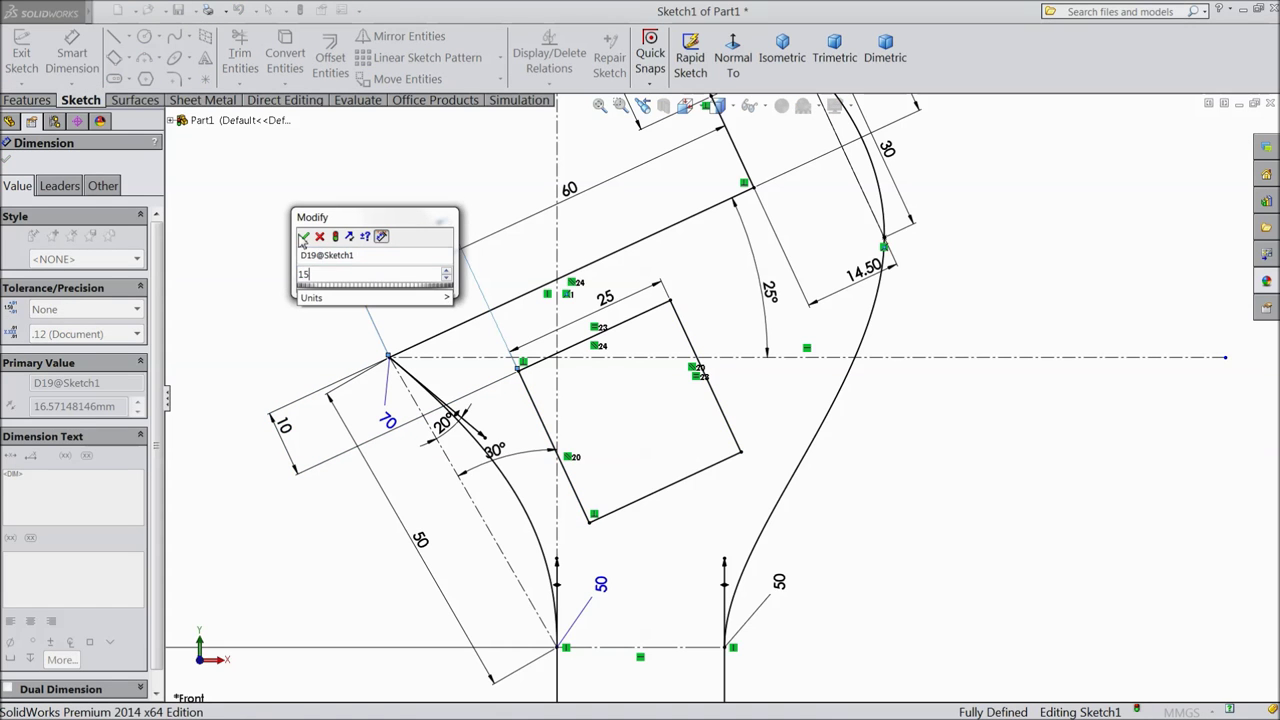
{"action": "left_click", "coordinate": [303, 232]}
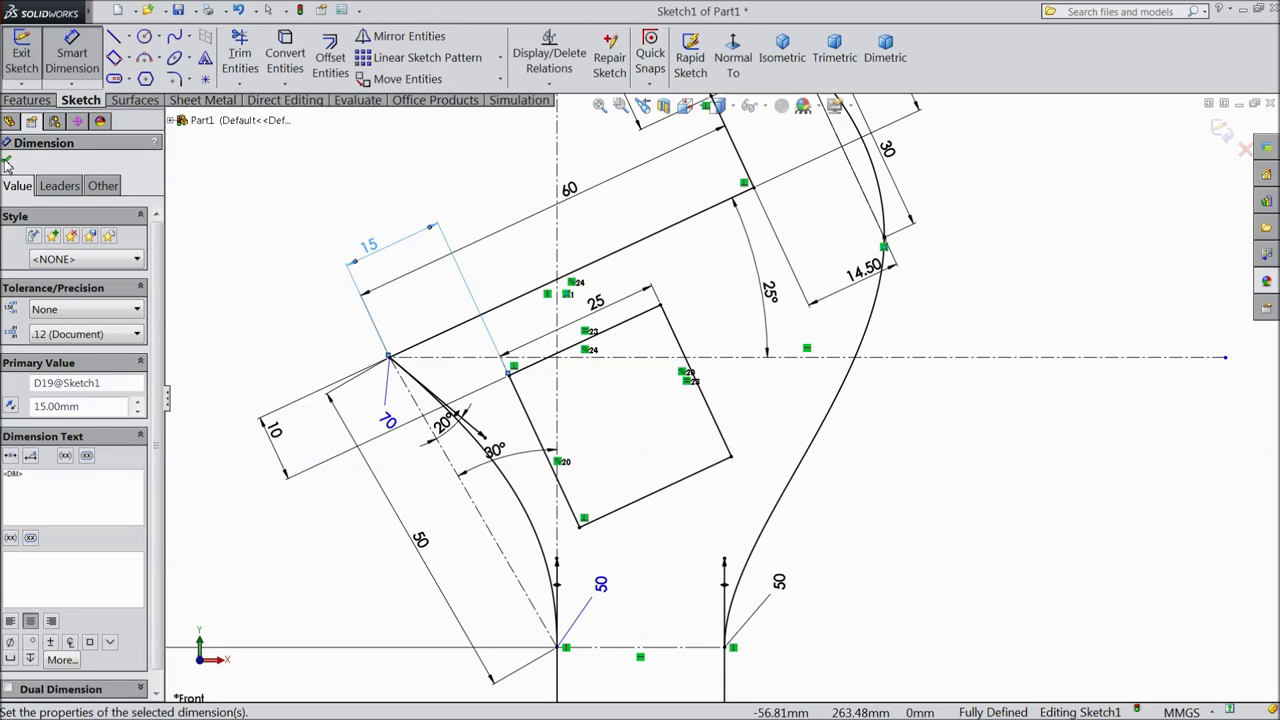
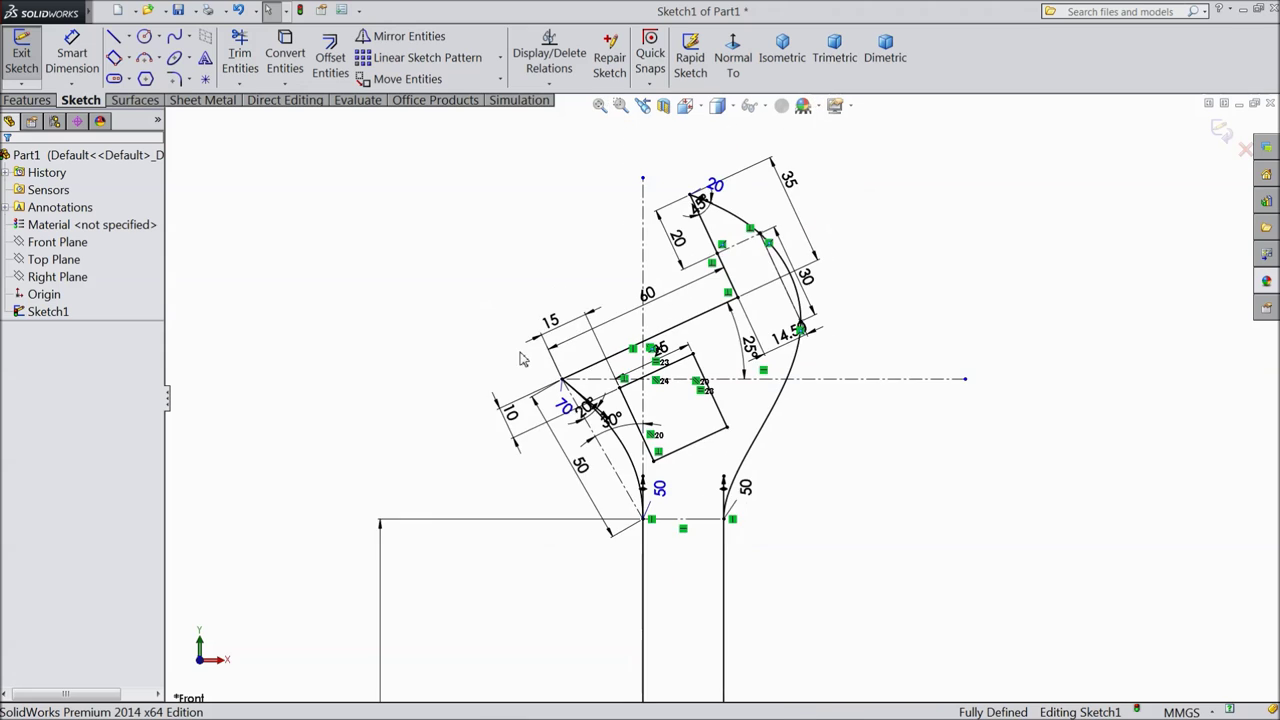
{"action": "scroll", "coordinate": [685, 480], "scroll_direction": "up", "scroll_amount": 3}
{"action": "scroll", "coordinate": [735, 363], "scroll_direction": "down", "scroll_amount": 5}
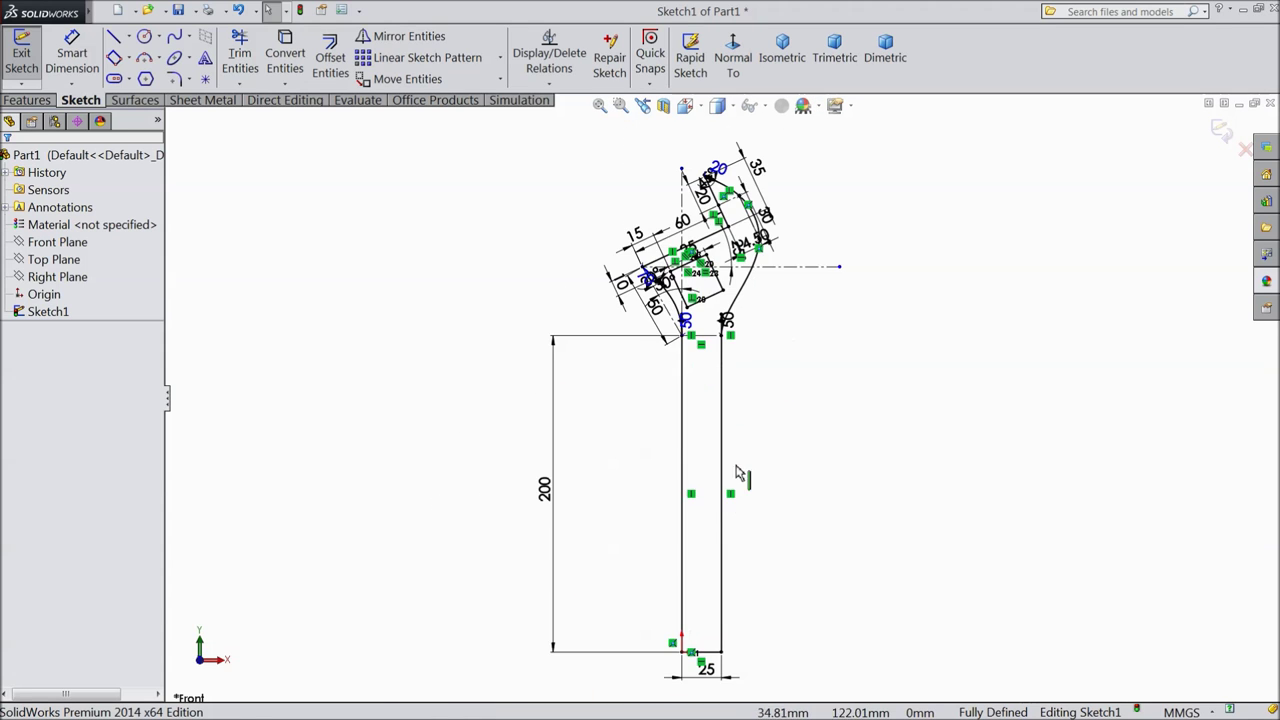
Extrude the wrench profile 10 mm with the Mid Plane end condition
{"action": "left_click", "coordinate": [27, 100]}
{"action": "left_click", "coordinate": [30, 55]}
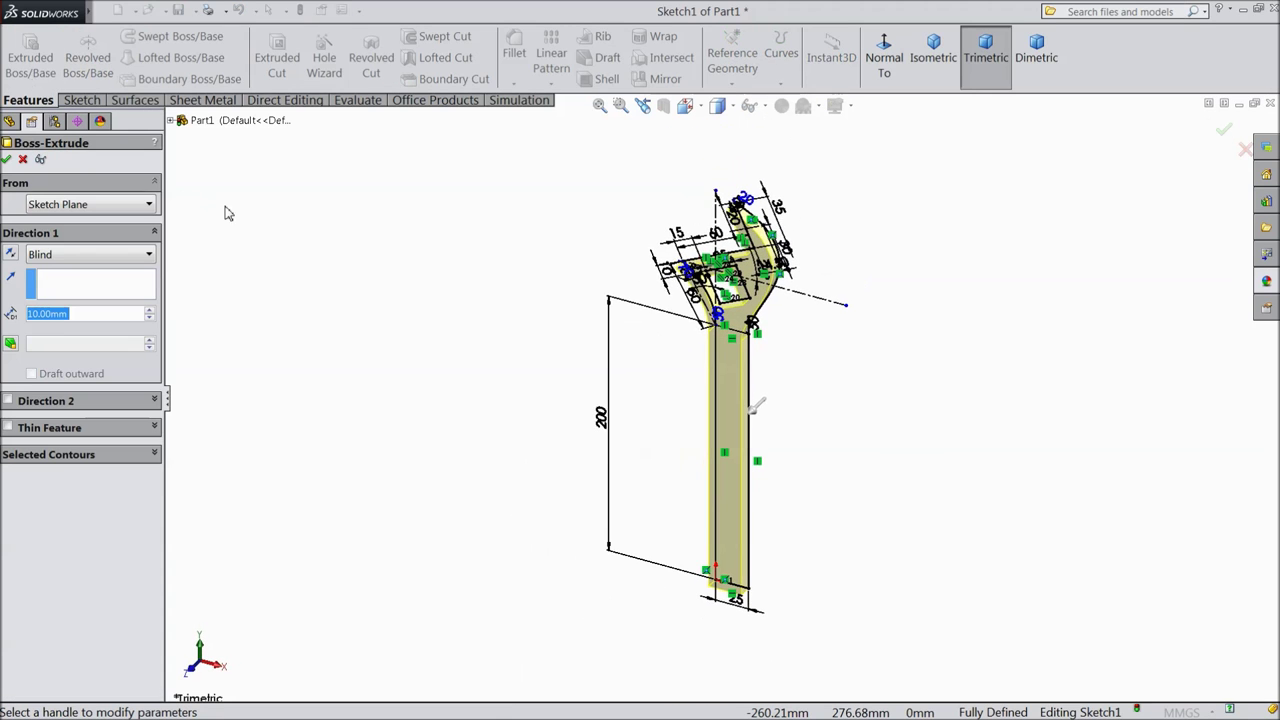
{"action": "left_click", "coordinate": [57, 255]}
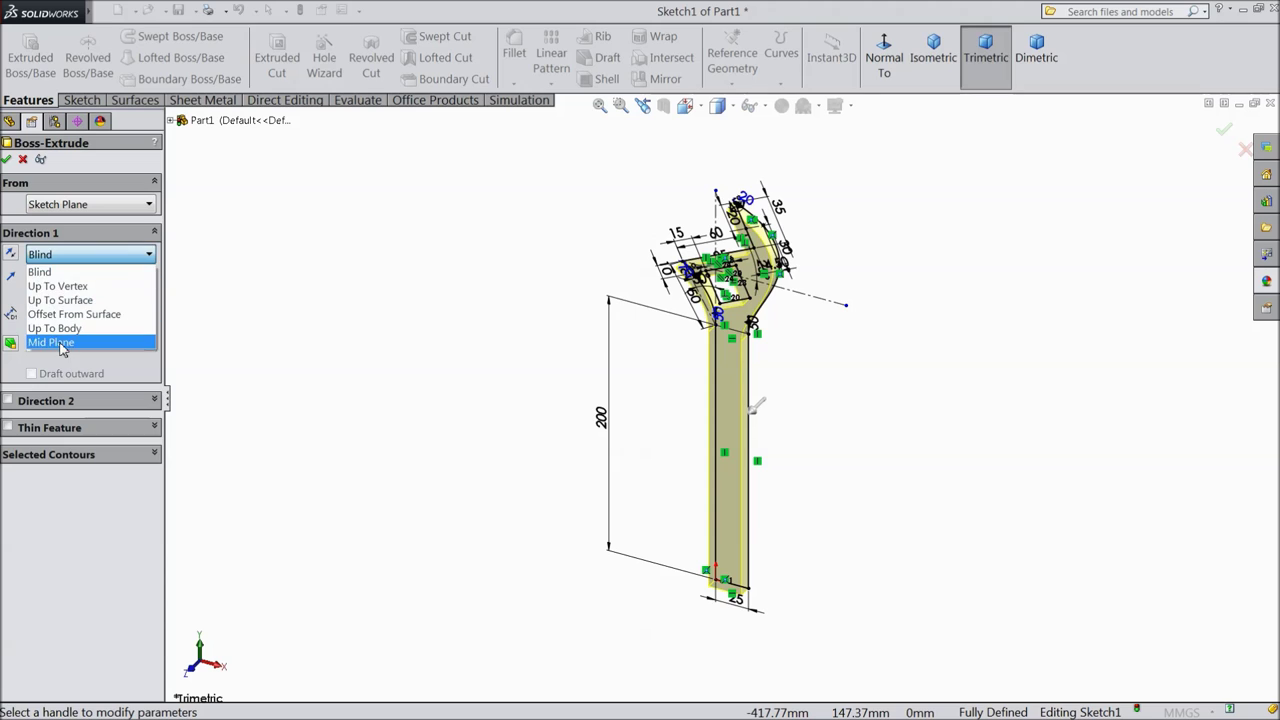
{"action": "left_click", "coordinate": [60, 345]}
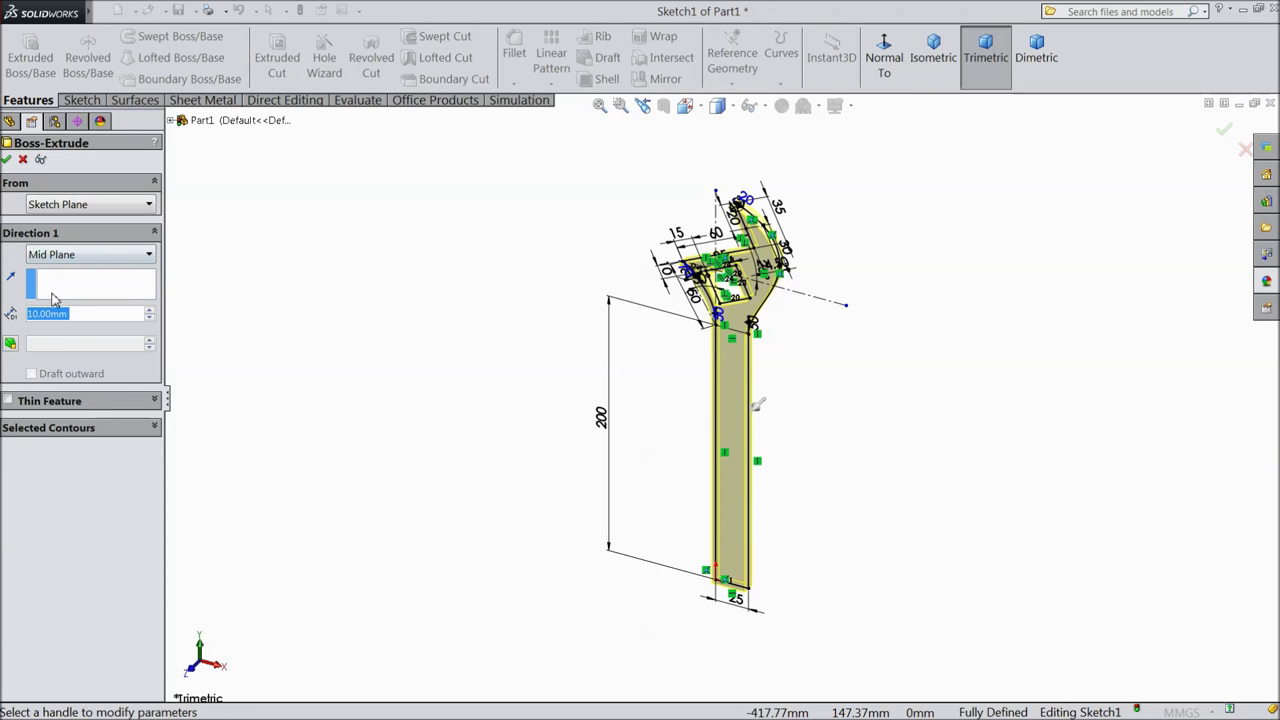
{"action": "left_click", "coordinate": [7, 160]}
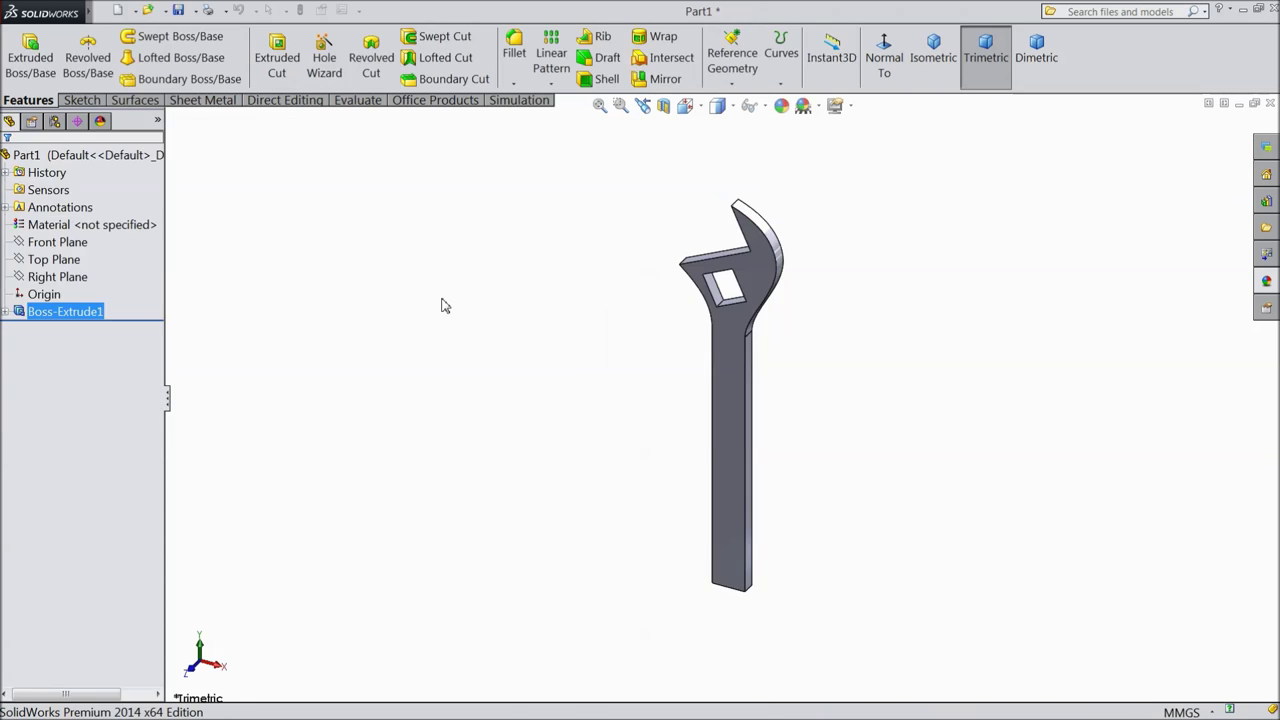
Apply the polished aluminum metal appearance to the wrench body and save the part as Part1
{"action": "left_click", "coordinate": [1267, 282]}
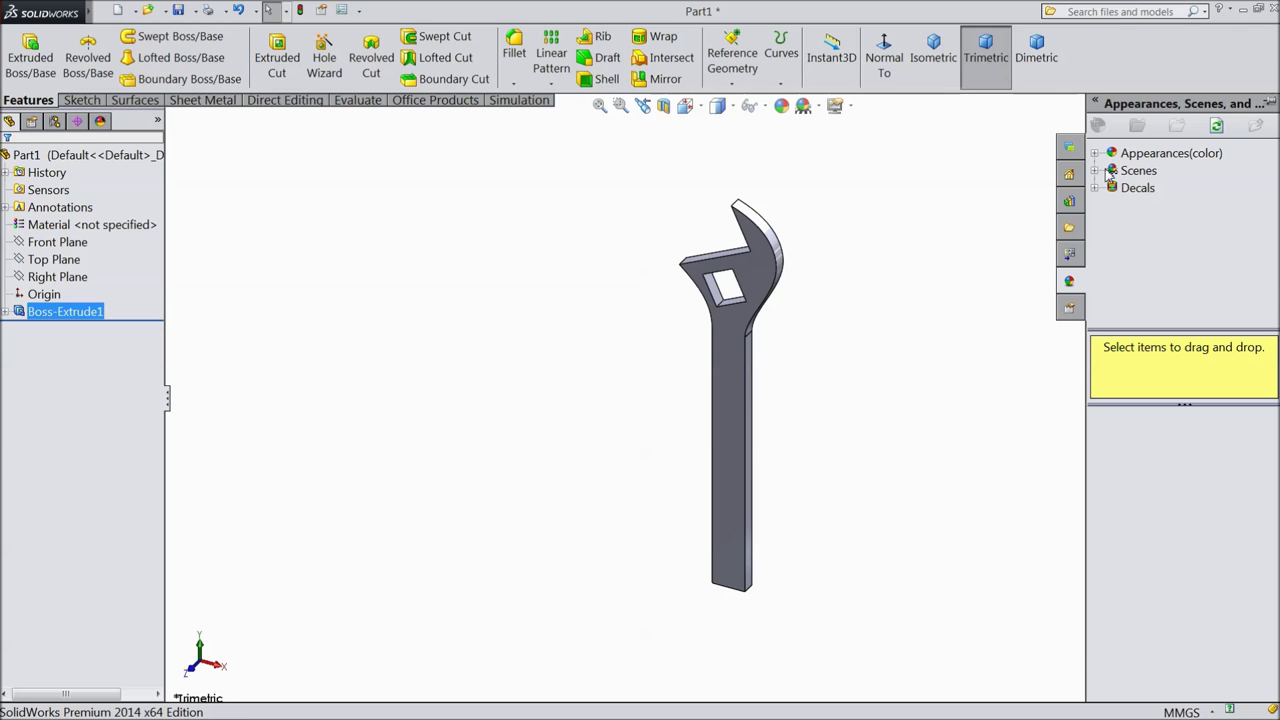
{"action": "left_click", "coordinate": [1170, 153]}
{"action": "left_click", "coordinate": [1095, 153]}
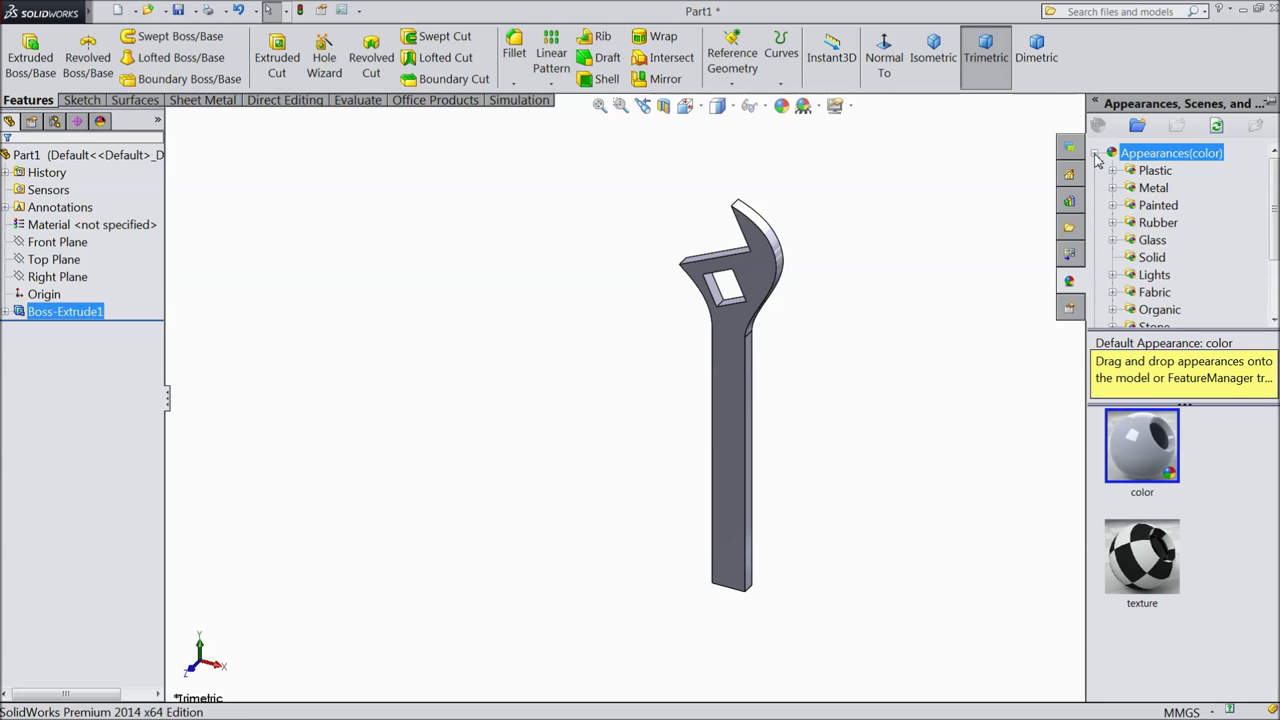
{"action": "left_click", "coordinate": [1152, 188]}
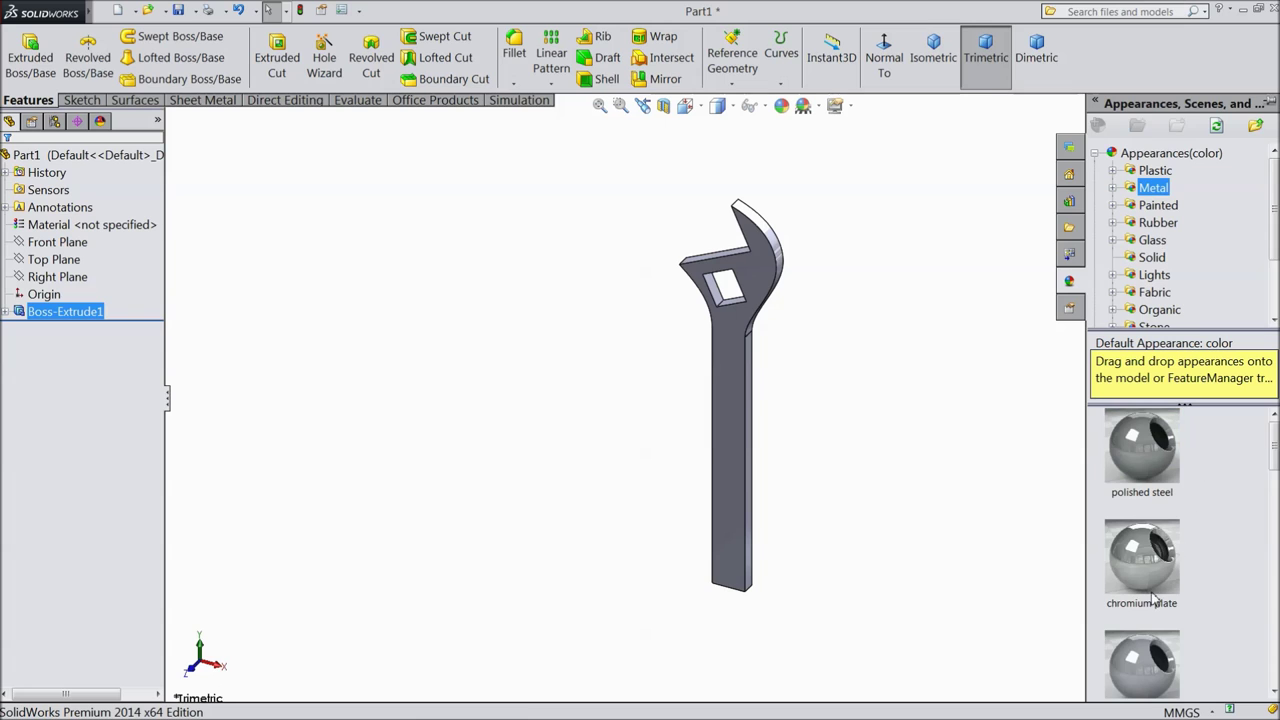
{"action": "double_click", "coordinate": [1146, 660]}
{"action": "middle_click_drag", "start_coordinate": [902, 552], "coordinate": [867, 372]}
{"action": "scroll", "coordinate": [867, 372], "scroll_direction": "down", "scroll_amount": 5}
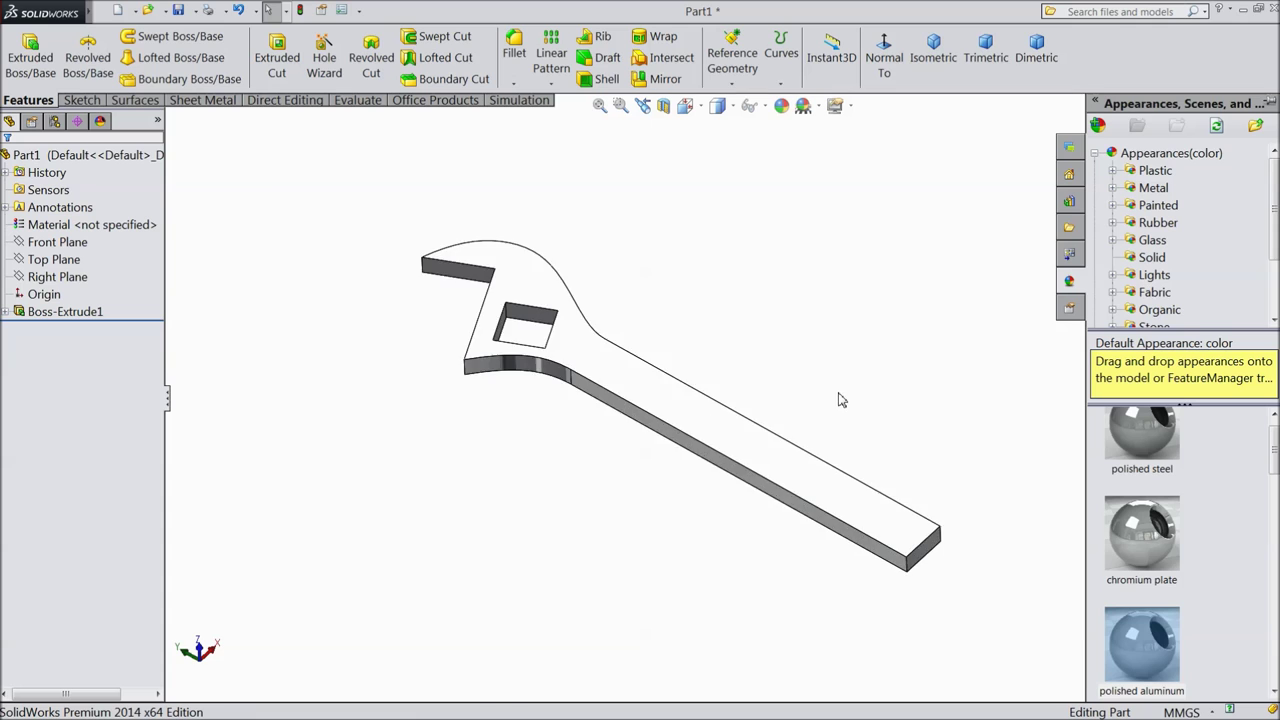
{"action": "left_click", "coordinate": [177, 12]}
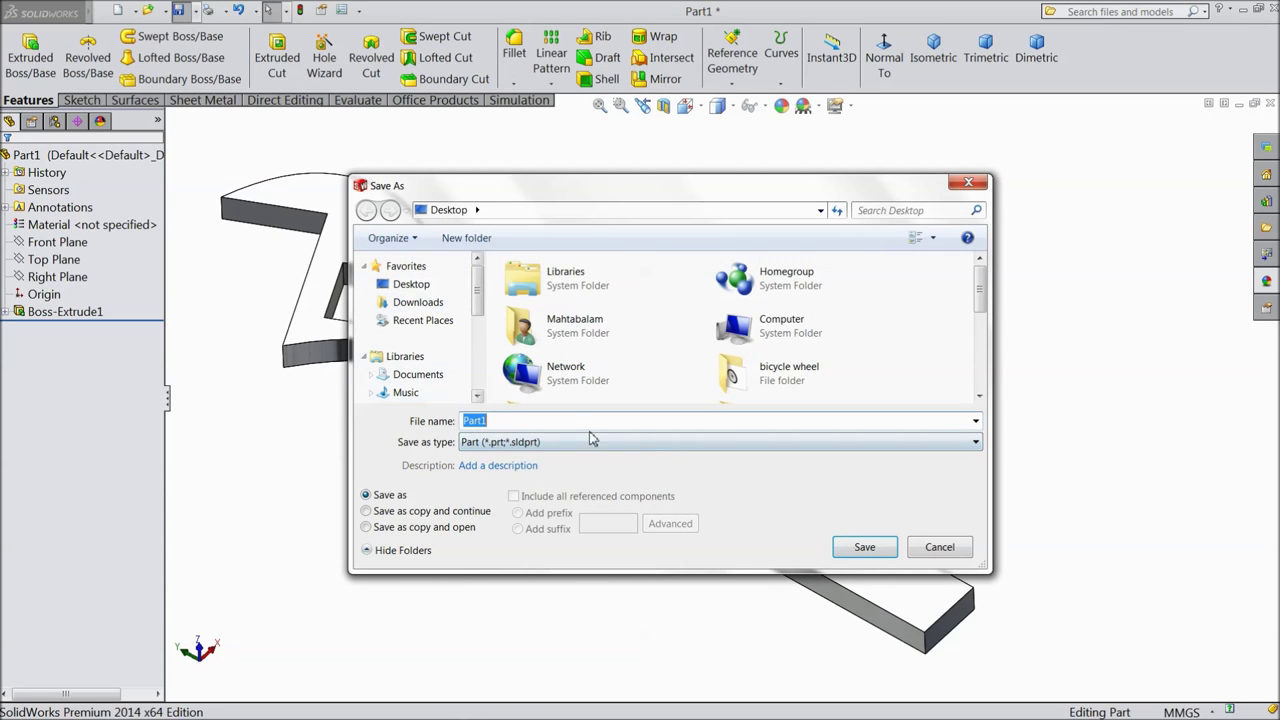
{"action": "left_click", "coordinate": [868, 547]}
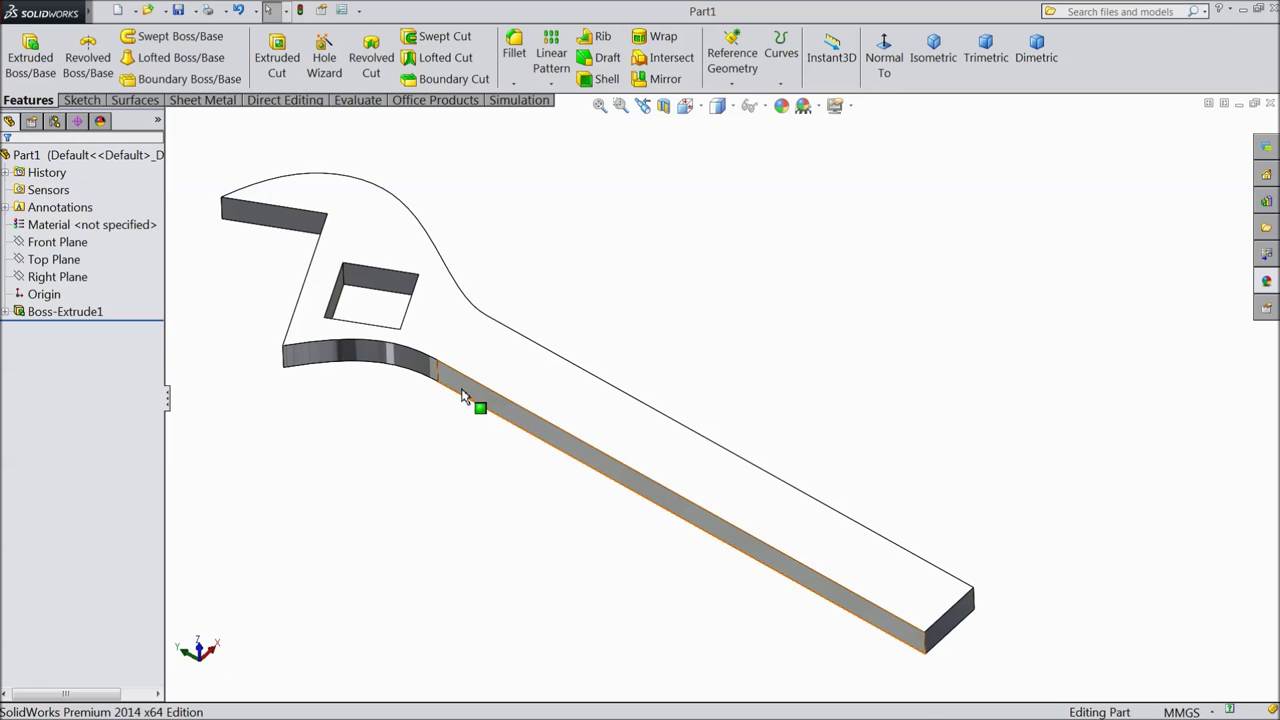
Start a sketch on the inner side face of the square opening nearest the head's curved back
{"action": "scroll", "coordinate": [462, 395], "scroll_direction": "down", "scroll_amount": 1}
{"action": "middle_click_drag", "start_coordinate": [478, 395], "coordinate": [494, 422]}
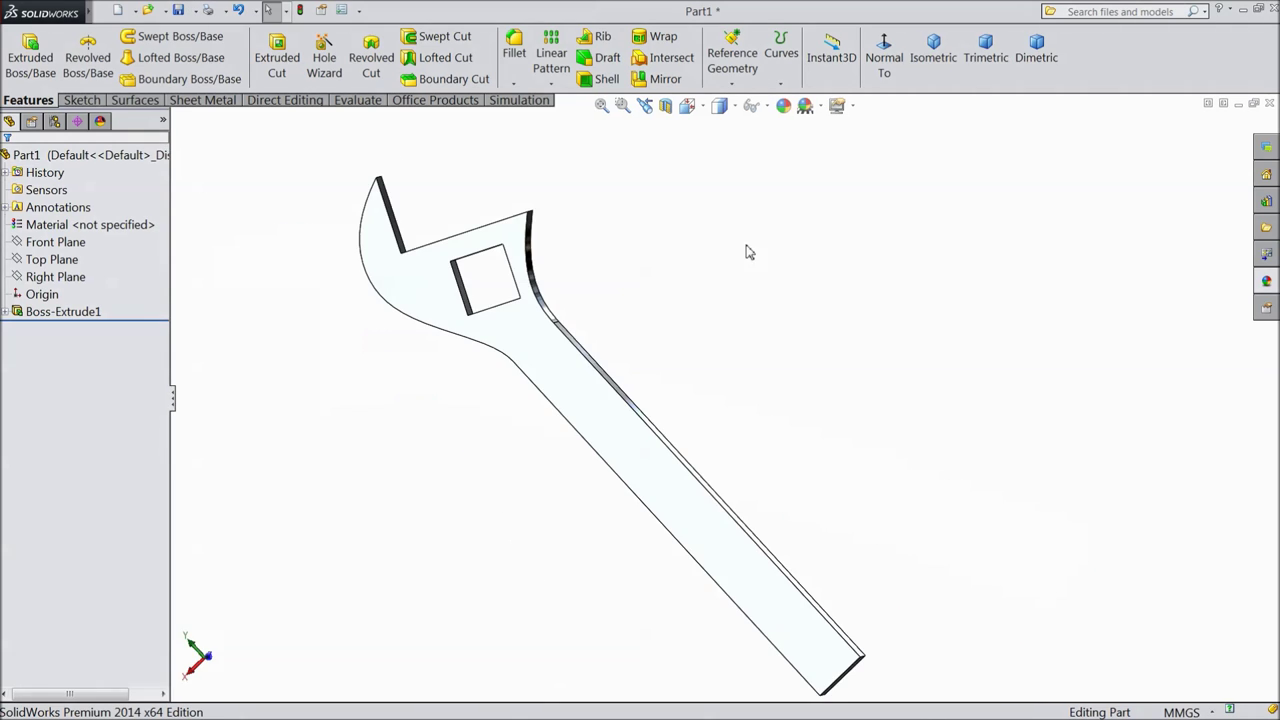
{"action": "middle_click_drag", "start_coordinate": [611, 243], "coordinate": [574, 325]}
{"action": "scroll", "coordinate": [499, 232], "scroll_direction": "down", "scroll_amount": 3}
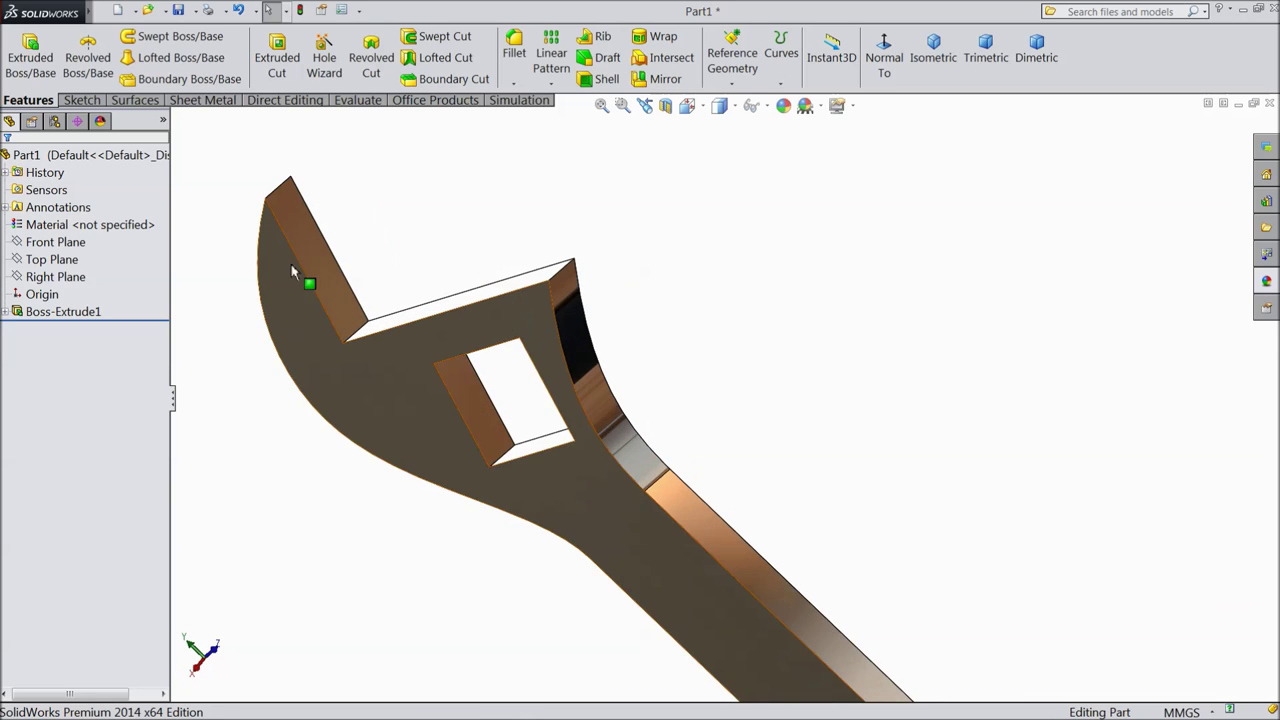
{"action": "scroll", "coordinate": [501, 407], "scroll_direction": "down", "scroll_amount": 1}
{"action": "left_click", "coordinate": [508, 425]}
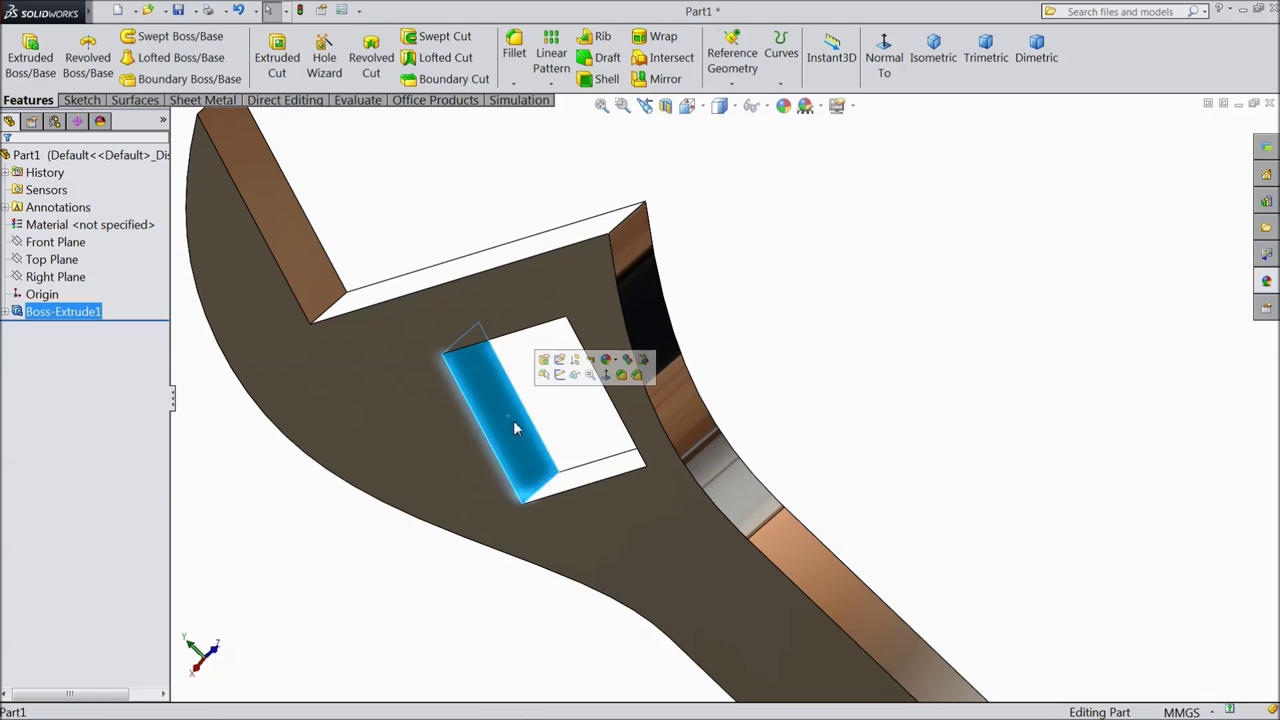
{"action": "left_click", "coordinate": [577, 381]}
Draw a construction centerline diagonally between opposite corners of the opening's inner face
{"action": "left_click", "coordinate": [81, 100]}
{"action": "left_click", "coordinate": [131, 37]}
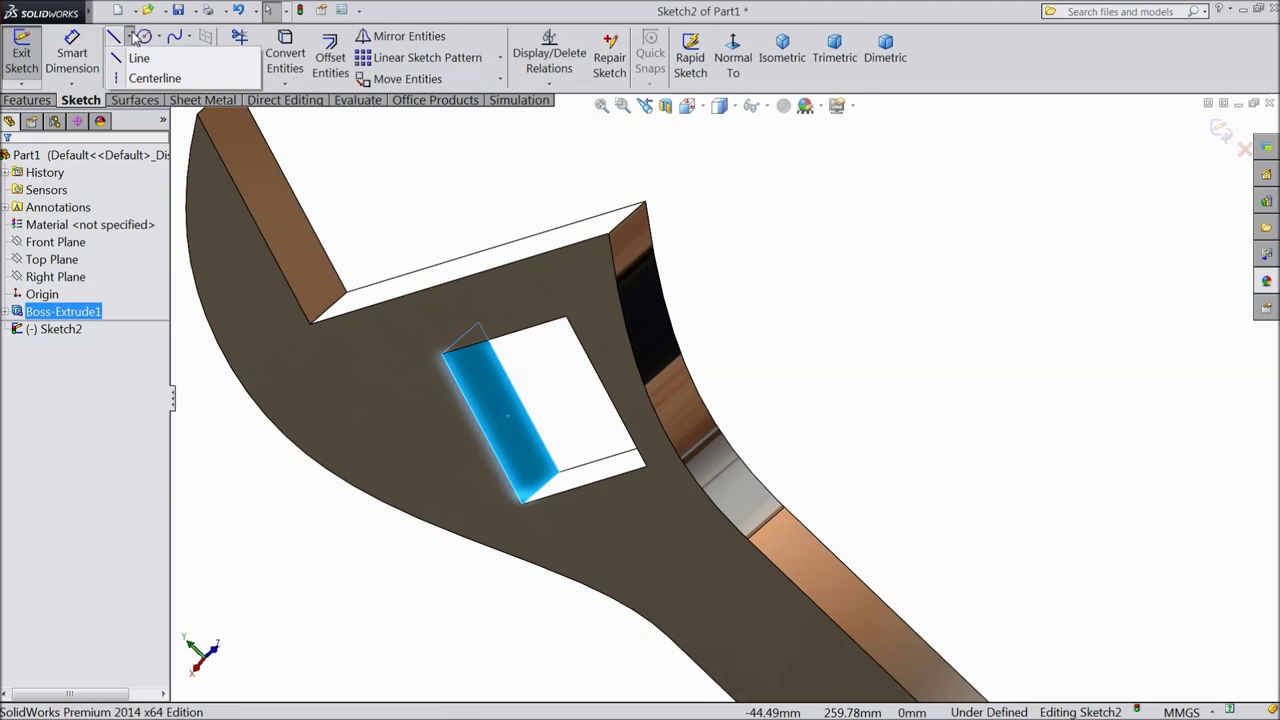
{"action": "left_click", "coordinate": [152, 78]}
{"action": "scroll", "coordinate": [565, 377], "scroll_direction": "down", "scroll_amount": 3}
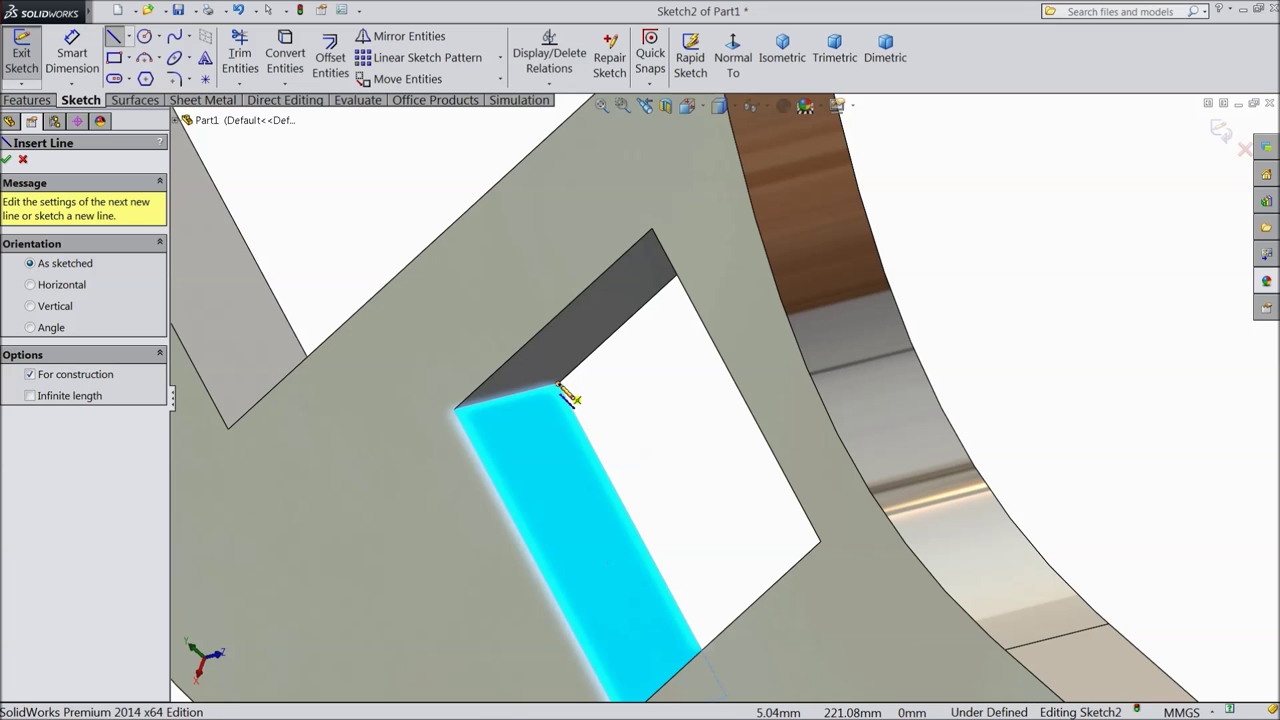
{"action": "left_click", "coordinate": [559, 385]}
{"action": "middle_click_drag", "start_coordinate": [609, 400], "coordinate": [630, 495]}
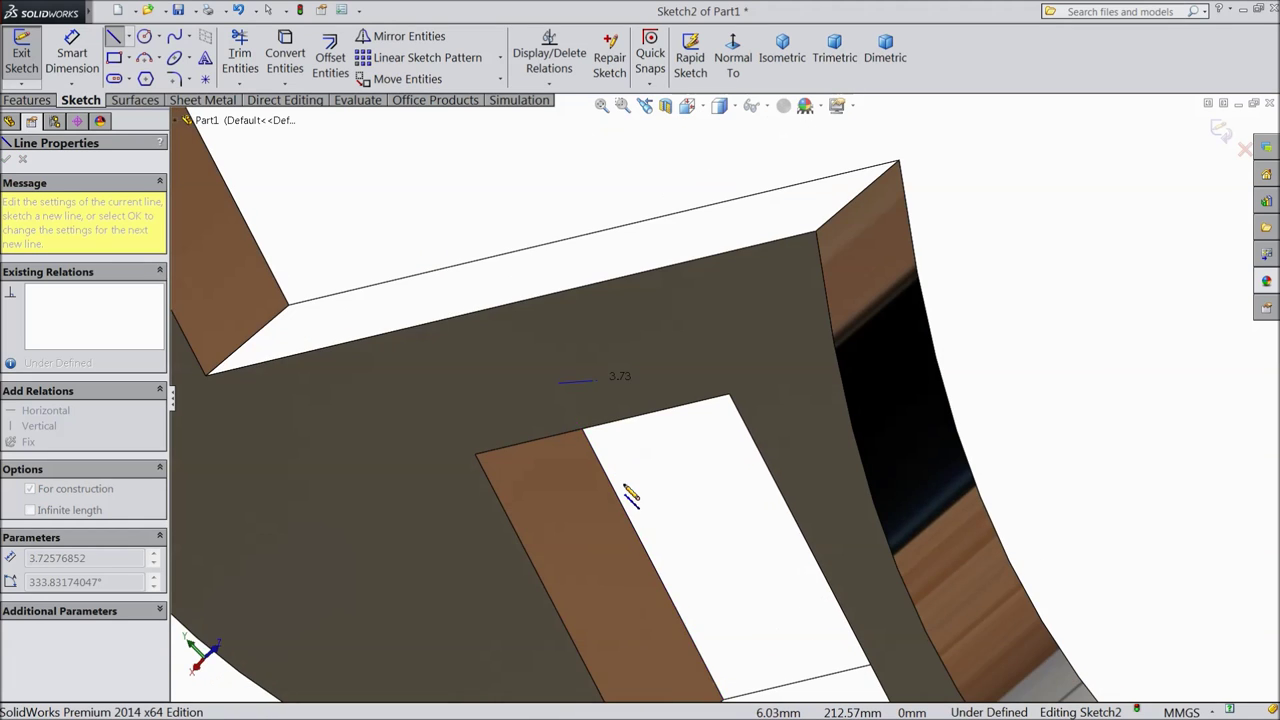
{"action": "scroll", "coordinate": [645, 505], "scroll_direction": "up", "scroll_amount": 3}
{"action": "scroll", "coordinate": [694, 605], "scroll_direction": "down", "scroll_amount": 3}
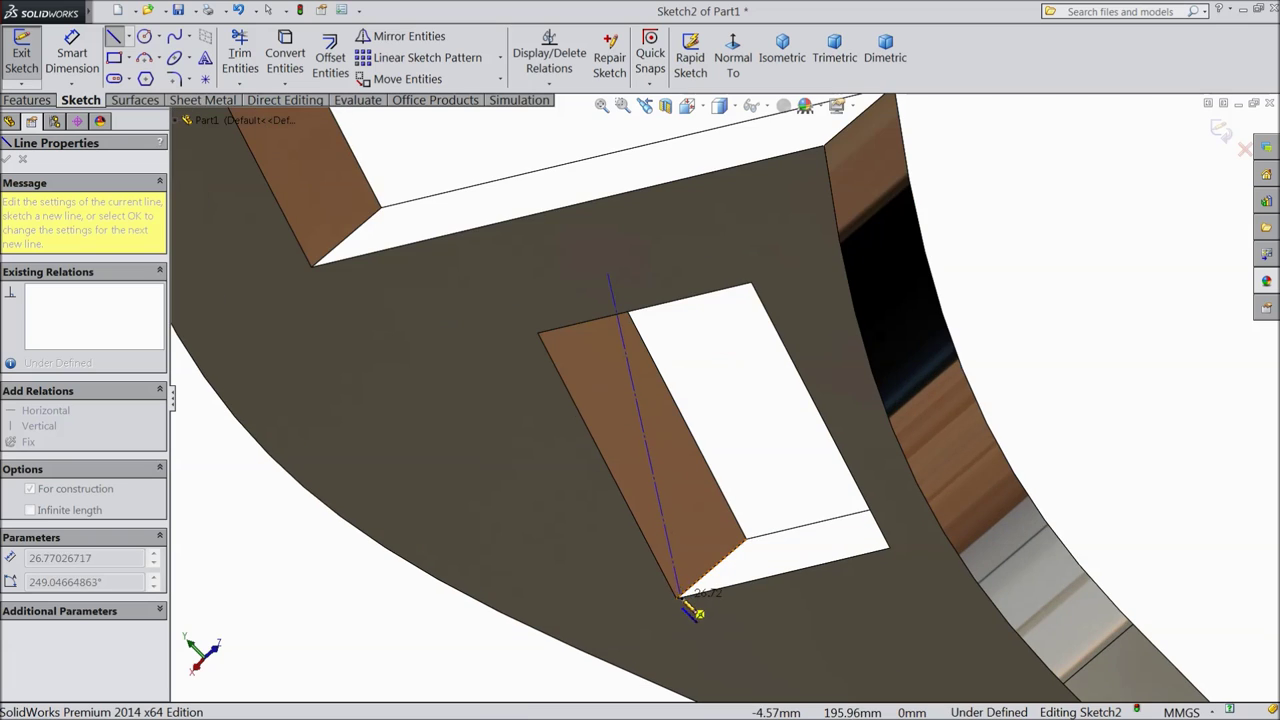
{"action": "left_click", "coordinate": [679, 603]}
{"action": "right_click", "coordinate": [724, 424]}
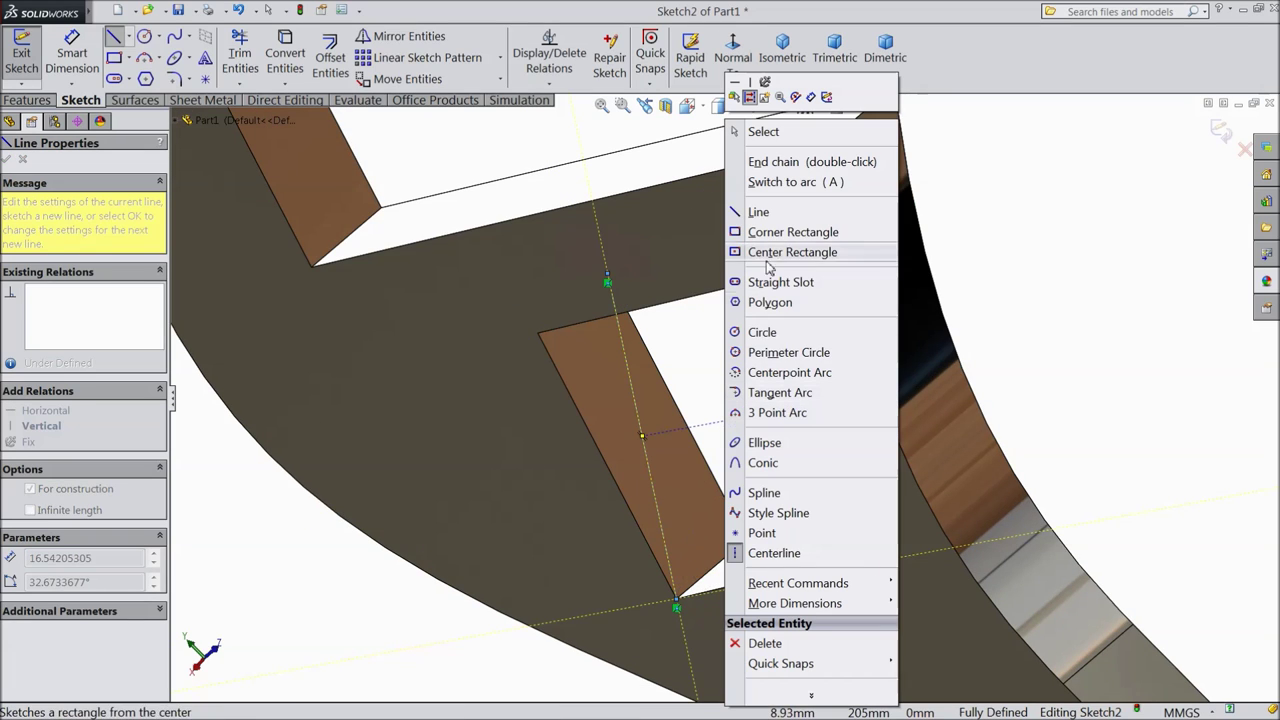
{"action": "left_click", "coordinate": [756, 131]}
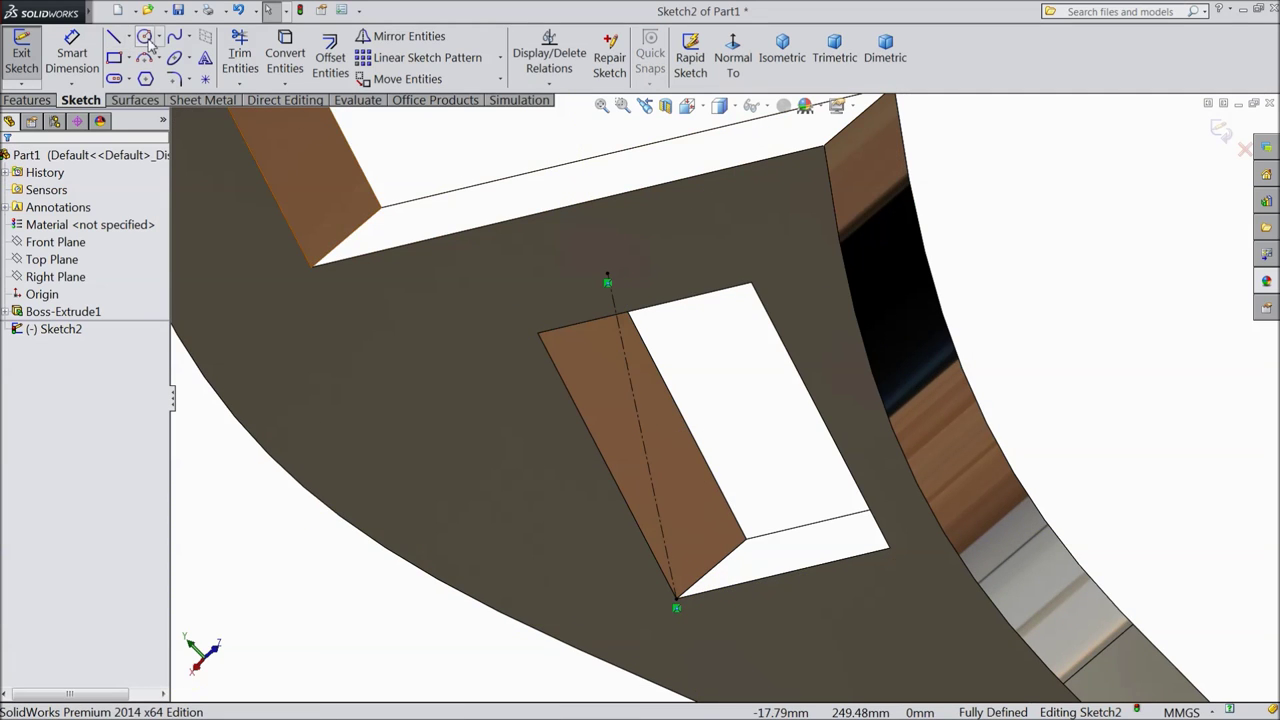
Sketch a circle about 6.6 mm in diameter centered on the midpoint of the diagonal centerline
{"action": "left_click", "coordinate": [145, 38]}
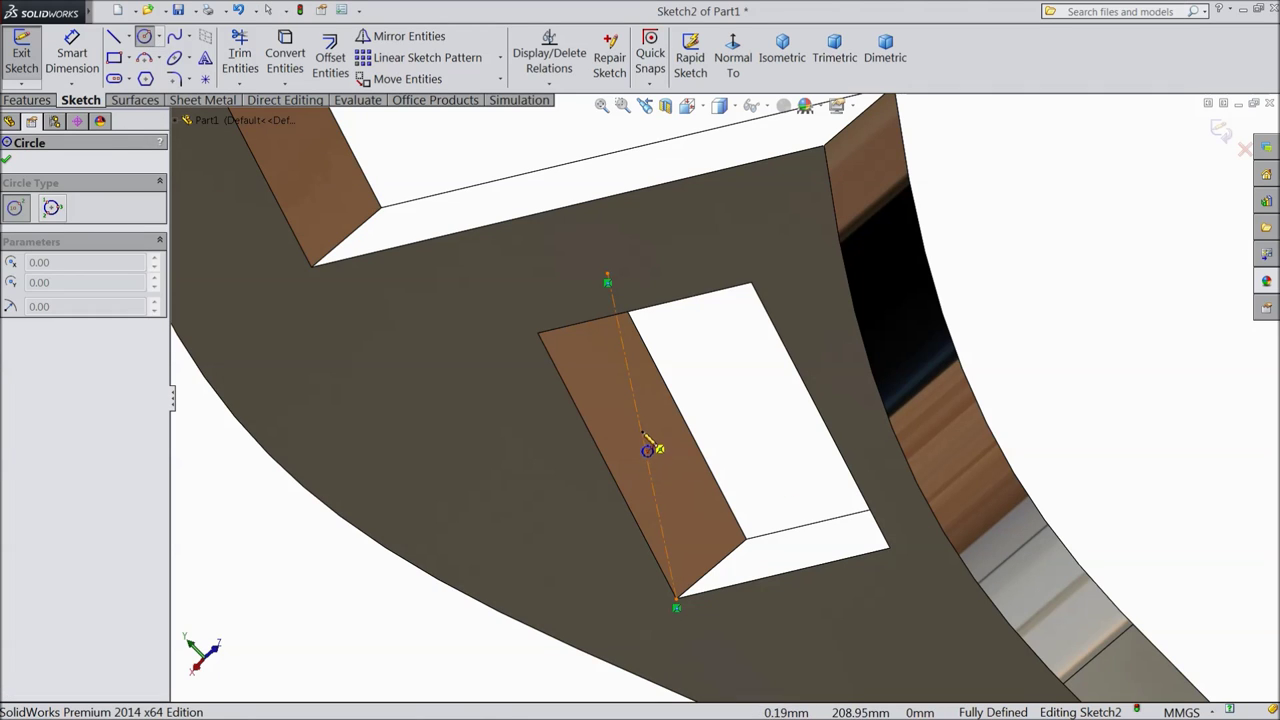
{"action": "left_click_drag", "start_coordinate": [642, 435], "coordinate": [680, 460]}
{"action": "mouse_move", "coordinate": [766, 449]}
{"action": "middle_mouse_down"}
{"action": "mouse_move", "coordinate": [769, 429]}
{"action": "mouse_move", "coordinate": [694, 429]}
{"action": "middle_mouse_up"}
{"action": "key", "text": "Escape"}
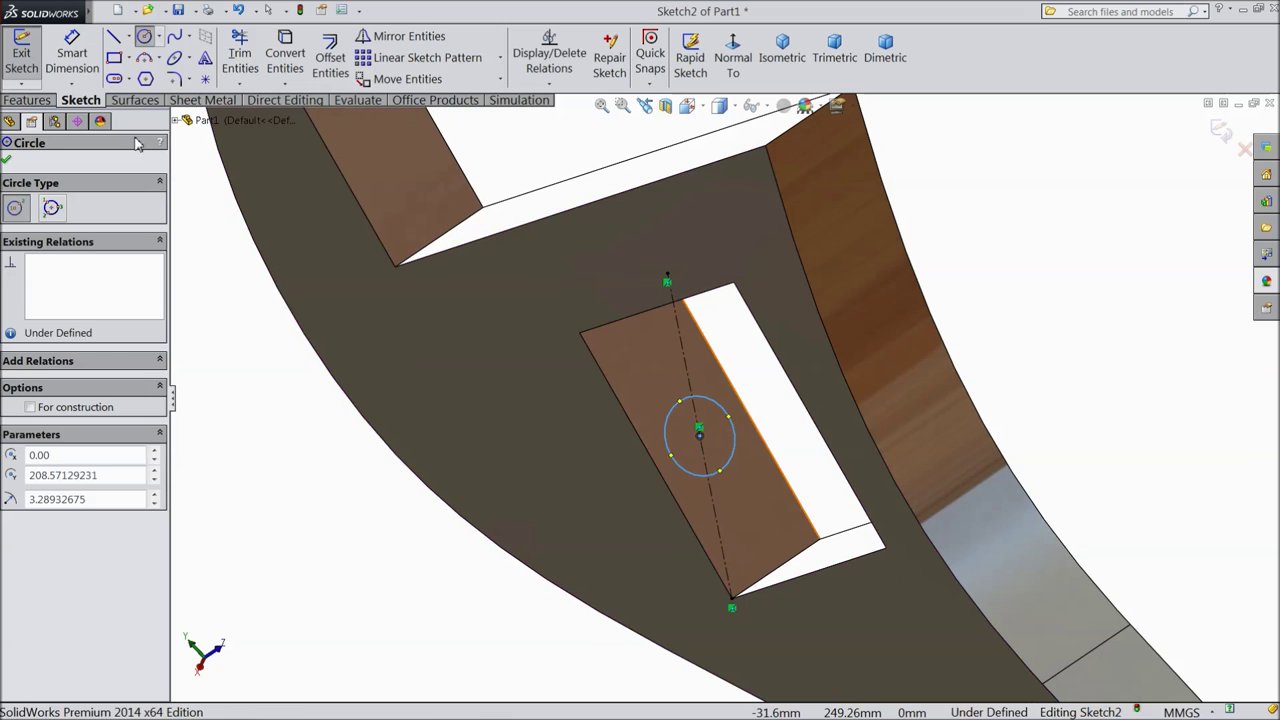
Dimension the circle's diameter as 8 mm
{"action": "key", "text": "d"}
{"action": "left_click", "coordinate": [715, 467]}
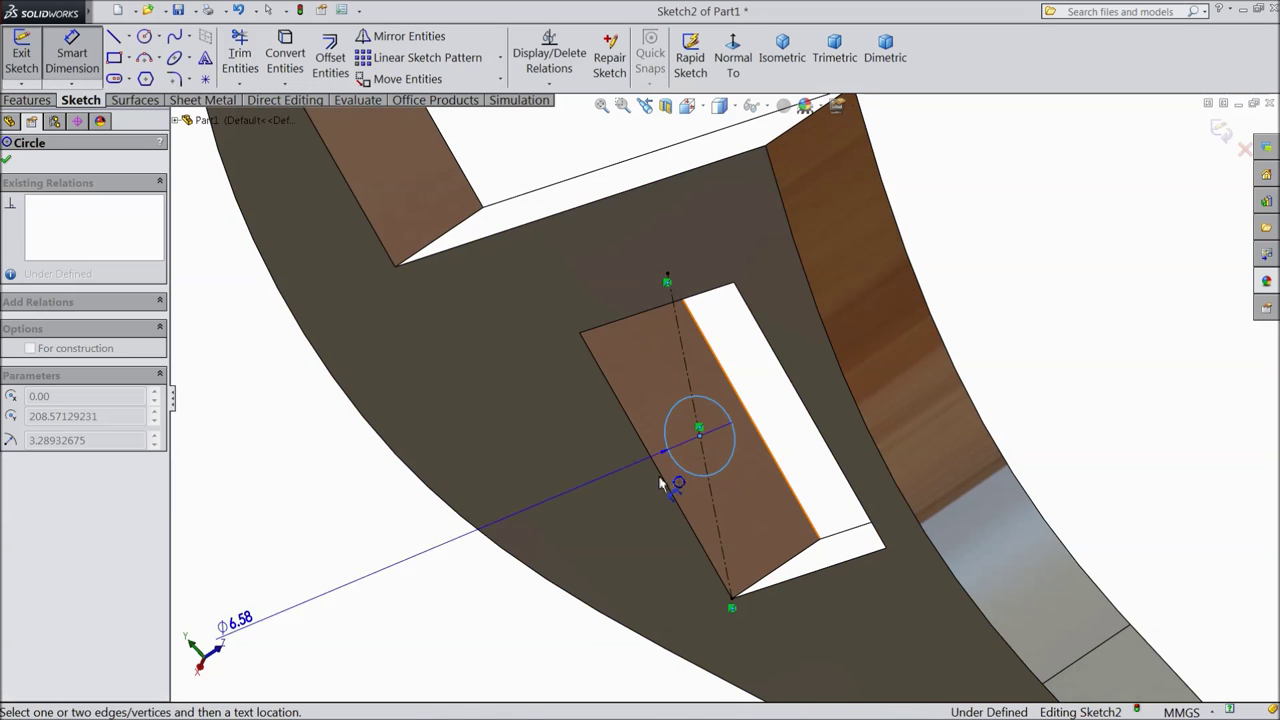
{"action": "left_click", "coordinate": [425, 560]}
{"action": "type", "text": "8"}
{"action": "left_click", "coordinate": [351, 541]}
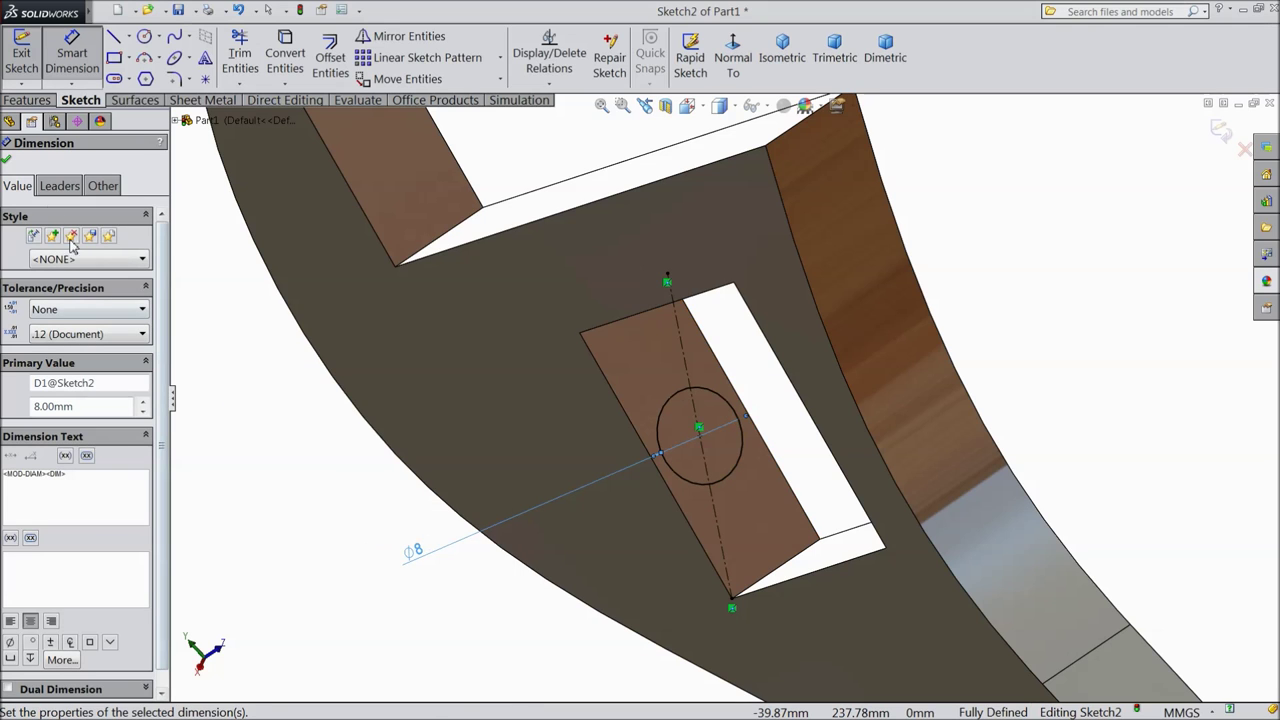
Cut-extrude the 8 mm circle with Blind depths of 5 mm in Direction 1 and 90 mm in Direction 2
{"action": "left_click", "coordinate": [30, 100]}
{"action": "left_click", "coordinate": [277, 60]}
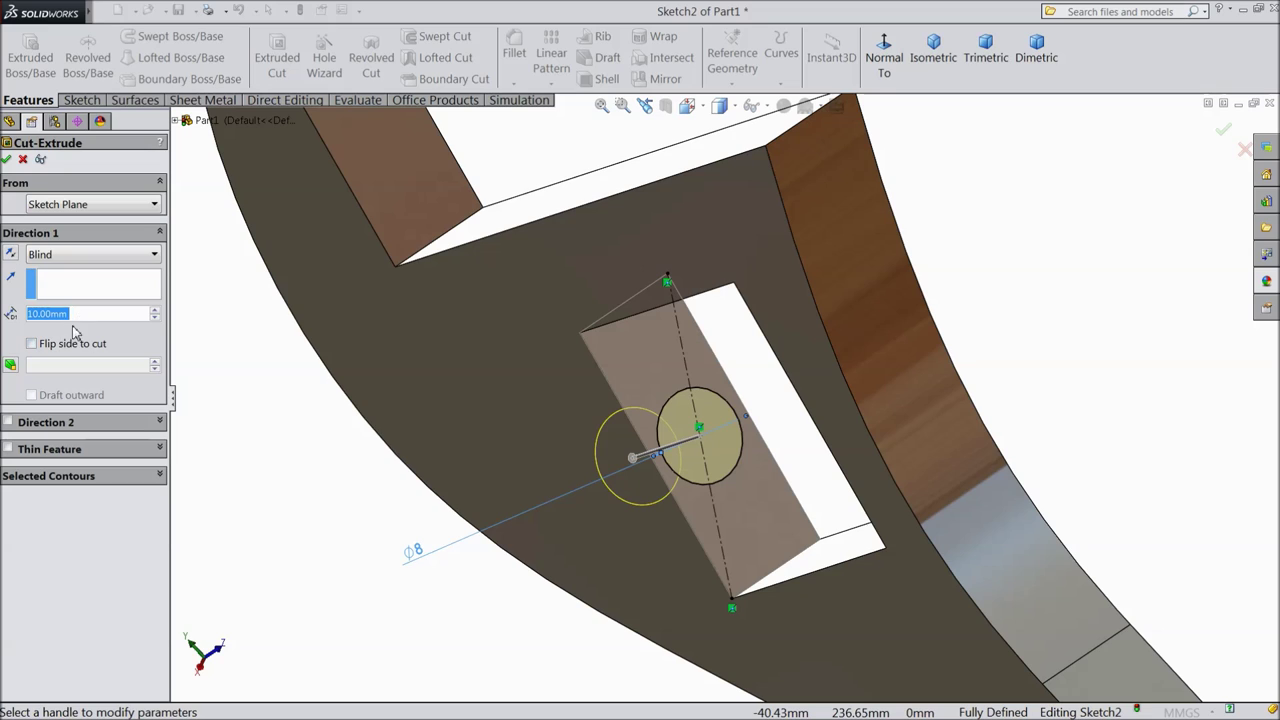
{"action": "type", "text": "5"}
{"action": "key", "text": "Return"}
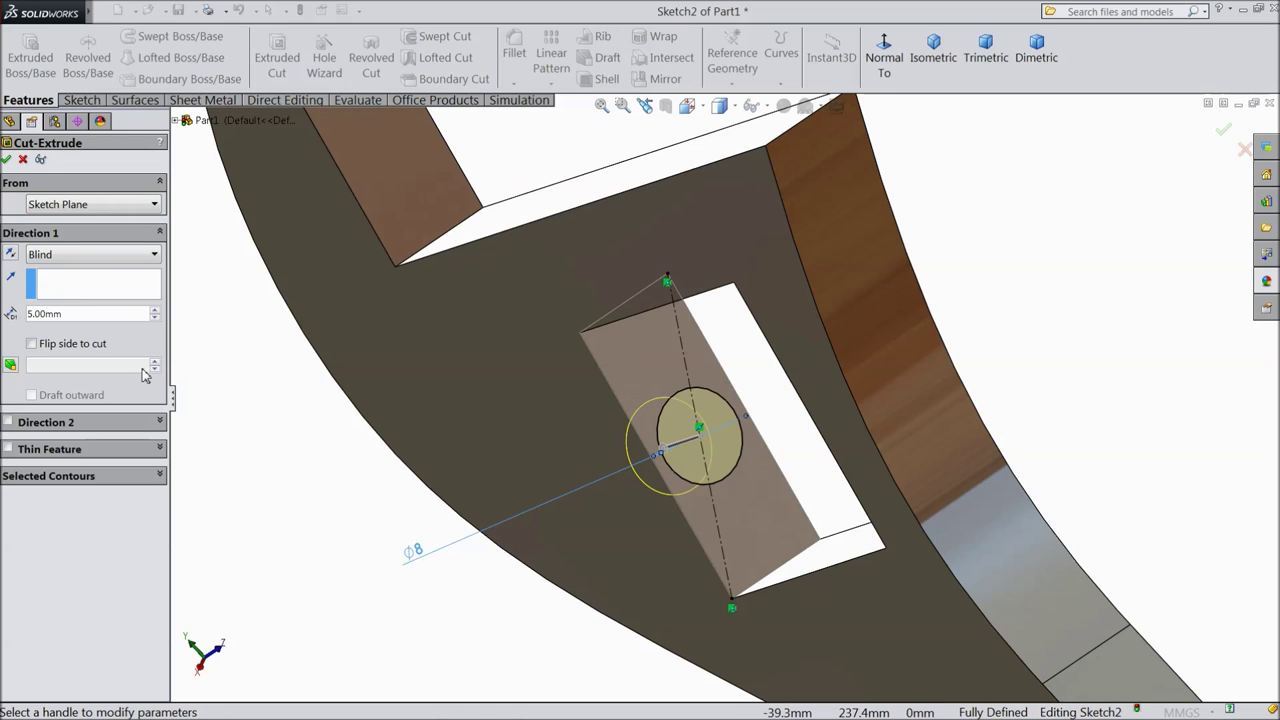
{"action": "left_click", "coordinate": [8, 423]}
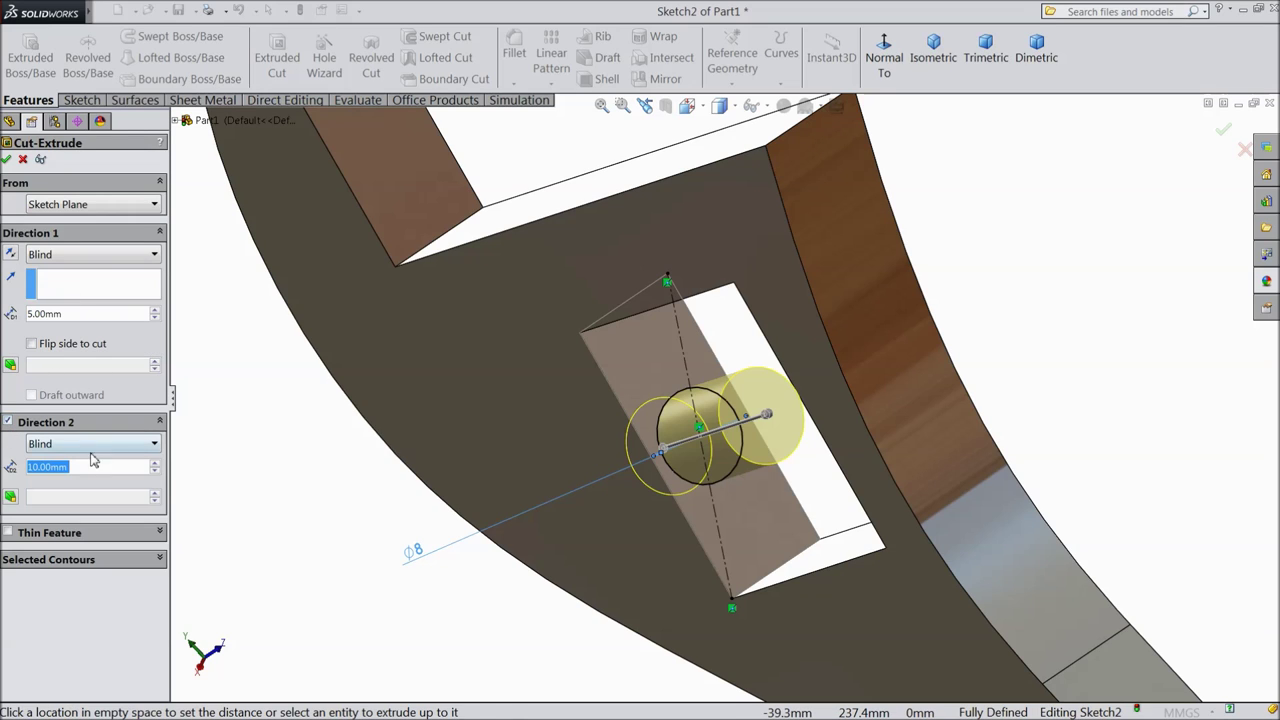
{"action": "left_click", "coordinate": [155, 464]}
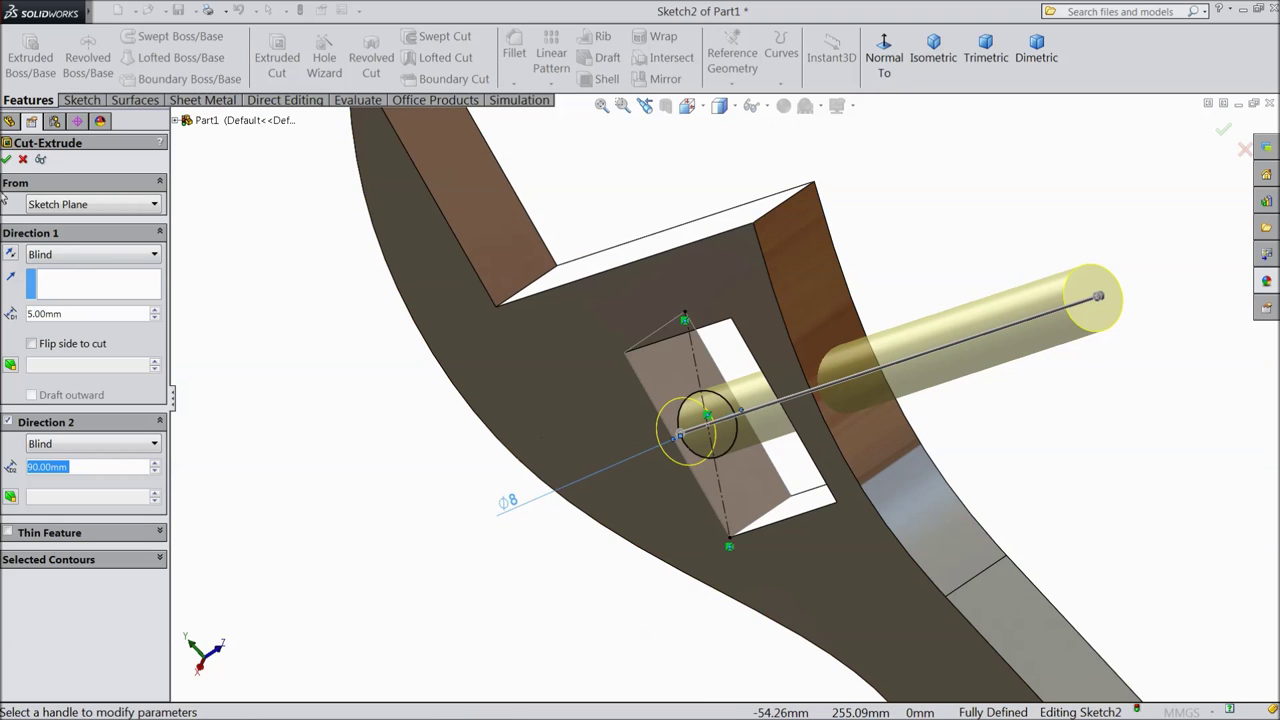
{"action": "left_click", "coordinate": [7, 160]}
Start a sketch on the fixed jaw's flat inner face and view it normal to the sketch plane
{"action": "middle_click_drag", "start_coordinate": [366, 409], "coordinate": [400, 434]}
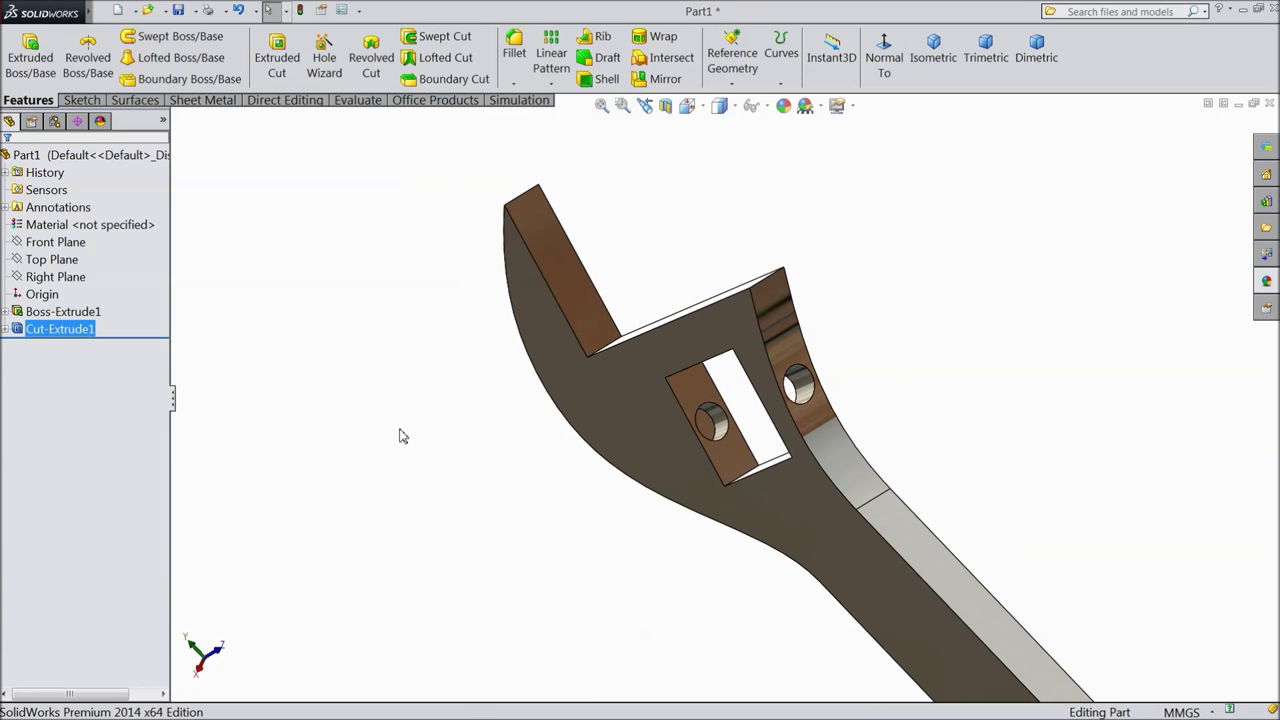
{"action": "left_click", "coordinate": [590, 326]}
{"action": "left_click", "coordinate": [643, 279]}
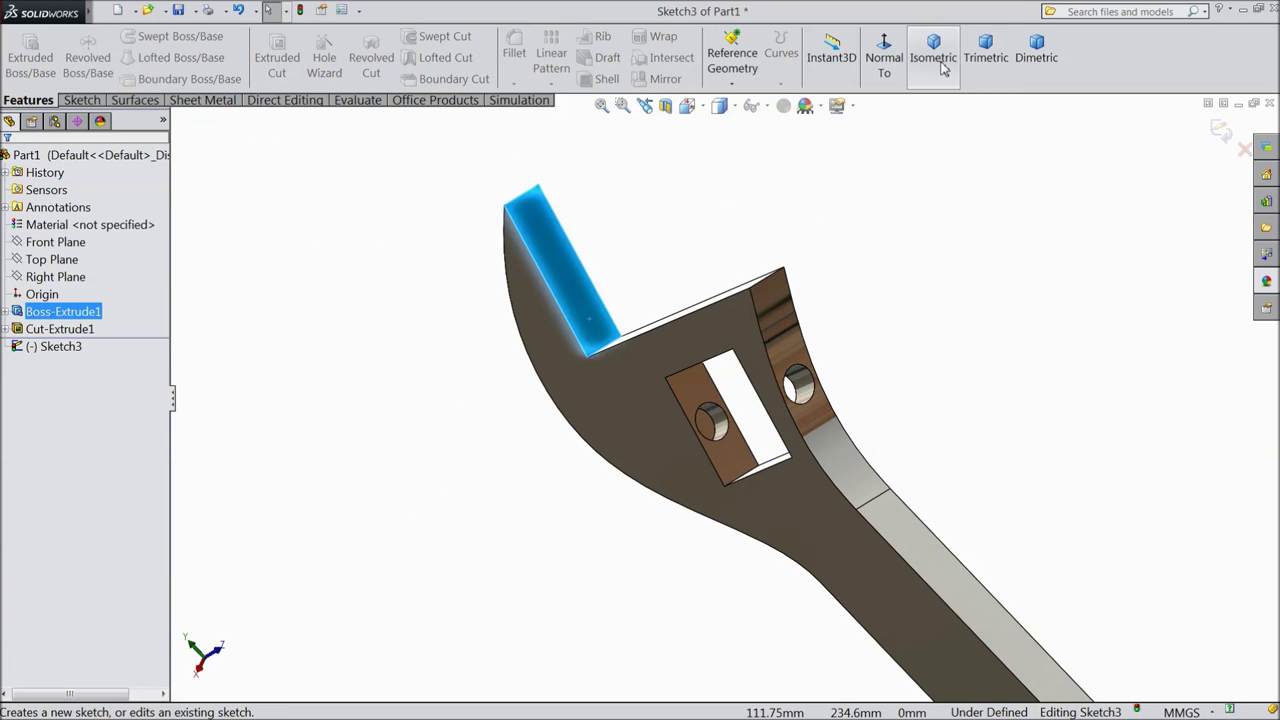
{"action": "left_click", "coordinate": [885, 62]}
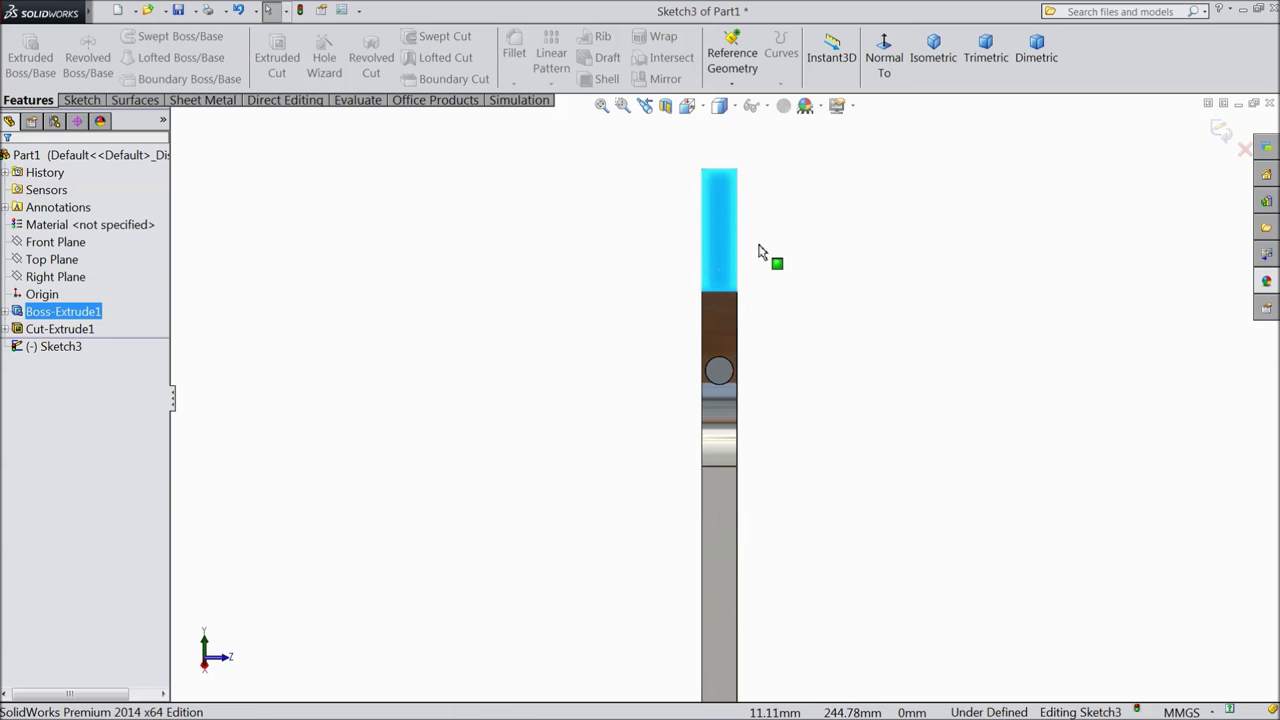
Draw a short vertical centerline about 1.2 mm long down from the midpoint of the jaw face's upper edge
{"action": "left_click", "coordinate": [80, 101]}
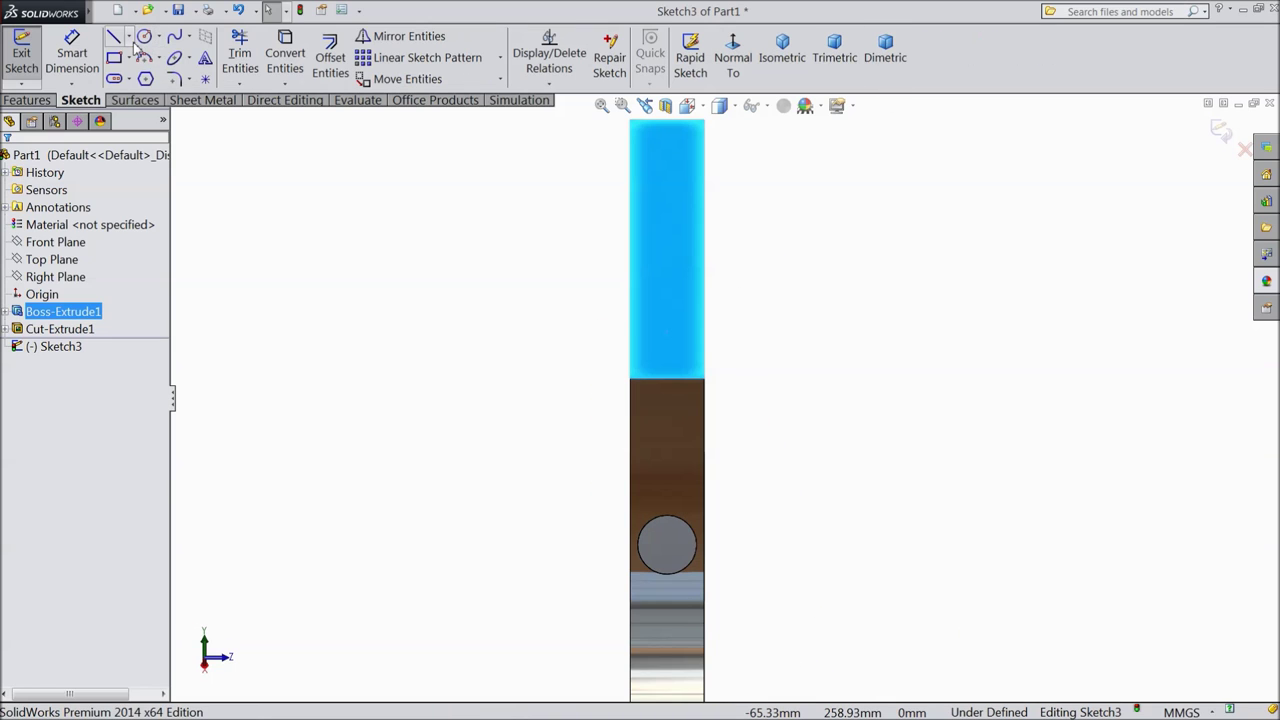
{"action": "left_click", "coordinate": [129, 37]}
{"action": "left_click", "coordinate": [145, 78]}
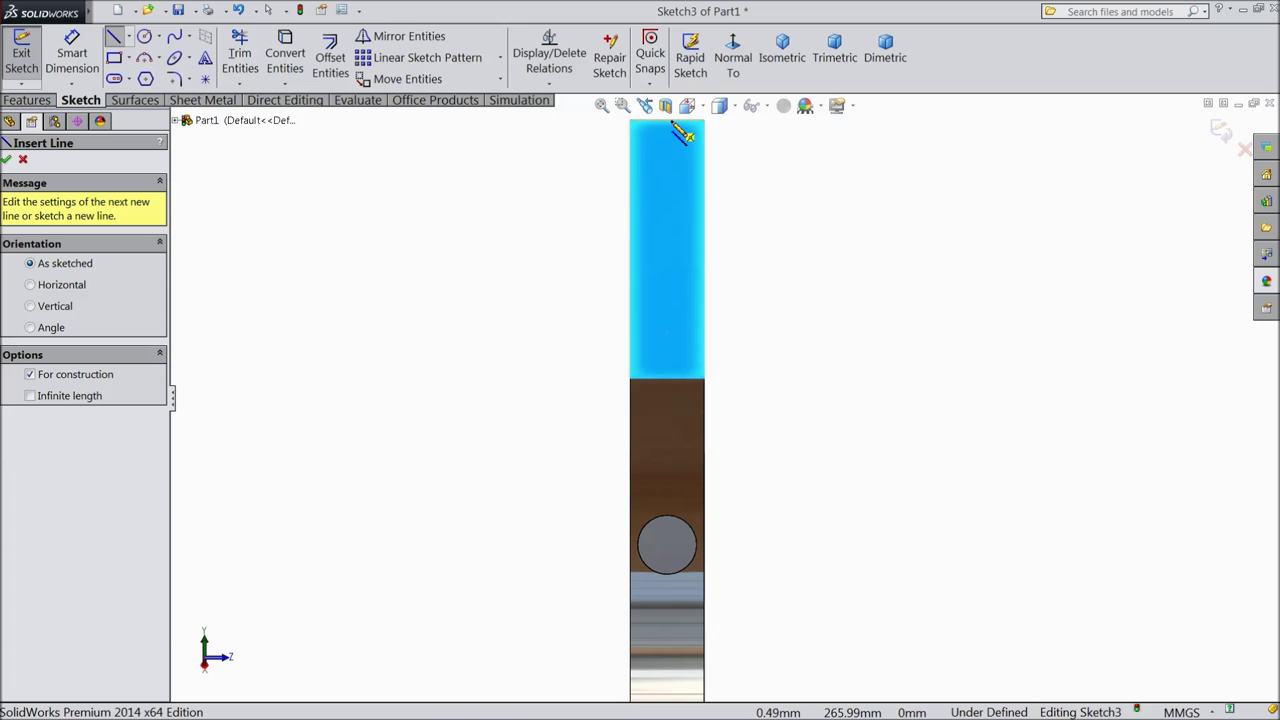
{"action": "left_click", "coordinate": [667, 123]}
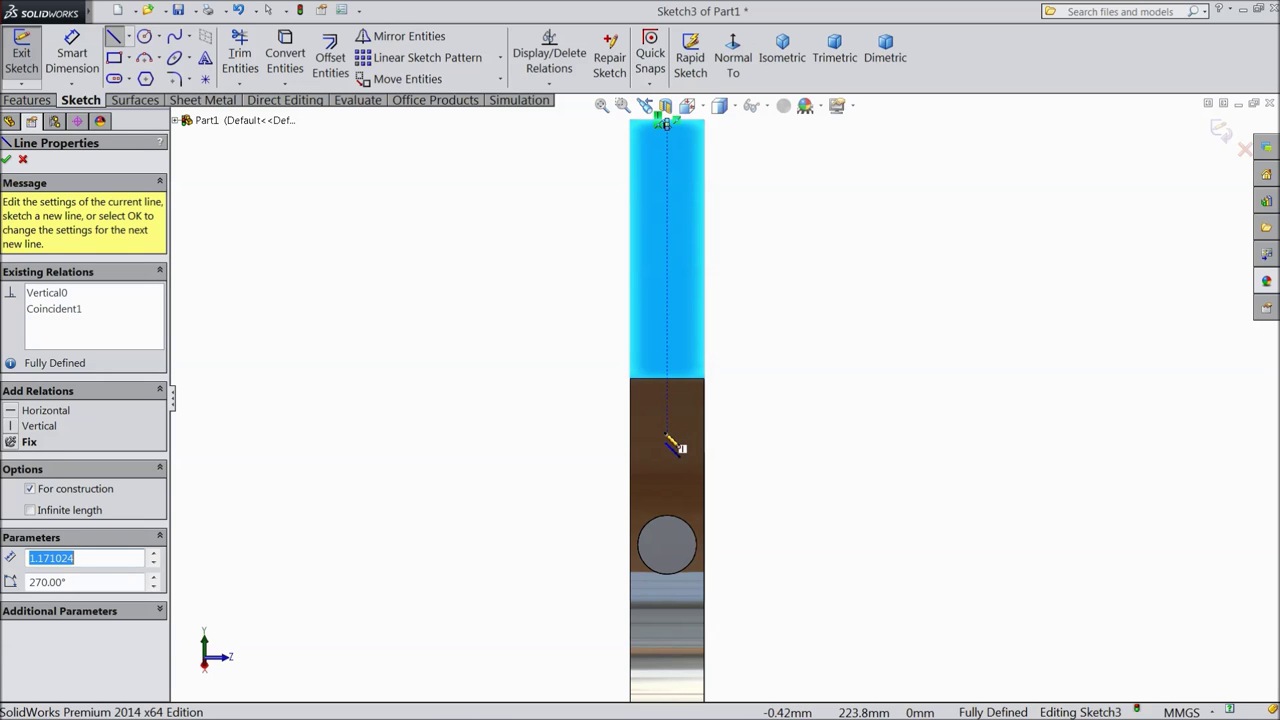
{"action": "right_click", "coordinate": [783, 400]}
{"action": "left_click", "coordinate": [822, 132]}
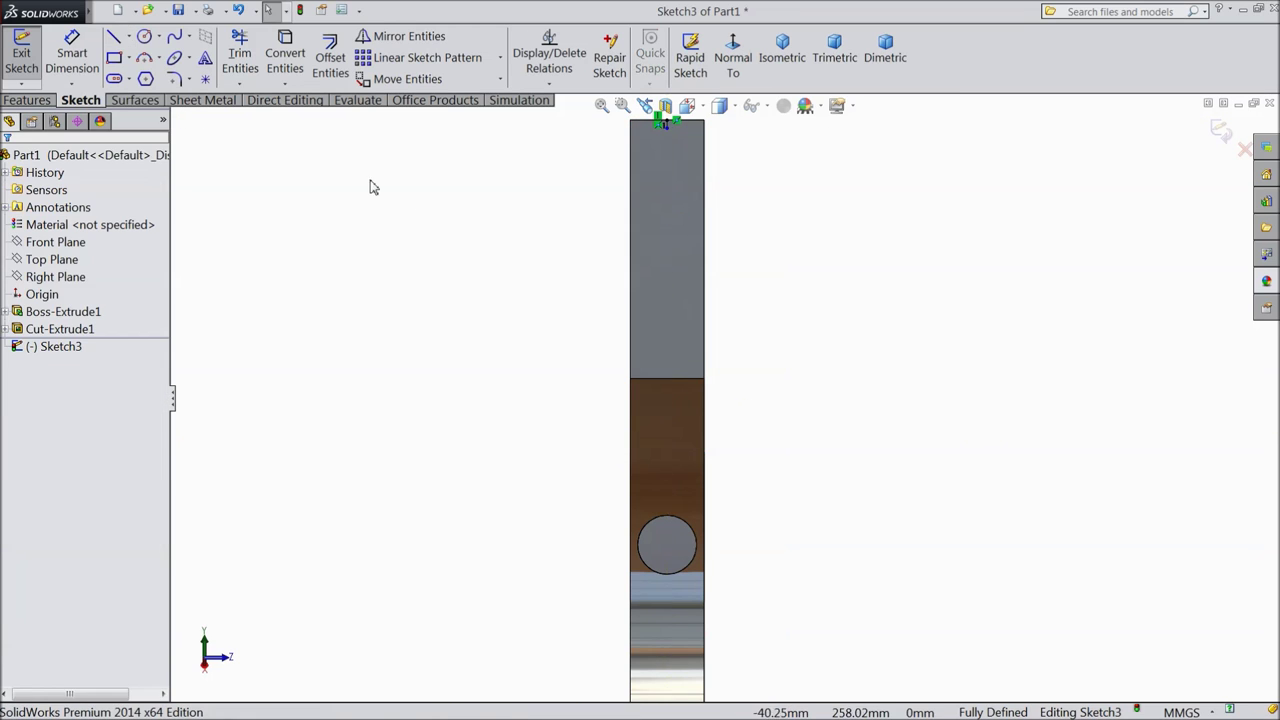
Draw a vertical centerline about 43 mm long down from the midpoint of the jaw face's upper edge
{"action": "left_click", "coordinate": [128, 37]}
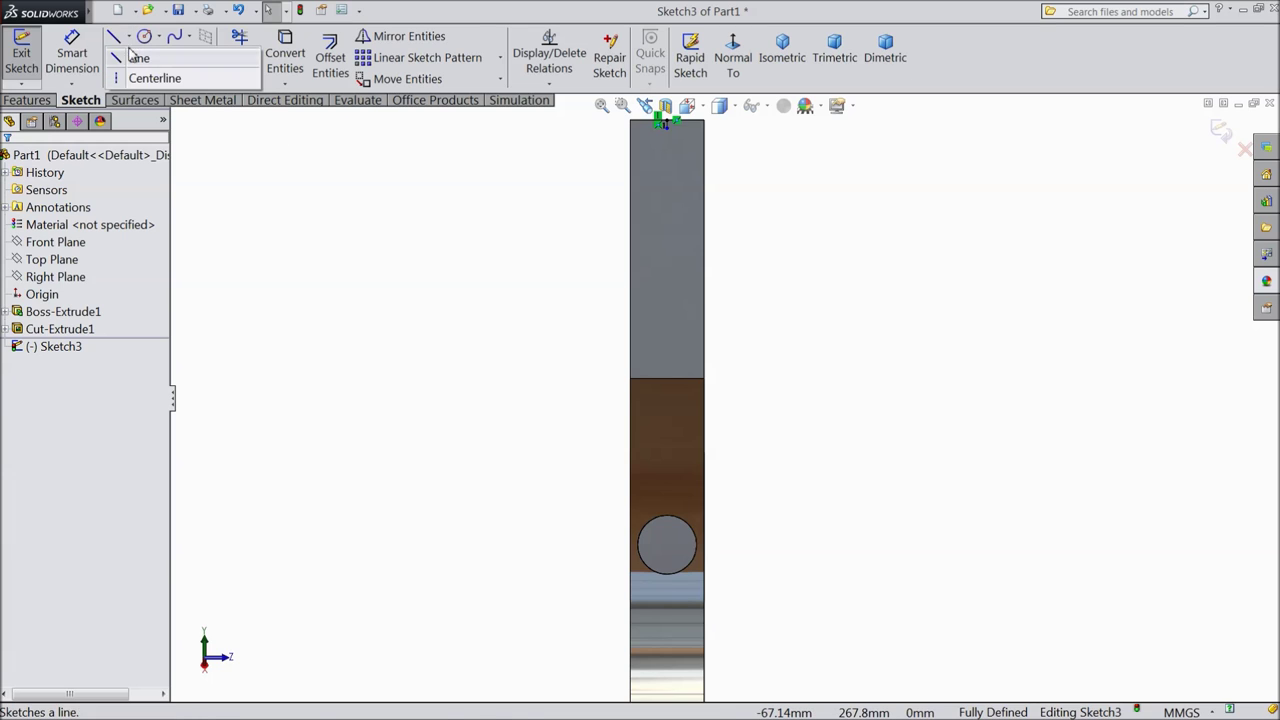
{"action": "left_click", "coordinate": [150, 76]}
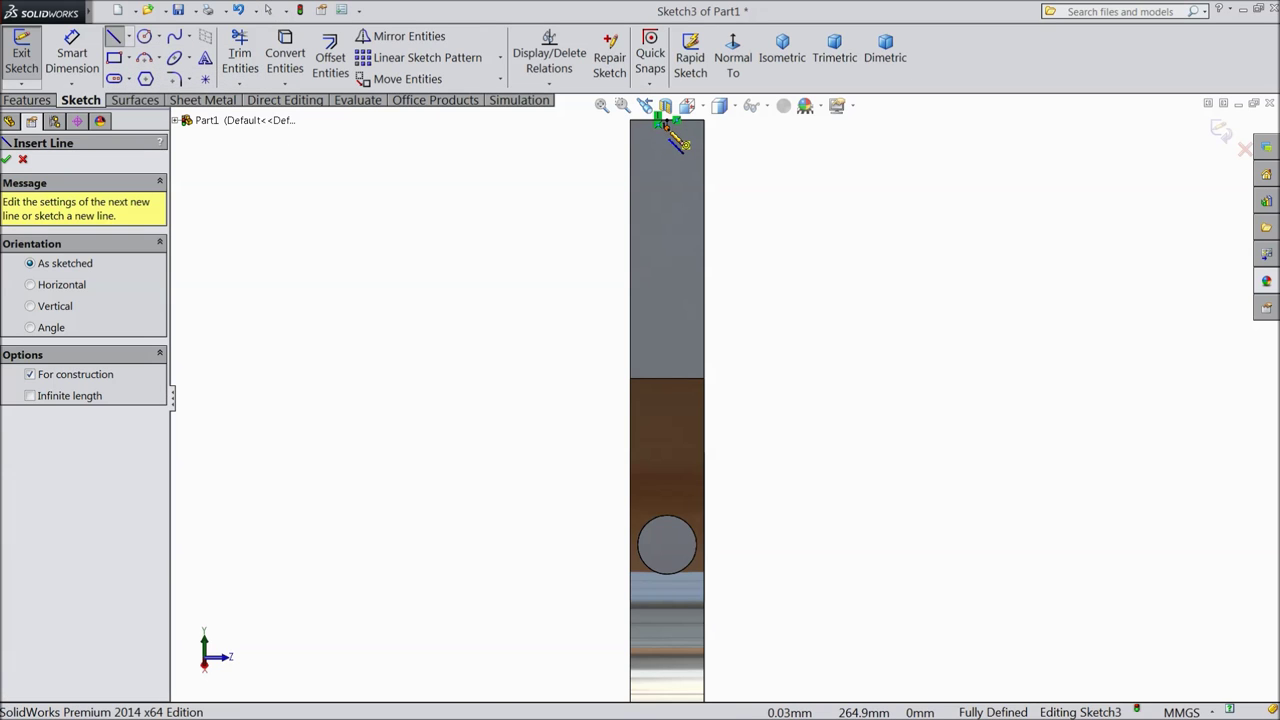
{"action": "left_click", "coordinate": [665, 122]}
{"action": "left_click", "coordinate": [667, 445]}
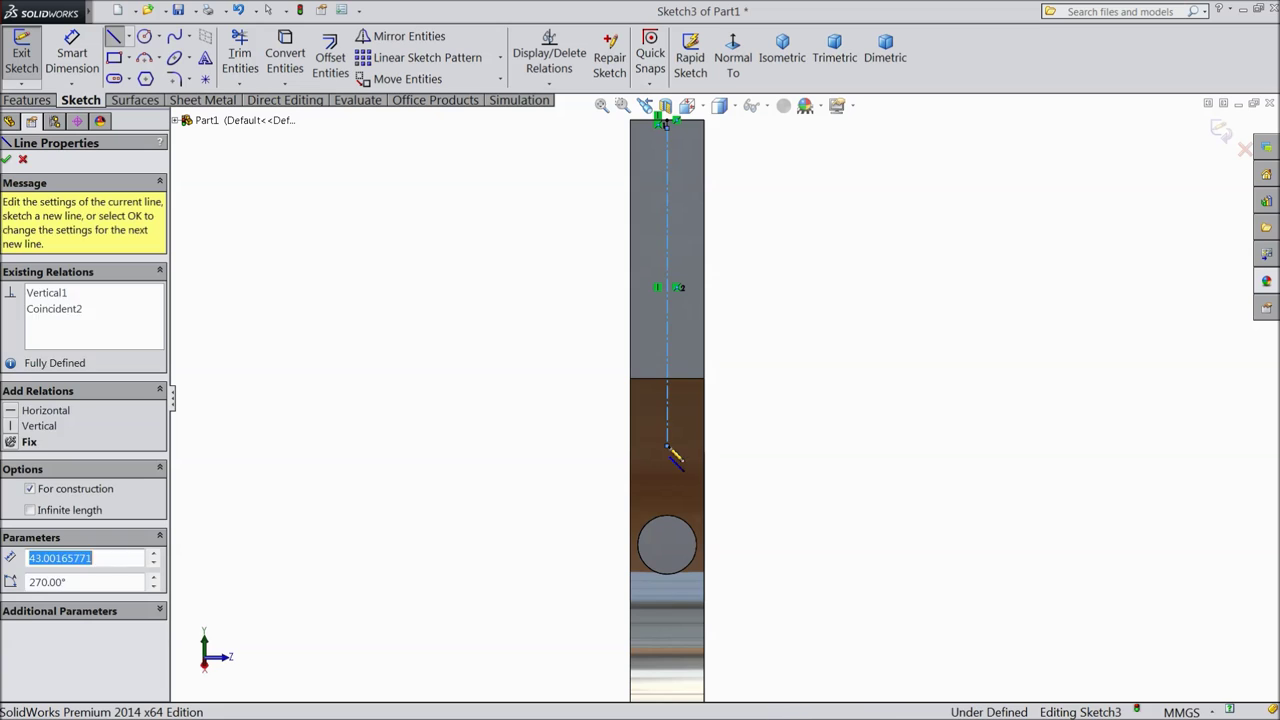
{"action": "right_click", "coordinate": [752, 120]}
{"action": "left_click", "coordinate": [785, 132]}
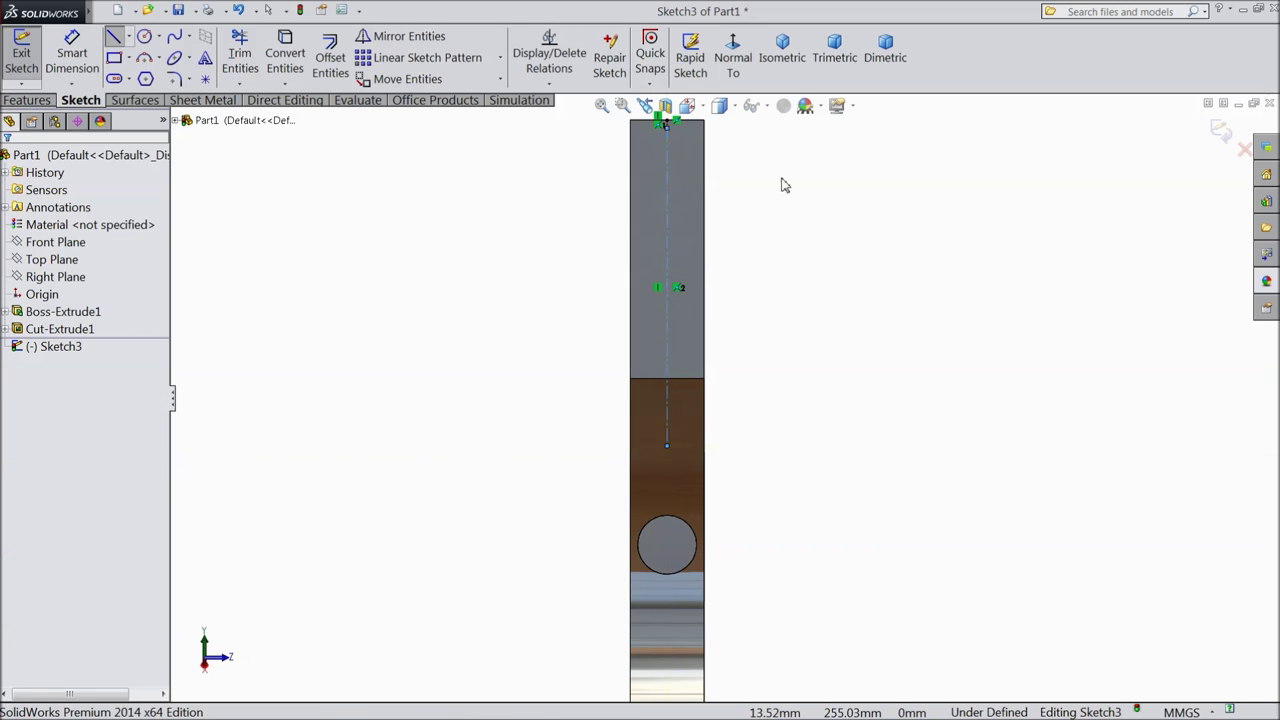
Sketch a circle about 9.8 mm in diameter centred on the long centerline's lower endpoint
{"action": "scroll", "coordinate": [685, 378], "scroll_direction": "down", "scroll_amount": 2}
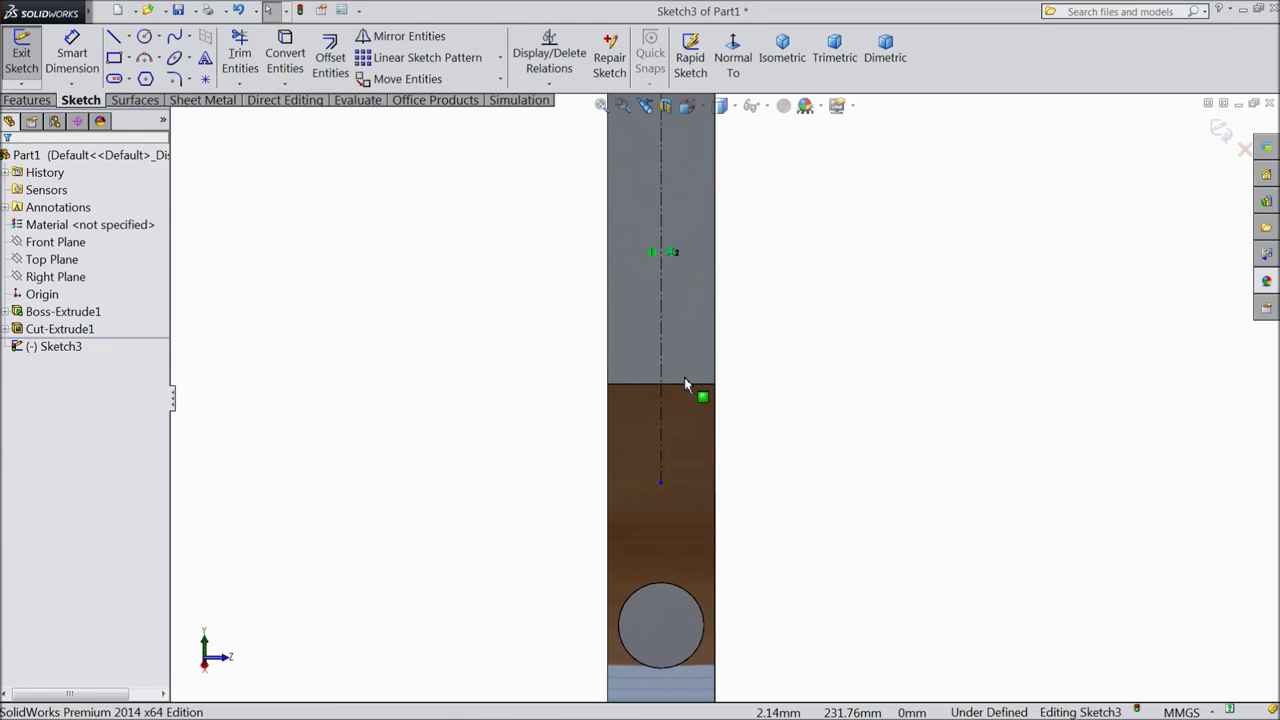
{"action": "left_click", "coordinate": [144, 36]}
{"action": "left_click", "coordinate": [660, 484]}
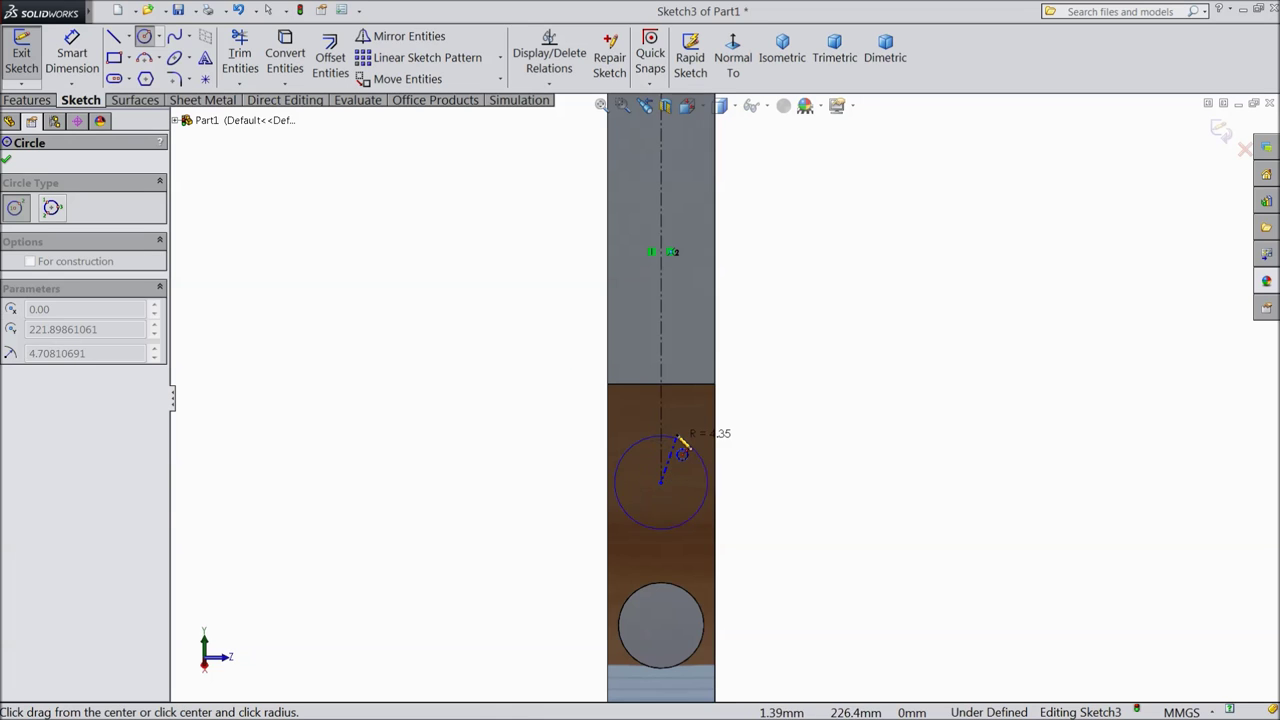
{"action": "left_click", "coordinate": [686, 436]}
Dimension the new circle's diameter as 8 mm
{"action": "left_click", "coordinate": [72, 55]}
{"action": "left_click", "coordinate": [662, 432]}
{"action": "left_click", "coordinate": [830, 497]}
{"action": "type", "text": "8"}
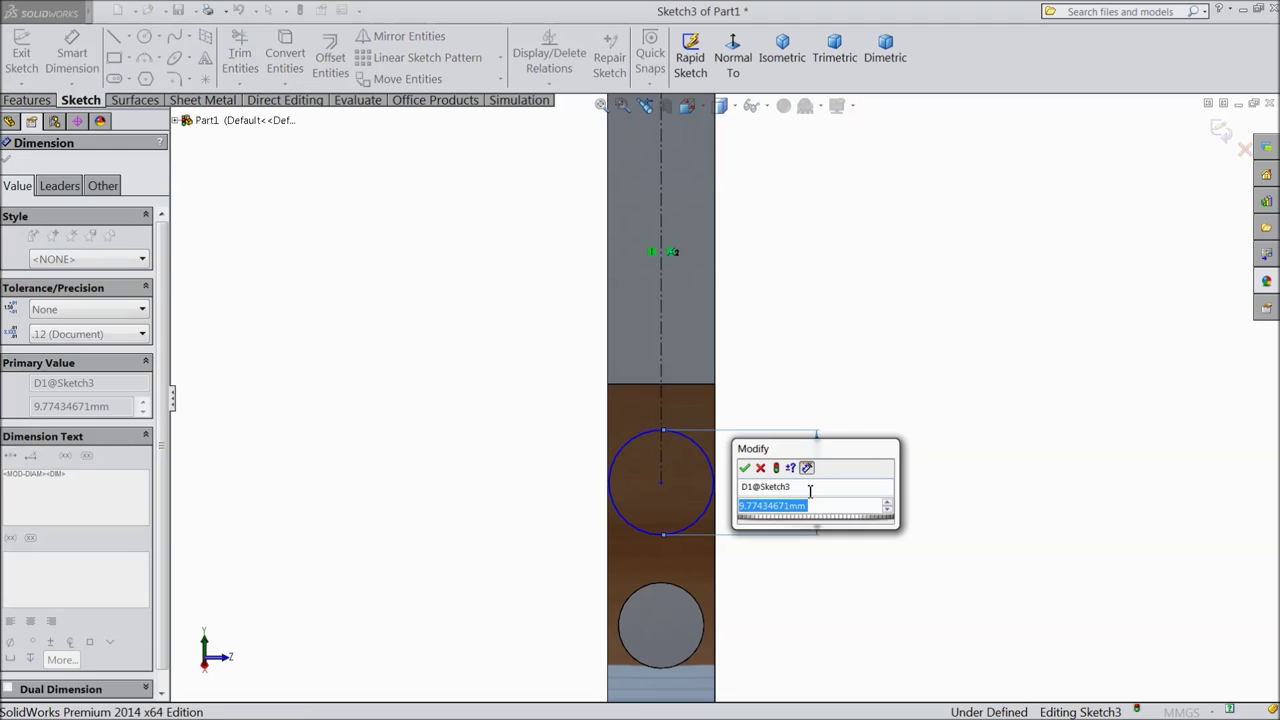
{"action": "left_click", "coordinate": [747, 469]}
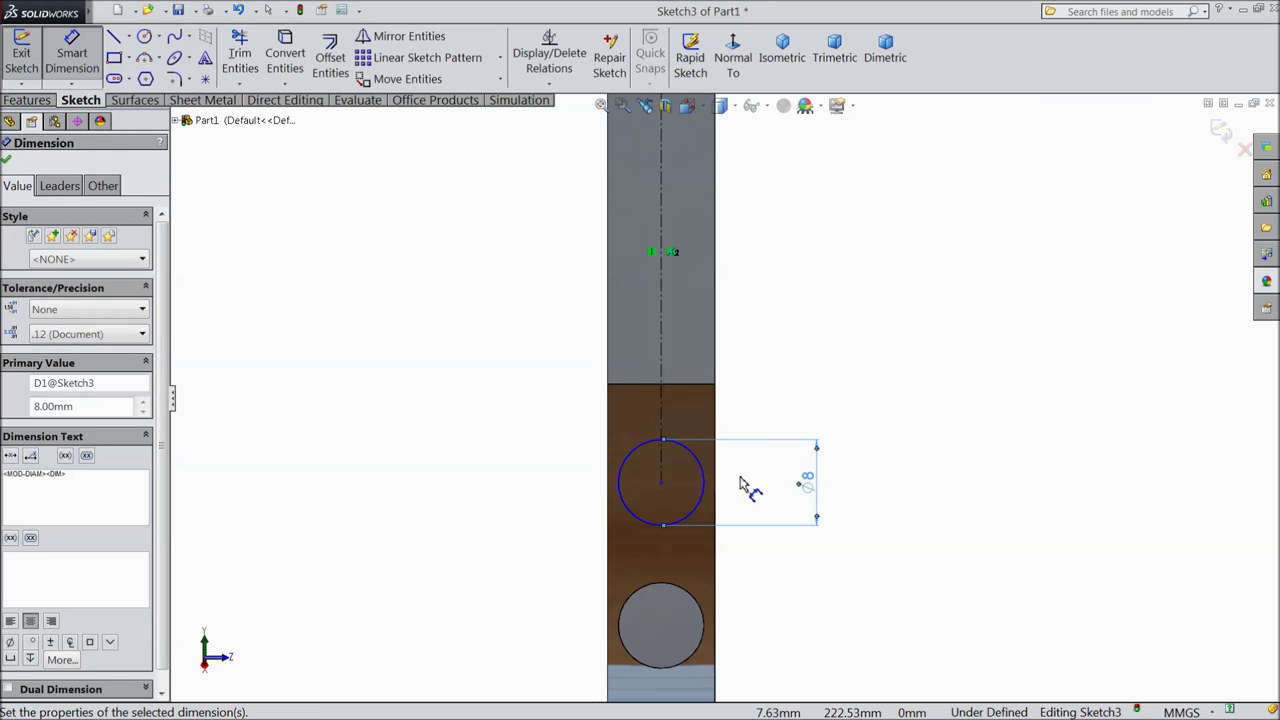
{"action": "left_click", "coordinate": [6, 163]}
Sketch a corner rectangle about 5.5 mm wide and 15.5 mm high across the centerline, its lower end overlapping the circle
{"action": "left_click", "coordinate": [115, 59]}
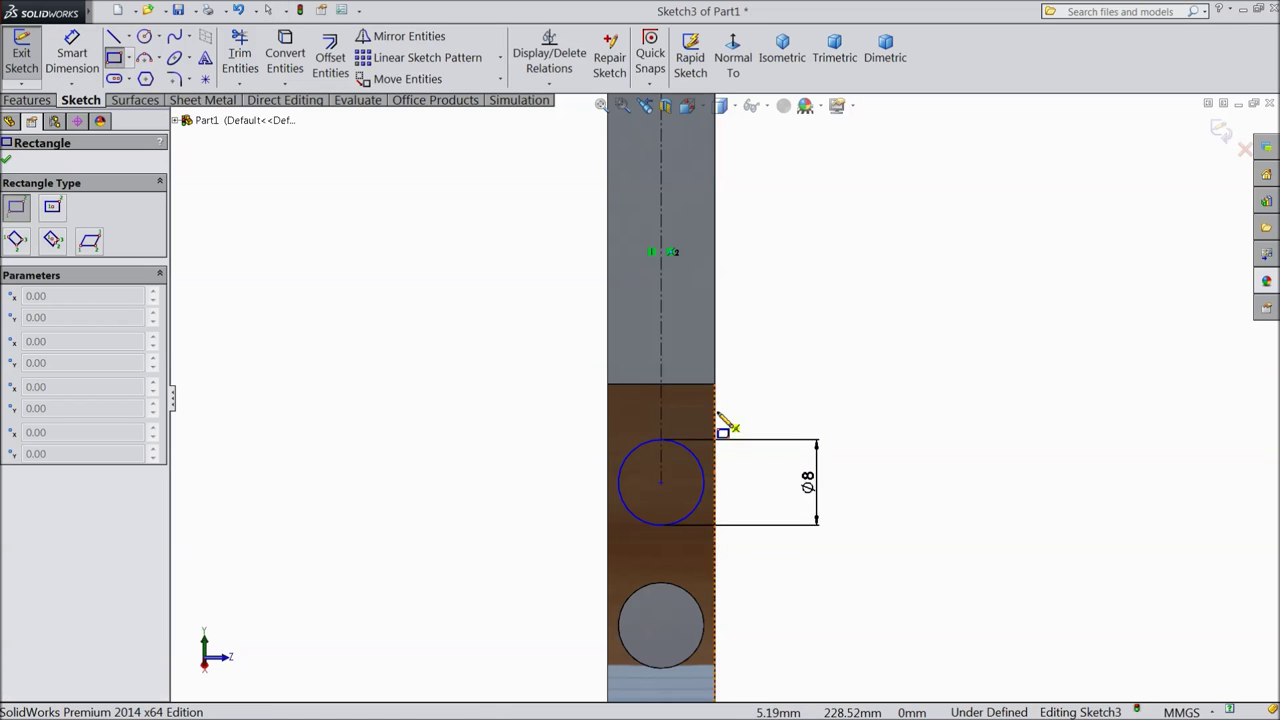
{"action": "scroll", "coordinate": [715, 420], "scroll_direction": "down", "scroll_amount": 3}
{"action": "left_click", "coordinate": [571, 215]}
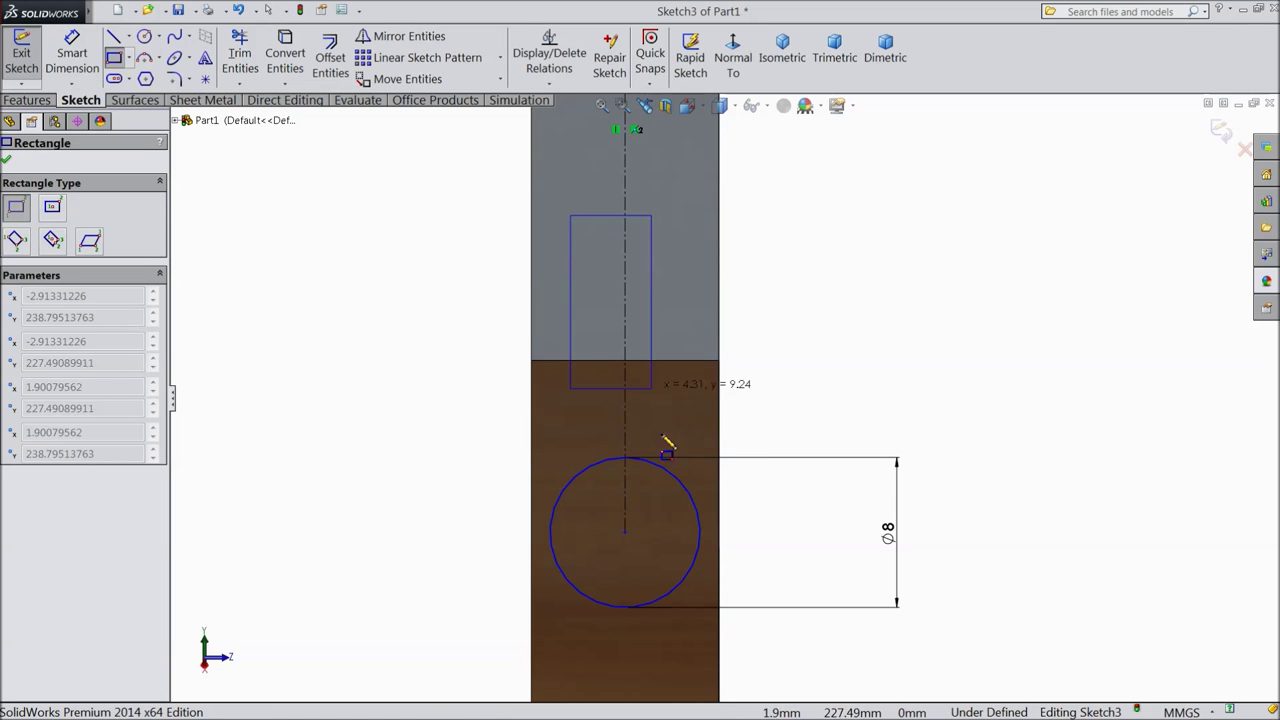
{"action": "left_click", "coordinate": [673, 507]}
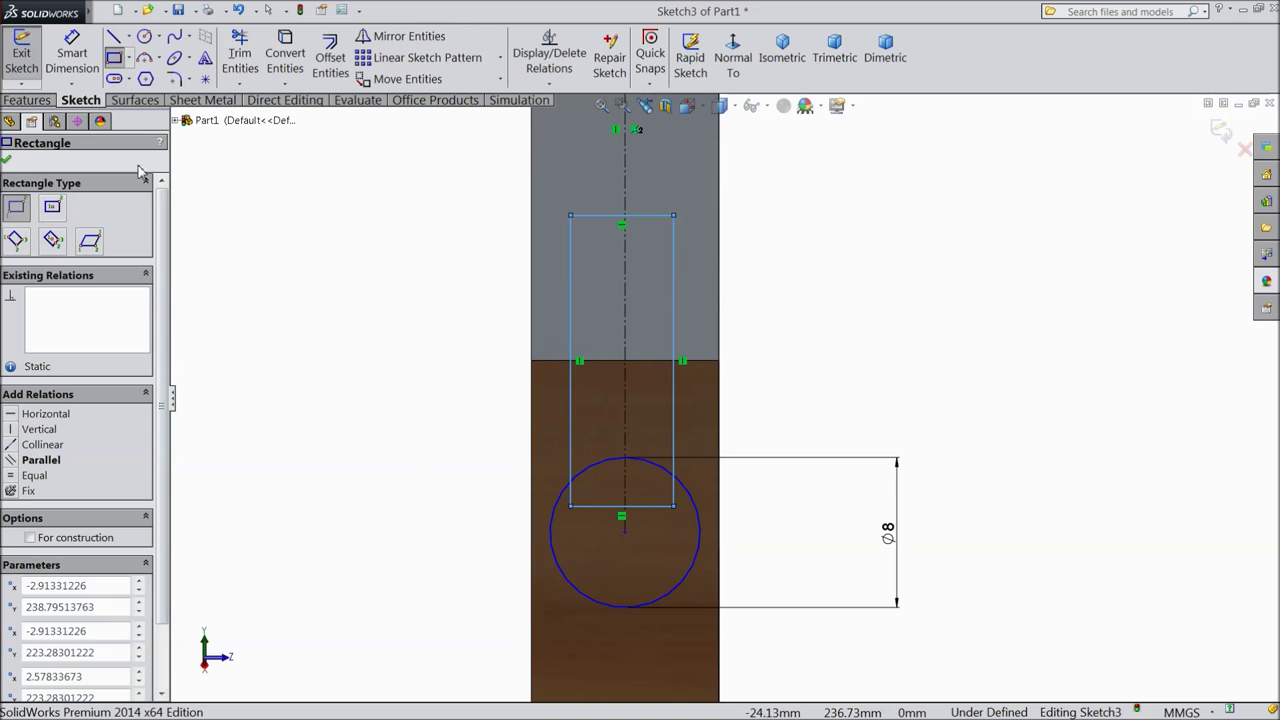
Dimension the rectangle's width as 5 mm
{"action": "left_click", "coordinate": [72, 52]}
{"action": "left_click", "coordinate": [614, 215]}
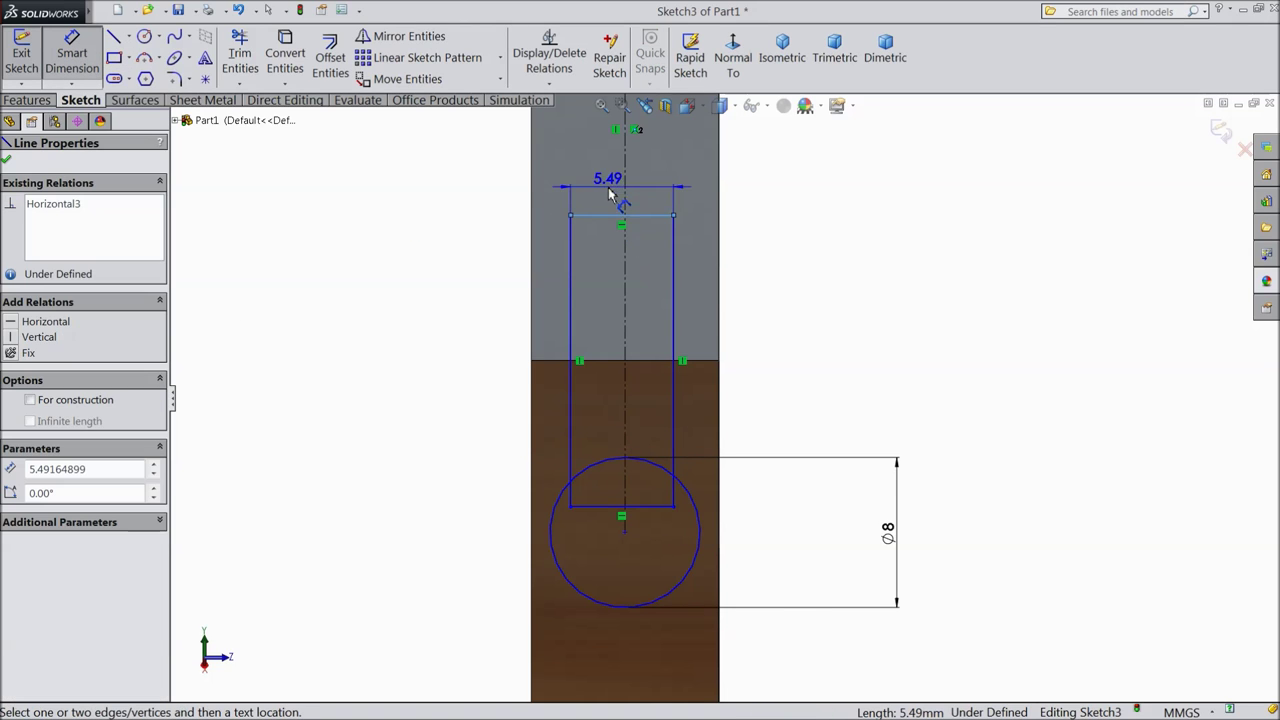
{"action": "left_click", "coordinate": [475, 214]}
{"action": "type", "text": "5"}
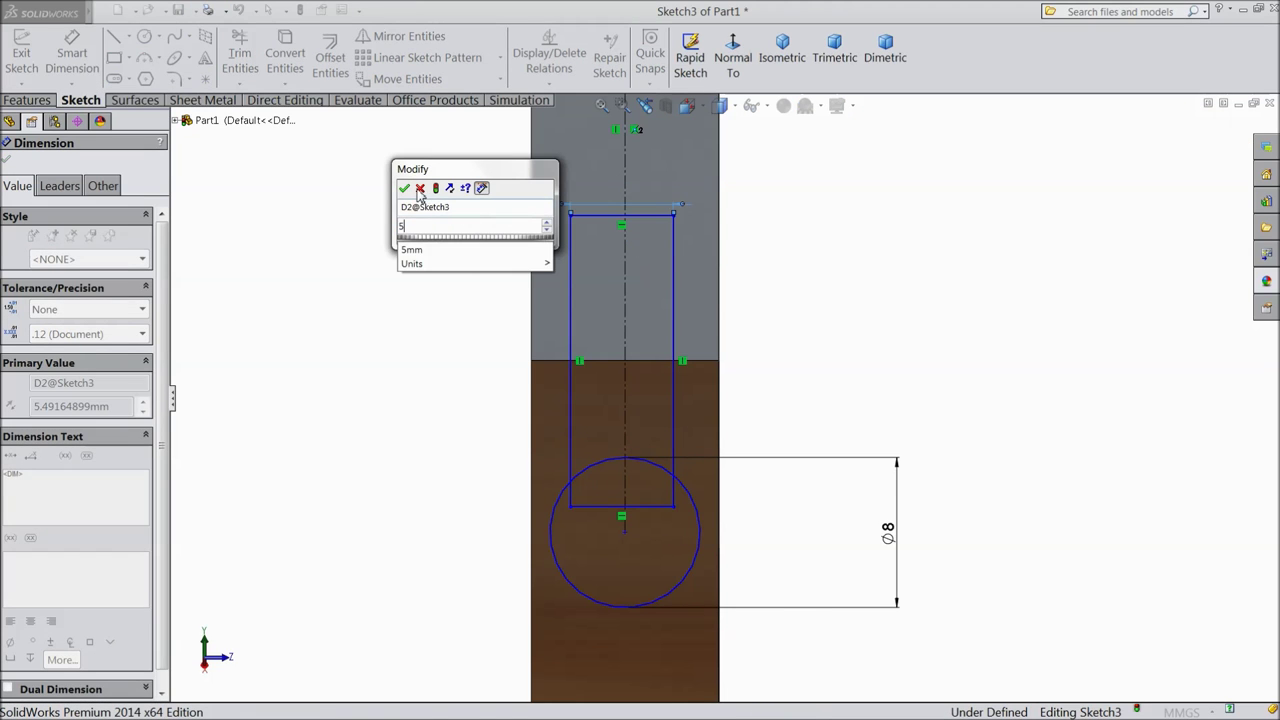
{"action": "key", "text": "Return"}
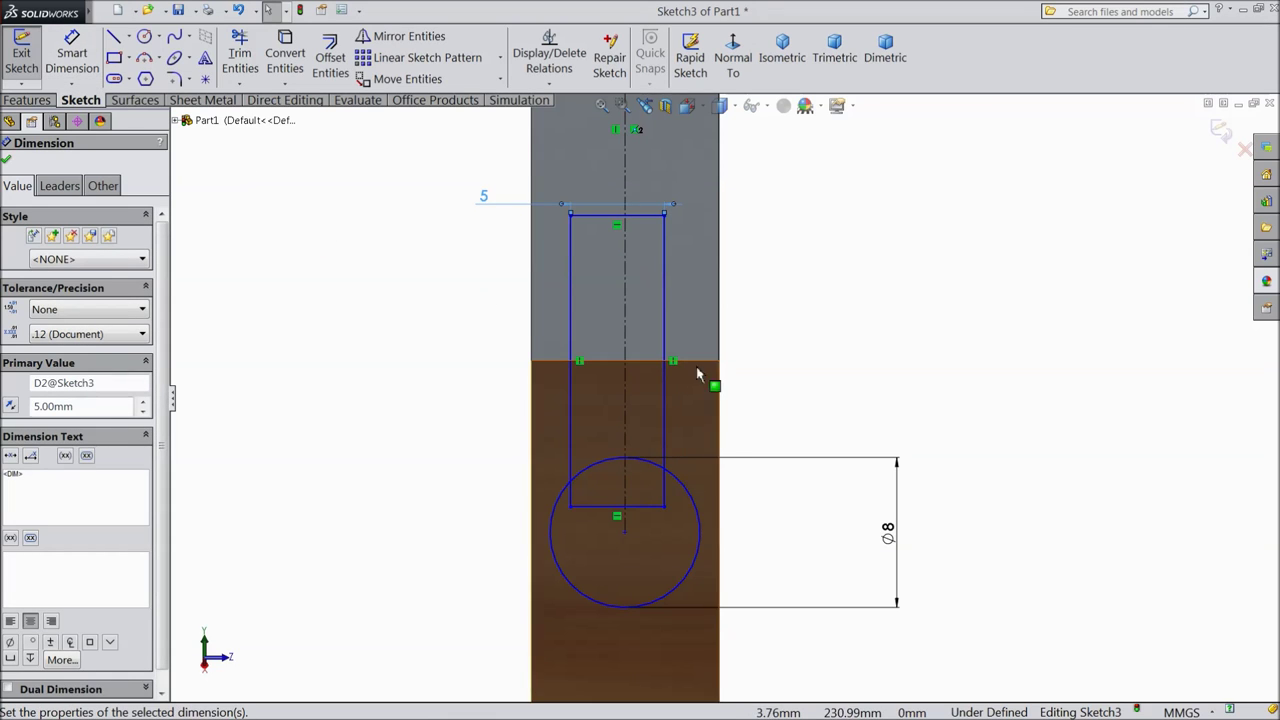
Make the rectangle's two vertical sides symmetric about the centerline
{"action": "left_click", "coordinate": [663, 303]}
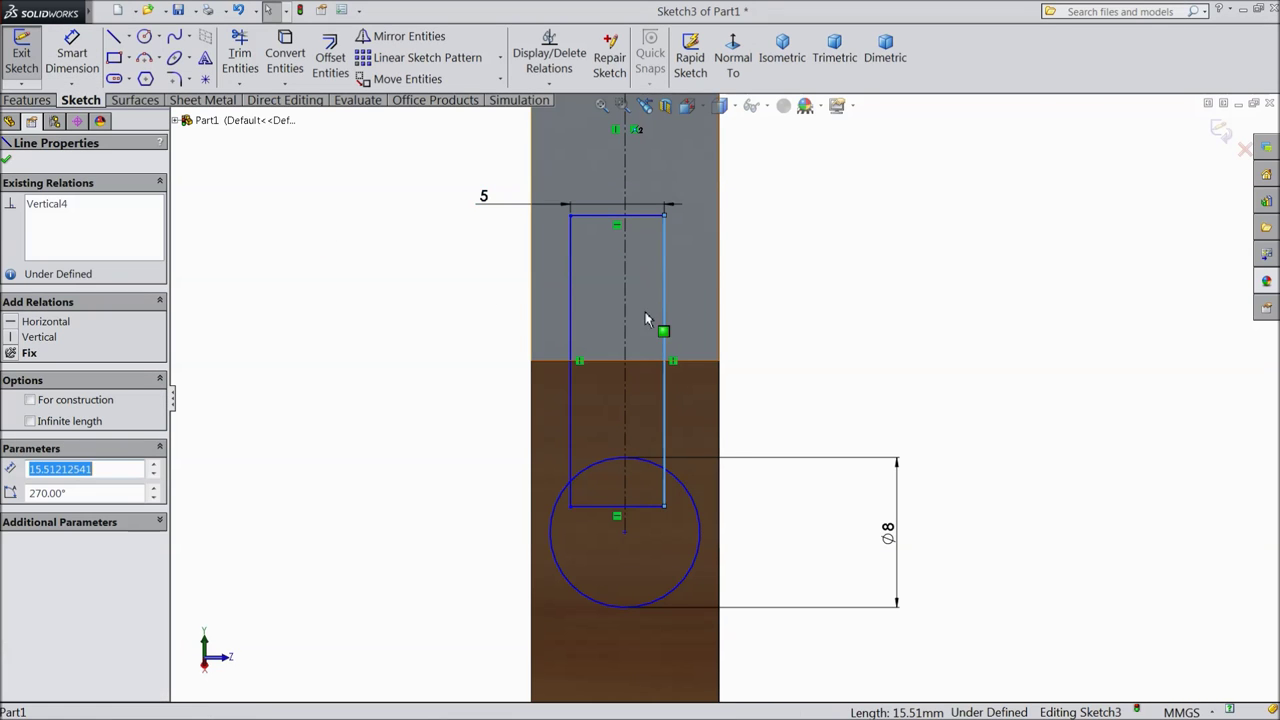
{"action": "left_click", "coordinate": [627, 304], "text": "ctrl"}
{"action": "left_click", "coordinate": [571, 314], "text": "ctrl"}
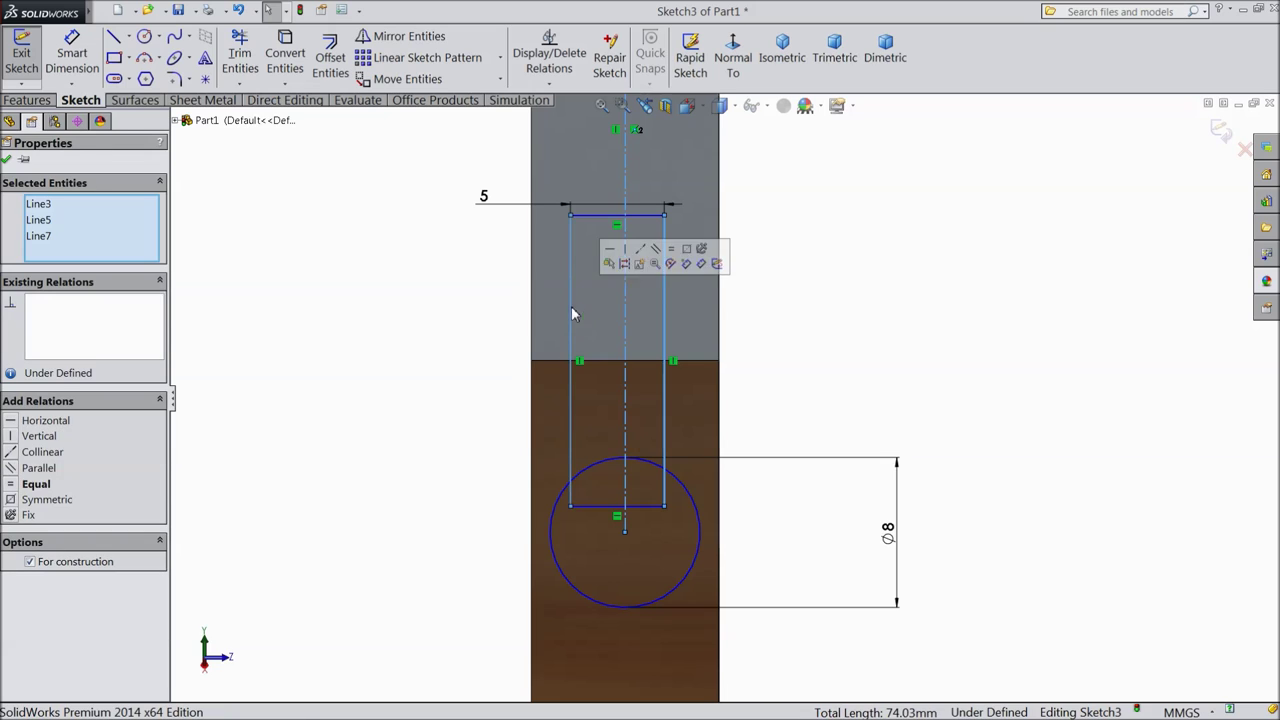
{"action": "left_click", "coordinate": [701, 248]}
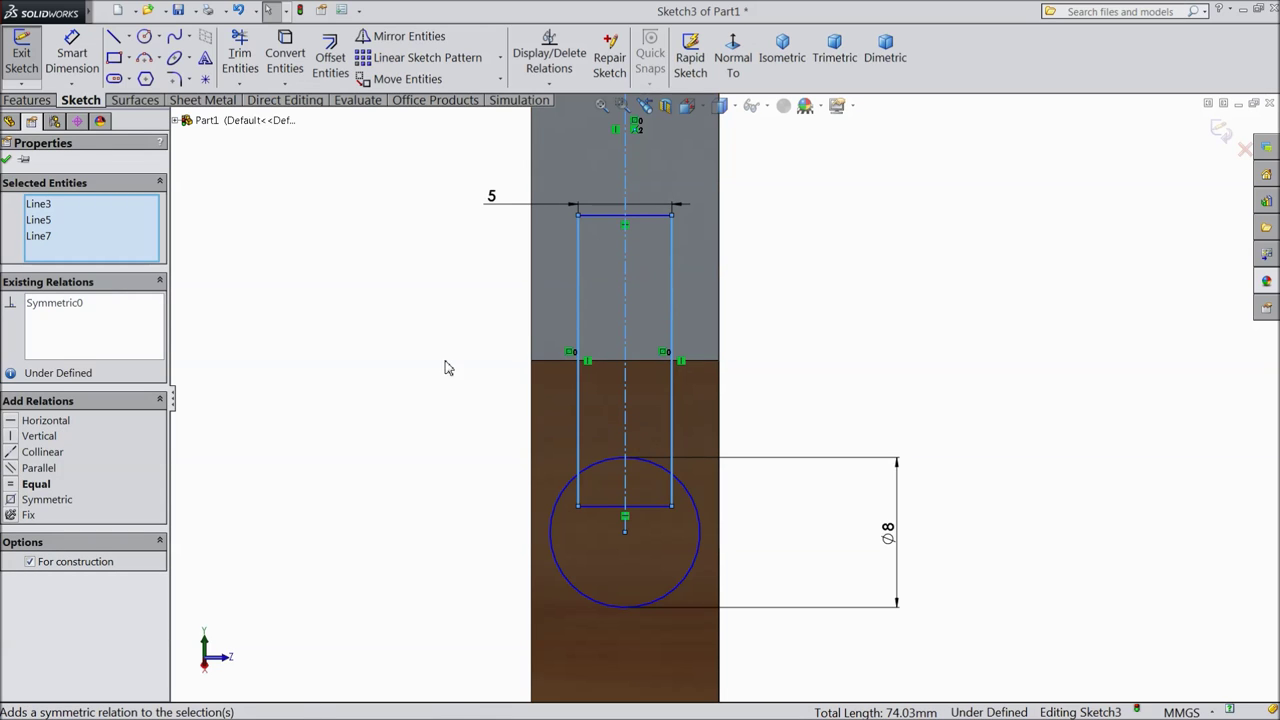
{"action": "left_click", "coordinate": [7, 161]}
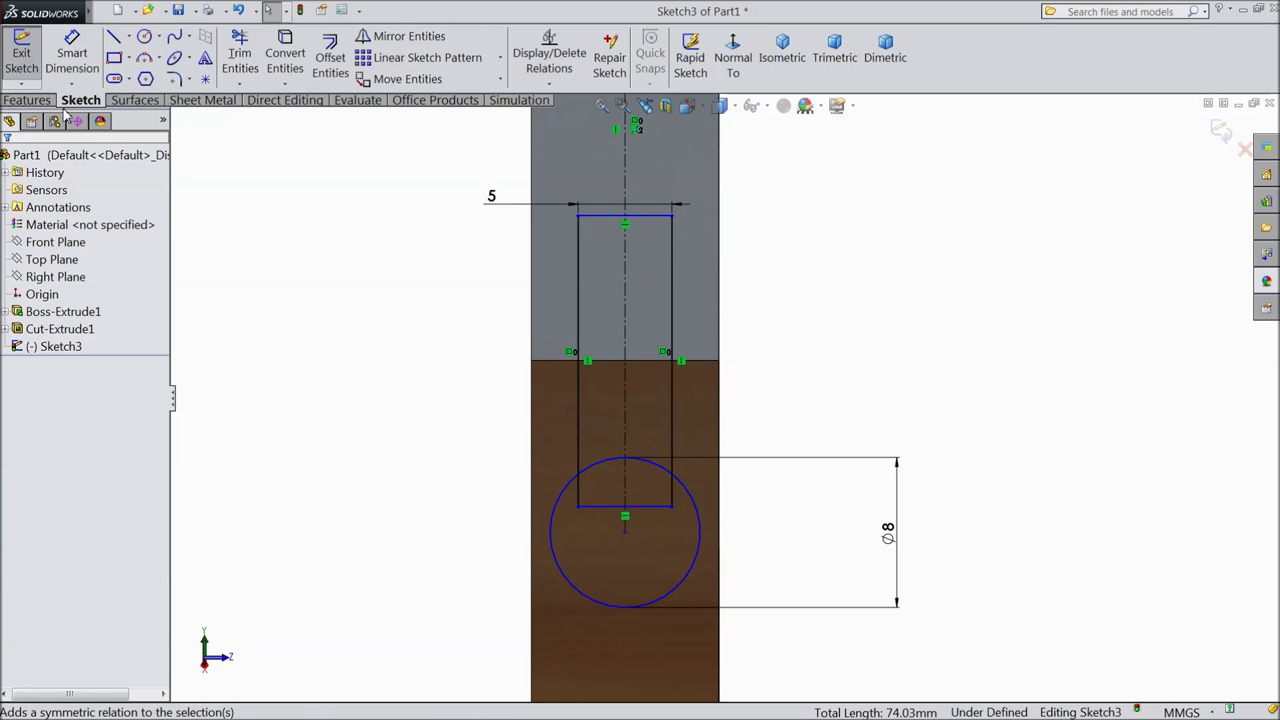
Dimension the vertical distance from the circle's centre to the jaw face's lower edge as 8.5 mm
{"action": "left_click", "coordinate": [85, 62]}
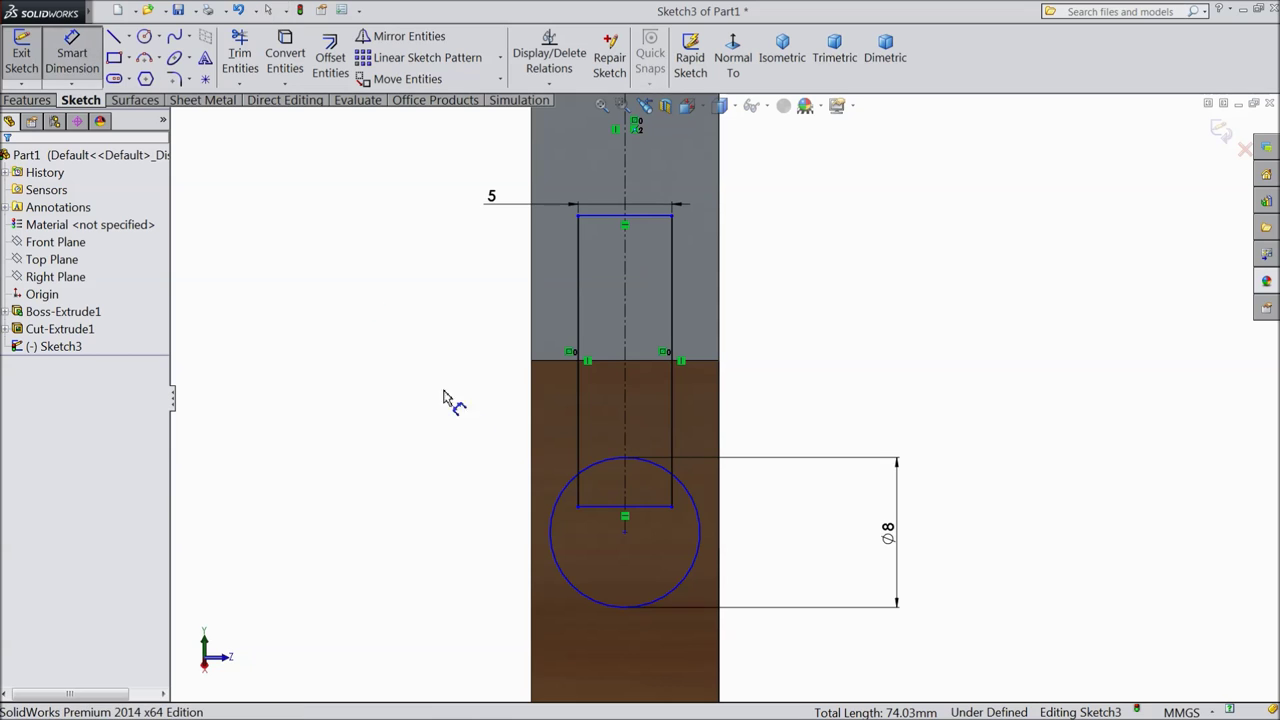
{"action": "left_click", "coordinate": [625, 532]}
{"action": "left_click", "coordinate": [556, 368]}
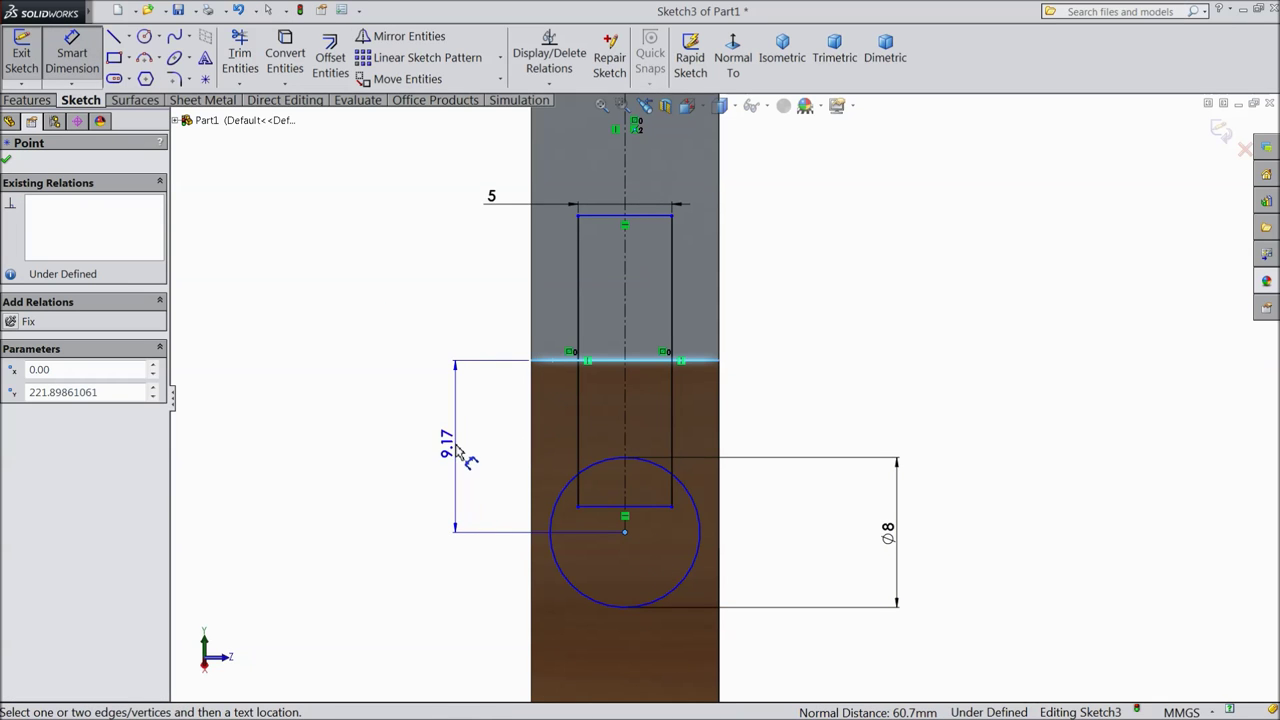
{"action": "left_click", "coordinate": [456, 445]}
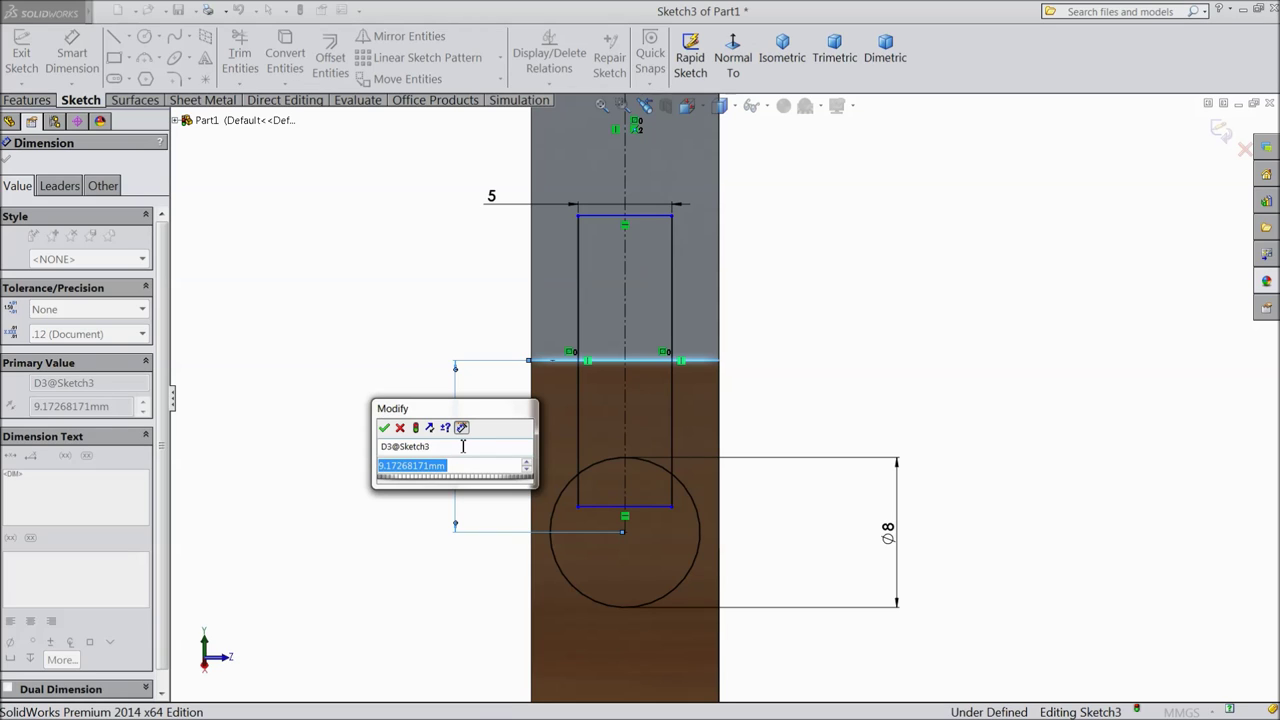
{"action": "type", "text": "8.5"}
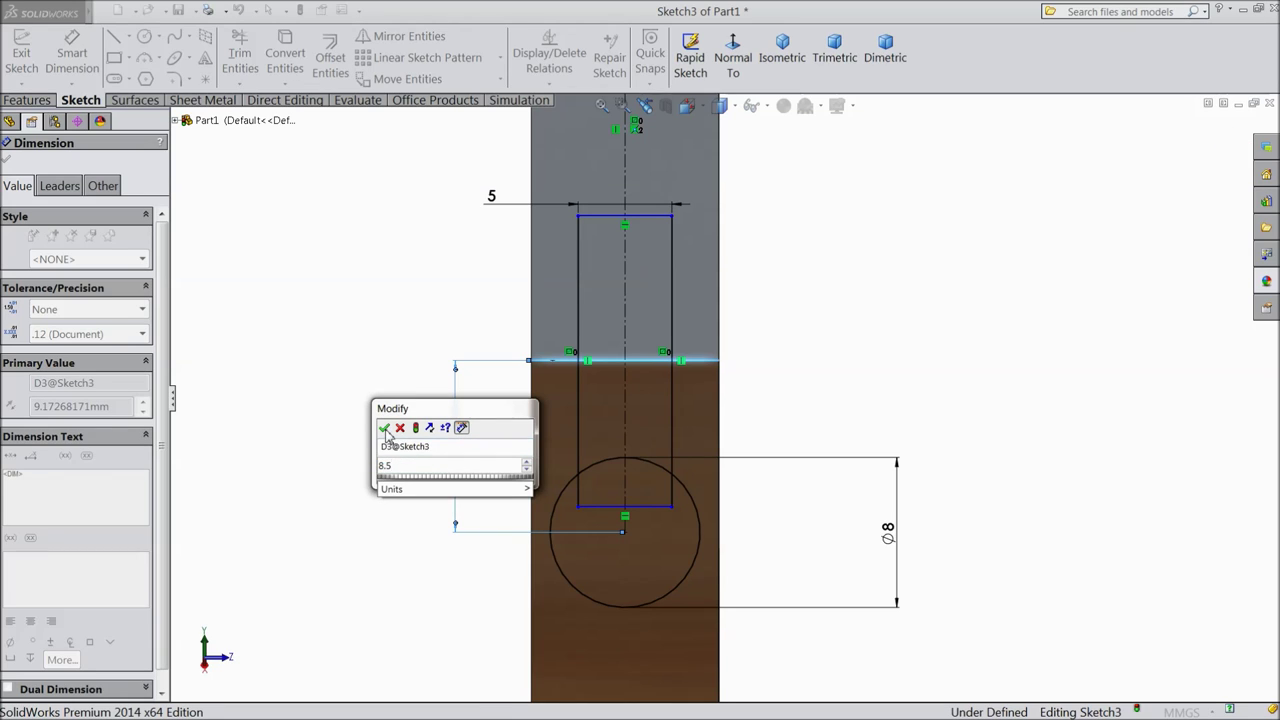
{"action": "left_click", "coordinate": [385, 428]}
{"action": "scroll", "coordinate": [587, 400], "scroll_direction": "up", "scroll_amount": 1}
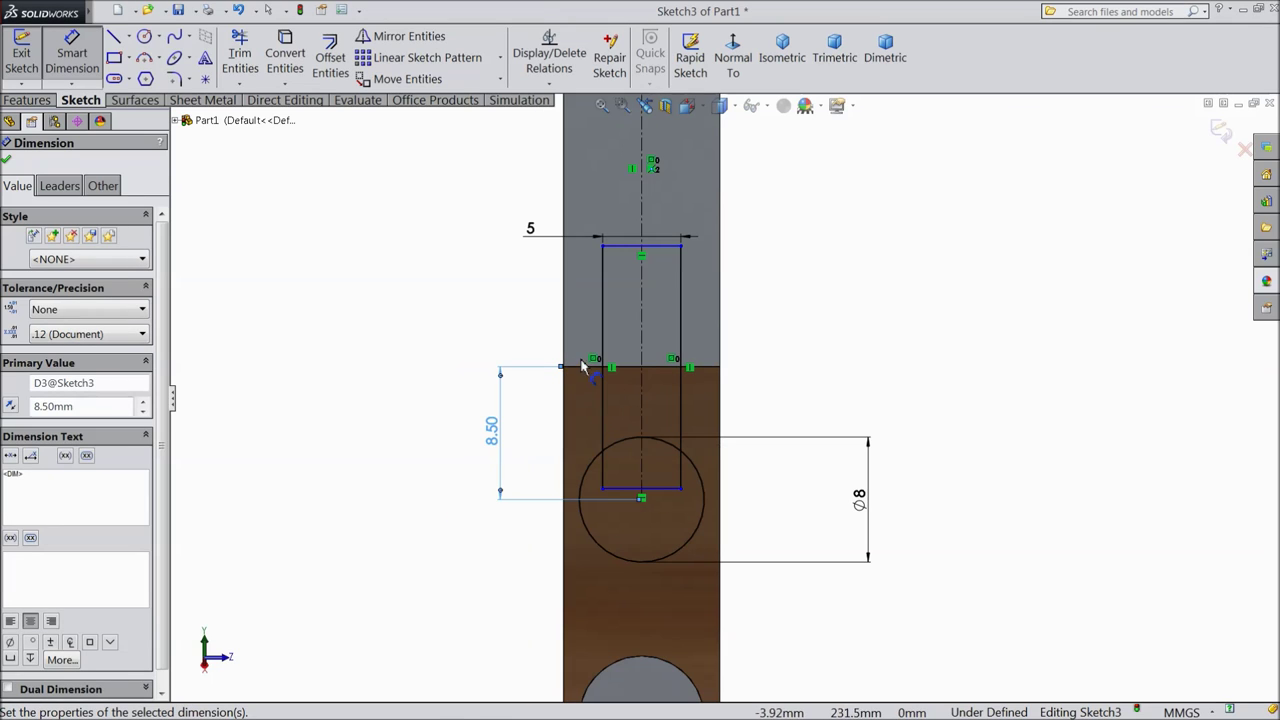
{"action": "left_click", "coordinate": [7, 162]}
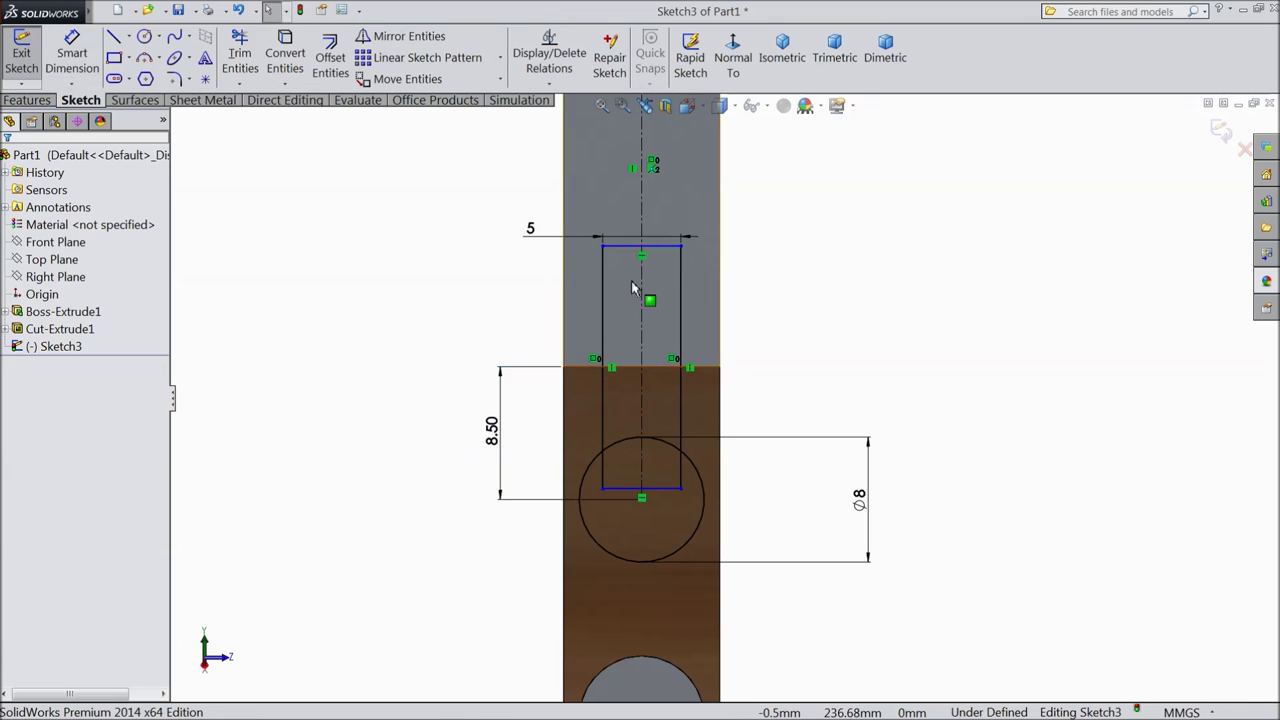
Adjust the rectangle's height by moving its upper edge along the jaw face, keeping it above the face's lower edge
{"action": "left_click_drag", "start_coordinate": [636, 250], "coordinate": [643, 197]}
{"action": "scroll", "coordinate": [634, 371], "scroll_direction": "up", "scroll_amount": 4}
{"action": "mouse_move", "coordinate": [523, 351]}
{"action": "middle_mouse_down"}
{"action": "mouse_move", "coordinate": [568, 350]}
{"action": "mouse_move", "coordinate": [675, 287]}
{"action": "middle_mouse_up"}
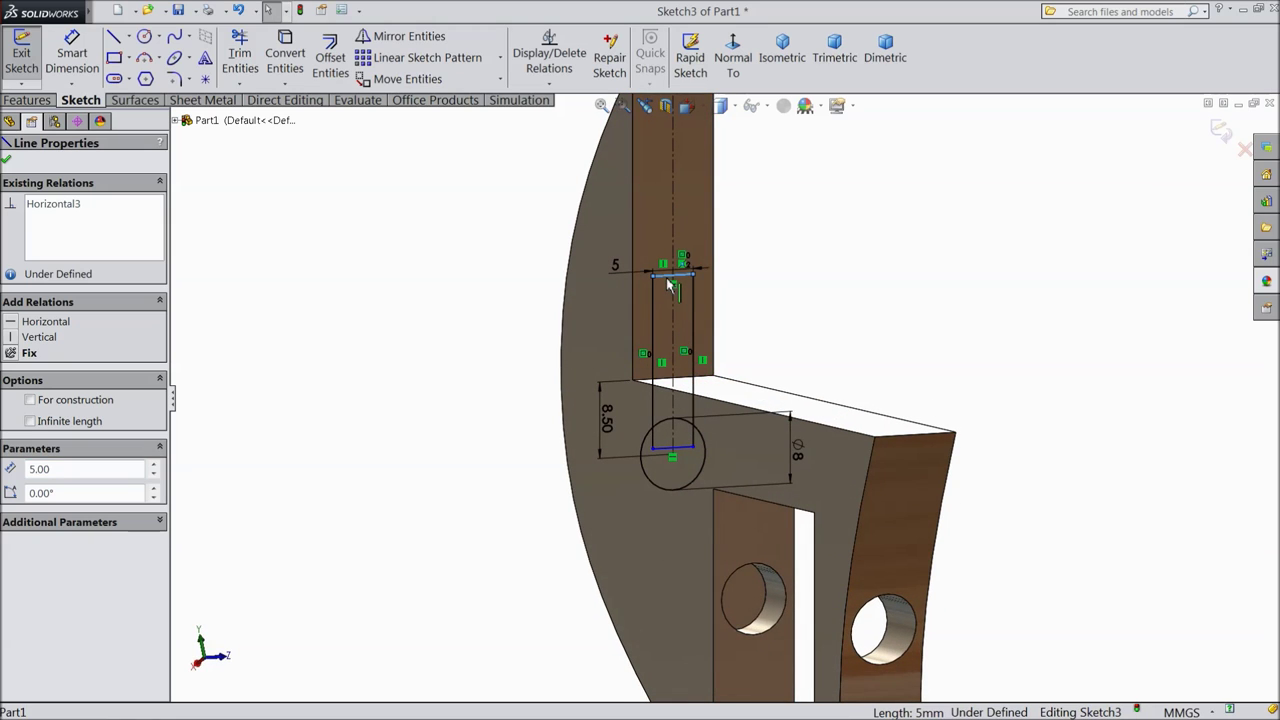
{"action": "left_click_drag", "start_coordinate": [671, 293], "coordinate": [672, 303]}
Set up an Extruded Cut with the circle, the rectangle and their overlapping region as the selected contours
{"action": "left_click", "coordinate": [28, 100]}
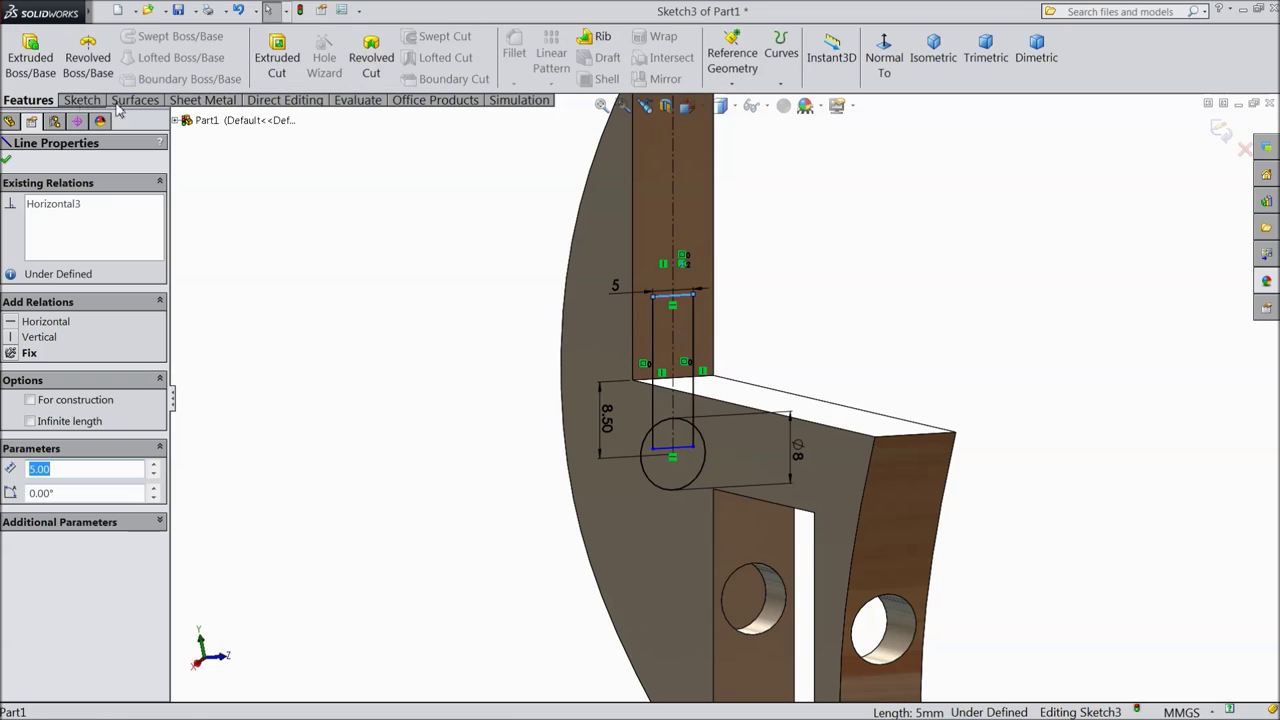
{"action": "left_click", "coordinate": [277, 60]}
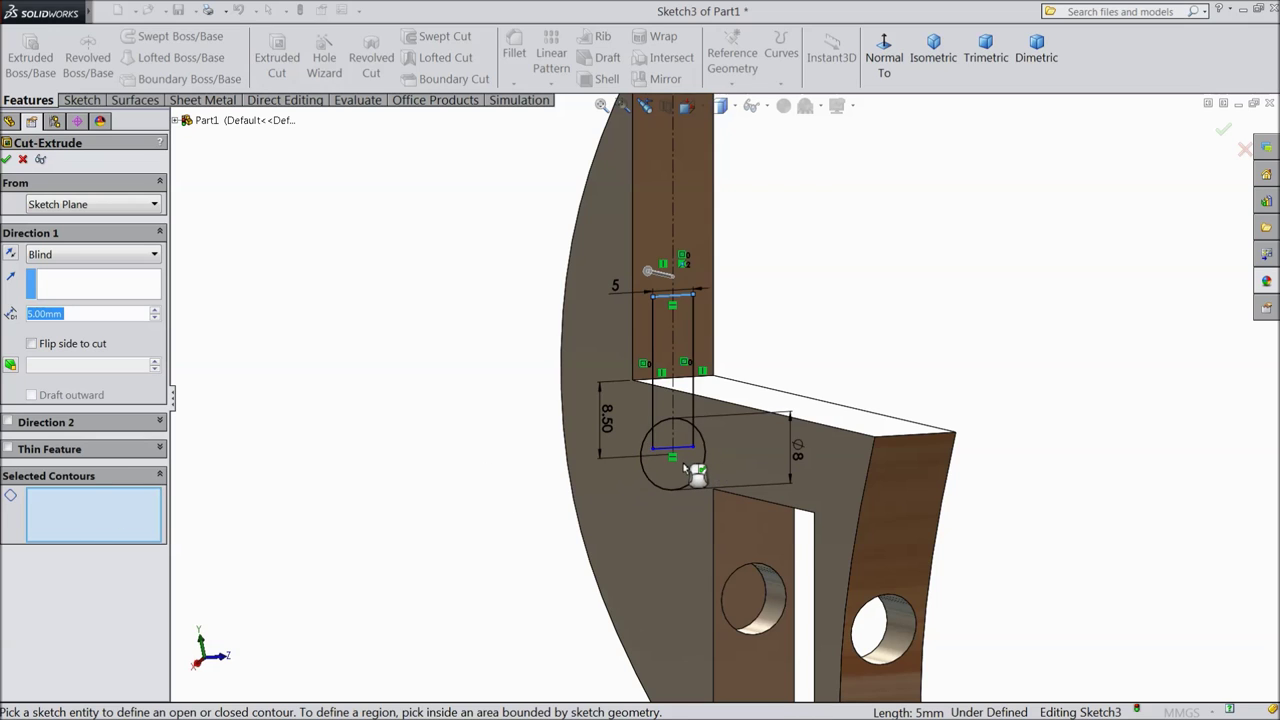
{"action": "left_click", "coordinate": [650, 455]}
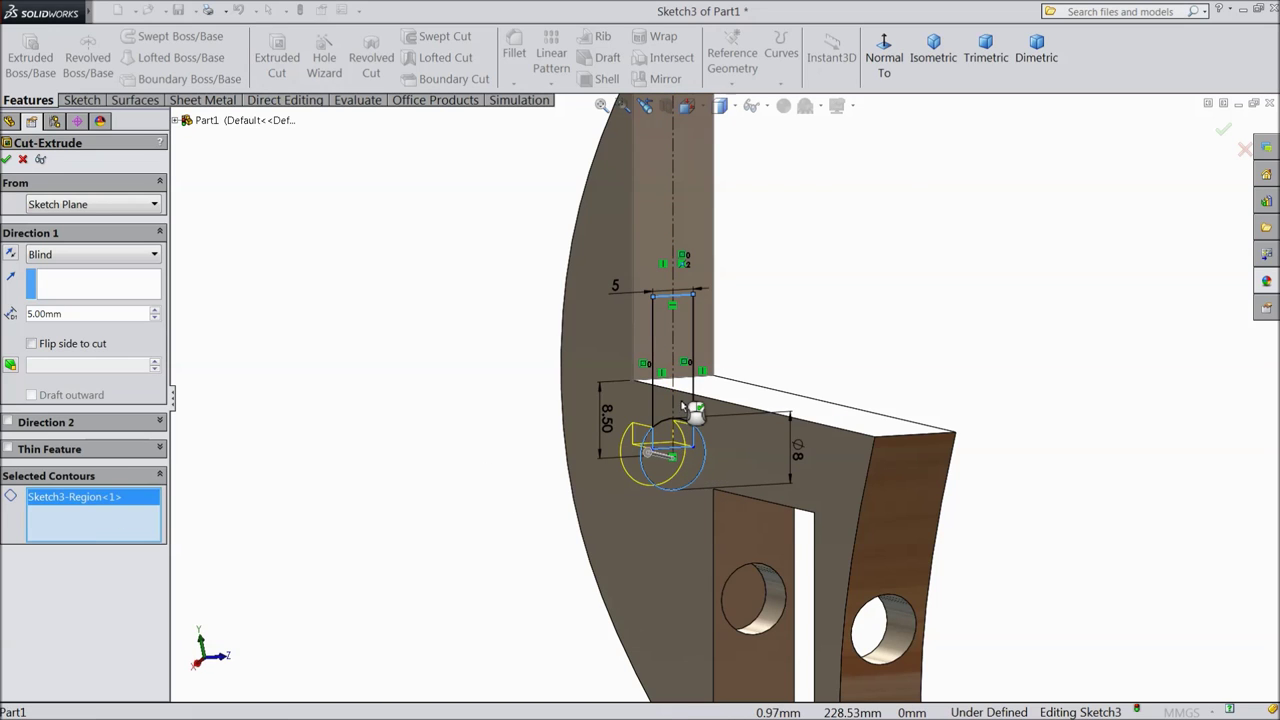
{"action": "left_click", "coordinate": [690, 414]}
{"action": "left_click", "coordinate": [682, 360]}
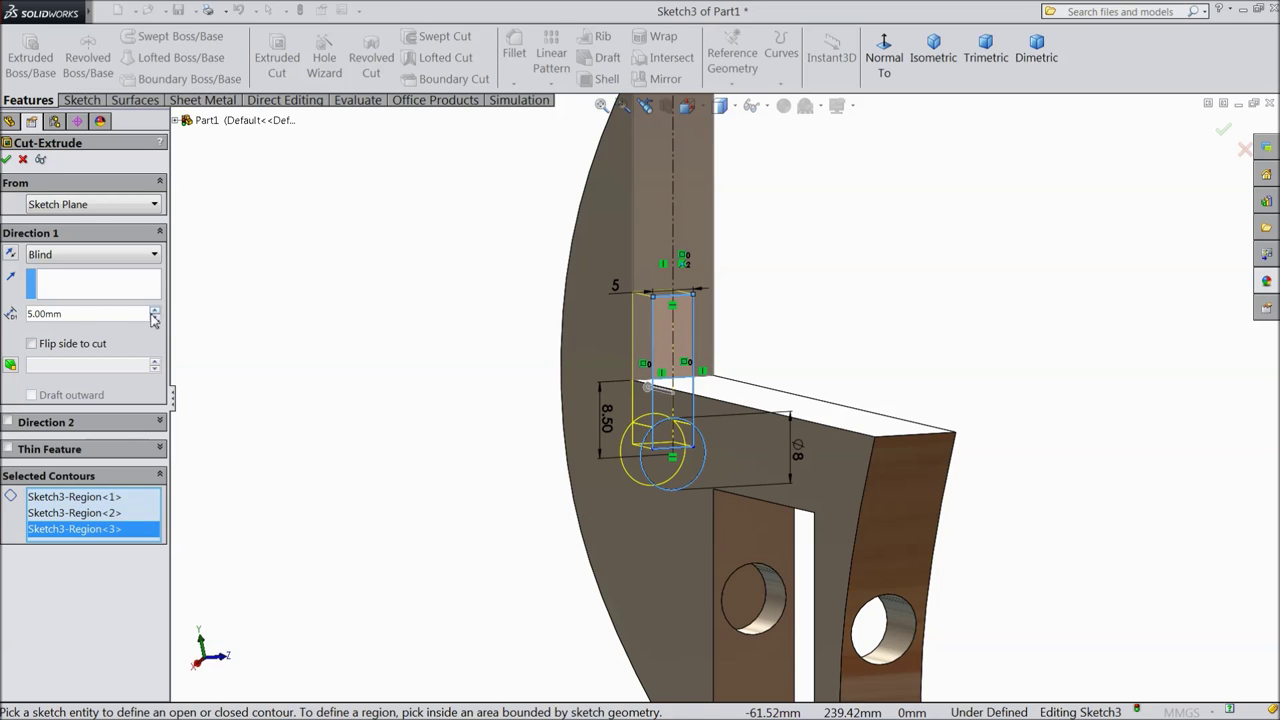
Cut the selected contours with a Mid Plane depth of 155 mm, keeping all resulting bodies
{"action": "left_click_drag", "start_coordinate": [155, 313], "coordinate": [148, 308]}
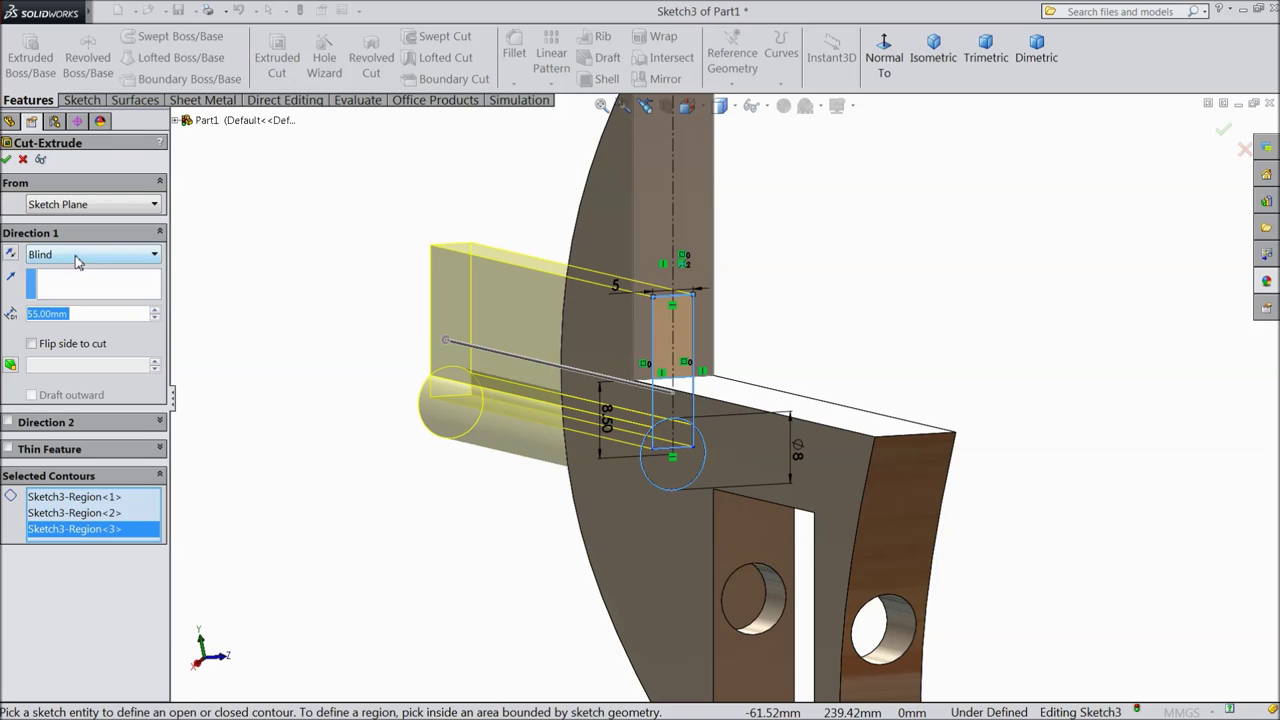
{"action": "left_click", "coordinate": [78, 256]}
{"action": "left_click", "coordinate": [57, 391]}
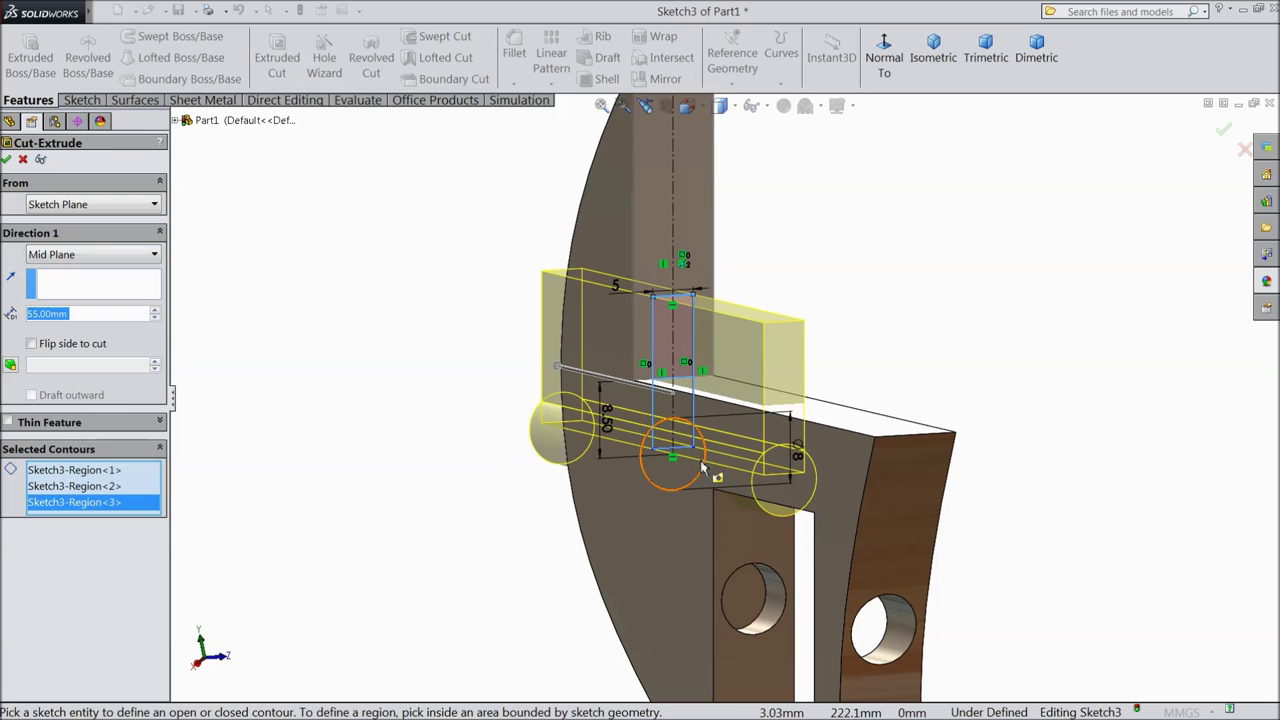
{"action": "left_click_drag", "start_coordinate": [558, 372], "coordinate": [362, 330]}
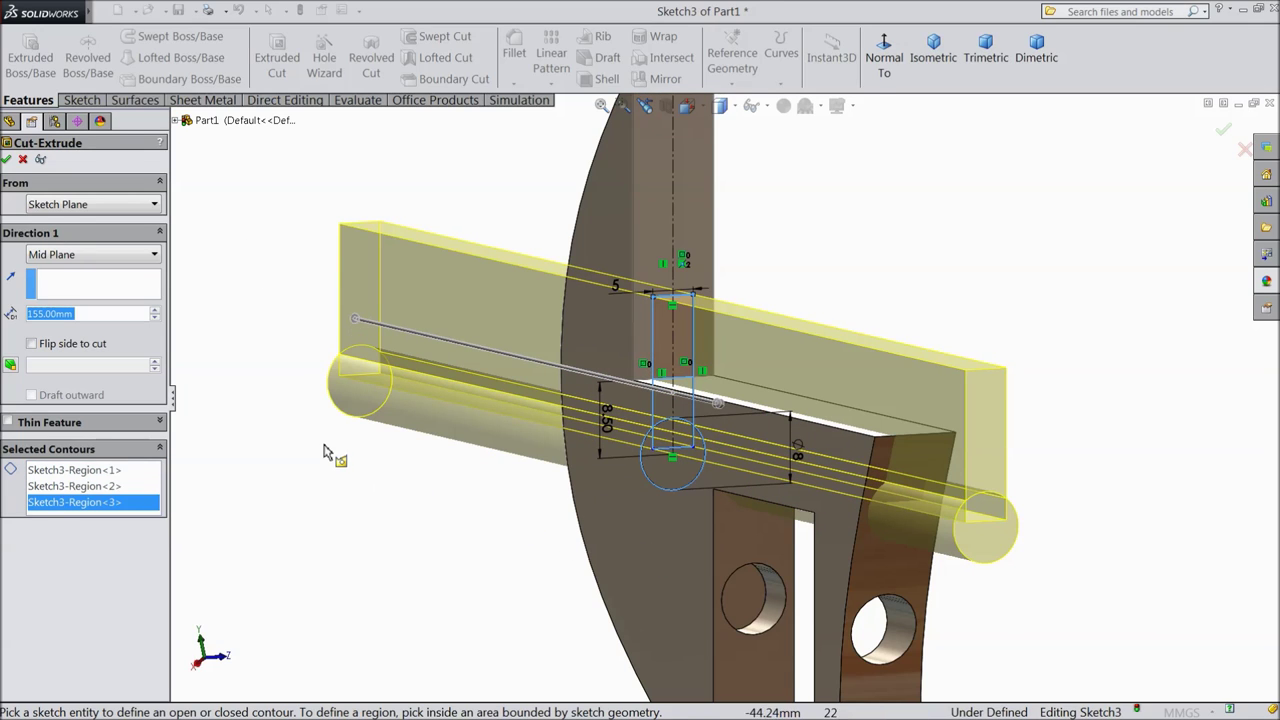
{"action": "left_click", "coordinate": [7, 160]}
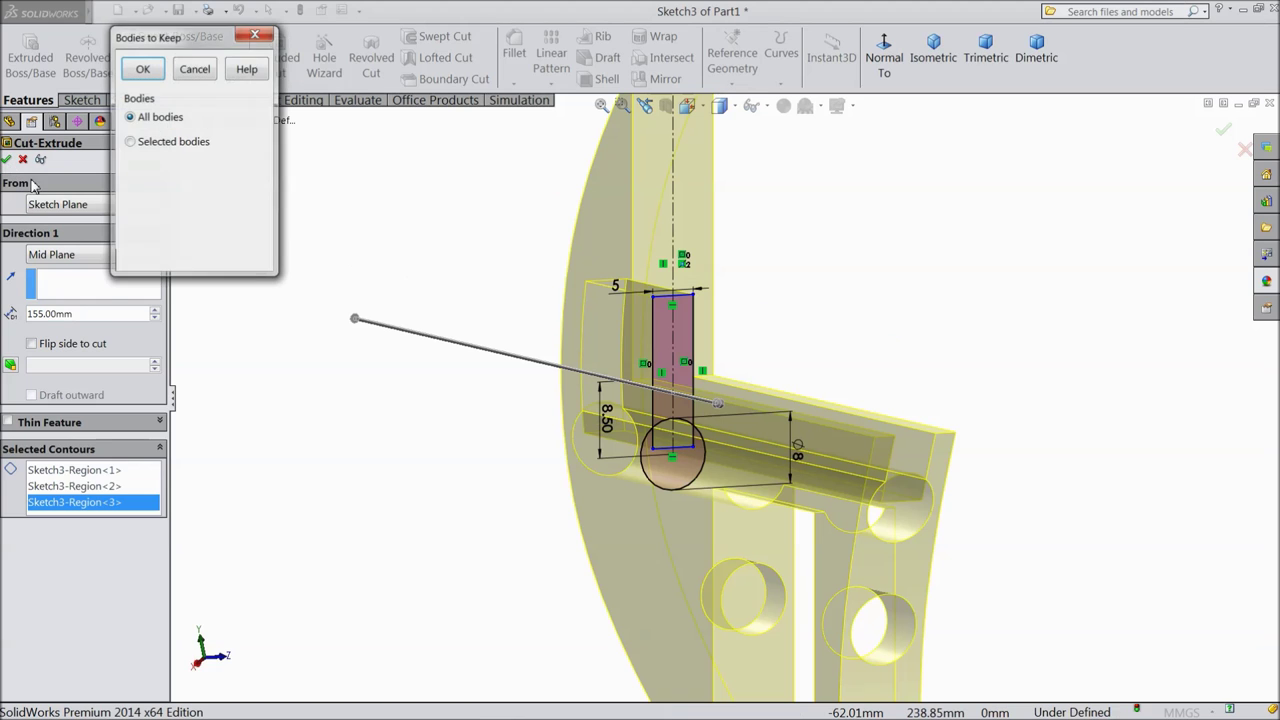
{"action": "left_click", "coordinate": [142, 68]}
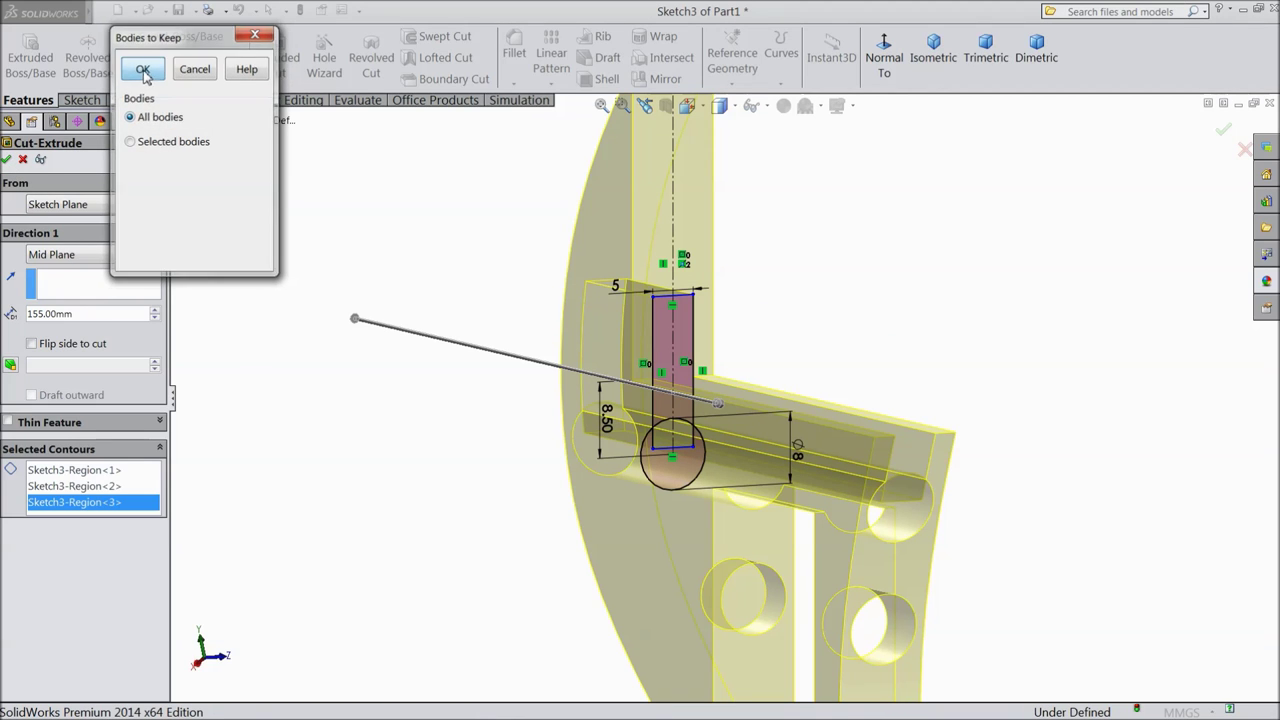
{"action": "middle_click_drag", "start_coordinate": [471, 445], "coordinate": [426, 420]}
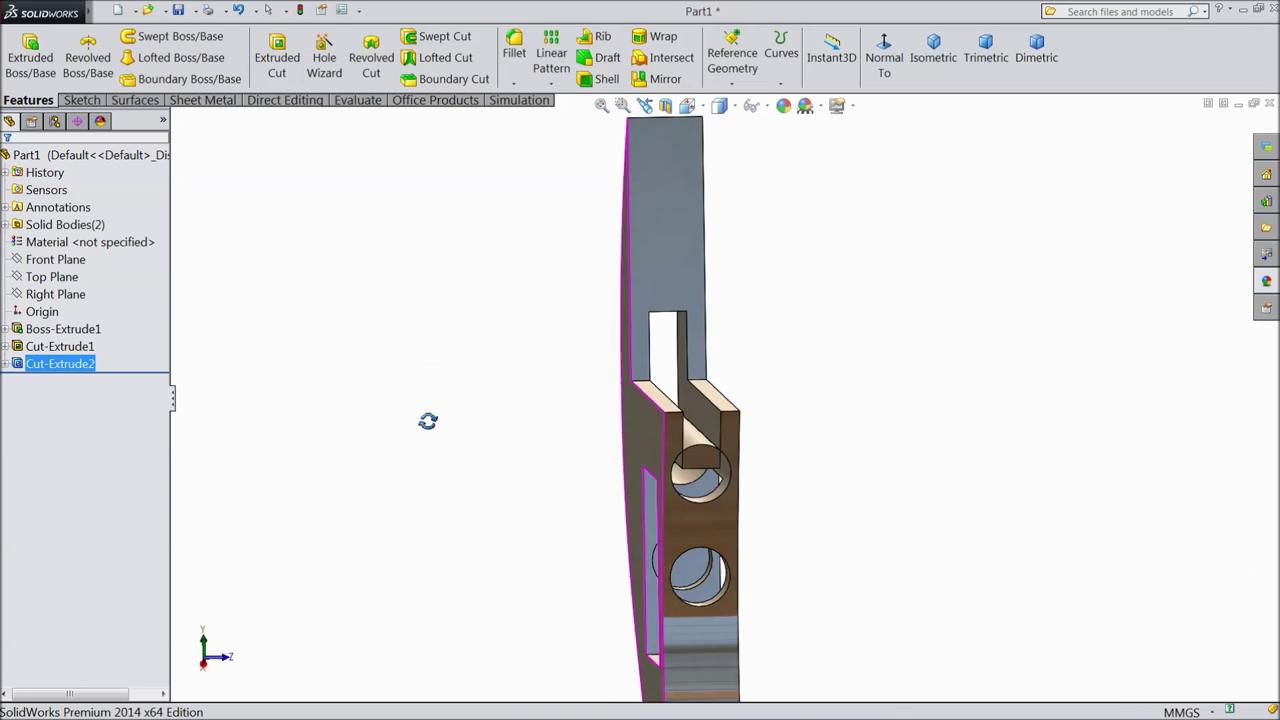
Try to add the overlap region inside the circle to the keyhole cut's selected contours
{"action": "left_click", "coordinate": [708, 459]}
{"action": "left_click", "coordinate": [22, 366], "text": "ctrl"}
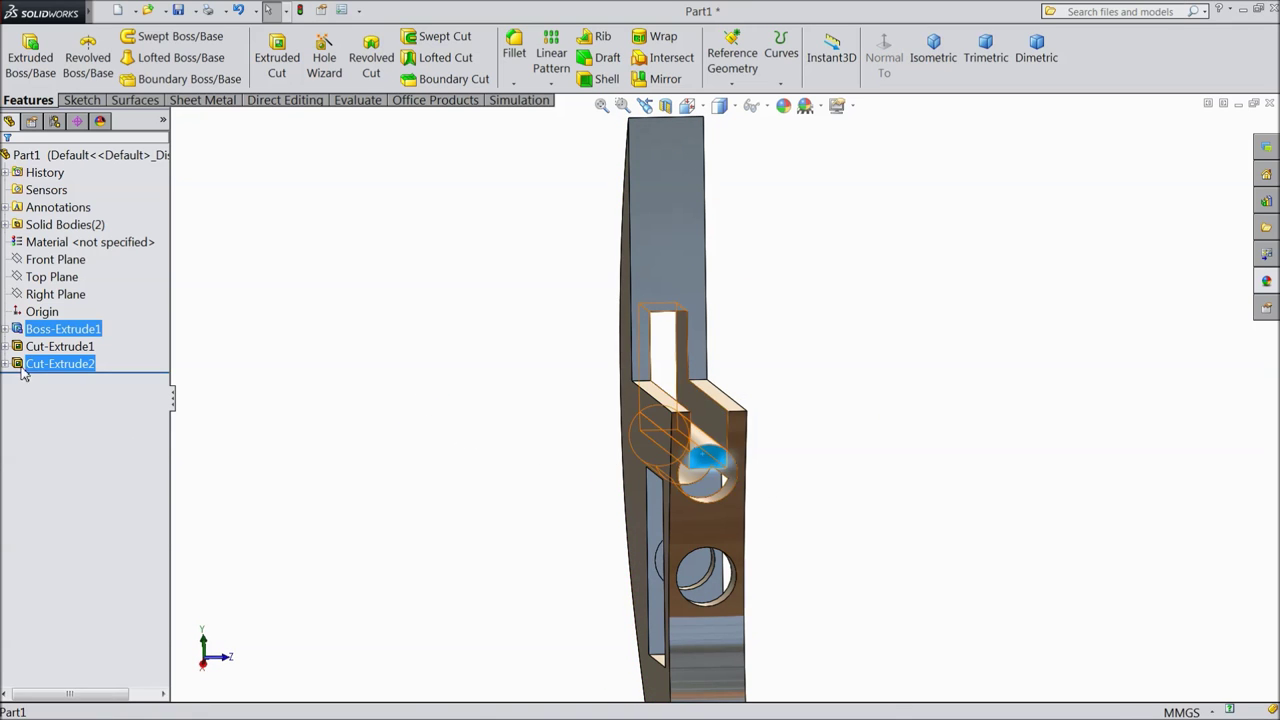
{"action": "left_click", "coordinate": [22, 330]}
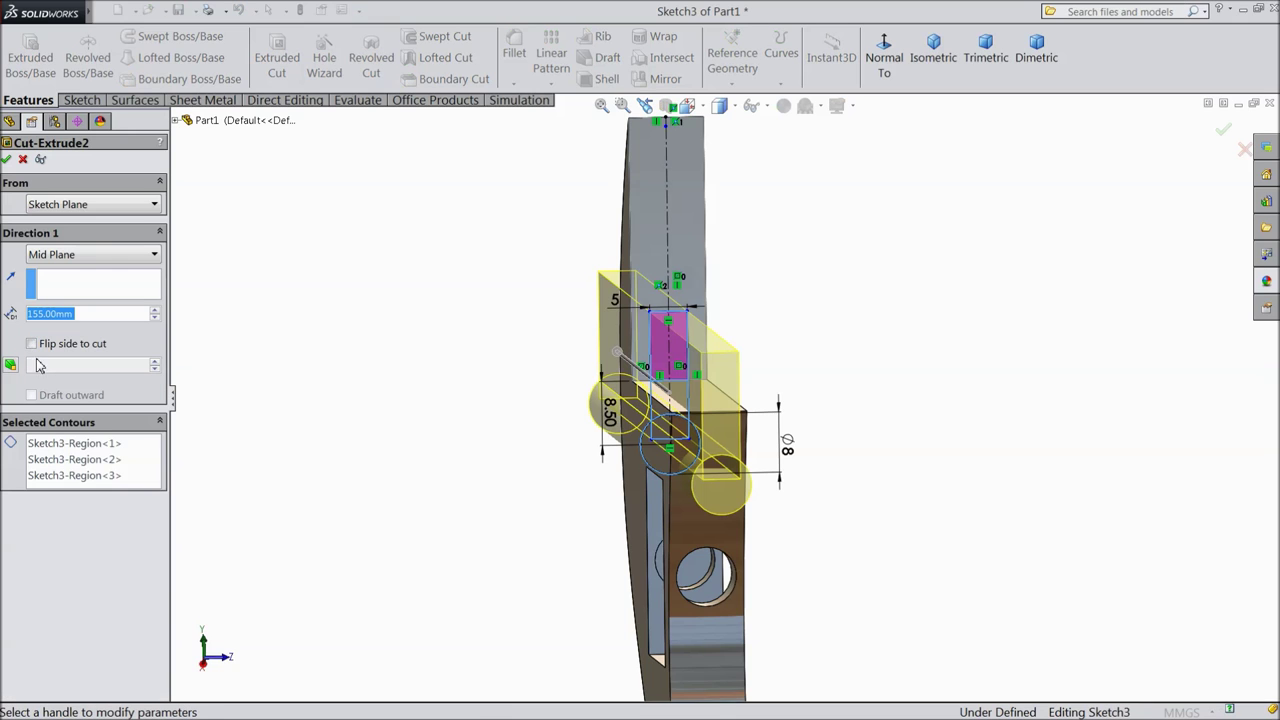
{"action": "left_click", "coordinate": [64, 474]}
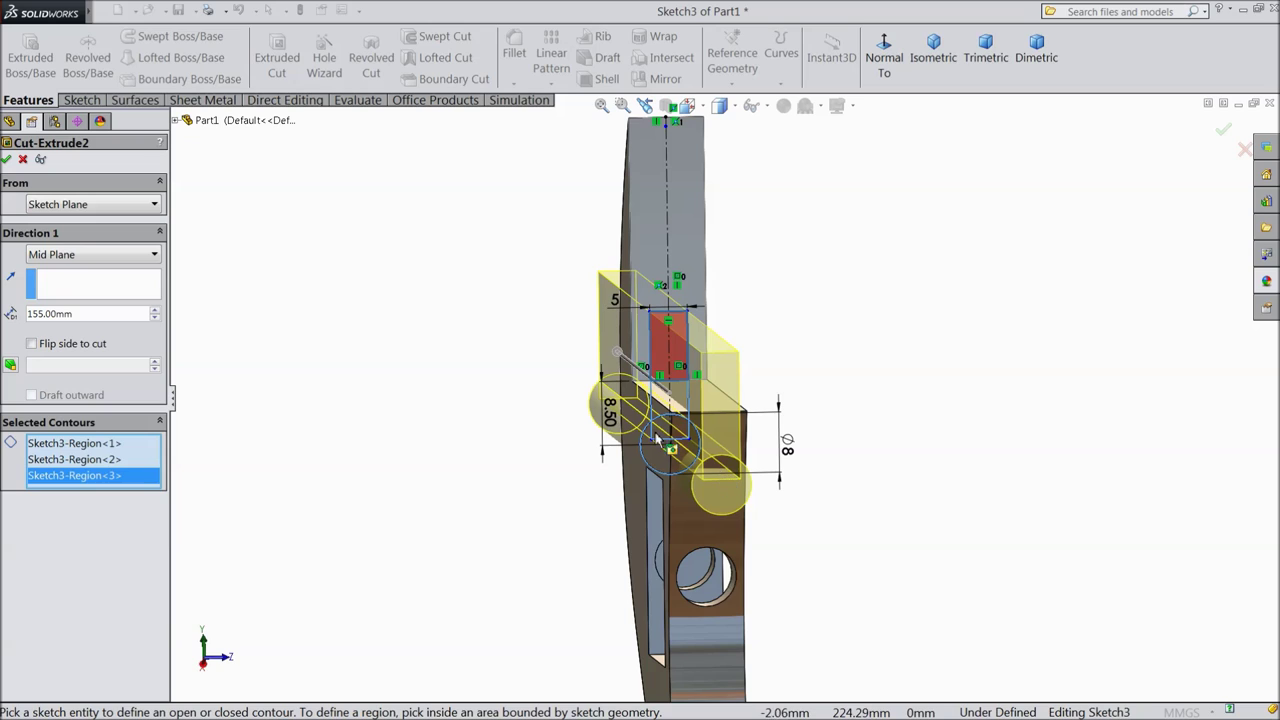
{"action": "left_click", "coordinate": [665, 430]}
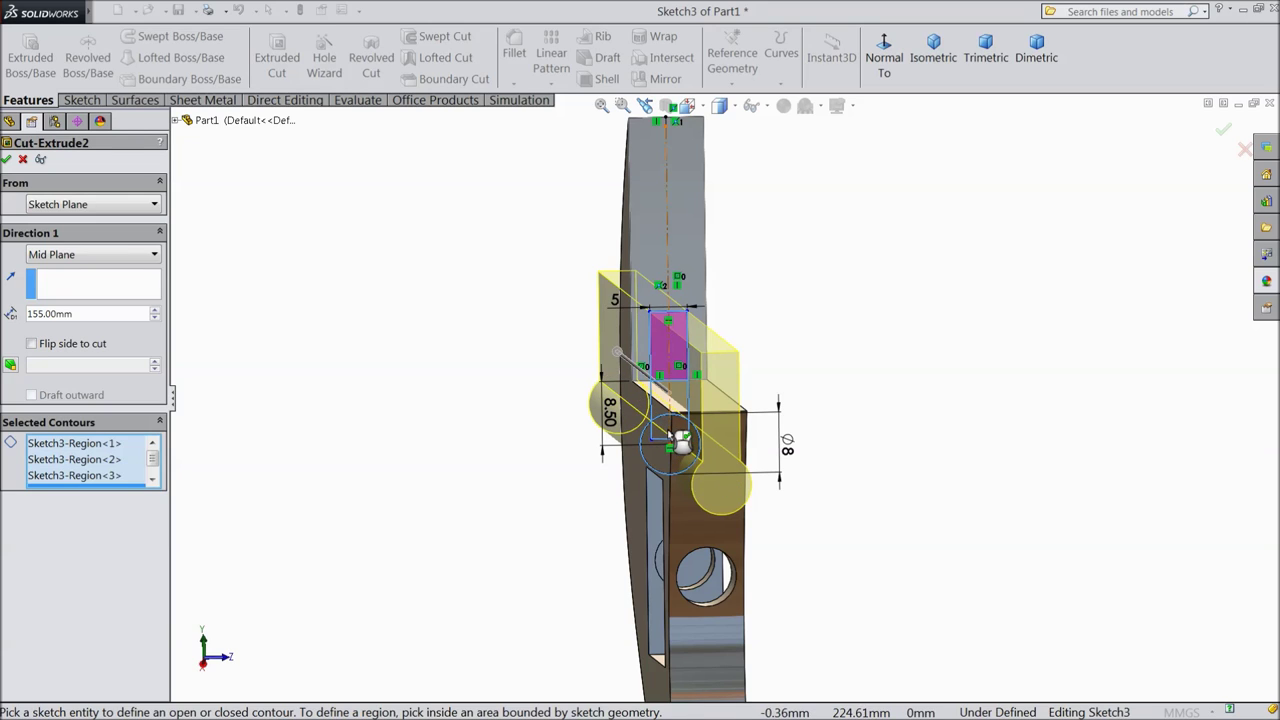
{"action": "left_click", "coordinate": [7, 159]}
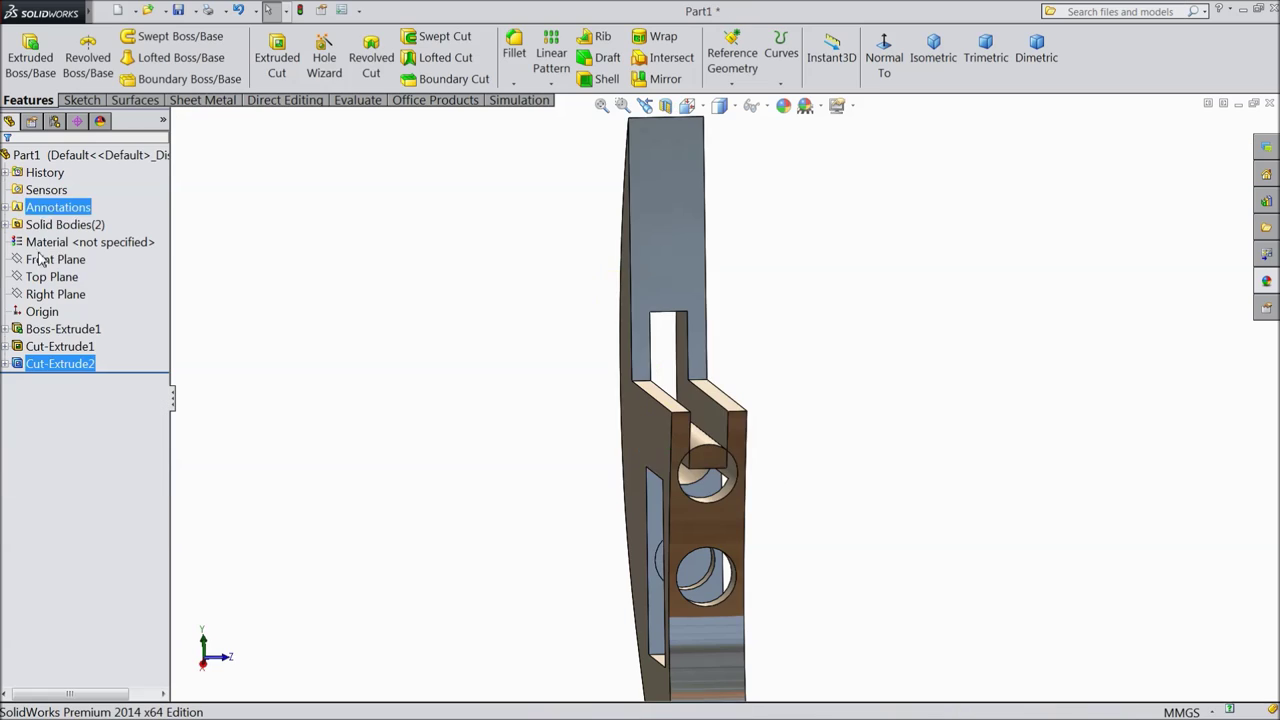
In the keyhole cut's sketch, trim the circle's arc inside the rectangle and the rectangle's lines inside the circle to leave one keyhole outline
{"action": "left_click", "coordinate": [6, 365]}
{"action": "left_click", "coordinate": [62, 381]}
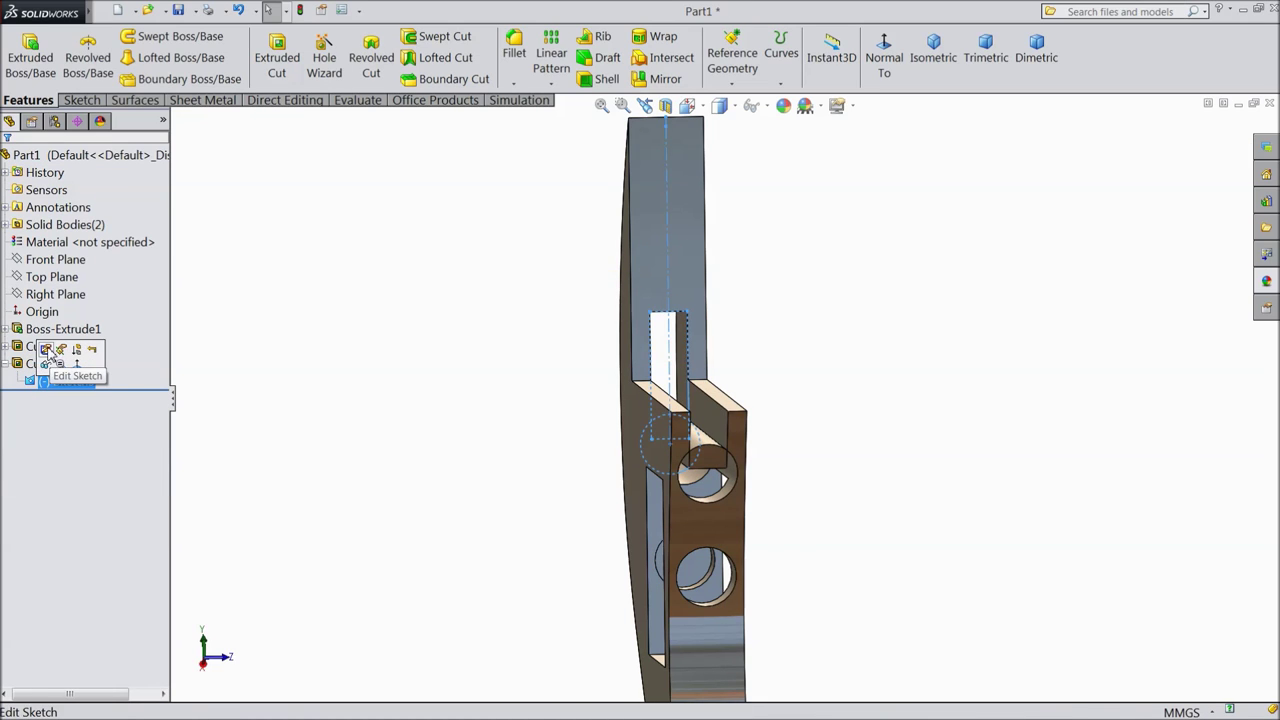
{"action": "left_click", "coordinate": [46, 342]}
{"action": "left_click", "coordinate": [884, 57]}
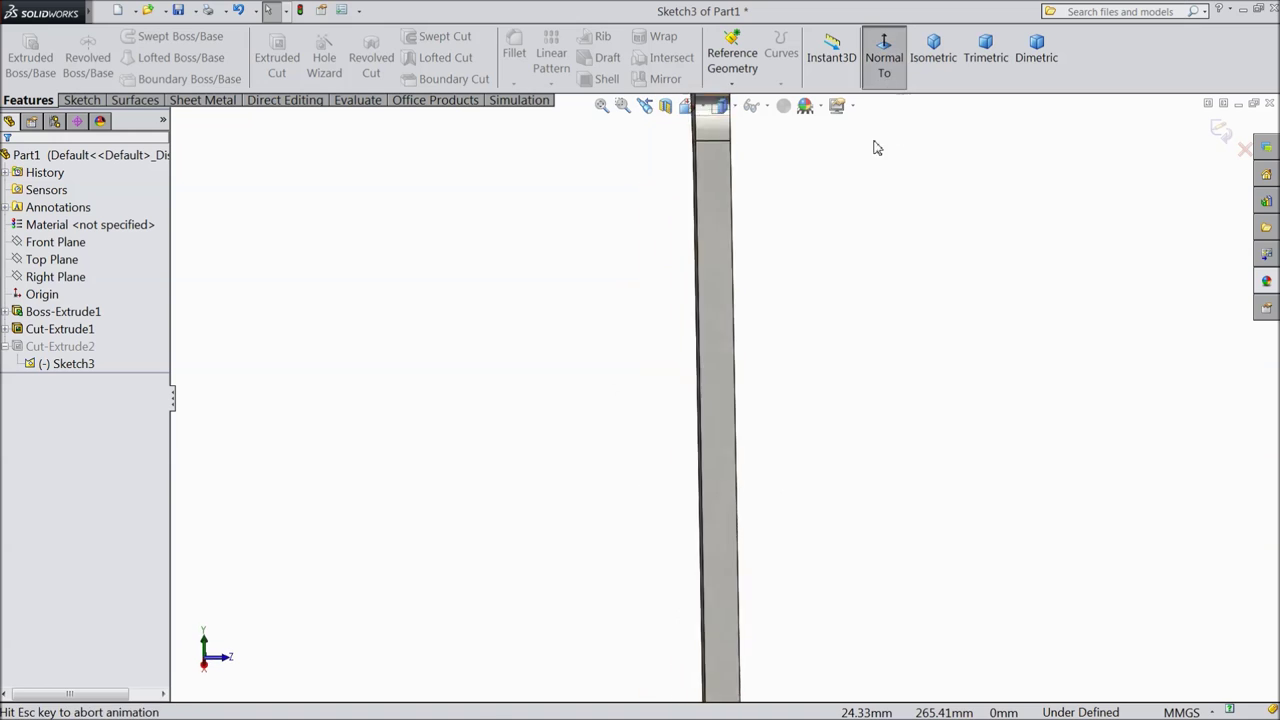
{"action": "scroll", "coordinate": [738, 241], "scroll_direction": "down", "scroll_amount": 5}
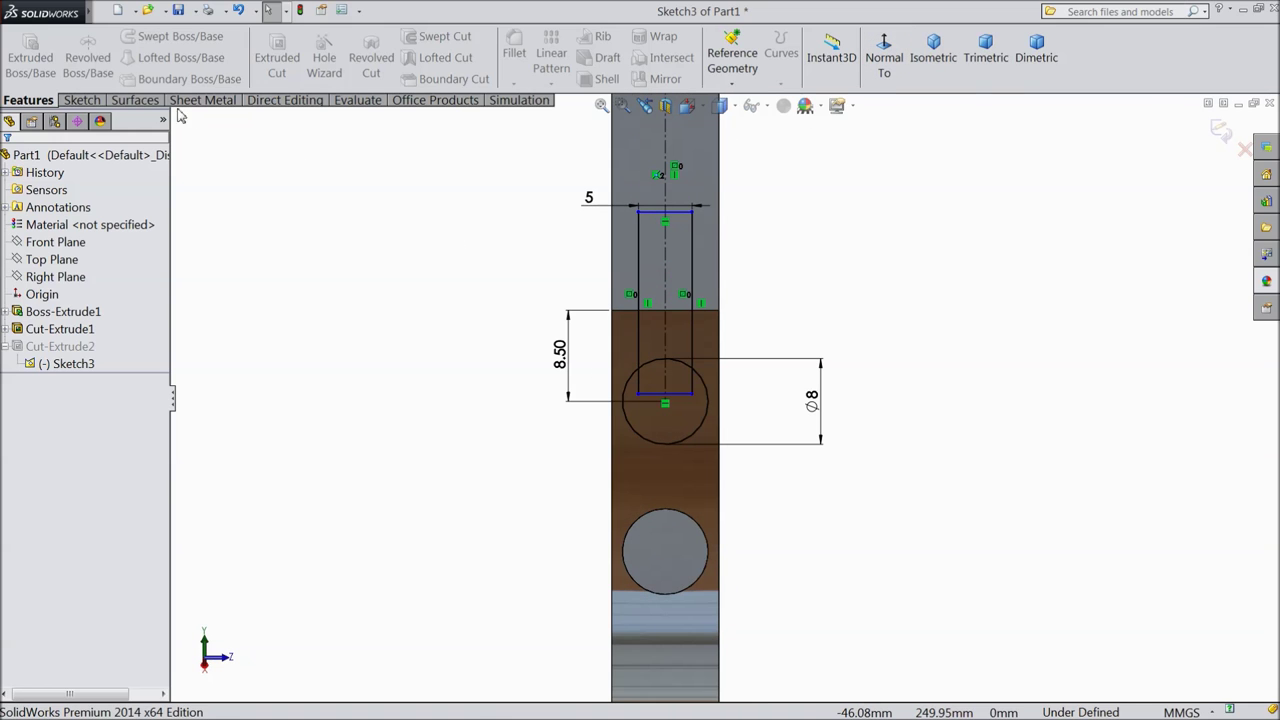
{"action": "left_click", "coordinate": [81, 100]}
{"action": "left_click", "coordinate": [240, 57]}
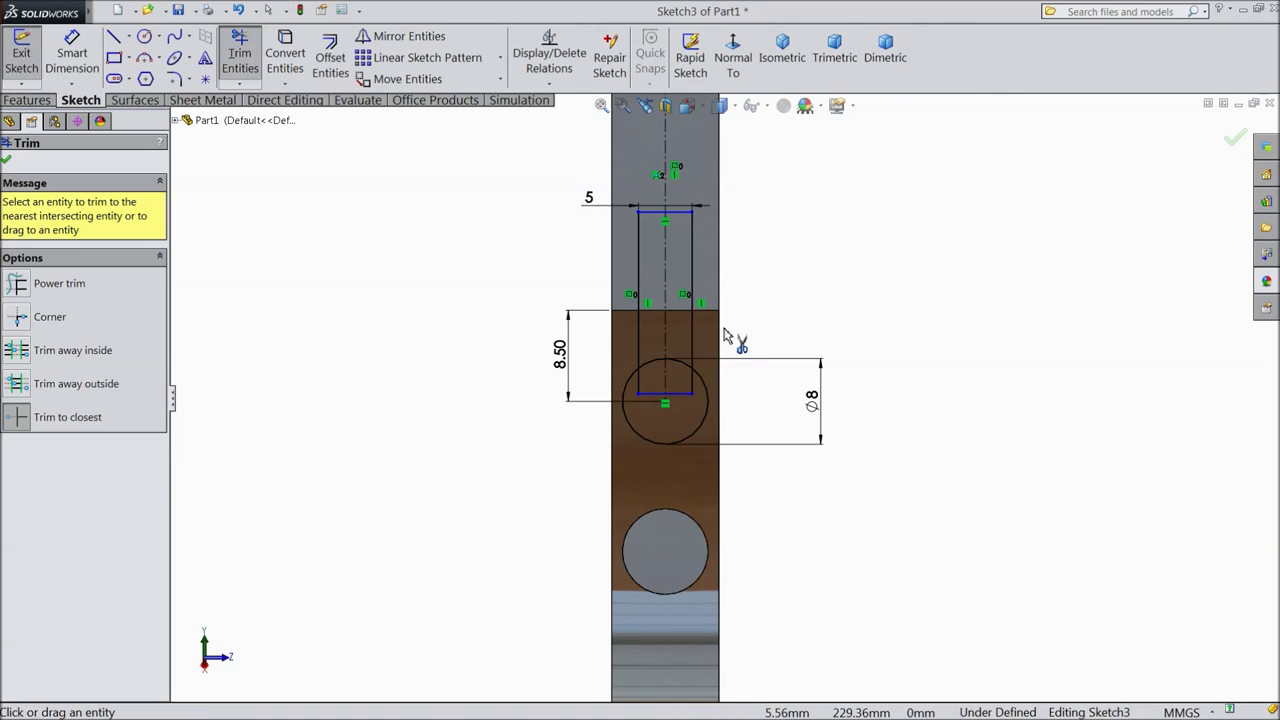
{"action": "scroll", "coordinate": [706, 323], "scroll_direction": "down", "scroll_amount": 3}
{"action": "left_click", "coordinate": [646, 386]}
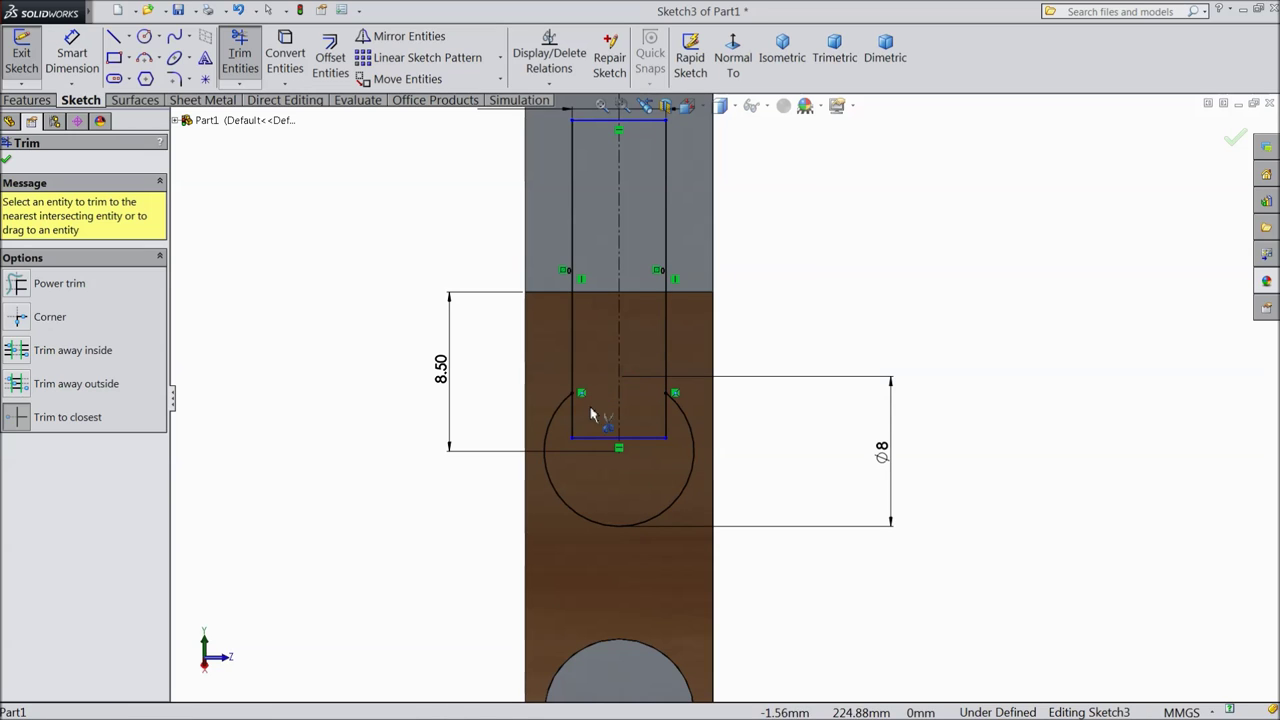
{"action": "left_click", "coordinate": [595, 447]}
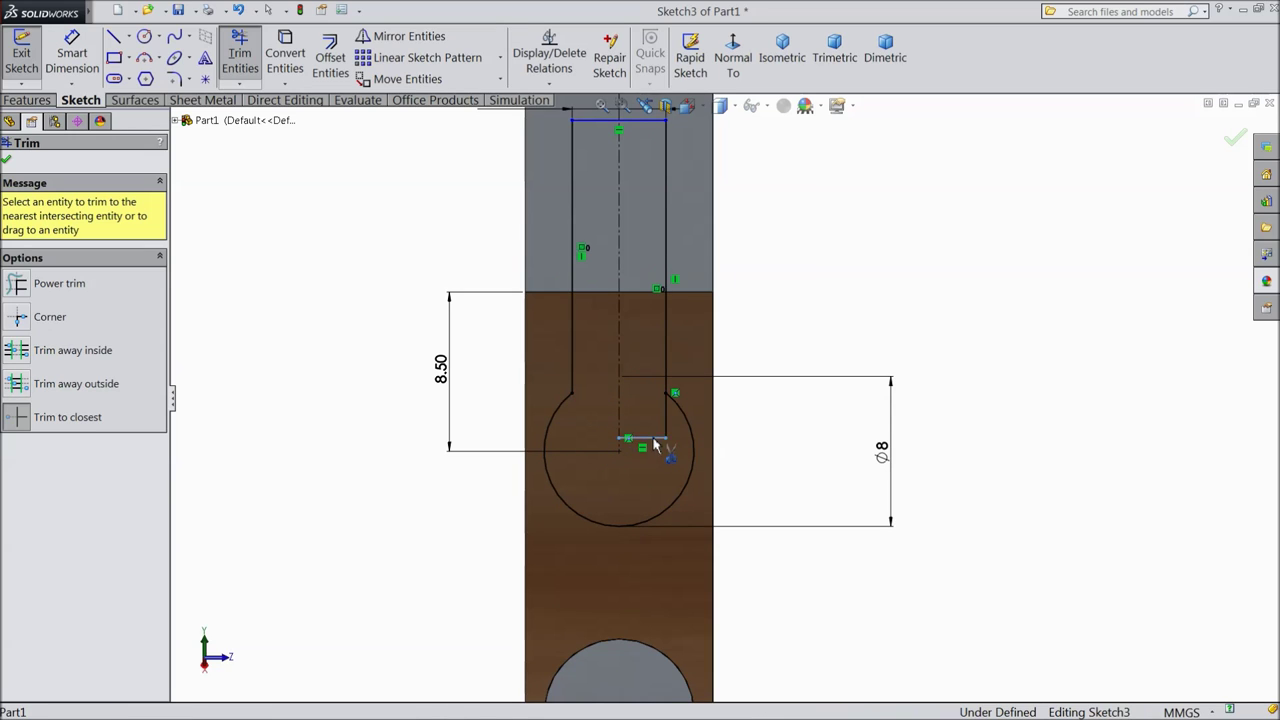
{"action": "left_click", "coordinate": [1236, 140]}
{"action": "left_click", "coordinate": [1224, 132]}
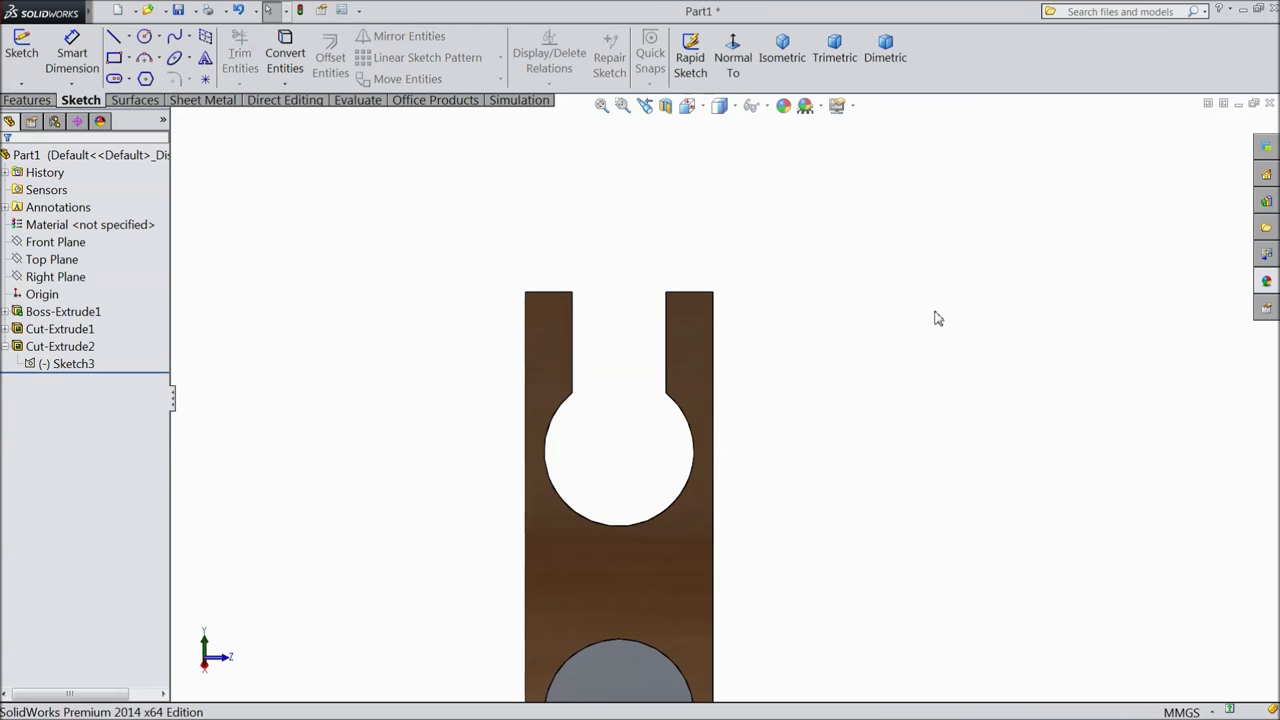
Clear the keyhole cut's selected contours so the cut uses the whole trimmed profile
{"action": "scroll", "coordinate": [671, 429], "scroll_direction": "up", "scroll_amount": 5}
{"action": "mouse_move", "coordinate": [622, 442]}
{"action": "middle_mouse_down"}
{"action": "mouse_move", "coordinate": [580, 382]}
{"action": "mouse_move", "coordinate": [629, 497]}
{"action": "mouse_move", "coordinate": [622, 450]}
{"action": "middle_mouse_up"}
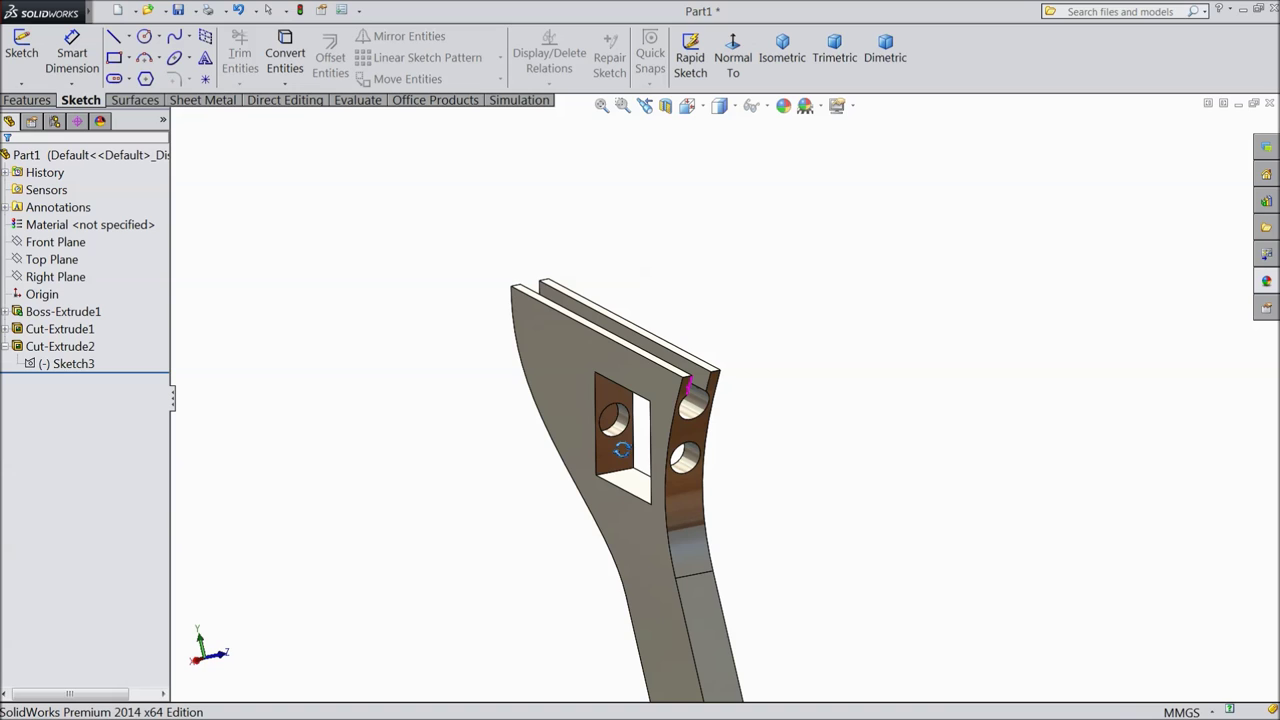
{"action": "left_click", "coordinate": [26, 345]}
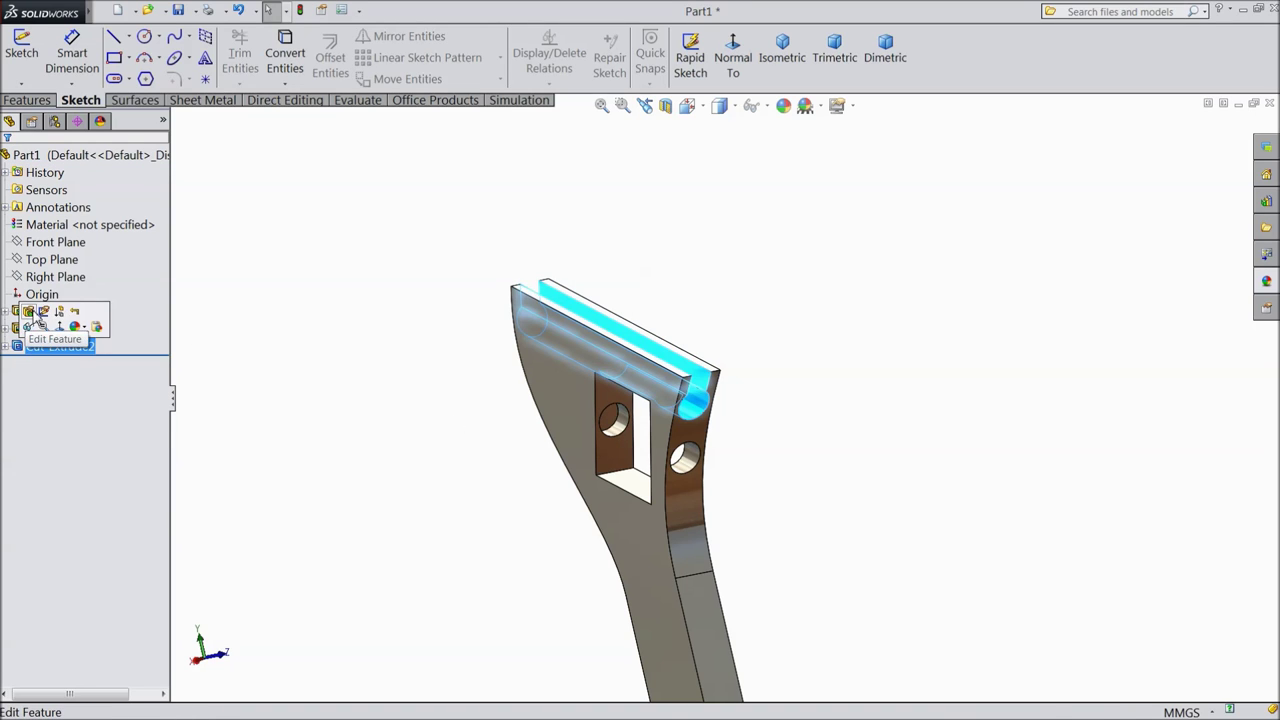
{"action": "left_click", "coordinate": [28, 327]}
{"action": "scroll", "coordinate": [670, 275], "scroll_direction": "down", "scroll_amount": 5}
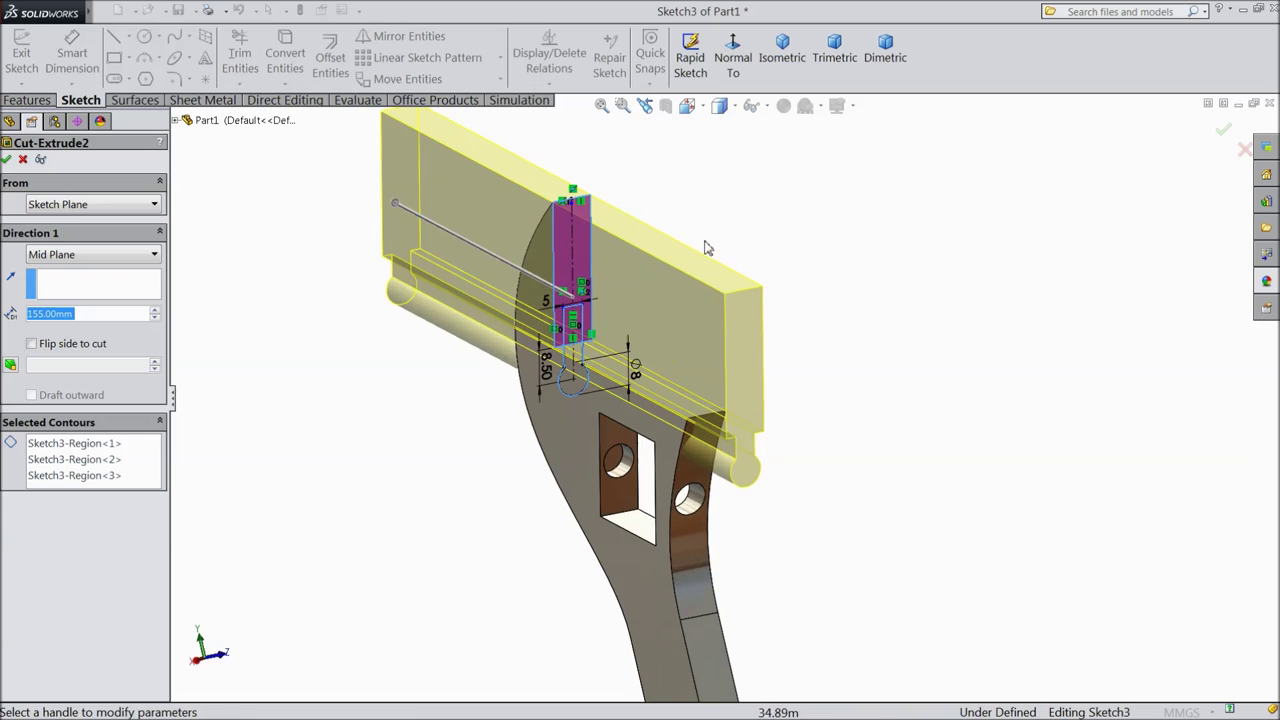
{"action": "right_click", "coordinate": [94, 470]}
{"action": "left_click", "coordinate": [122, 481]}
{"action": "scroll", "coordinate": [373, 470], "scroll_direction": "down", "scroll_amount": 2}
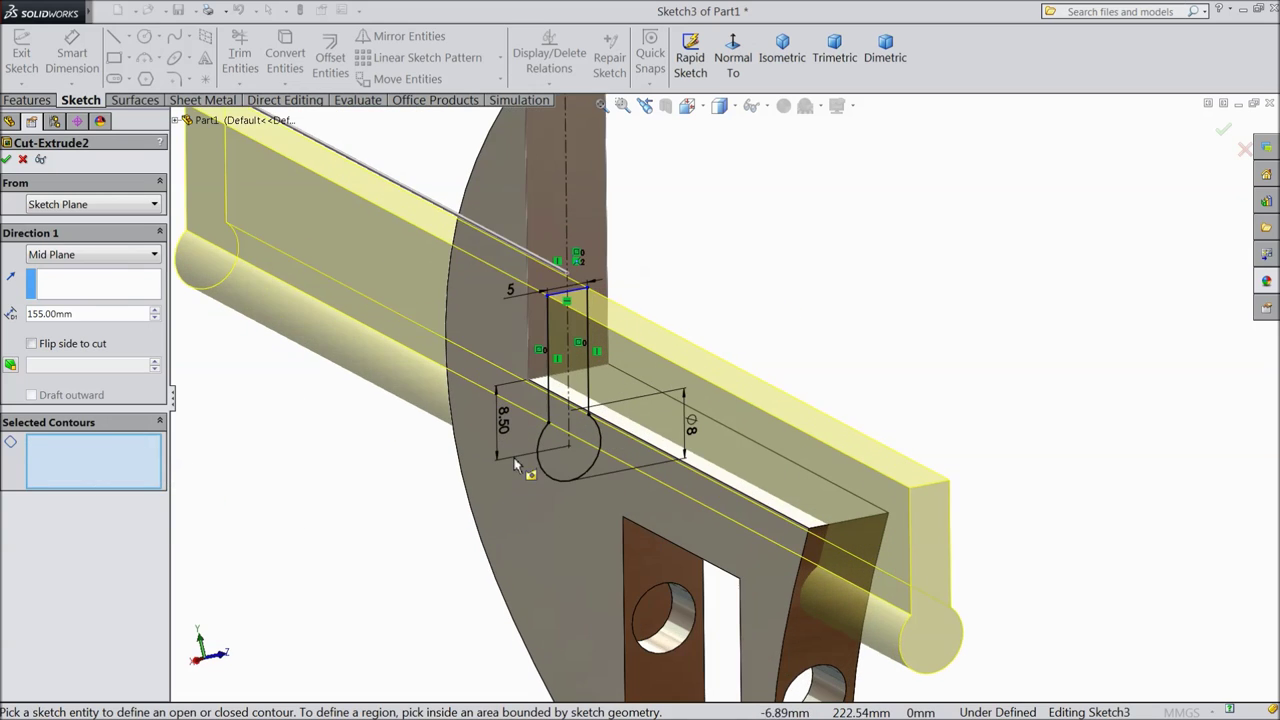
{"action": "scroll", "coordinate": [553, 460], "scroll_direction": "up", "scroll_amount": 2}
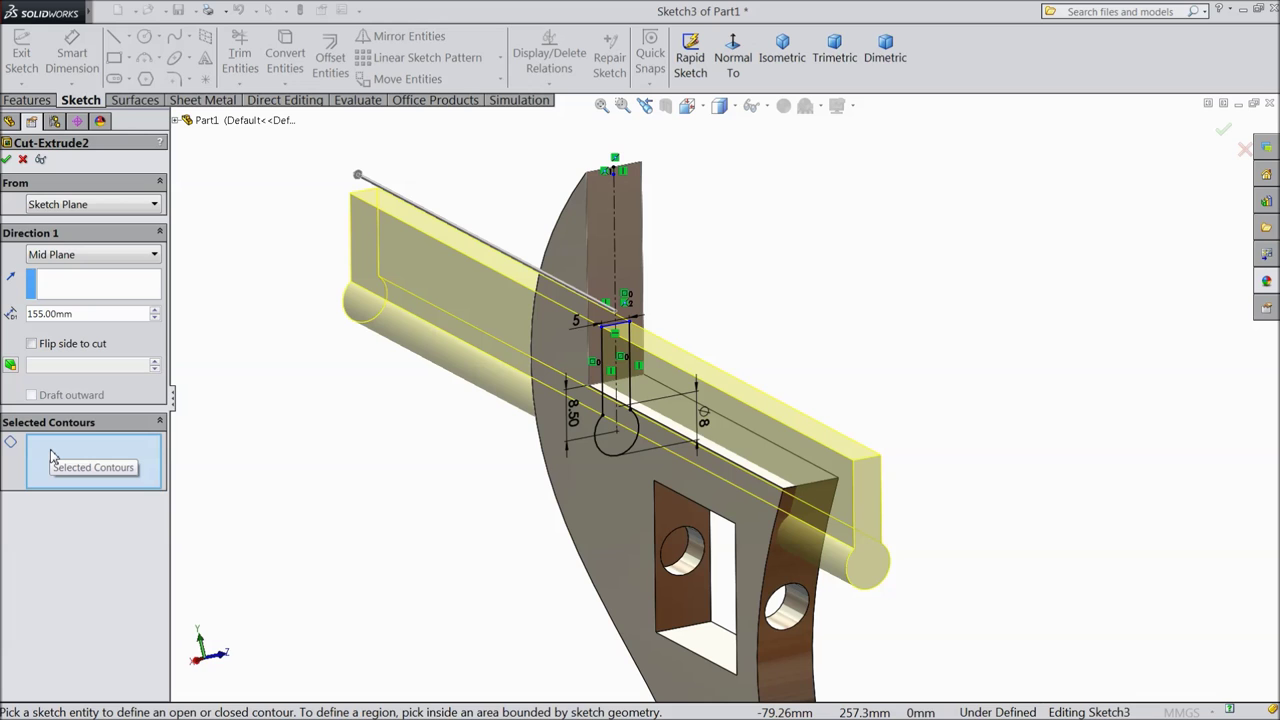
{"action": "left_click", "coordinate": [6, 159]}
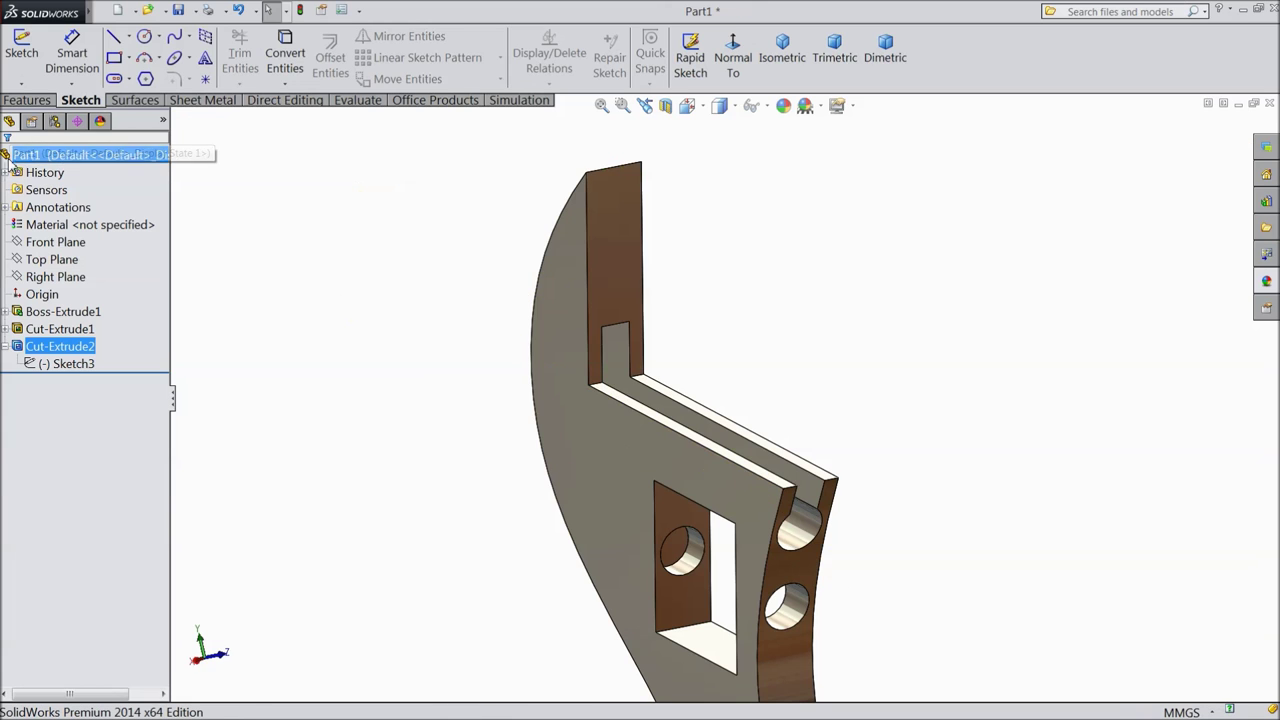
{"action": "middle_click_drag", "start_coordinate": [371, 451], "coordinate": [420, 391]}
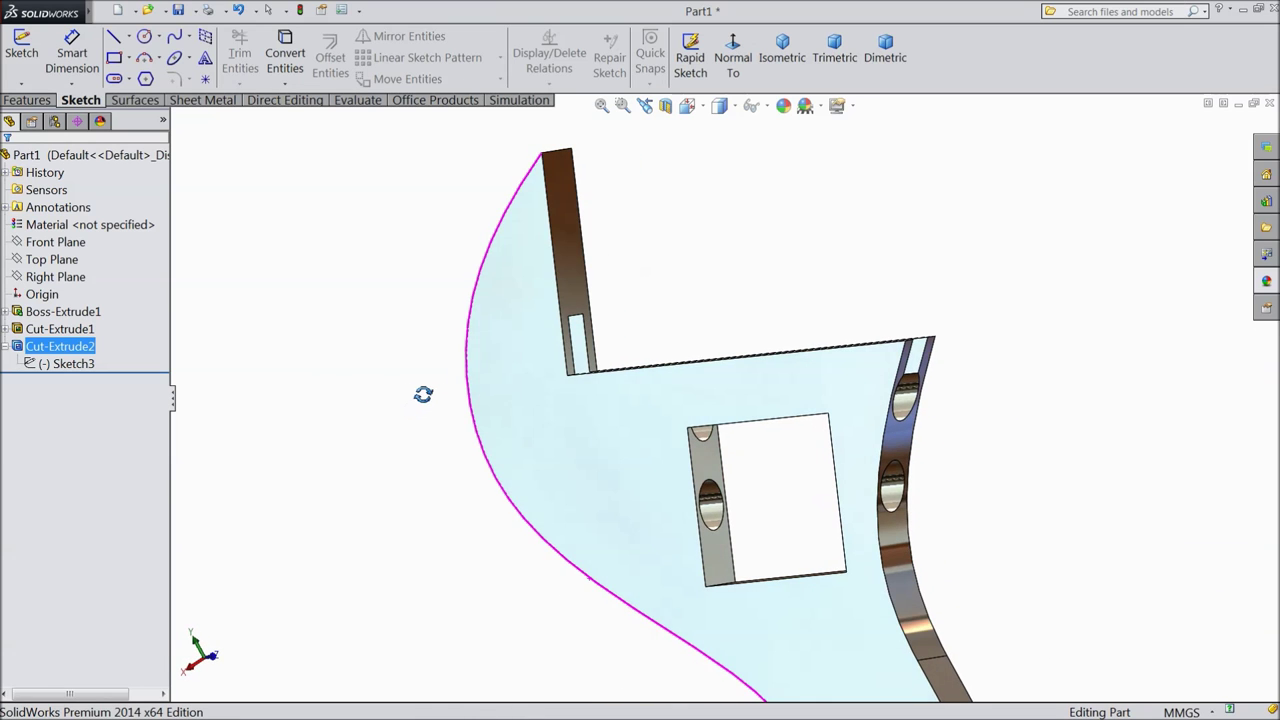
Set up a full round fillet for the free end of the wrench handle
{"action": "left_click", "coordinate": [32, 102]}
{"action": "key", "text": "z"}
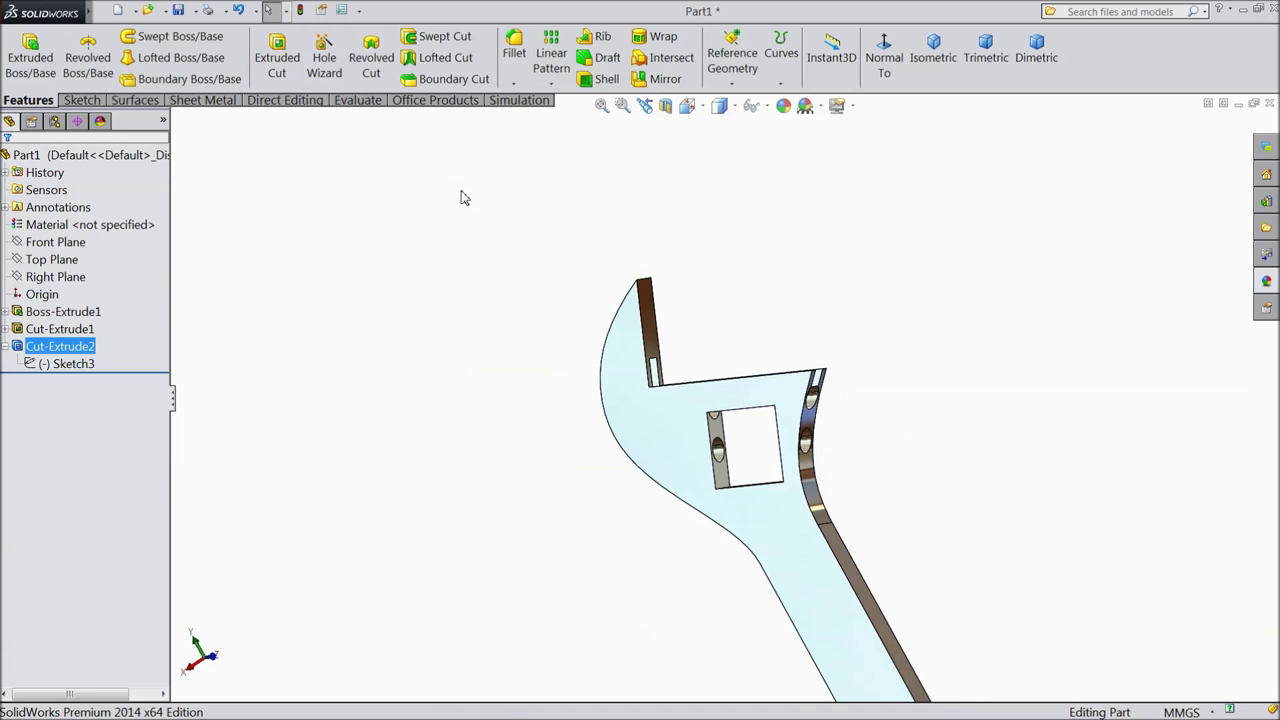
{"action": "left_click", "coordinate": [514, 50]}
{"action": "key", "text": "z"}
{"action": "scroll", "coordinate": [757, 598], "scroll_direction": "down", "scroll_amount": 5}
{"action": "middle_click_drag", "start_coordinate": [849, 606], "coordinate": [783, 463]}
{"action": "scroll", "coordinate": [737, 523], "scroll_direction": "down", "scroll_amount": 3}
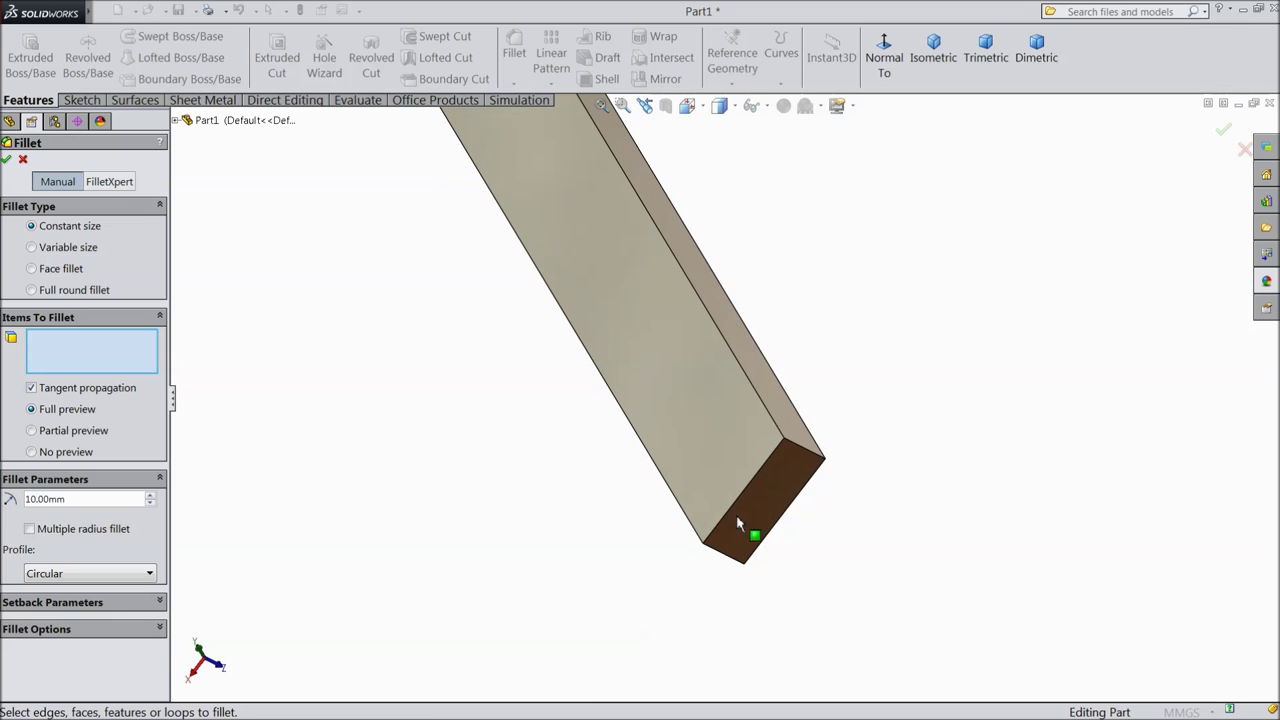
{"action": "left_click", "coordinate": [55, 270]}
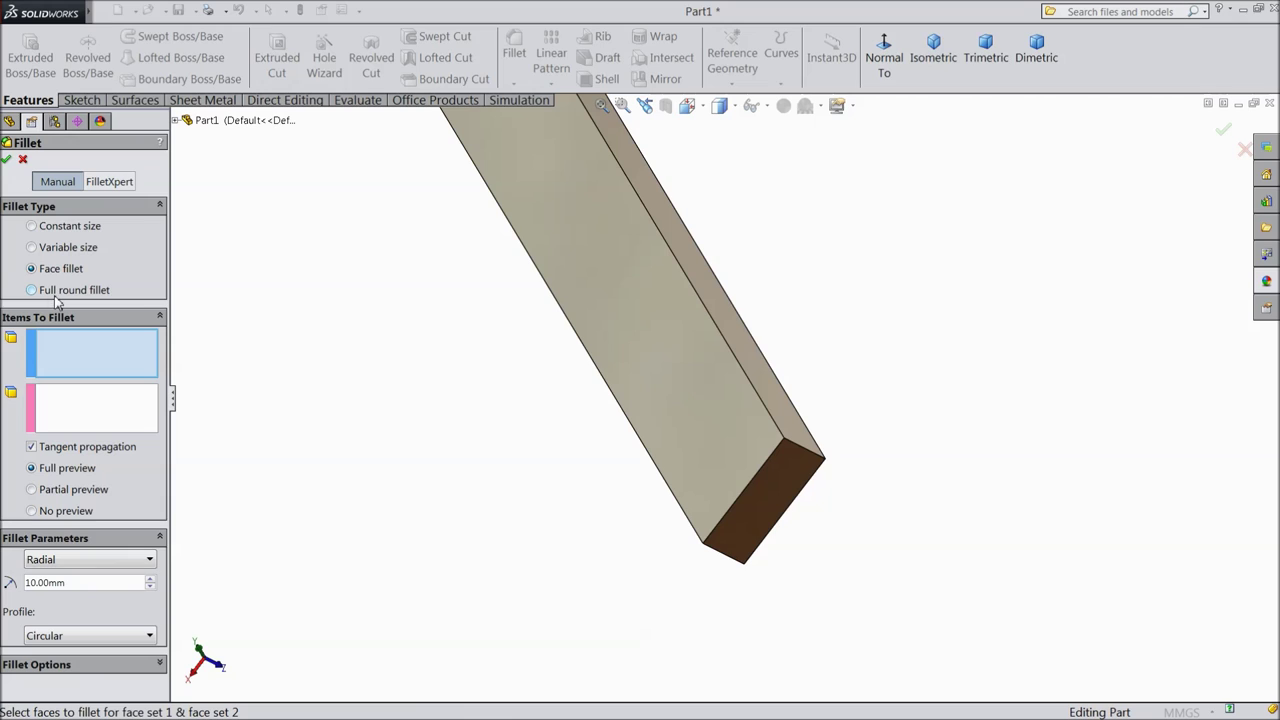
{"action": "left_click", "coordinate": [54, 292]}
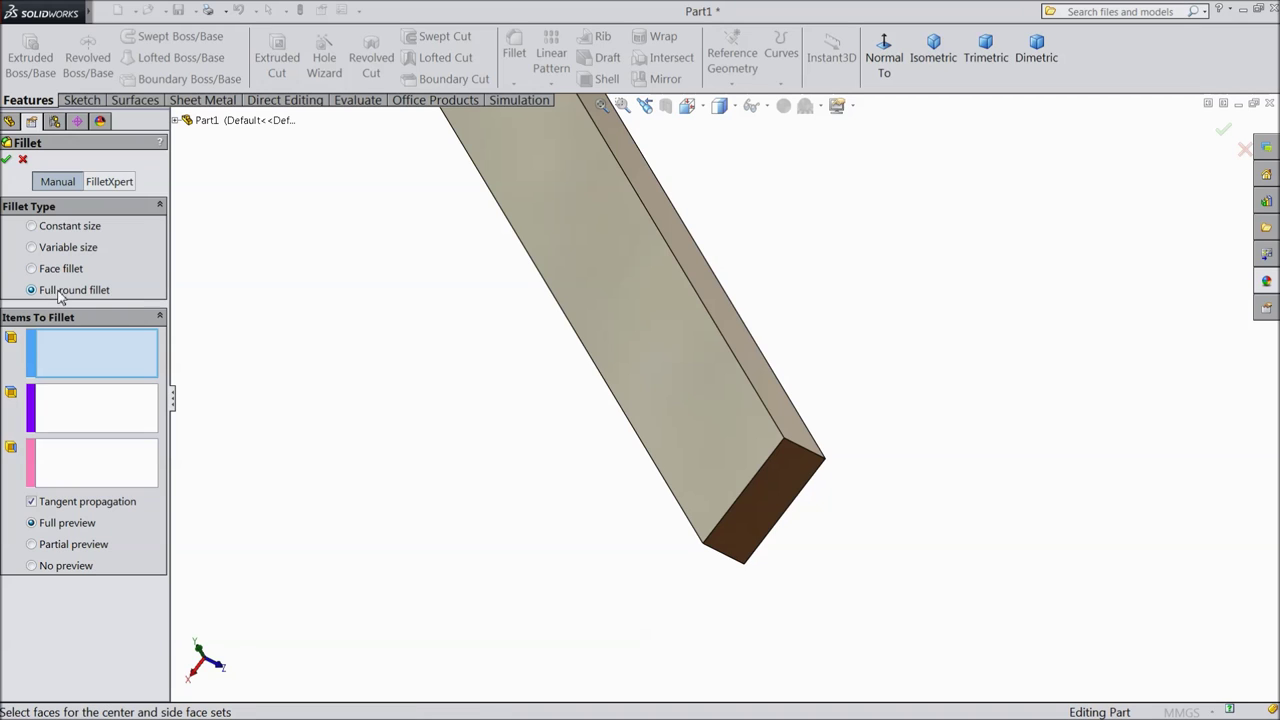
Try a full round fillet with the handle's end face as side set 1, one narrow side as centre and the opposite narrow side as side set 2
{"action": "left_click", "coordinate": [760, 515]}
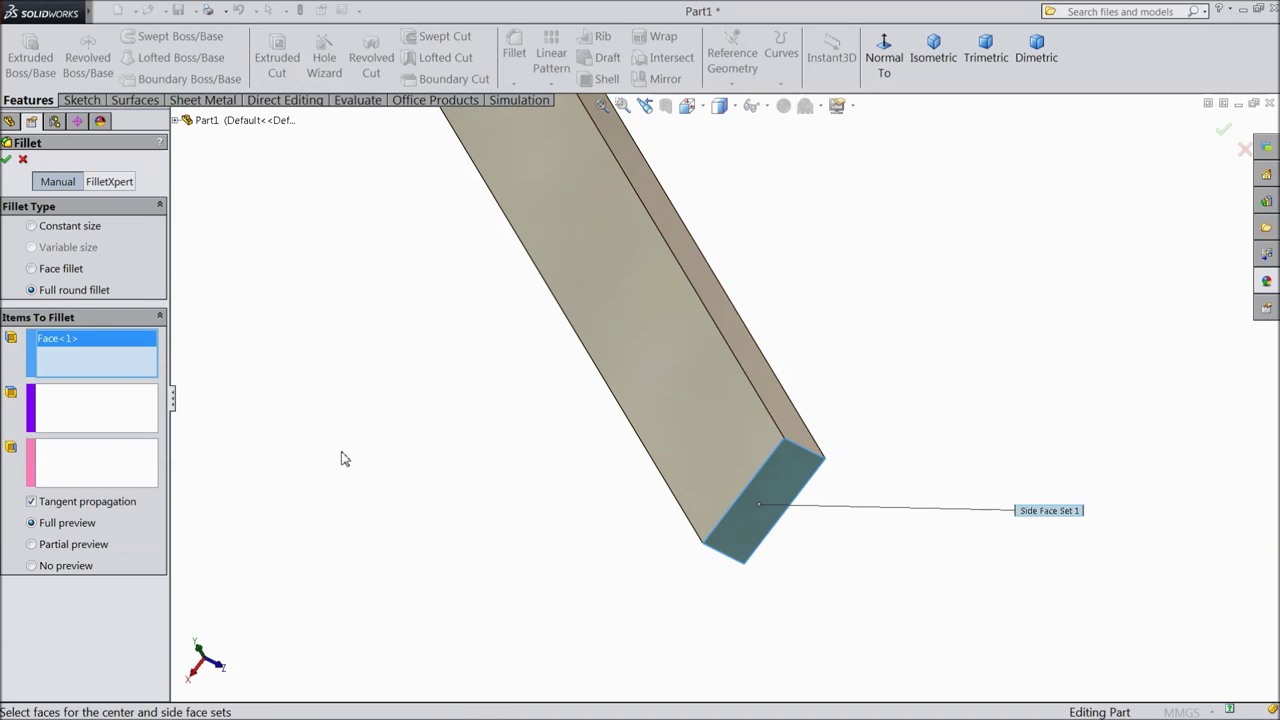
{"action": "left_click", "coordinate": [100, 410]}
{"action": "left_click", "coordinate": [781, 408]}
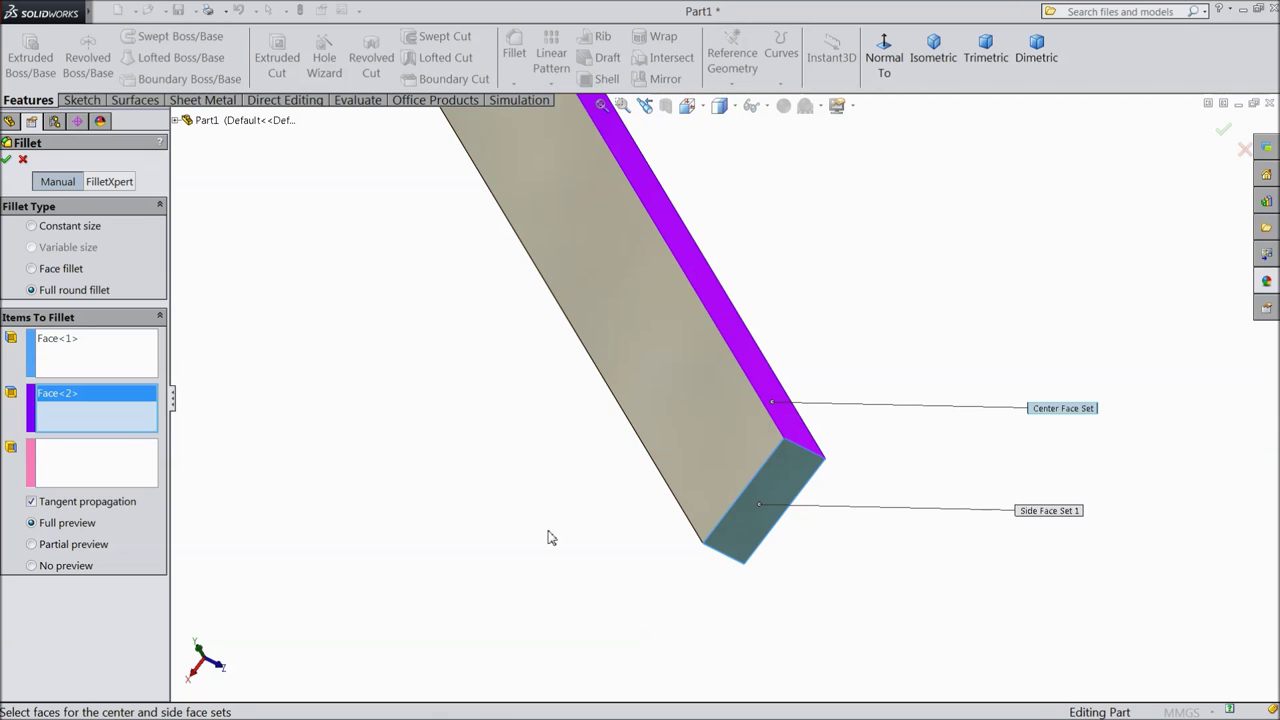
{"action": "middle_click_drag", "start_coordinate": [548, 538], "coordinate": [620, 465]}
{"action": "left_click", "coordinate": [139, 485]}
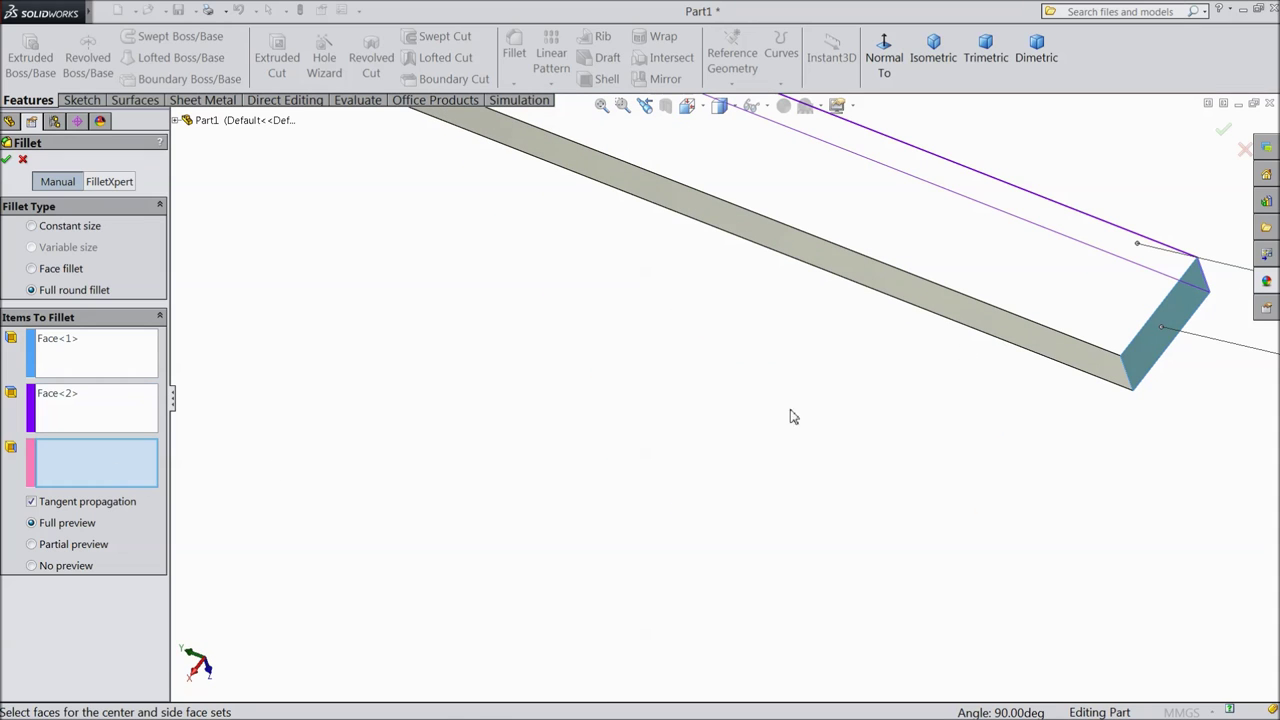
{"action": "left_click", "coordinate": [1066, 360]}
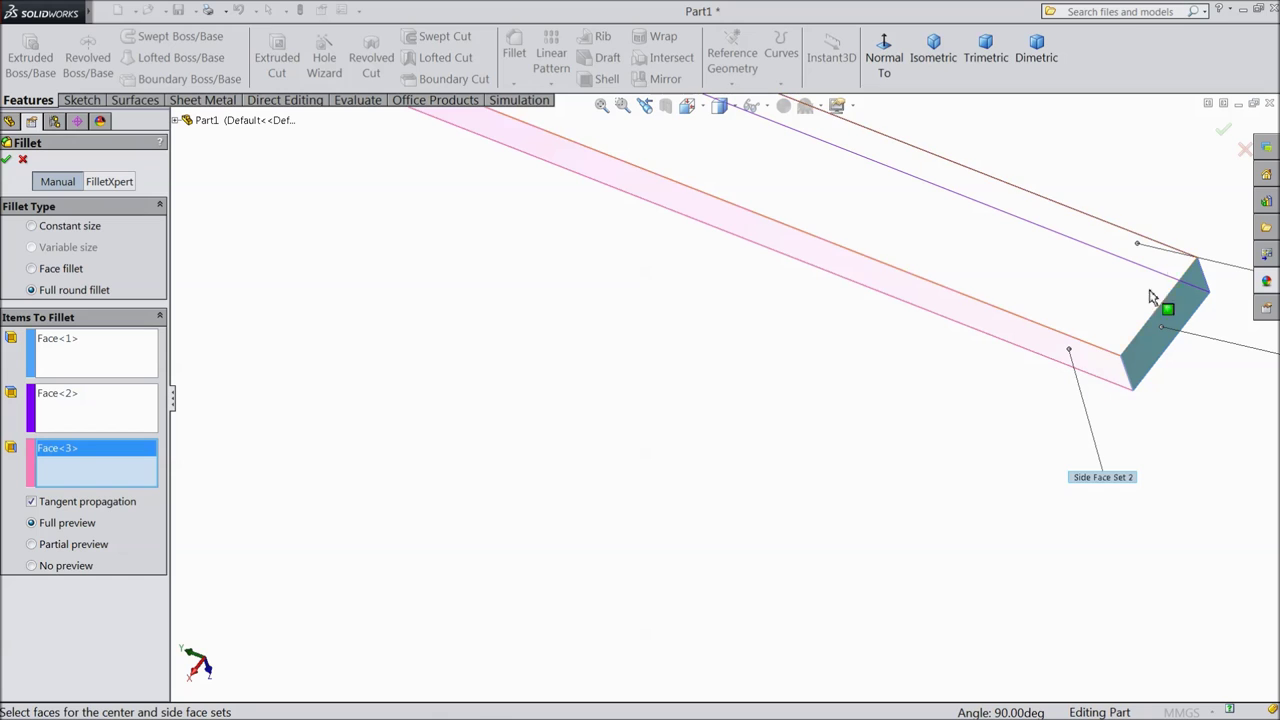
{"action": "left_click", "coordinate": [1222, 132]}
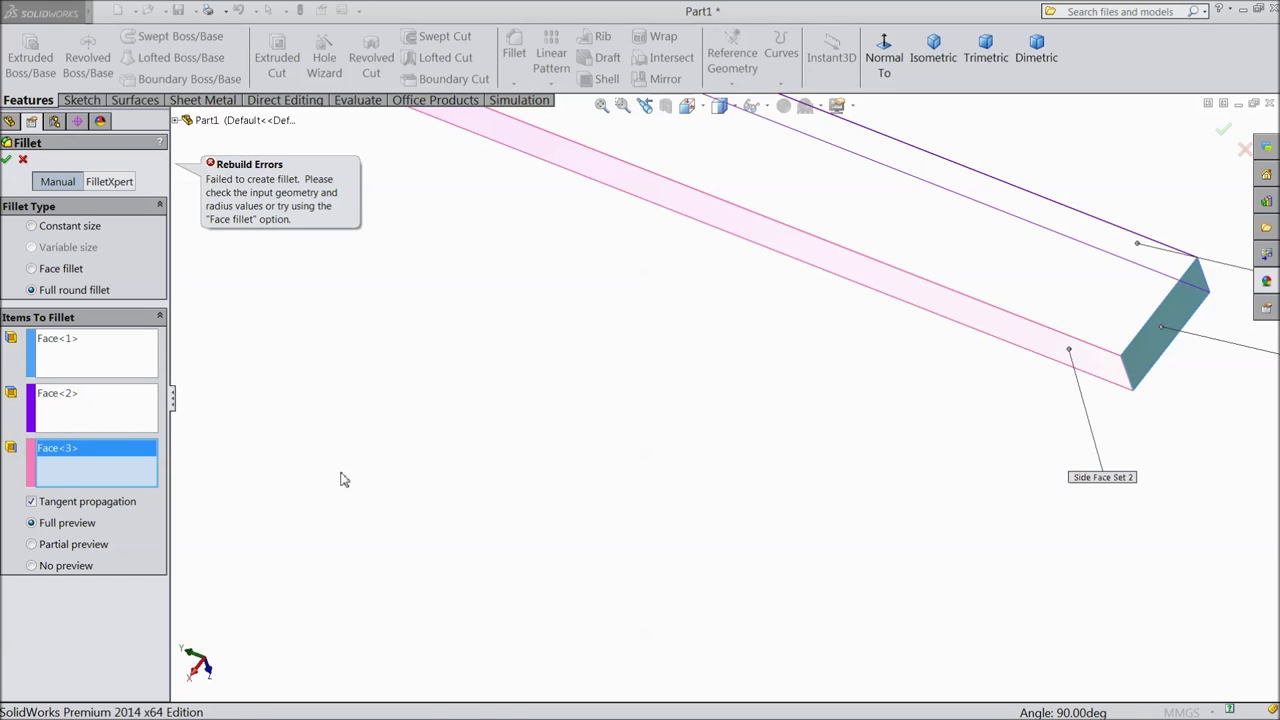
{"action": "scroll", "coordinate": [306, 488], "scroll_direction": "up", "scroll_amount": 2}
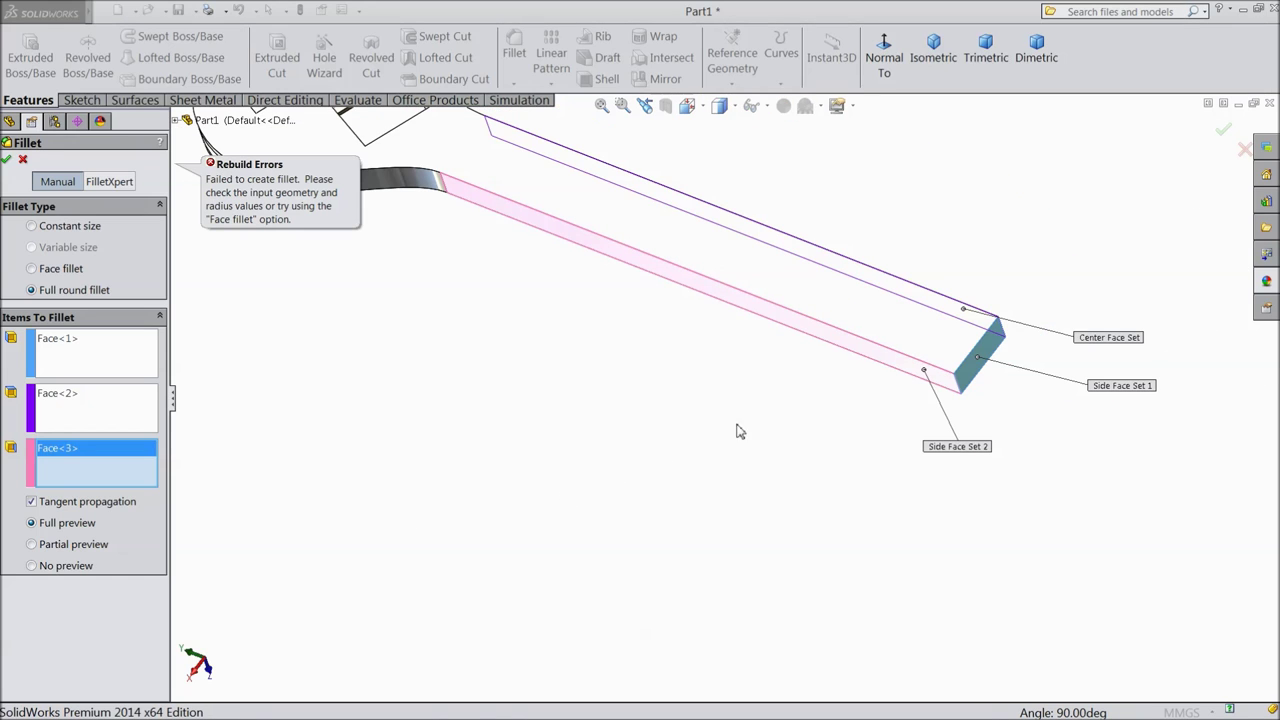
{"action": "middle_click_drag", "start_coordinate": [726, 437], "coordinate": [686, 486]}
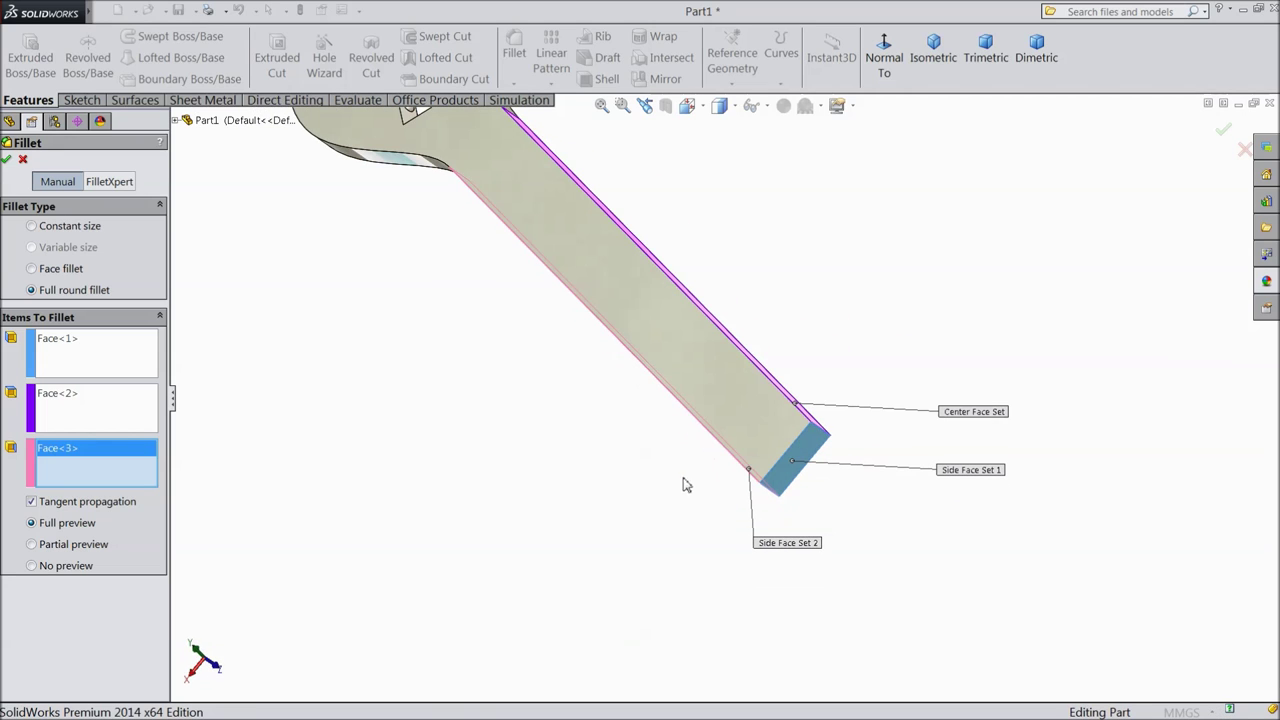
{"action": "left_click", "coordinate": [23, 161]}
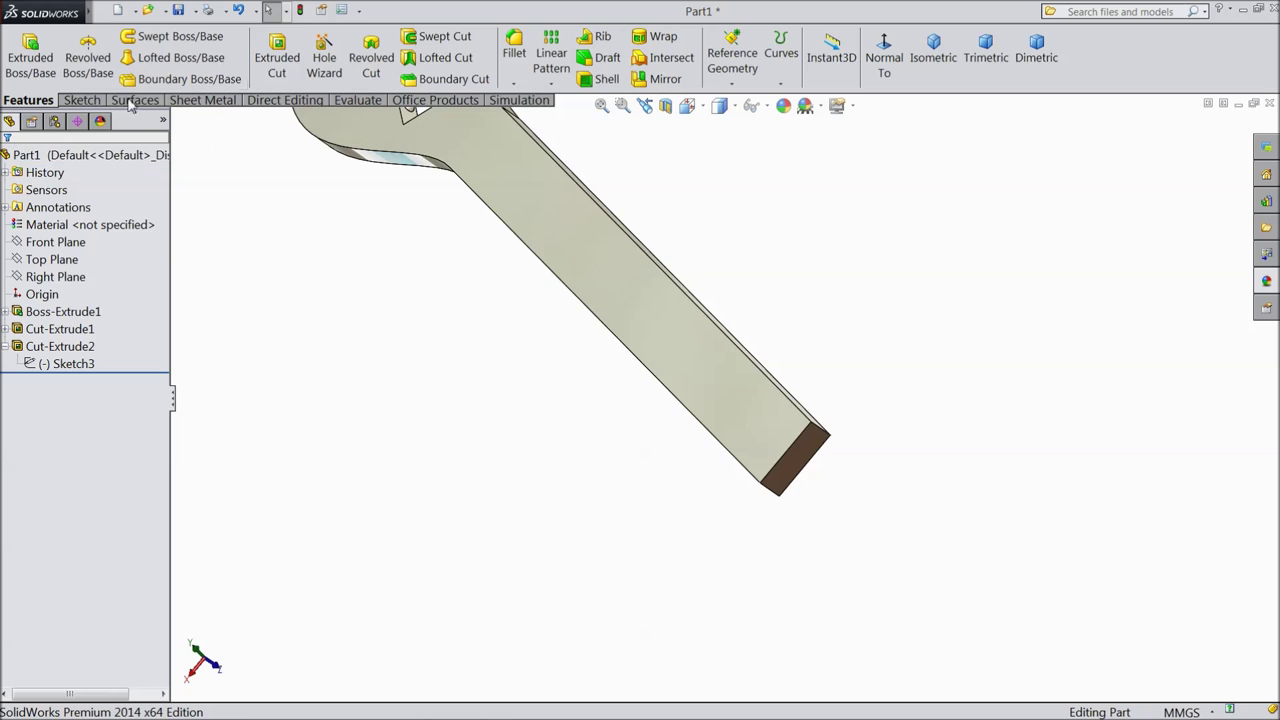
Apply a 10 mm constant-size fillet to the two short corner edges at the handle's free end
{"action": "left_click", "coordinate": [512, 62]}
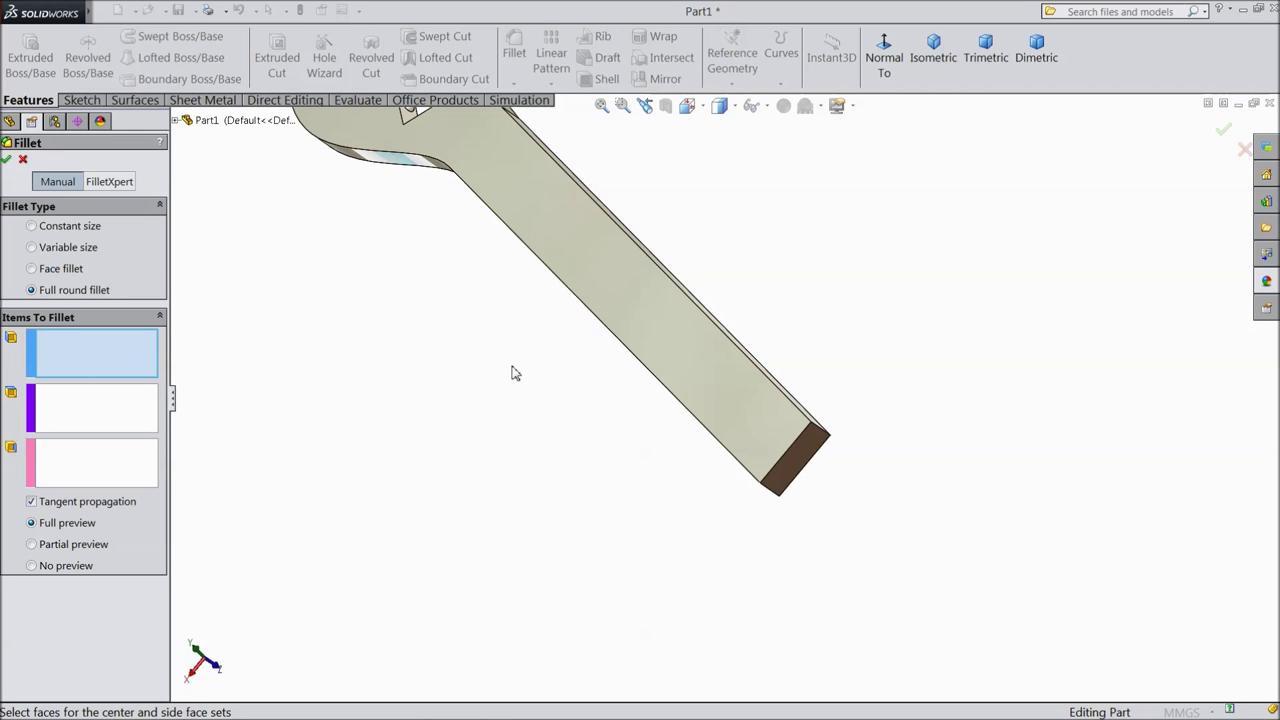
{"action": "left_click", "coordinate": [49, 230]}
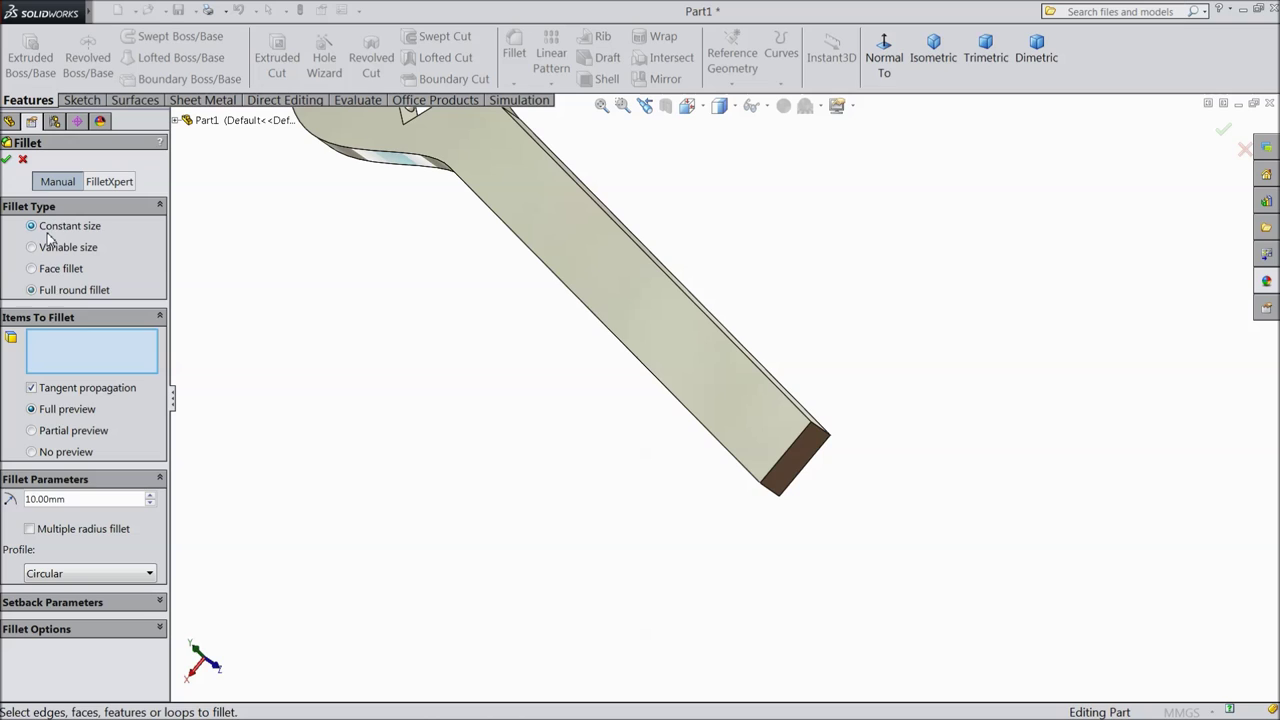
{"action": "left_click", "coordinate": [824, 436]}
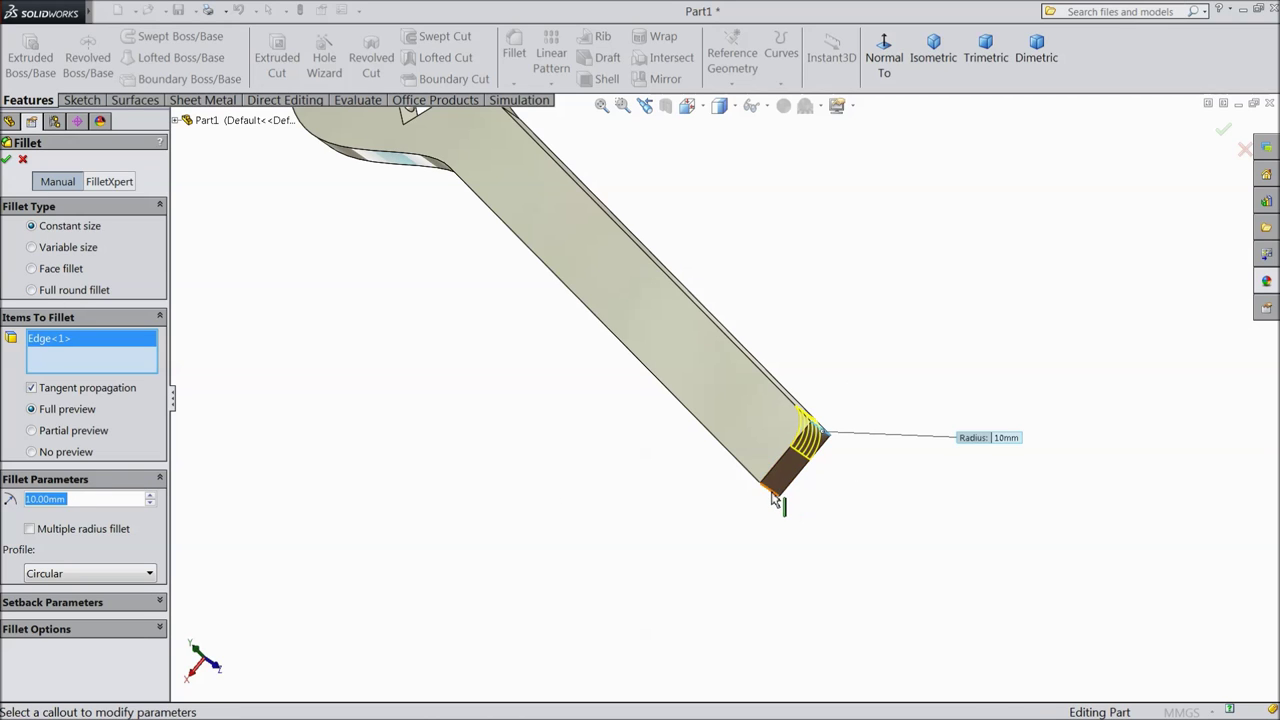
{"action": "left_click", "coordinate": [778, 493]}
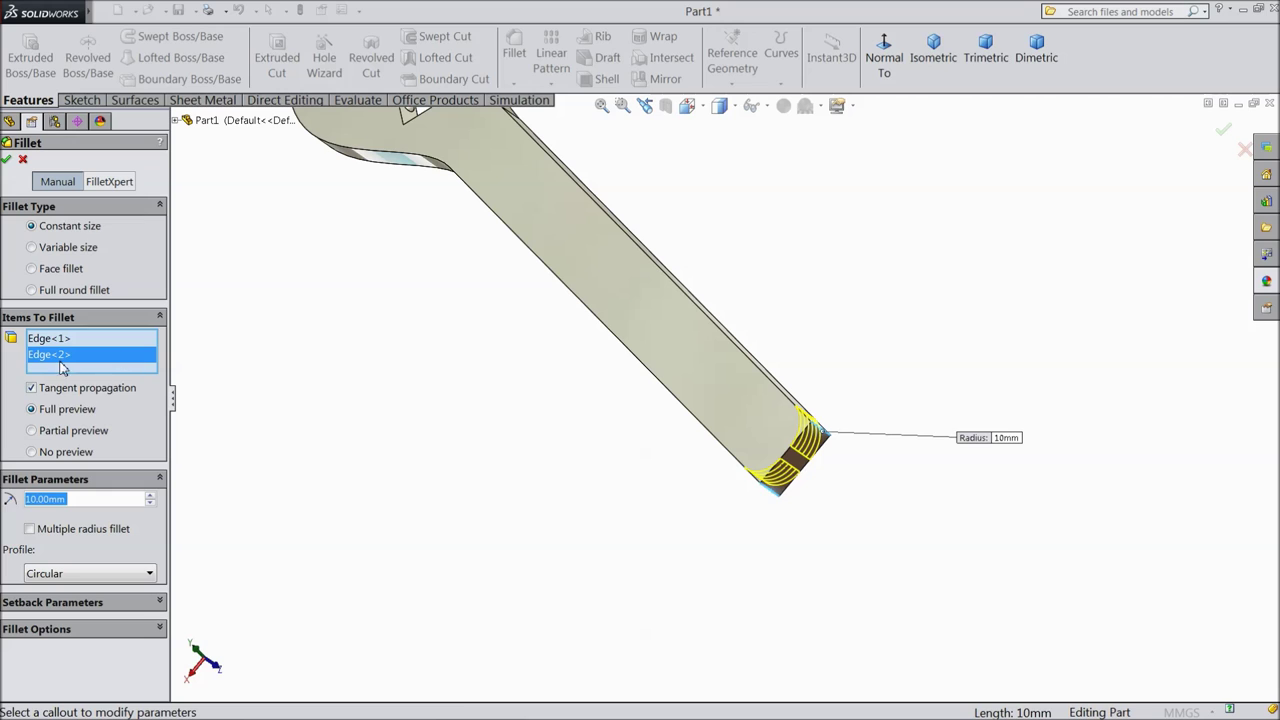
{"action": "left_click", "coordinate": [7, 160]}
{"action": "middle_click_drag", "start_coordinate": [571, 463], "coordinate": [733, 481]}
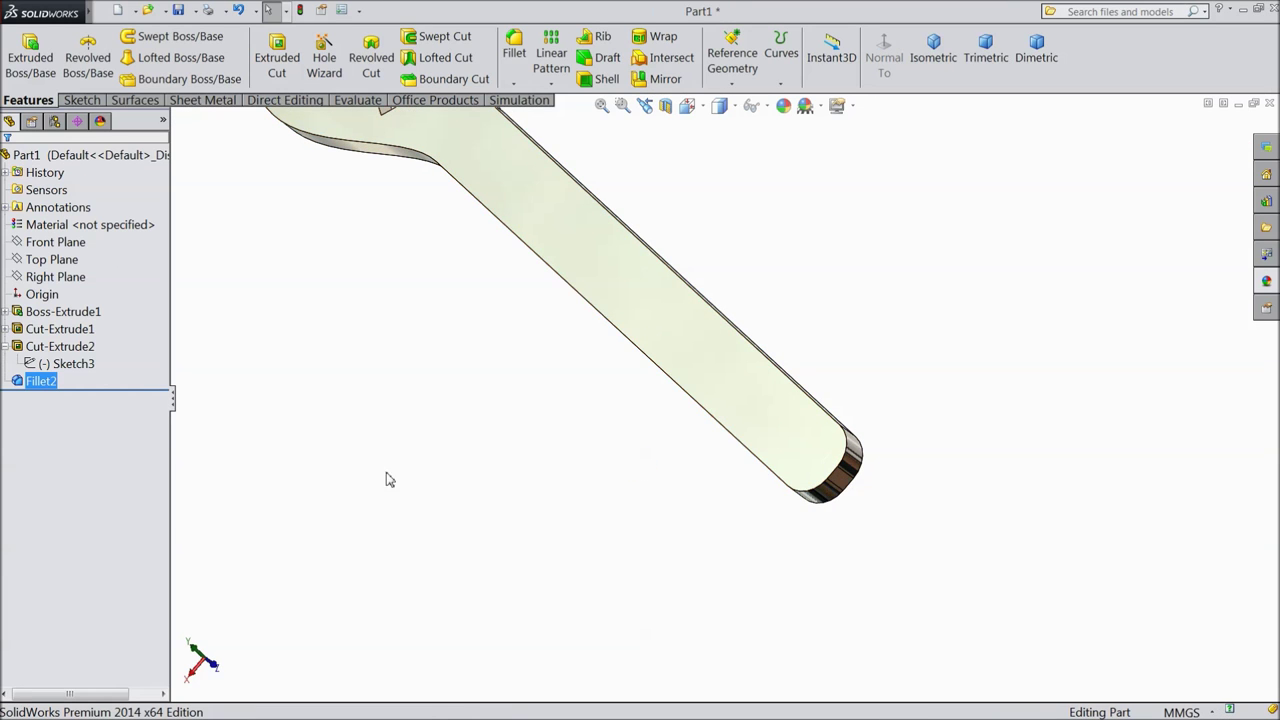
Edit the handle-end fillet and set its radius to 15 mm
{"action": "left_click", "coordinate": [40, 381]}
{"action": "left_click", "coordinate": [26, 347]}
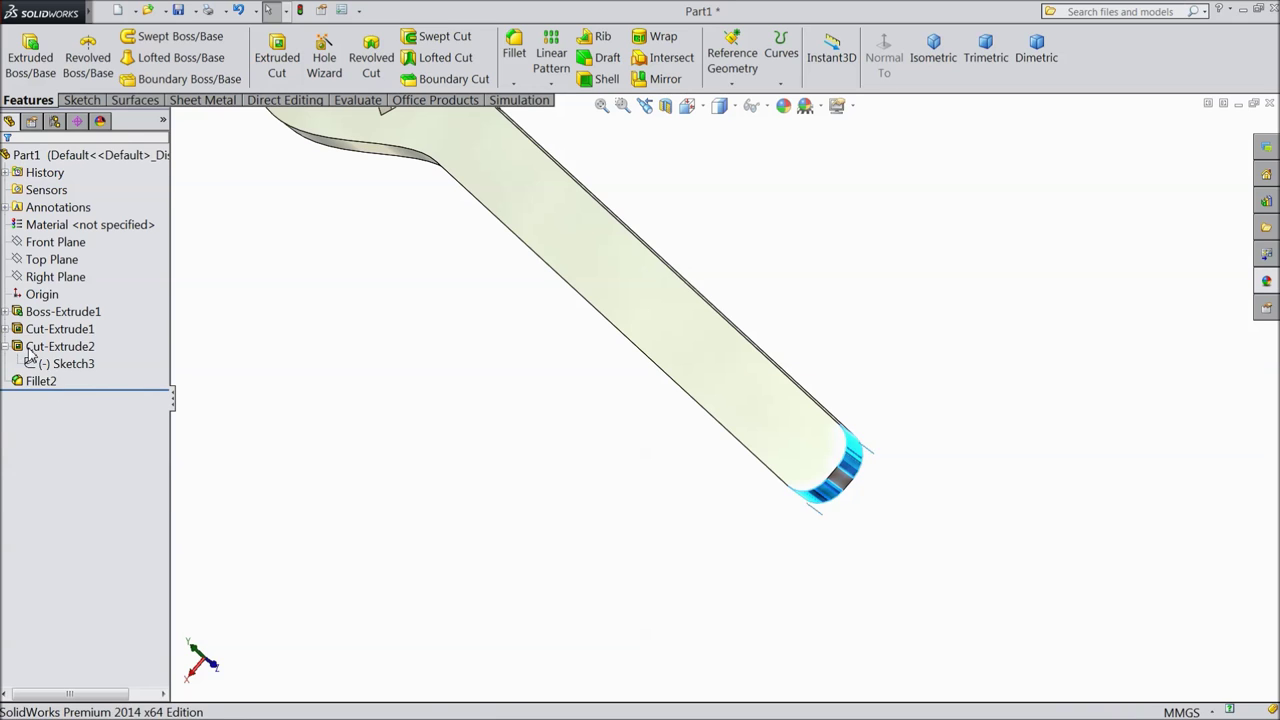
{"action": "type", "text": "15"}
{"action": "key", "text": "Return"}
{"action": "scroll", "coordinate": [850, 487], "scroll_direction": "up", "scroll_amount": 2}
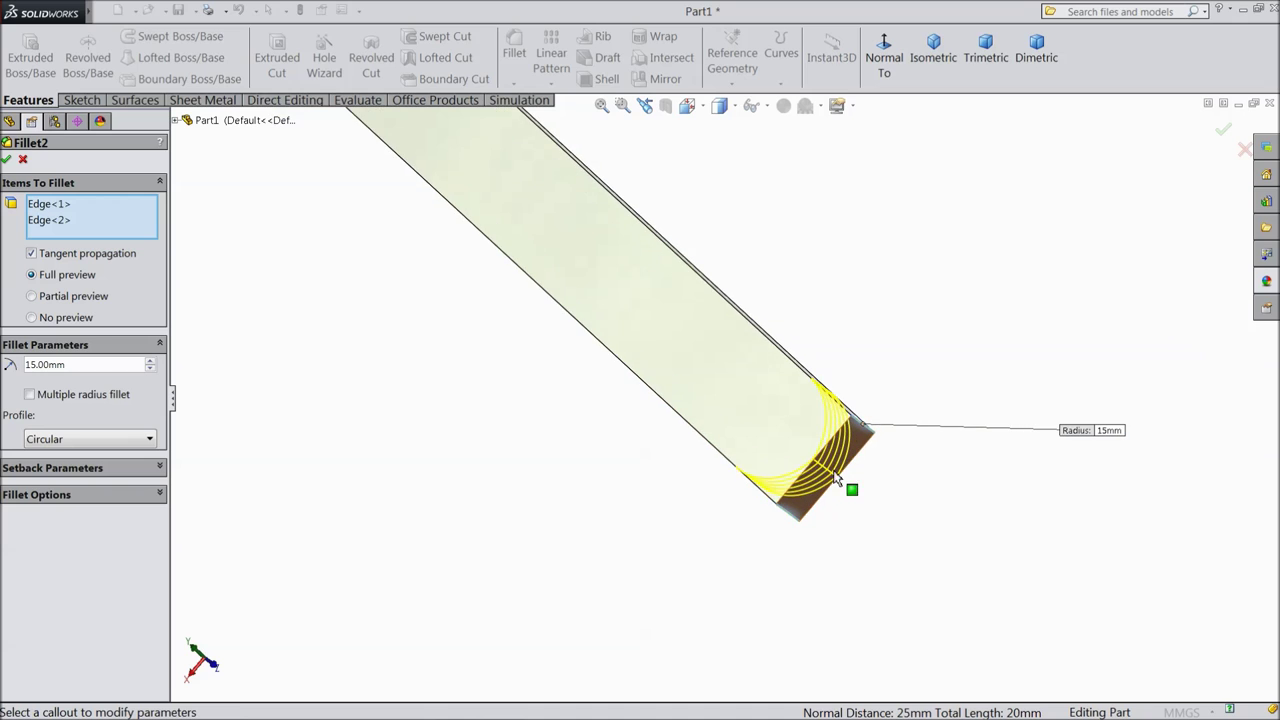
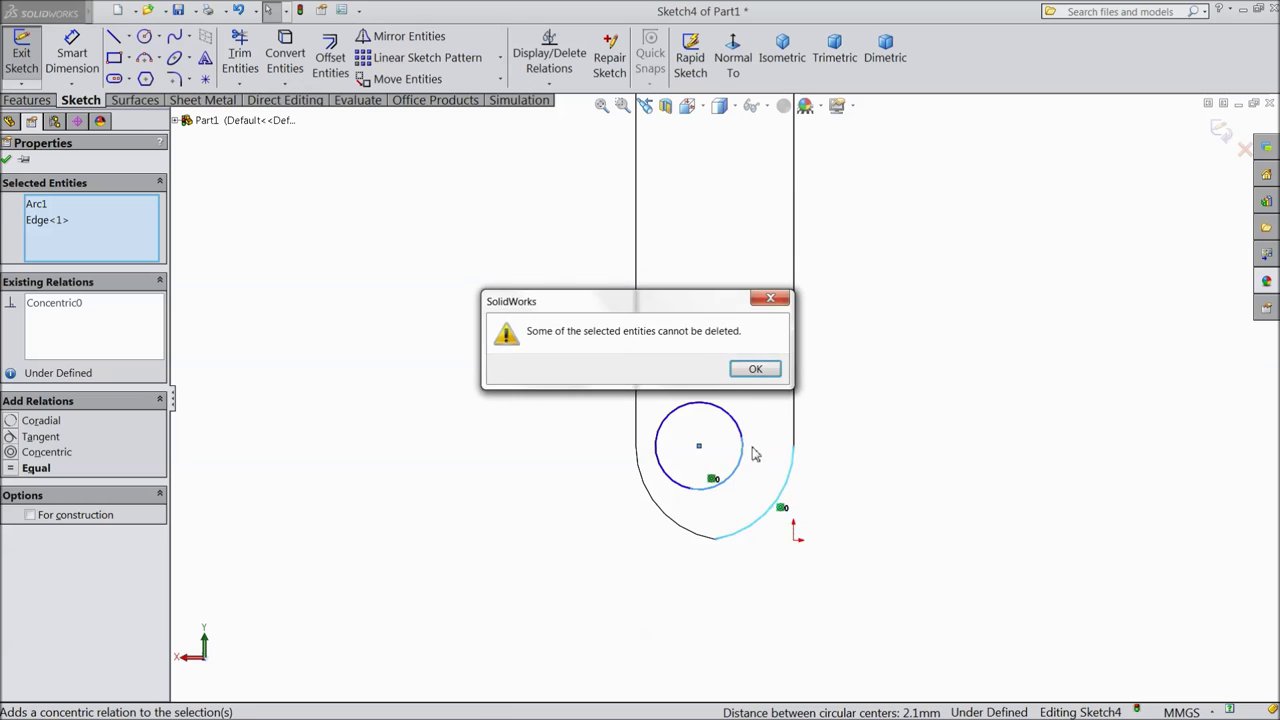
Sketch a circle about 12.9 mm in diameter inside the rounded end of the handle
{"action": "left_click", "coordinate": [754, 370]}
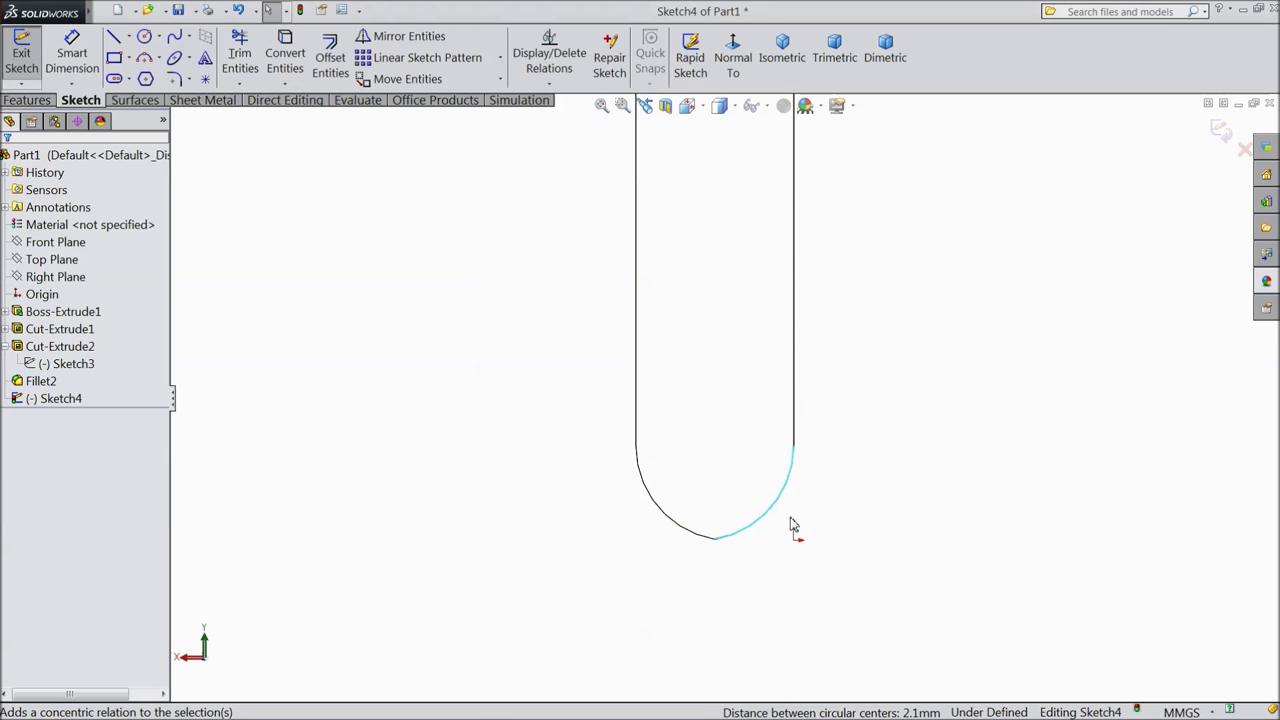
{"action": "left_click", "coordinate": [144, 37]}
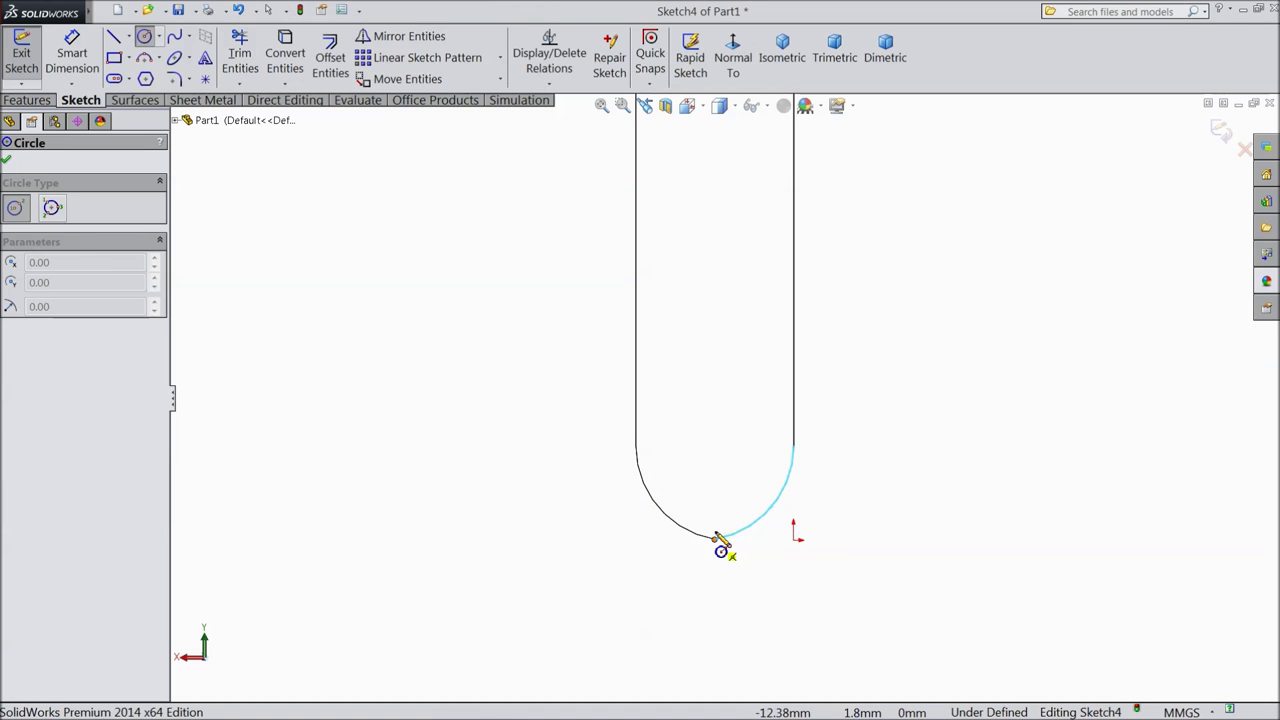
{"action": "left_click", "coordinate": [712, 452]}
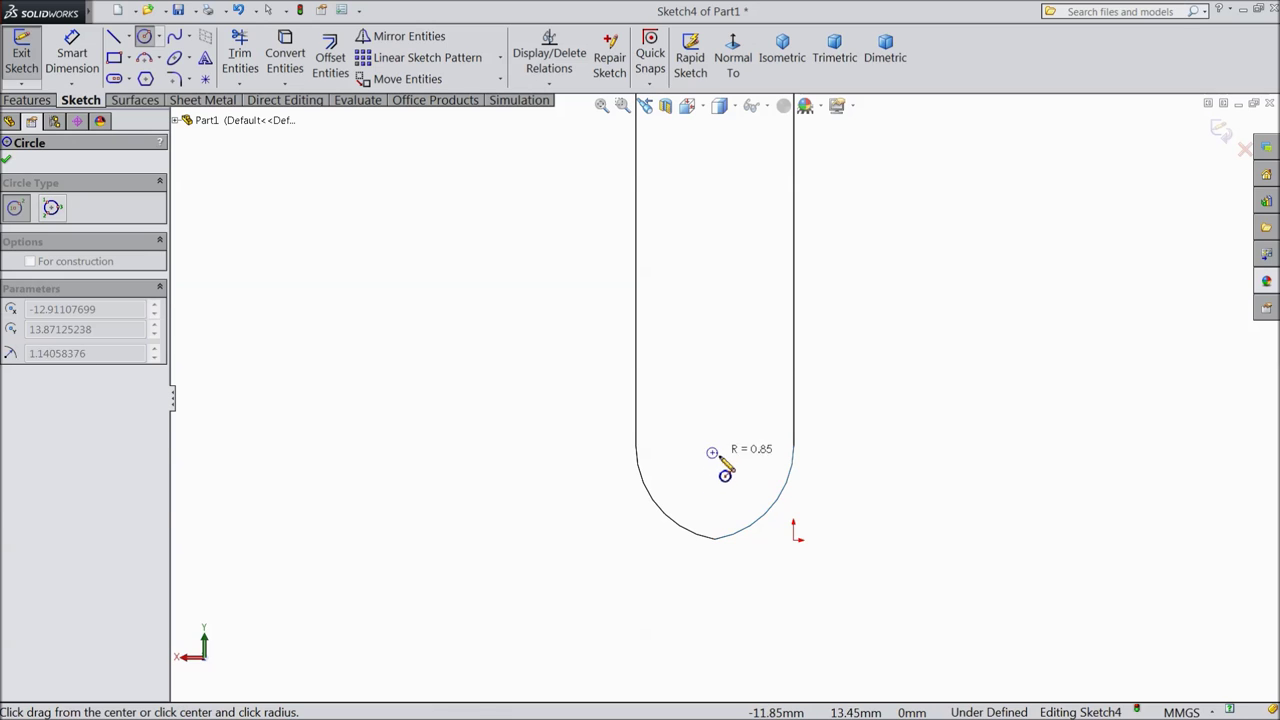
{"action": "left_click", "coordinate": [724, 490]}
Dimension the handle-end circle's diameter and set it to 12 mm
{"action": "left_click", "coordinate": [63, 67]}
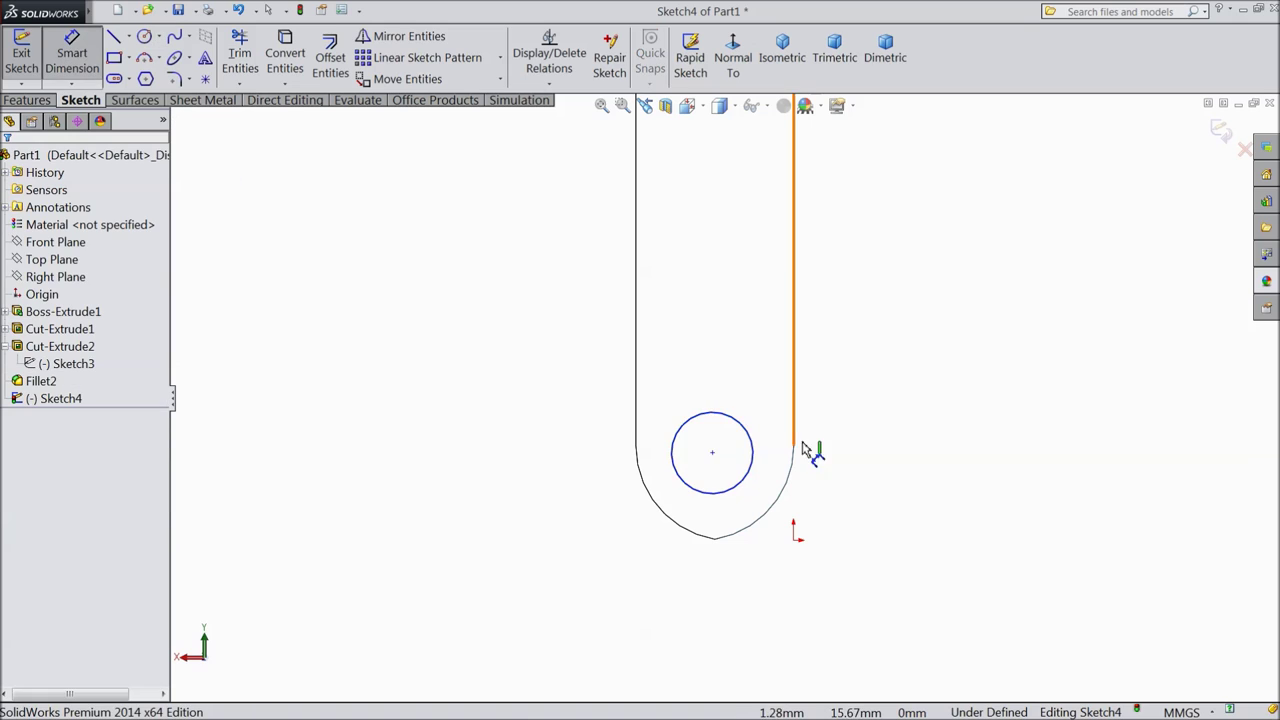
{"action": "left_click", "coordinate": [746, 478]}
{"action": "left_click", "coordinate": [850, 464]}
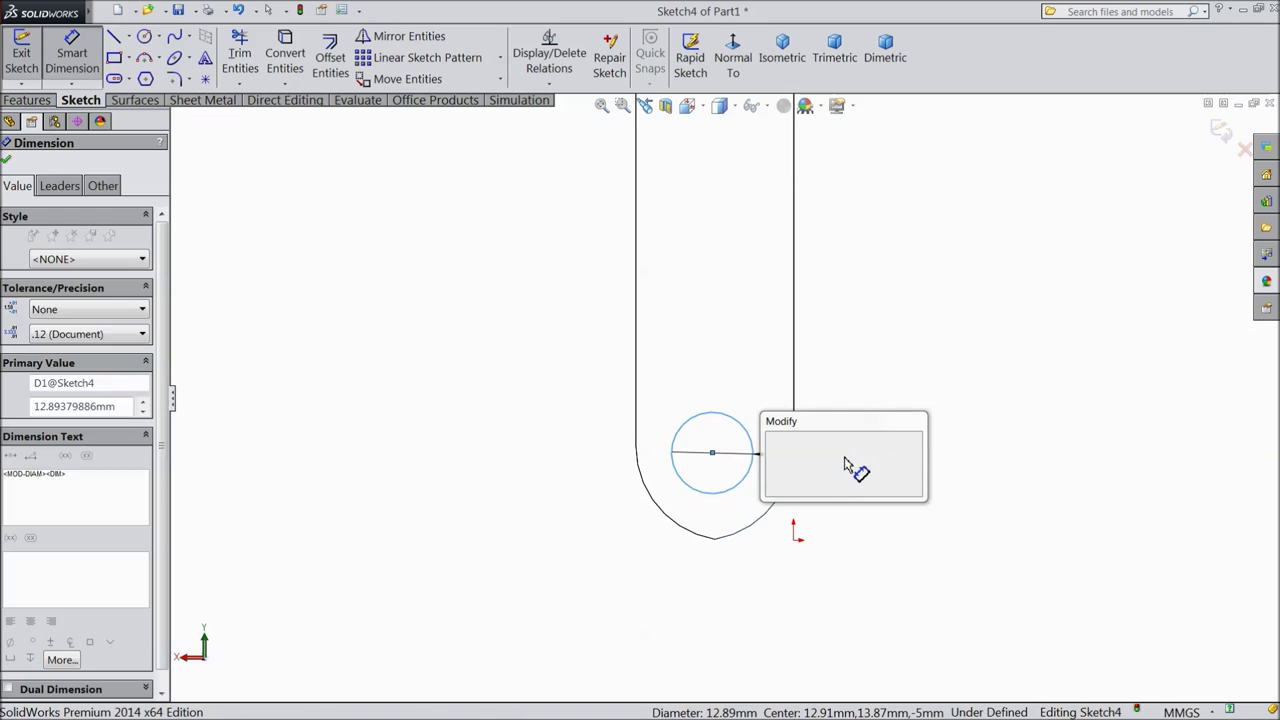
{"action": "type", "text": "12"}
{"action": "left_click", "coordinate": [773, 441]}
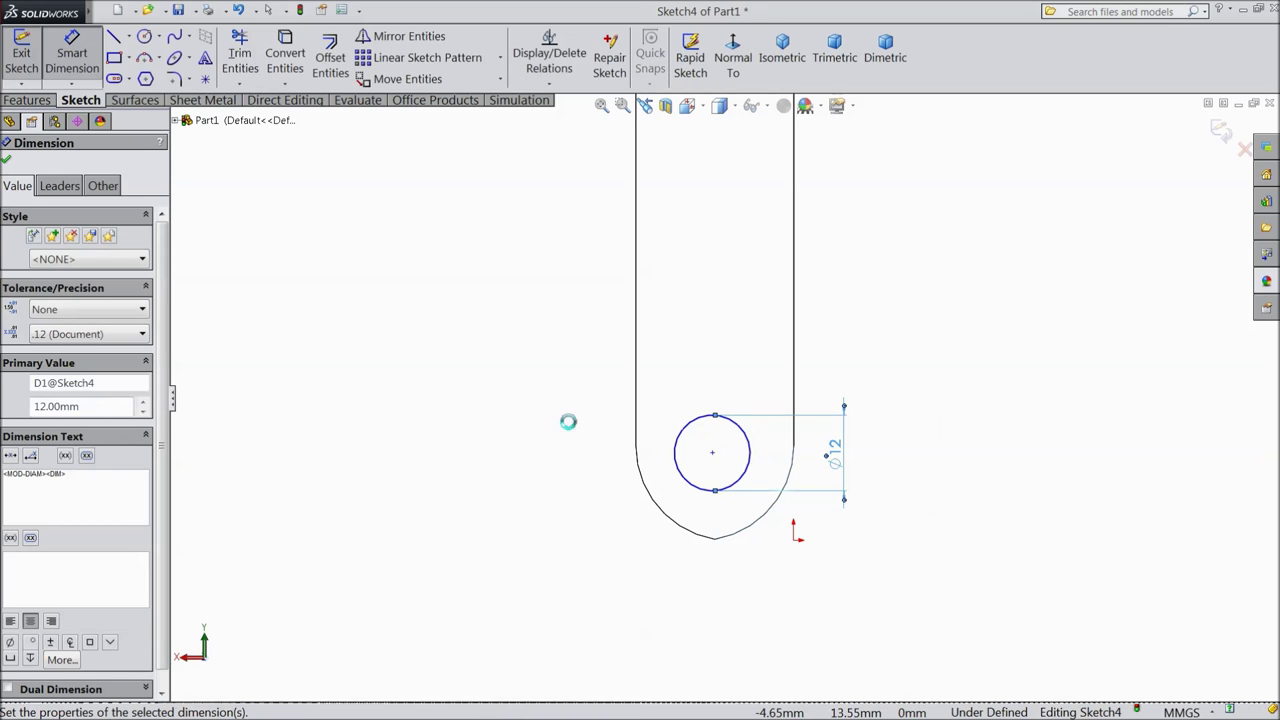
{"action": "left_click", "coordinate": [7, 163]}
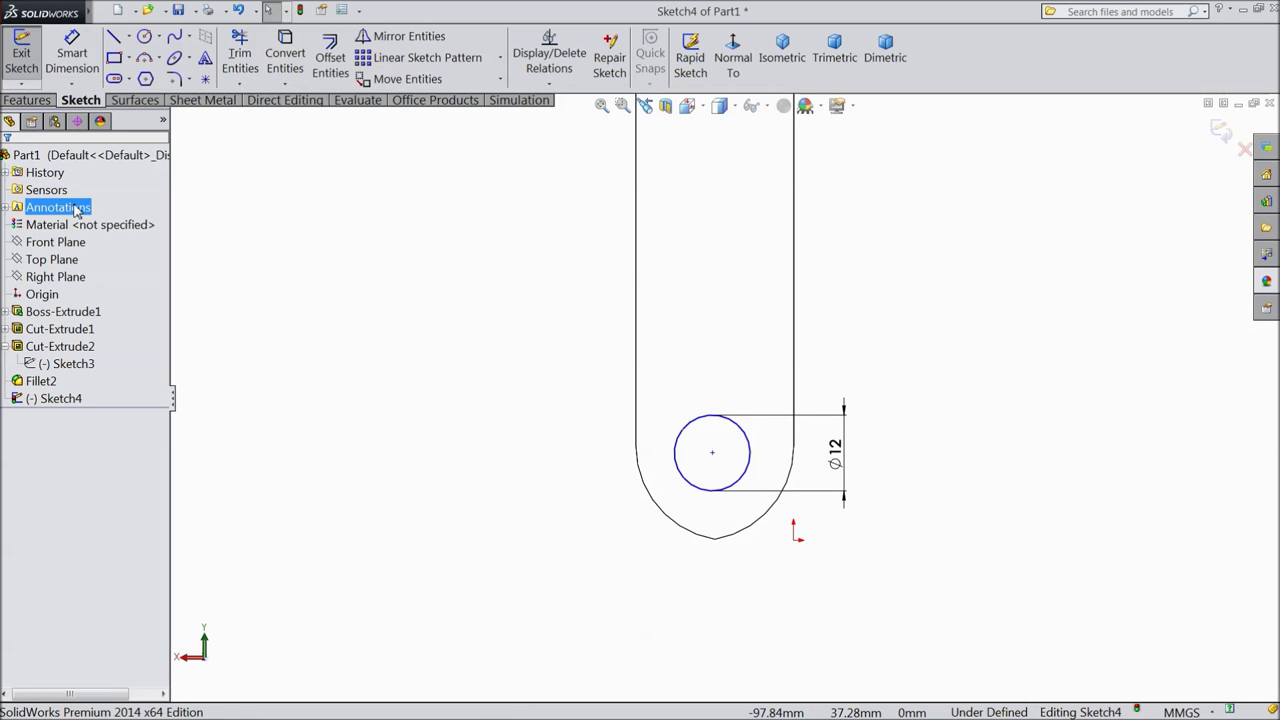
Draw a short vertical construction centerline upward from the circle's center along the handle
{"action": "scroll", "coordinate": [680, 550], "scroll_direction": "up", "scroll_amount": 7}
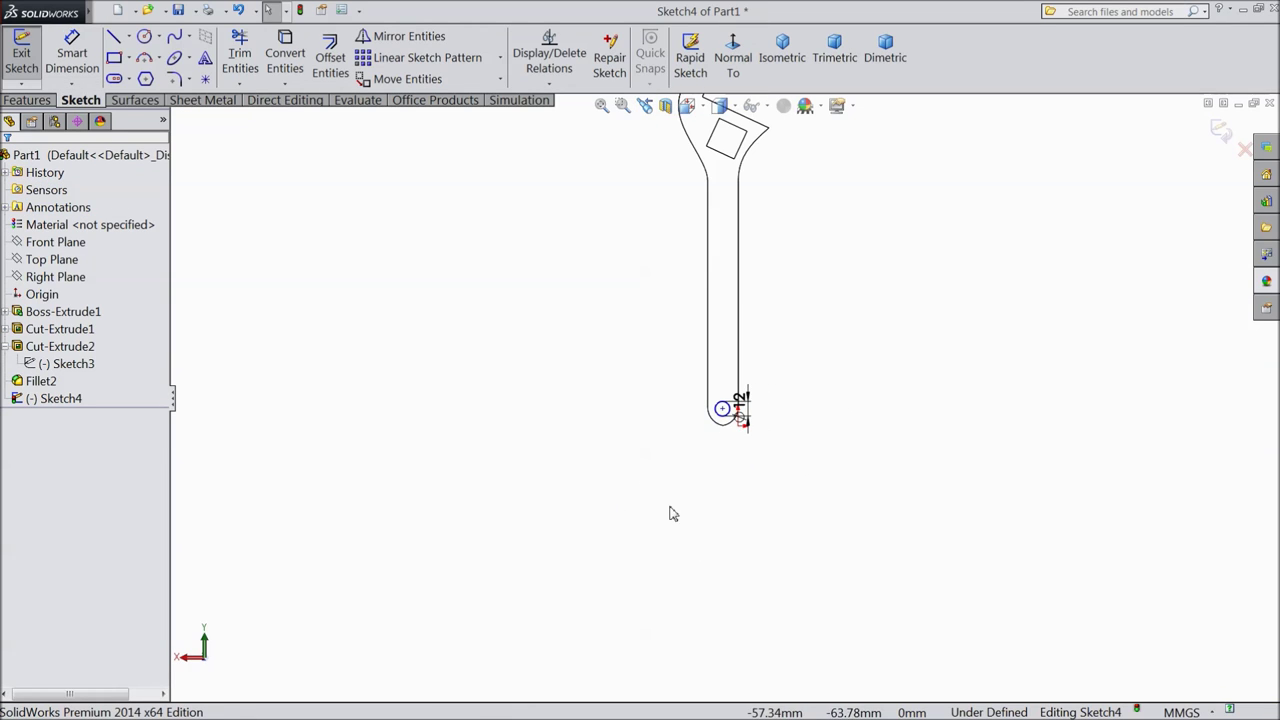
{"action": "scroll", "coordinate": [726, 331], "scroll_direction": "down", "scroll_amount": 5}
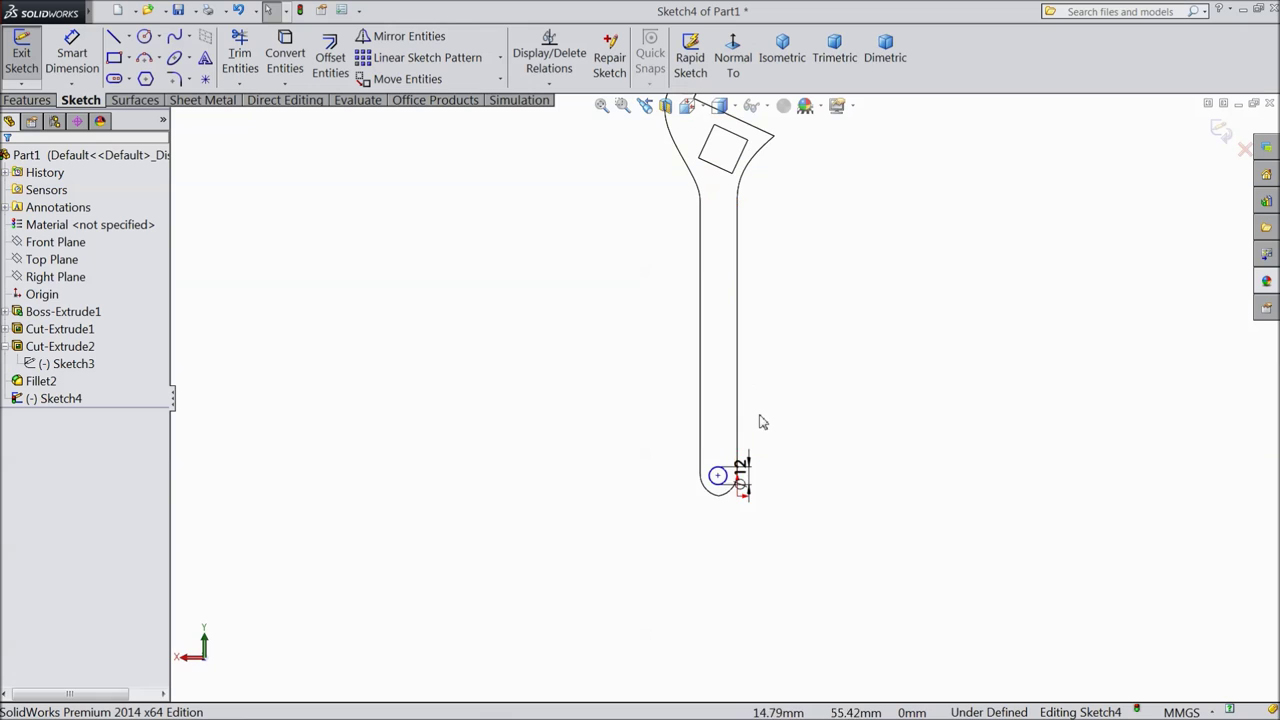
{"action": "scroll", "coordinate": [722, 520], "scroll_direction": "down", "scroll_amount": 2}
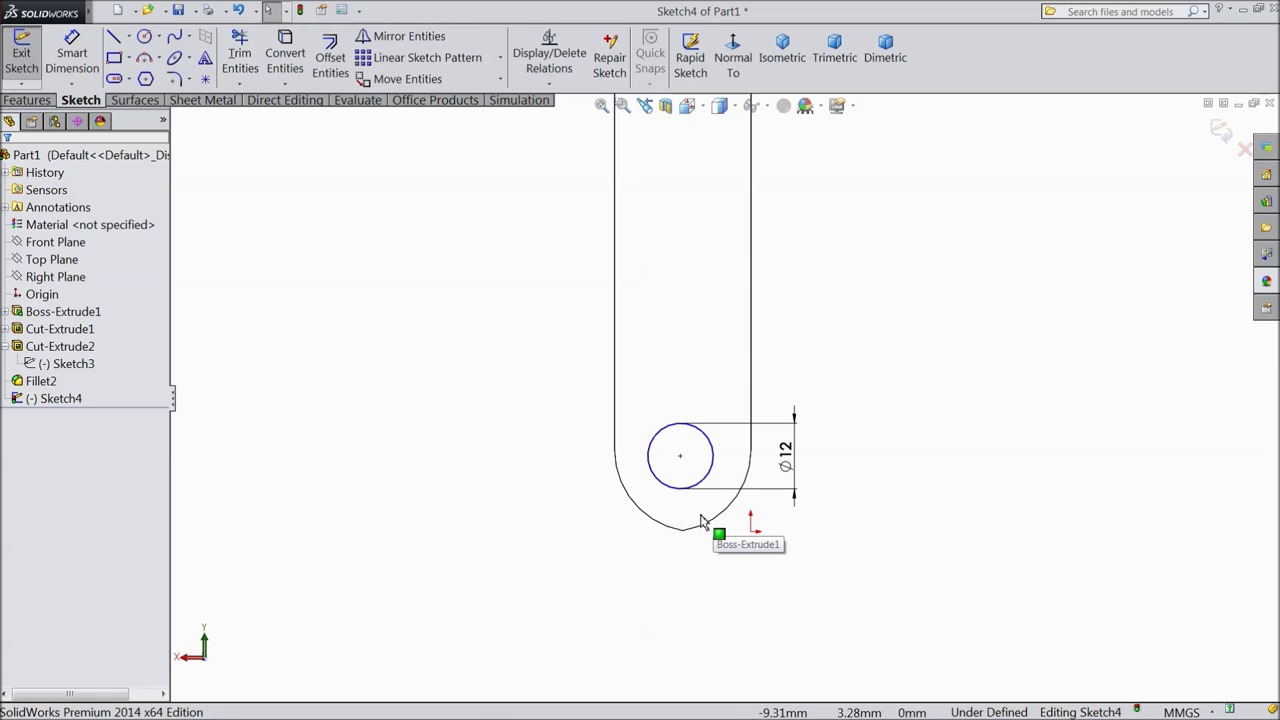
{"action": "left_click", "coordinate": [128, 37]}
{"action": "left_click", "coordinate": [145, 75]}
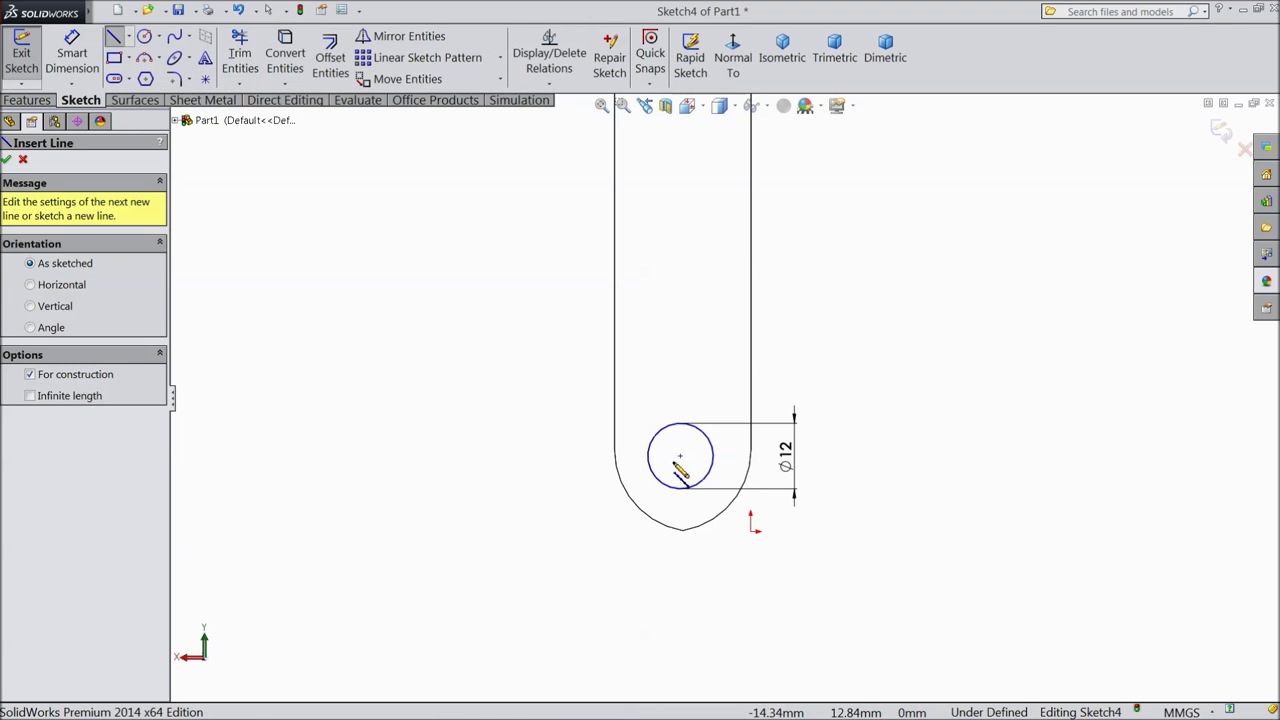
{"action": "left_click", "coordinate": [680, 456]}
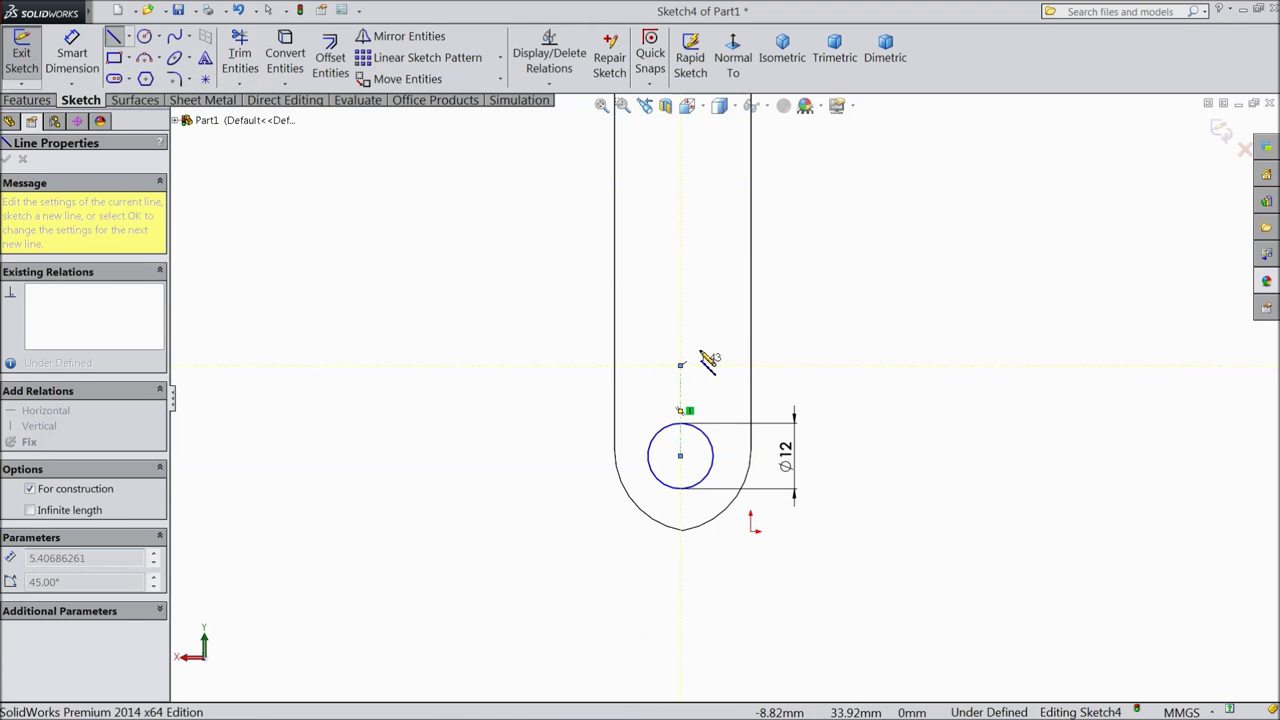
{"action": "right_click", "coordinate": [682, 366]}
{"action": "left_click", "coordinate": [757, 212]}
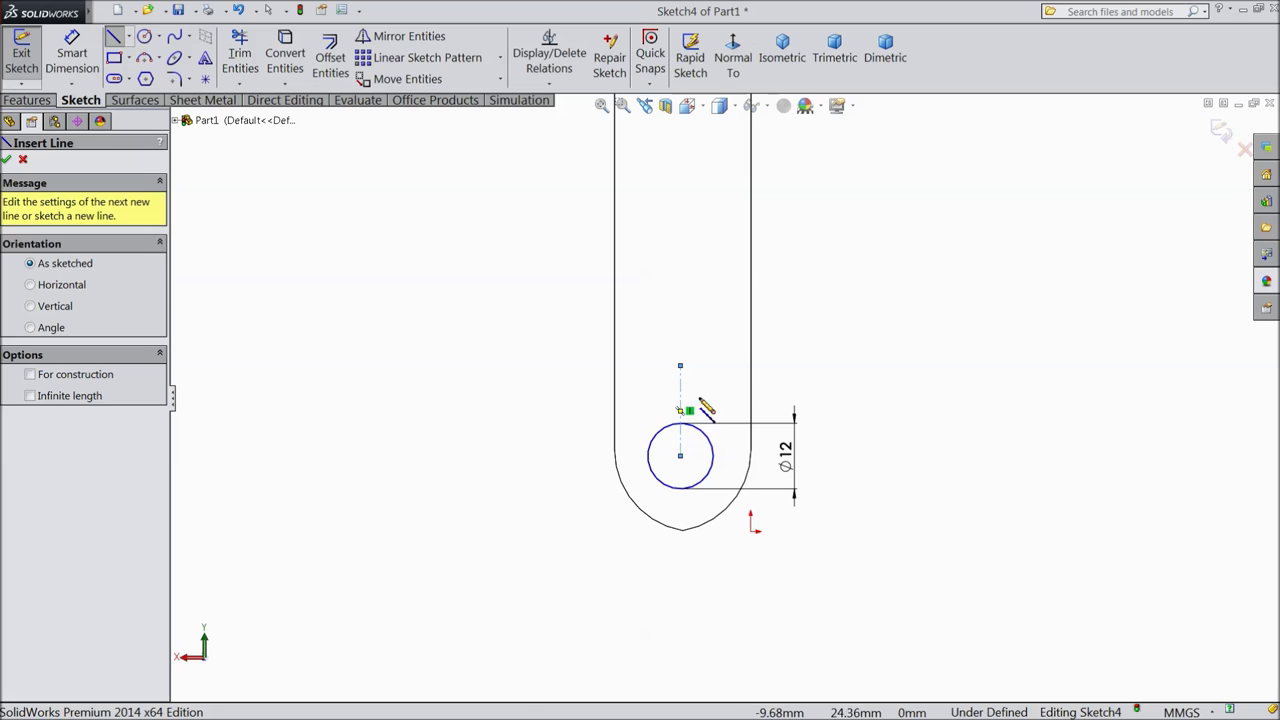
{"action": "left_click", "coordinate": [6, 160]}
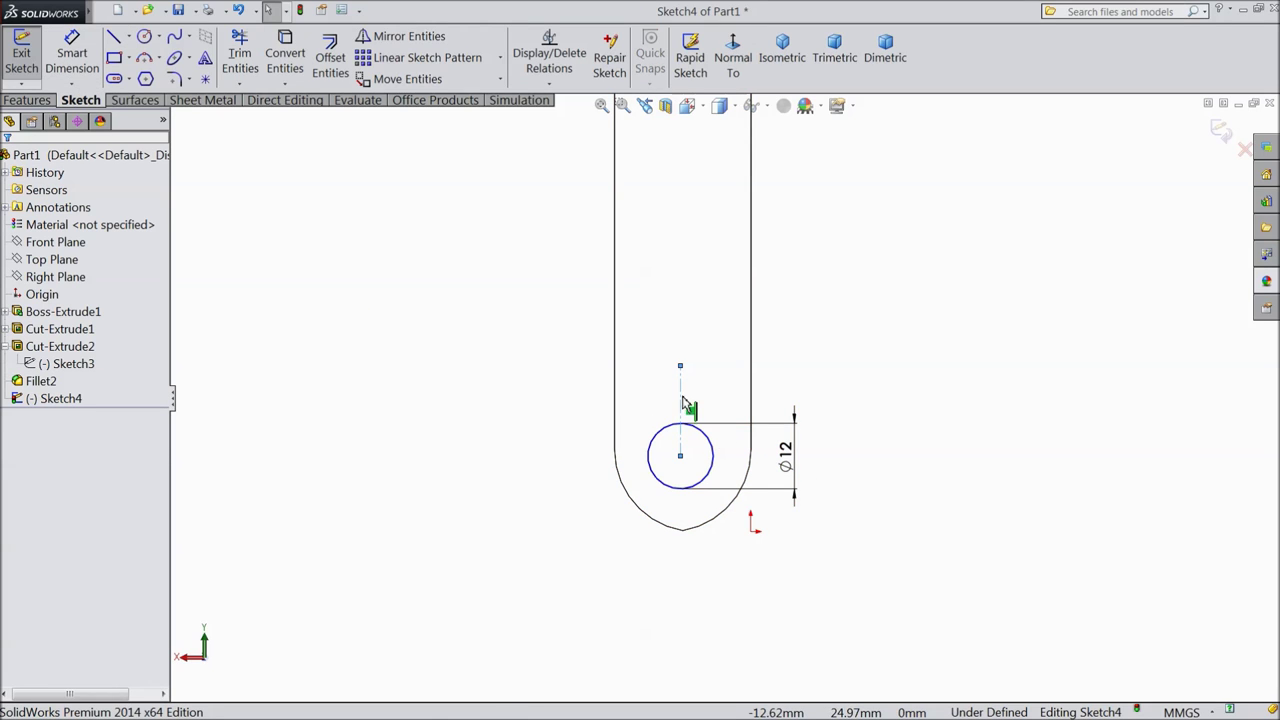
Make the handle's two long side edges symmetric about the centerline to center the circle across the handle's width
{"action": "left_click", "coordinate": [751, 393], "text": "ctrl"}
{"action": "left_click", "coordinate": [615, 400], "text": "ctrl"}
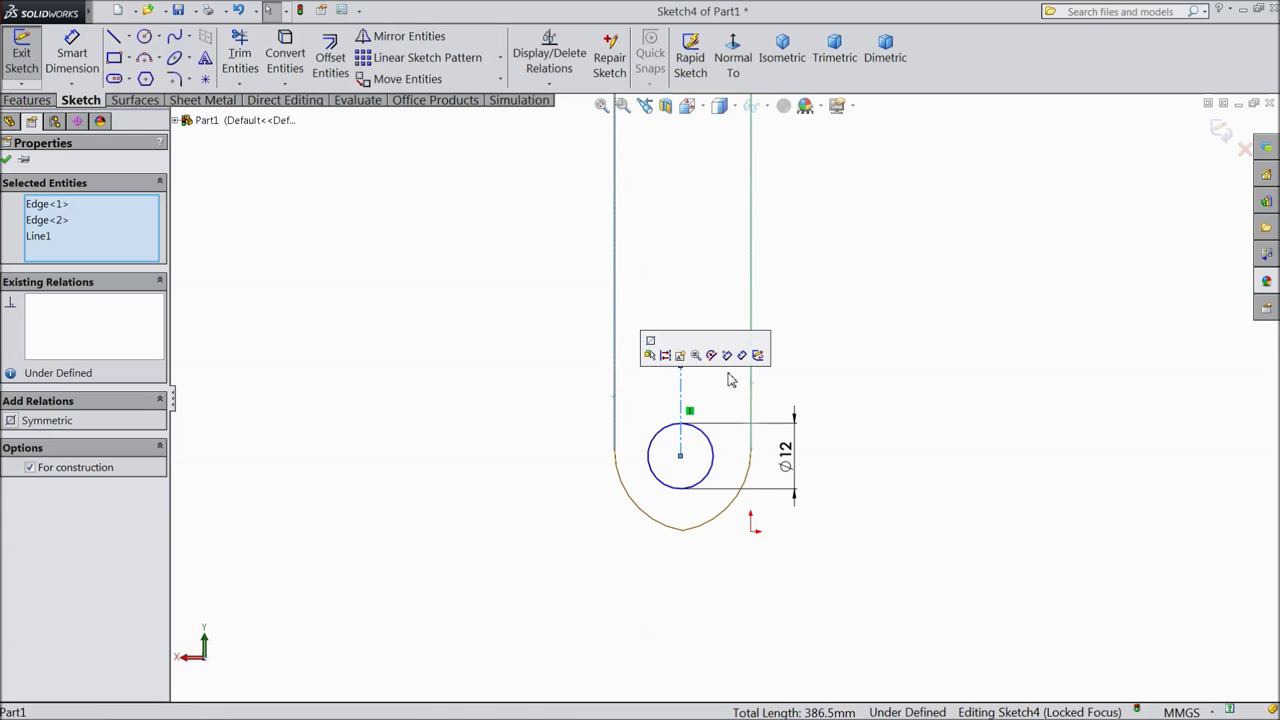
{"action": "left_click", "coordinate": [650, 355]}
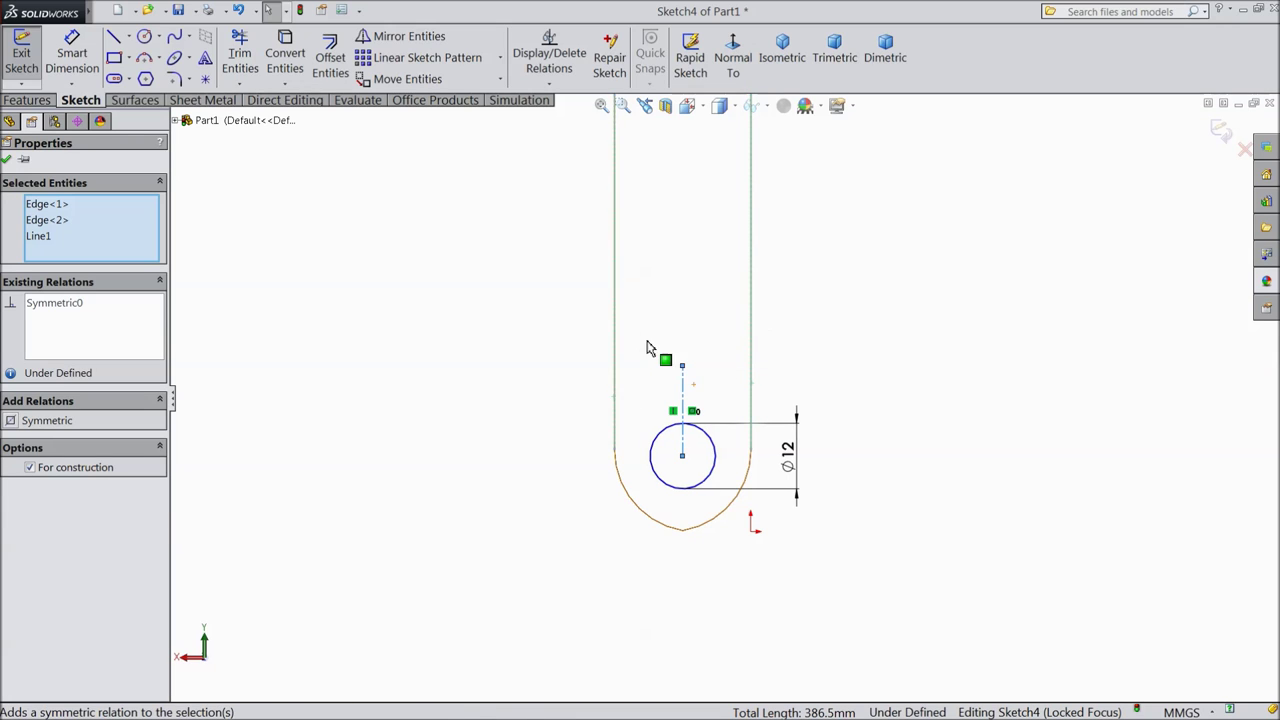
{"action": "left_click", "coordinate": [6, 159]}
Cut the 12 mm circle through the handle with a Blind Extruded Cut of 155 mm depth
{"action": "left_click", "coordinate": [27, 100]}
{"action": "left_click", "coordinate": [277, 57]}
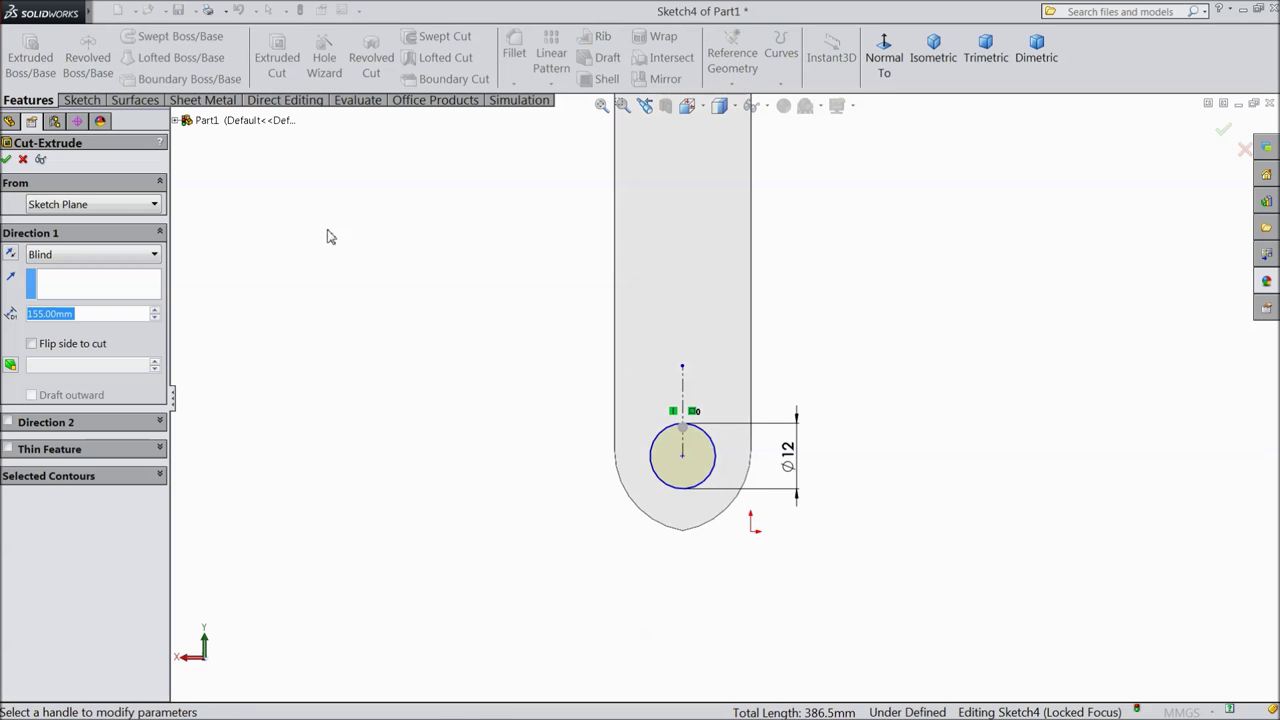
{"action": "middle_click_drag", "start_coordinate": [549, 374], "coordinate": [408, 369]}
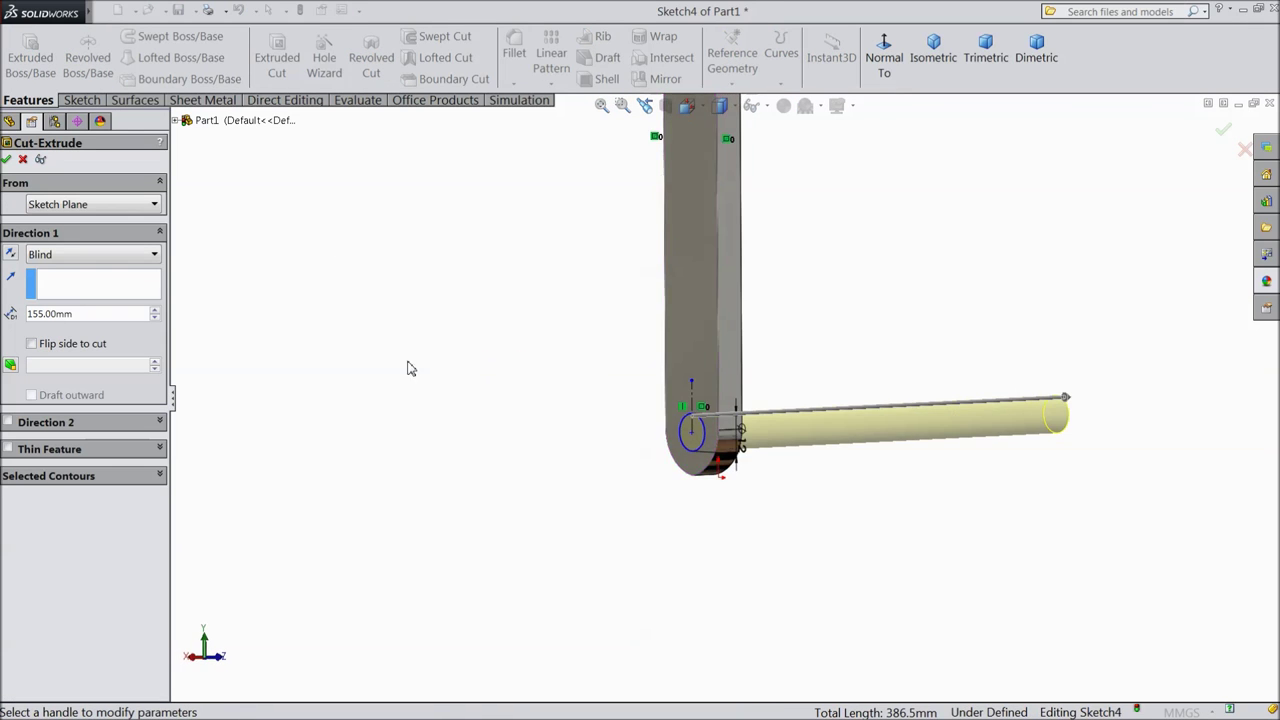
{"action": "left_click", "coordinate": [6, 159]}
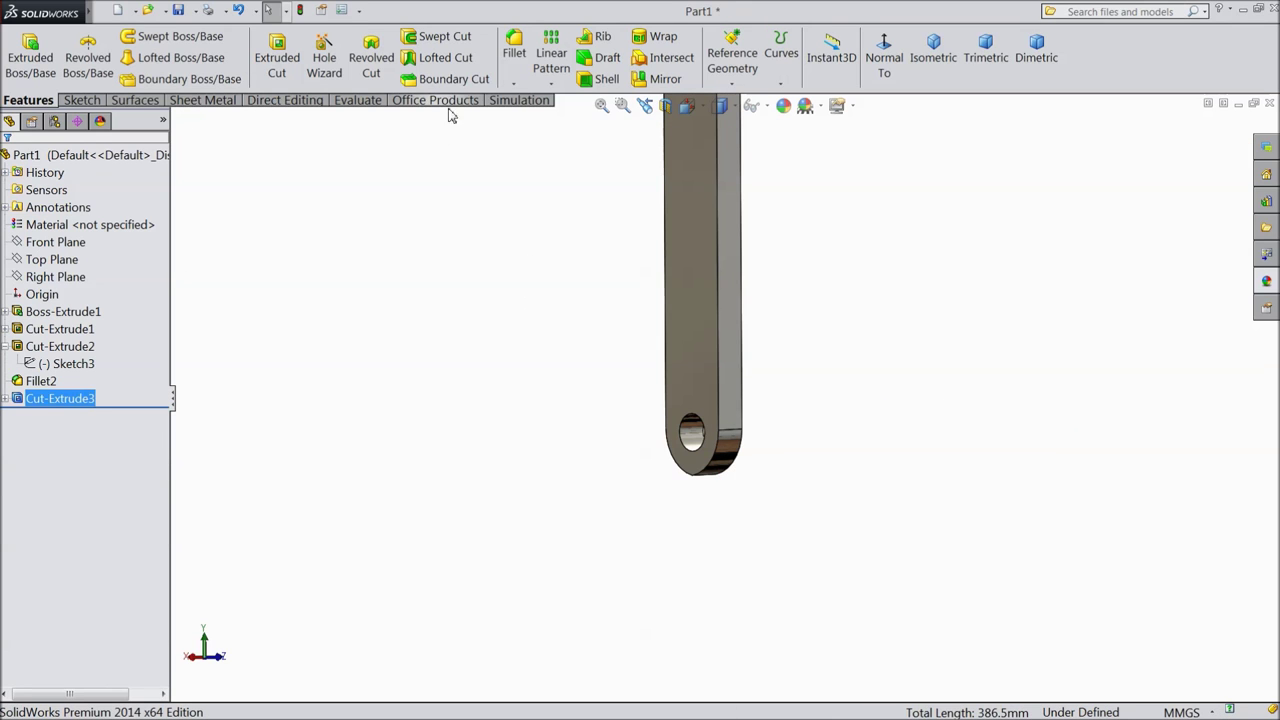
Set up a constant-size fillet with a 0.5 mm radius
{"action": "left_click", "coordinate": [513, 52]}
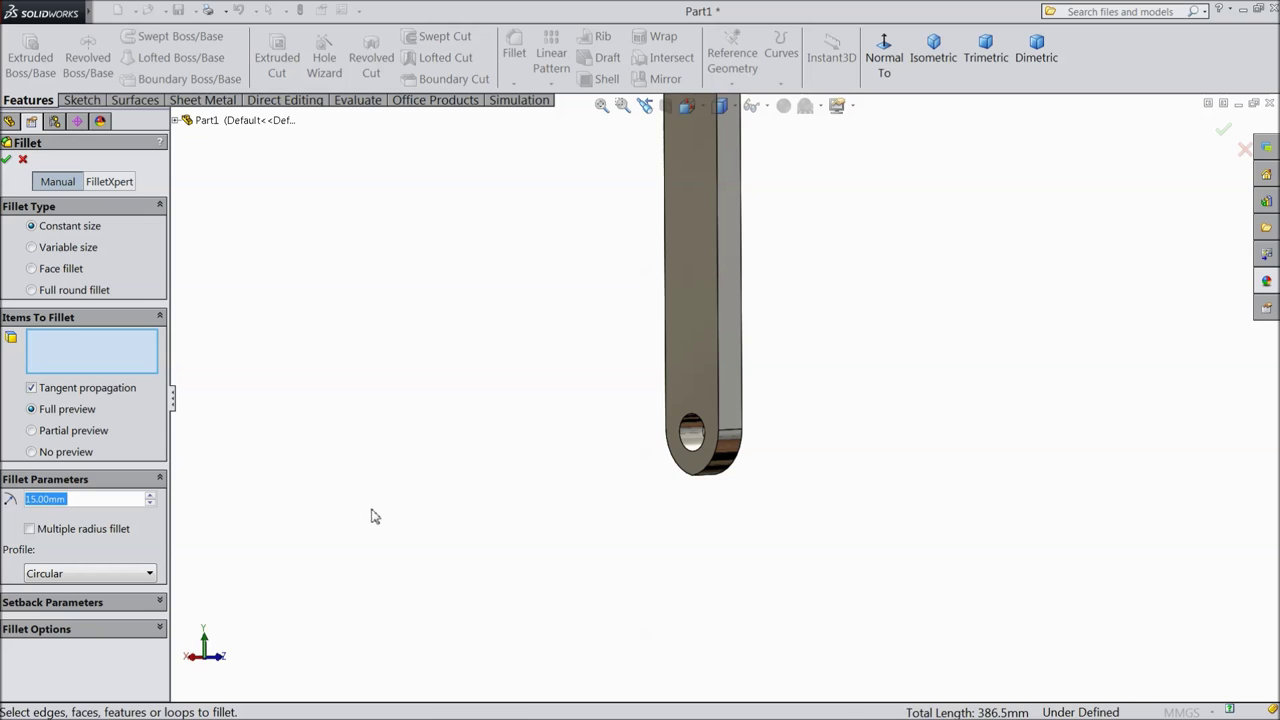
{"action": "type", "text": "0."}
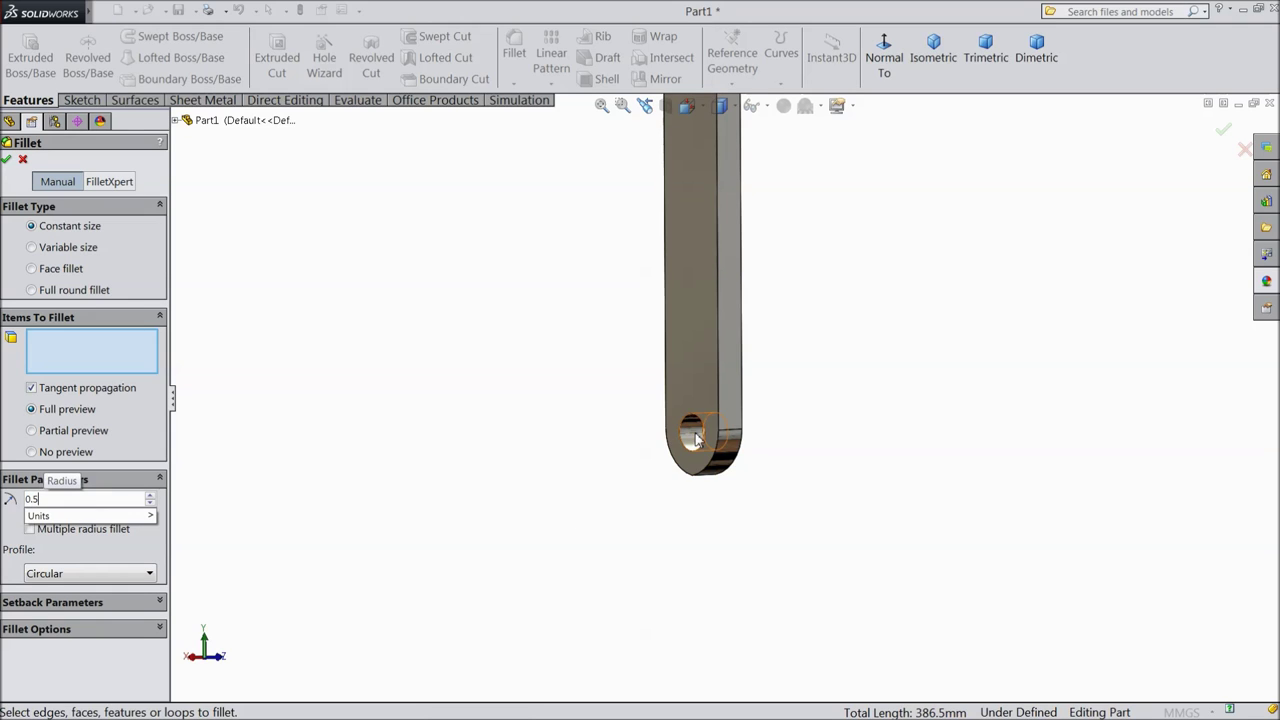
{"action": "left_click", "coordinate": [687, 443]}
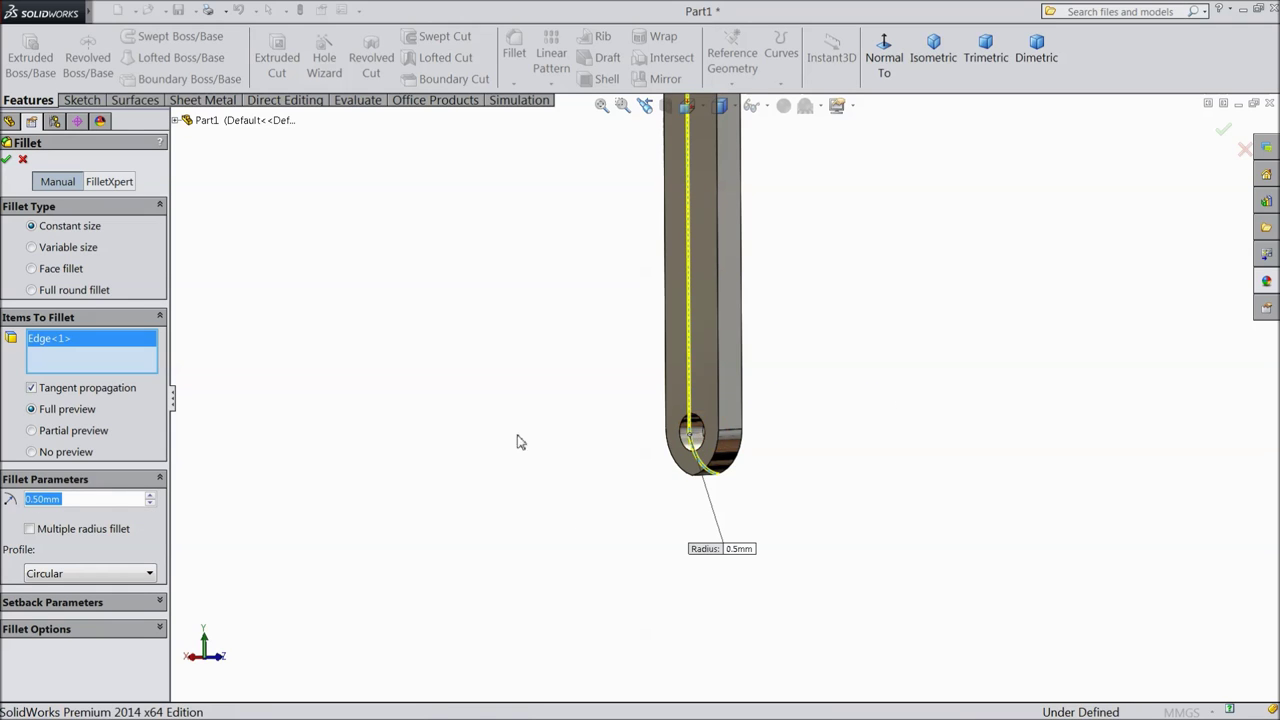
{"action": "right_click", "coordinate": [82, 342]}
{"action": "left_click", "coordinate": [140, 367]}
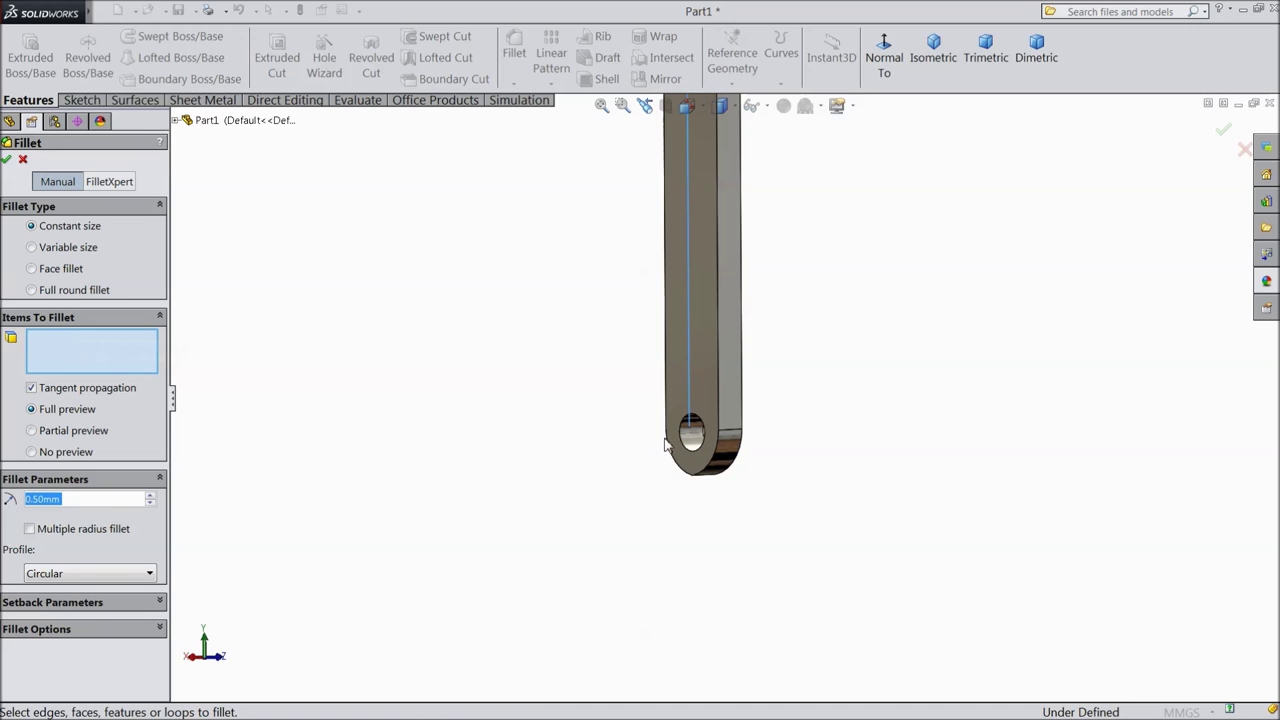
{"action": "middle_click_drag", "start_coordinate": [668, 445], "coordinate": [742, 430]}
{"action": "left_click", "coordinate": [728, 425]}
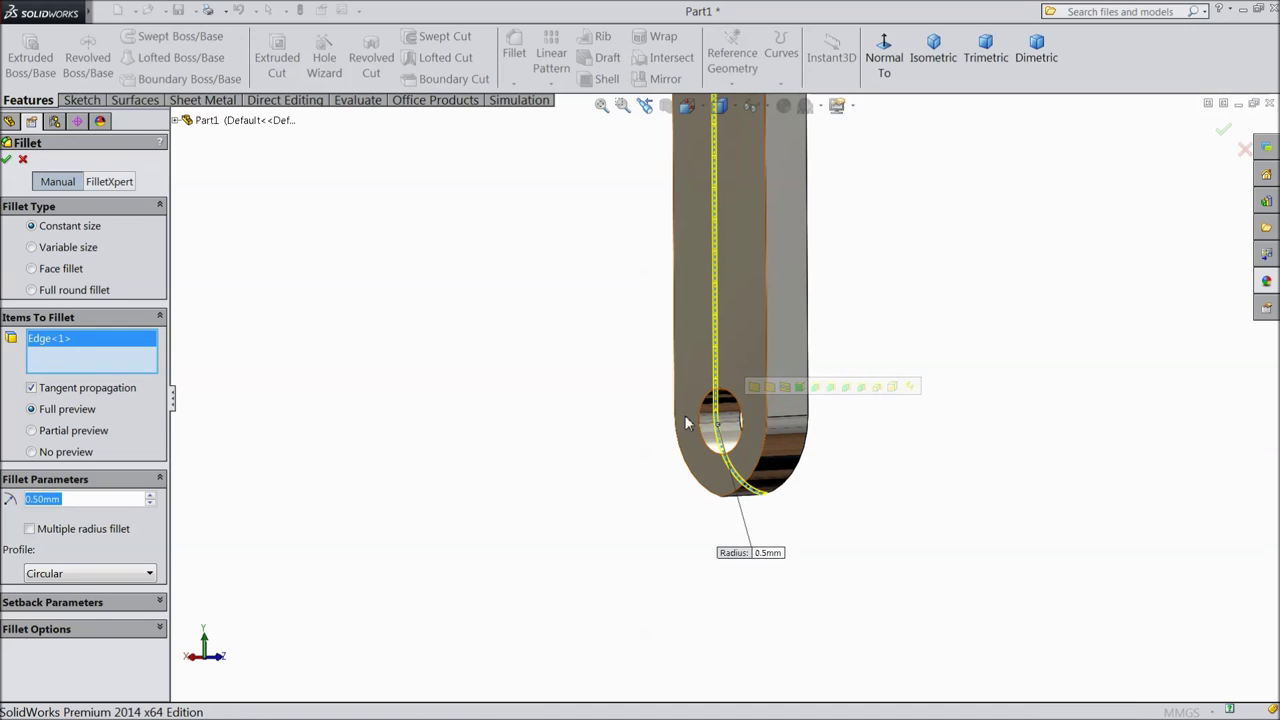
{"action": "right_click", "coordinate": [63, 340]}
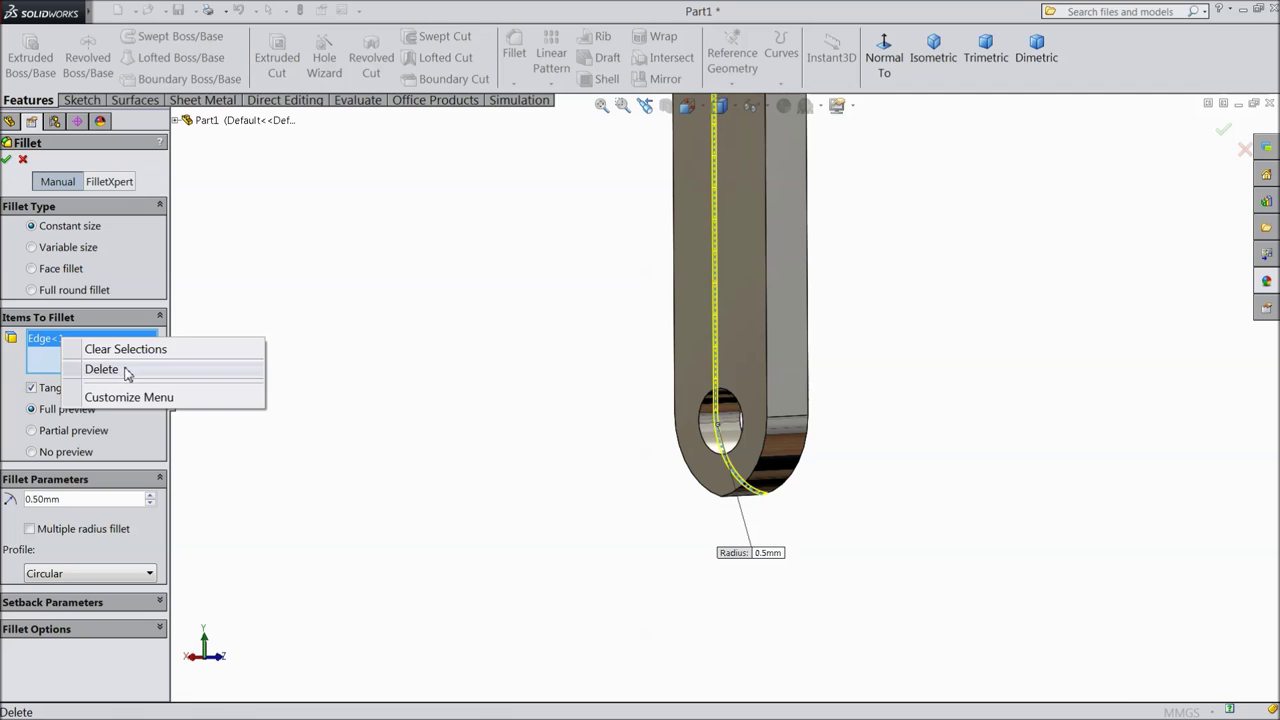
{"action": "left_click", "coordinate": [102, 369]}
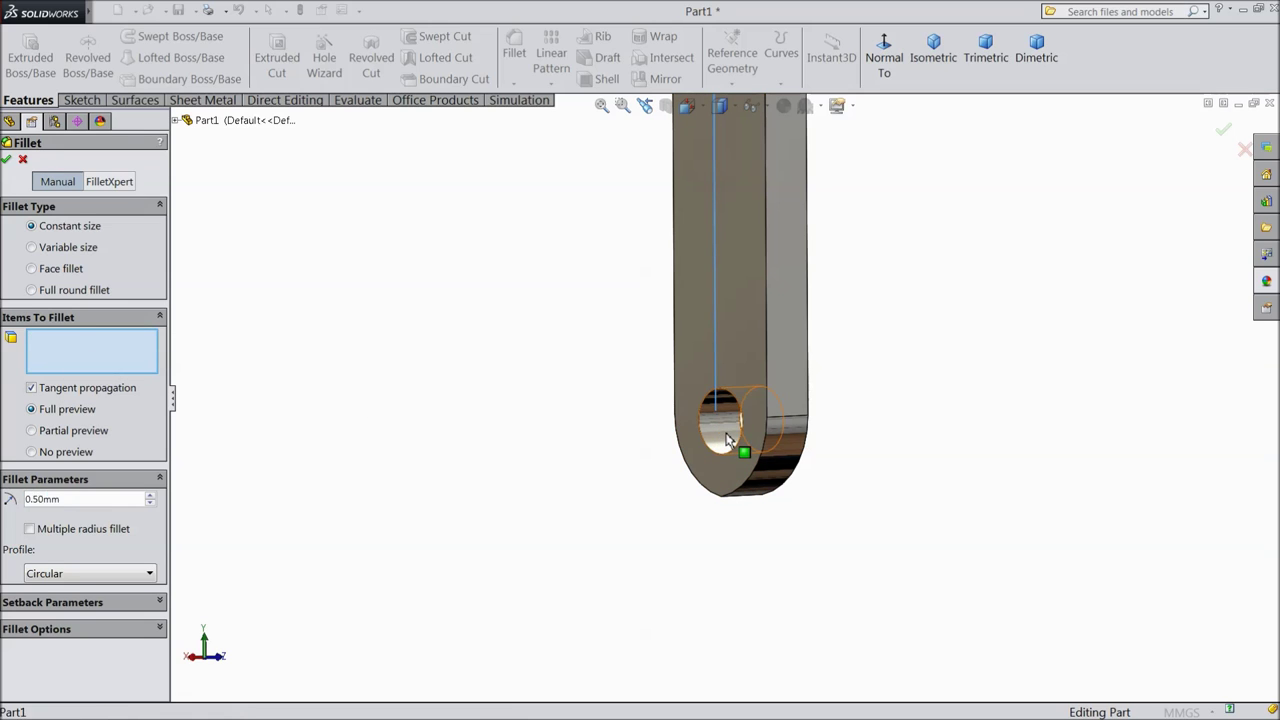
Apply the fillet to the inner face of the 12 mm handle hole to round both of its rims
{"action": "left_click", "coordinate": [727, 440]}
{"action": "left_click", "coordinate": [6, 160]}
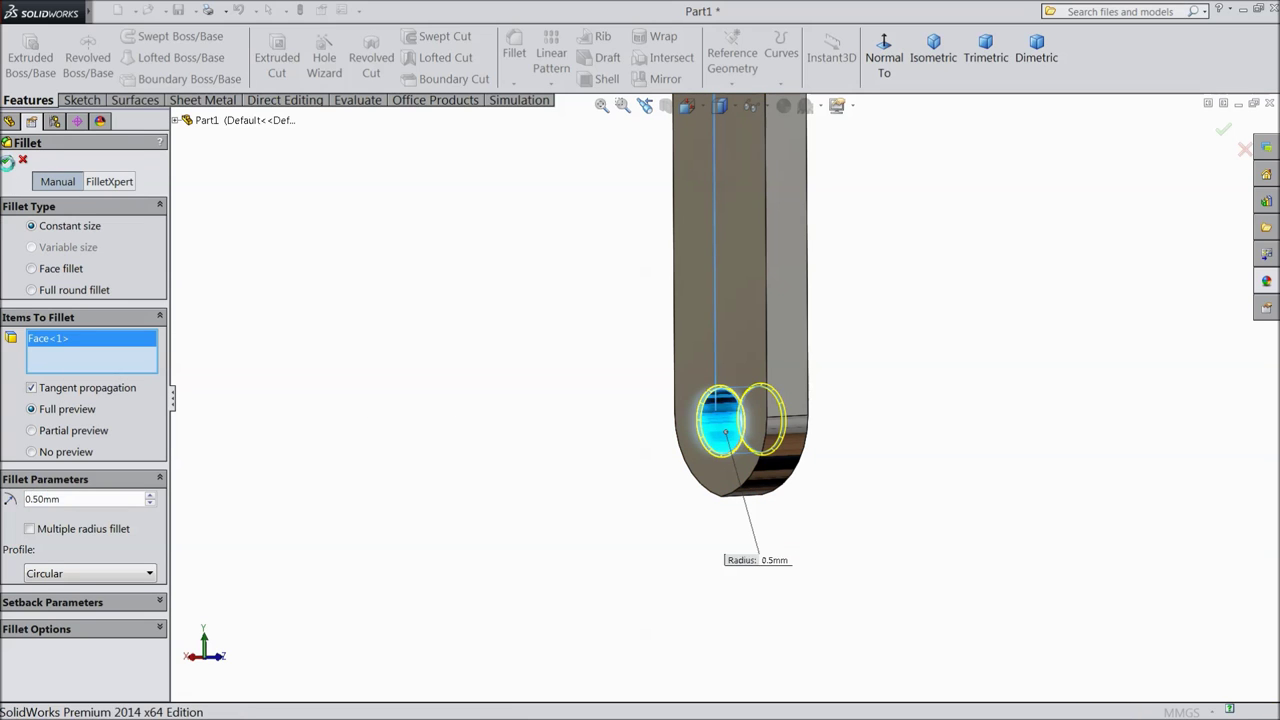
Fillet the edges of the wrench body's two broad opposite faces with a 1 mm radius
{"action": "left_click", "coordinate": [268, 63]}
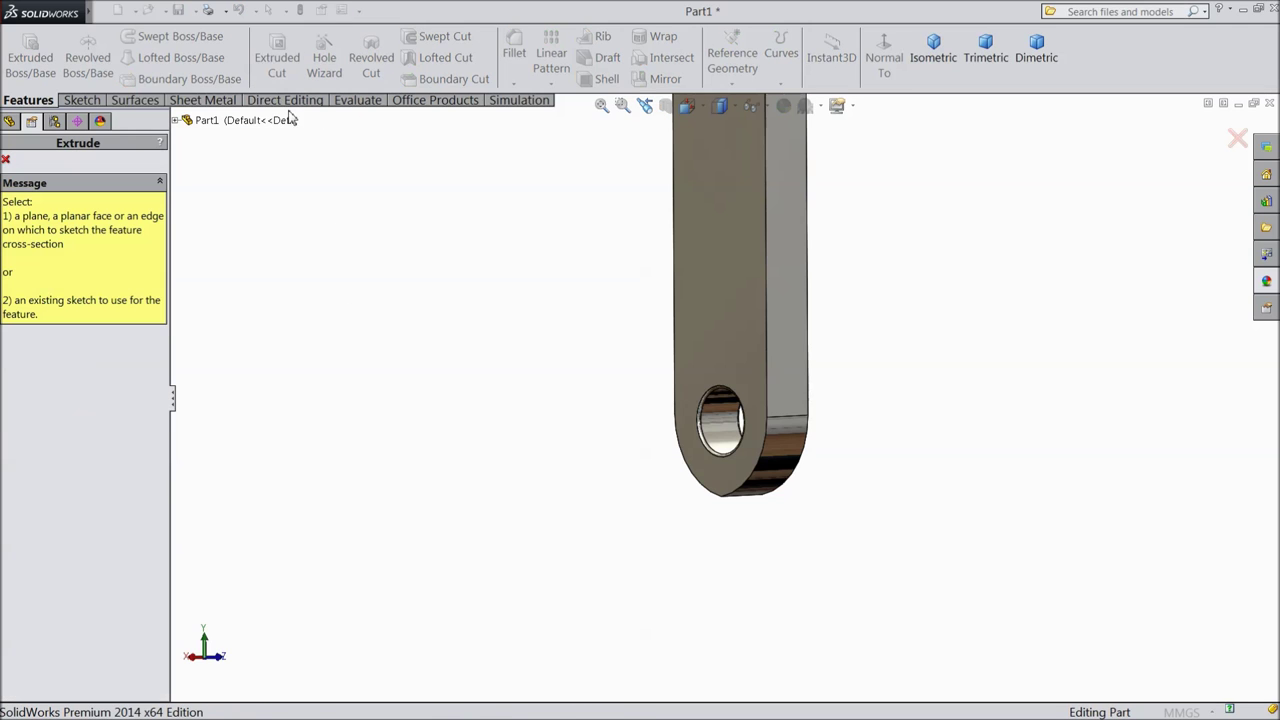
{"action": "left_click", "coordinate": [5, 160]}
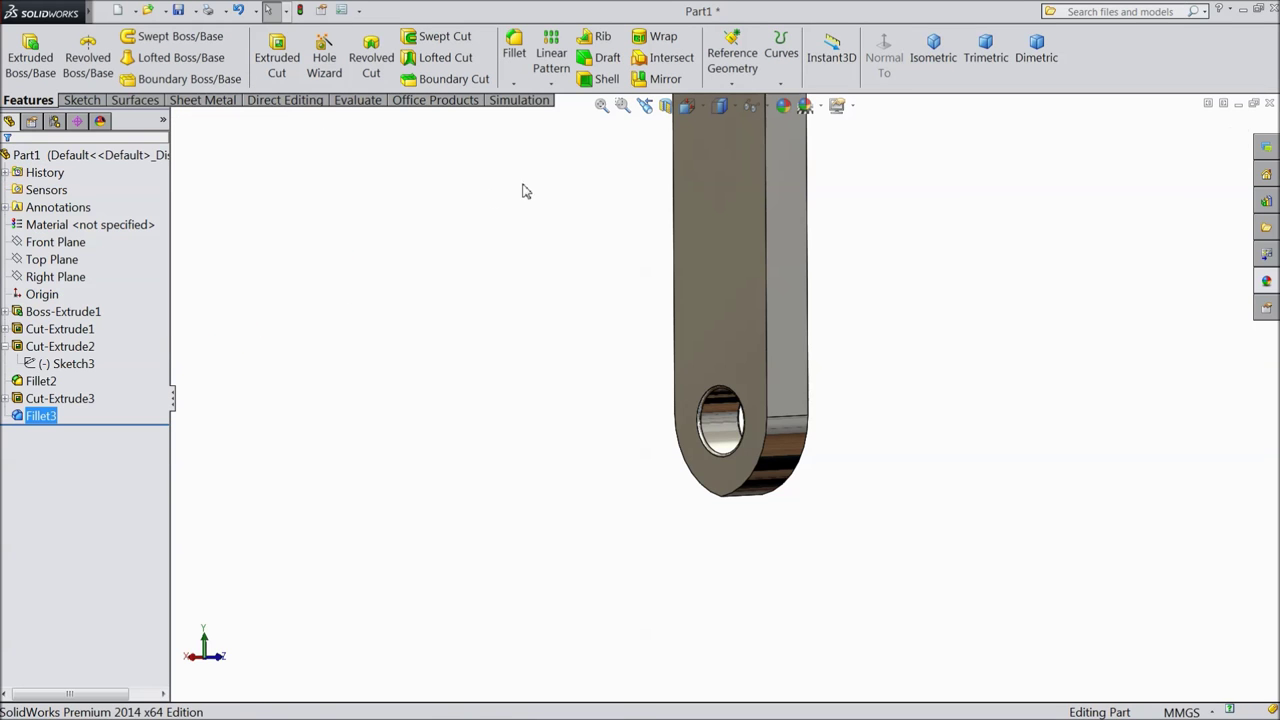
{"action": "left_click", "coordinate": [514, 55]}
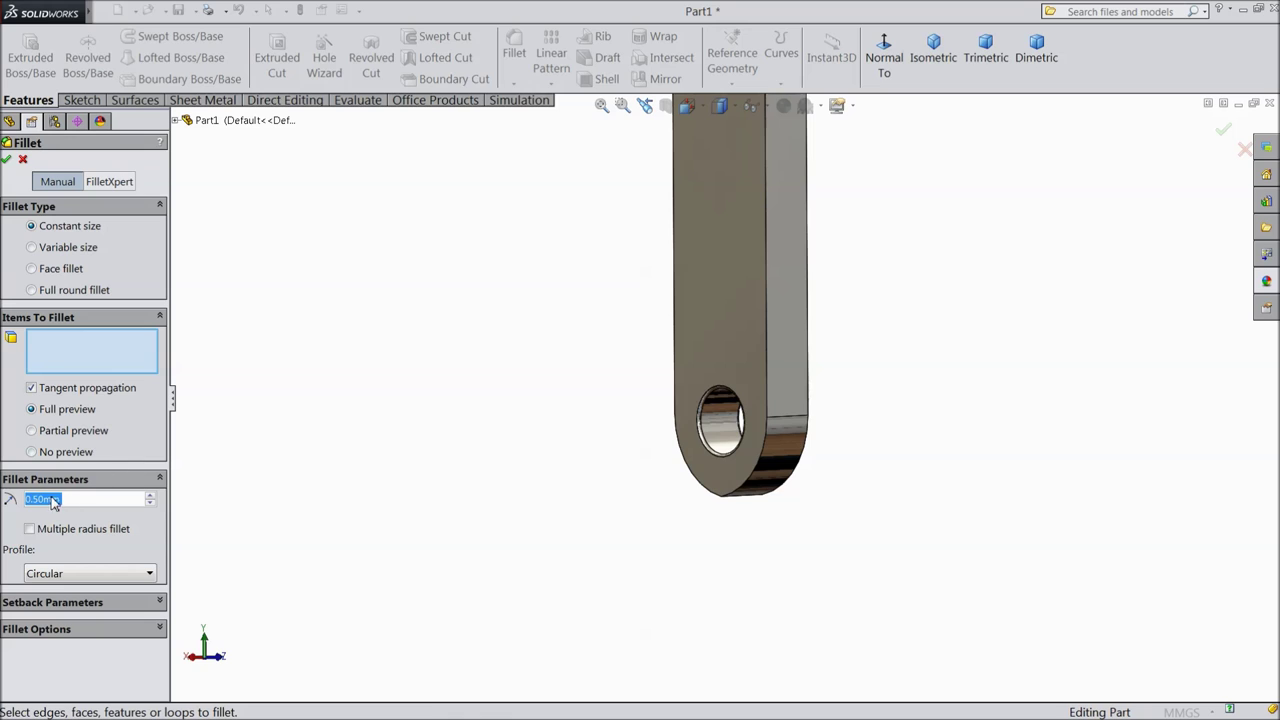
{"action": "key", "text": "z"}
{"action": "middle_click_drag", "start_coordinate": [698, 258], "coordinate": [711, 319]}
{"action": "left_click", "coordinate": [711, 319]}
{"action": "middle_click_drag", "start_coordinate": [785, 393], "coordinate": [654, 383]}
{"action": "scroll", "coordinate": [715, 418], "scroll_direction": "down", "scroll_amount": 3}
{"action": "left_click", "coordinate": [716, 418]}
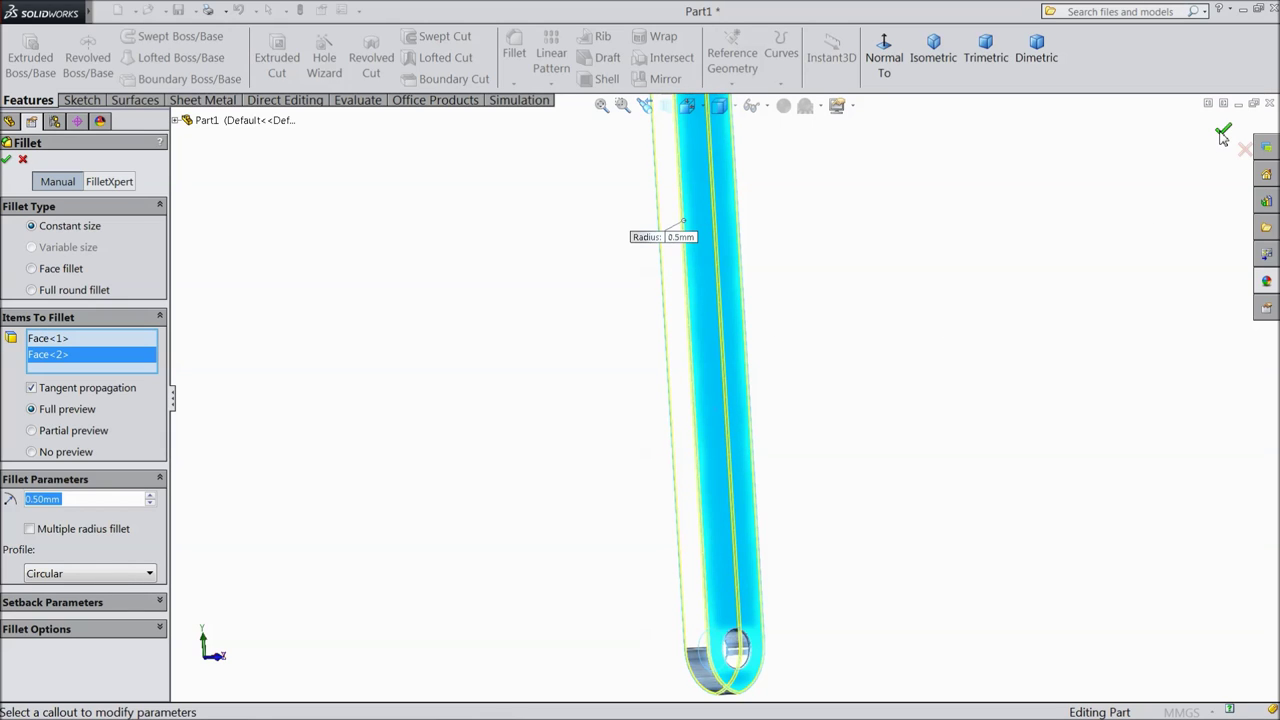
{"action": "type", "text": "1"}
{"action": "key", "text": "Return"}
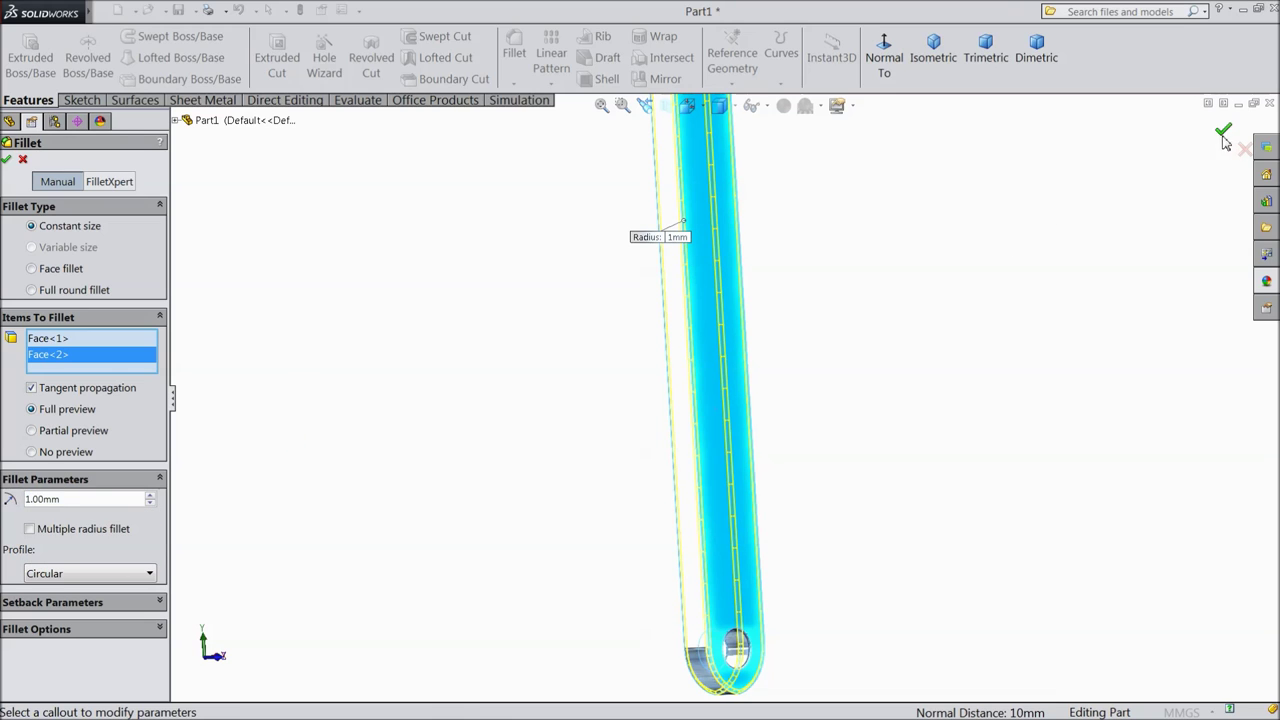
{"action": "key", "text": "Return"}
Examine the filleted edges around the wrench's jaw, rectangular opening and handle
{"action": "key", "text": "f"}
{"action": "middle_click_drag", "start_coordinate": [629, 434], "coordinate": [677, 271]}
{"action": "scroll", "coordinate": [663, 320], "scroll_direction": "down", "scroll_amount": 5}
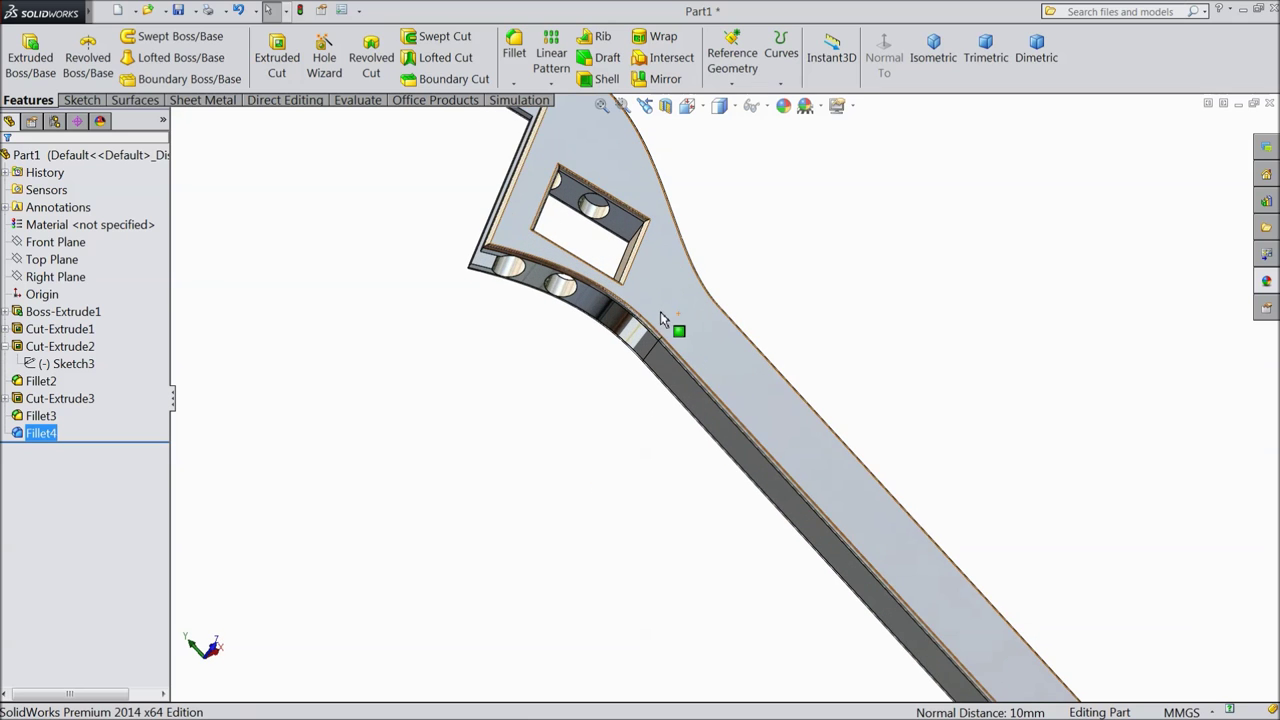
{"action": "middle_click_drag", "start_coordinate": [568, 413], "coordinate": [535, 407]}
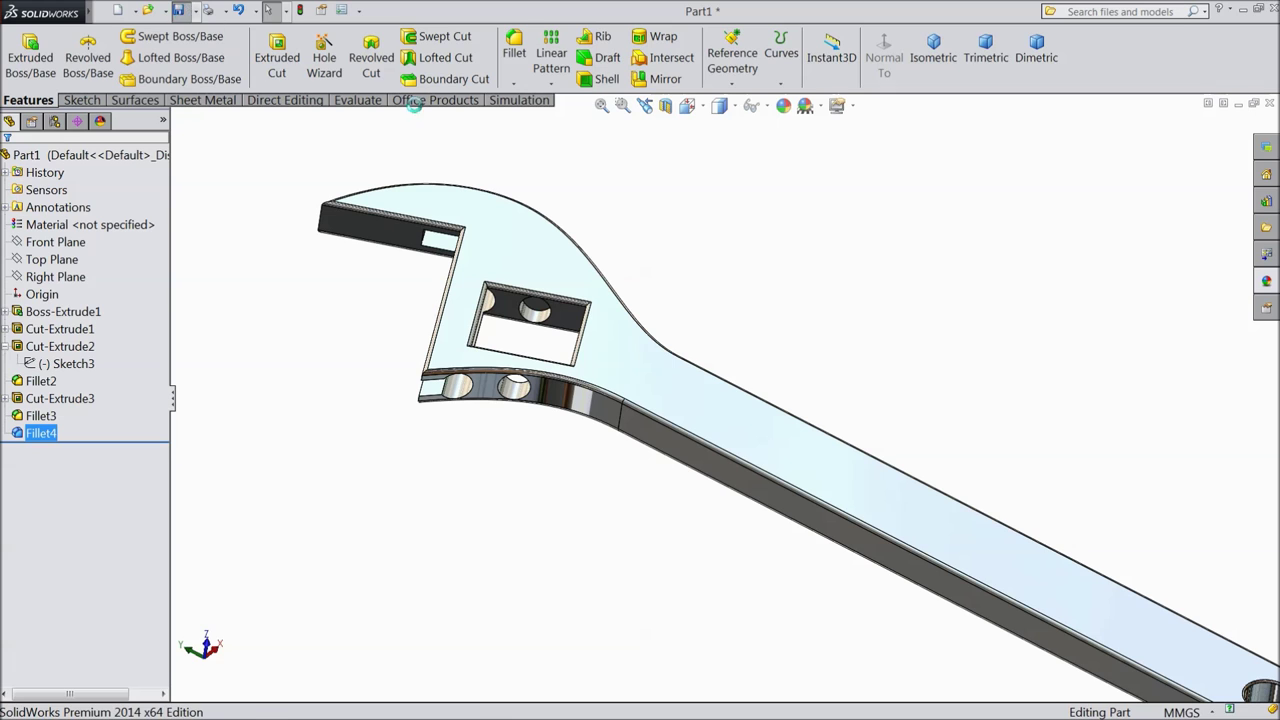
{"action": "scroll", "coordinate": [528, 286], "scroll_direction": "up", "scroll_amount": 3}
{"action": "key", "text": "f"}
{"action": "middle_click_drag", "start_coordinate": [827, 369], "coordinate": [714, 377]}
{"action": "scroll", "coordinate": [703, 395], "scroll_direction": "down", "scroll_amount": 2}
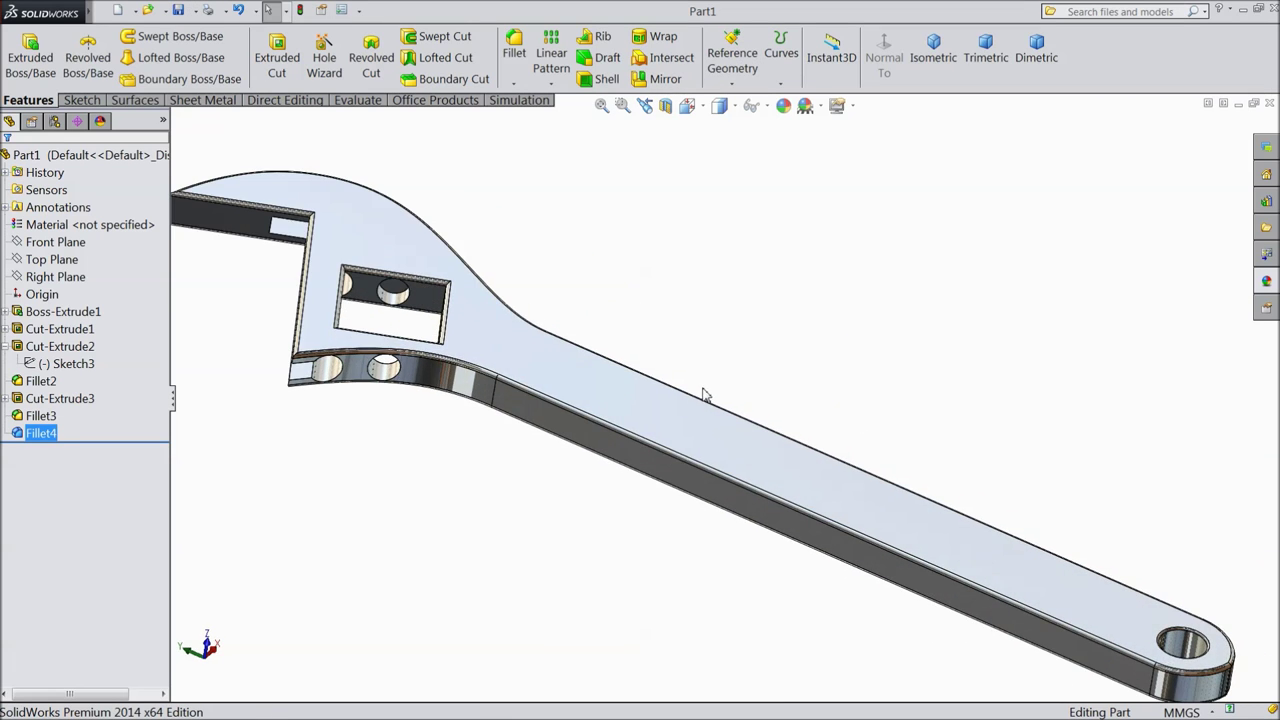
{"action": "scroll", "coordinate": [672, 393], "scroll_direction": "up", "scroll_amount": 1}
Start a sketch on the wrench's broad flat face and view it straight on
{"action": "middle_click_drag", "start_coordinate": [680, 338], "coordinate": [820, 406]}
{"action": "mouse_move", "coordinate": [727, 430]}
{"action": "middle_mouse_down"}
{"action": "mouse_move", "coordinate": [870, 468]}
{"action": "mouse_move", "coordinate": [826, 479]}
{"action": "middle_mouse_up"}
{"action": "left_click", "coordinate": [788, 465]}
{"action": "left_click", "coordinate": [832, 418]}
{"action": "left_click", "coordinate": [884, 60]}
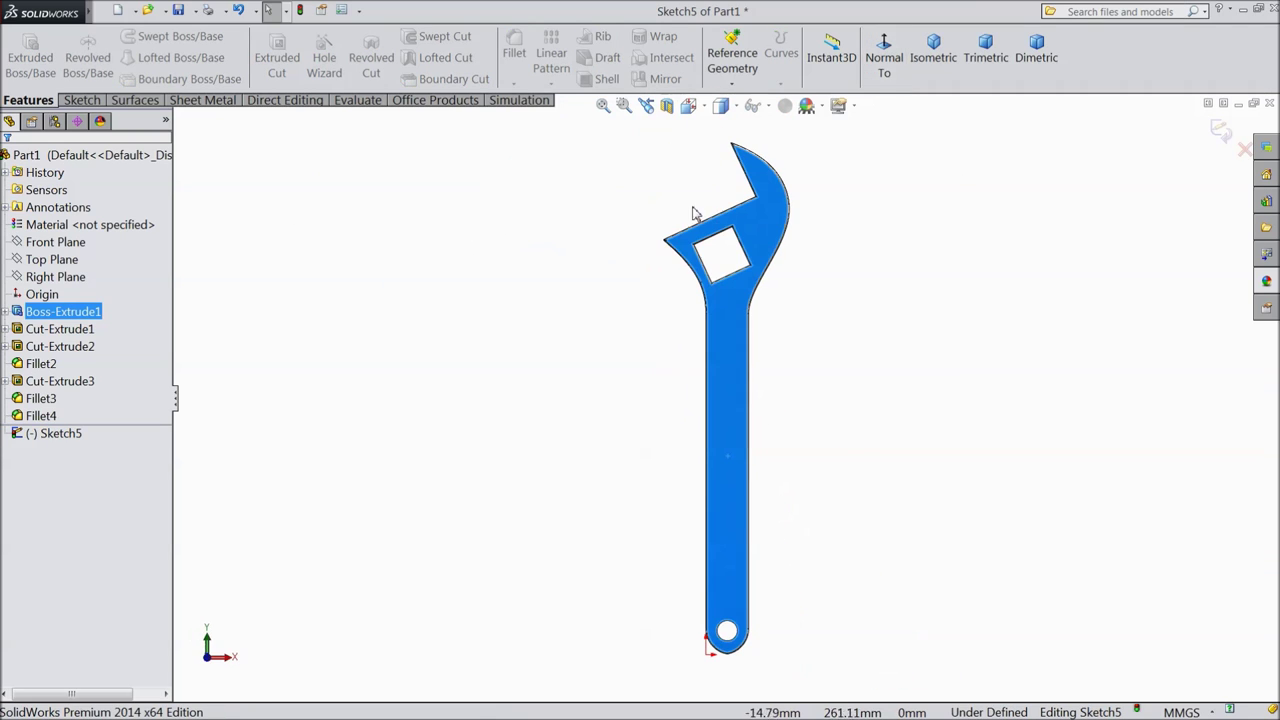
Draw a vertical centerline from the center of the handle hole up along the handle toward the jaw
{"action": "left_click", "coordinate": [81, 100]}
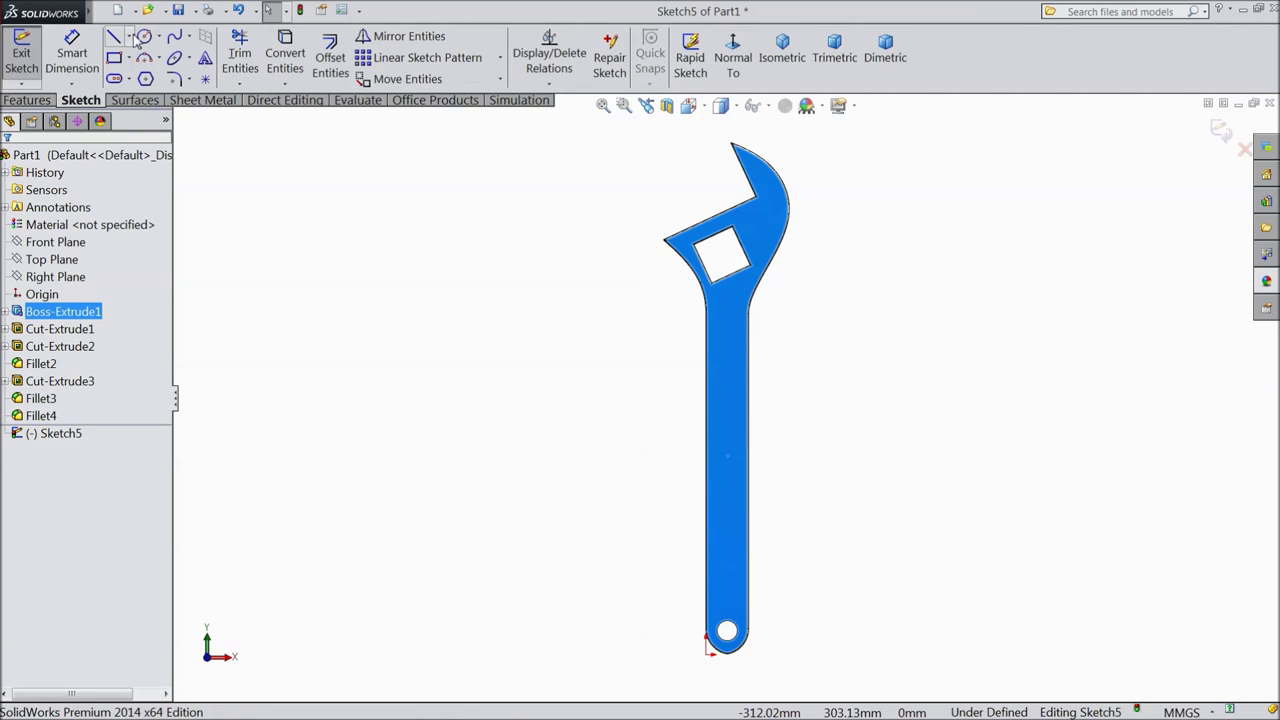
{"action": "left_click", "coordinate": [129, 36]}
{"action": "left_click", "coordinate": [129, 78]}
{"action": "scroll", "coordinate": [735, 630], "scroll_direction": "down", "scroll_amount": 4}
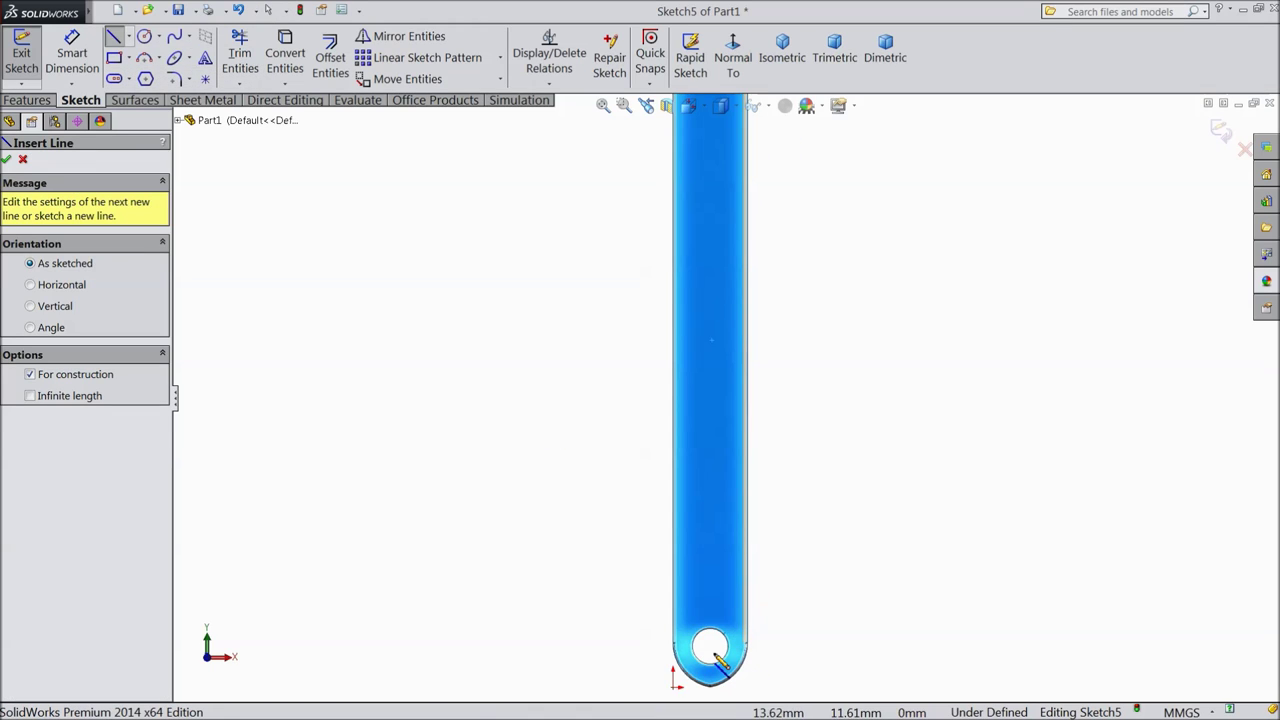
{"action": "left_click", "coordinate": [710, 648]}
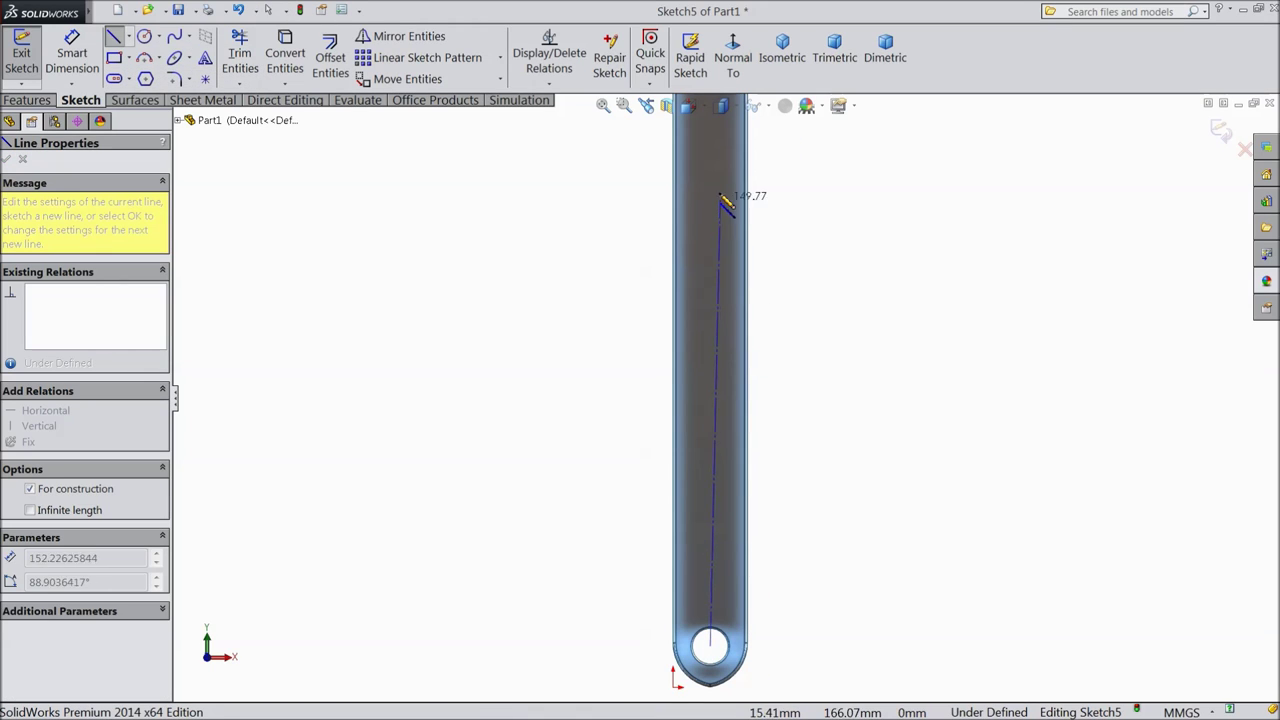
{"action": "left_click", "coordinate": [713, 137]}
{"action": "right_click", "coordinate": [808, 178]}
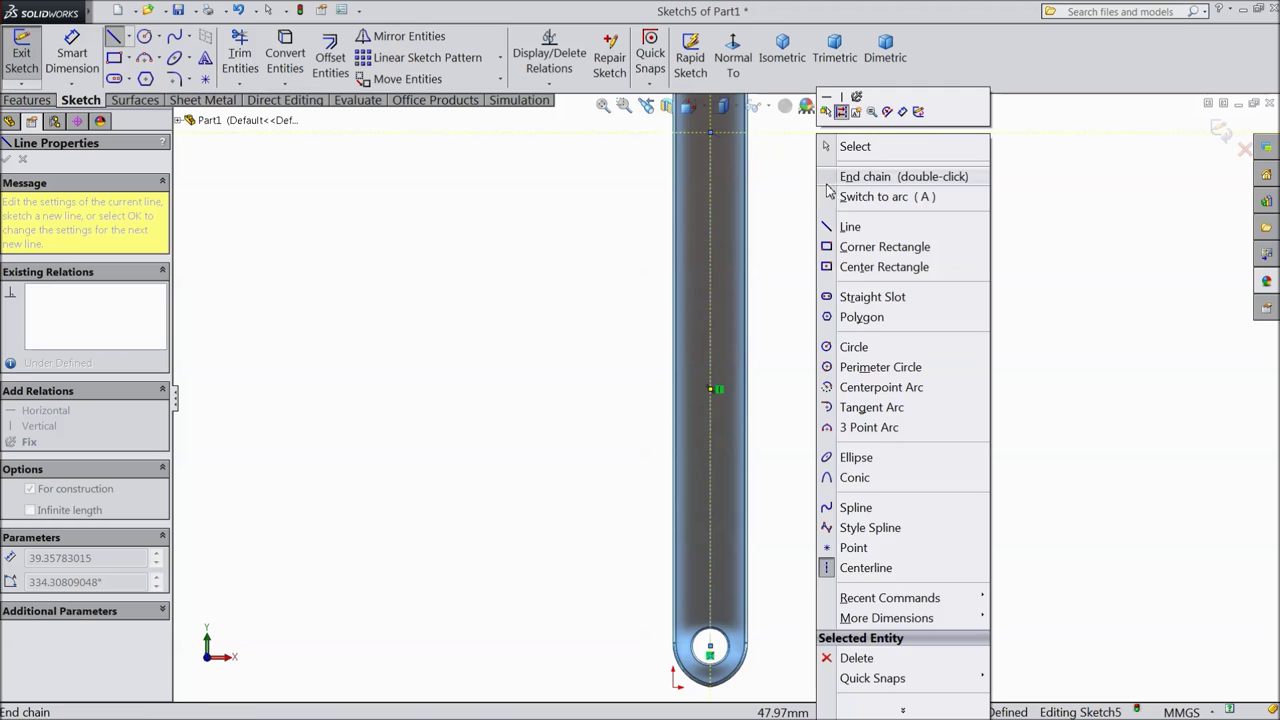
{"action": "left_click", "coordinate": [832, 146]}
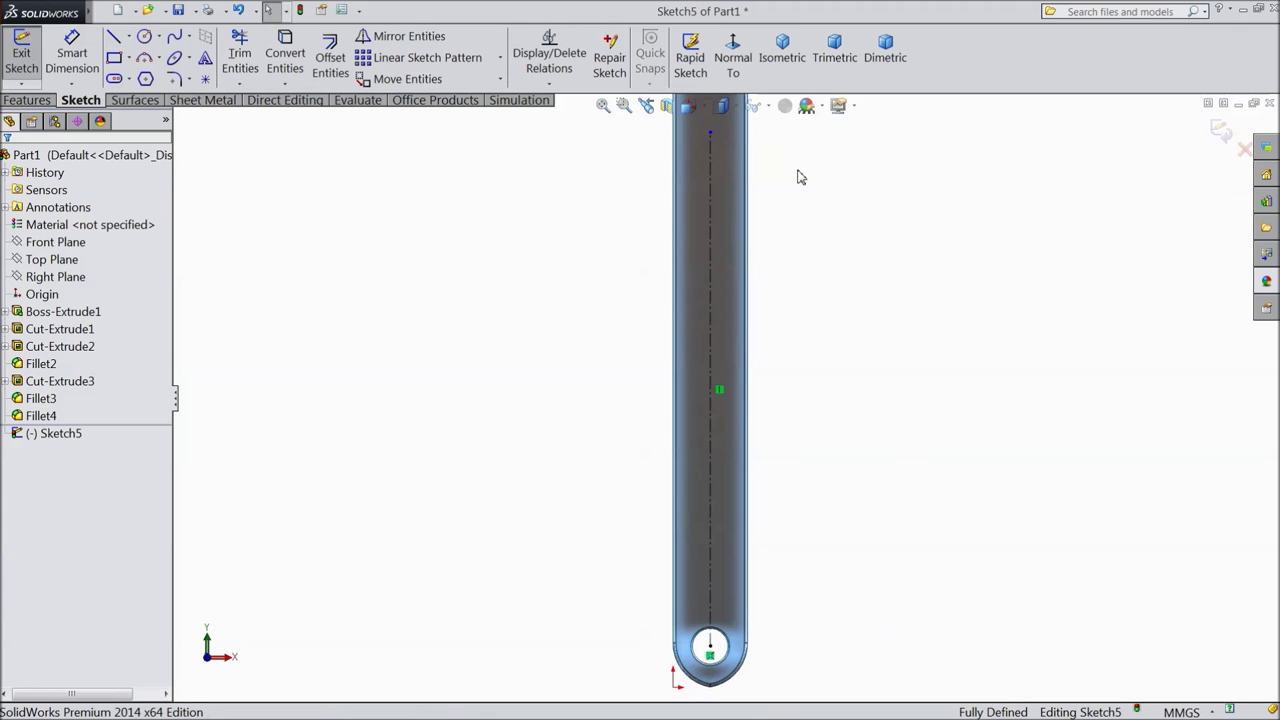
{"action": "left_click", "coordinate": [128, 82]}
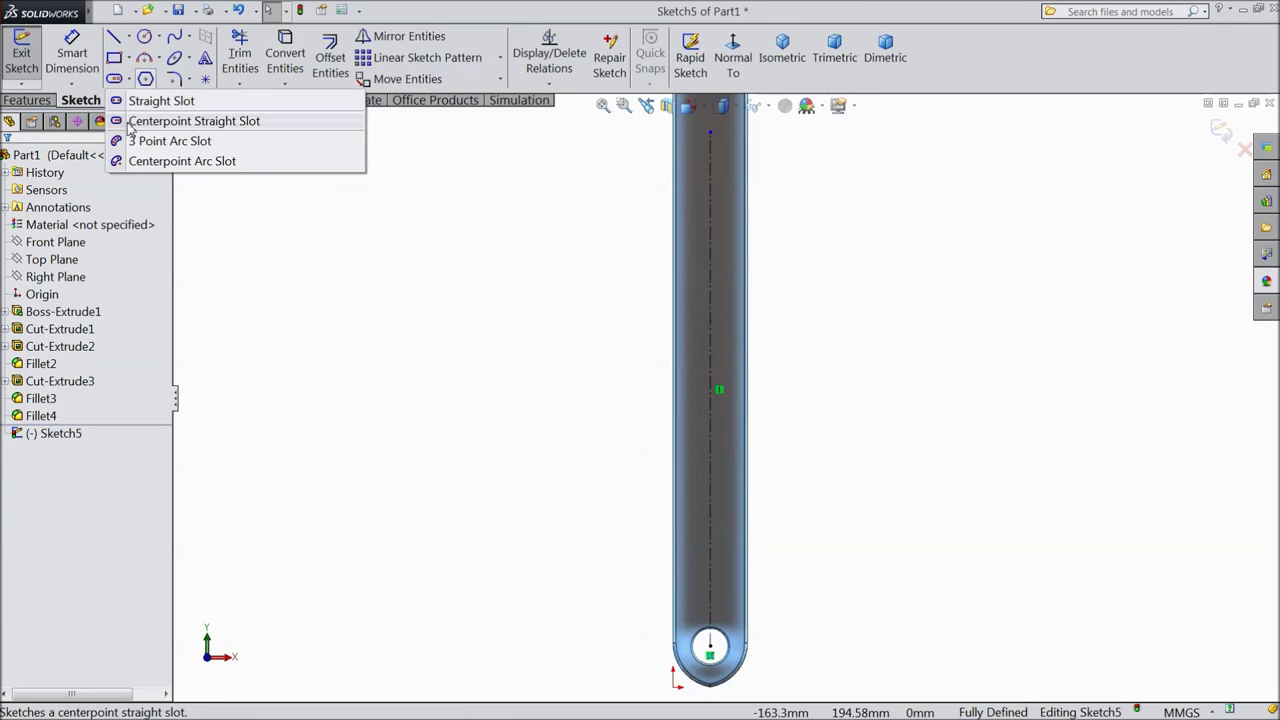
{"action": "left_click", "coordinate": [160, 121]}
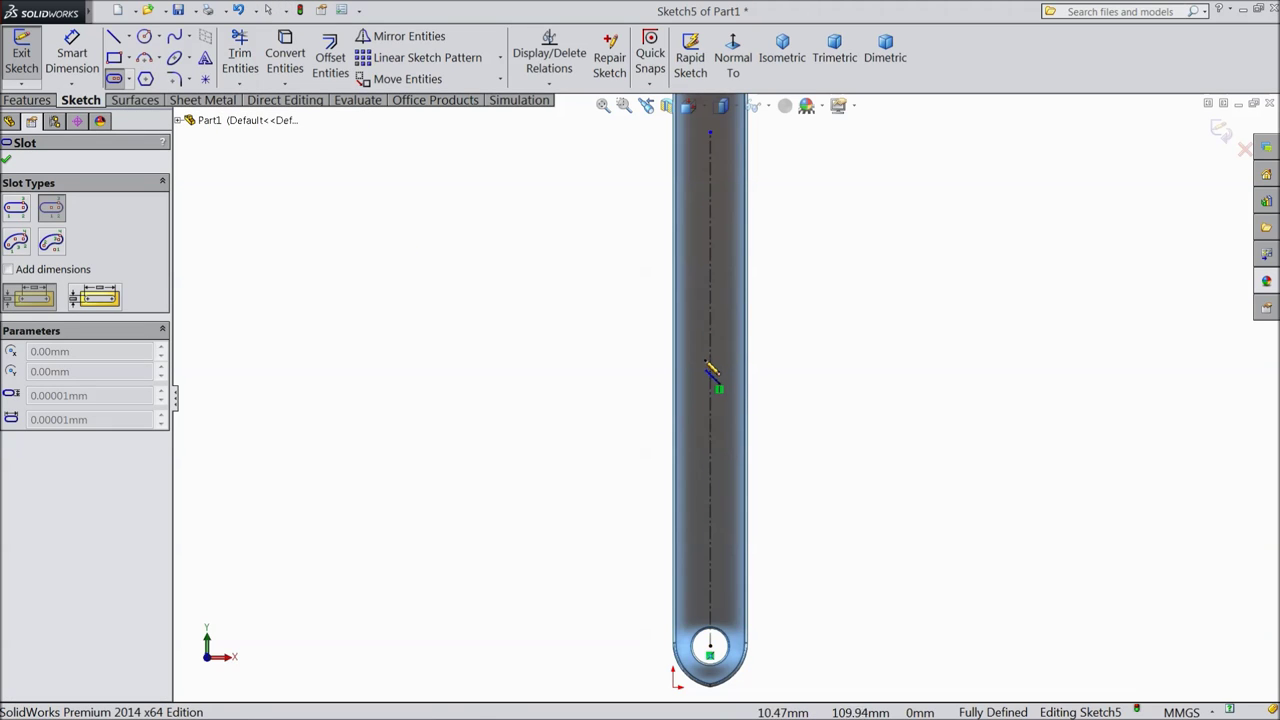
{"action": "left_click", "coordinate": [711, 389]}
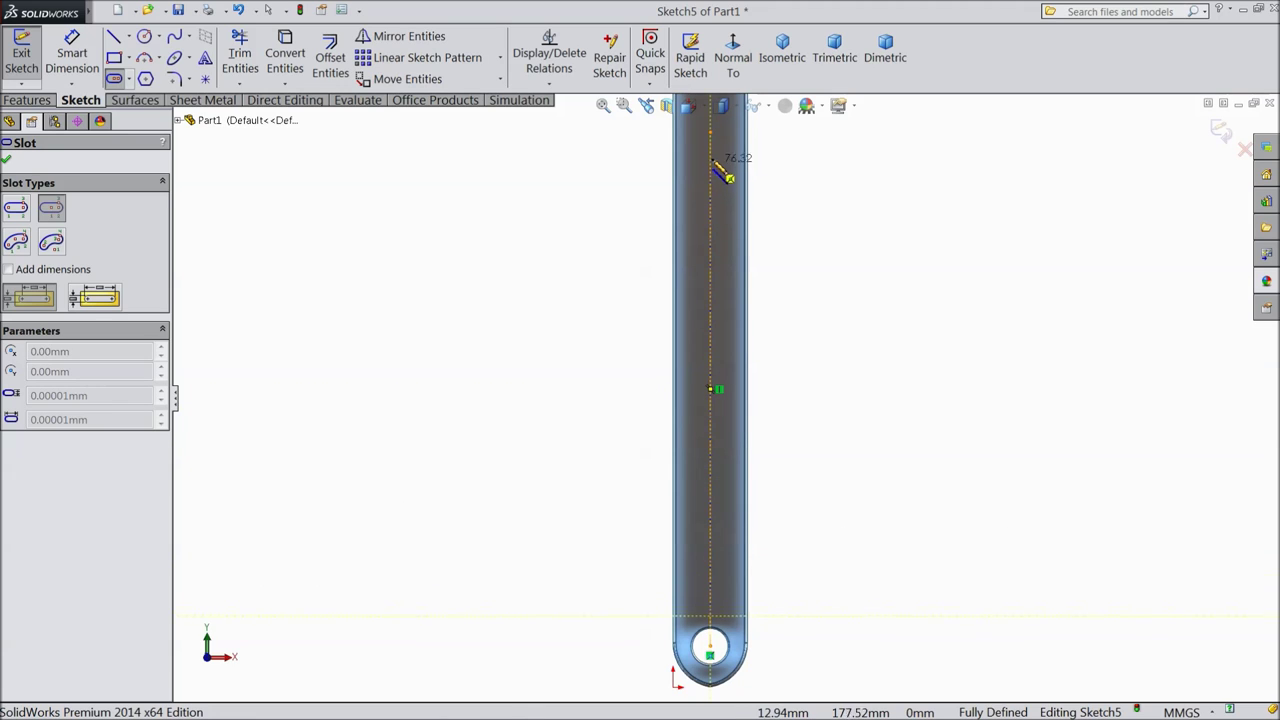
{"action": "left_click", "coordinate": [712, 142]}
{"action": "scroll", "coordinate": [724, 148], "scroll_direction": "up", "scroll_amount": 2}
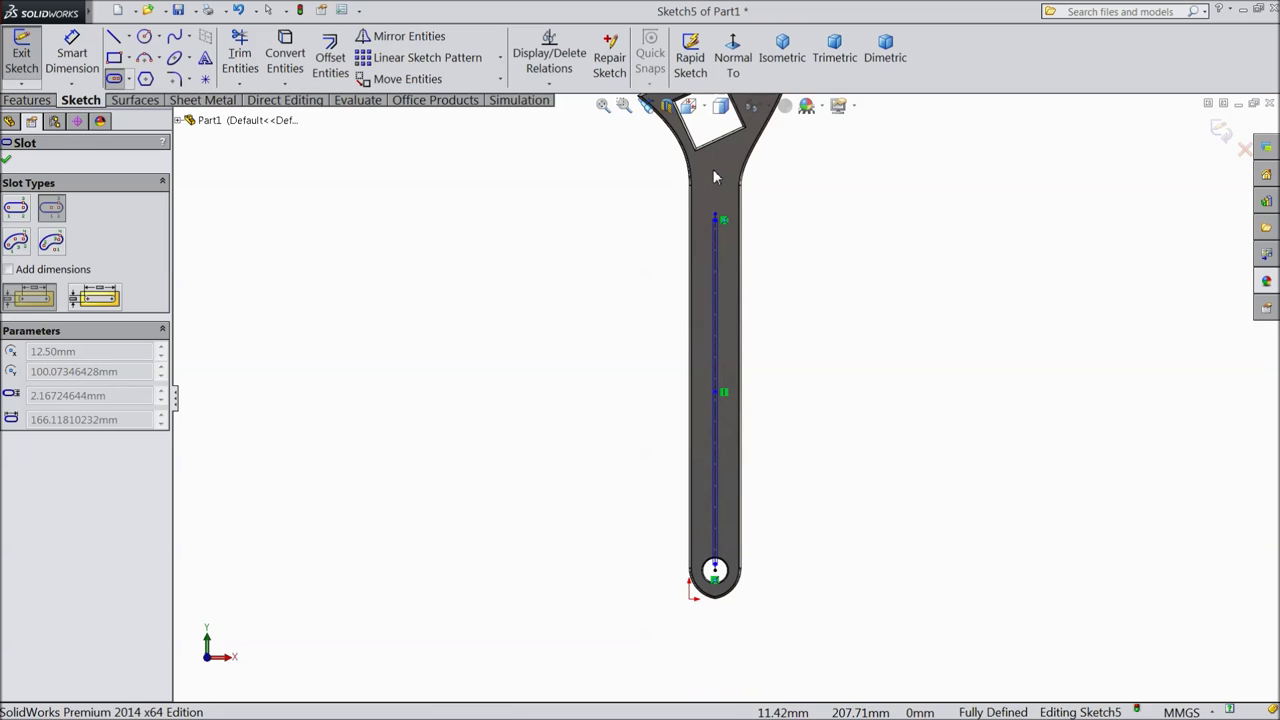
{"action": "key", "text": "Escape"}
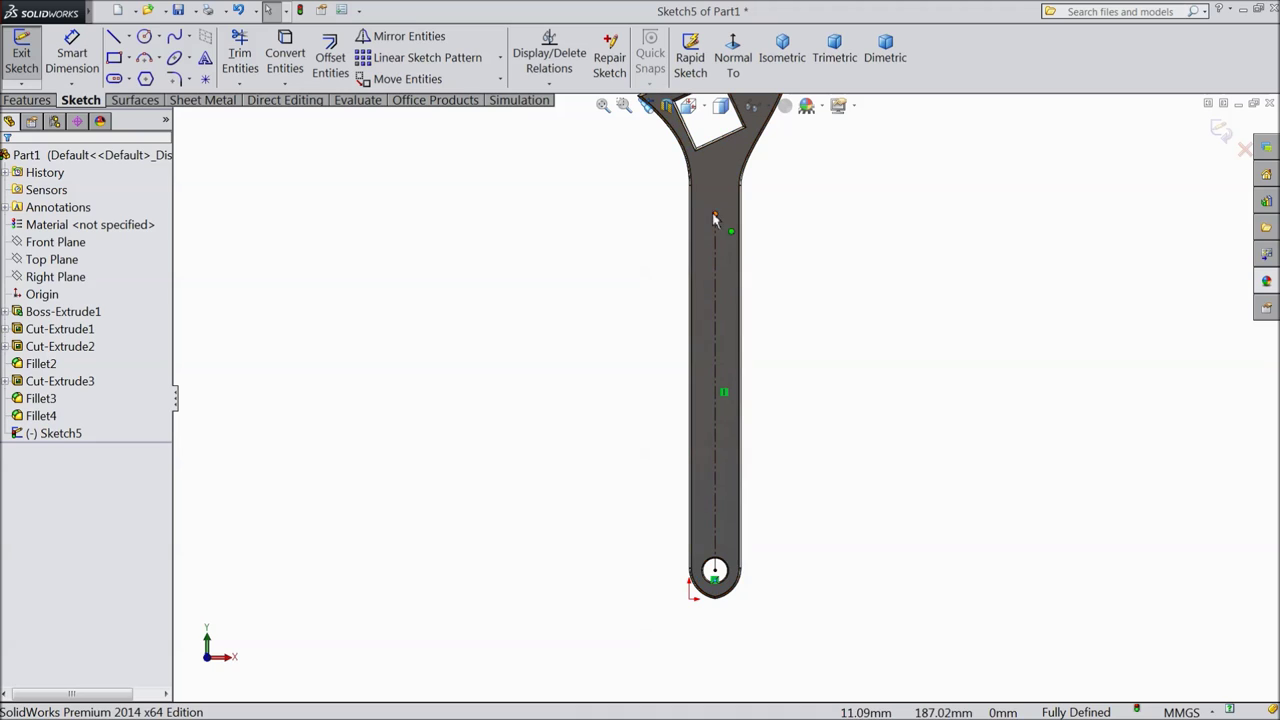
Extend the centerline's upper end to about Y 204.8 mm and sketch a centerpoint straight slot about 140 mm long and 14 mm wide at its midpoint
{"action": "left_click_drag", "start_coordinate": [715, 214], "coordinate": [716, 182]}
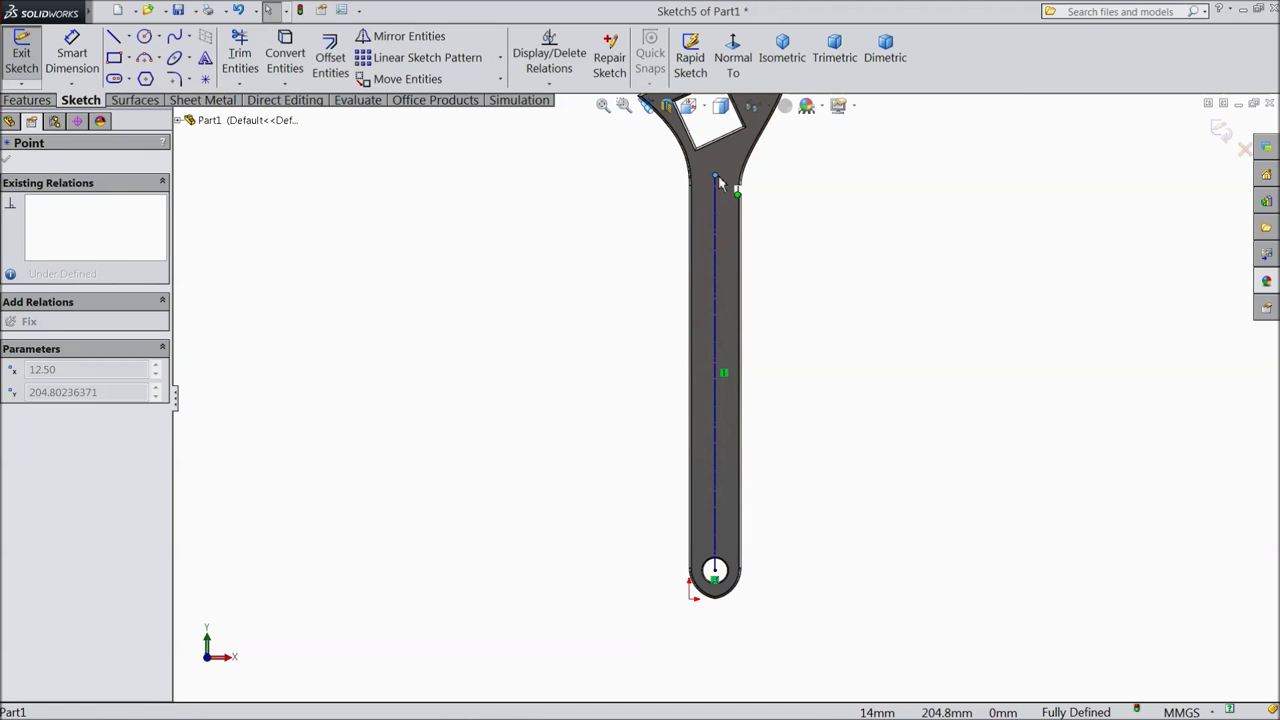
{"action": "left_click_drag", "start_coordinate": [718, 183], "coordinate": [716, 179]}
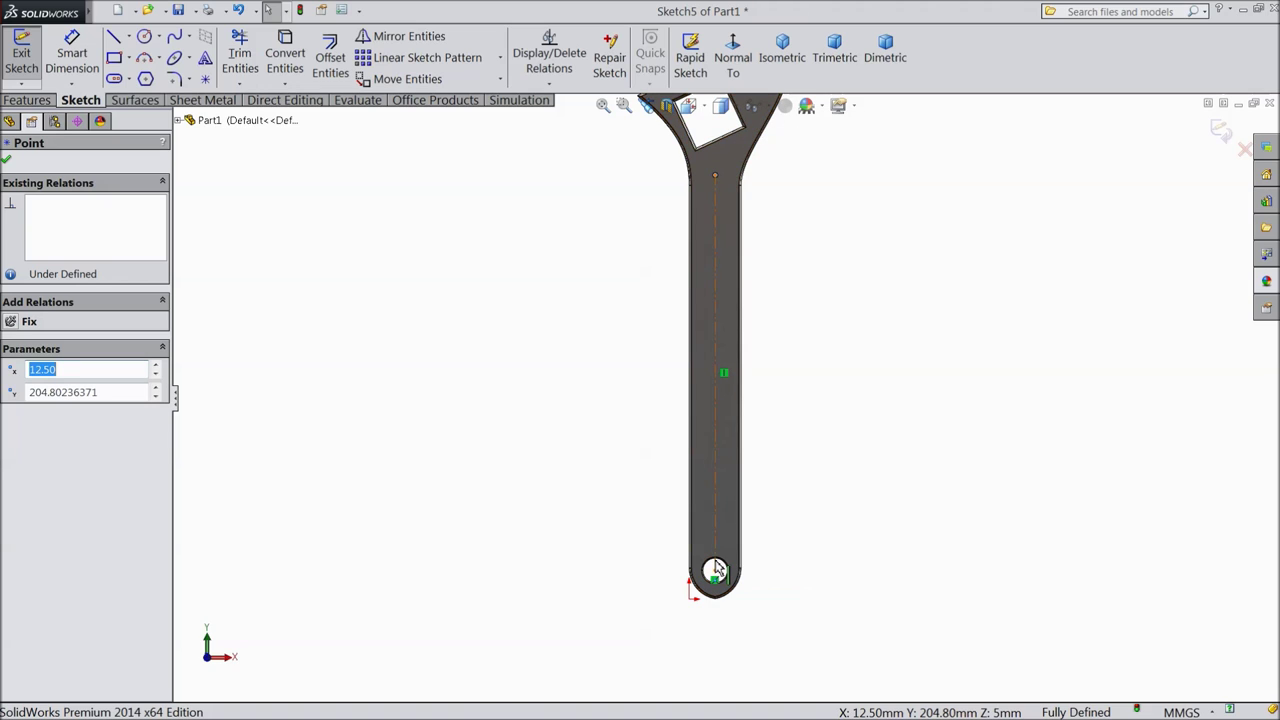
{"action": "left_click", "coordinate": [115, 78]}
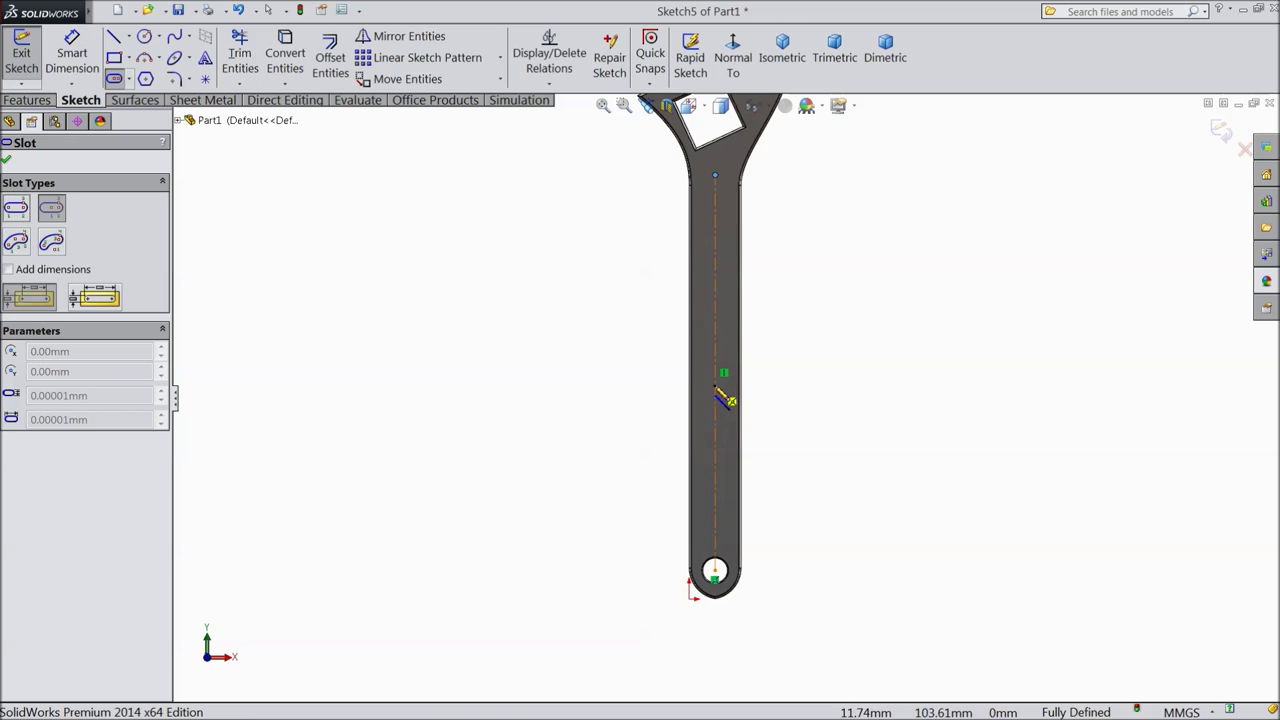
{"action": "left_click", "coordinate": [716, 372]}
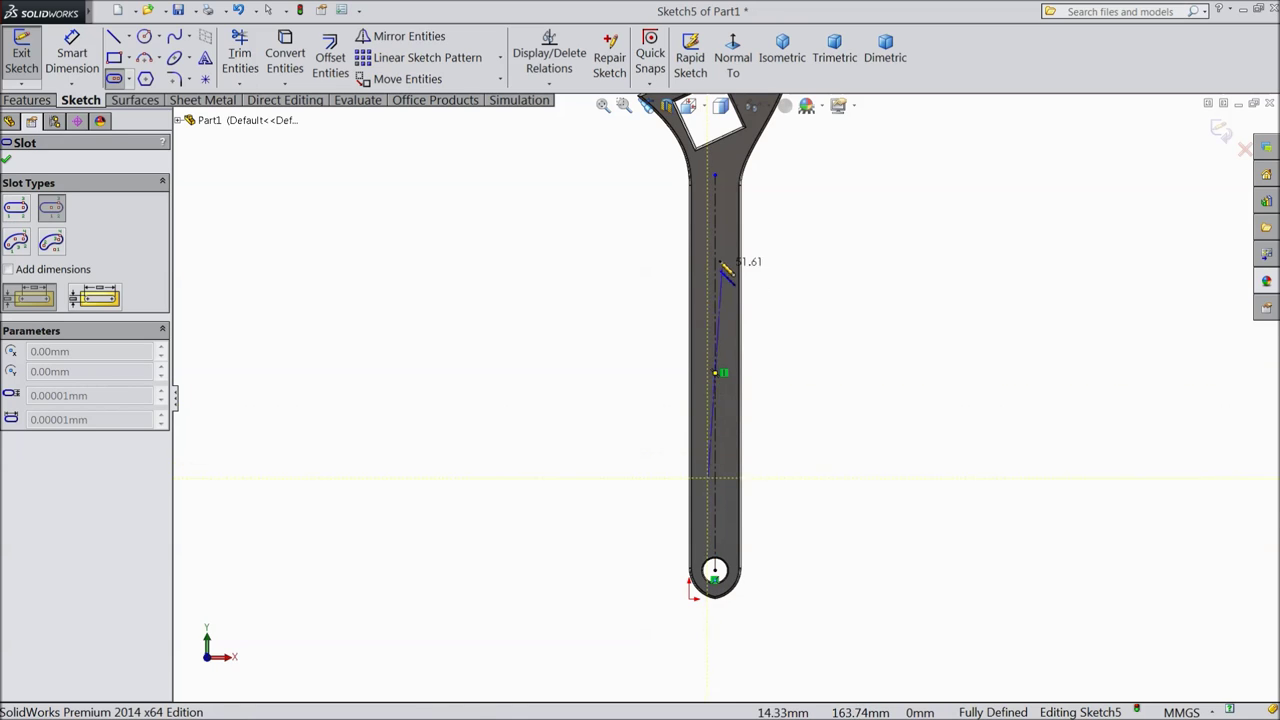
{"action": "left_click", "coordinate": [717, 225]}
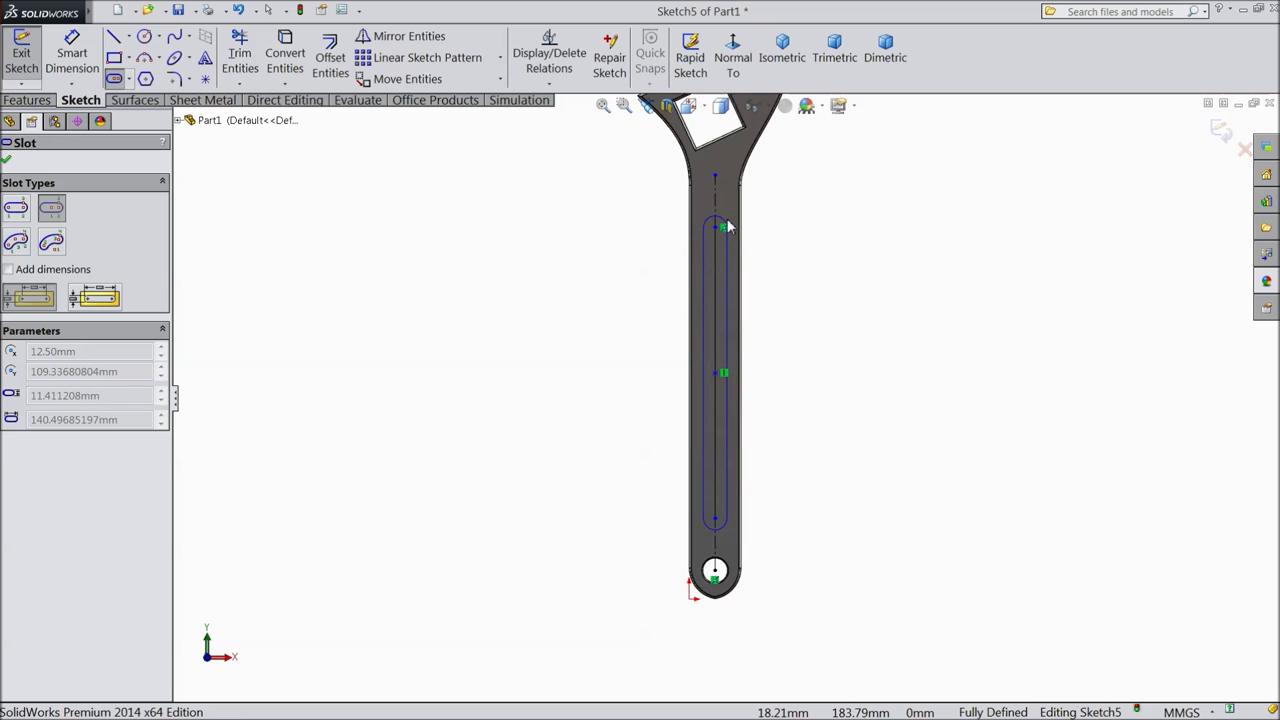
{"action": "left_click", "coordinate": [731, 225]}
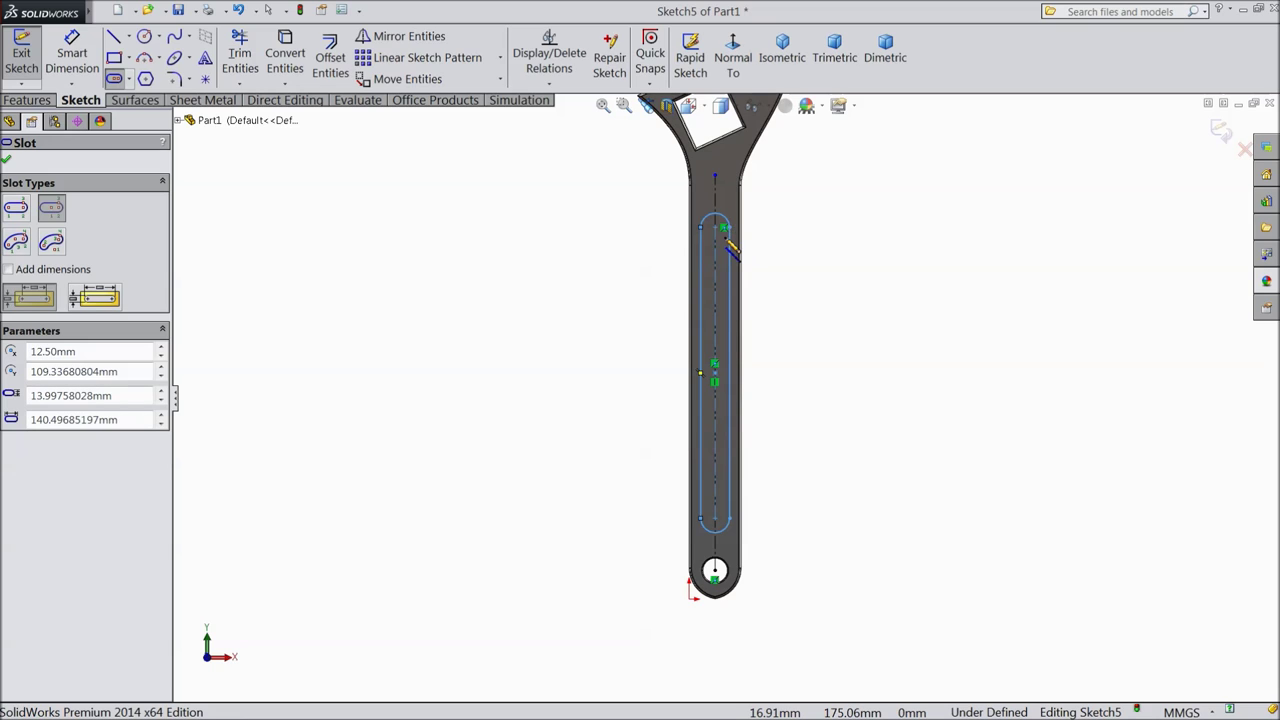
Dimension the slot's lower end arc with a radius of 7 mm
{"action": "key", "text": "d"}
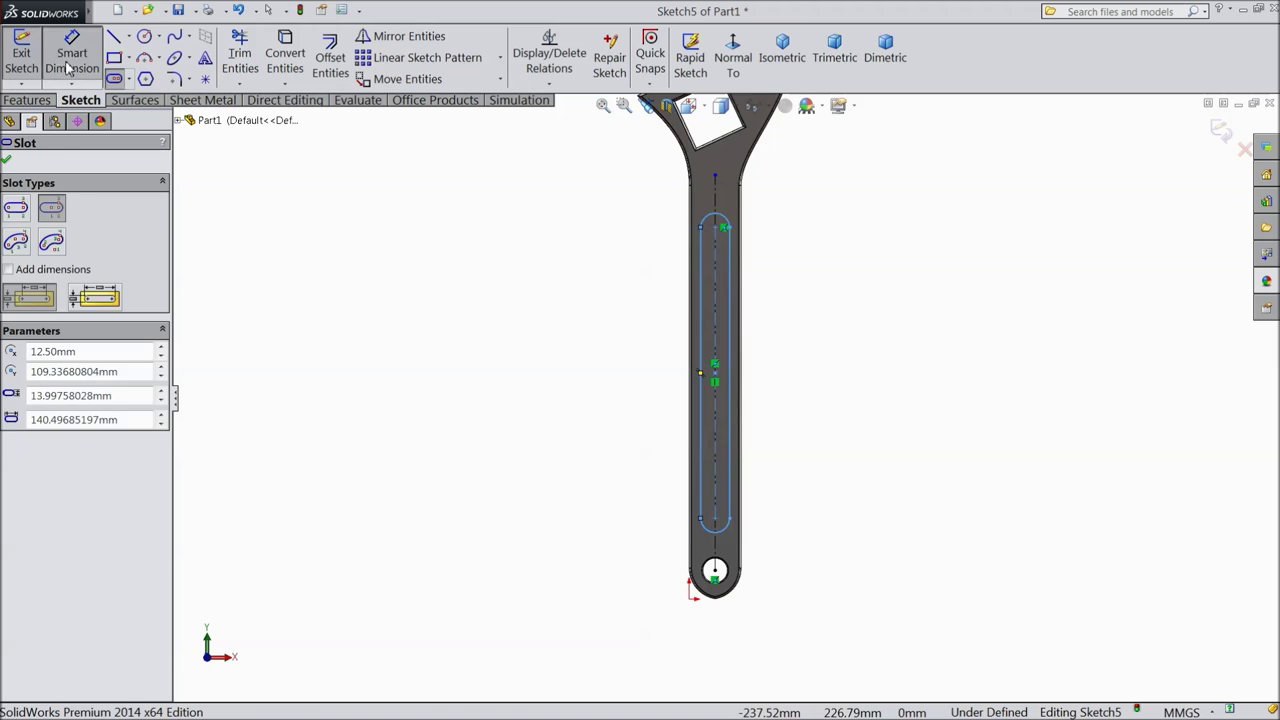
{"action": "scroll", "coordinate": [720, 520], "scroll_direction": "down", "scroll_amount": 2}
{"action": "left_click", "coordinate": [688, 497]}
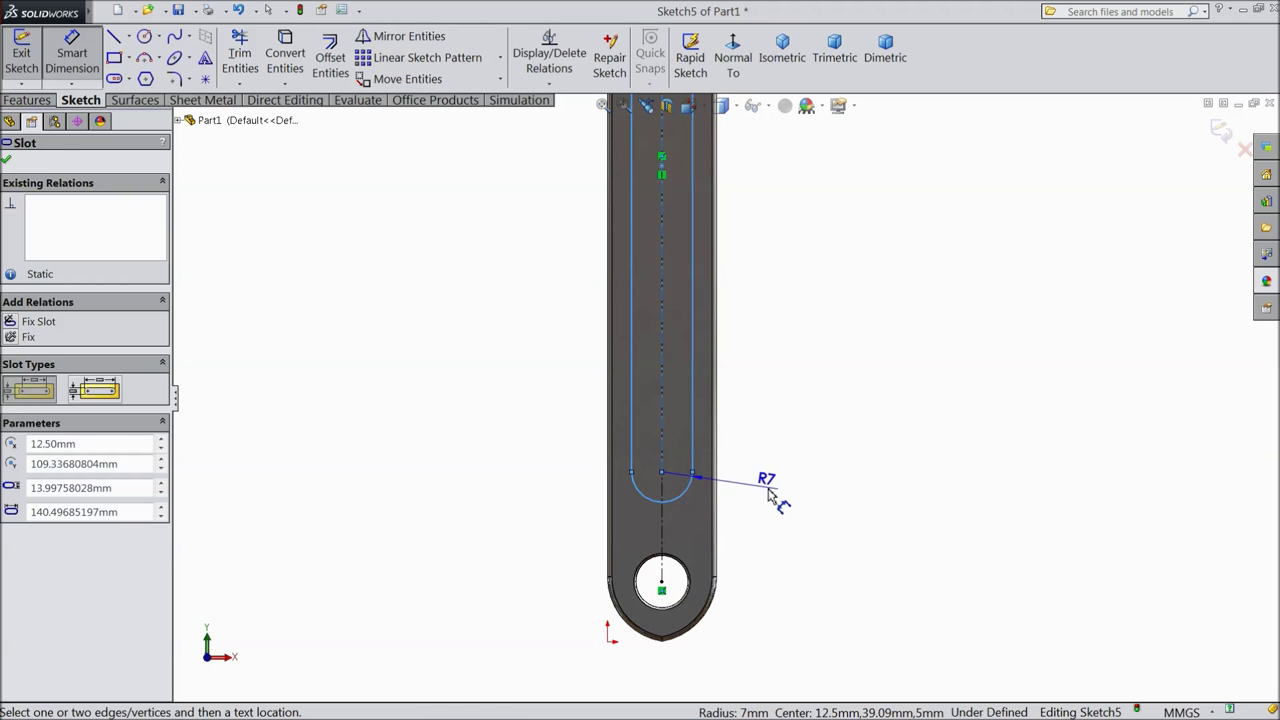
{"action": "left_click", "coordinate": [772, 500]}
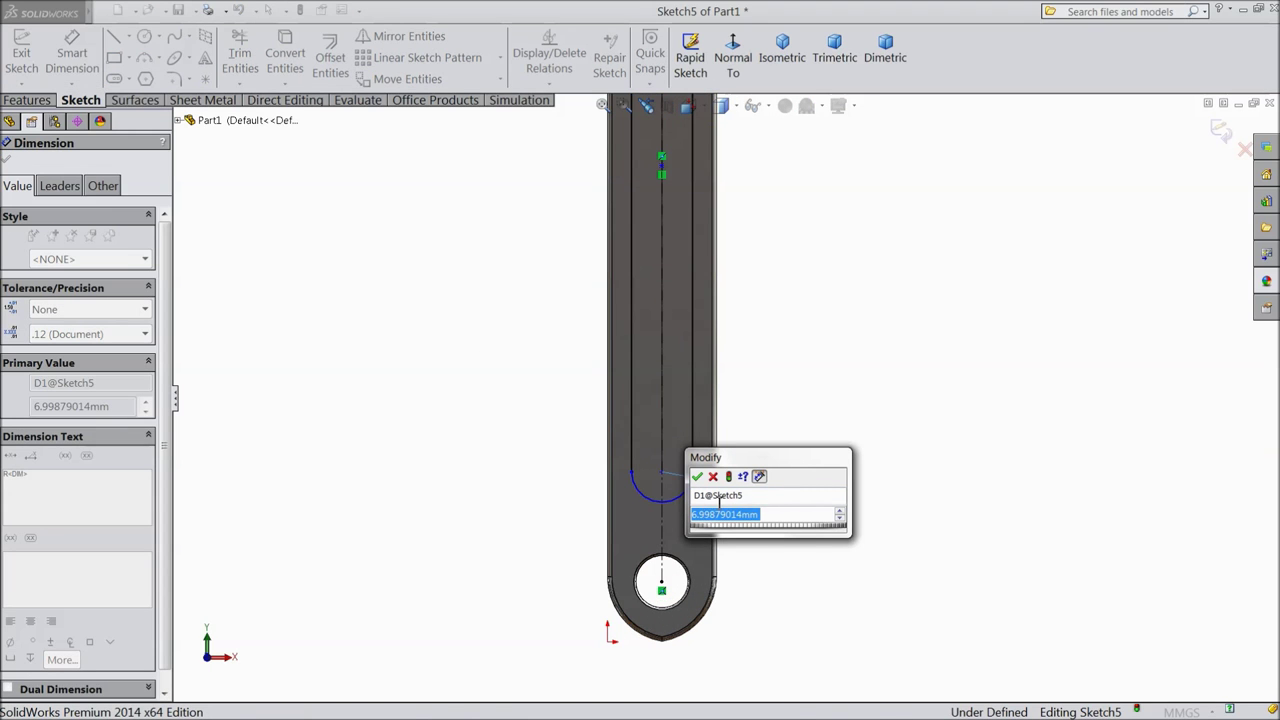
{"action": "type", "text": "7"}
{"action": "left_click", "coordinate": [698, 477]}
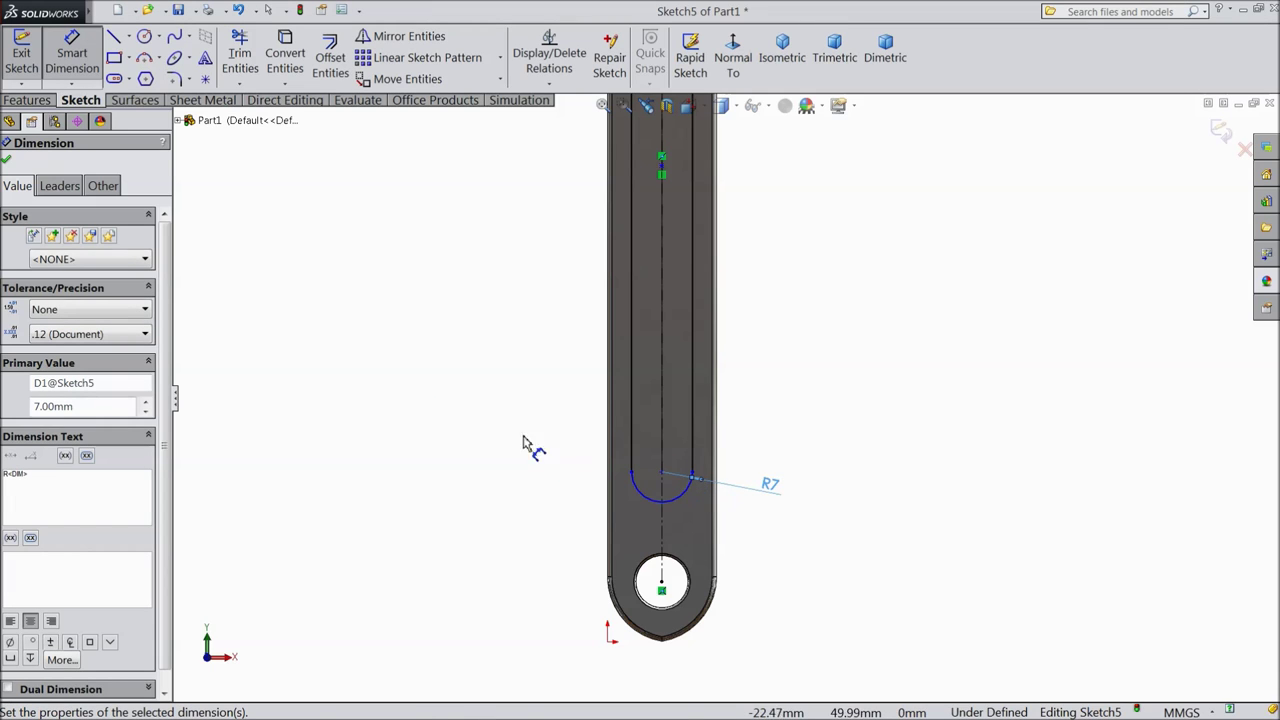
{"action": "left_click", "coordinate": [7, 162]}
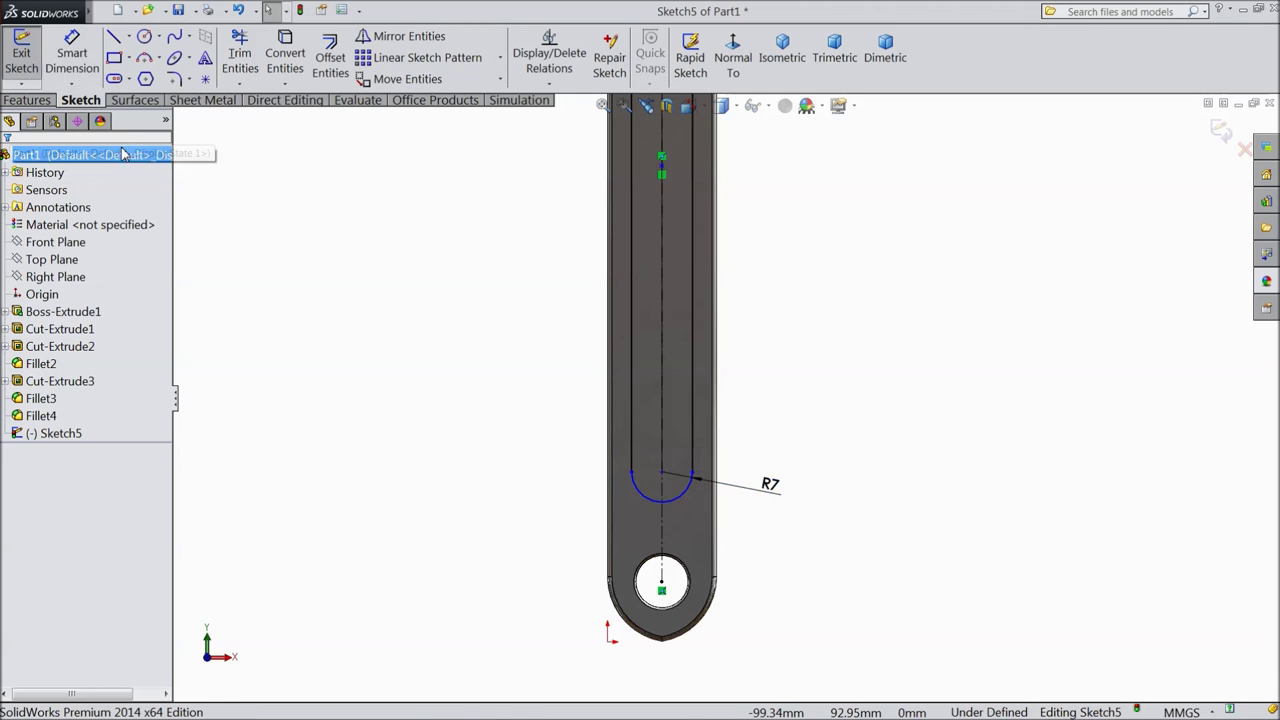
Cut the slot profile into the handle face with a Blind Extruded Cut 2 mm deep
{"action": "scroll", "coordinate": [735, 238], "scroll_direction": "up", "scroll_amount": 3}
{"action": "scroll", "coordinate": [735, 238], "scroll_direction": "down", "scroll_amount": 1}
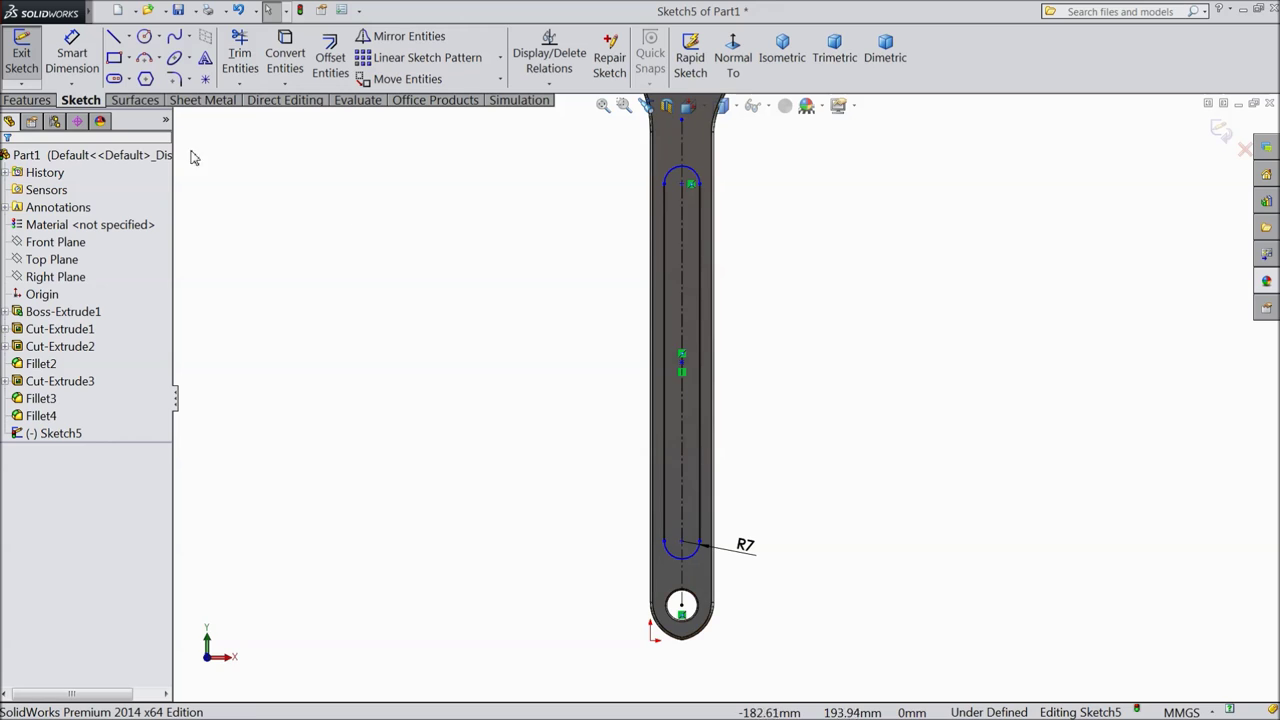
{"action": "left_click", "coordinate": [27, 100]}
{"action": "left_click", "coordinate": [277, 60]}
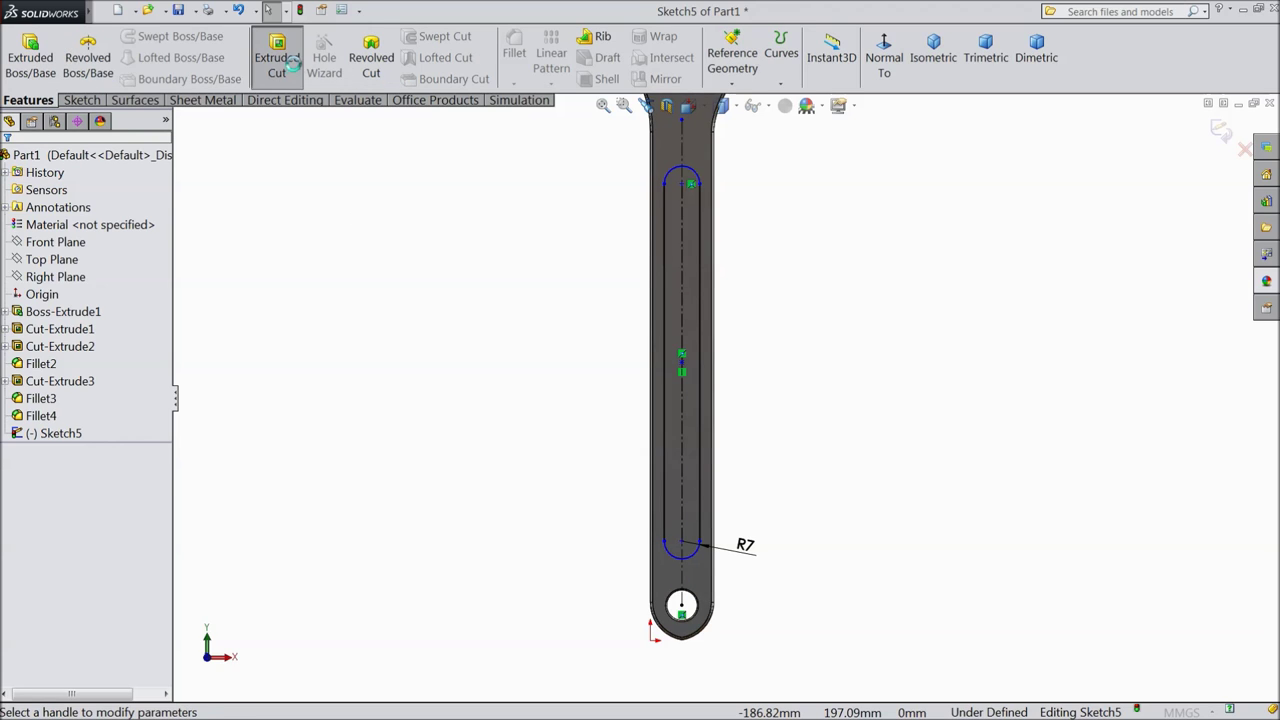
{"action": "type", "text": "2.00mm"}
{"action": "middle_click_drag", "start_coordinate": [531, 363], "coordinate": [468, 341]}
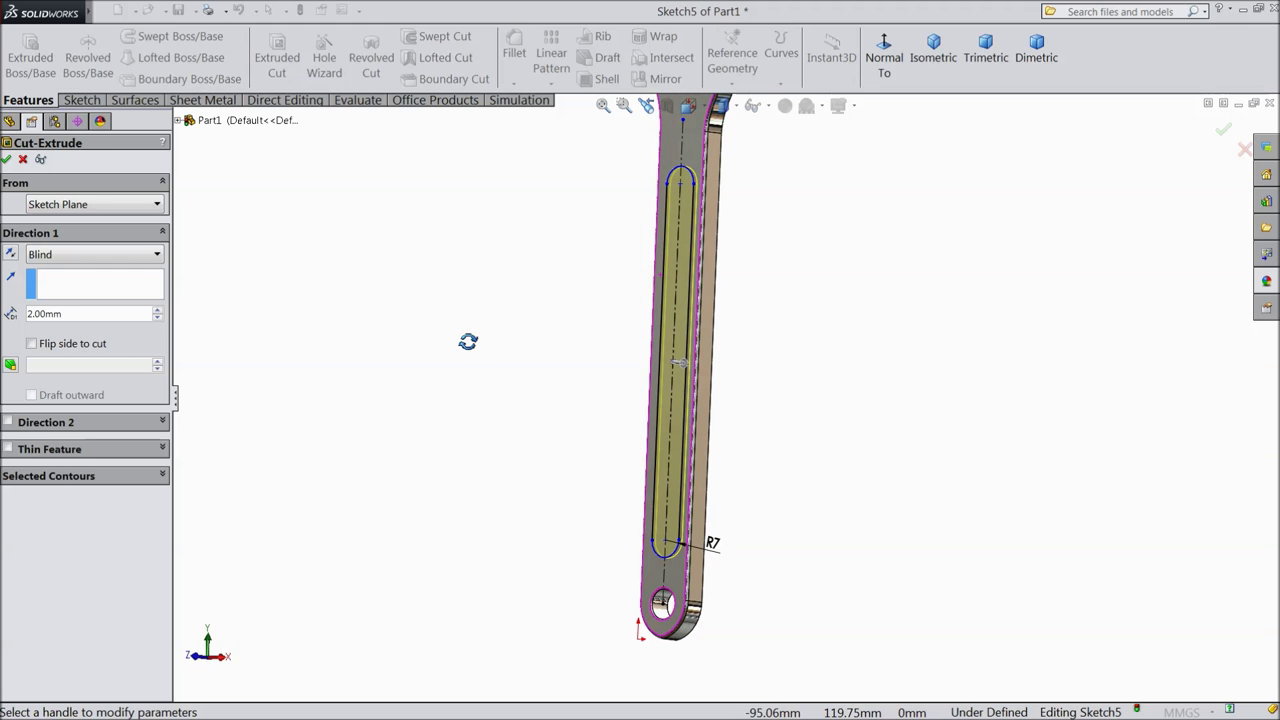
{"action": "left_click", "coordinate": [7, 160]}
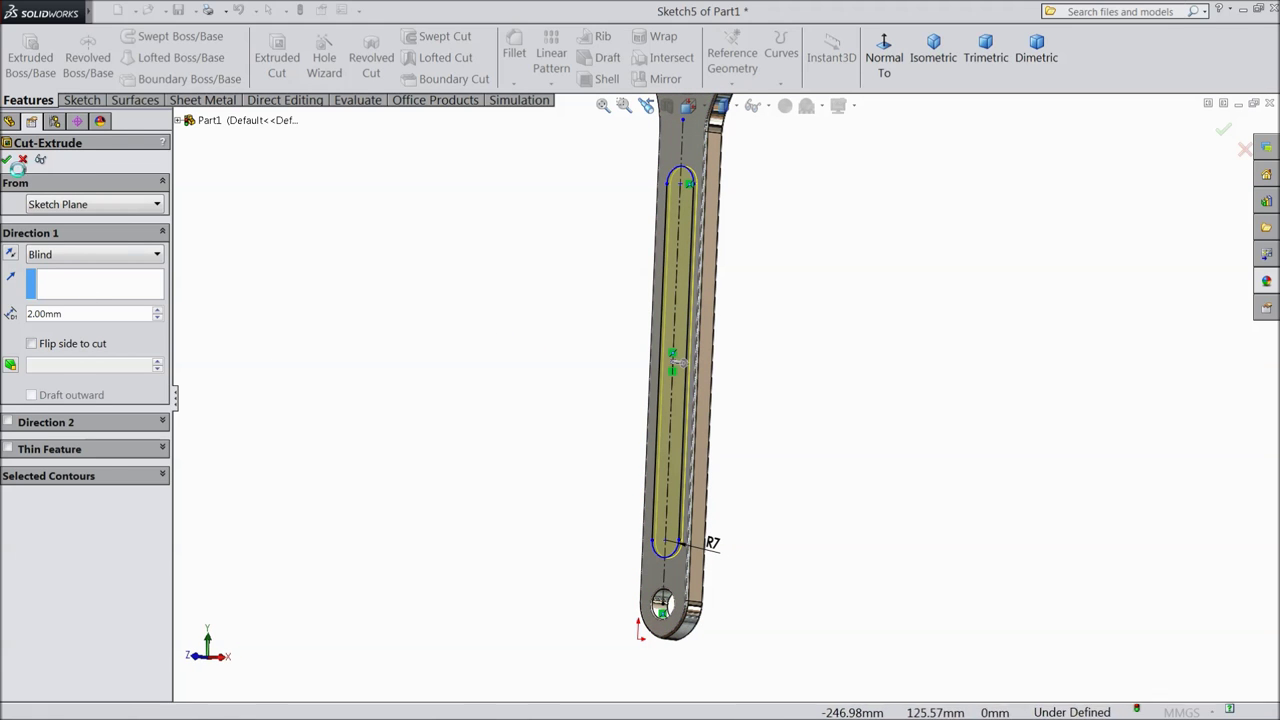
{"action": "scroll", "coordinate": [672, 421], "scroll_direction": "down", "scroll_amount": 1}
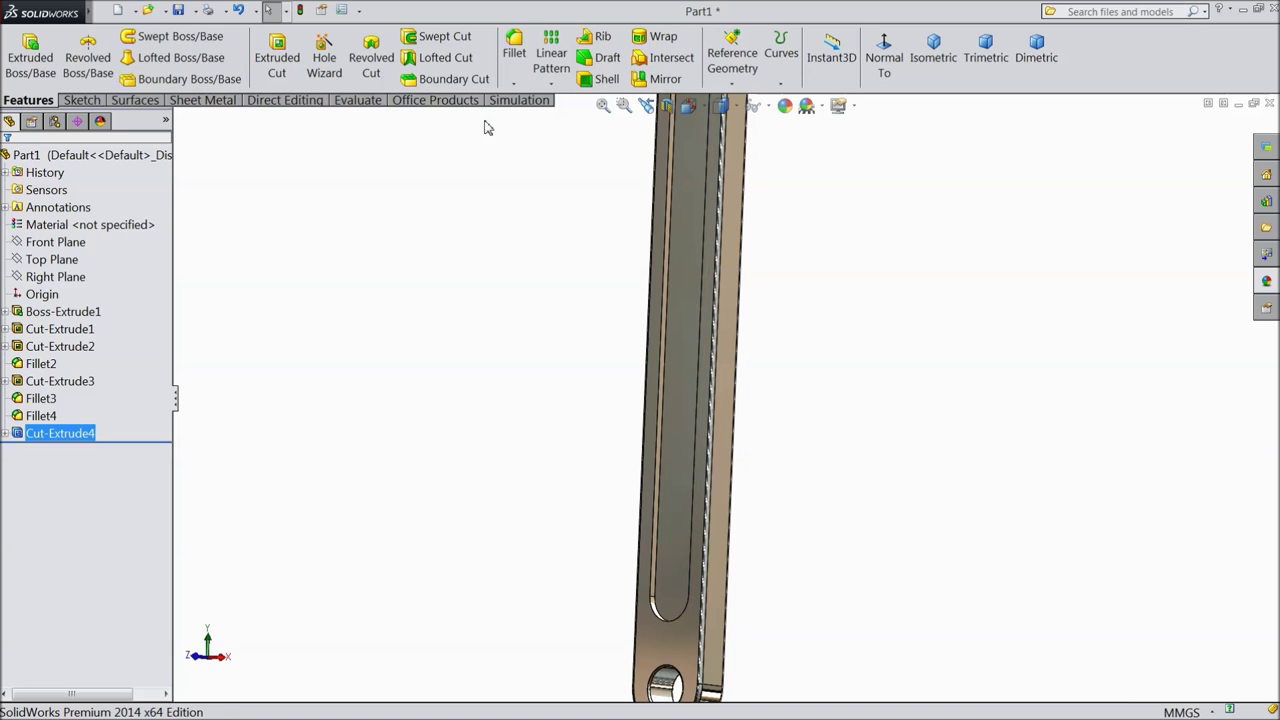
Fillet the handle recess's floor face and its upper rim edge with a 0.25 mm radius
{"action": "left_click", "coordinate": [514, 55]}
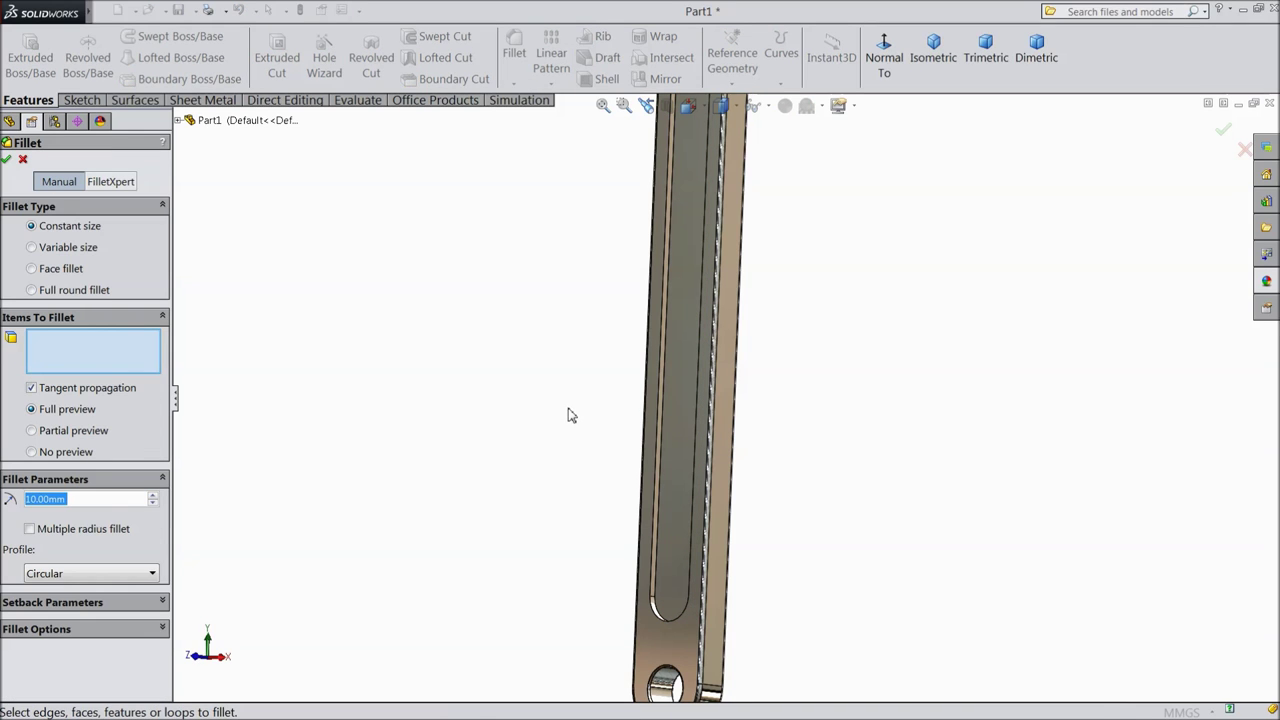
{"action": "type", "text": "0.25"}
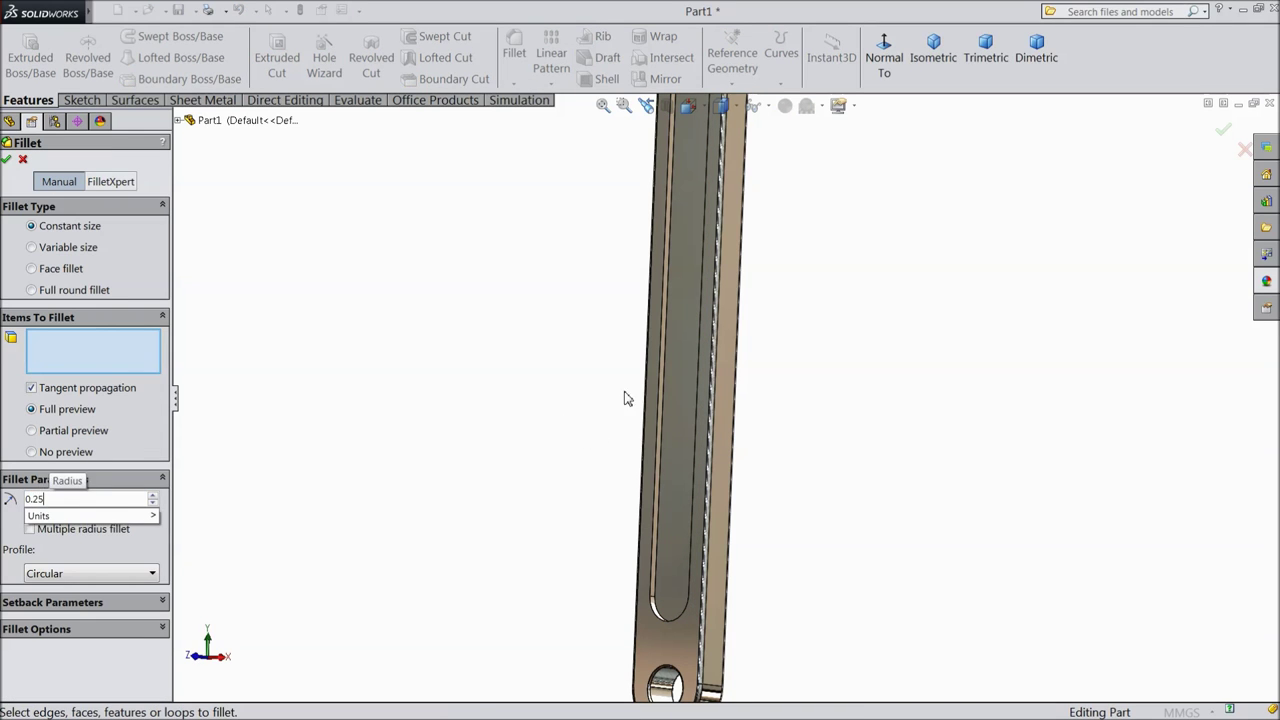
{"action": "left_click", "coordinate": [692, 372]}
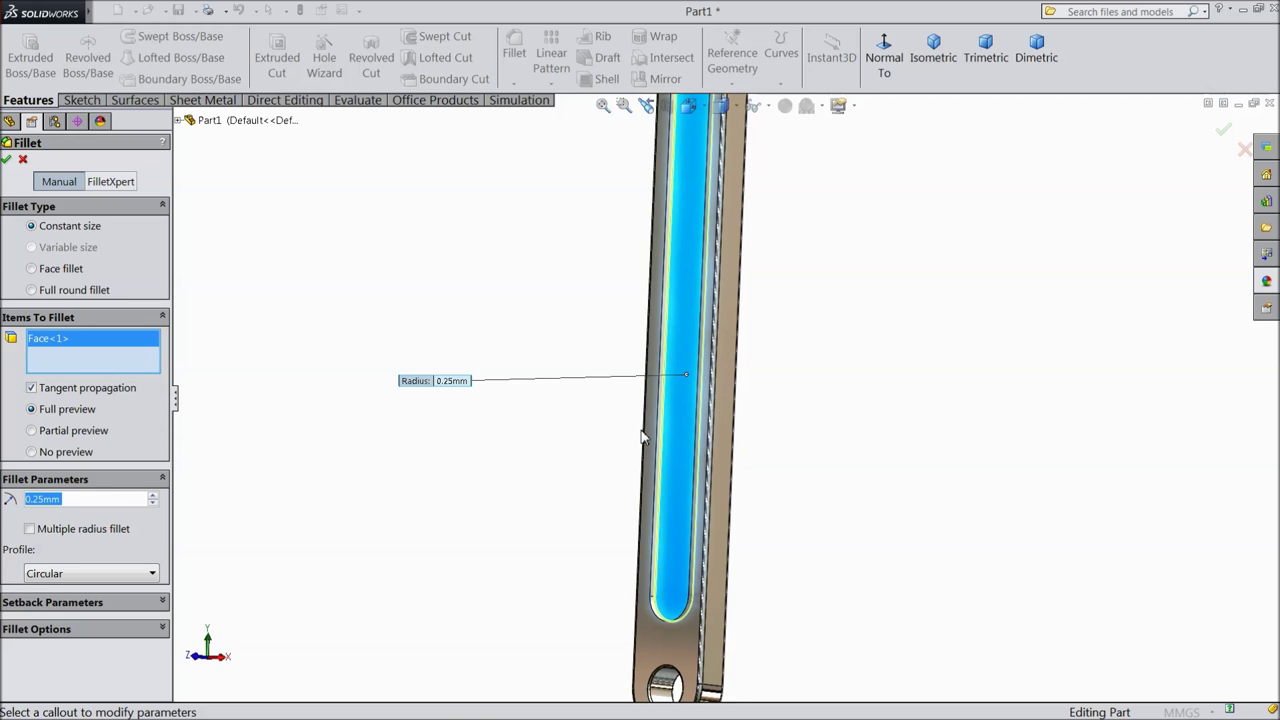
{"action": "scroll", "coordinate": [651, 446], "scroll_direction": "down", "scroll_amount": 2}
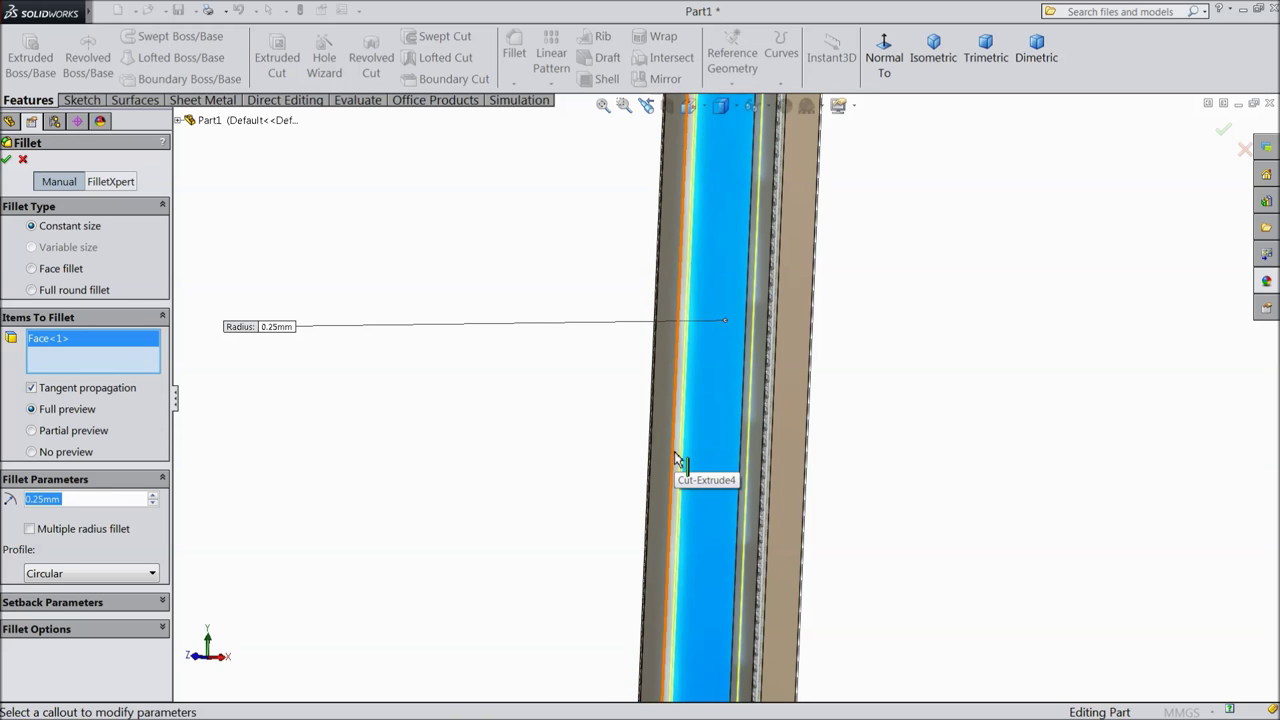
{"action": "left_click", "coordinate": [675, 454]}
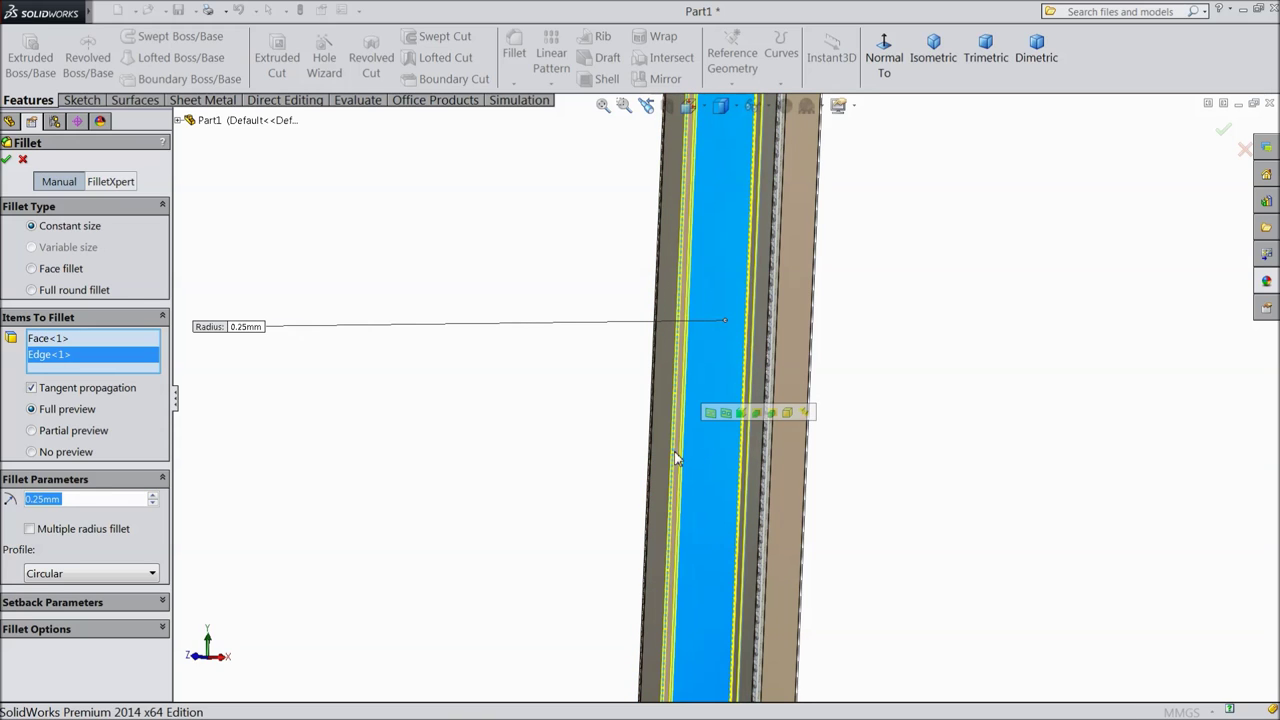
{"action": "left_click", "coordinate": [5, 161]}
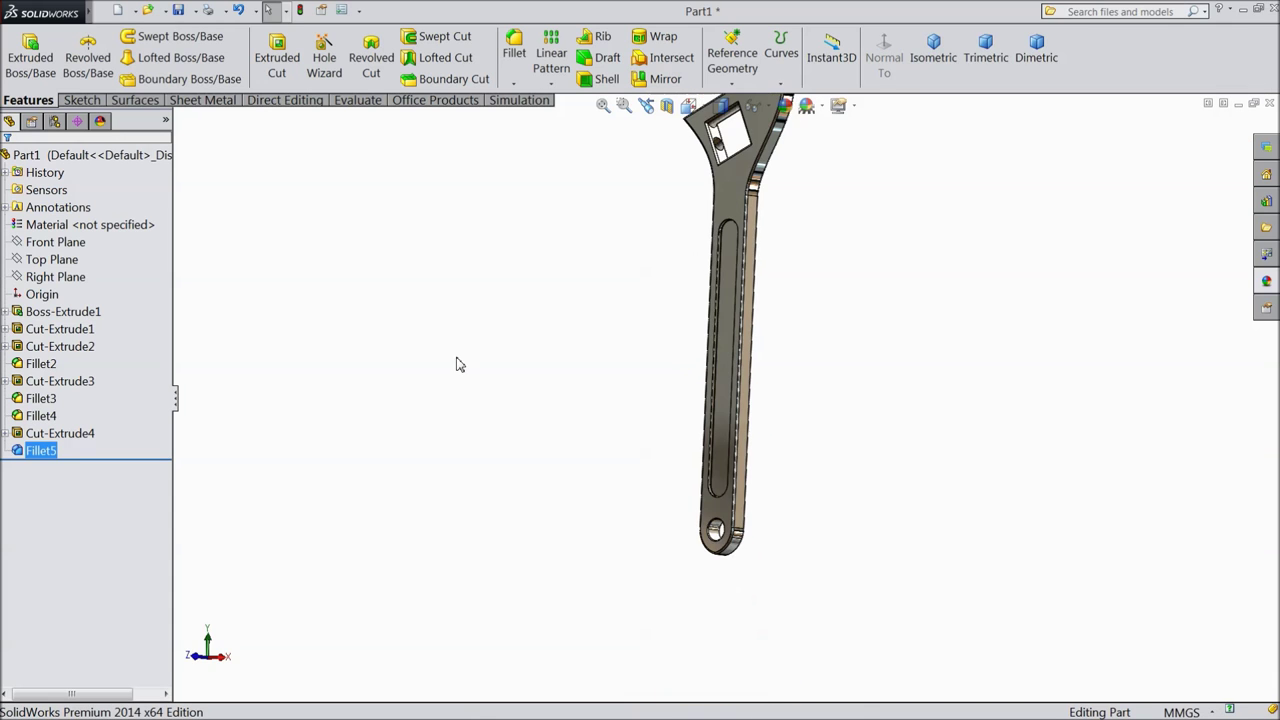
Mirror the recess cut and its 0.25 mm fillet about the Front Plane onto the handle's opposite side
{"action": "middle_click_drag", "start_coordinate": [500, 314], "coordinate": [576, 163]}
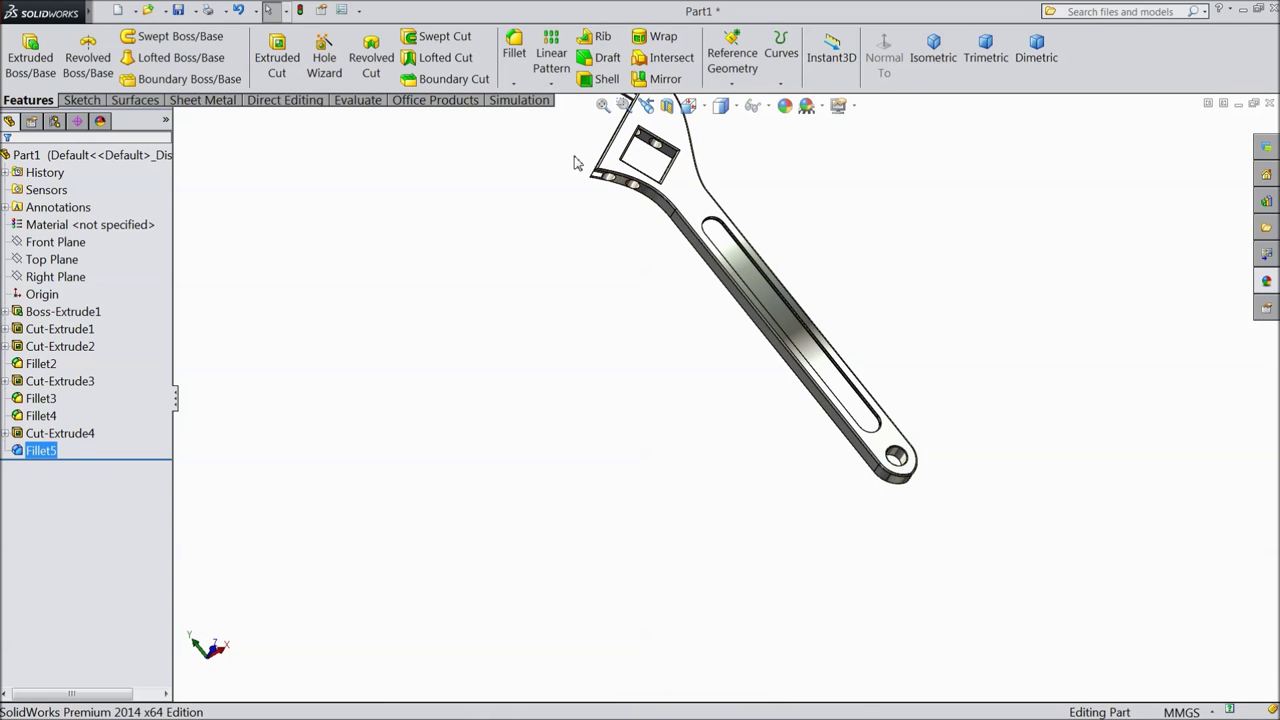
{"action": "left_click", "coordinate": [72, 247]}
{"action": "middle_click_drag", "start_coordinate": [432, 429], "coordinate": [595, 362]}
{"action": "scroll", "coordinate": [769, 263], "scroll_direction": "down", "scroll_amount": 5}
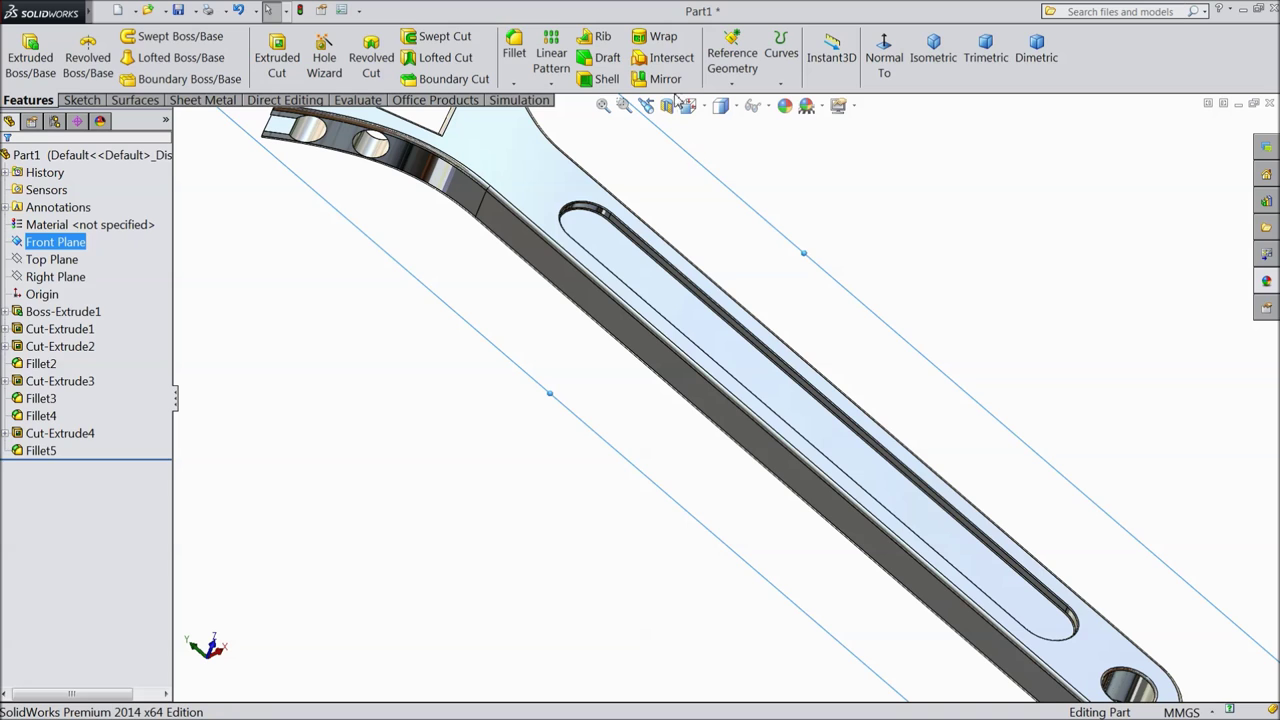
{"action": "left_click", "coordinate": [662, 79]}
{"action": "scroll", "coordinate": [650, 320], "scroll_direction": "down", "scroll_amount": 3}
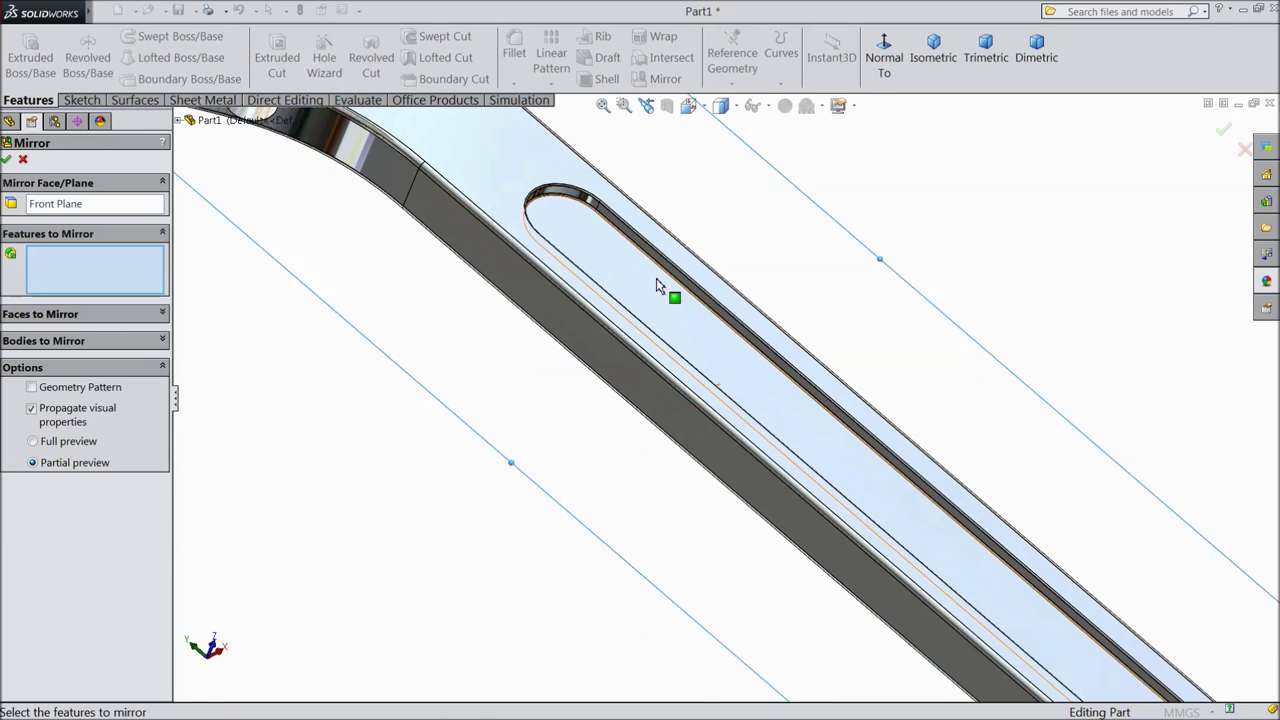
{"action": "left_click", "coordinate": [667, 280]}
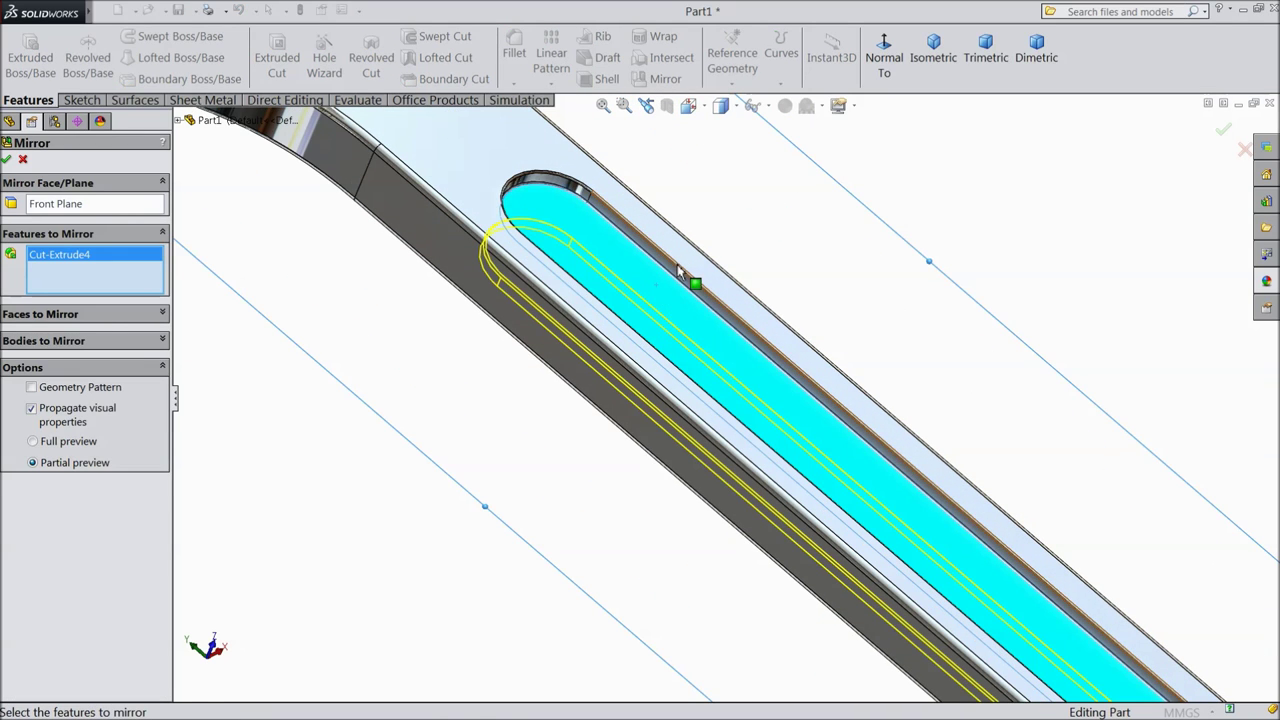
{"action": "left_click", "coordinate": [687, 279]}
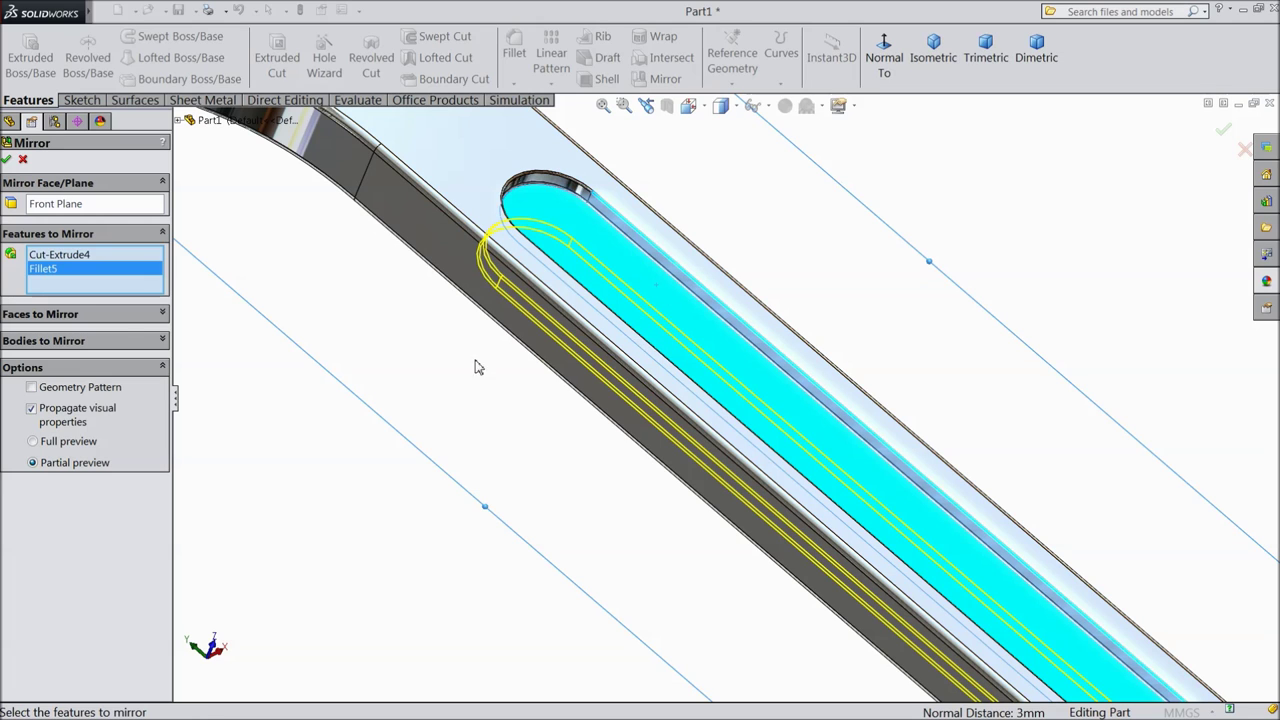
{"action": "left_click", "coordinate": [7, 161]}
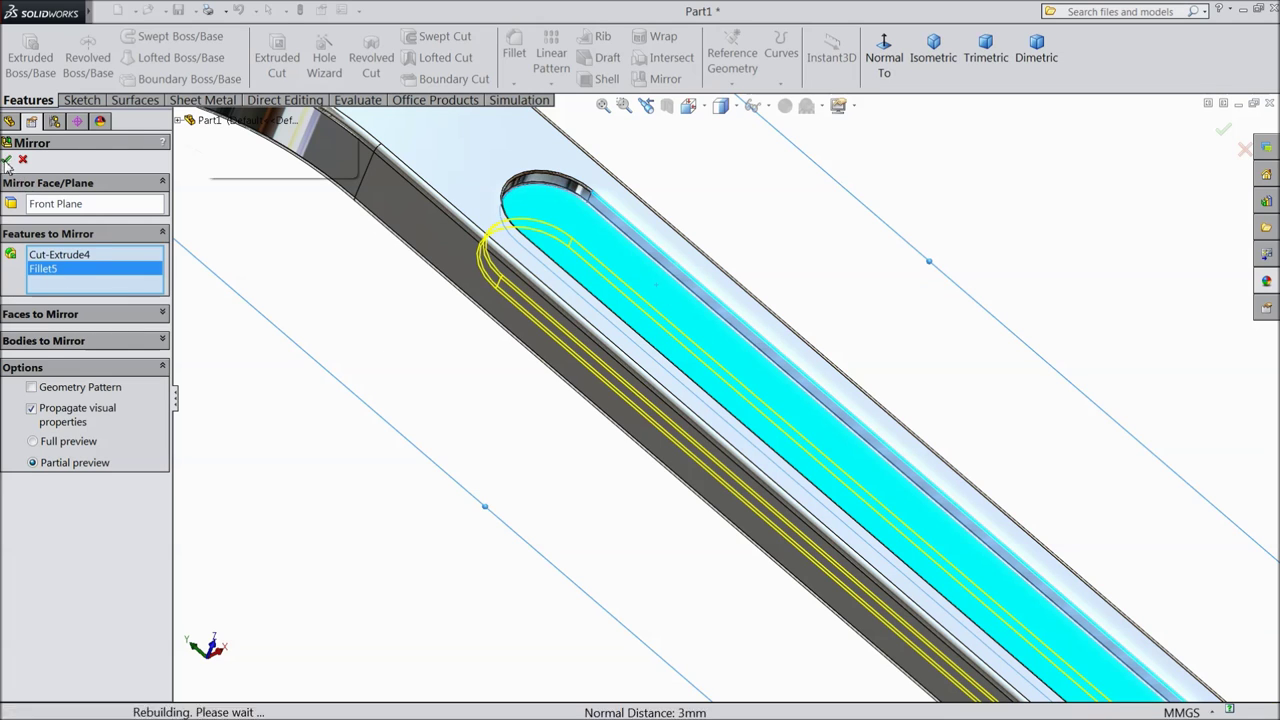
Inspect the finished wrench body and its handle recesses from several angles
{"action": "key", "text": "f"}
{"action": "mouse_move", "coordinate": [497, 480]}
{"action": "middle_mouse_down"}
{"action": "mouse_move", "coordinate": [600, 294]}
{"action": "mouse_move", "coordinate": [614, 207]}
{"action": "mouse_move", "coordinate": [569, 437]}
{"action": "mouse_move", "coordinate": [514, 514]}
{"action": "mouse_move", "coordinate": [517, 482]}
{"action": "middle_mouse_up"}
{"action": "key", "text": "f"}
{"action": "middle_click_drag", "start_coordinate": [554, 420], "coordinate": [731, 363]}
{"action": "key", "text": "f"}
{"action": "middle_click_drag", "start_coordinate": [640, 462], "coordinate": [646, 424]}
{"action": "scroll", "coordinate": [674, 328], "scroll_direction": "down", "scroll_amount": 3}
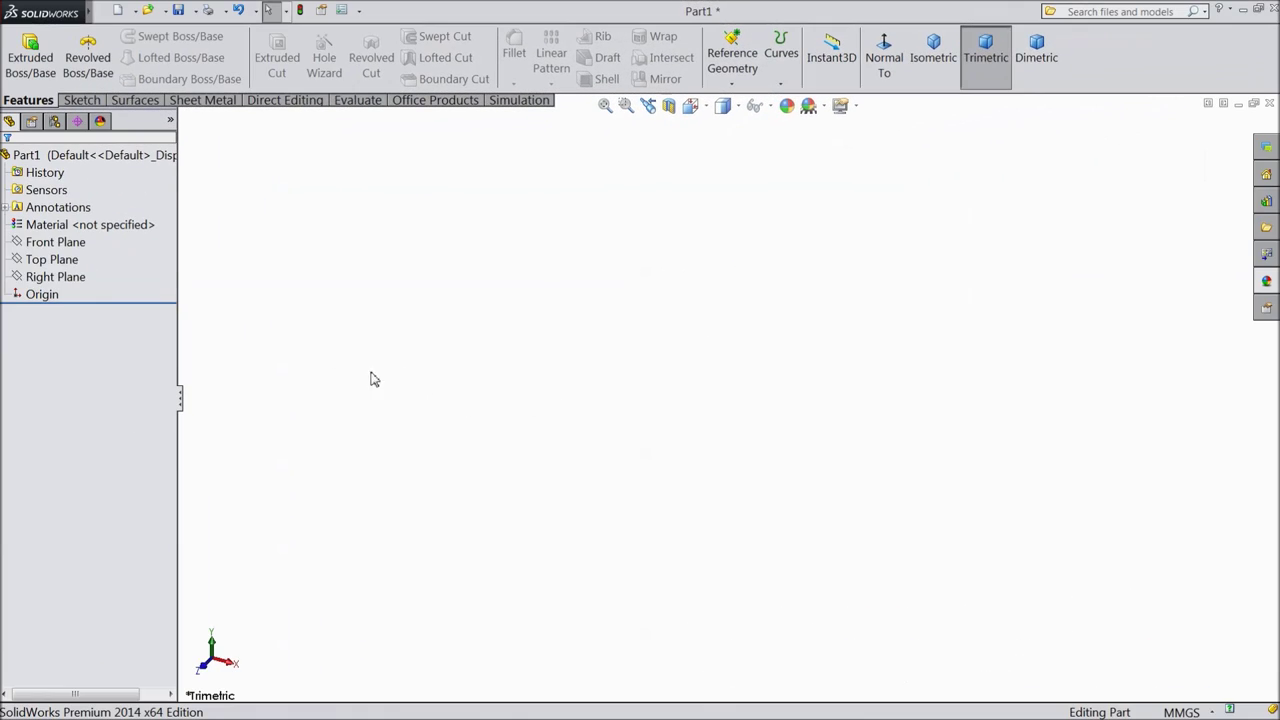
On the new part's Front Plane, sketch a line sloping down from above the origin about 28 mm sideways, then a horizontal line to about X -60 mm
{"action": "left_click", "coordinate": [66, 248]}
{"action": "left_click", "coordinate": [73, 225]}
{"action": "left_click", "coordinate": [80, 100]}
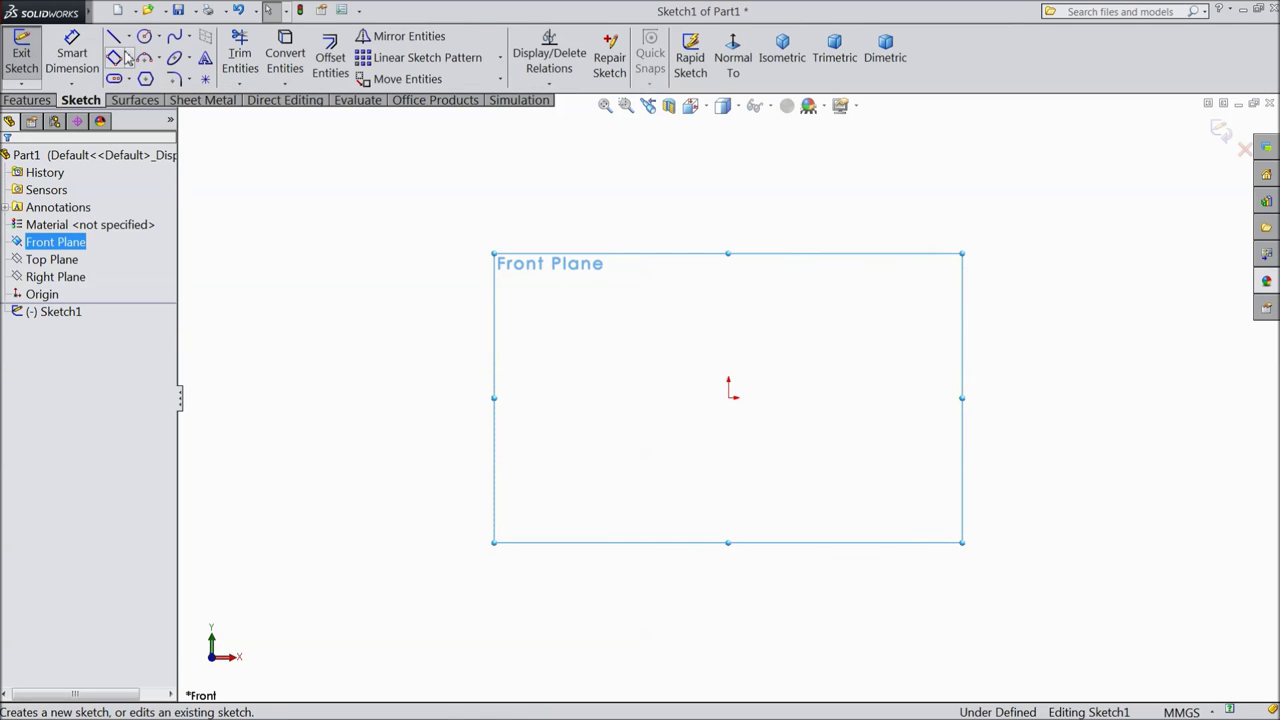
{"action": "left_click", "coordinate": [115, 37]}
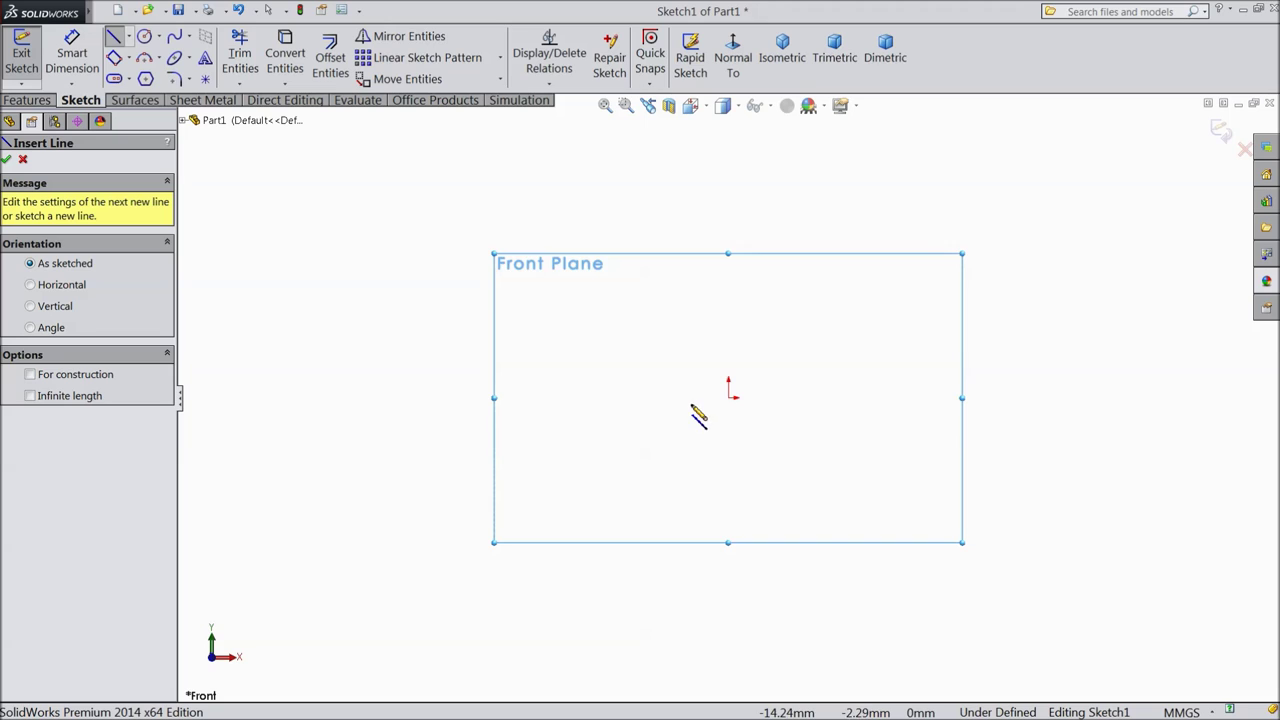
{"action": "left_click", "coordinate": [729, 352]}
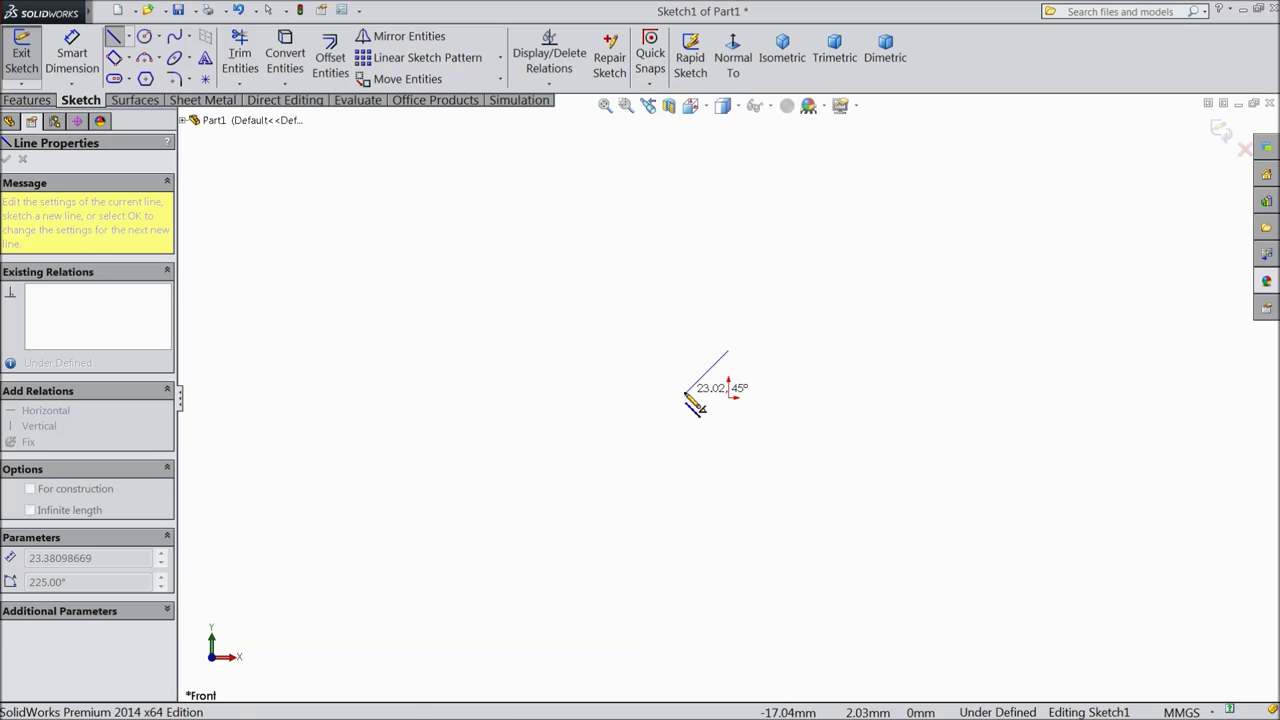
{"action": "left_click", "coordinate": [655, 398]}
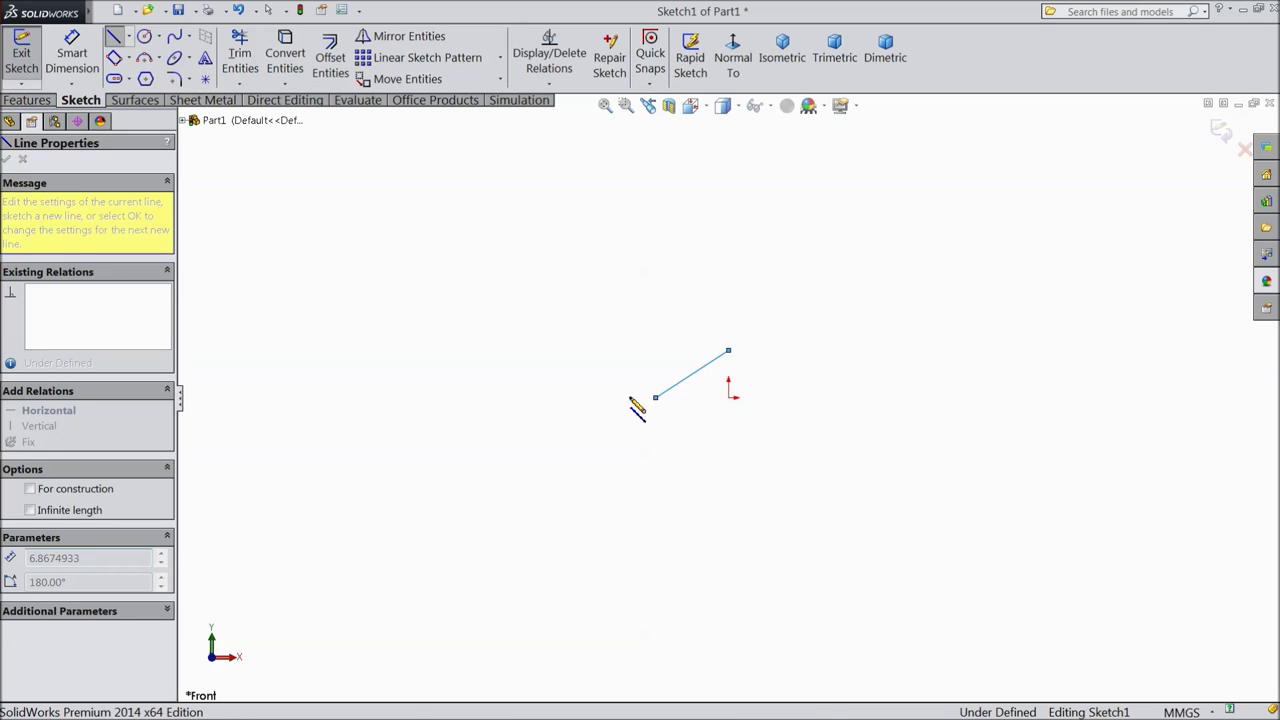
{"action": "double_click", "coordinate": [571, 398]}
{"action": "left_click", "coordinate": [571, 398]}
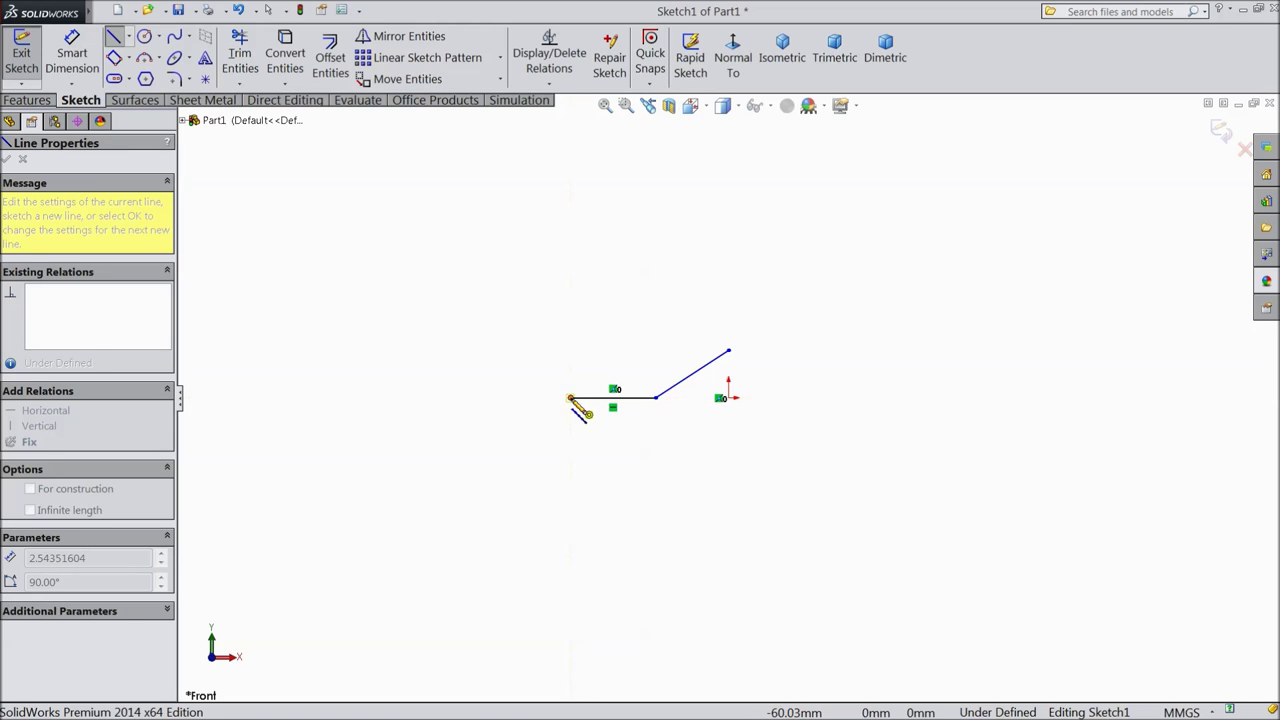
Close the profile with an arc from the horizontal line's outer end to above the origin and a vertical line about 58 mm long
{"action": "left_click", "coordinate": [729, 201]}
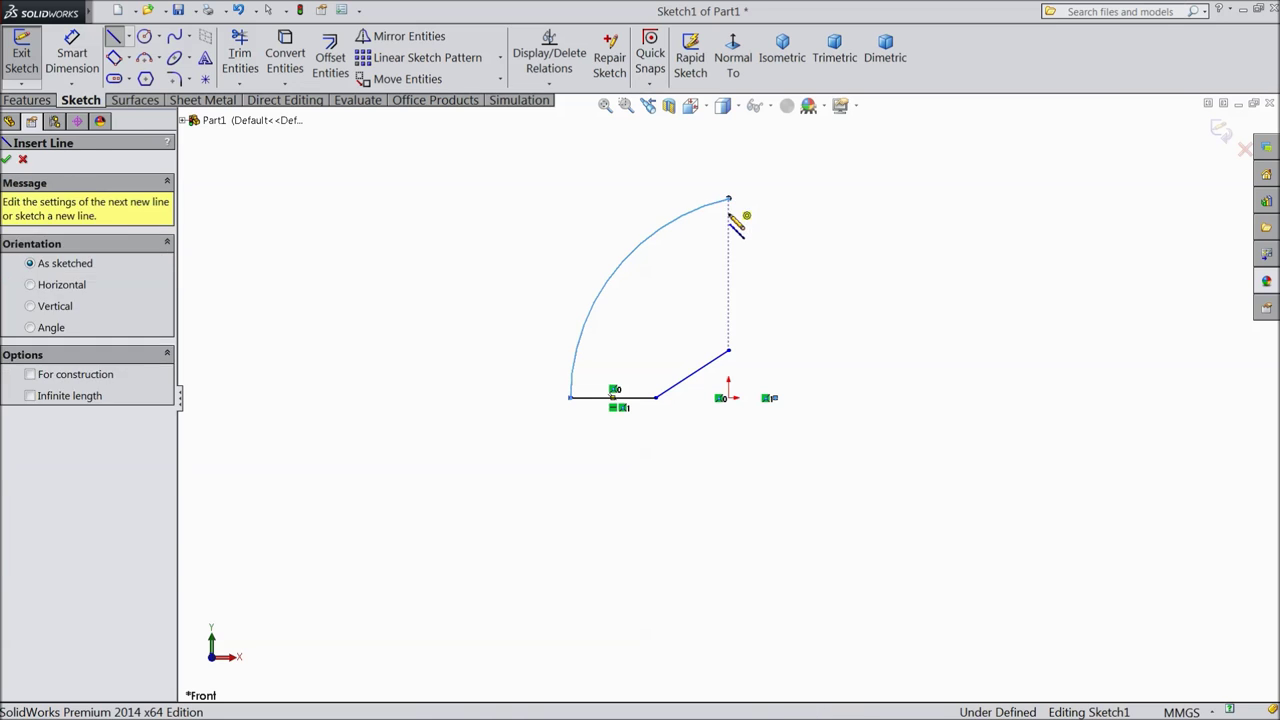
{"action": "left_click", "coordinate": [729, 350]}
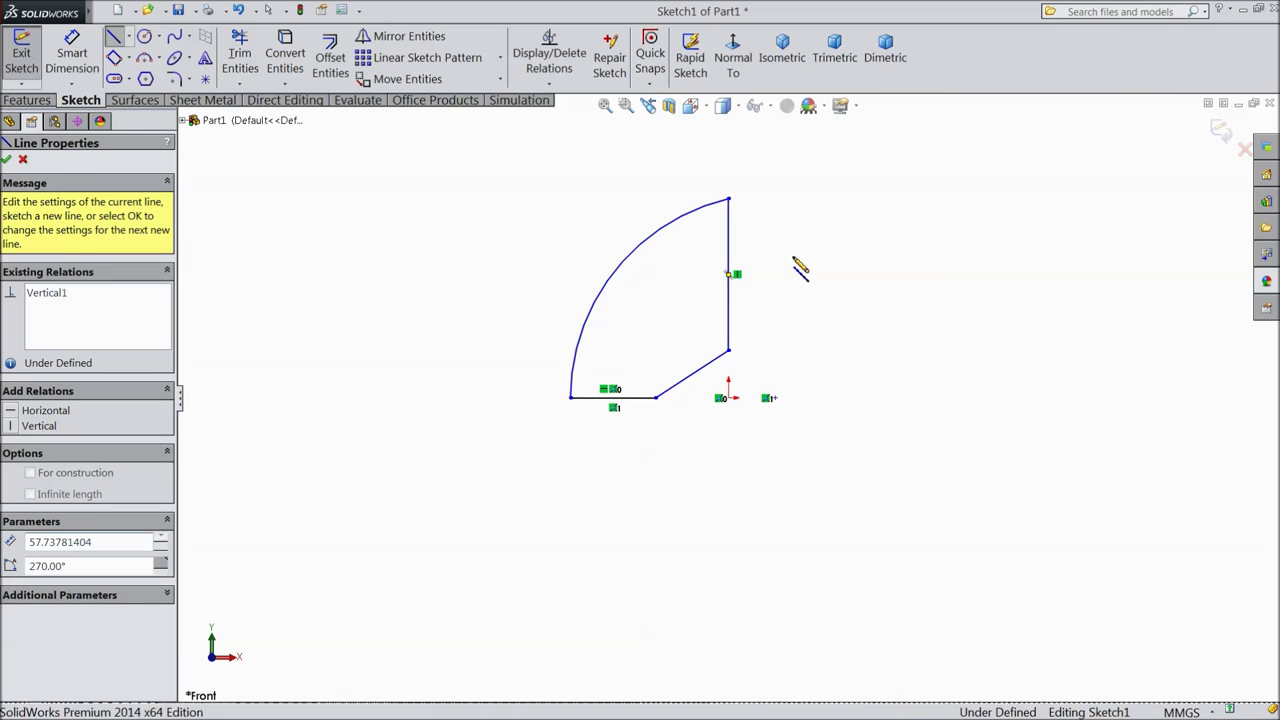
{"action": "right_click", "coordinate": [793, 133]}
{"action": "left_click", "coordinate": [812, 189]}
Dimension the horizontal distance between the sloped line's endpoints as 14 mm
{"action": "scroll", "coordinate": [760, 245], "scroll_direction": "down", "scroll_amount": 3}
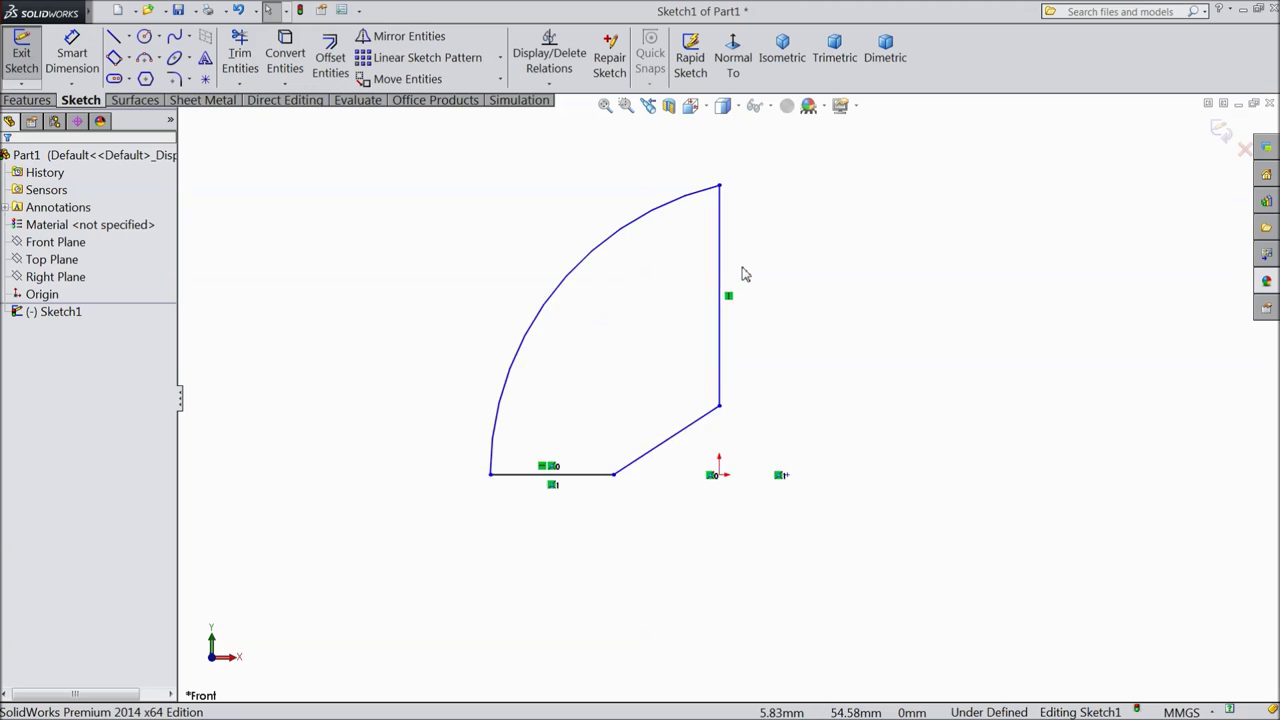
{"action": "key", "text": "d"}
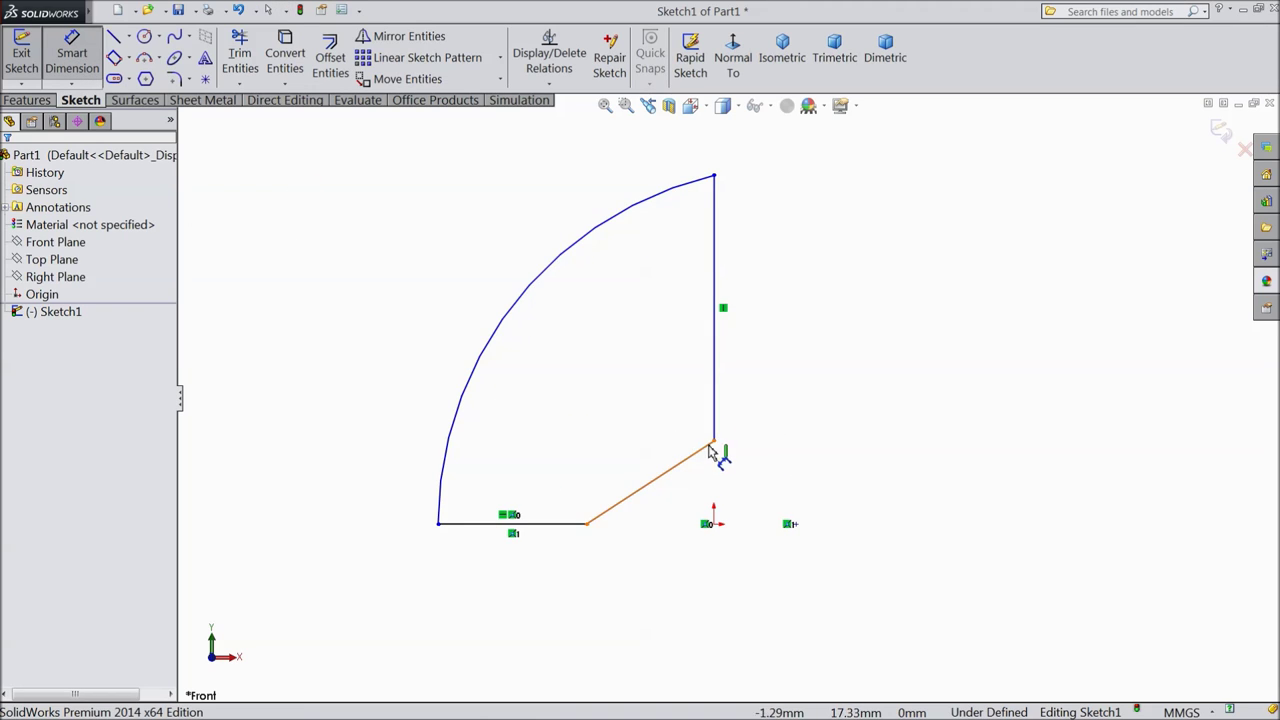
{"action": "left_click", "coordinate": [714, 442]}
{"action": "left_click", "coordinate": [586, 525]}
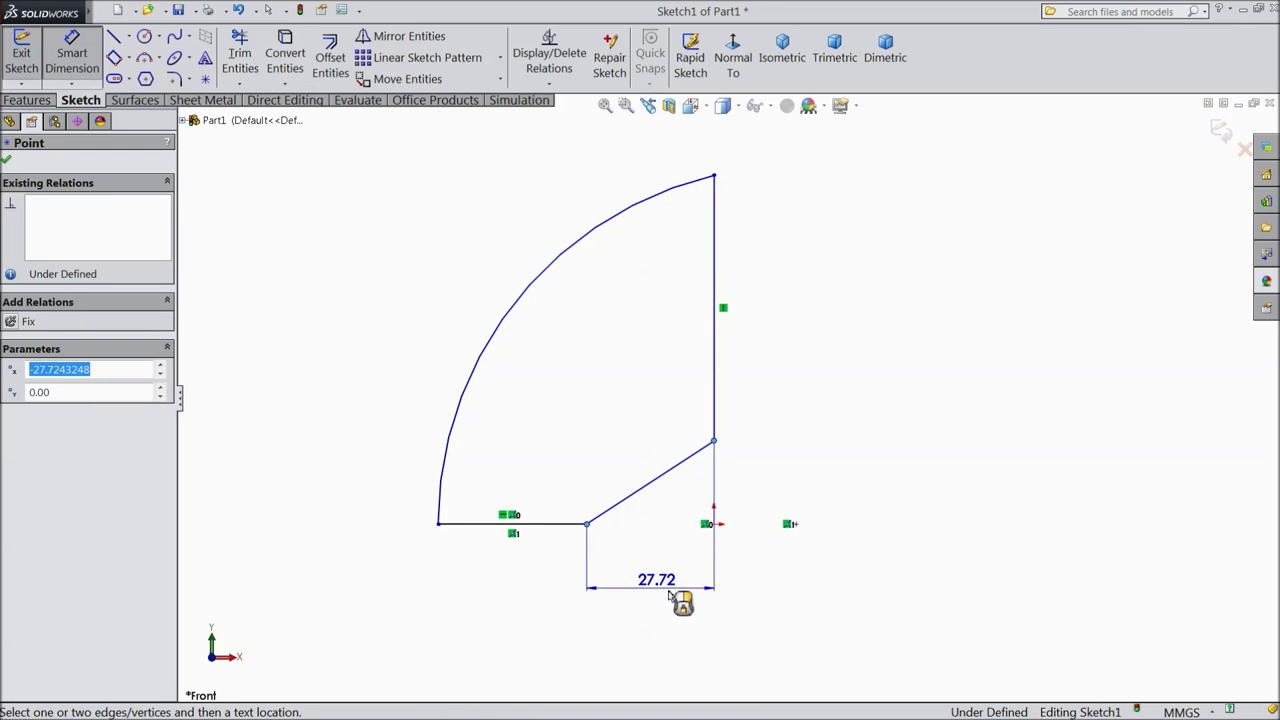
{"action": "left_click", "coordinate": [660, 604]}
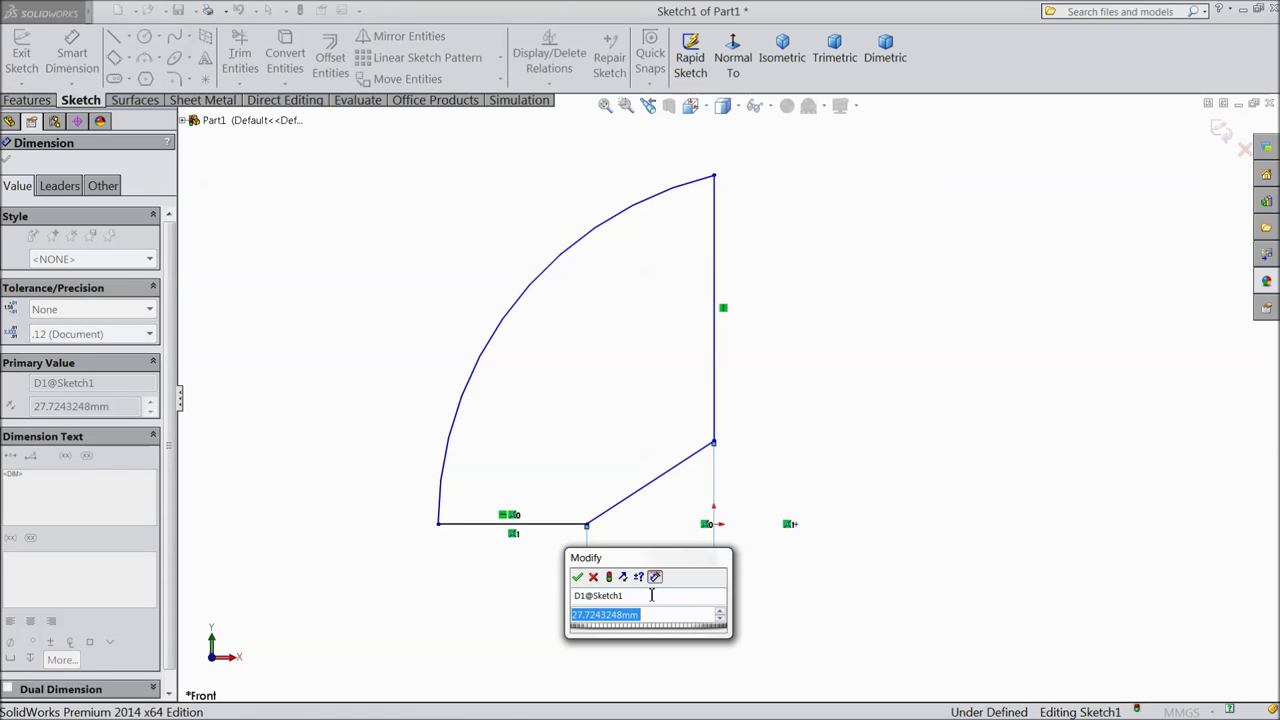
{"action": "type", "text": "14"}
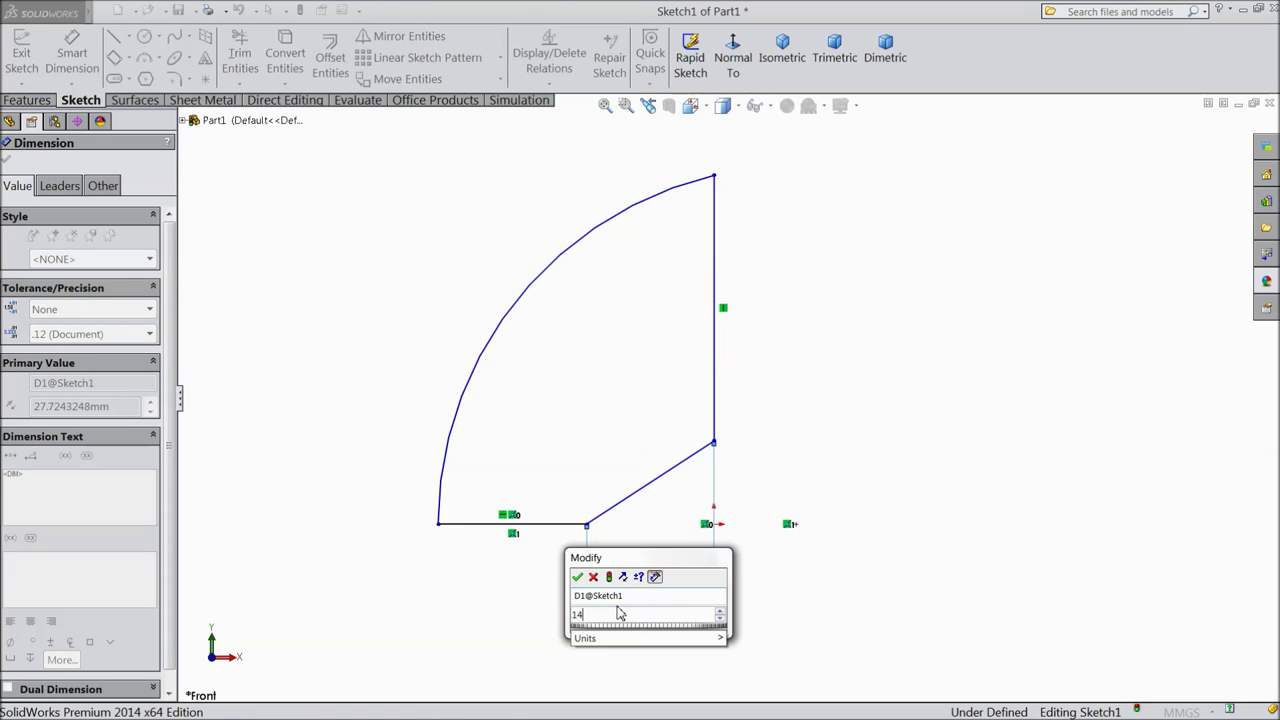
{"action": "left_click", "coordinate": [578, 578]}
Dimension the sloped line's vertical height as 8 mm
{"action": "left_click", "coordinate": [684, 463]}
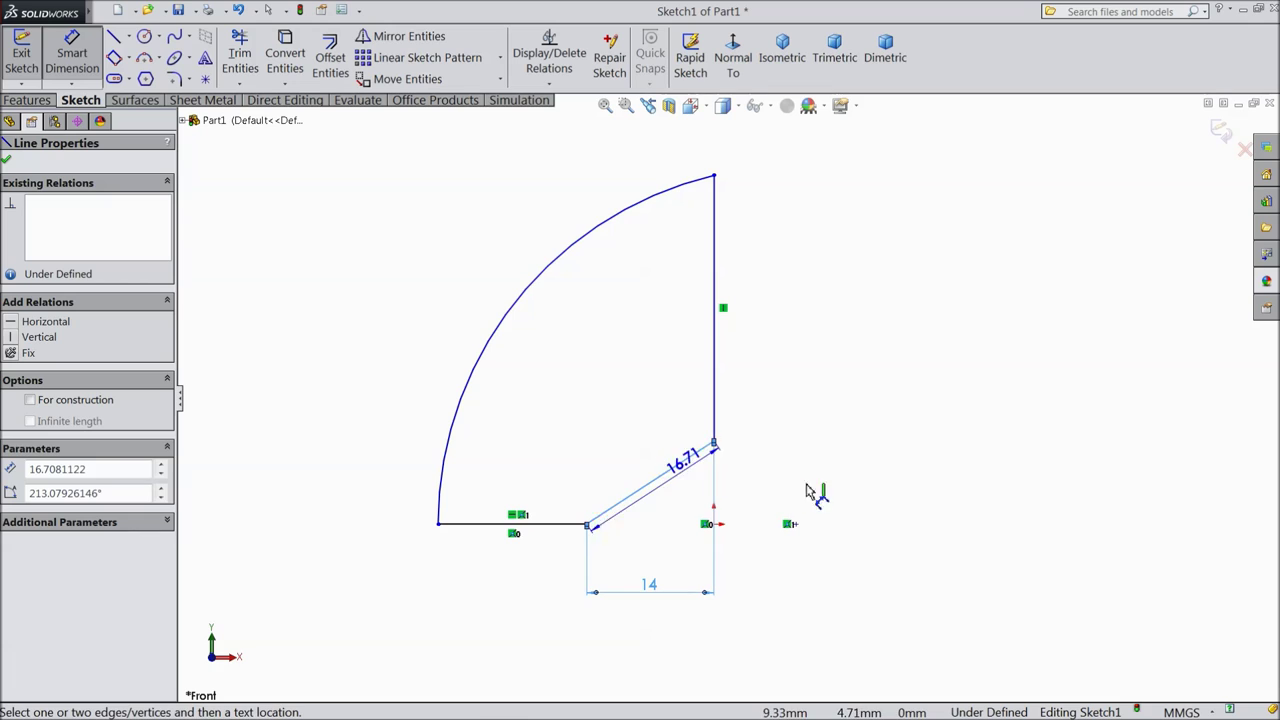
{"action": "left_click", "coordinate": [848, 490]}
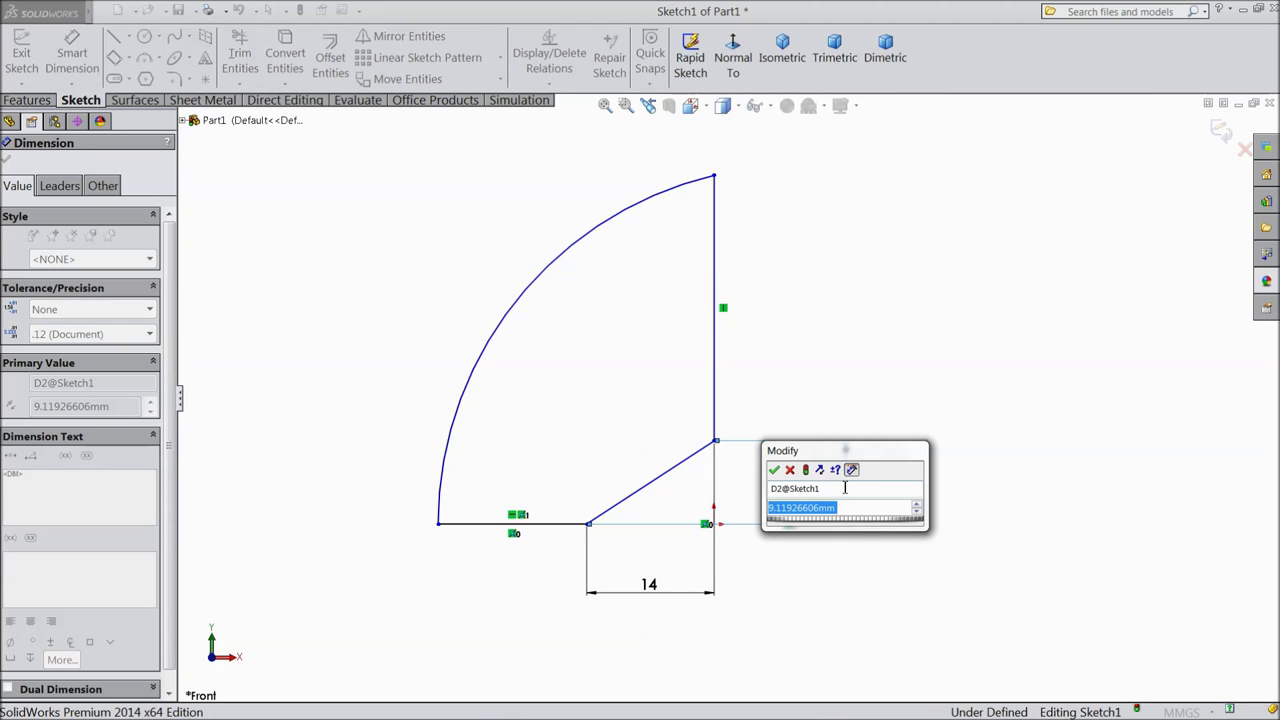
{"action": "type", "text": "8"}
{"action": "left_click", "coordinate": [774, 471]}
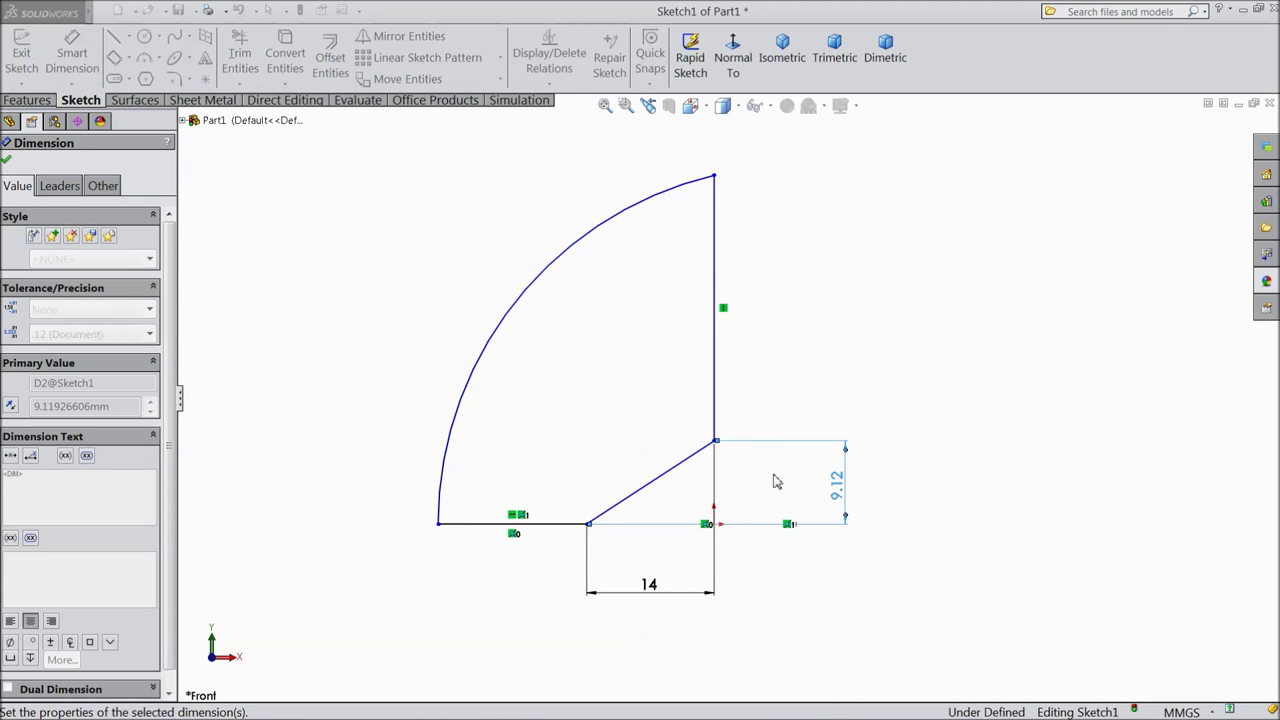
Dimension the height from the horizontal base line to the arc's upper end as 35 mm
{"action": "left_click", "coordinate": [714, 178]}
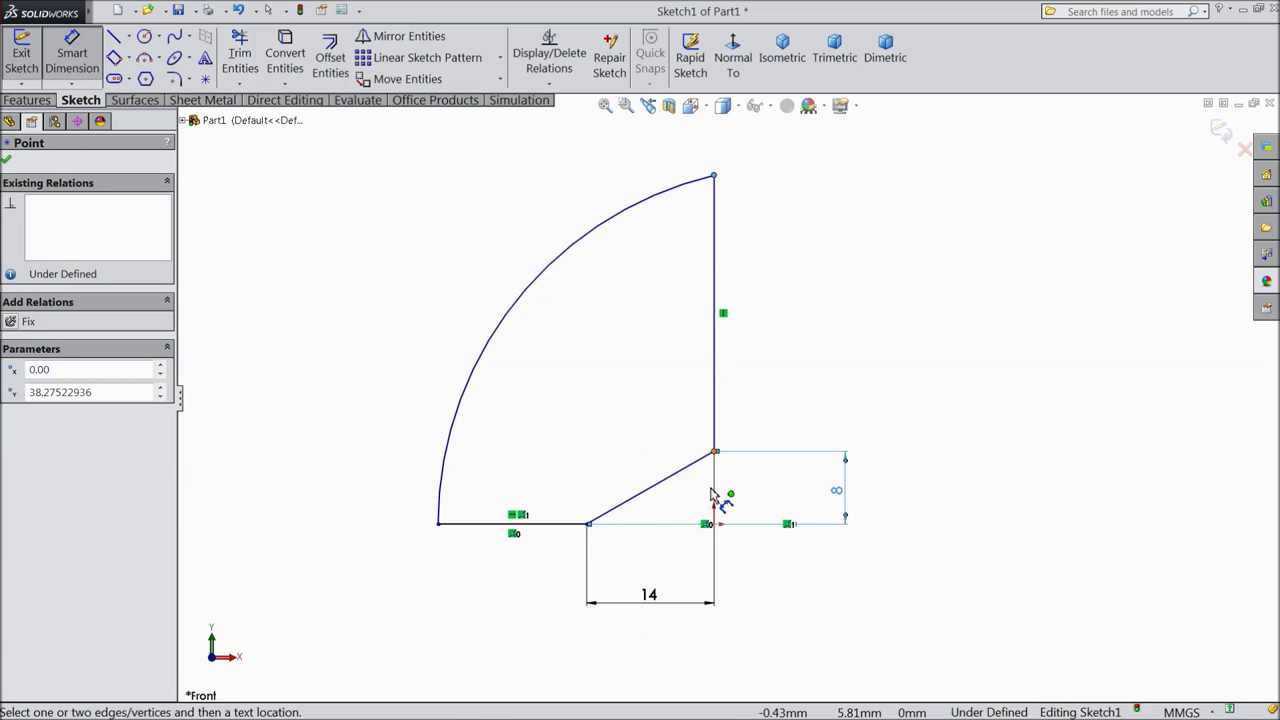
{"action": "left_click", "coordinate": [583, 528]}
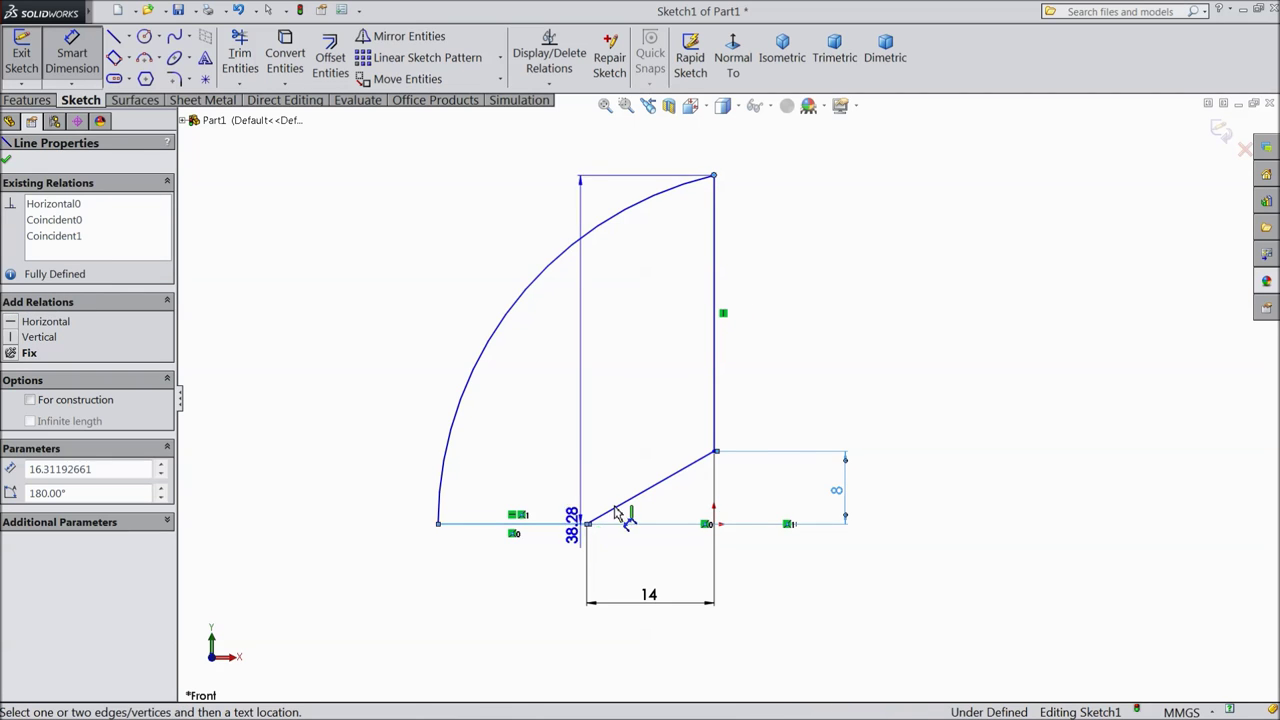
{"action": "left_click", "coordinate": [910, 407]}
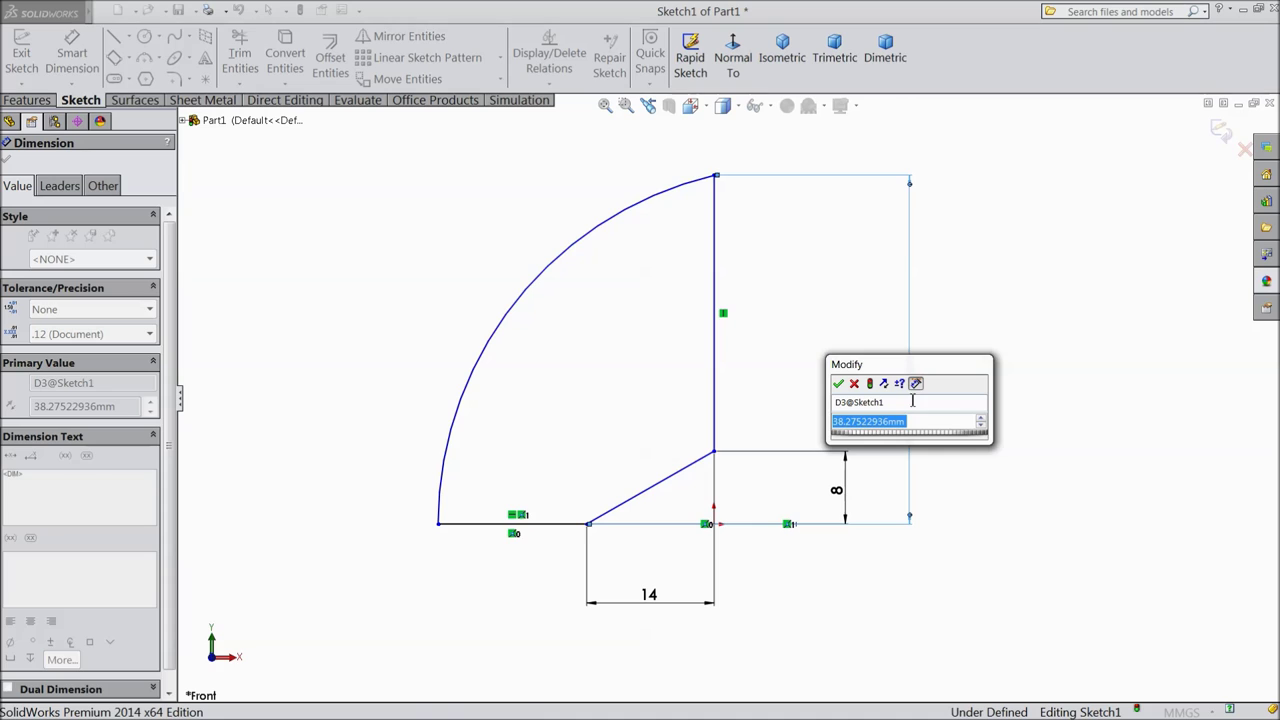
{"action": "type", "text": "35"}
{"action": "left_click", "coordinate": [838, 385]}
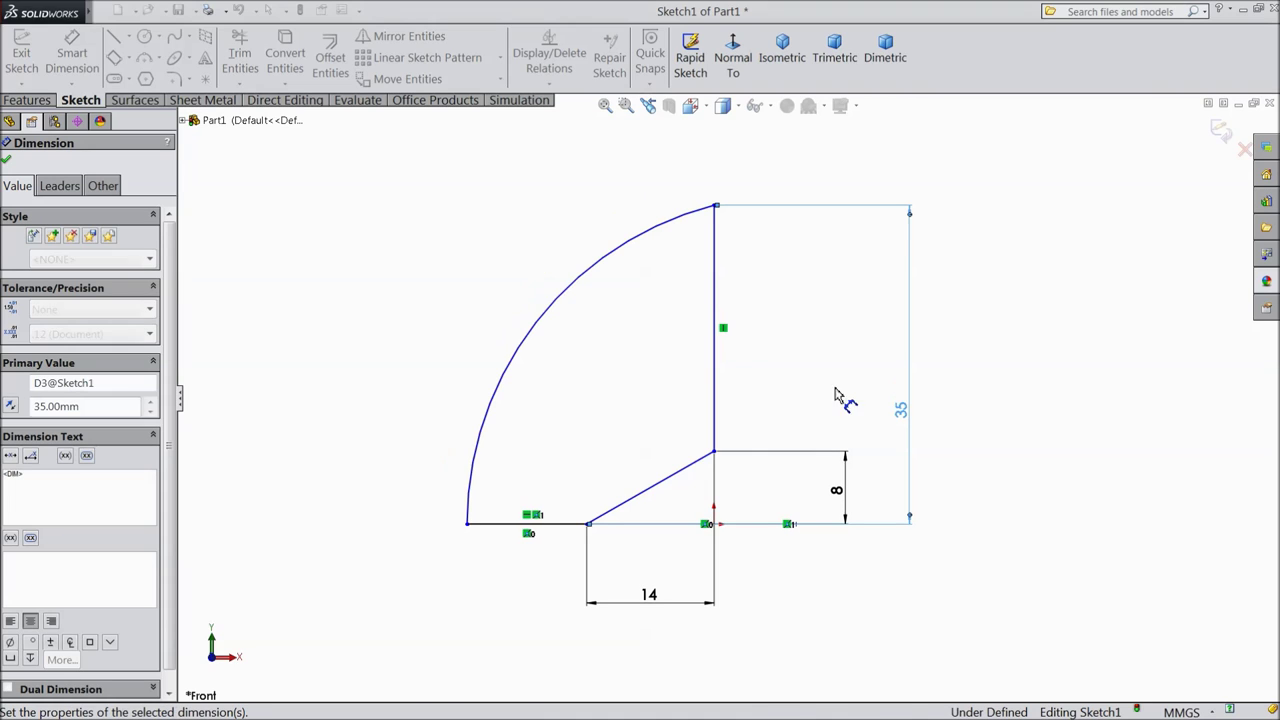
Dimension the horizontal distance from the arc's lower end to the vertical line as 20 mm and dismiss the McAfee notice
{"action": "left_click", "coordinate": [714, 445]}
{"action": "left_click", "coordinate": [467, 523]}
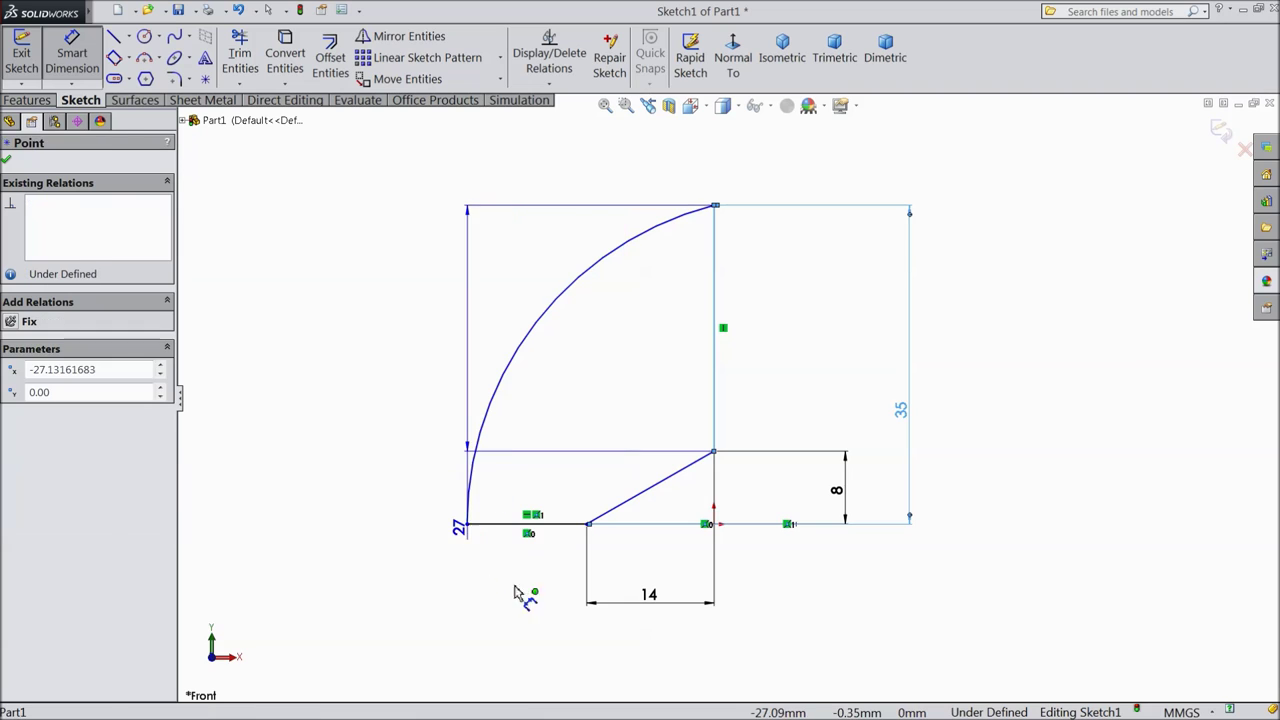
{"action": "left_click", "coordinate": [599, 645]}
{"action": "type", "text": "20"}
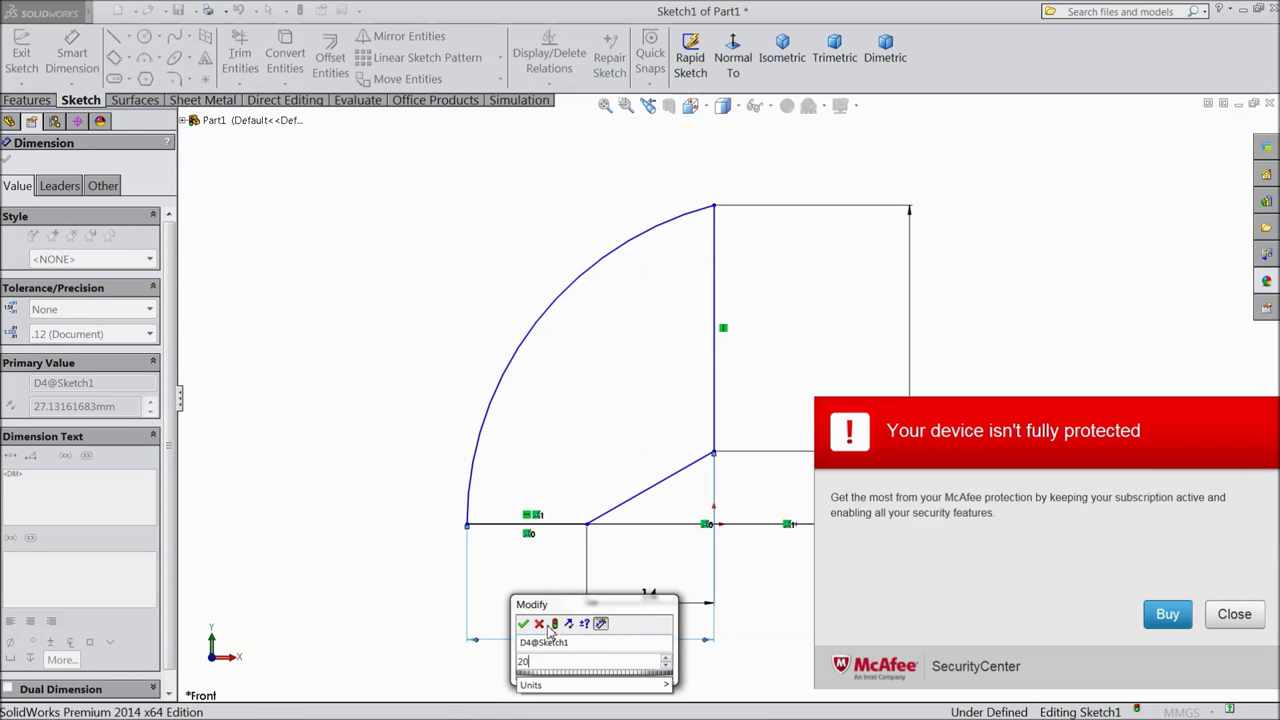
{"action": "left_click", "coordinate": [524, 624]}
{"action": "left_click", "coordinate": [1232, 614]}
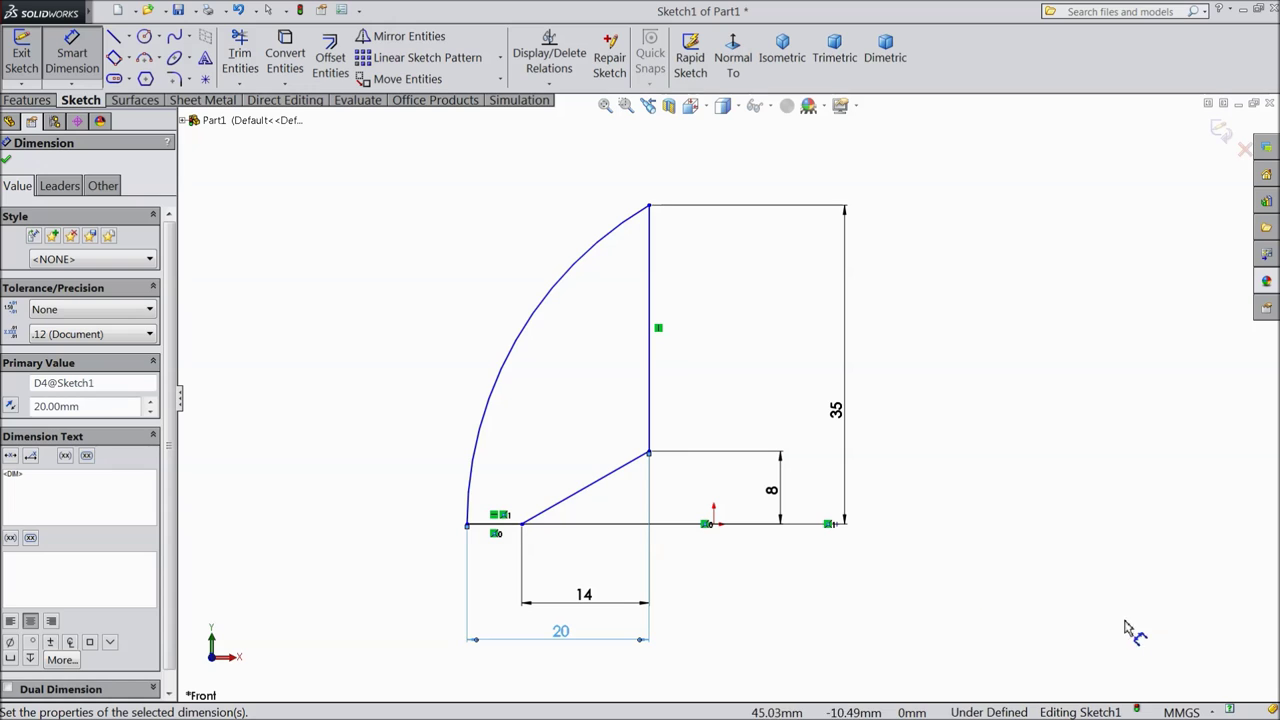
{"action": "left_click", "coordinate": [505, 373]}
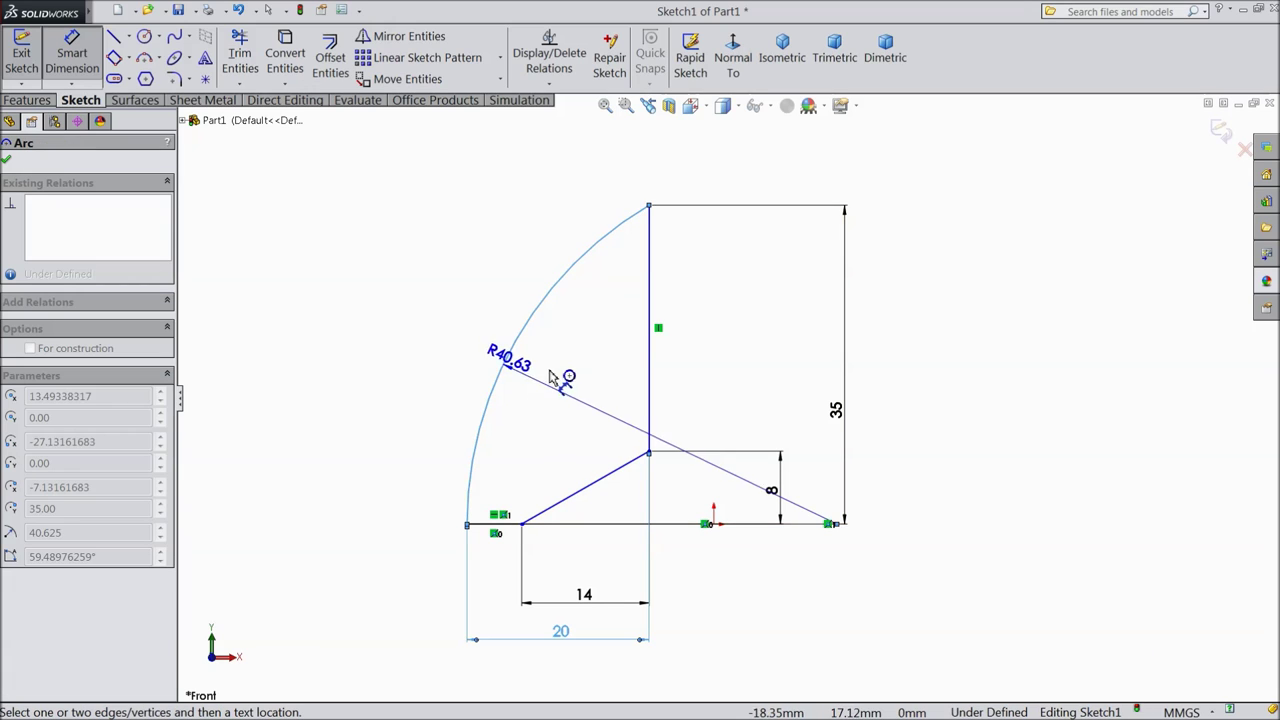
{"action": "left_click", "coordinate": [550, 400]}
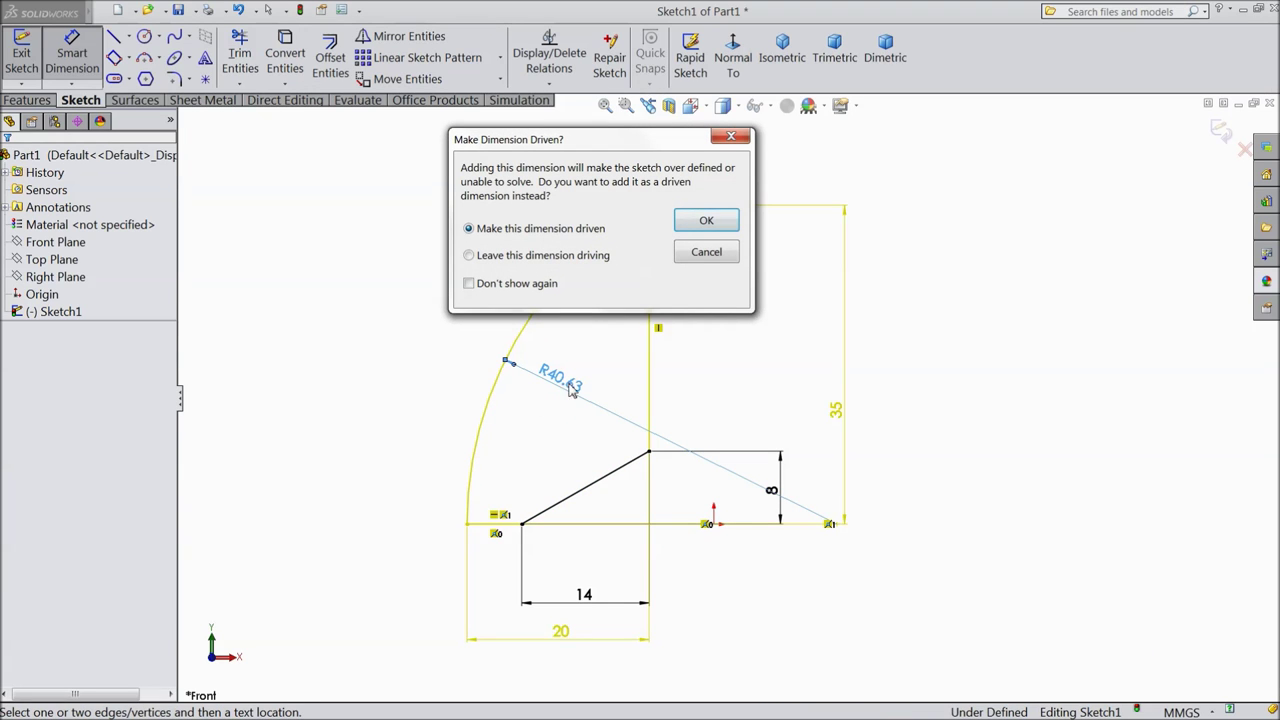
{"action": "left_click", "coordinate": [733, 139]}
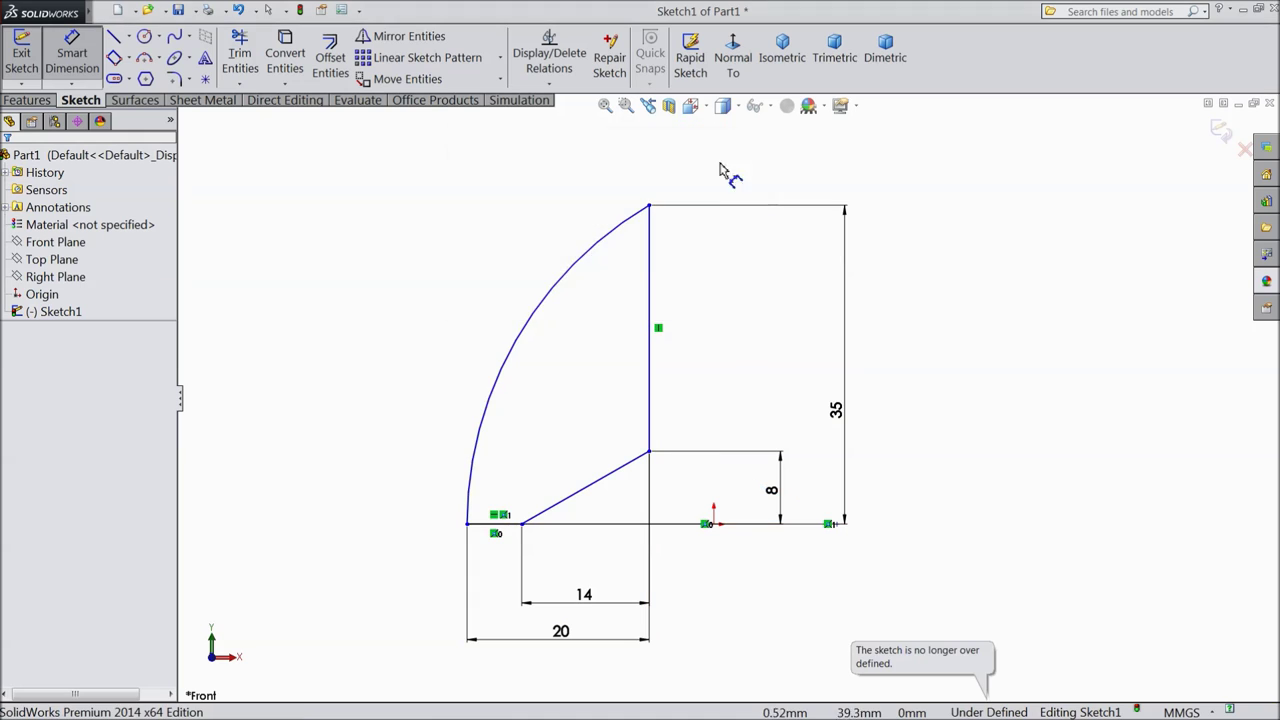
{"action": "left_click", "coordinate": [537, 320]}
{"action": "left_click", "coordinate": [595, 325]}
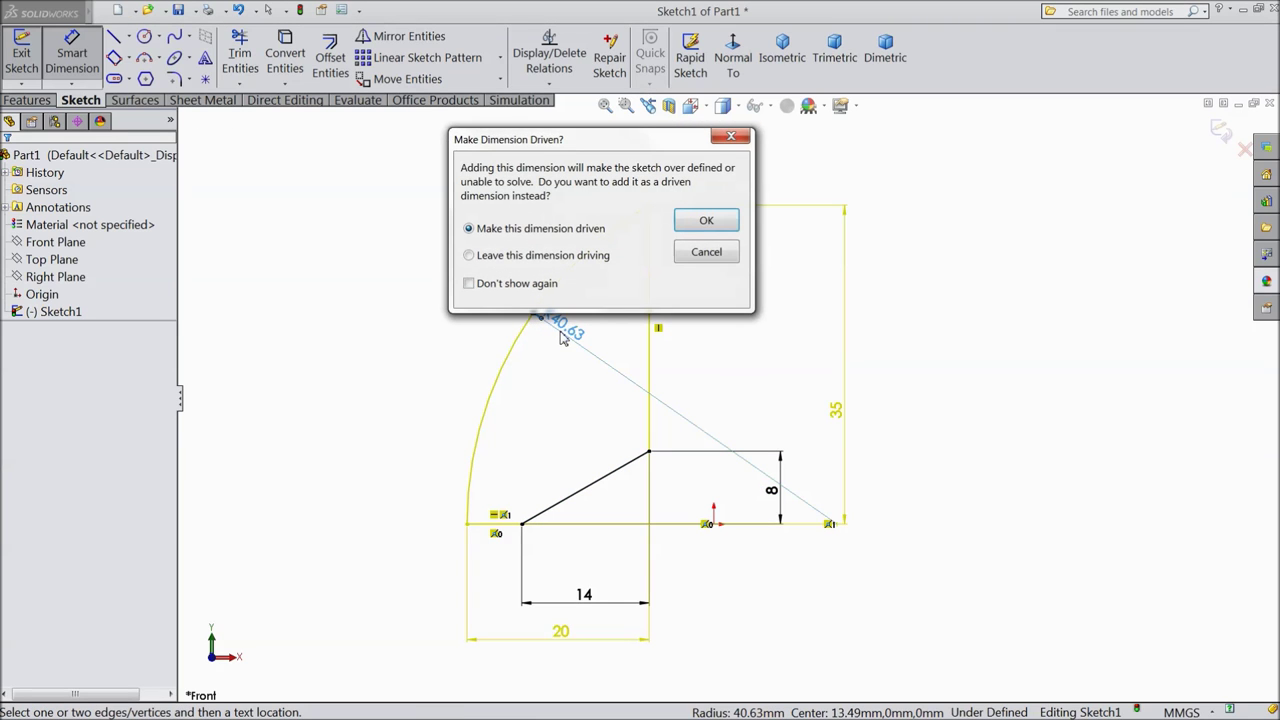
{"action": "left_click", "coordinate": [733, 138]}
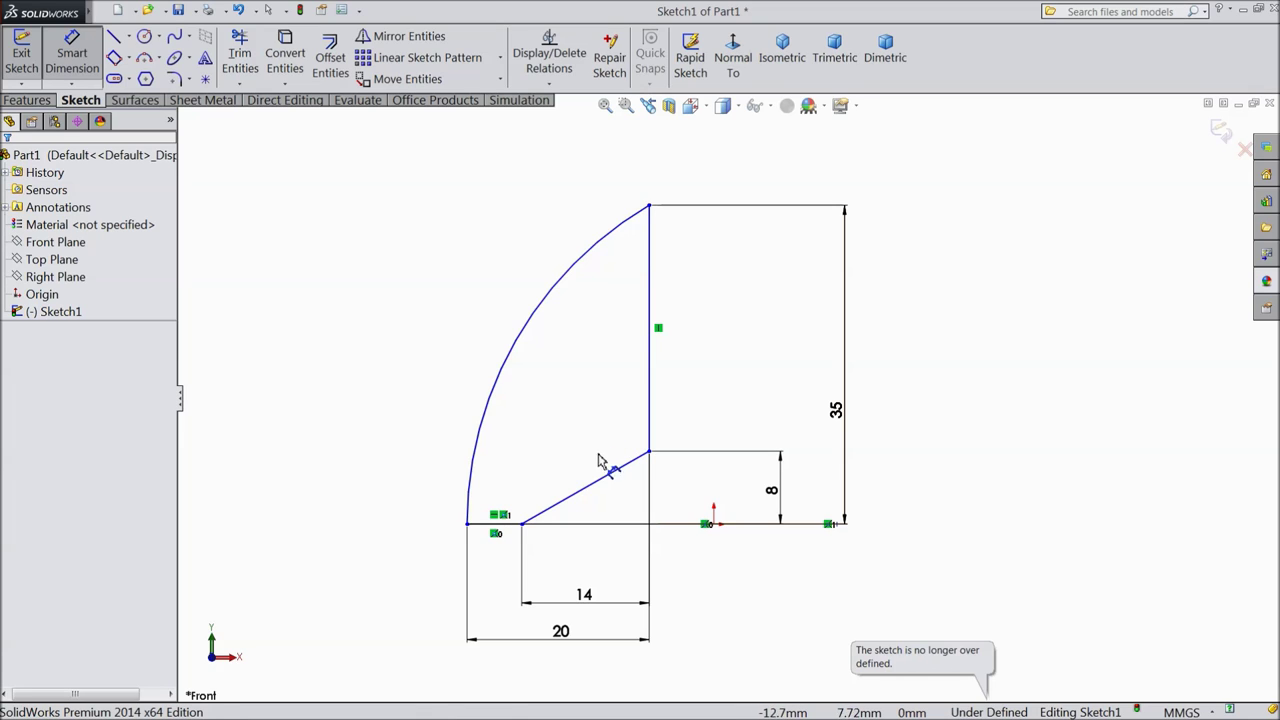
{"action": "left_click", "coordinate": [497, 386]}
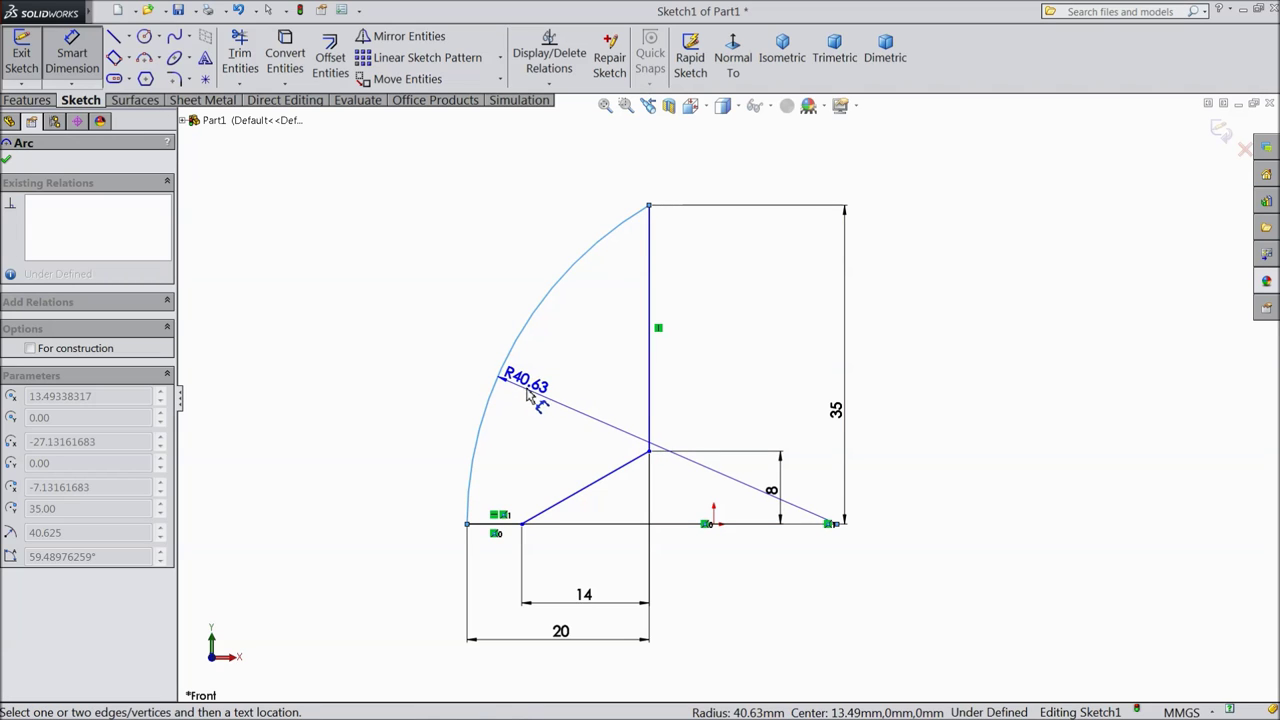
{"action": "key", "text": "Escape"}
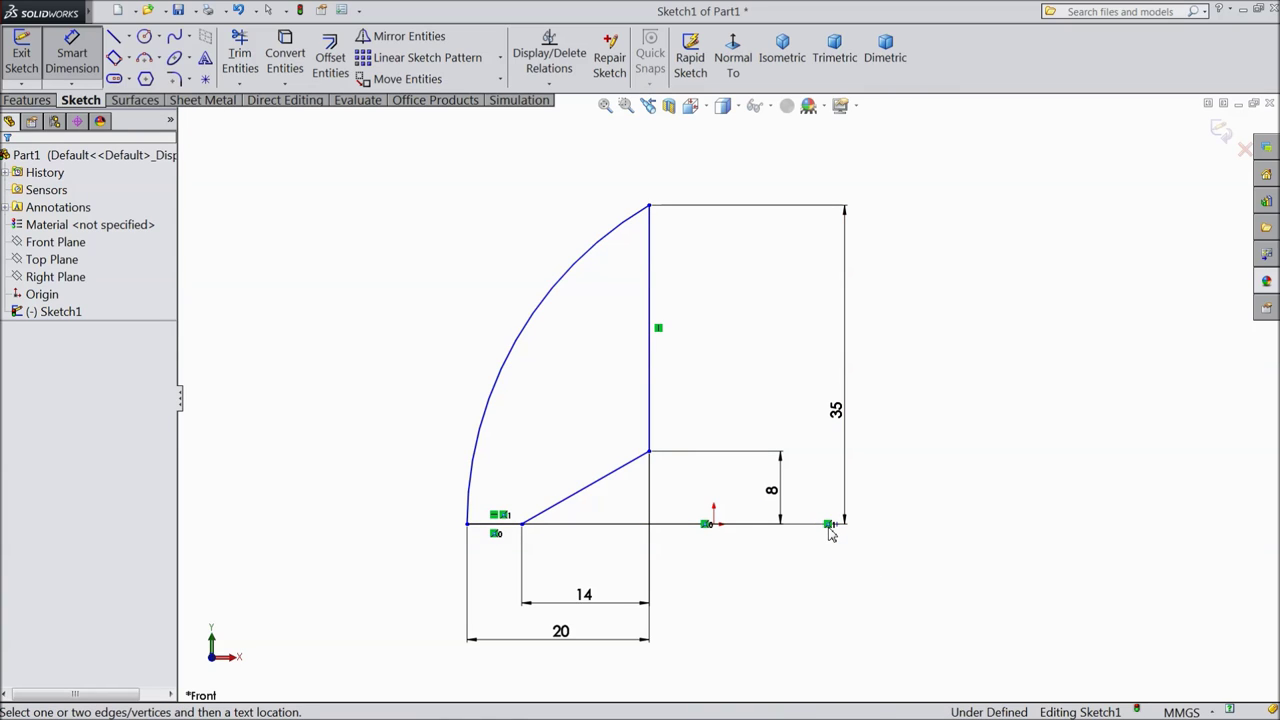
Delete the coincident relation on the arc's centre point and dimension the arc's radius as 55 mm
{"action": "key", "text": "Escape"}
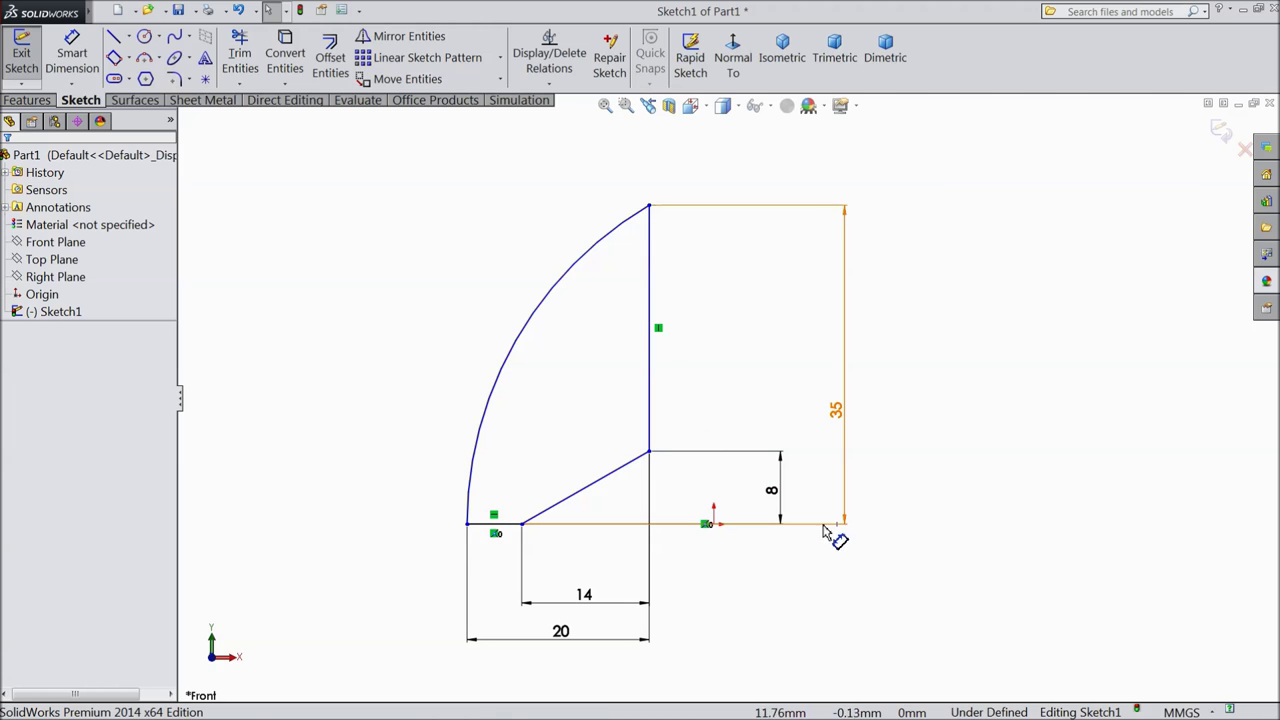
{"action": "left_click", "coordinate": [72, 57]}
{"action": "left_click", "coordinate": [520, 357]}
{"action": "left_click", "coordinate": [563, 400]}
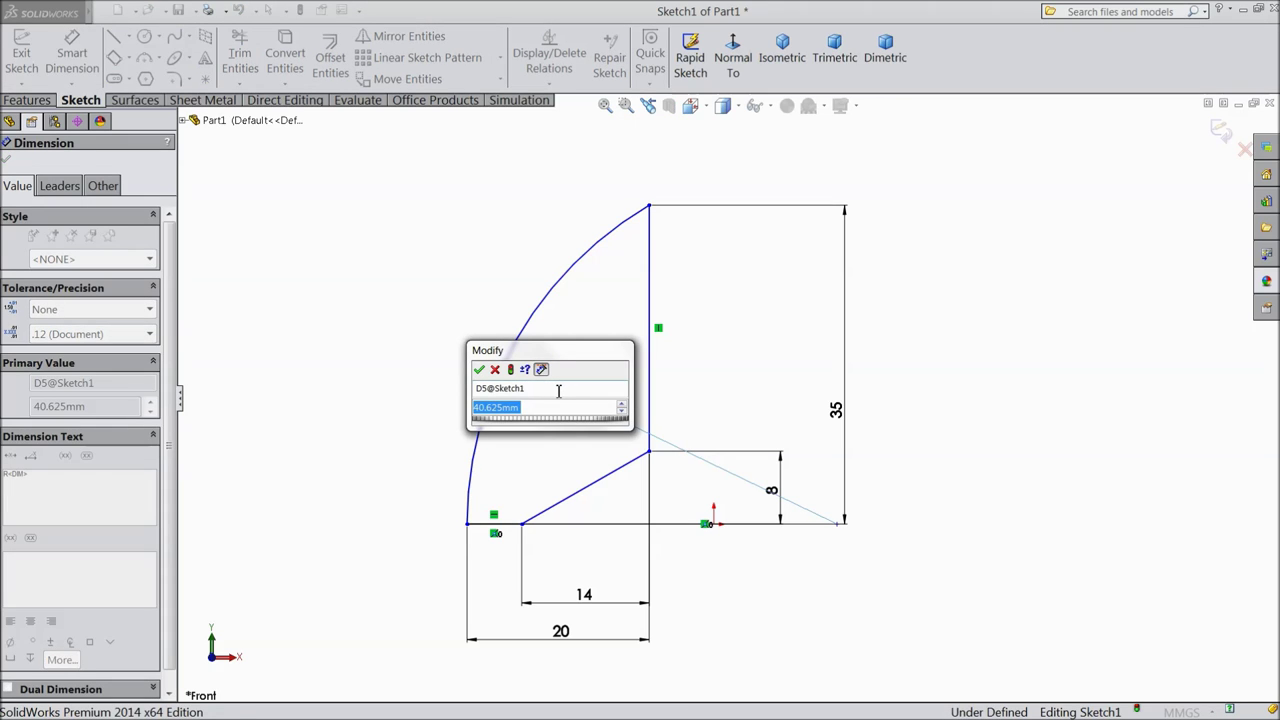
{"action": "type", "text": "55"}
{"action": "left_click", "coordinate": [479, 370]}
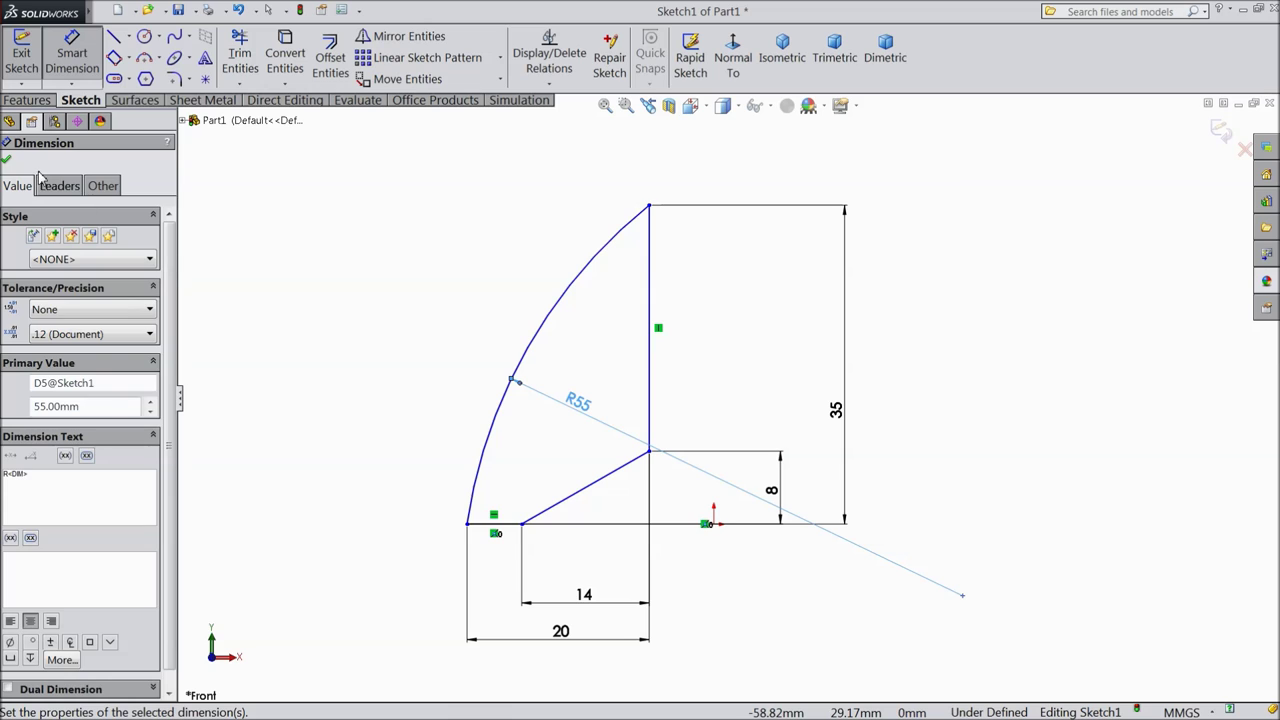
{"action": "left_click", "coordinate": [7, 162]}
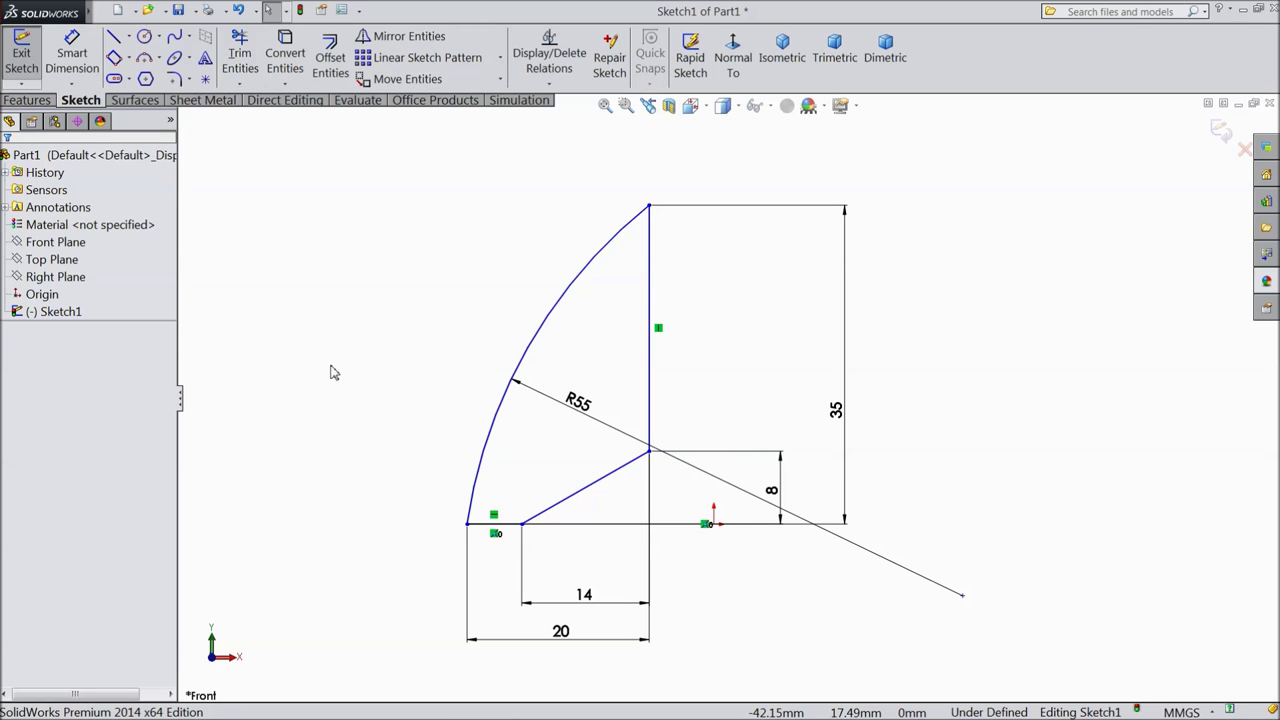
Extrude the closed profile 10 mm as a boss with the Mid Plane end condition
{"action": "left_click", "coordinate": [27, 100]}
{"action": "left_click", "coordinate": [30, 57]}
{"action": "left_click", "coordinate": [75, 254]}
{"action": "left_click", "coordinate": [50, 343]}
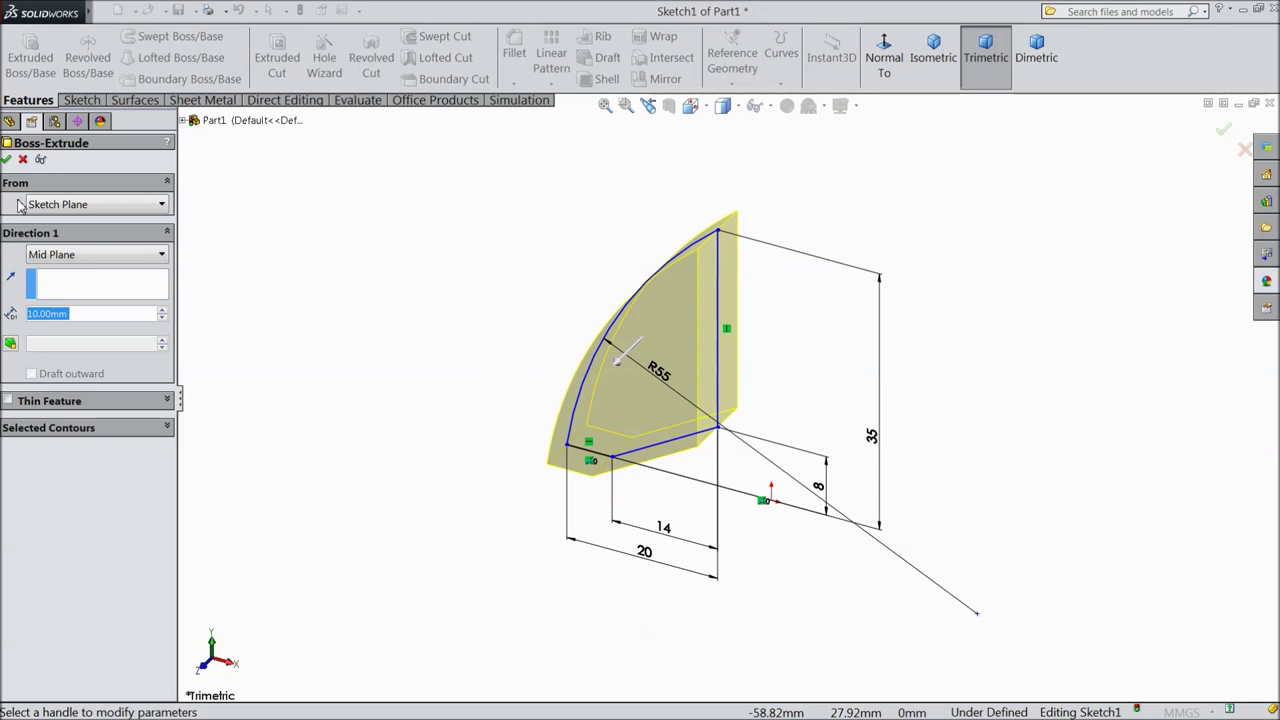
{"action": "left_click", "coordinate": [6, 160]}
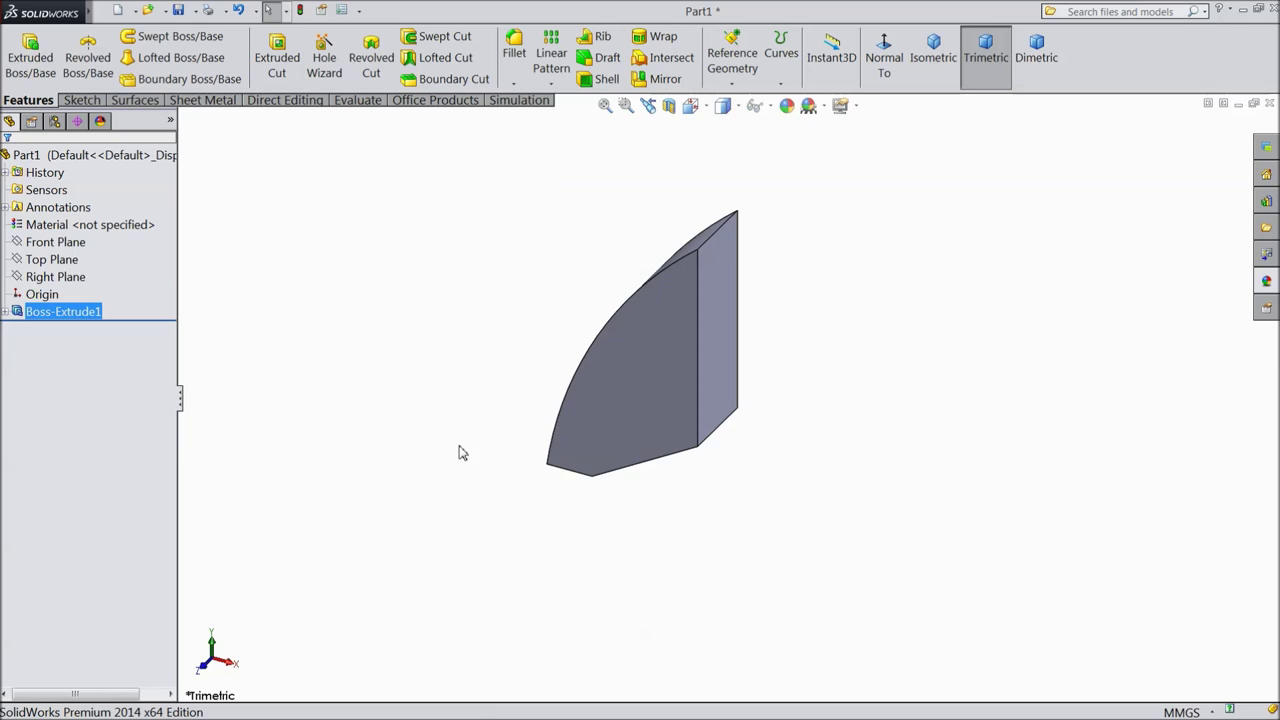
Start a new sketch on the Front Plane and view it face-on
{"action": "left_click", "coordinate": [64, 248]}
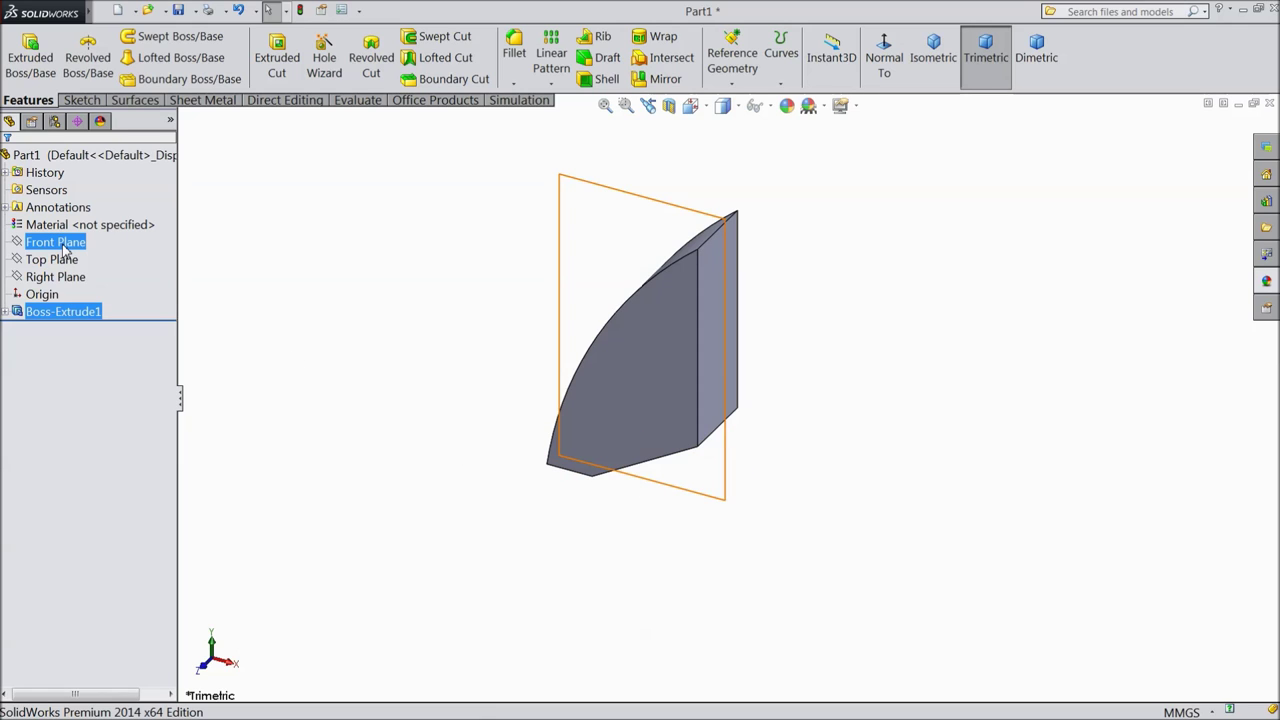
{"action": "left_click", "coordinate": [80, 232]}
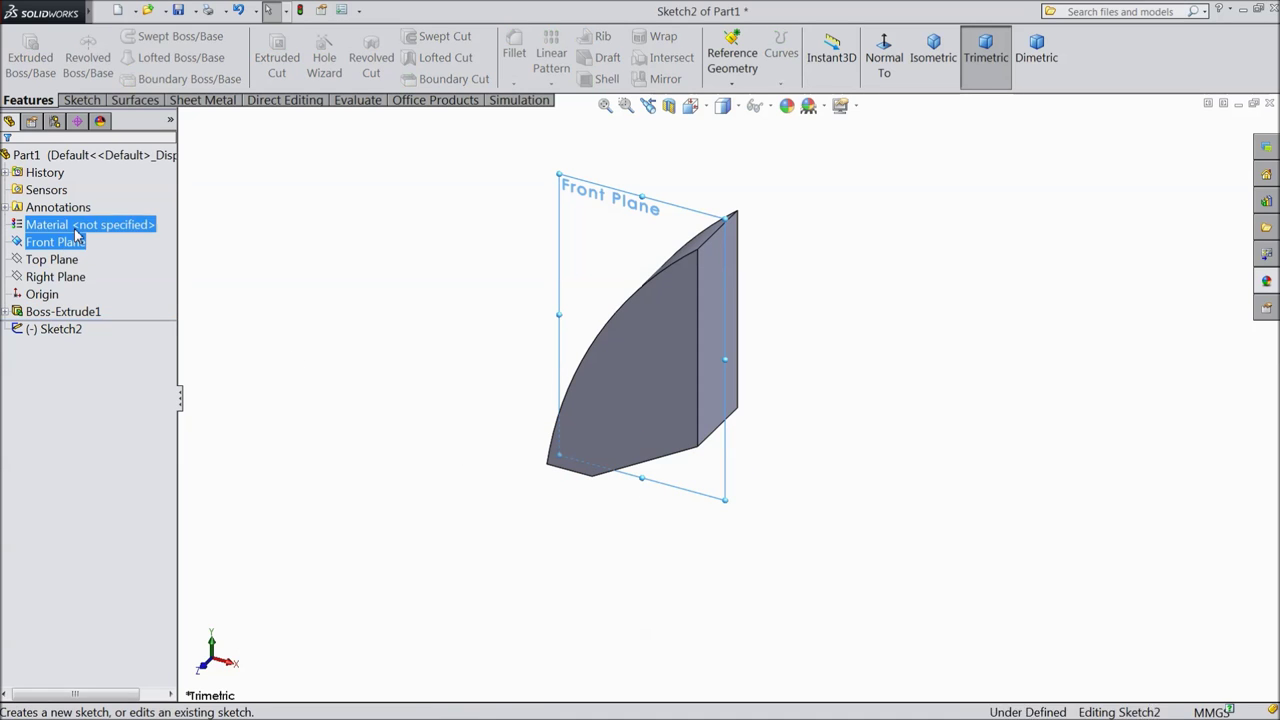
{"action": "left_click", "coordinate": [884, 60]}
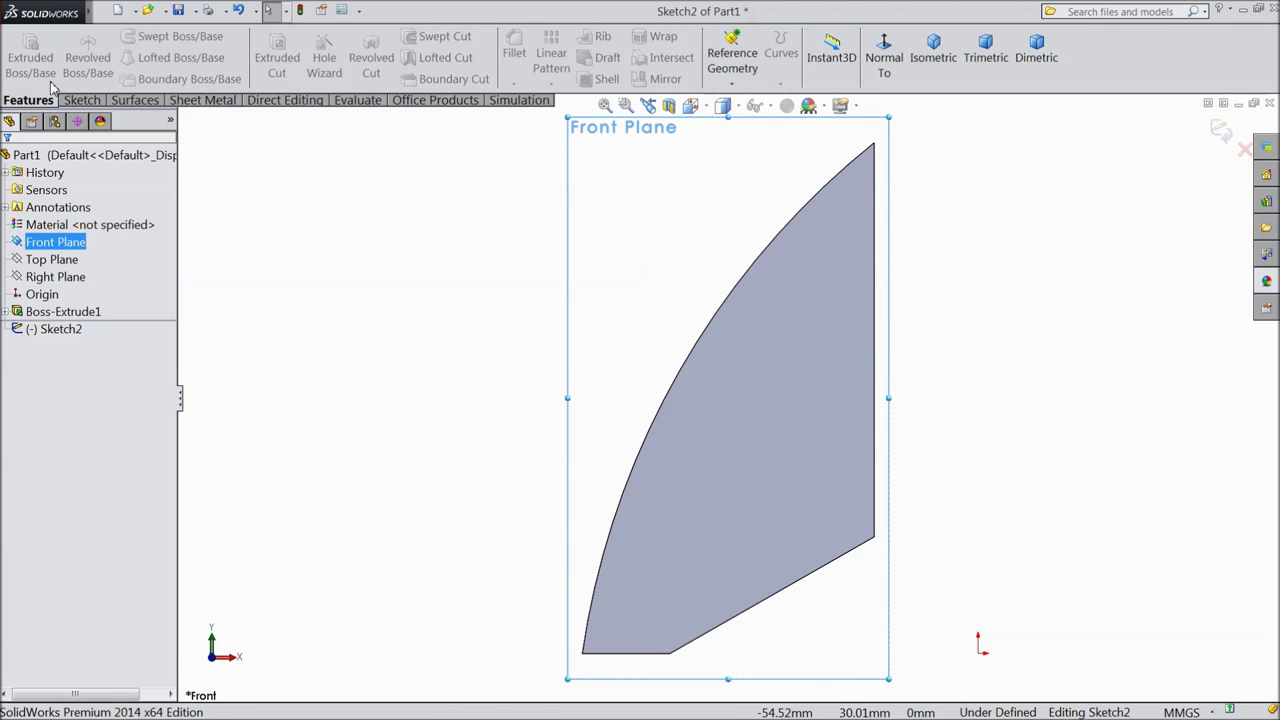
Sketch a line chain from the vertical edge's lower end: about 4.8 mm down, diagonally outward, about 35.5 mm horizontally back, then up to the arc's lower corner
{"action": "left_click", "coordinate": [68, 103]}
{"action": "left_click", "coordinate": [114, 36]}
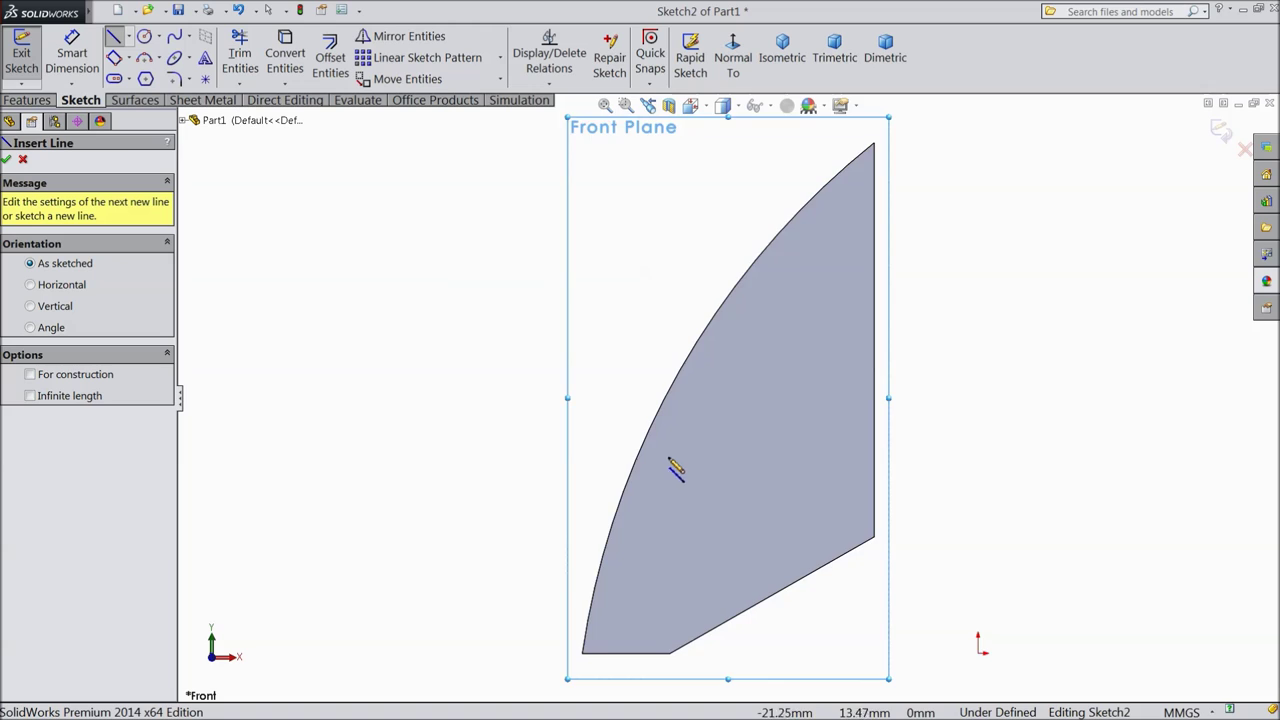
{"action": "key", "text": "z"}
{"action": "scroll", "coordinate": [790, 490], "scroll_direction": "down", "scroll_amount": 3}
{"action": "left_click", "coordinate": [818, 407]}
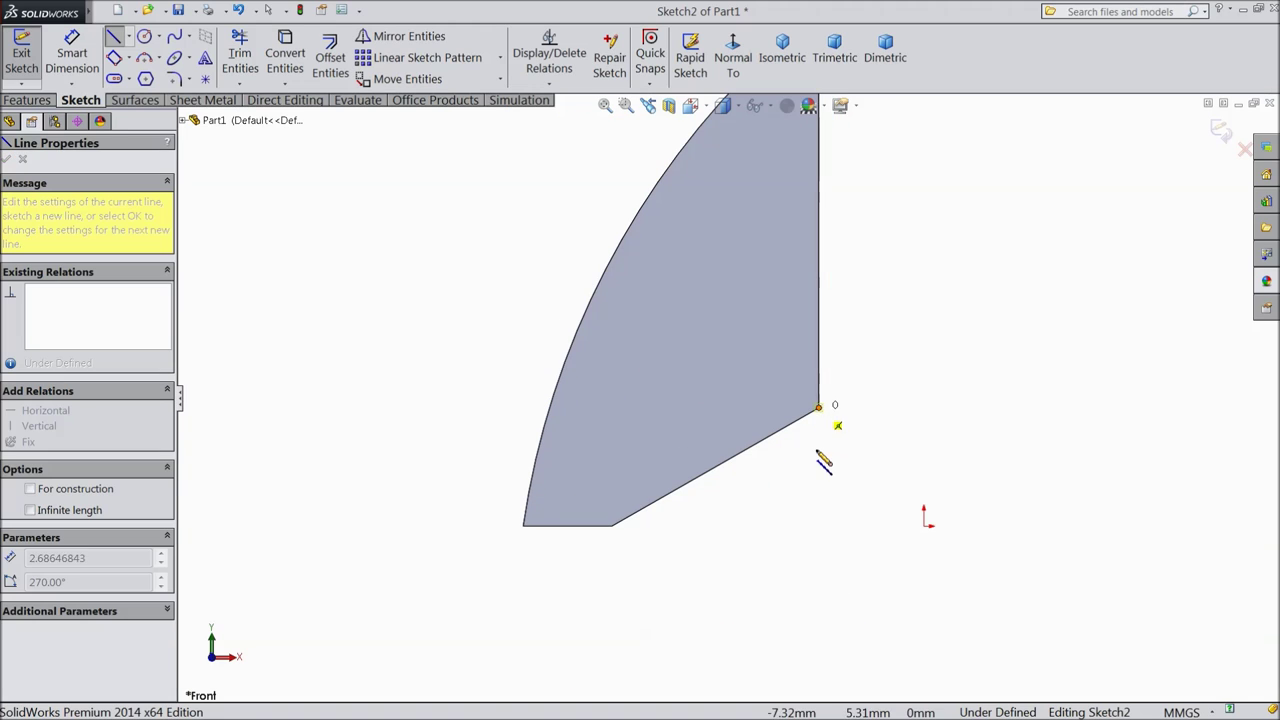
{"action": "left_click", "coordinate": [818, 478]}
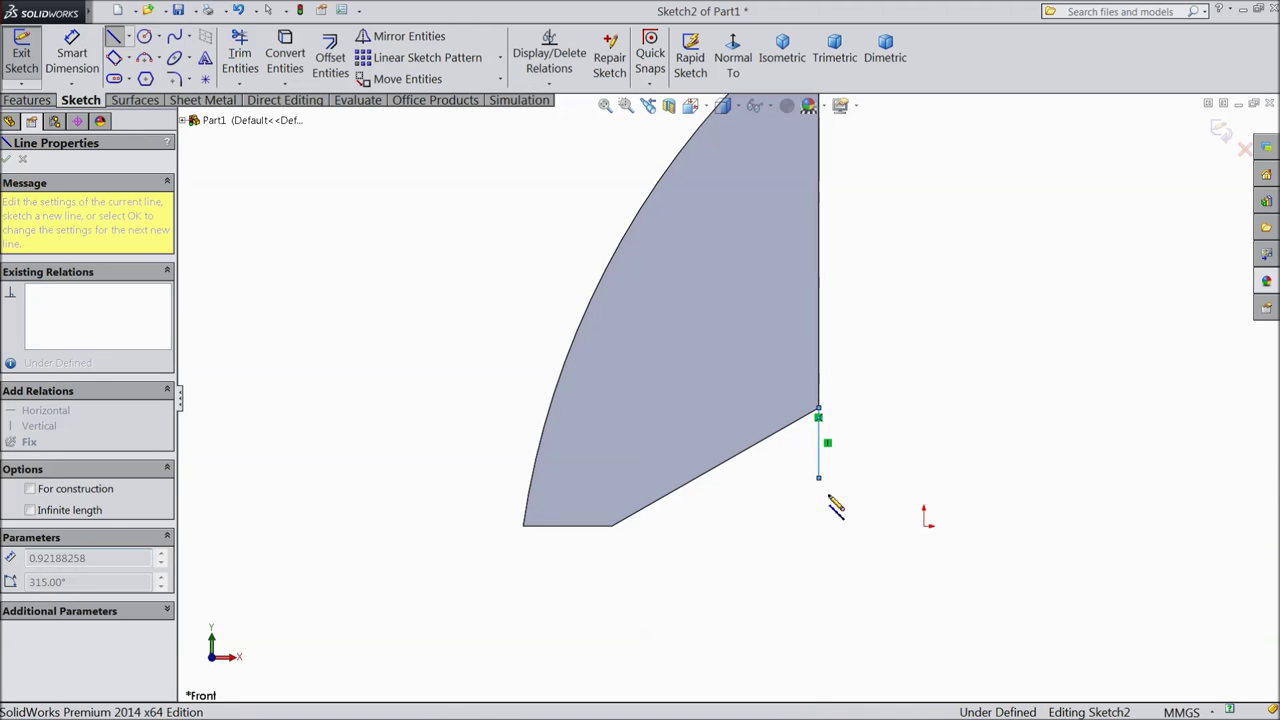
{"action": "left_click", "coordinate": [965, 616]}
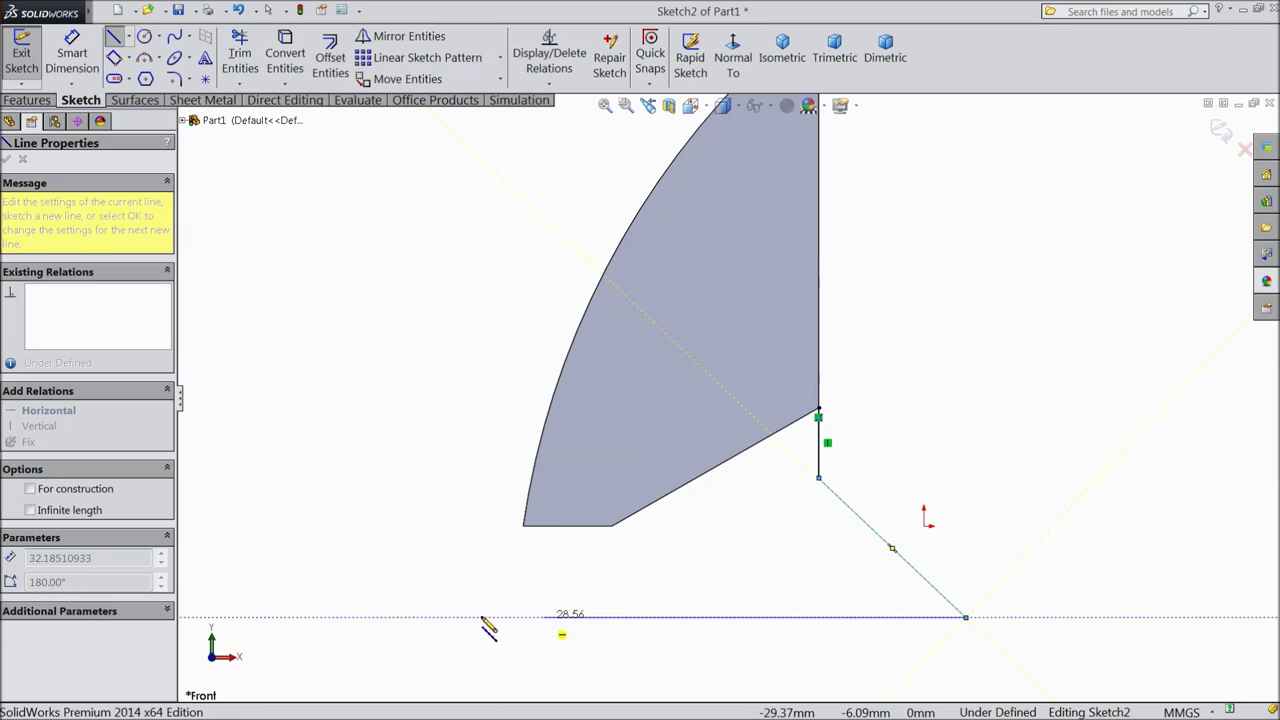
{"action": "left_click", "coordinate": [441, 617]}
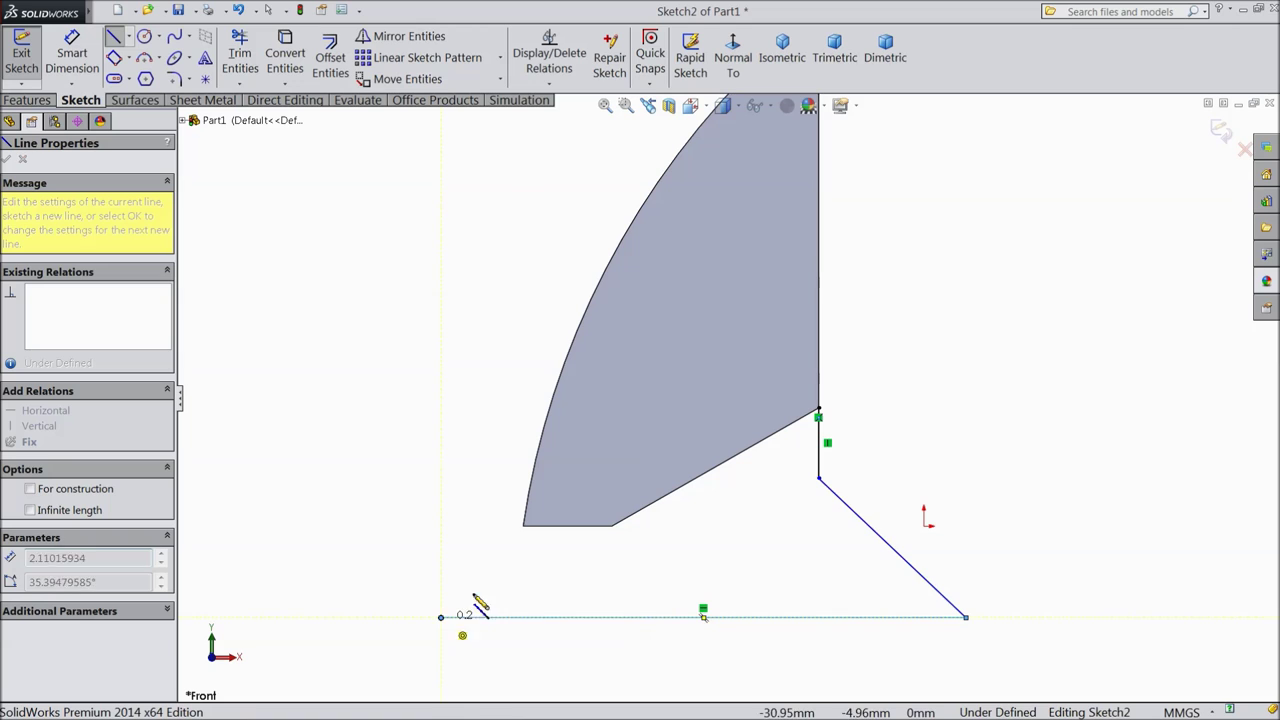
{"action": "left_click", "coordinate": [522, 525]}
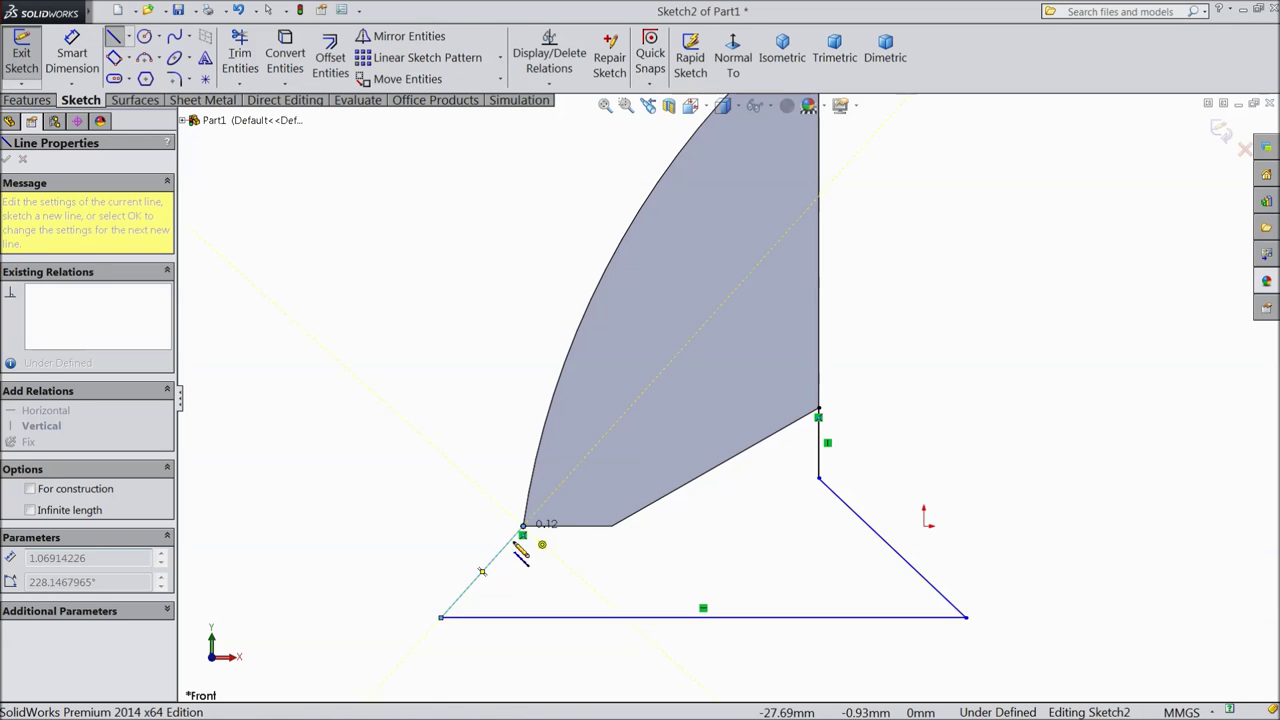
{"action": "right_click", "coordinate": [397, 470]}
{"action": "left_click", "coordinate": [436, 214]}
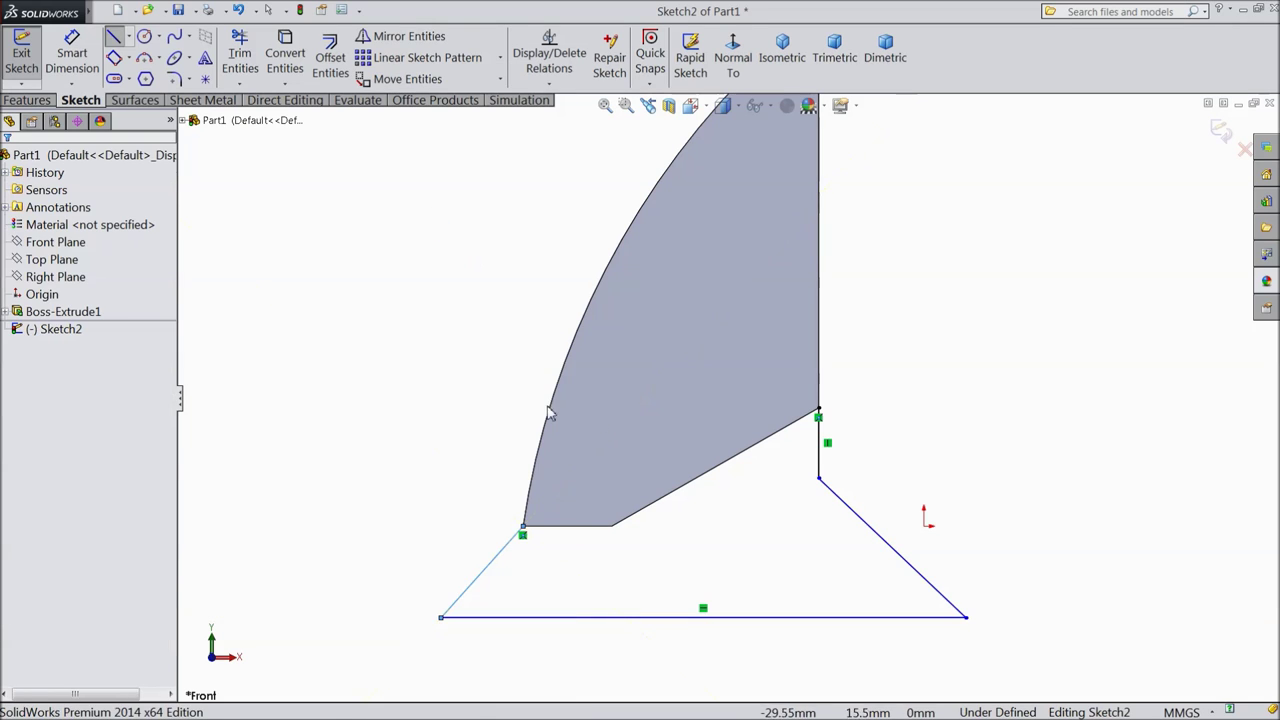
Dimension the short vertical line below the body's corner as 3 mm
{"action": "scroll", "coordinate": [695, 638], "scroll_direction": "down", "scroll_amount": 1}
{"action": "scroll", "coordinate": [695, 638], "scroll_direction": "down", "scroll_amount": 1}
{"action": "scroll", "coordinate": [680, 492], "scroll_direction": "down", "scroll_amount": 1}
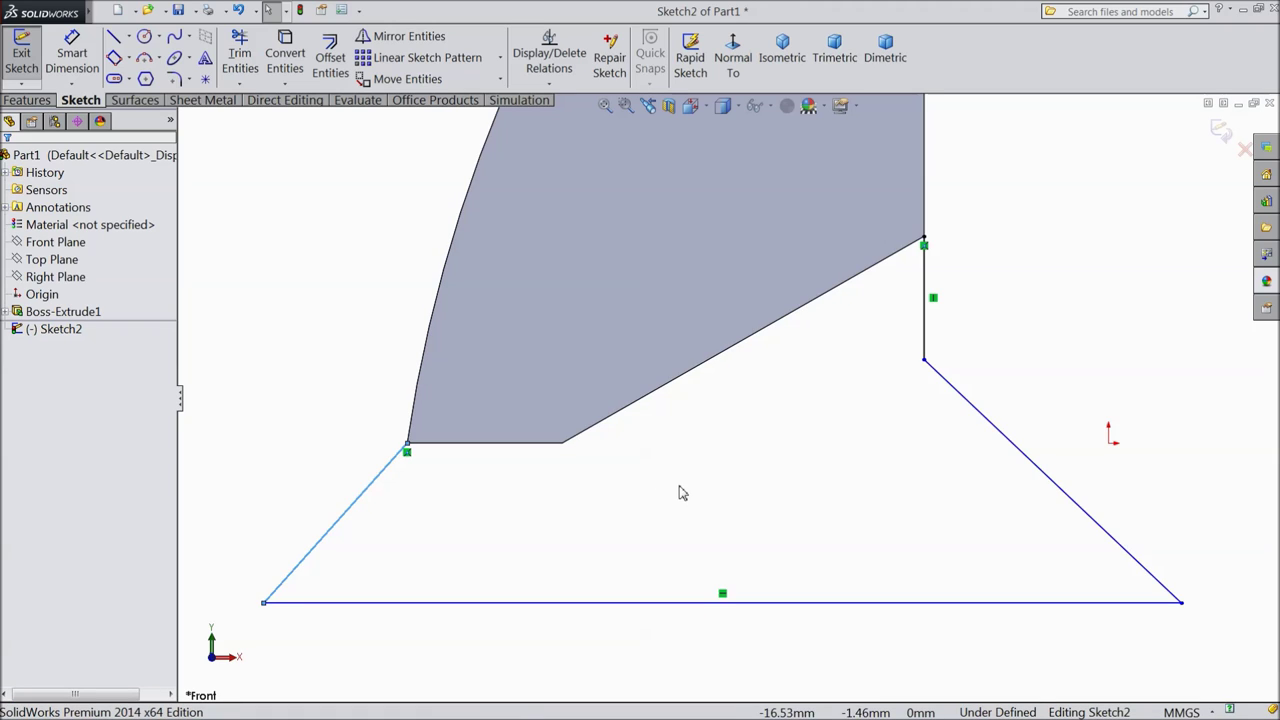
{"action": "left_click", "coordinate": [71, 60]}
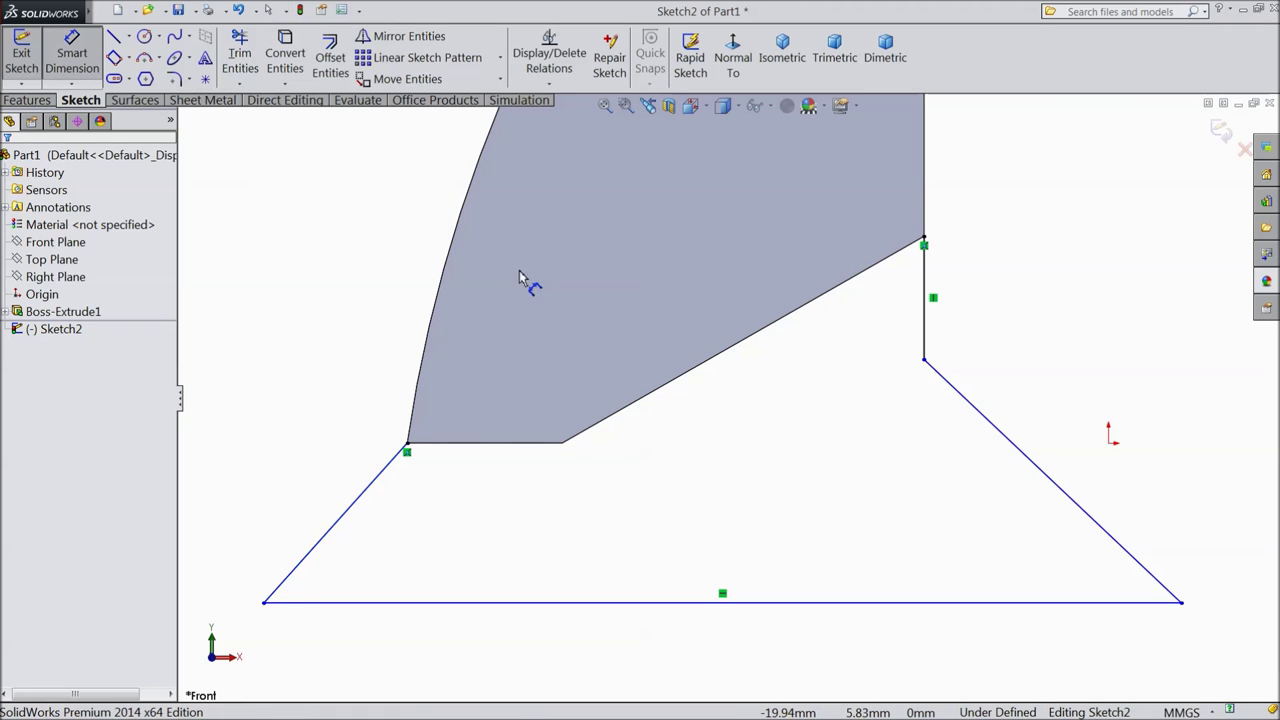
{"action": "left_click", "coordinate": [926, 322]}
{"action": "left_click", "coordinate": [972, 290]}
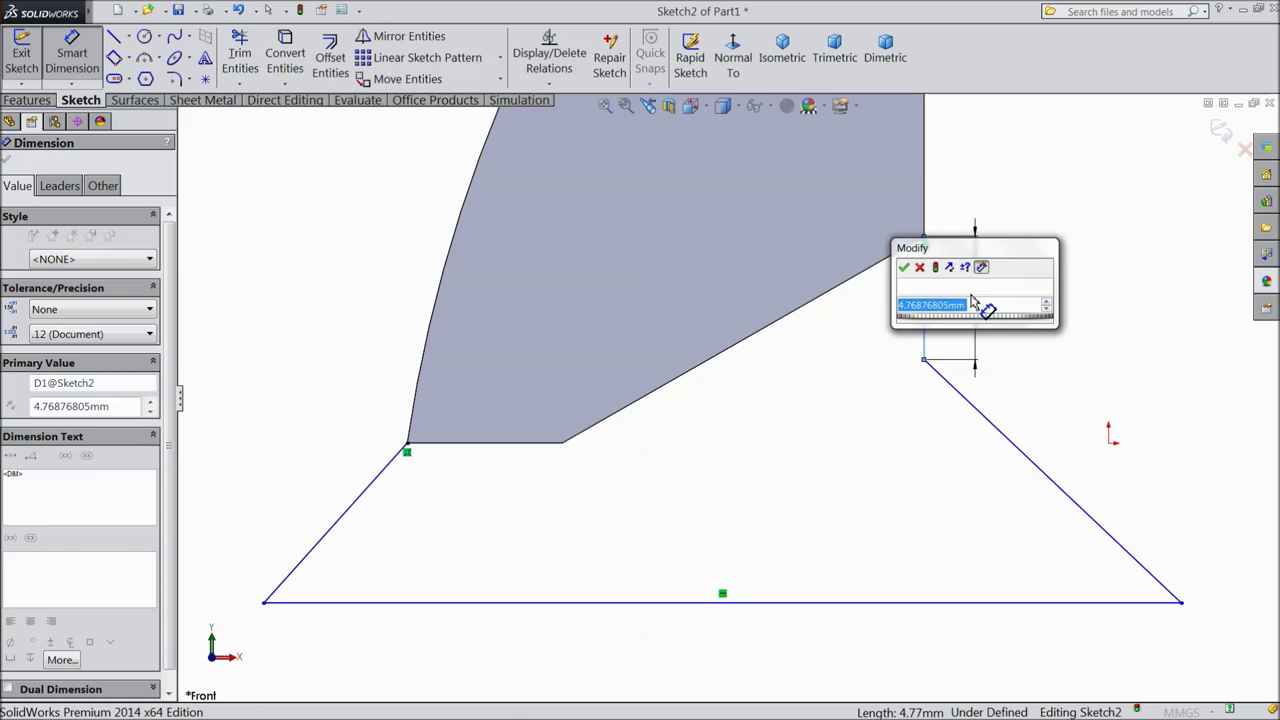
{"action": "type", "text": "3"}
{"action": "left_click", "coordinate": [904, 267]}
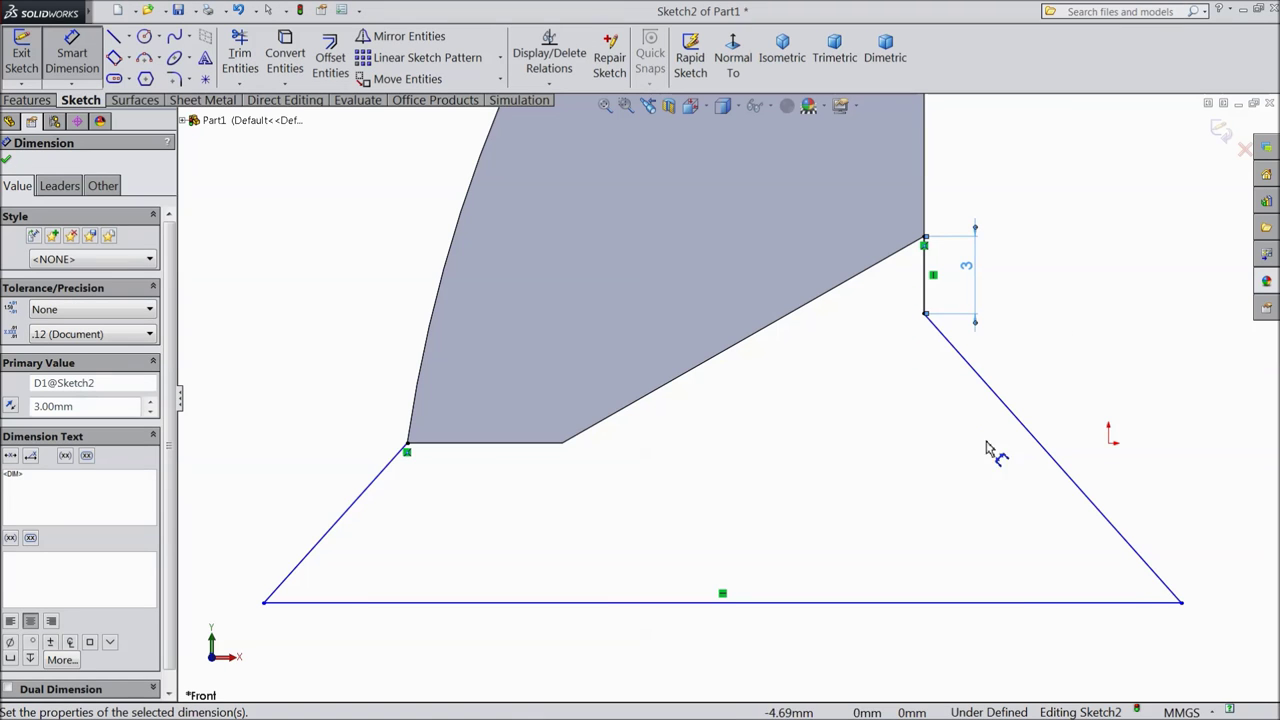
Dimension the horizontal base line's length as 41.5 mm
{"action": "left_click", "coordinate": [746, 603]}
{"action": "left_click", "coordinate": [724, 655]}
{"action": "type", "text": "4"}
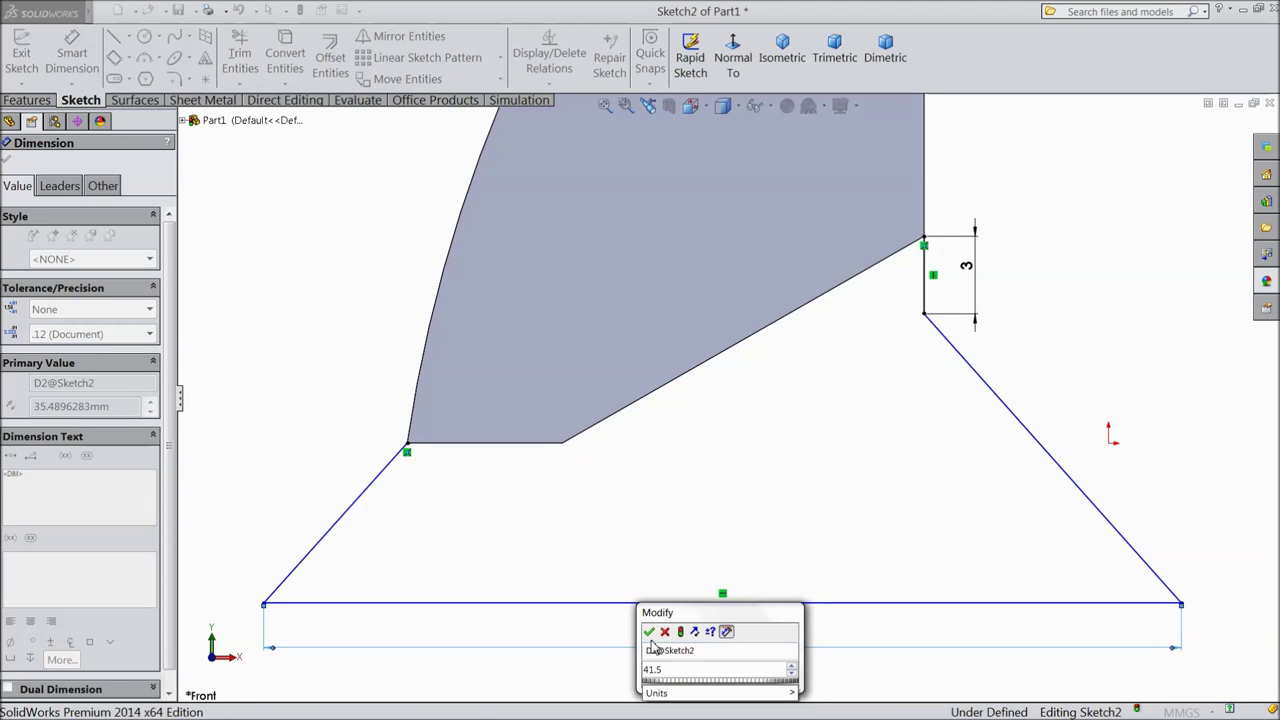
{"action": "type", "text": "1.5"}
{"action": "left_click", "coordinate": [648, 631]}
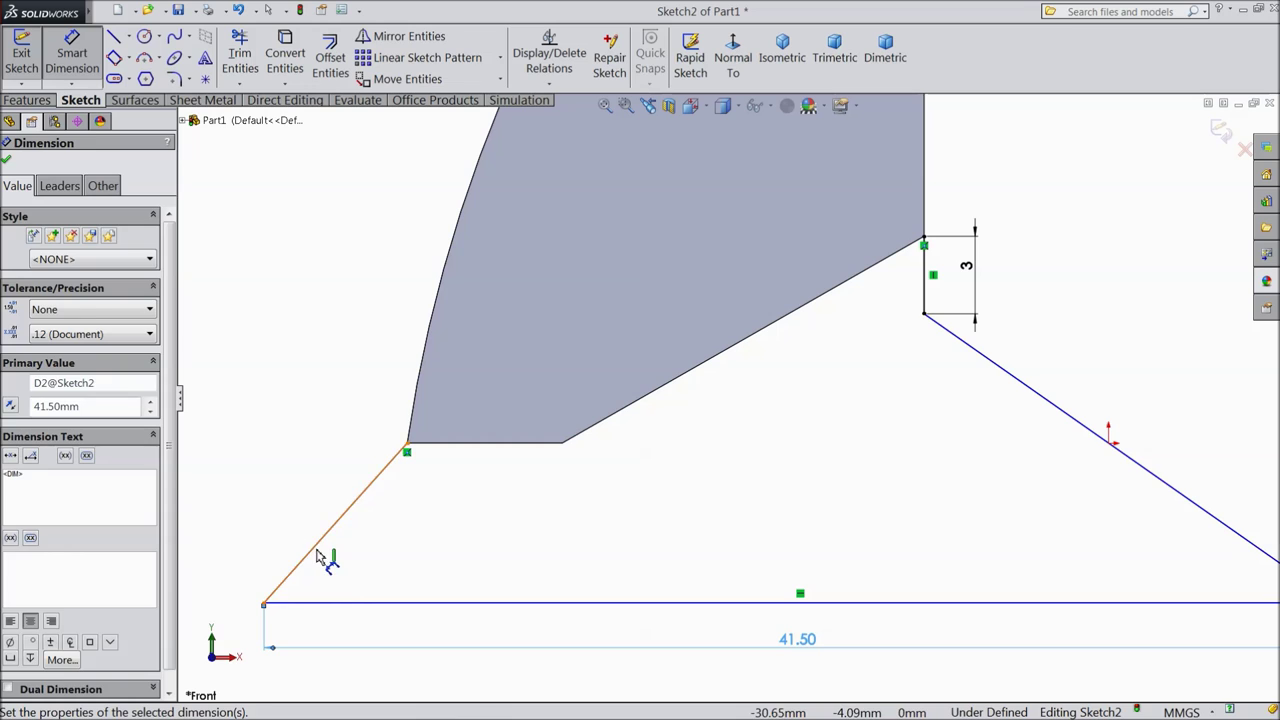
Dimension the angle between the base line and the slanted line meeting the arc's lower corner as 55 degrees
{"action": "left_click", "coordinate": [318, 557]}
{"action": "left_click", "coordinate": [358, 603]}
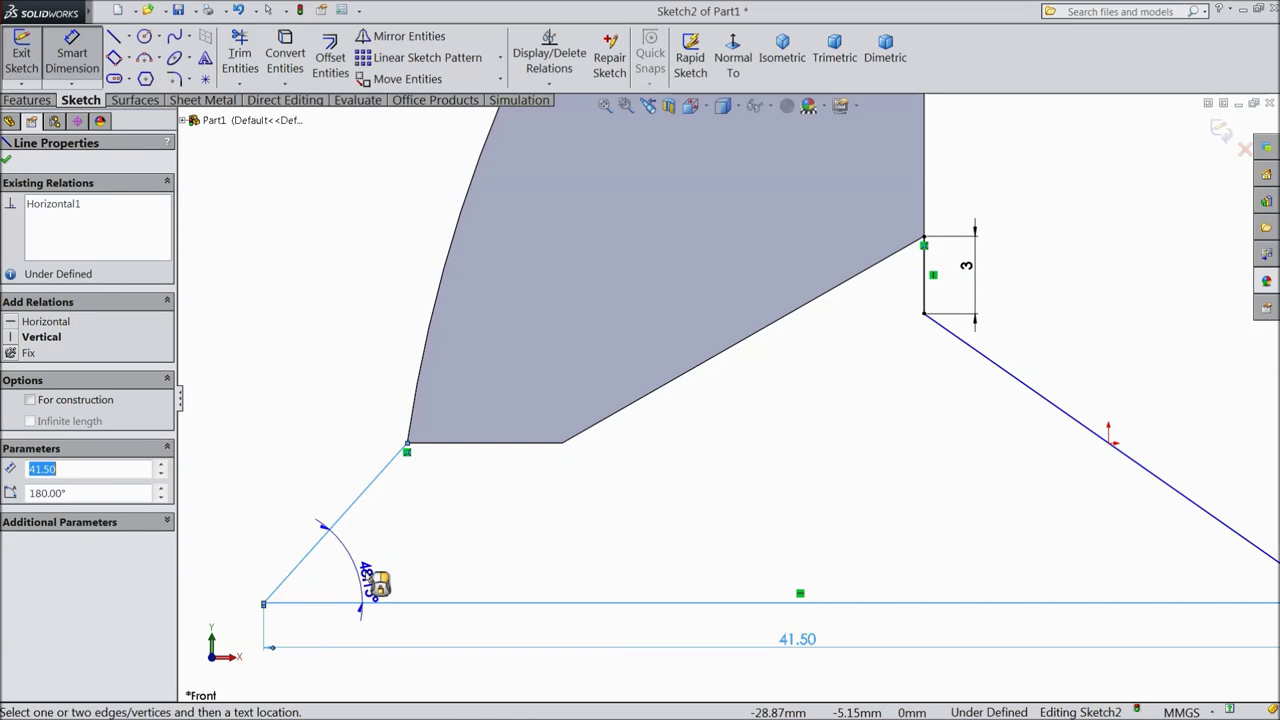
{"action": "left_click", "coordinate": [385, 575]}
{"action": "type", "text": "55"}
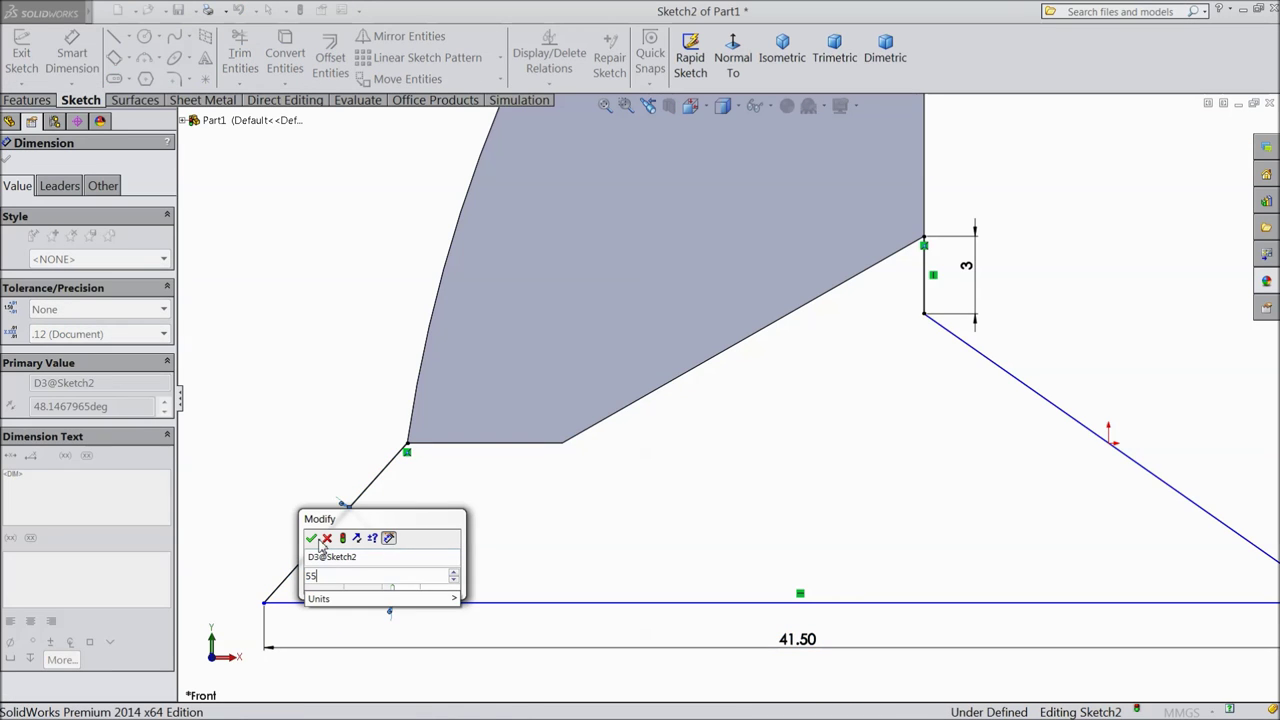
{"action": "left_click", "coordinate": [312, 539]}
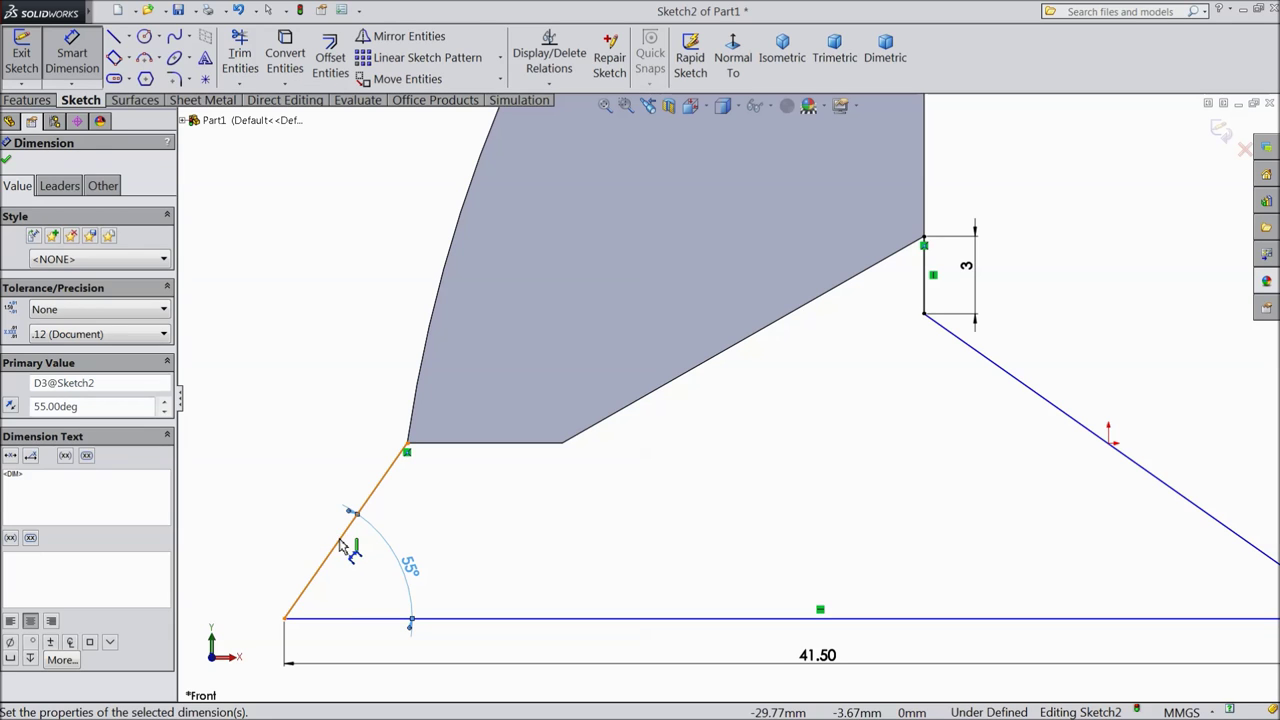
Dimension the 55-degree slanted line's vertical height as 8 mm and convert the body's short bottom edge and adjoining slanted edge into sketch lines
{"action": "left_click", "coordinate": [340, 545]}
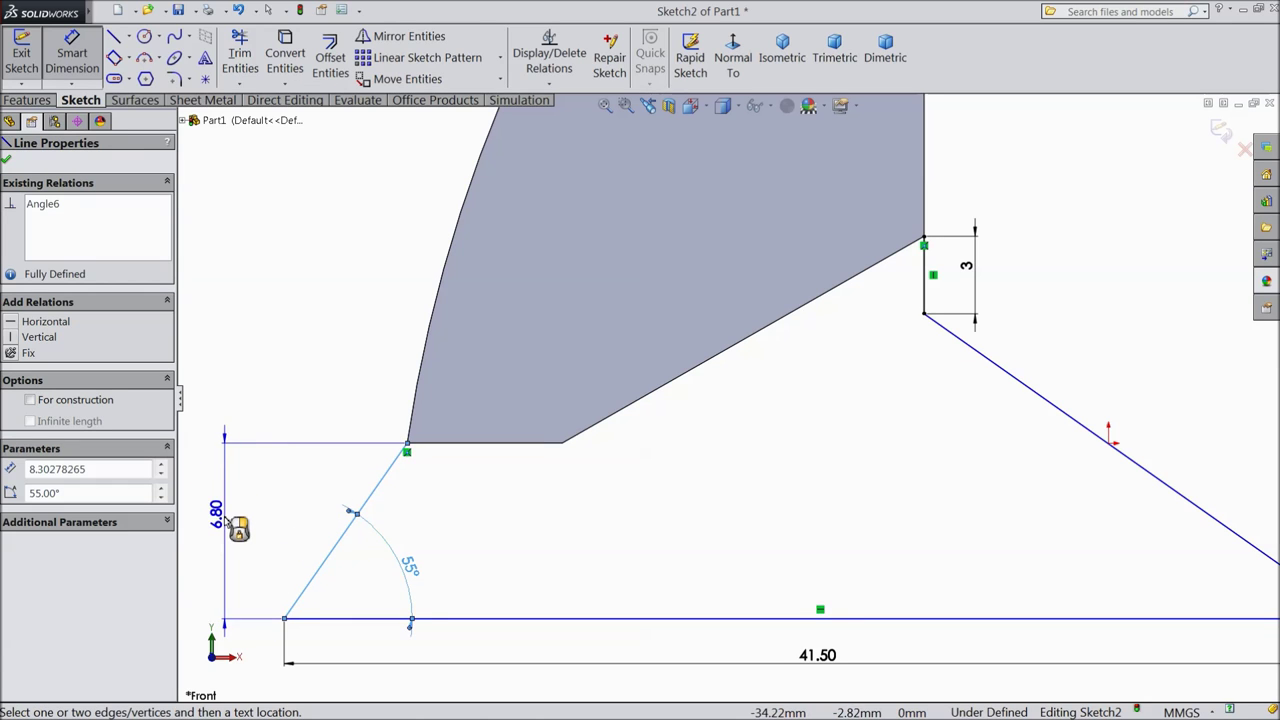
{"action": "left_click", "coordinate": [230, 520]}
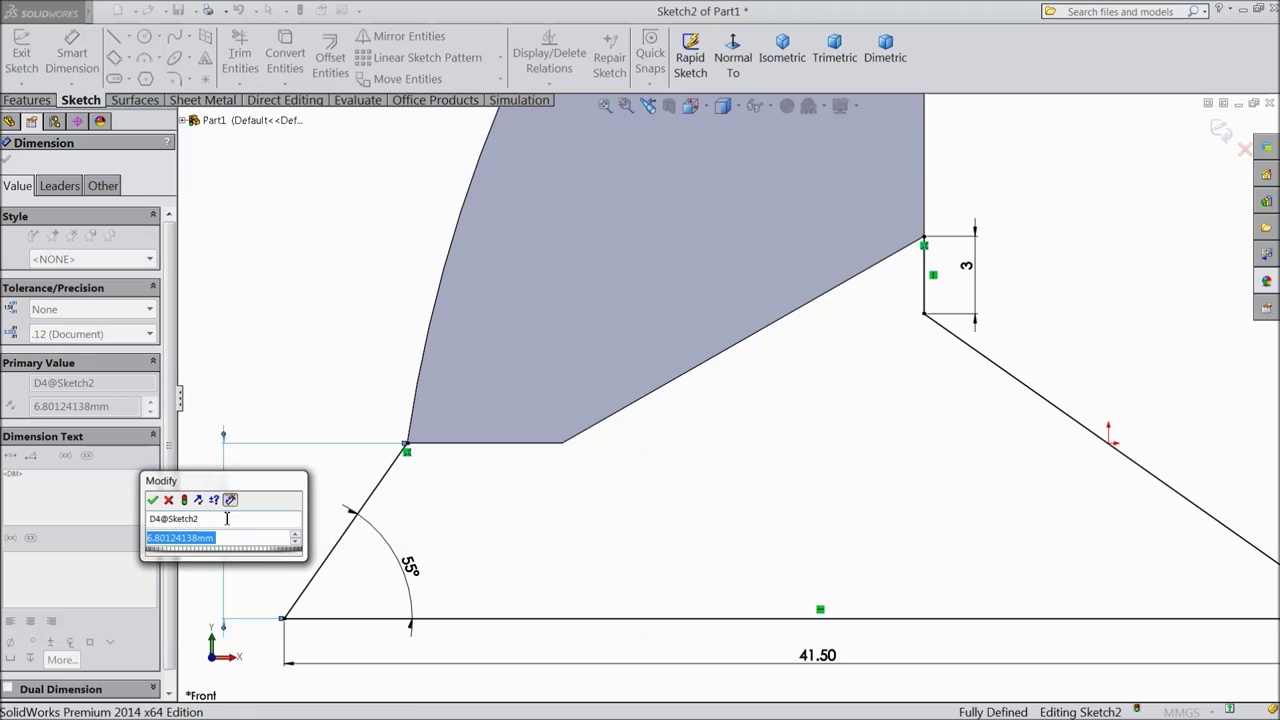
{"action": "type", "text": "8"}
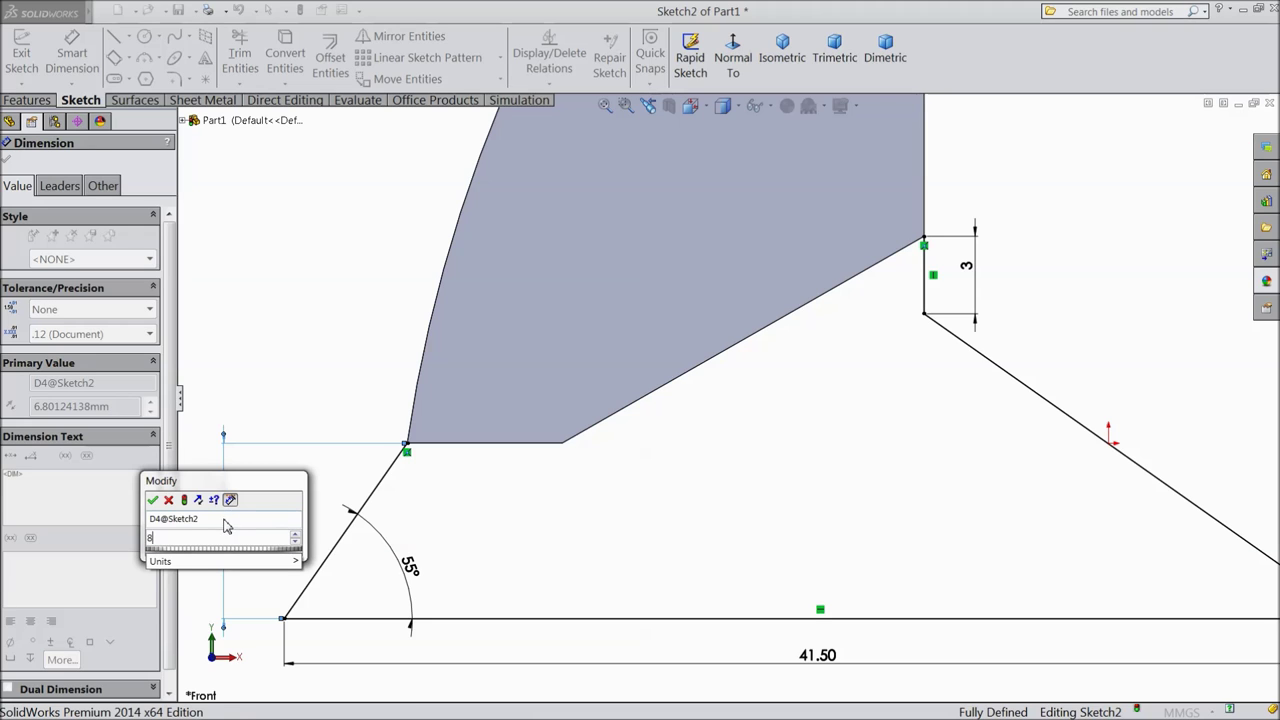
{"action": "left_click", "coordinate": [153, 500]}
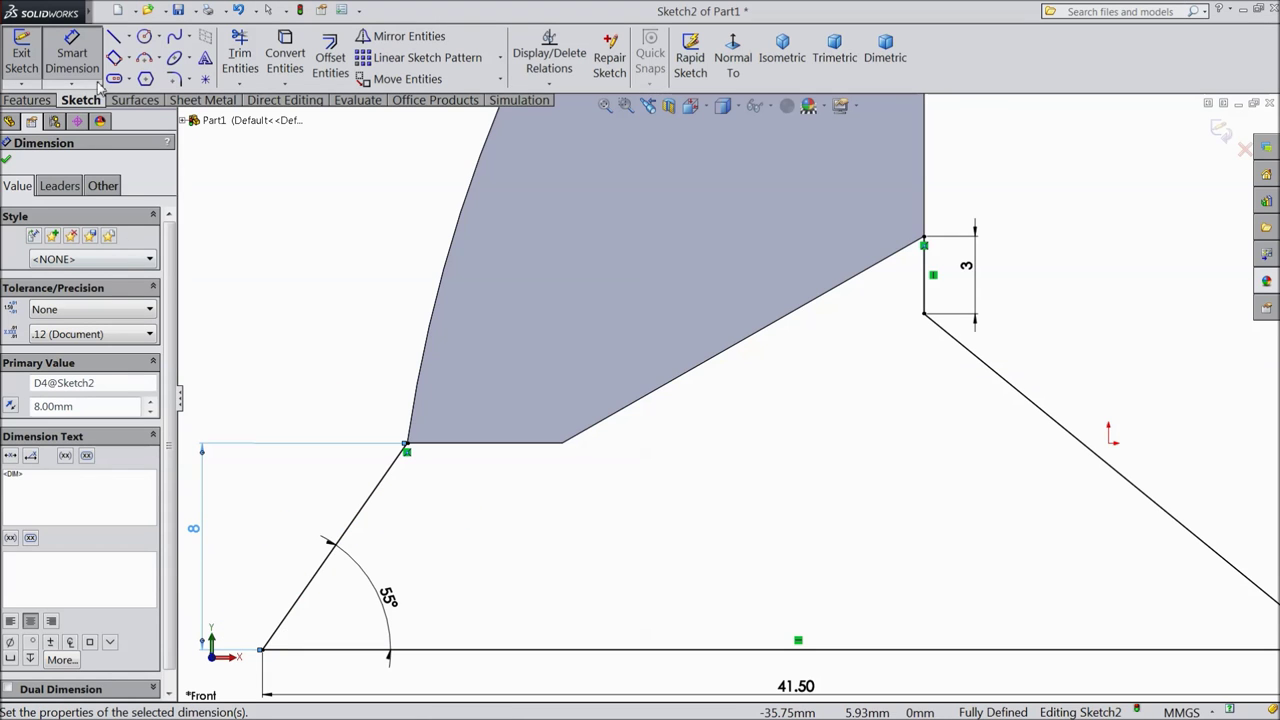
{"action": "left_click", "coordinate": [8, 163]}
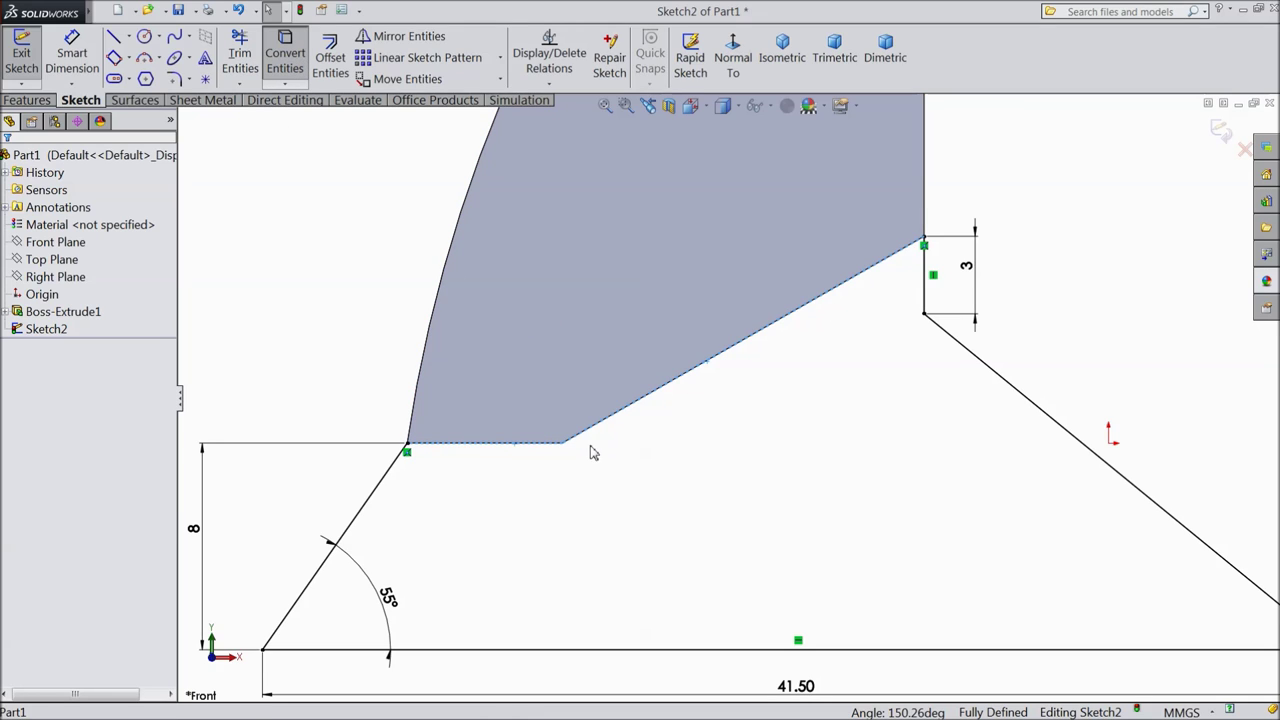
{"action": "scroll", "coordinate": [679, 473], "scroll_direction": "up", "scroll_amount": 5}
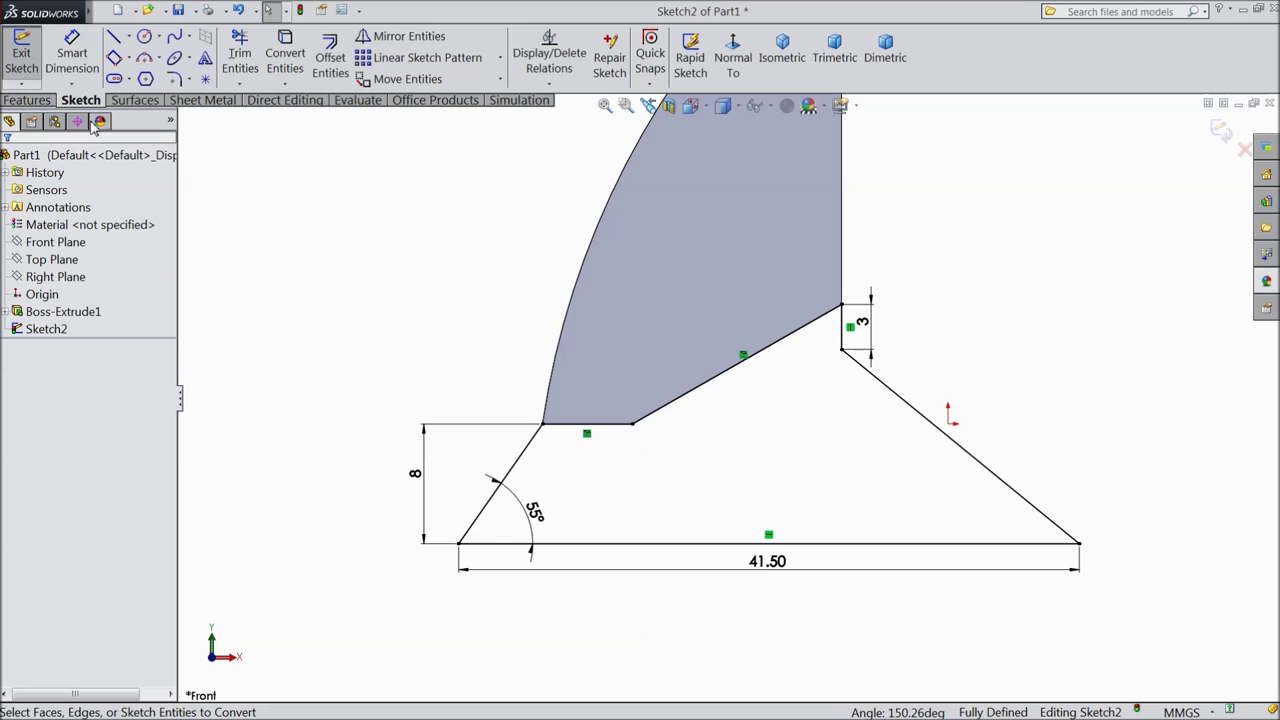
Extrude the closed lower profile 5 mm with the Mid Plane end condition, merged with the existing body
{"action": "left_click", "coordinate": [44, 101]}
{"action": "left_click", "coordinate": [30, 57]}
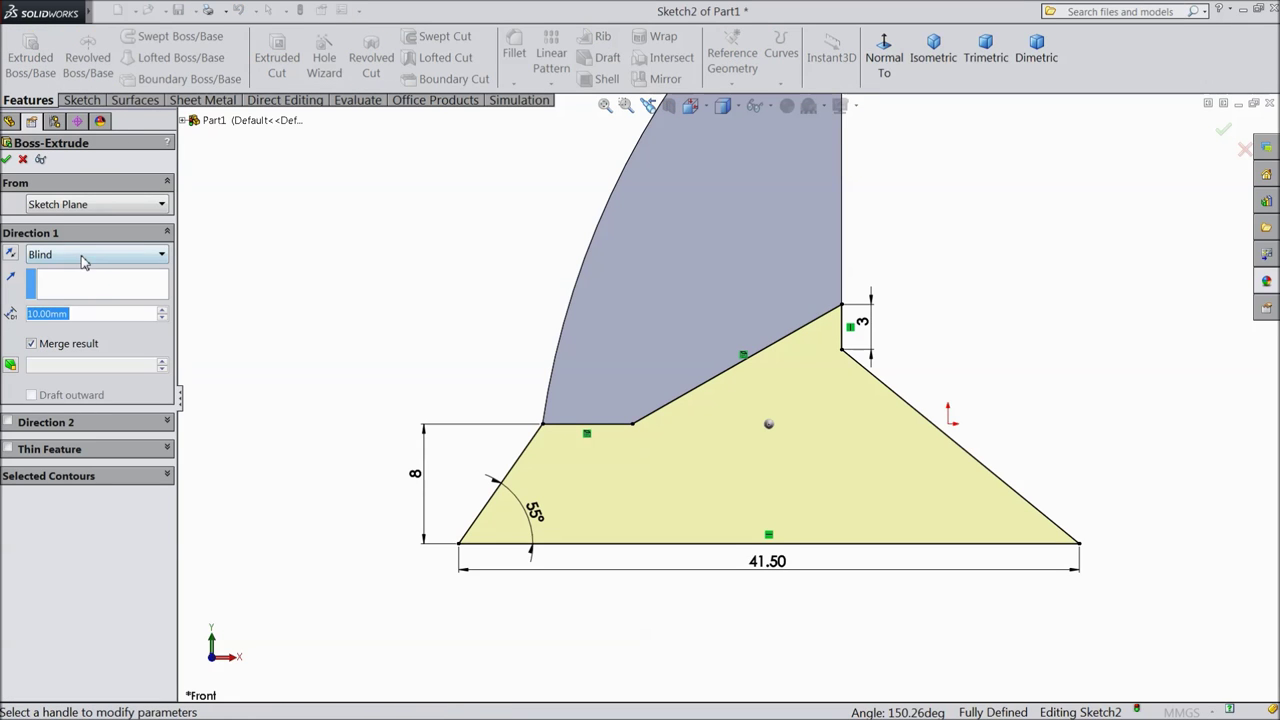
{"action": "left_click", "coordinate": [84, 258]}
{"action": "left_click", "coordinate": [60, 353]}
{"action": "type", "text": "5"}
{"action": "key", "text": "Return"}
{"action": "middle_click_drag", "start_coordinate": [391, 297], "coordinate": [346, 340]}
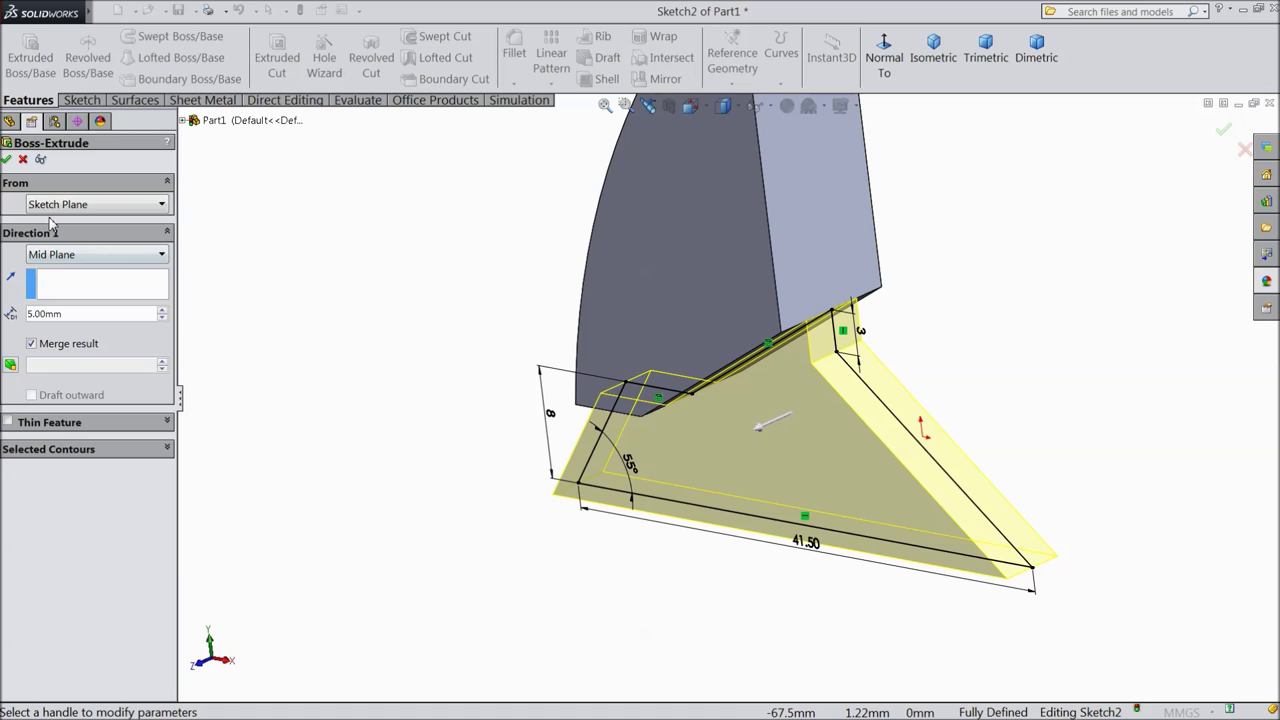
{"action": "left_click", "coordinate": [7, 160]}
{"action": "middle_click_drag", "start_coordinate": [337, 409], "coordinate": [418, 457]}
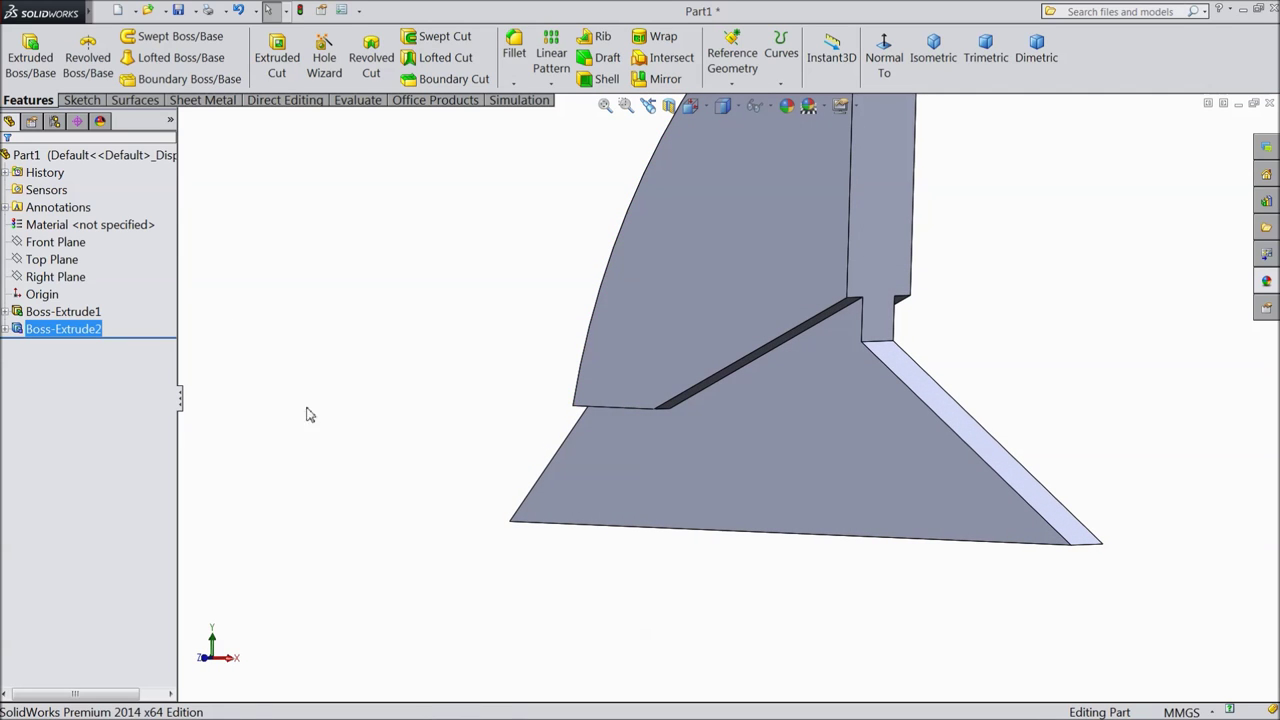
On the Right Plane, sketch a circle of about 6.9 mm radius centred directly below the origin and passing through the web's lower corner
{"action": "left_click", "coordinate": [55, 278]}
{"action": "left_click", "coordinate": [60, 260]}
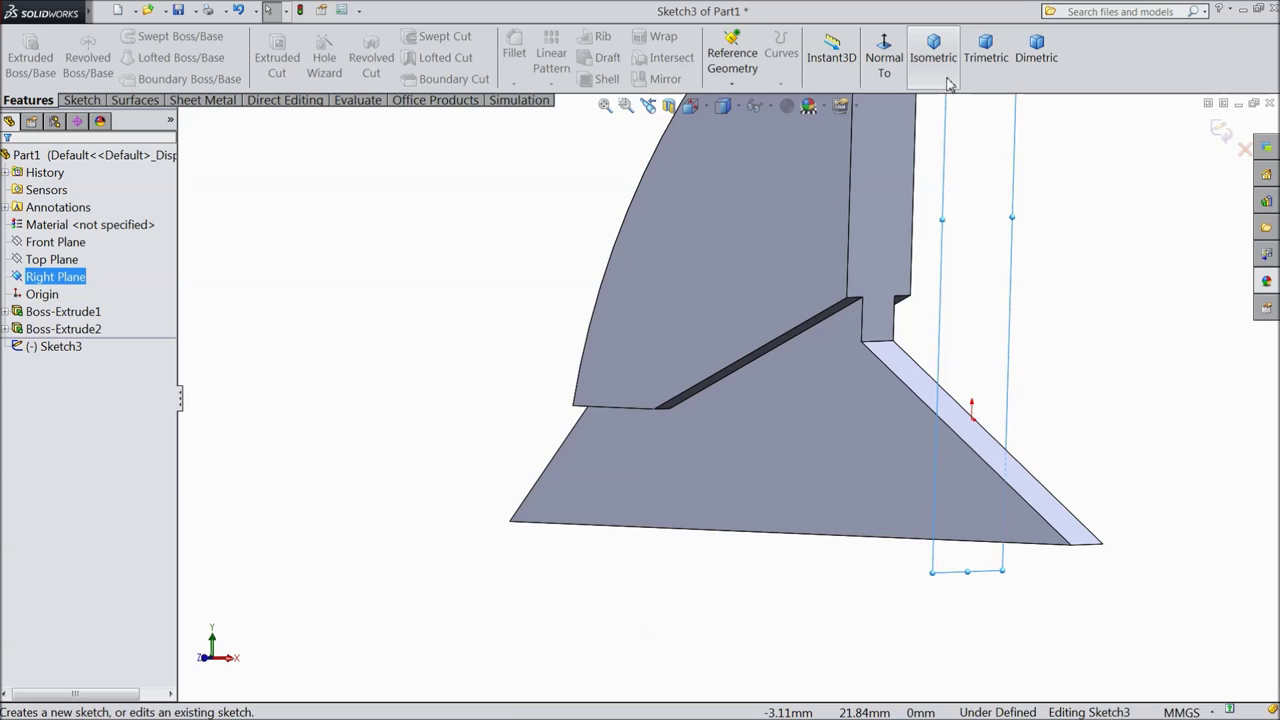
{"action": "left_click", "coordinate": [885, 58]}
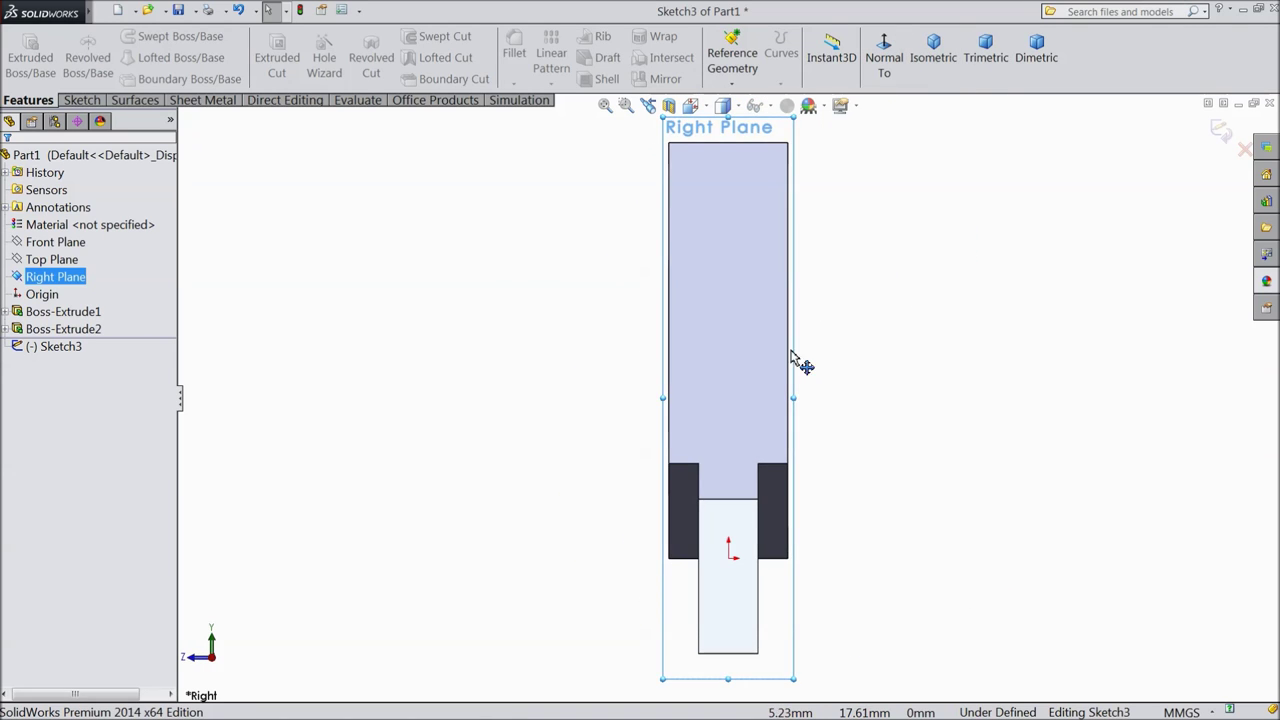
{"action": "scroll", "coordinate": [771, 514], "scroll_direction": "down", "scroll_amount": 4}
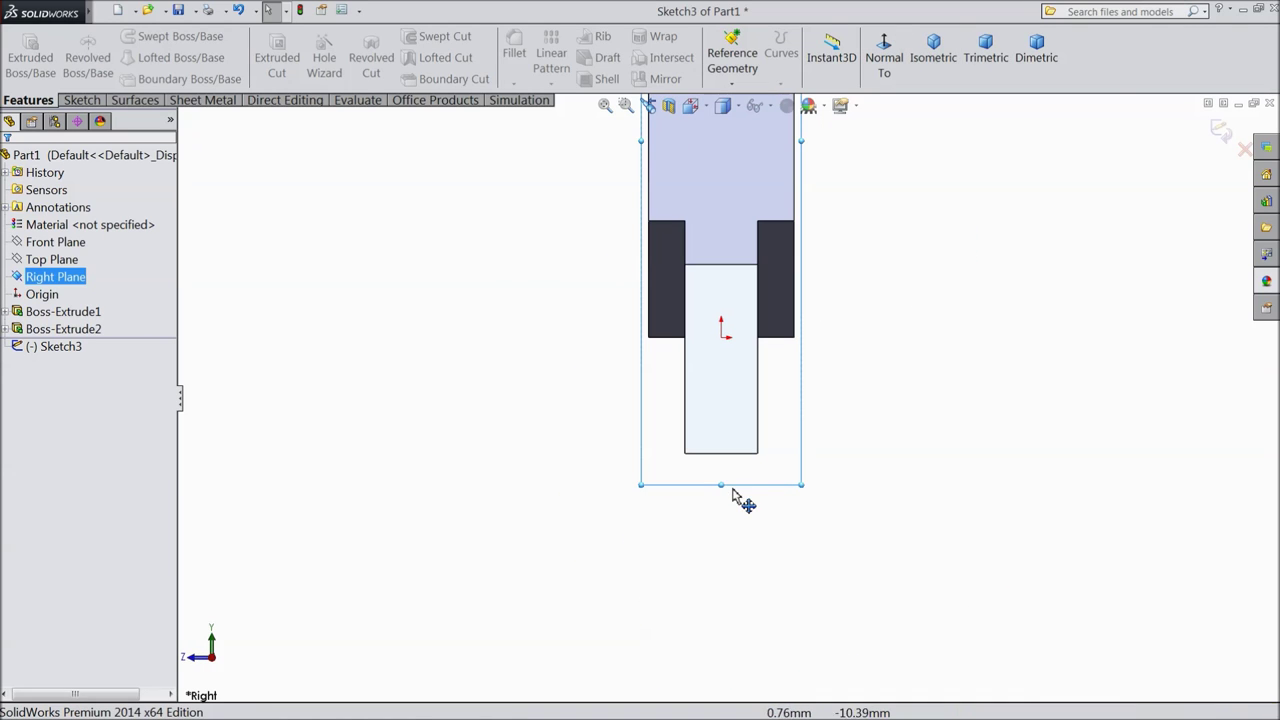
{"action": "left_click", "coordinate": [82, 100]}
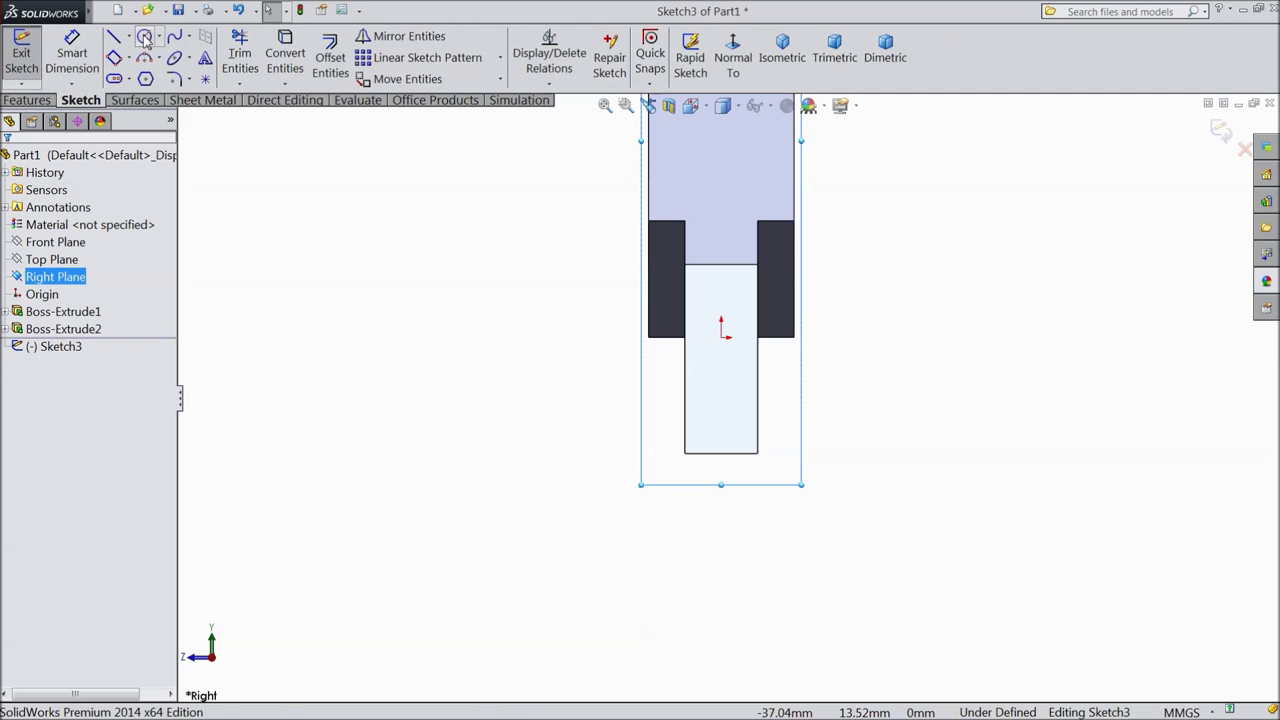
{"action": "left_click", "coordinate": [145, 37]}
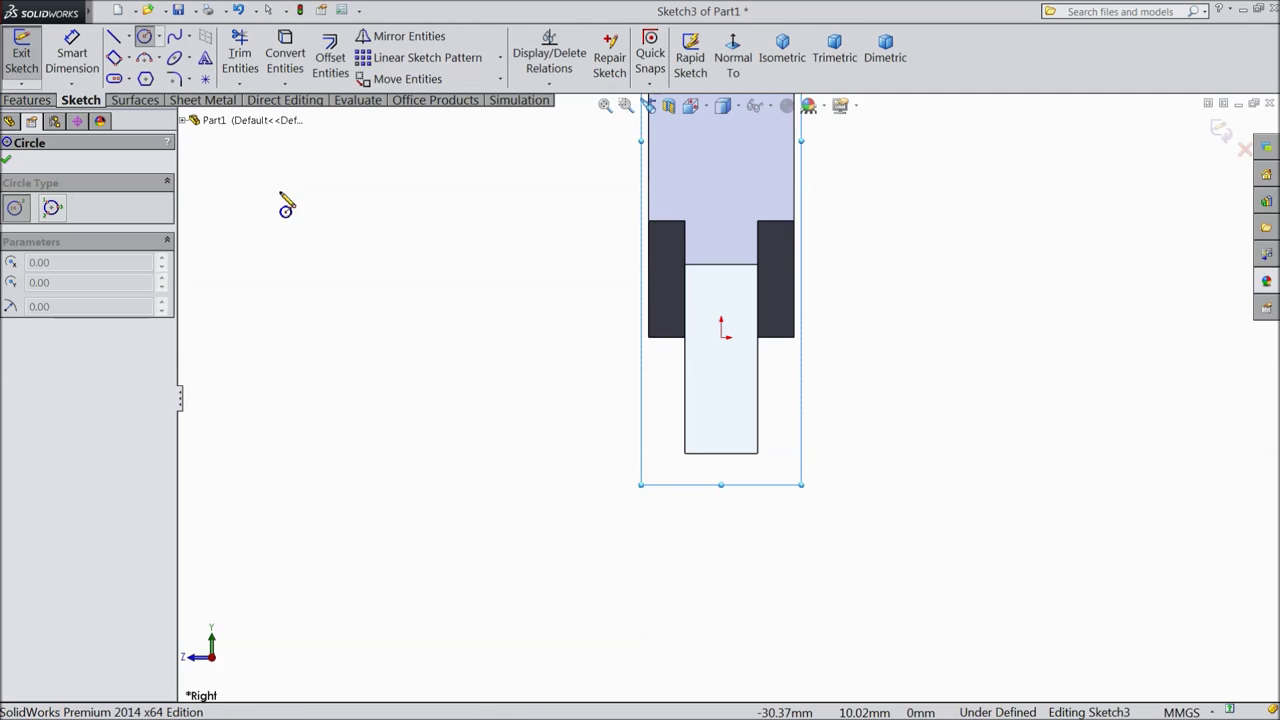
{"action": "left_click", "coordinate": [721, 546]}
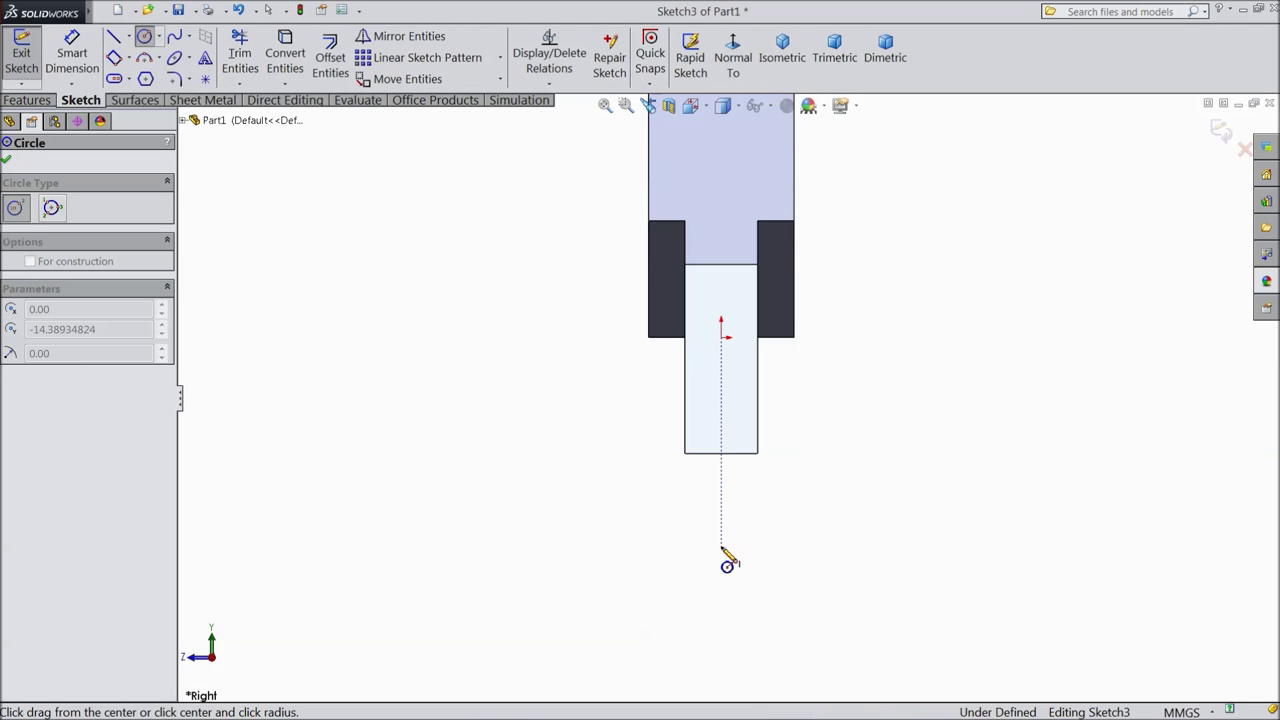
{"action": "left_click", "coordinate": [686, 453]}
{"action": "right_click", "coordinate": [847, 388]}
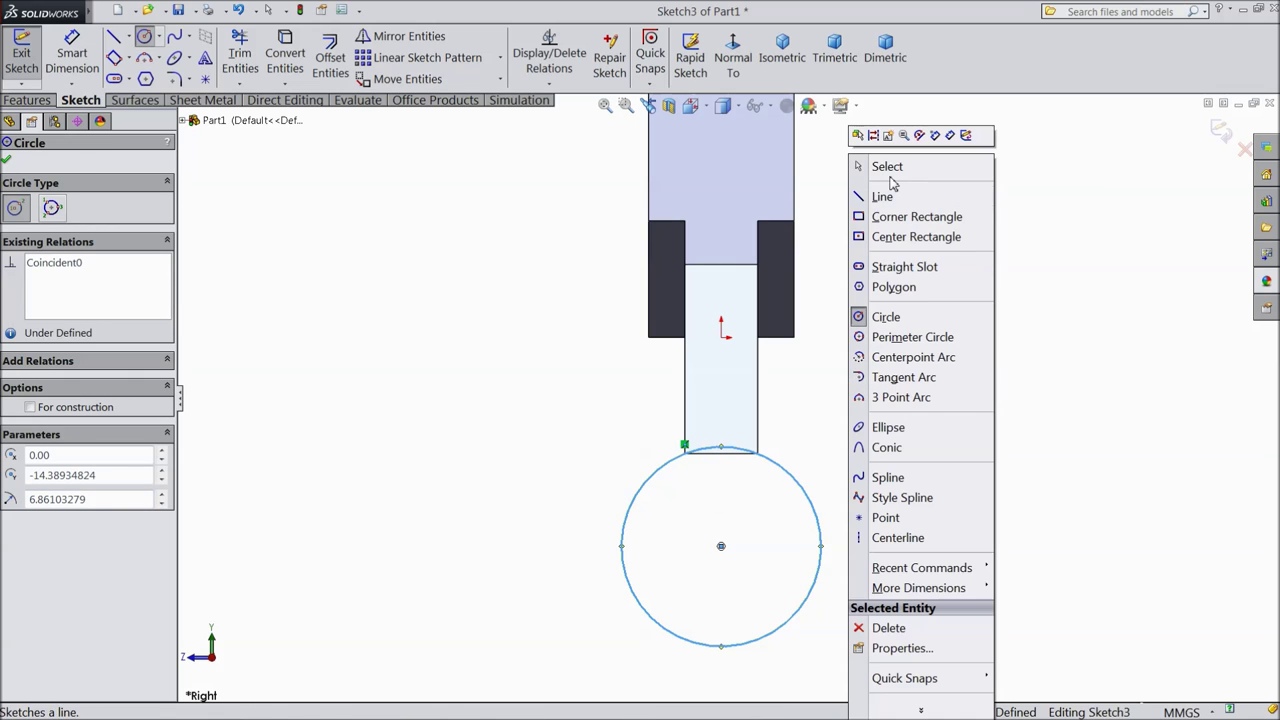
{"action": "left_click", "coordinate": [887, 168]}
Dimension the circle's diameter and set it to 8 mm
{"action": "scroll", "coordinate": [714, 466], "scroll_direction": "down", "scroll_amount": 5}
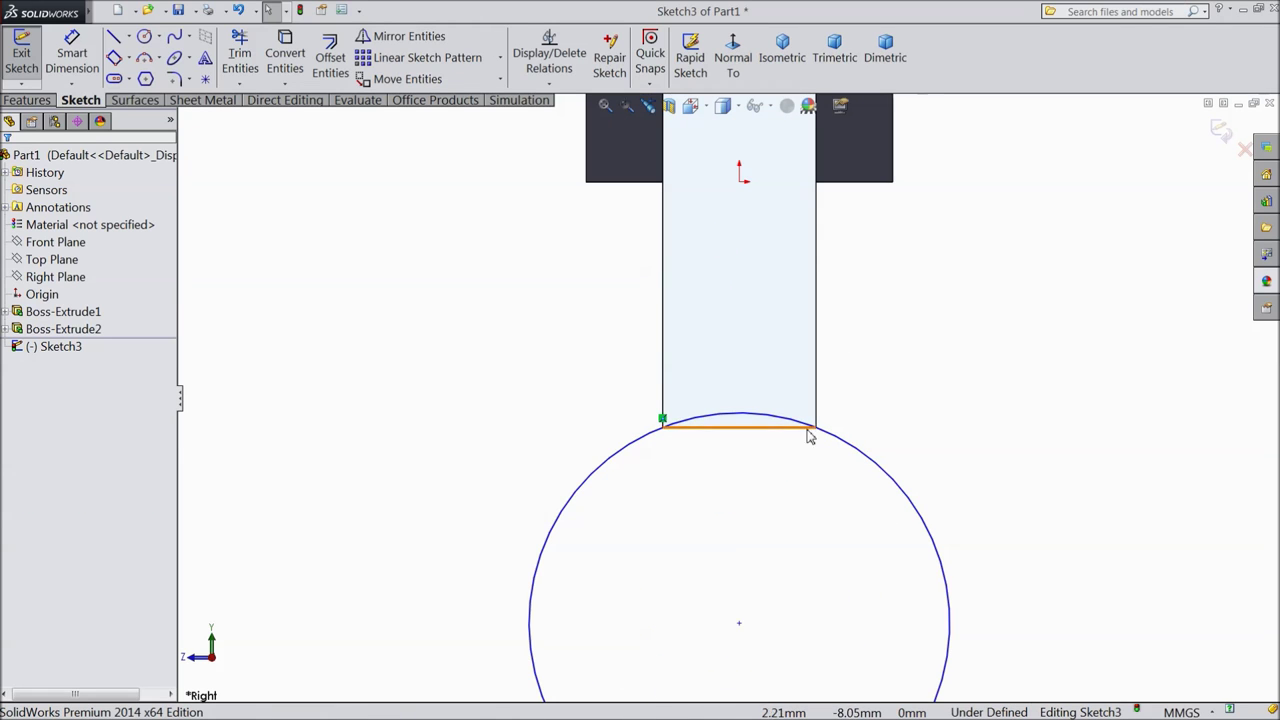
{"action": "key", "text": "d"}
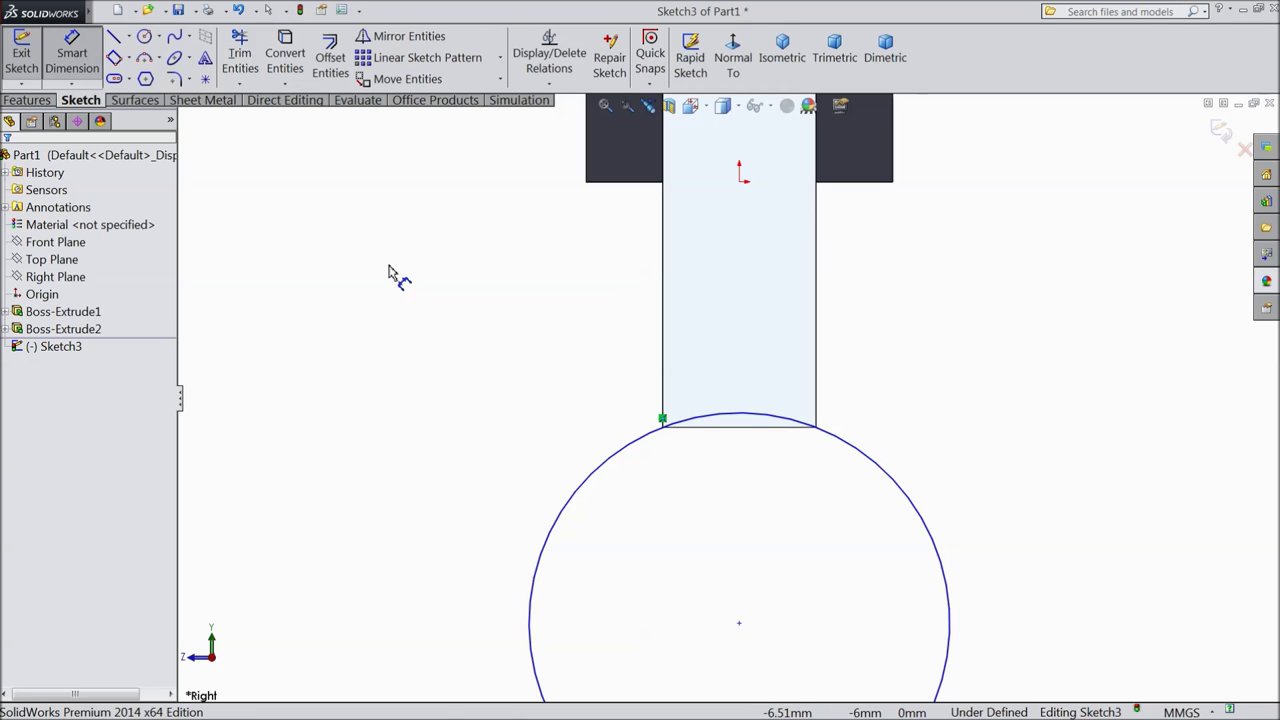
{"action": "left_click", "coordinate": [933, 522]}
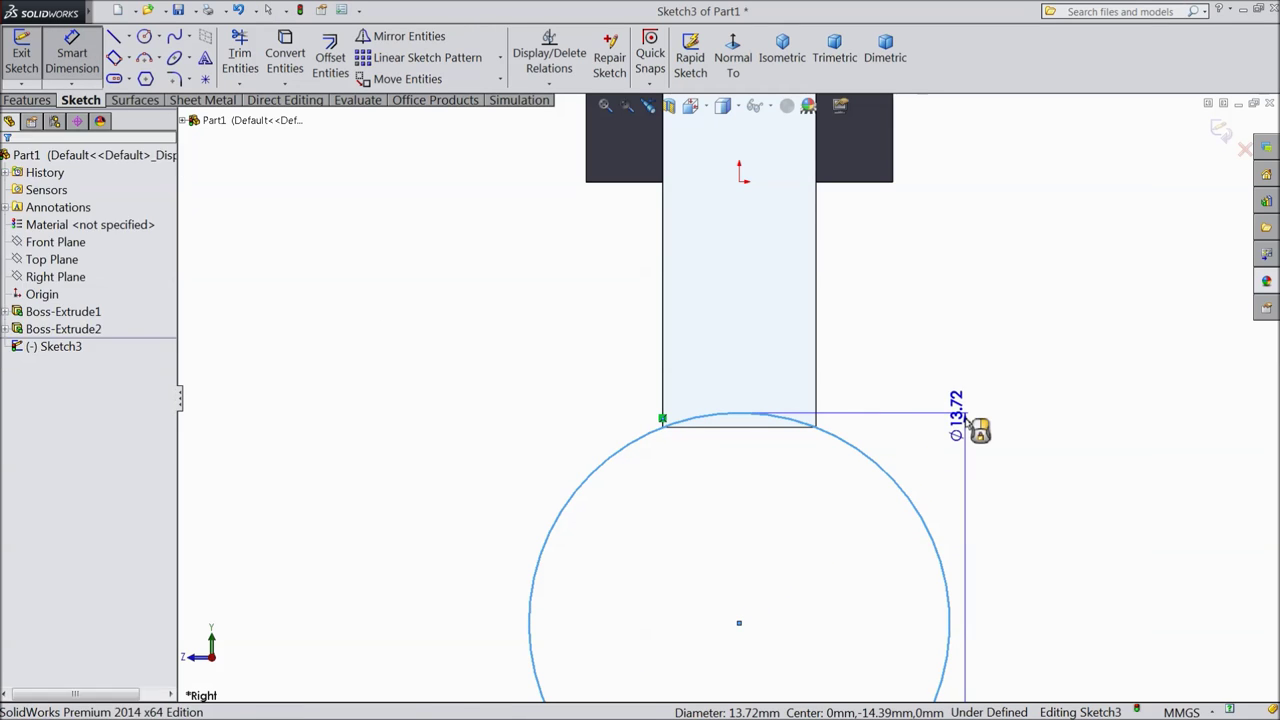
{"action": "left_click", "coordinate": [966, 424]}
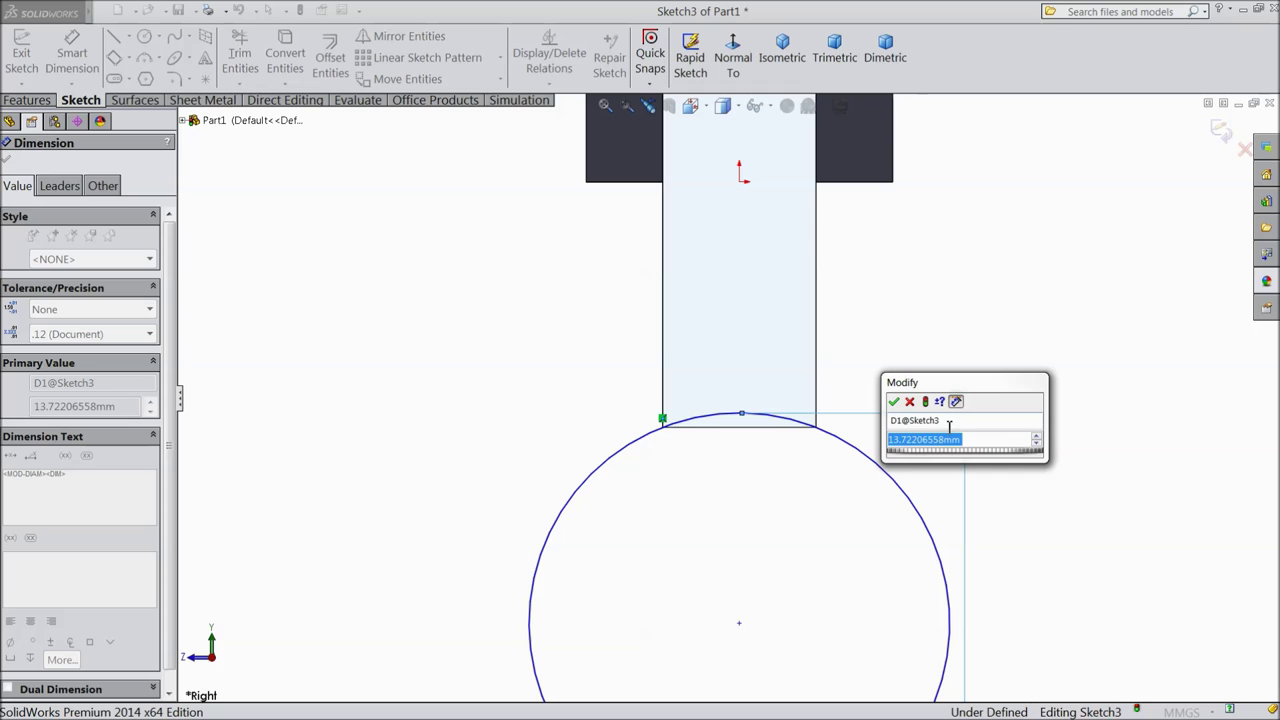
{"action": "type", "text": "8"}
{"action": "left_click", "coordinate": [894, 402]}
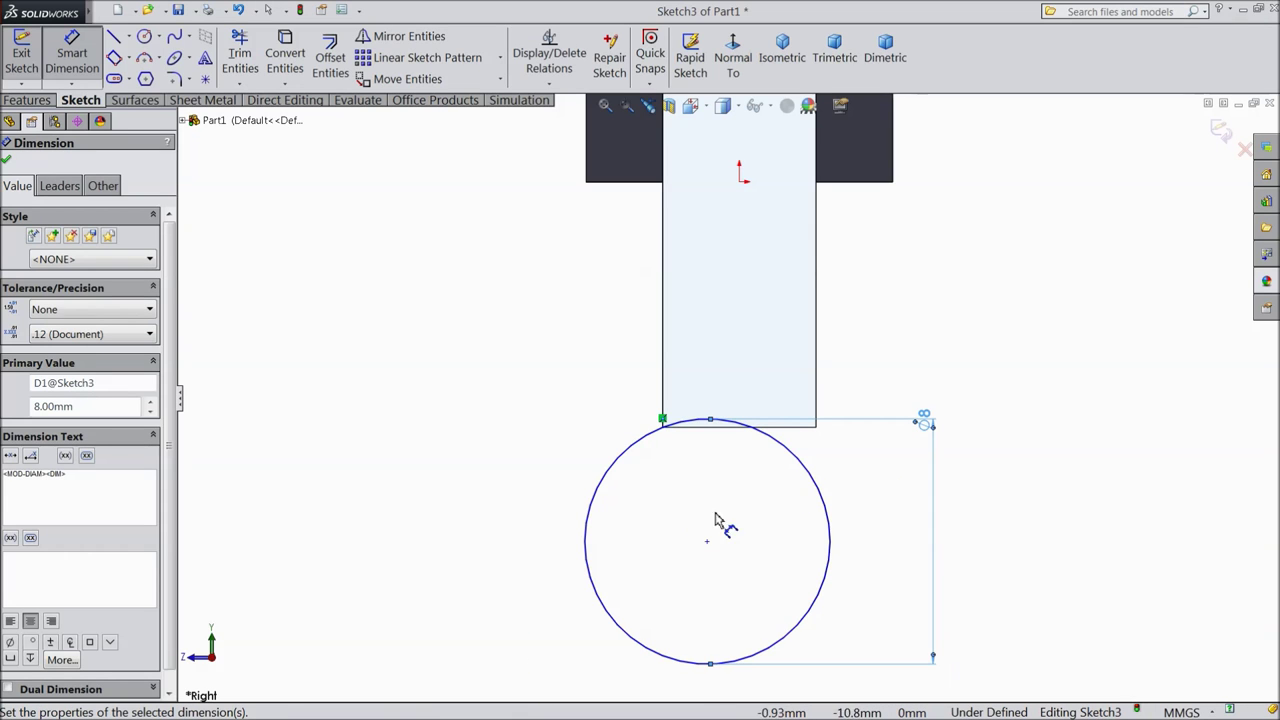
{"action": "left_click", "coordinate": [6, 159]}
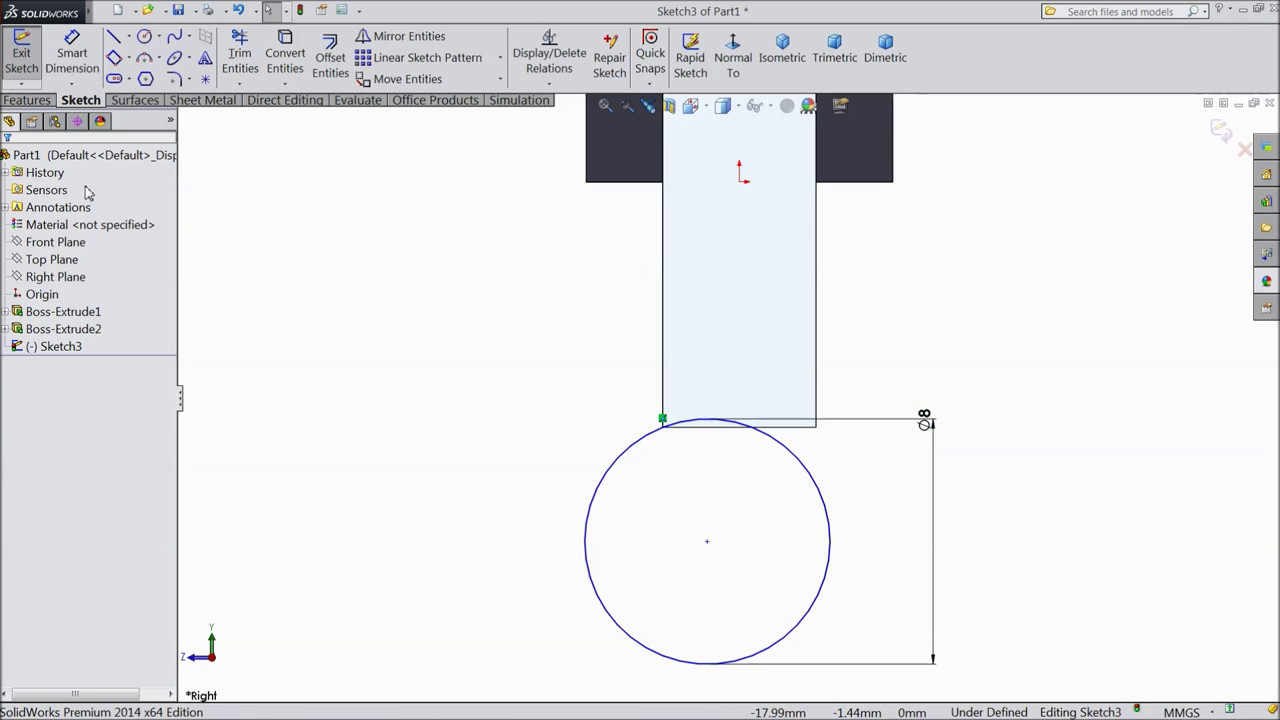
Add a coincident relation between the circle and the web's other lower corner
{"action": "left_click", "coordinate": [810, 482], "text": "ctrl"}
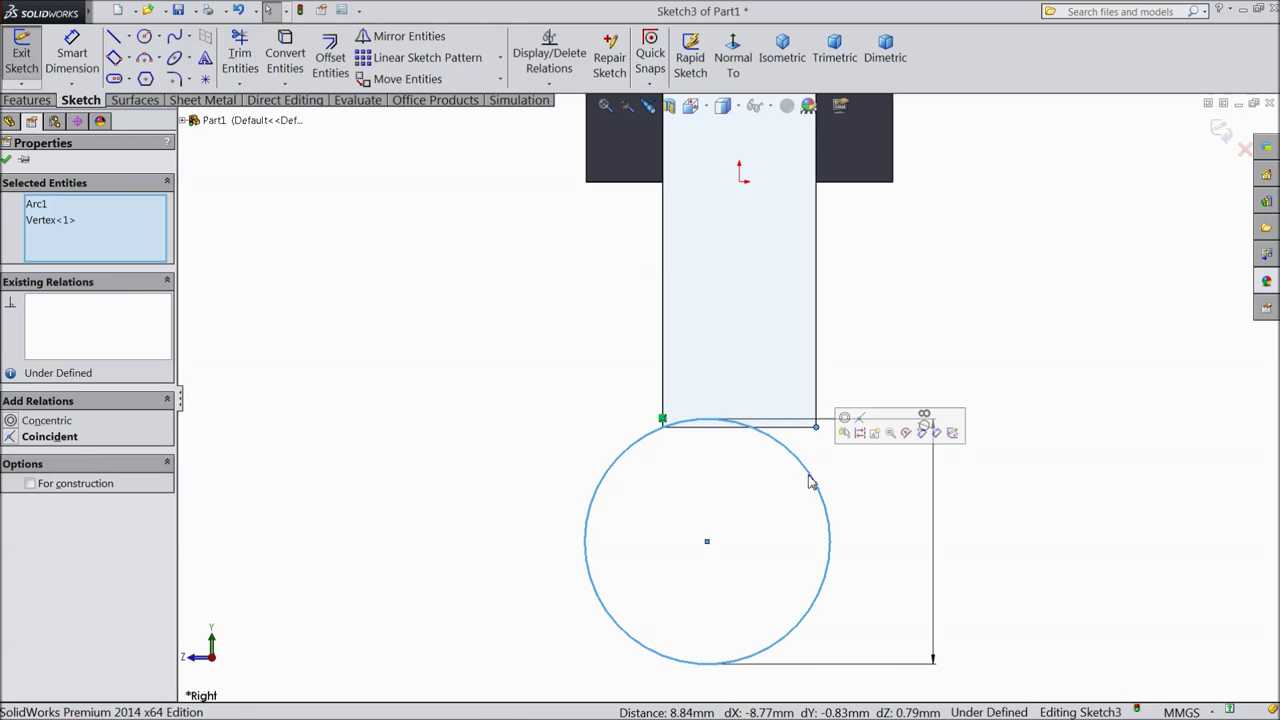
{"action": "left_click", "coordinate": [858, 428]}
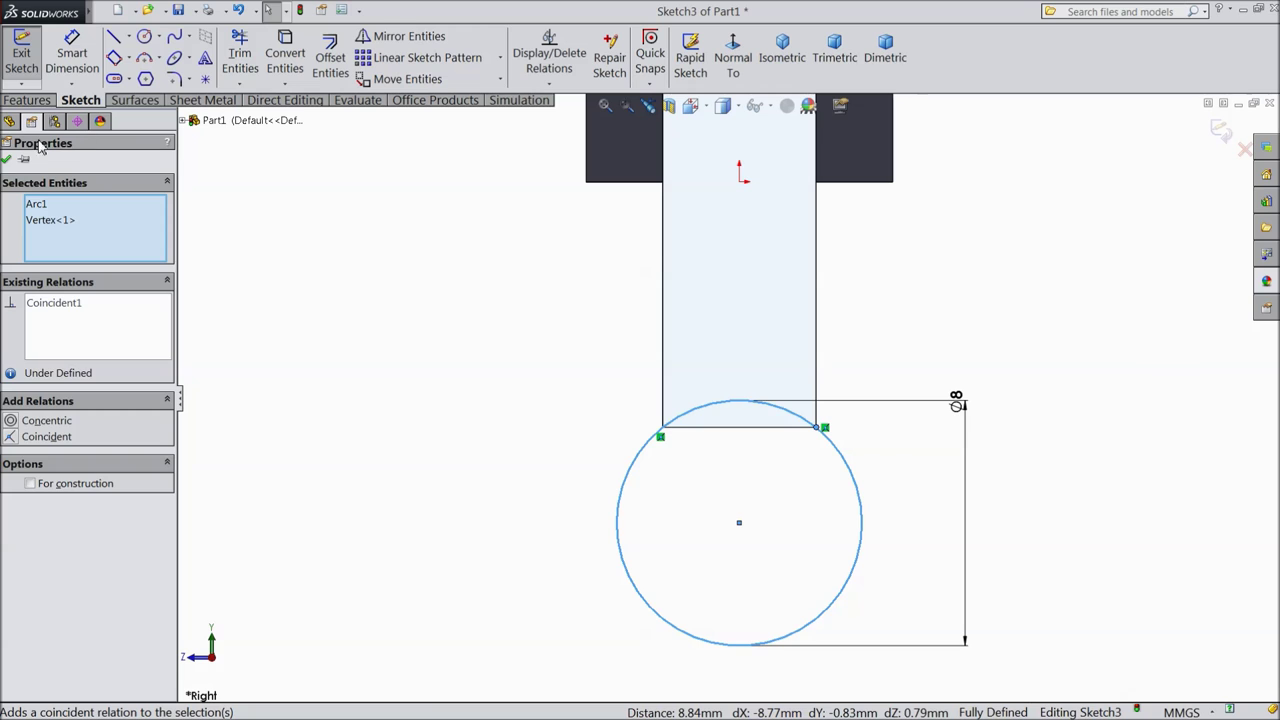
{"action": "left_click", "coordinate": [6, 160]}
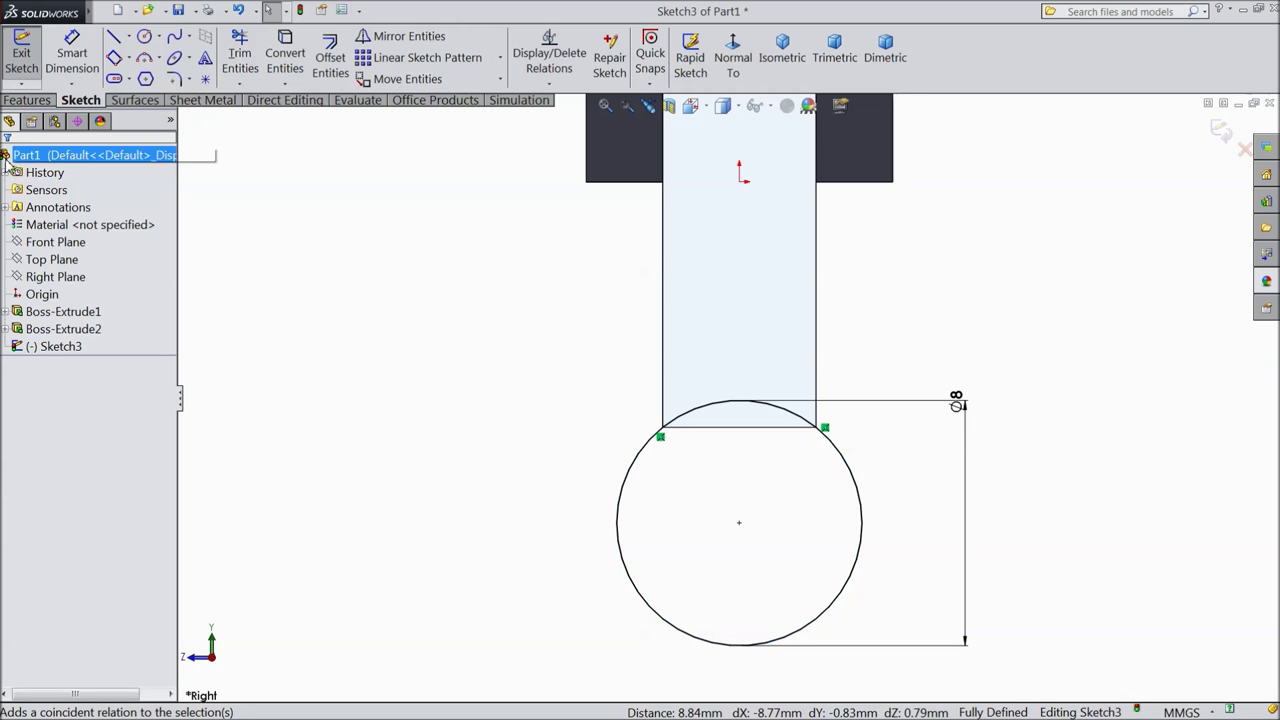
Extrude the circle as a merged boss, blind 18 mm in Direction 1 and 28 mm in Direction 2
{"action": "left_click", "coordinate": [27, 100]}
{"action": "left_click", "coordinate": [30, 58]}
{"action": "middle_click_drag", "start_coordinate": [462, 350], "coordinate": [530, 388]}
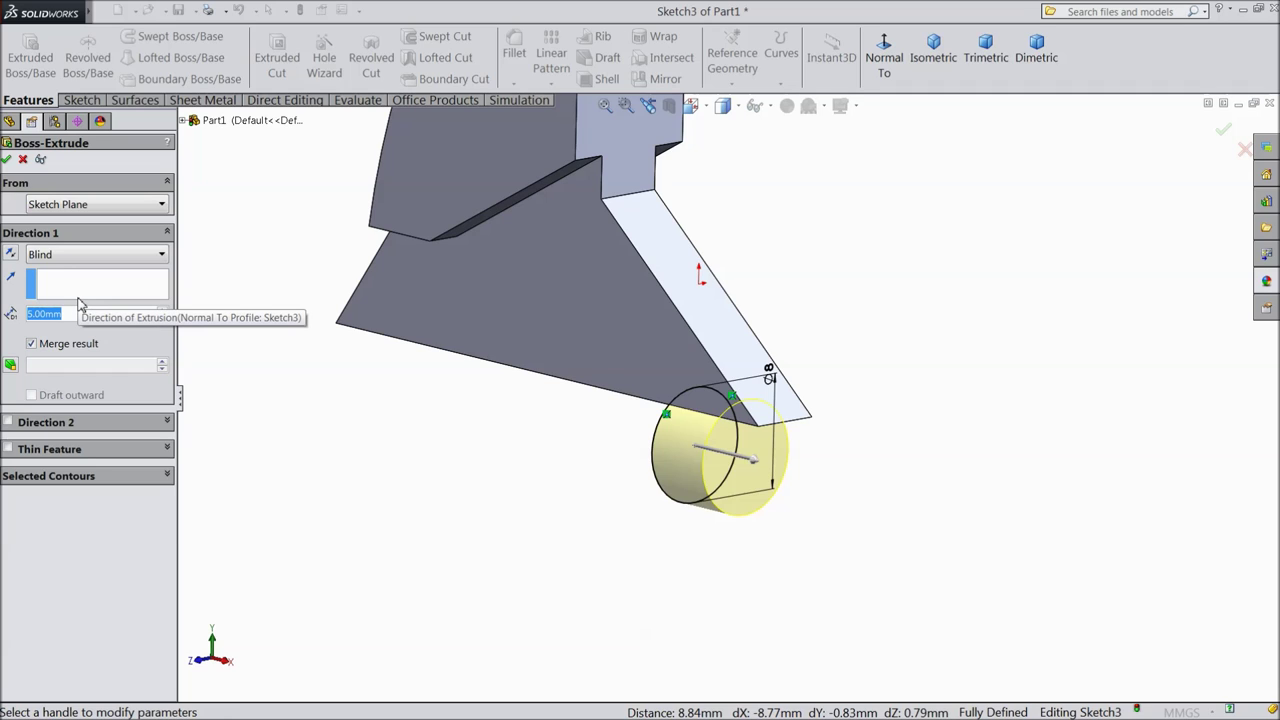
{"action": "type", "text": "18"}
{"action": "key", "text": "Return"}
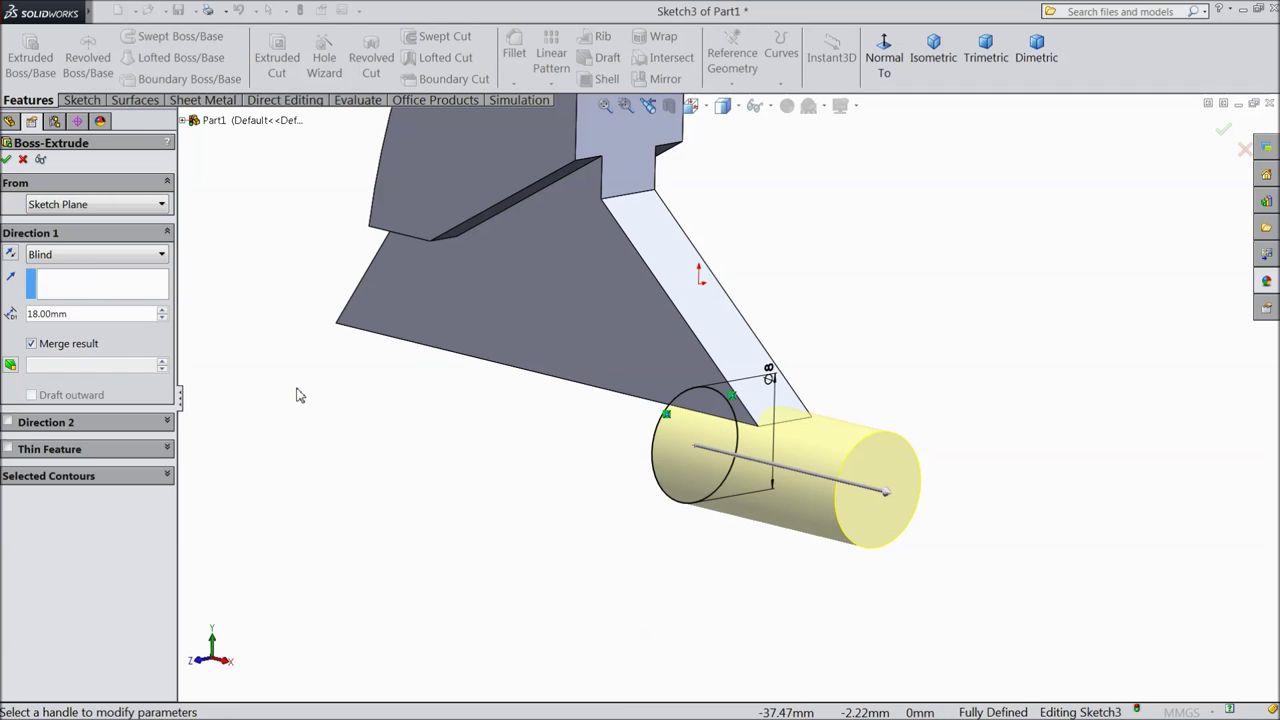
{"action": "left_click", "coordinate": [8, 422]}
{"action": "type", "text": "28"}
{"action": "key", "text": "Return"}
{"action": "middle_click_drag", "start_coordinate": [343, 486], "coordinate": [393, 472]}
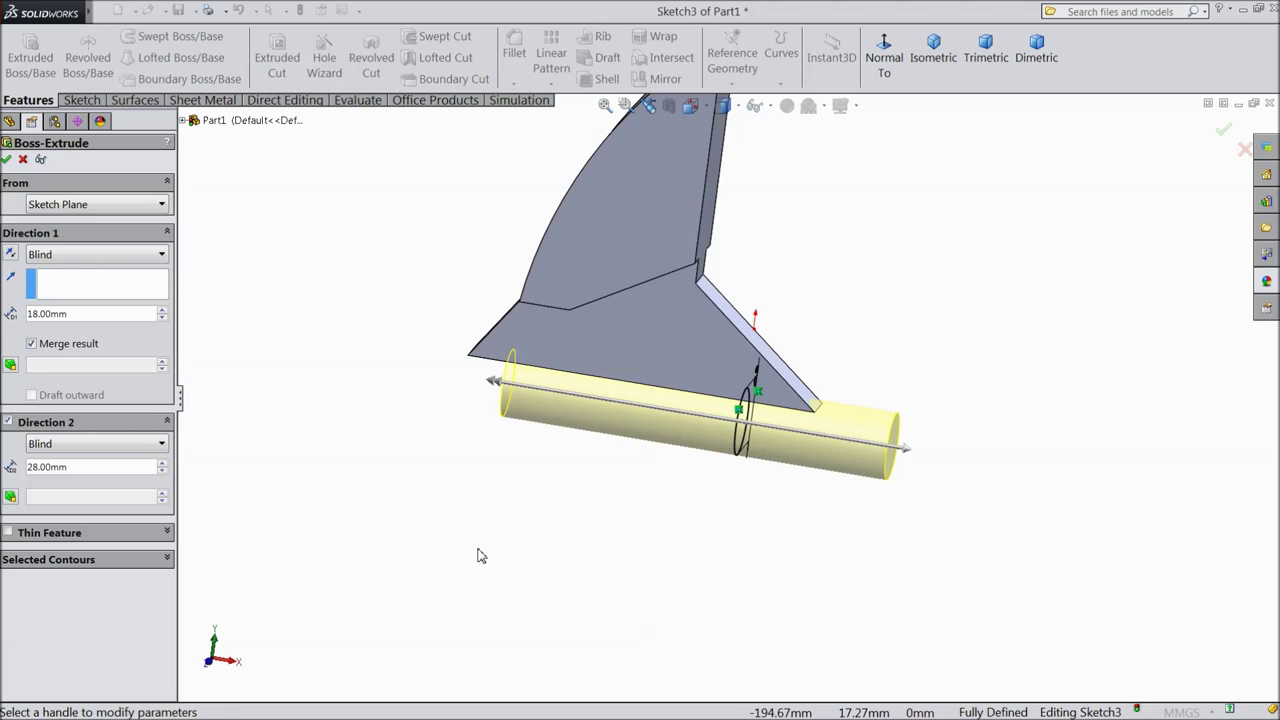
{"action": "left_click", "coordinate": [6, 160]}
{"action": "middle_click_drag", "start_coordinate": [371, 423], "coordinate": [335, 456]}
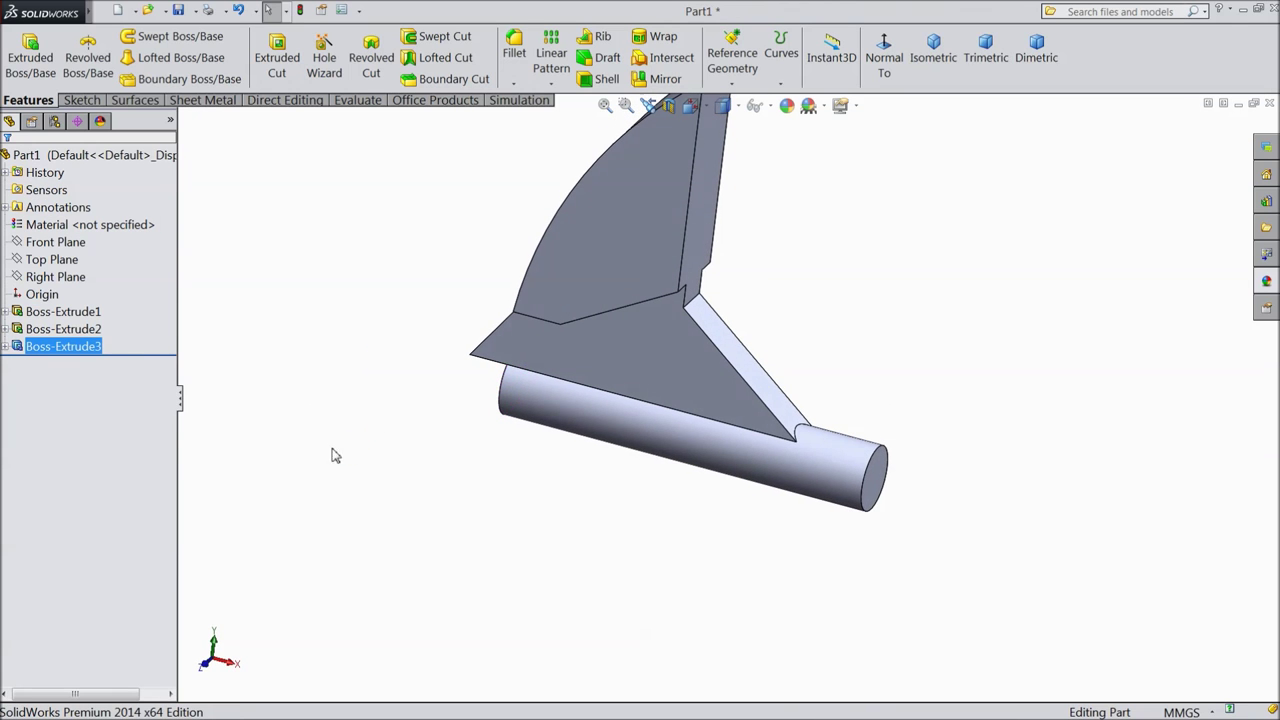
Edit the first extrusion's sketch, adding a vertical relation between the origin and the upper end of the sloped line, and exit the sketch
{"action": "left_click", "coordinate": [5, 311]}
{"action": "left_click", "coordinate": [50, 328]}
{"action": "left_click", "coordinate": [63, 296]}
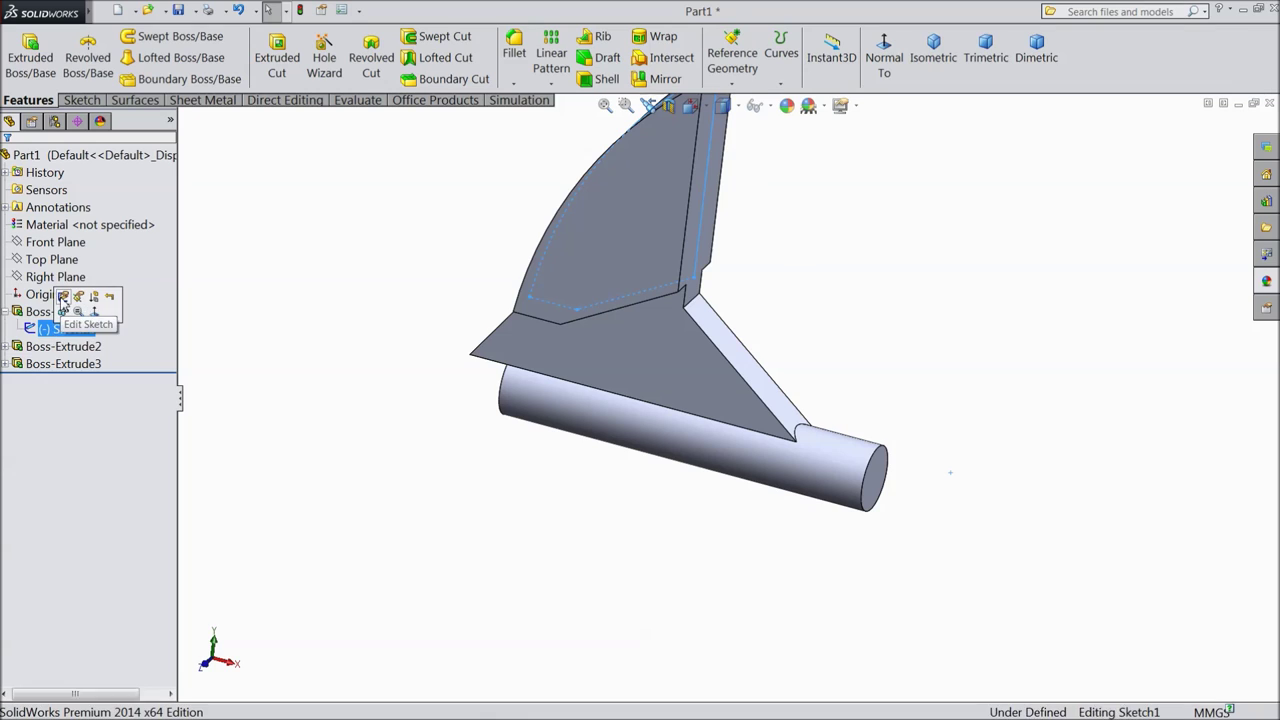
{"action": "left_click", "coordinate": [884, 57]}
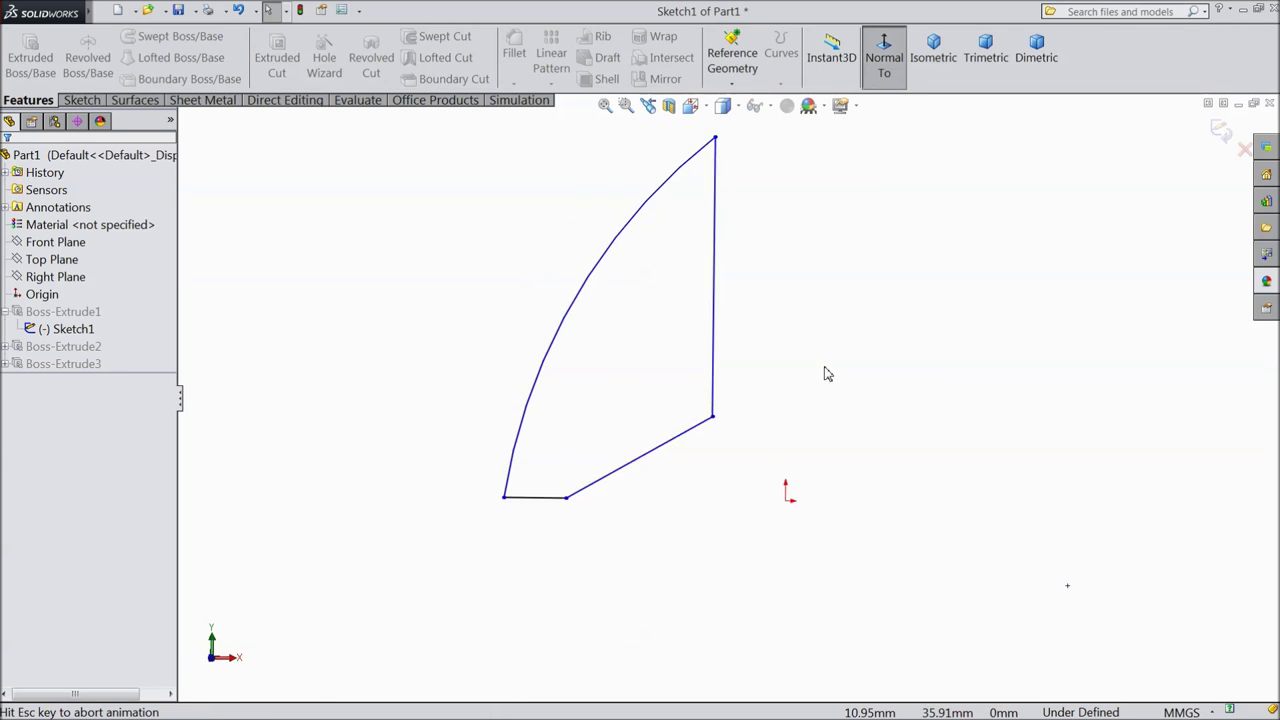
{"action": "scroll", "coordinate": [757, 525], "scroll_direction": "down", "scroll_amount": 2}
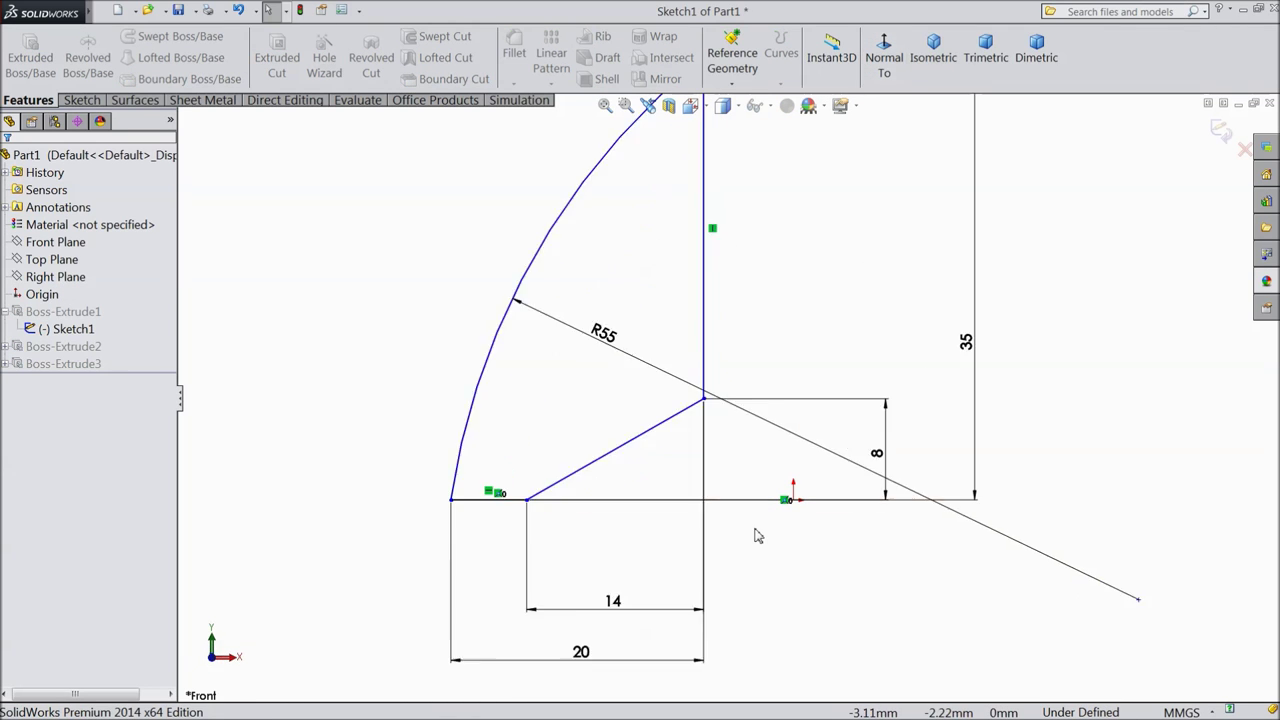
{"action": "left_click", "coordinate": [800, 488]}
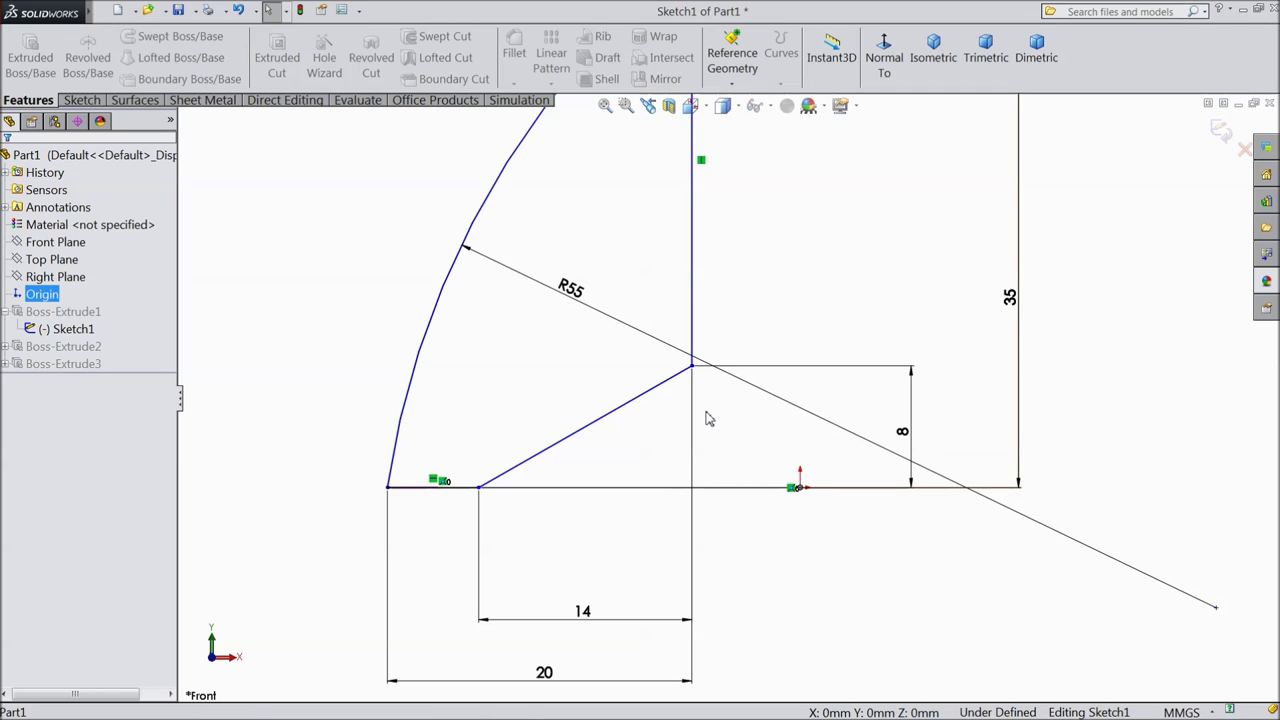
{"action": "left_click", "coordinate": [692, 366], "text": "ctrl"}
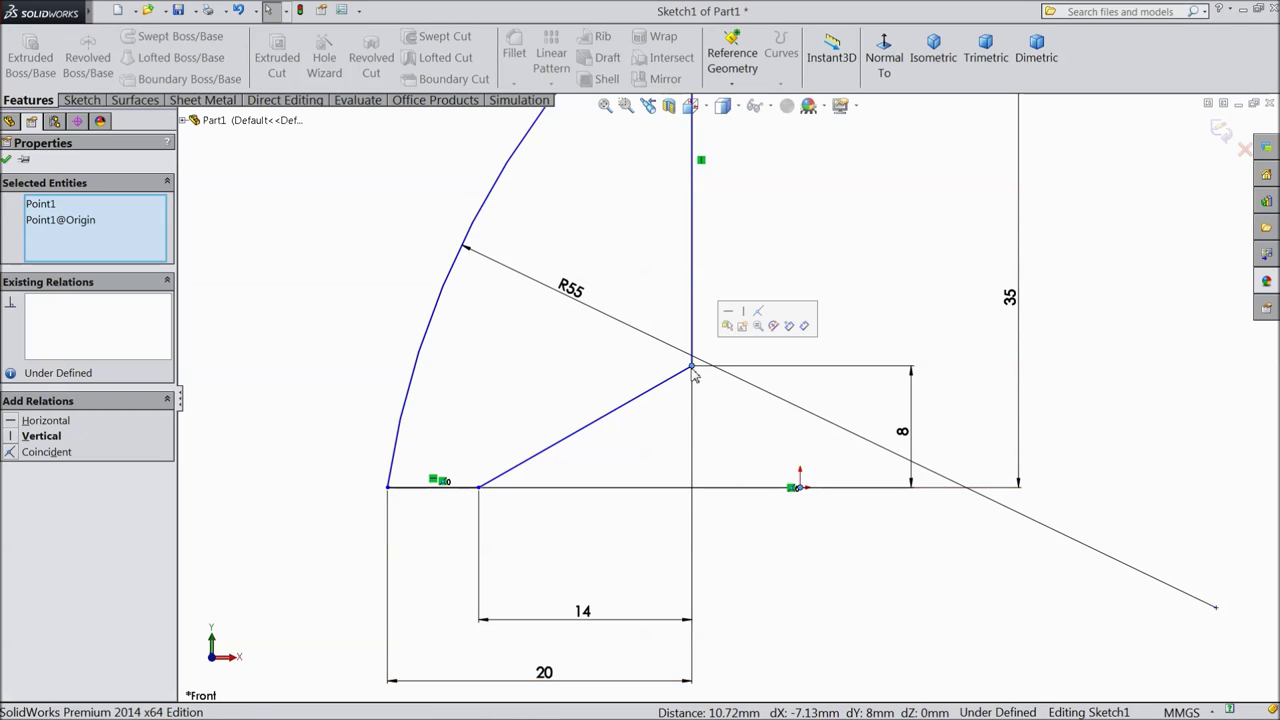
{"action": "left_click", "coordinate": [743, 312]}
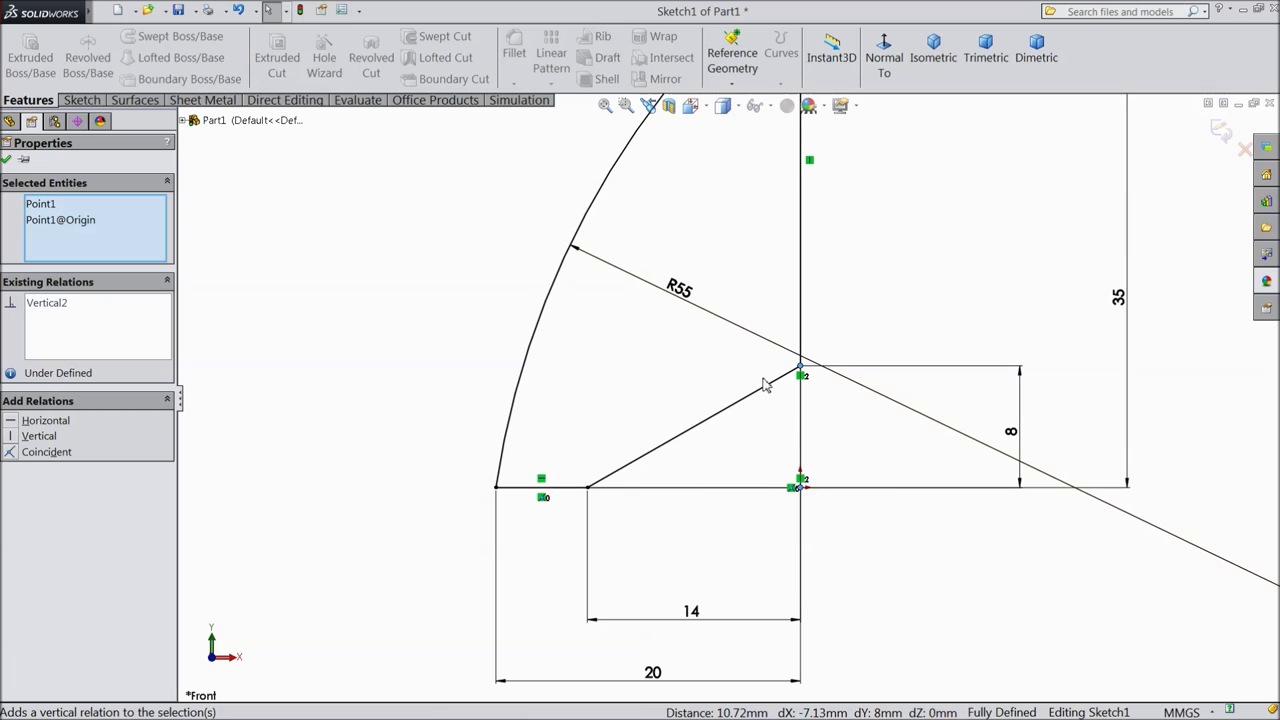
{"action": "left_click", "coordinate": [1220, 131]}
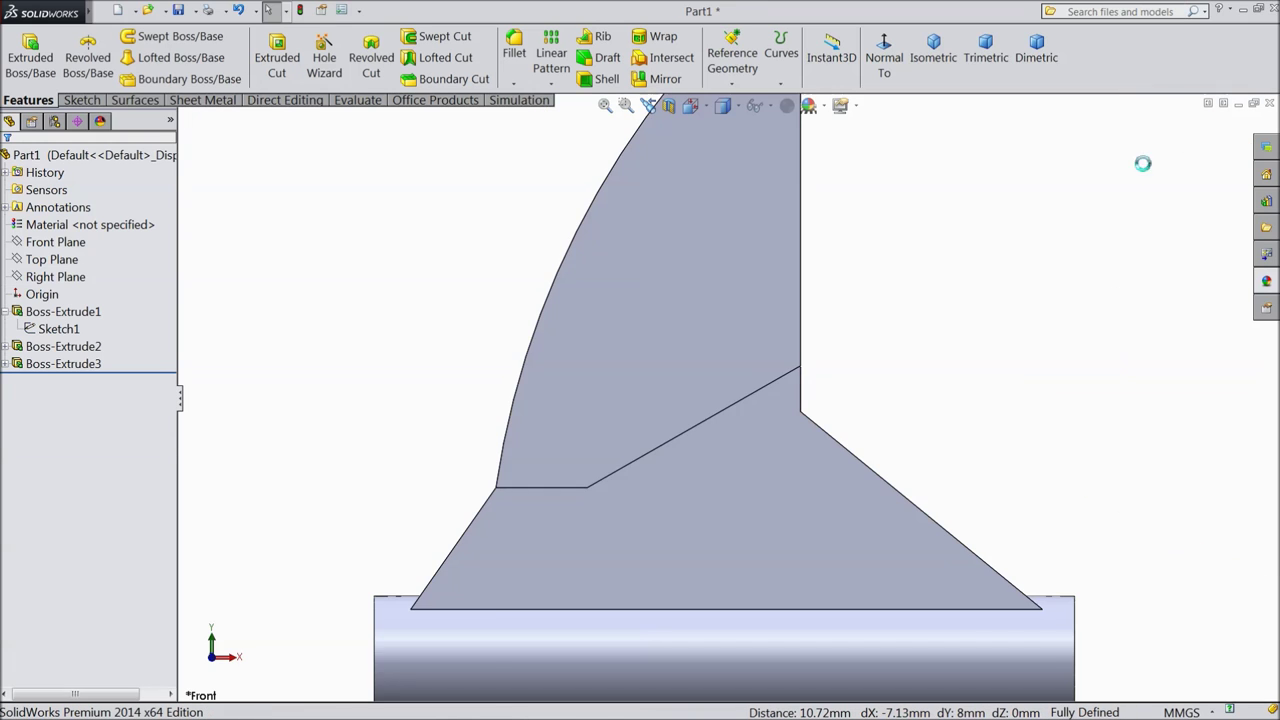
Start a new sketch on the Top Plane and view it face-on
{"action": "middle_click_drag", "start_coordinate": [816, 385], "coordinate": [780, 458]}
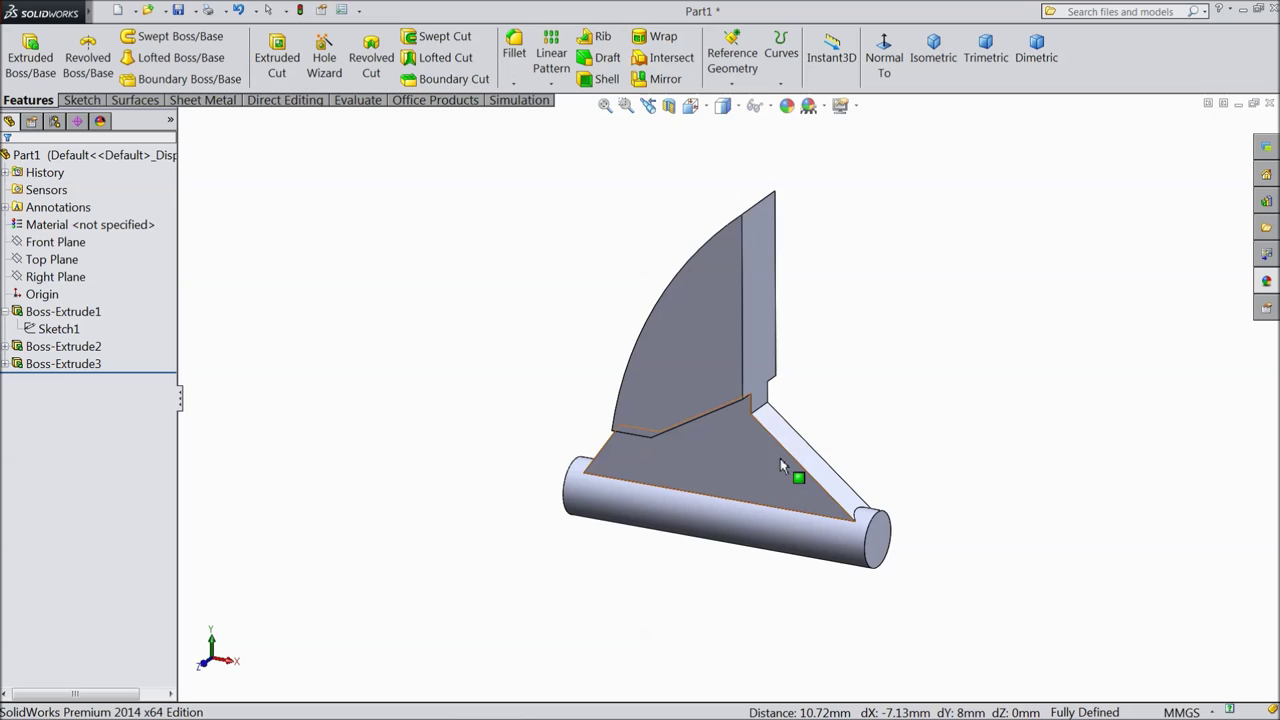
{"action": "scroll", "coordinate": [750, 475], "scroll_direction": "down", "scroll_amount": 3}
{"action": "middle_click_drag", "start_coordinate": [652, 484], "coordinate": [649, 455]}
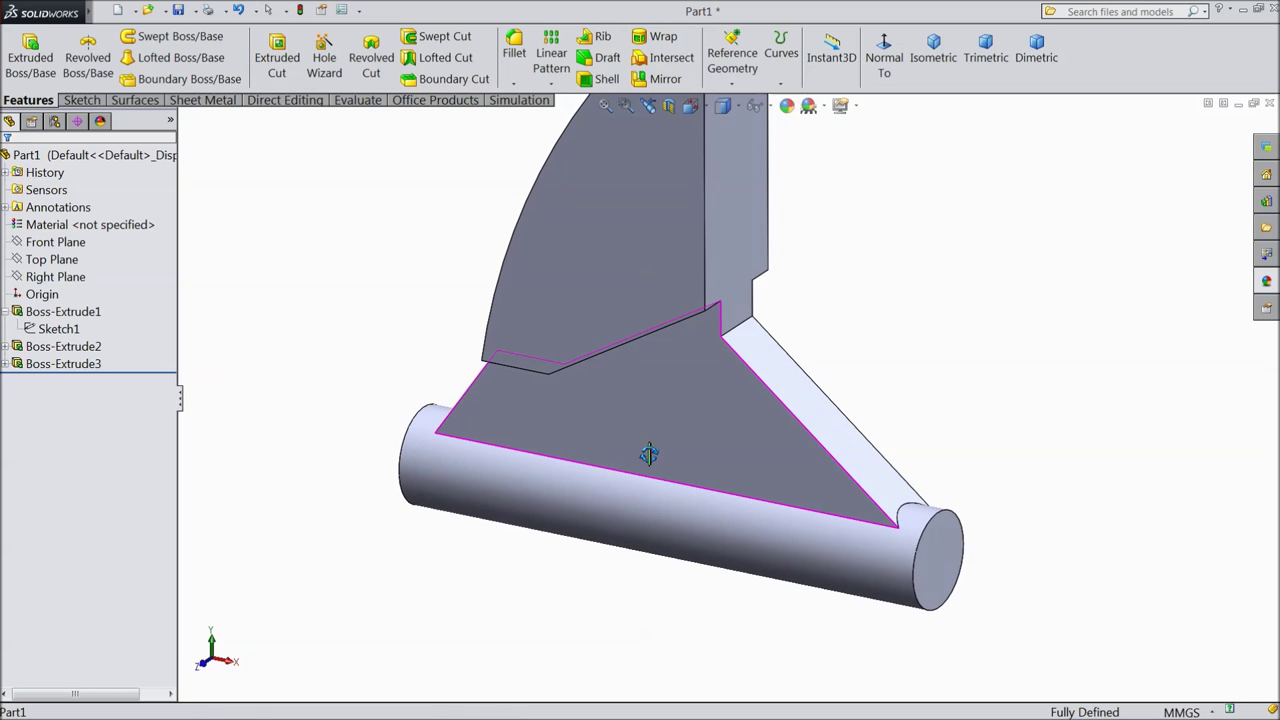
{"action": "left_click", "coordinate": [54, 278]}
{"action": "left_click", "coordinate": [52, 260]}
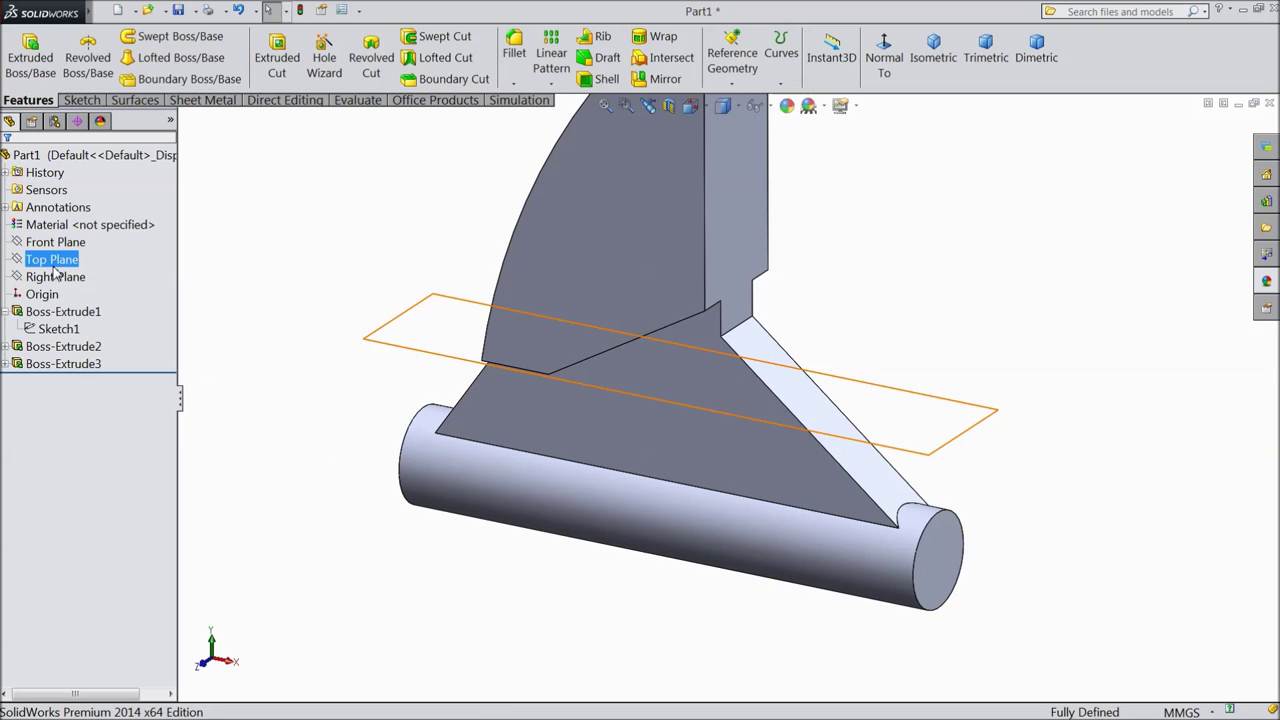
{"action": "left_click", "coordinate": [66, 252]}
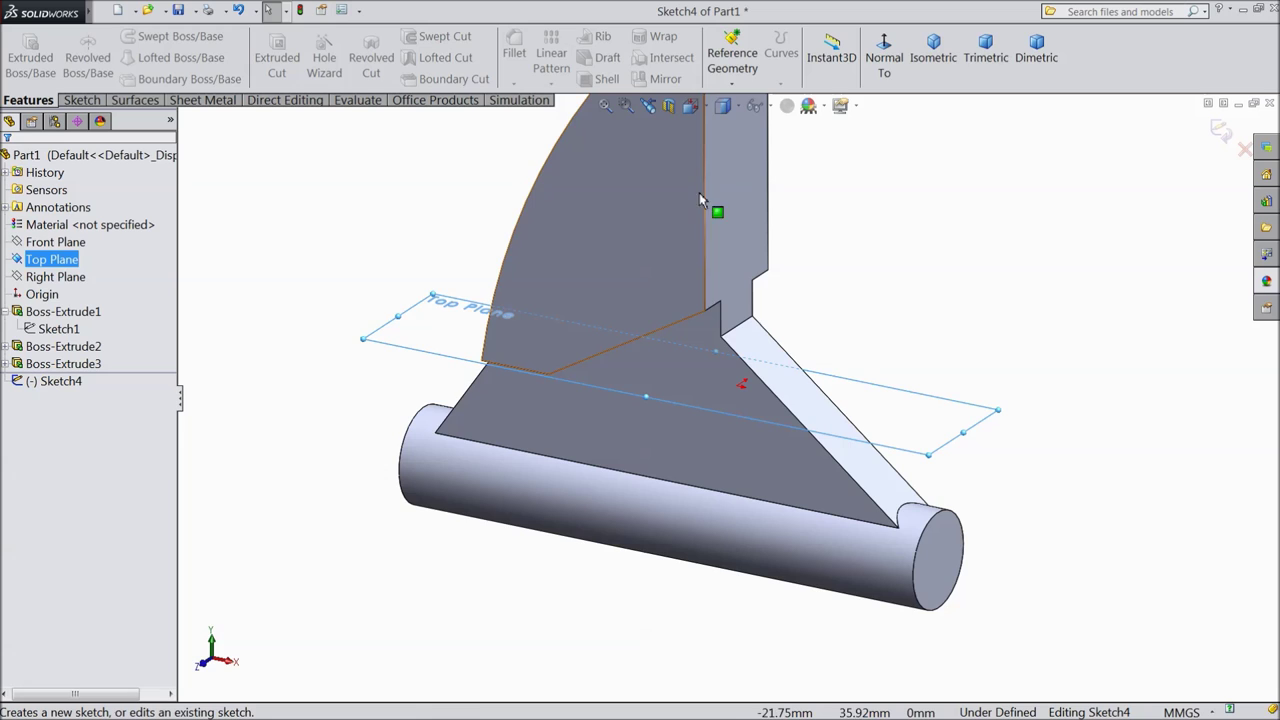
{"action": "left_click", "coordinate": [884, 79]}
{"action": "left_click", "coordinate": [878, 84]}
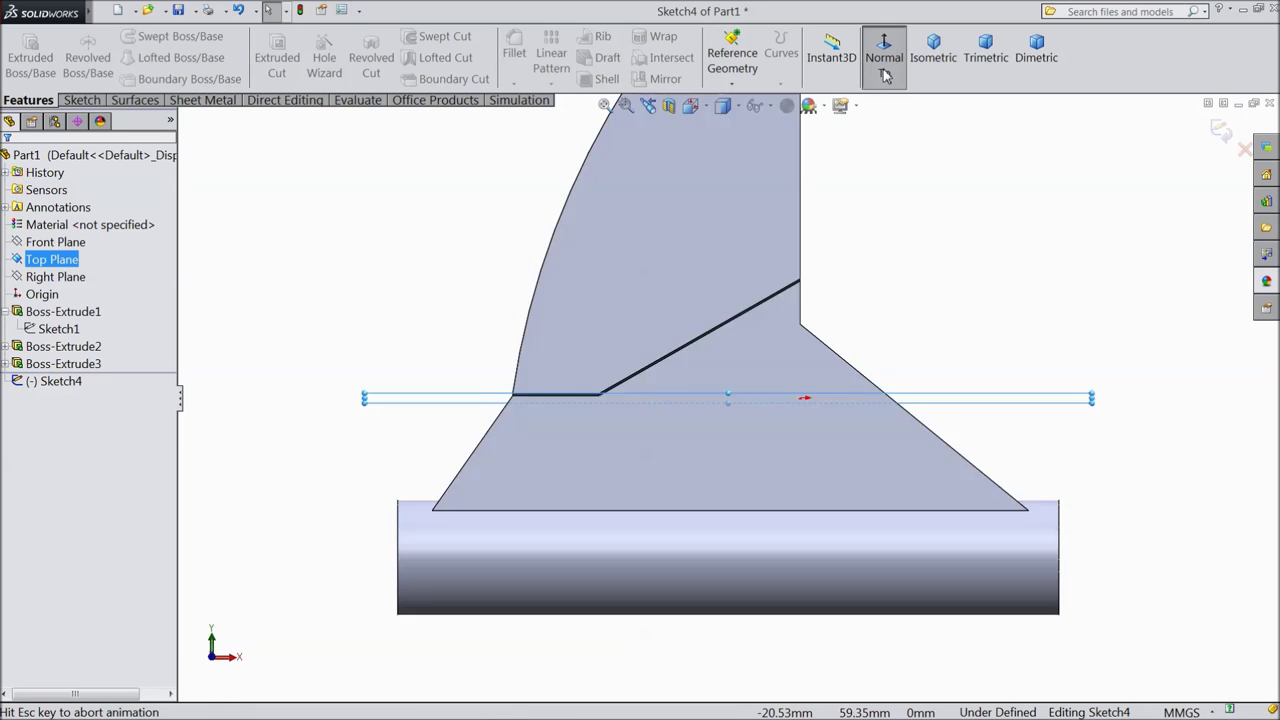
Switch the model's display style to wireframe and dismiss the Dell recovery media notification
{"action": "left_click", "coordinate": [736, 107]}
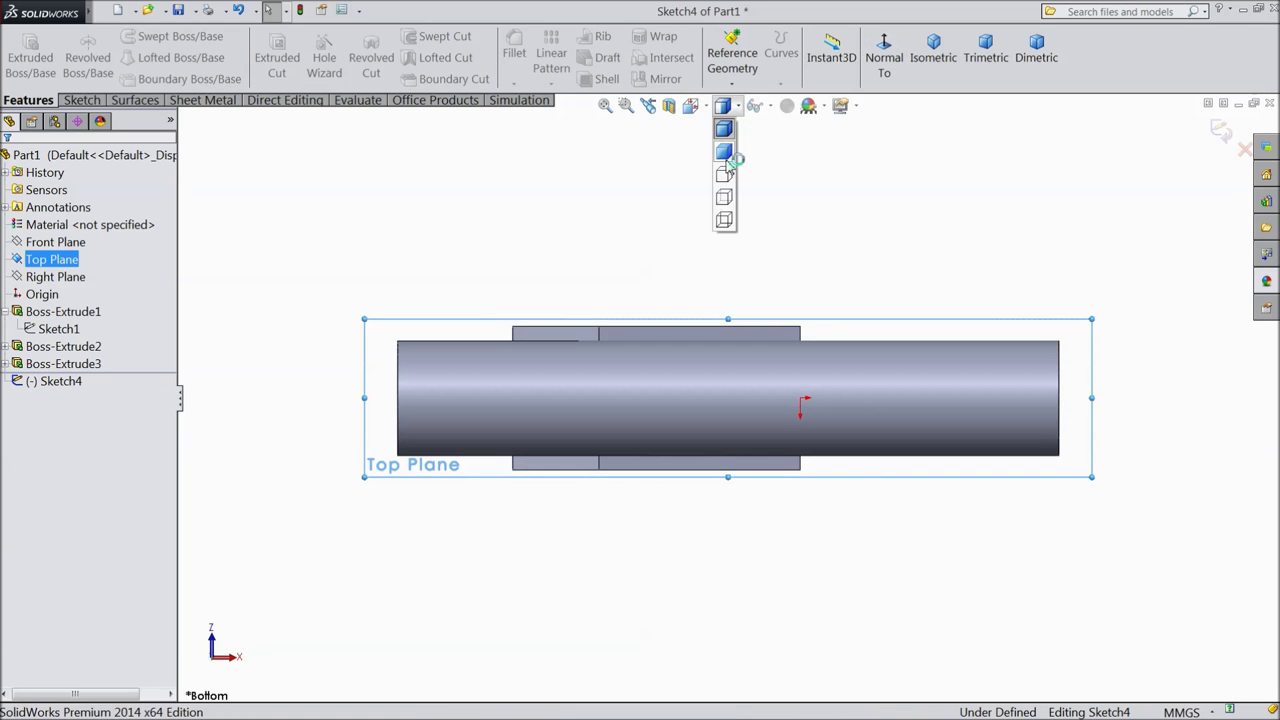
{"action": "left_click", "coordinate": [726, 221]}
{"action": "scroll", "coordinate": [751, 480], "scroll_direction": "down", "scroll_amount": 3}
{"action": "scroll", "coordinate": [631, 451], "scroll_direction": "up", "scroll_amount": 1}
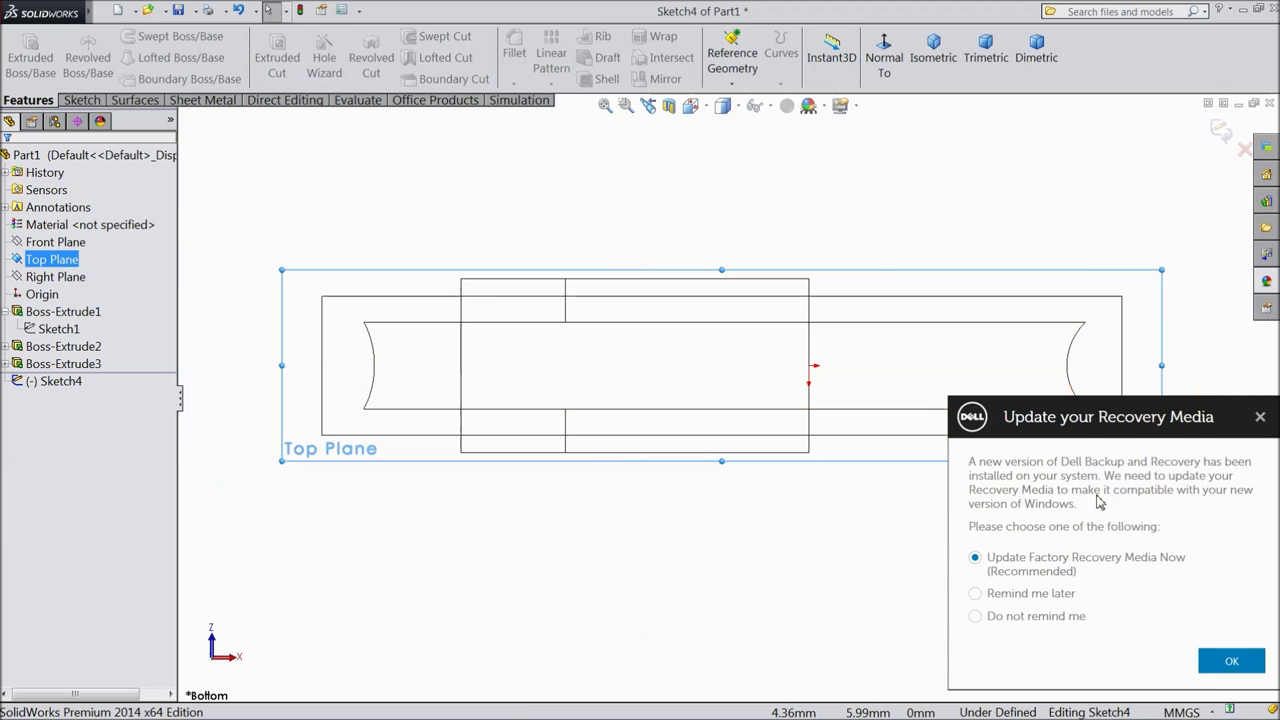
{"action": "left_click", "coordinate": [1261, 420]}
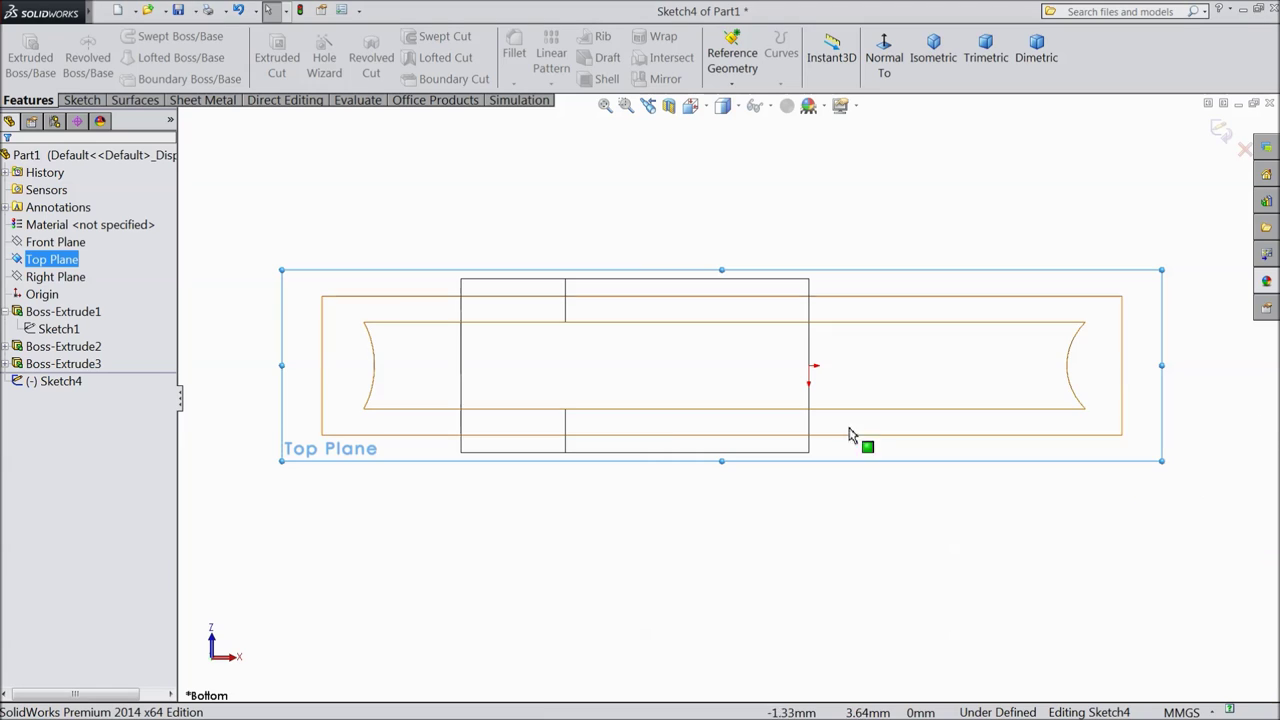
Sketch a sloped construction centerline crossing the left end of the part from above its upper edge to below its lower edge
{"action": "left_click", "coordinate": [80, 100]}
{"action": "left_click", "coordinate": [131, 37]}
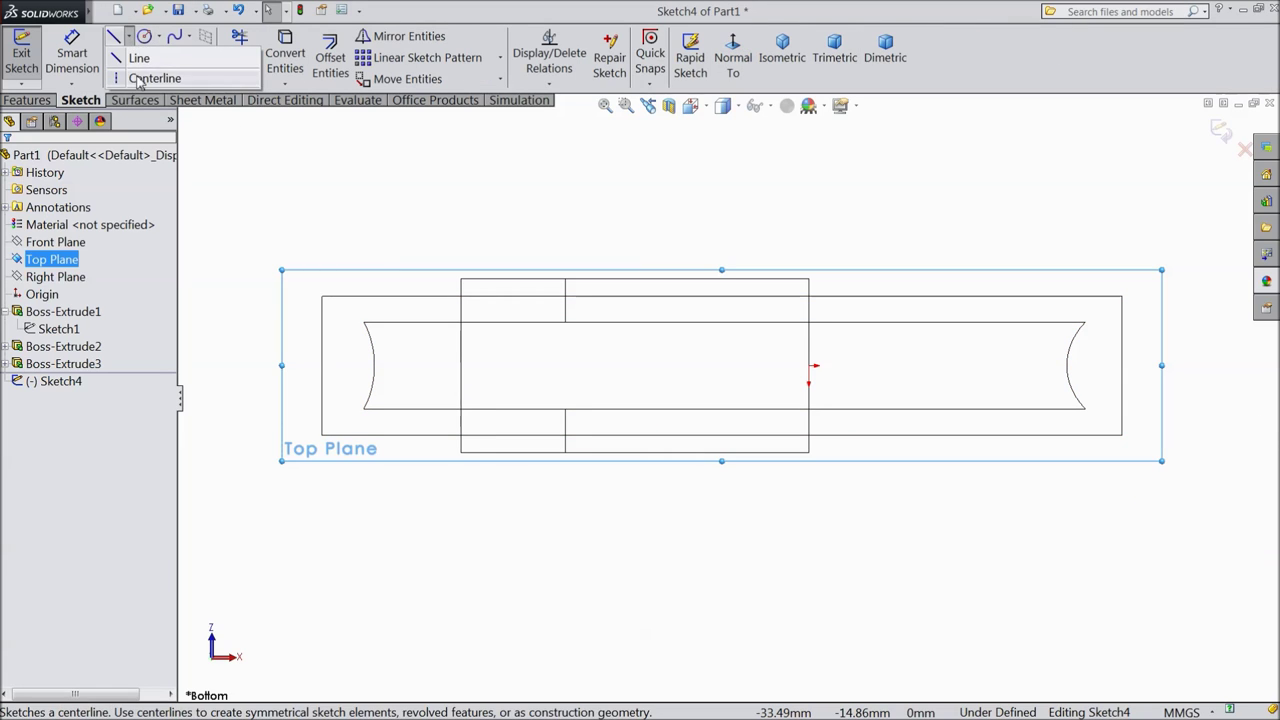
{"action": "left_click", "coordinate": [150, 78]}
{"action": "left_click", "coordinate": [447, 255]}
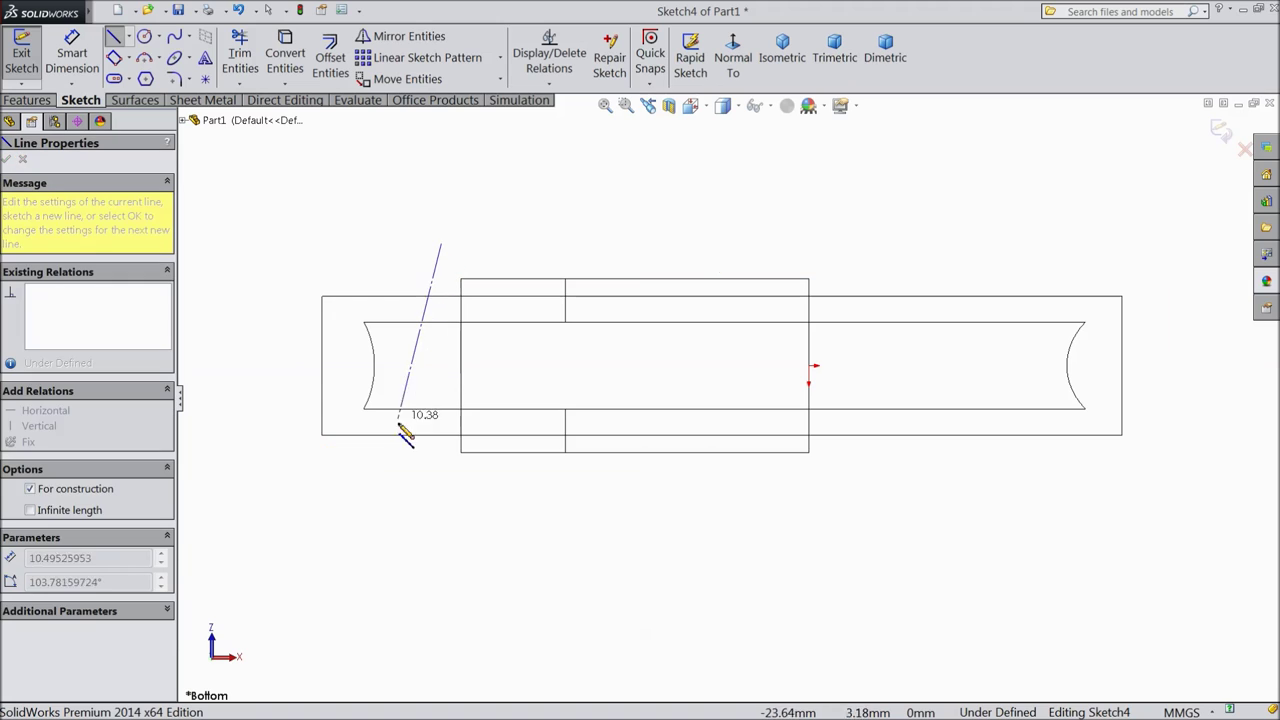
{"action": "left_click", "coordinate": [378, 500]}
{"action": "right_click", "coordinate": [430, 482]}
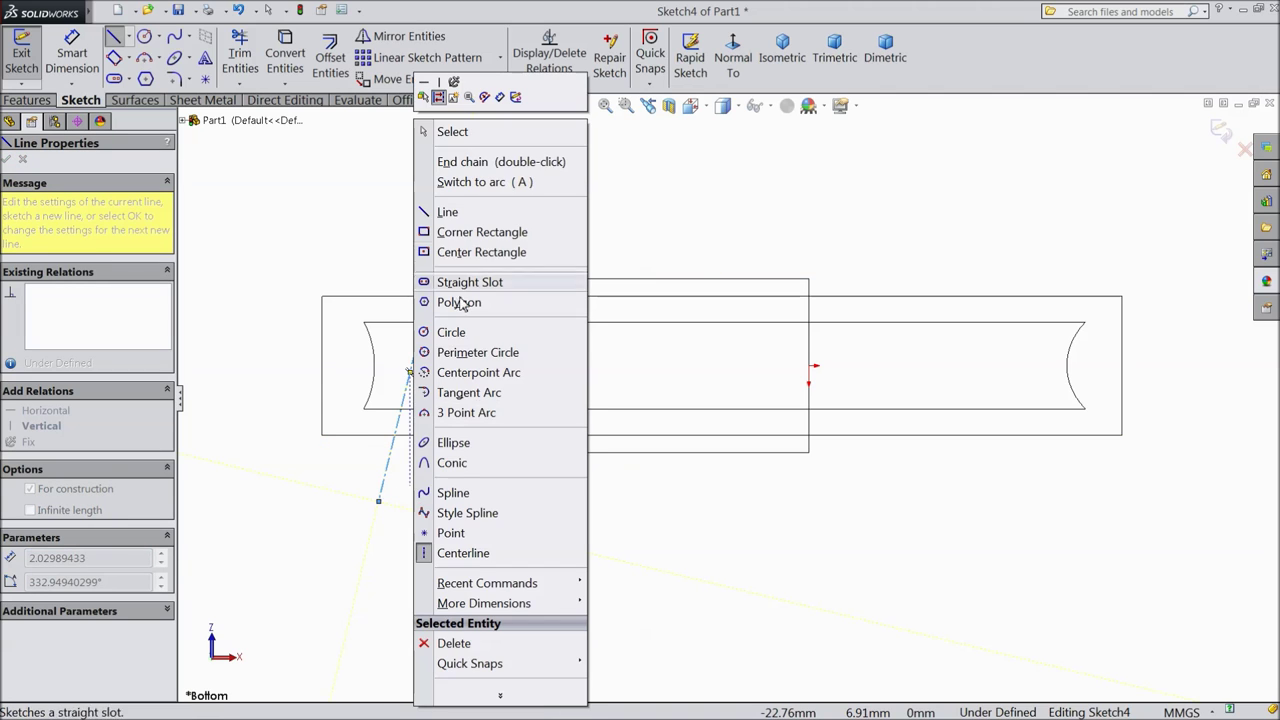
{"action": "left_click", "coordinate": [452, 131]}
Draw a centerline from the sloped centerline's midpoint to the midpoint of the part's left end edge and make it horizontal
{"action": "left_click", "coordinate": [131, 37]}
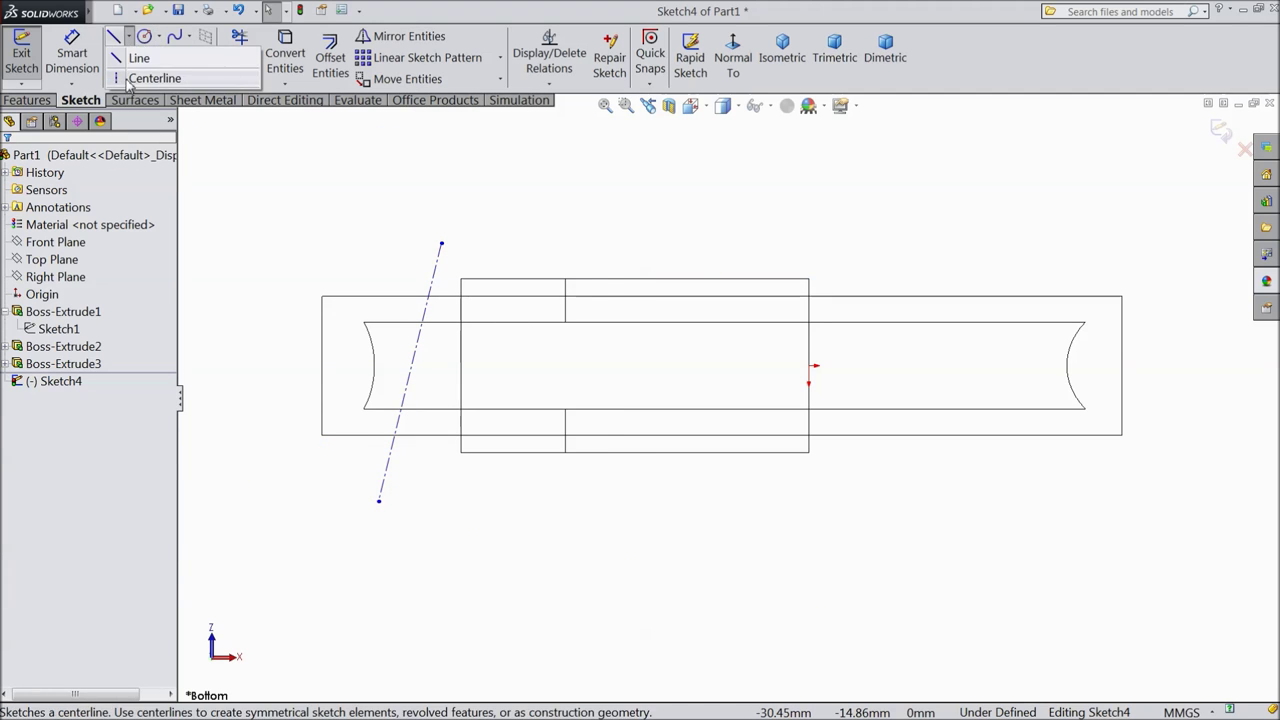
{"action": "left_click", "coordinate": [150, 78]}
{"action": "scroll", "coordinate": [291, 294], "scroll_direction": "down", "scroll_amount": 3}
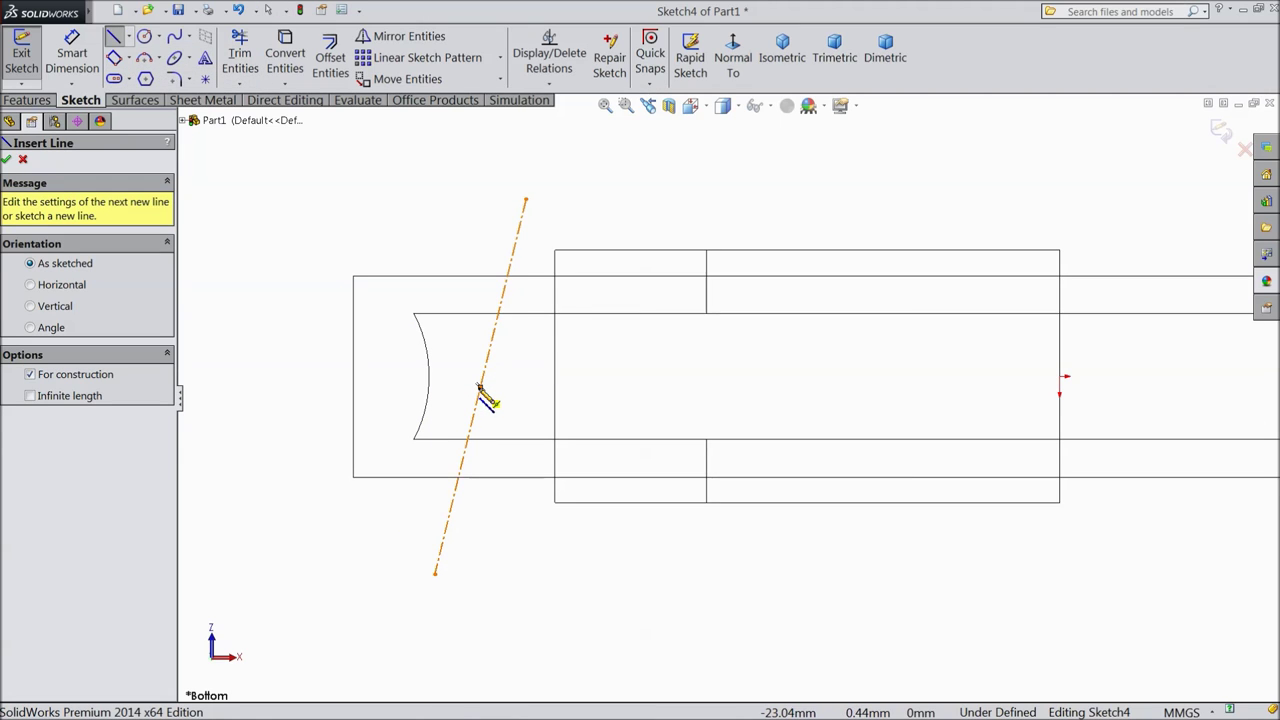
{"action": "left_click", "coordinate": [479, 387]}
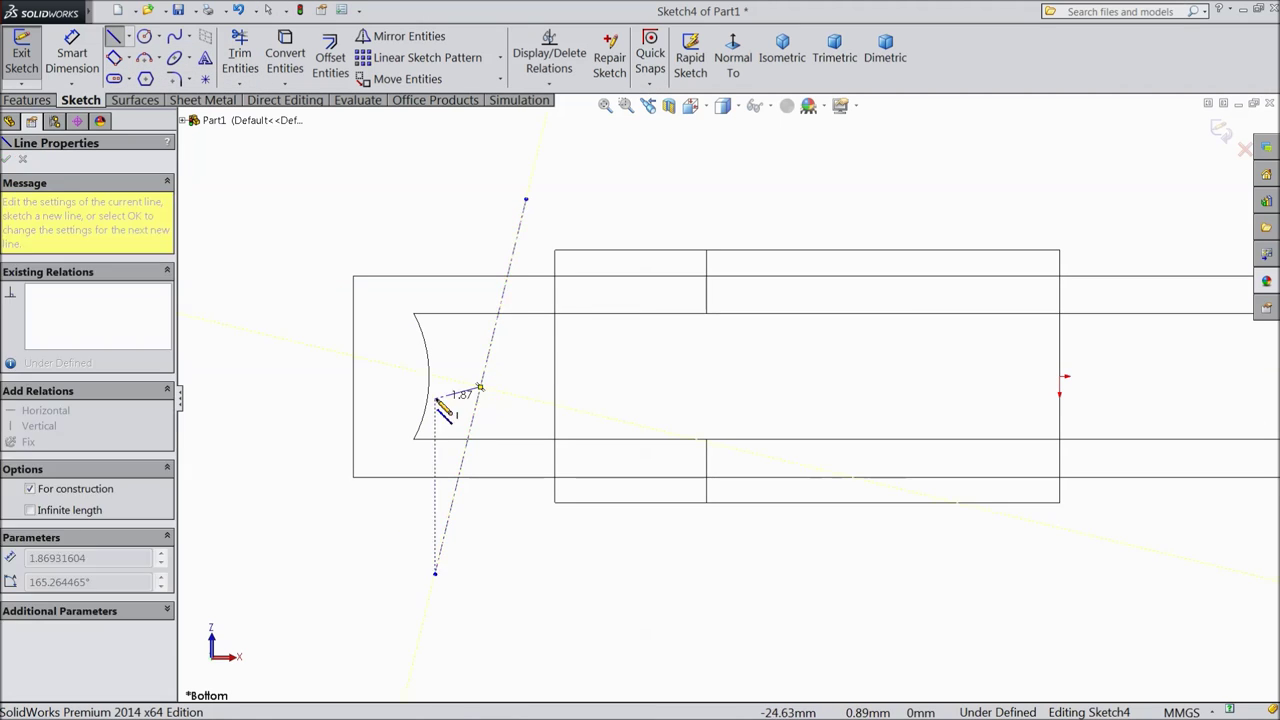
{"action": "left_click", "coordinate": [352, 376]}
{"action": "right_click", "coordinate": [300, 318]}
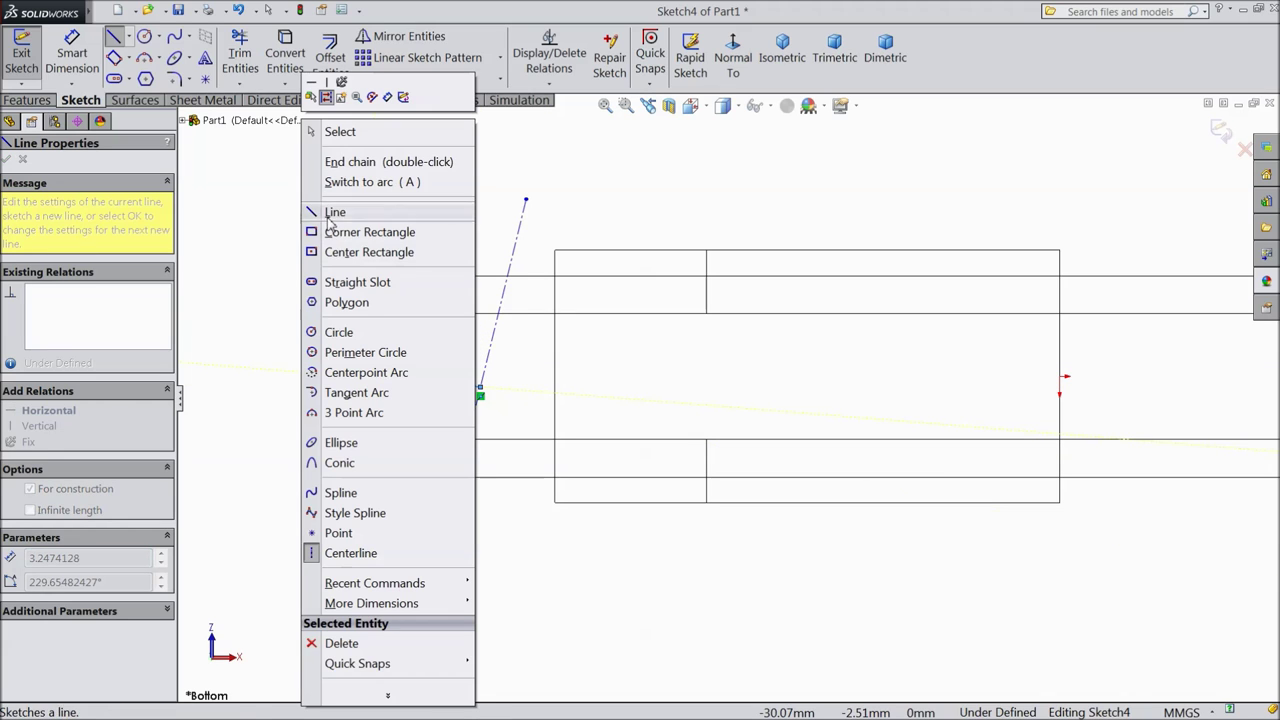
{"action": "left_click", "coordinate": [350, 140]}
{"action": "left_click", "coordinate": [460, 385]}
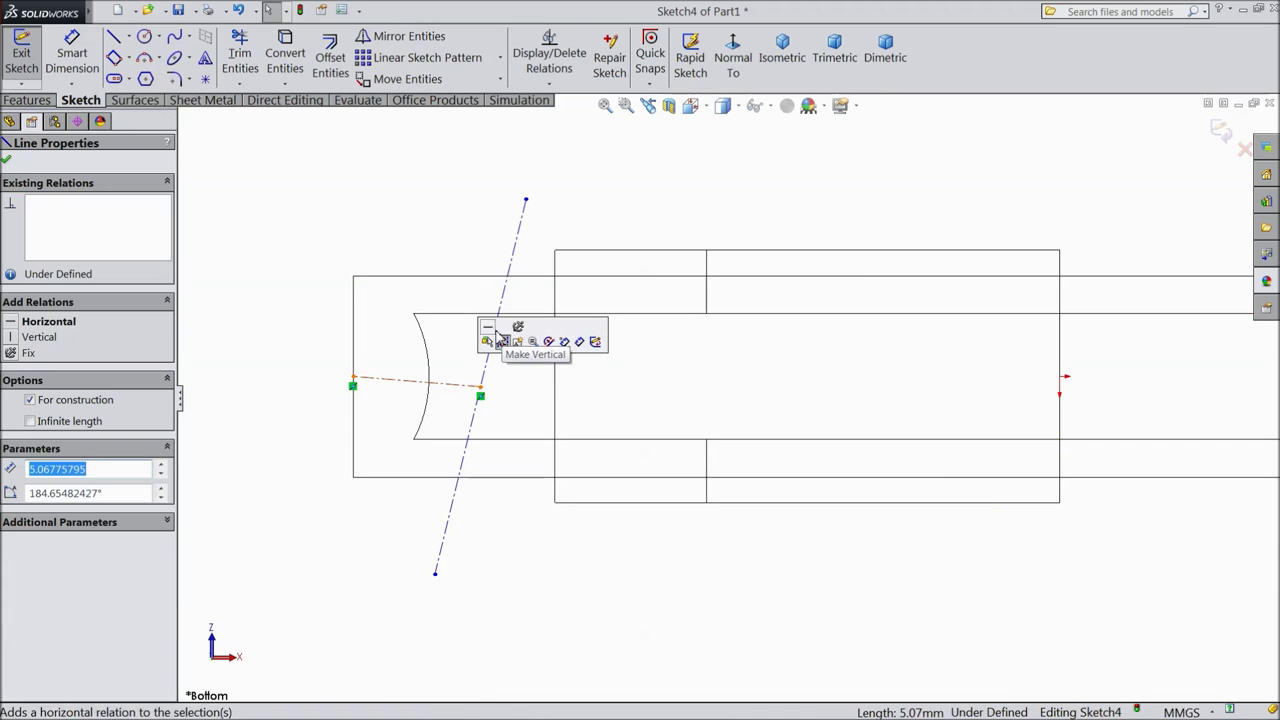
{"action": "left_click", "coordinate": [492, 336]}
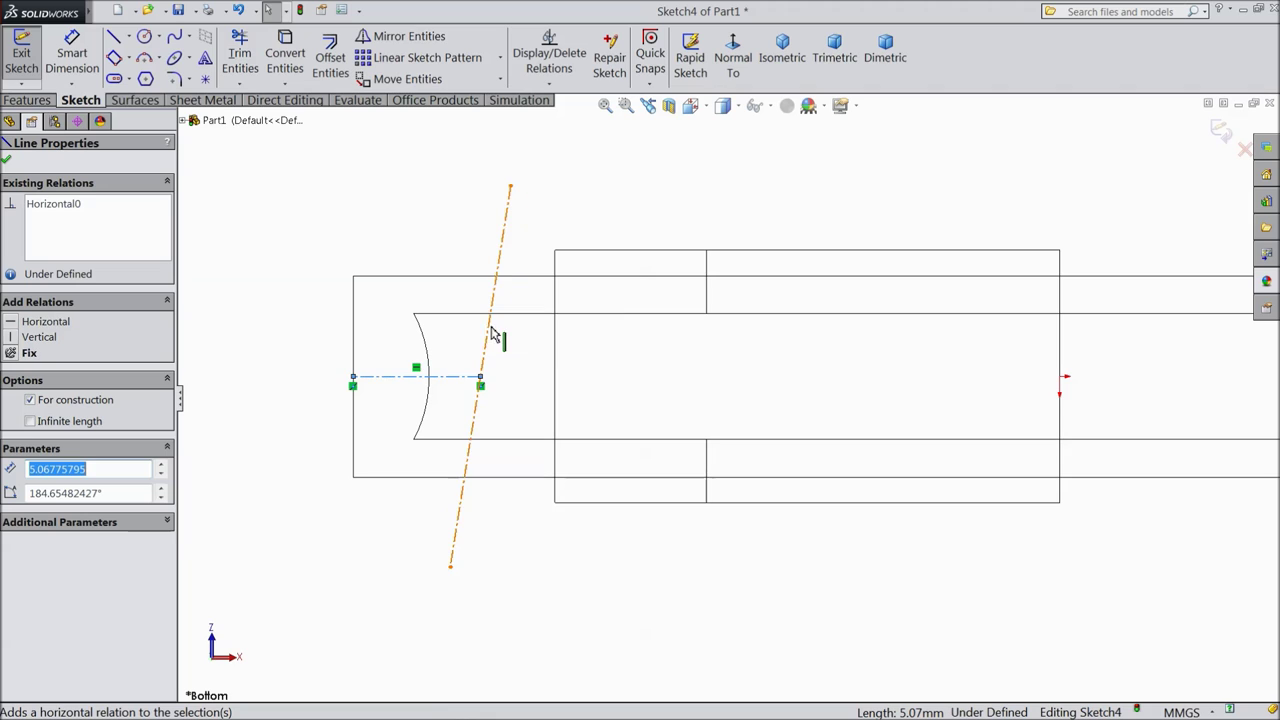
Dimension the horizontal centerline's length as 5 mm
{"action": "left_click", "coordinate": [84, 74]}
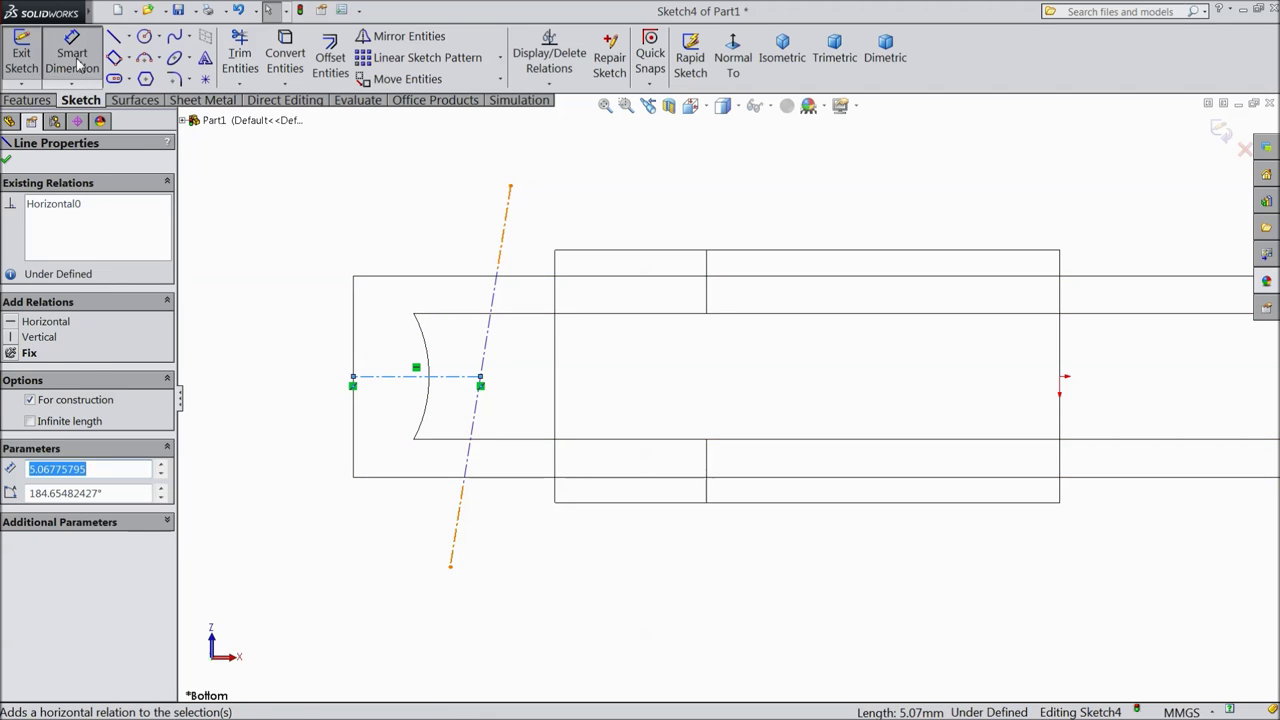
{"action": "left_click", "coordinate": [405, 386]}
{"action": "left_click", "coordinate": [414, 229]}
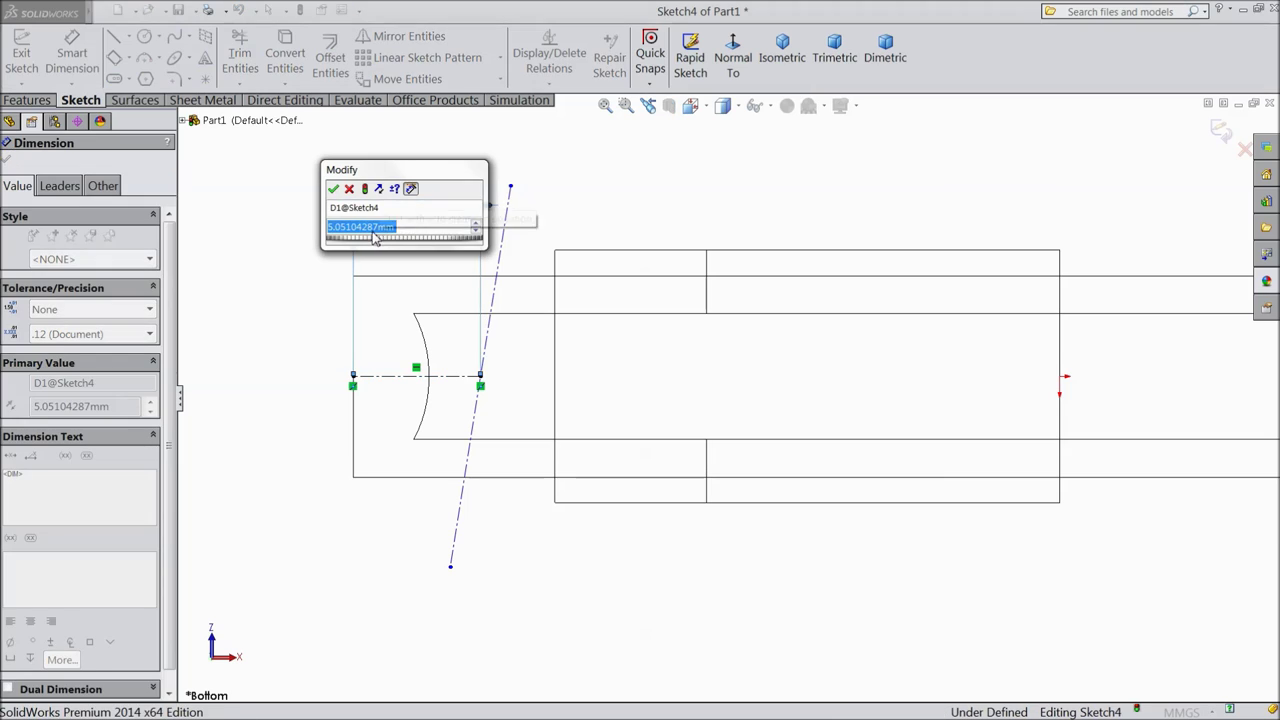
{"action": "type", "text": "5"}
{"action": "left_click", "coordinate": [334, 190]}
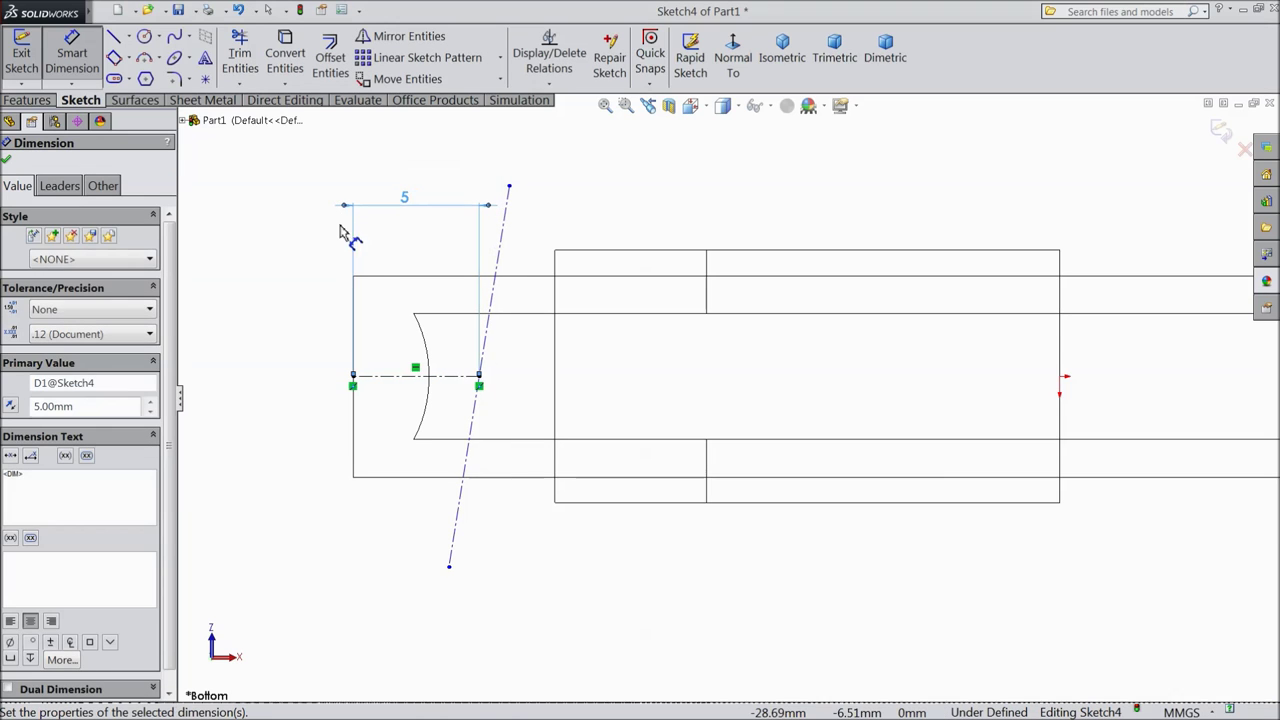
Dimension the angle between the sloped and horizontal centerlines as 95 degrees
{"action": "left_click", "coordinate": [485, 350]}
{"action": "left_click", "coordinate": [470, 376]}
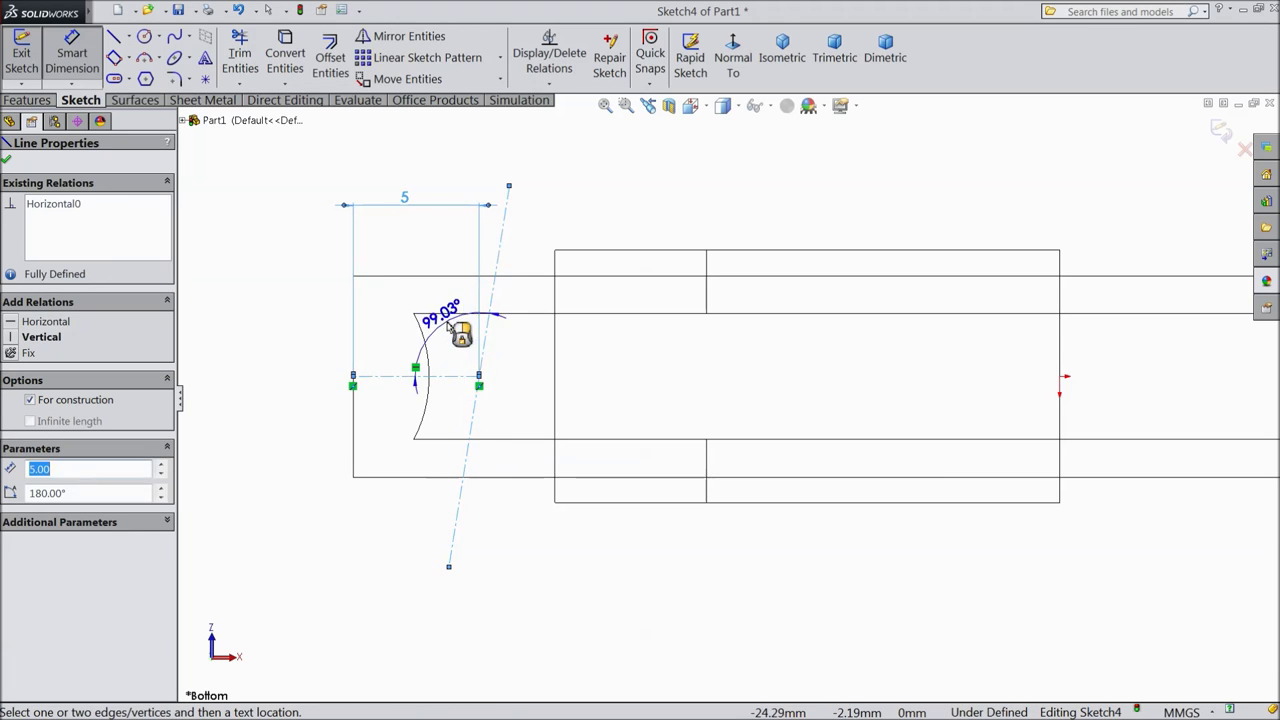
{"action": "left_click", "coordinate": [321, 191]}
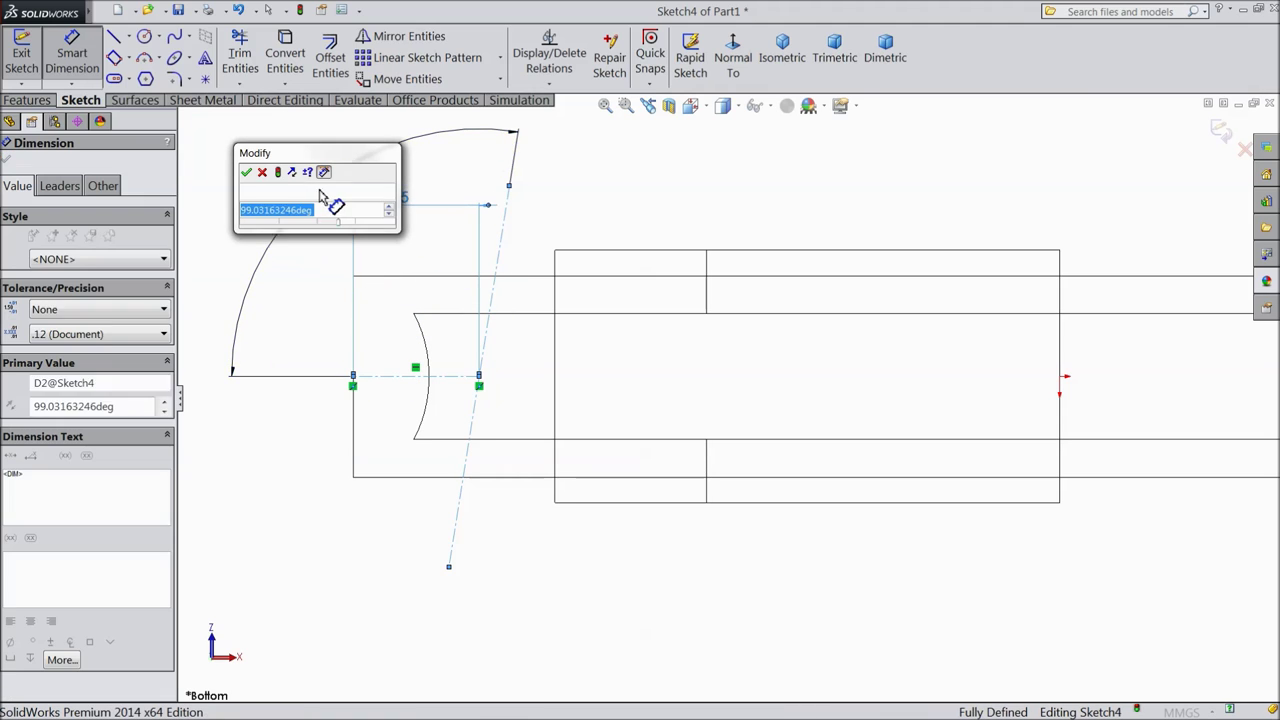
{"action": "type", "text": "95"}
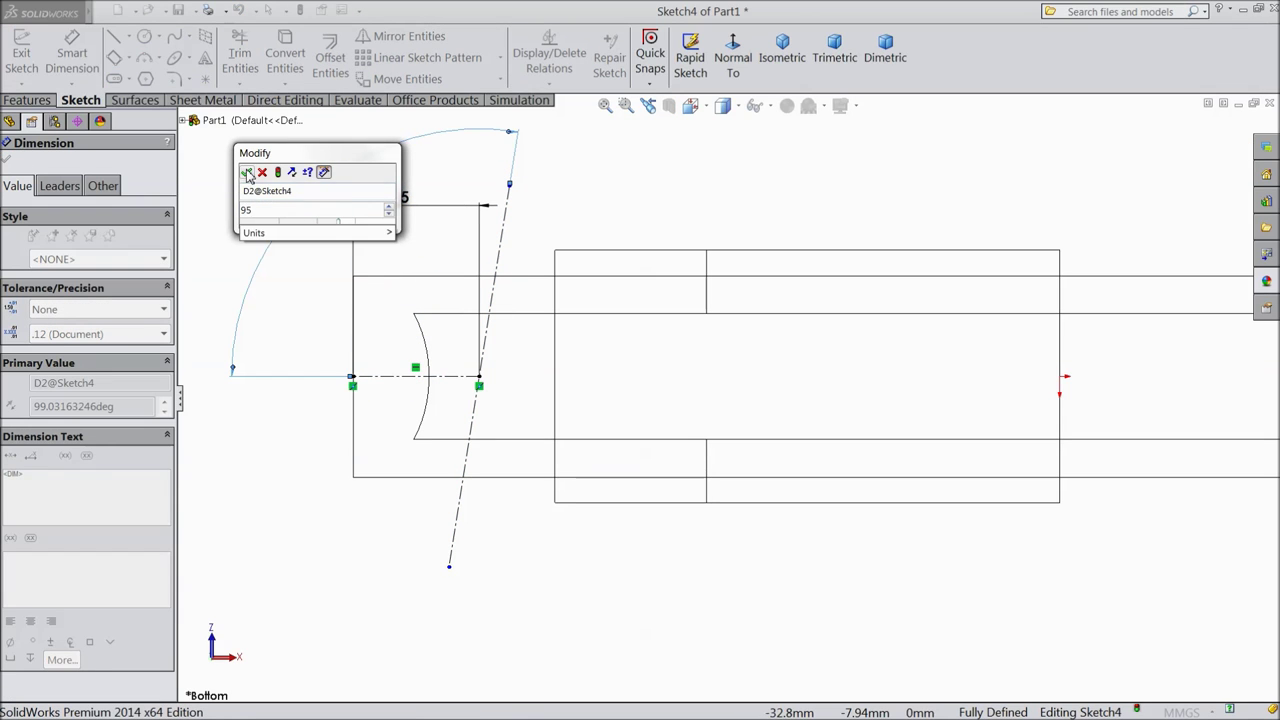
{"action": "left_click", "coordinate": [247, 173]}
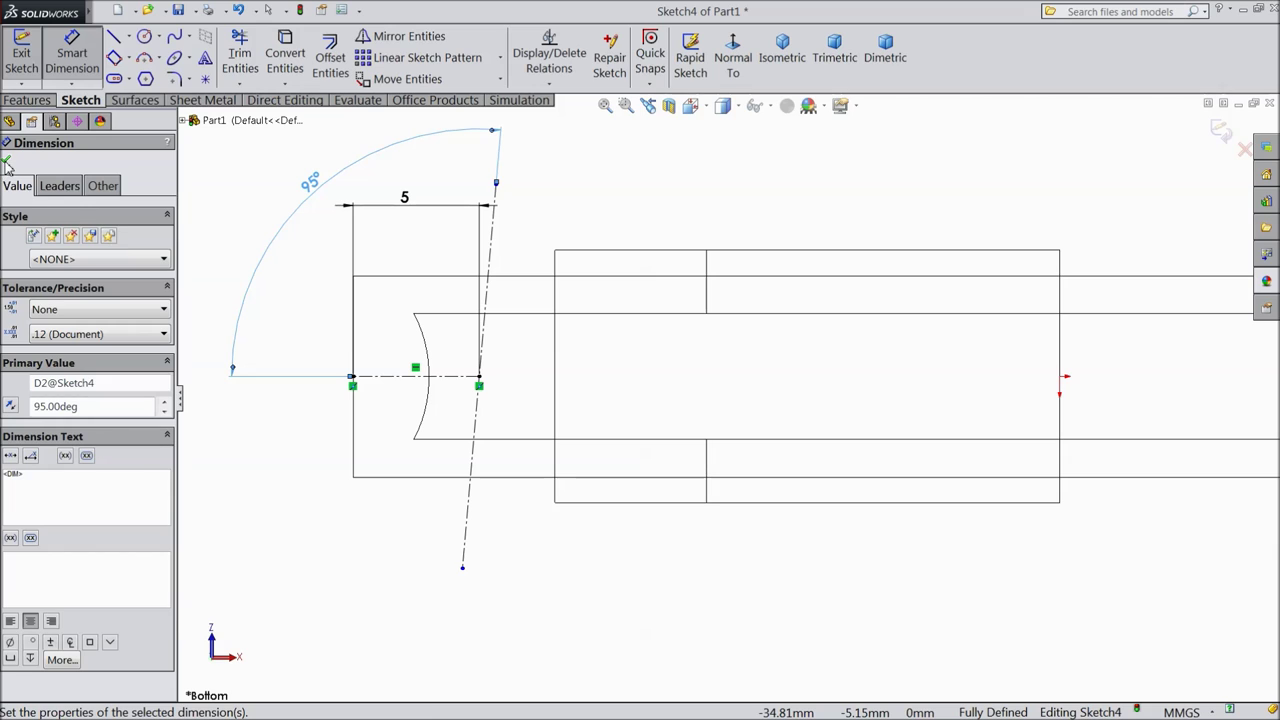
{"action": "left_click", "coordinate": [7, 163]}
Sketch a closed four-sided profile against the left side of the sloped centerline, about 2.4 mm wide with a right side about 10.5 mm long
{"action": "left_click", "coordinate": [113, 40]}
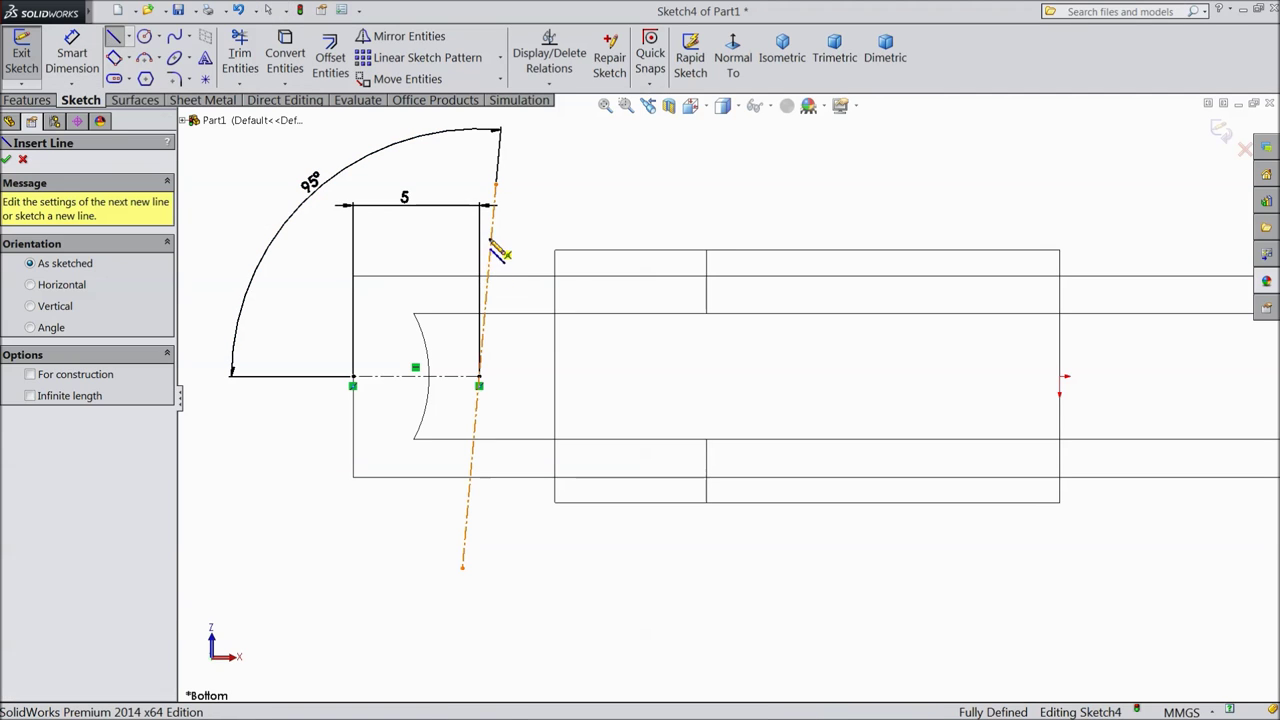
{"action": "left_click", "coordinate": [490, 246]}
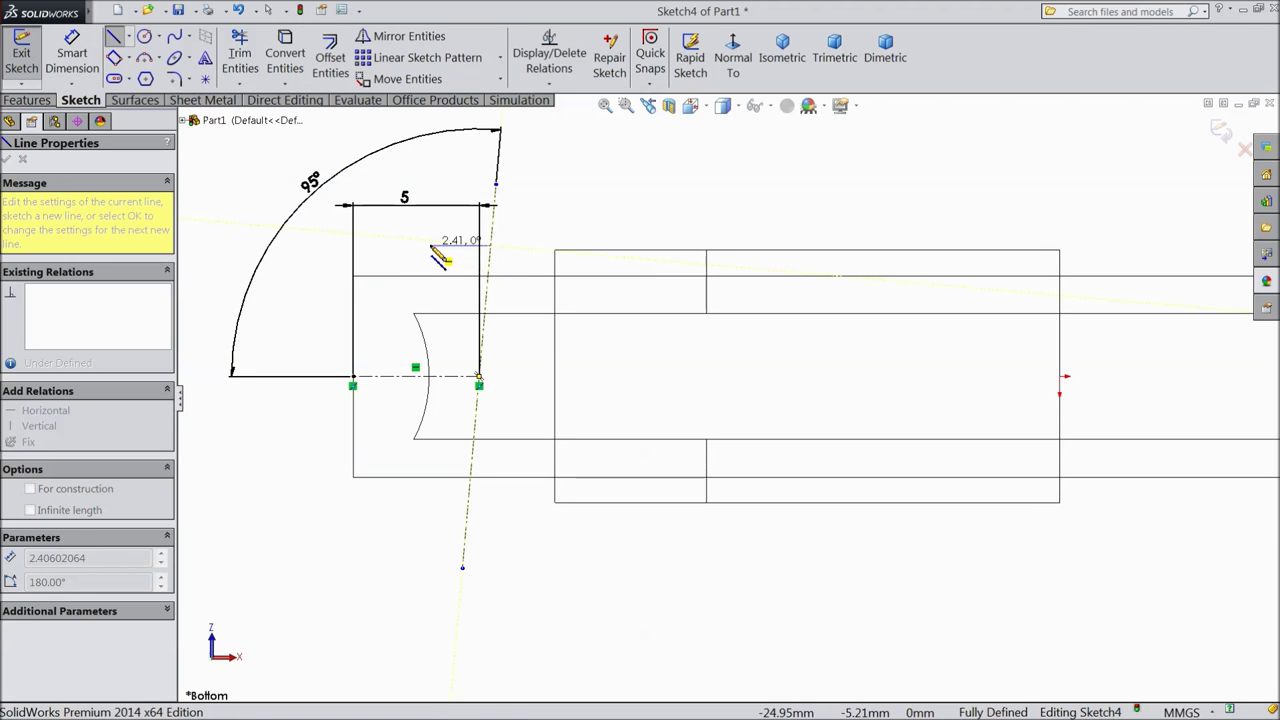
{"action": "left_click", "coordinate": [430, 245]}
{"action": "left_click", "coordinate": [397, 503]}
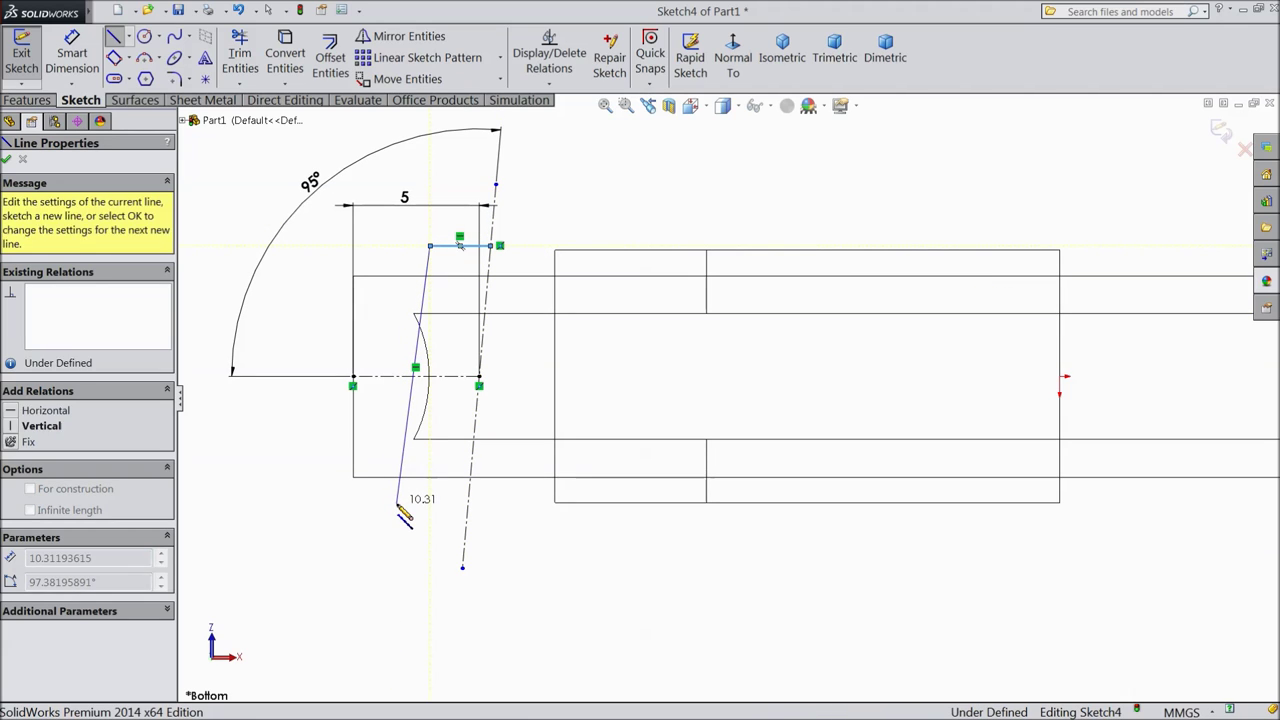
{"action": "left_click", "coordinate": [467, 509]}
{"action": "left_click", "coordinate": [491, 246]}
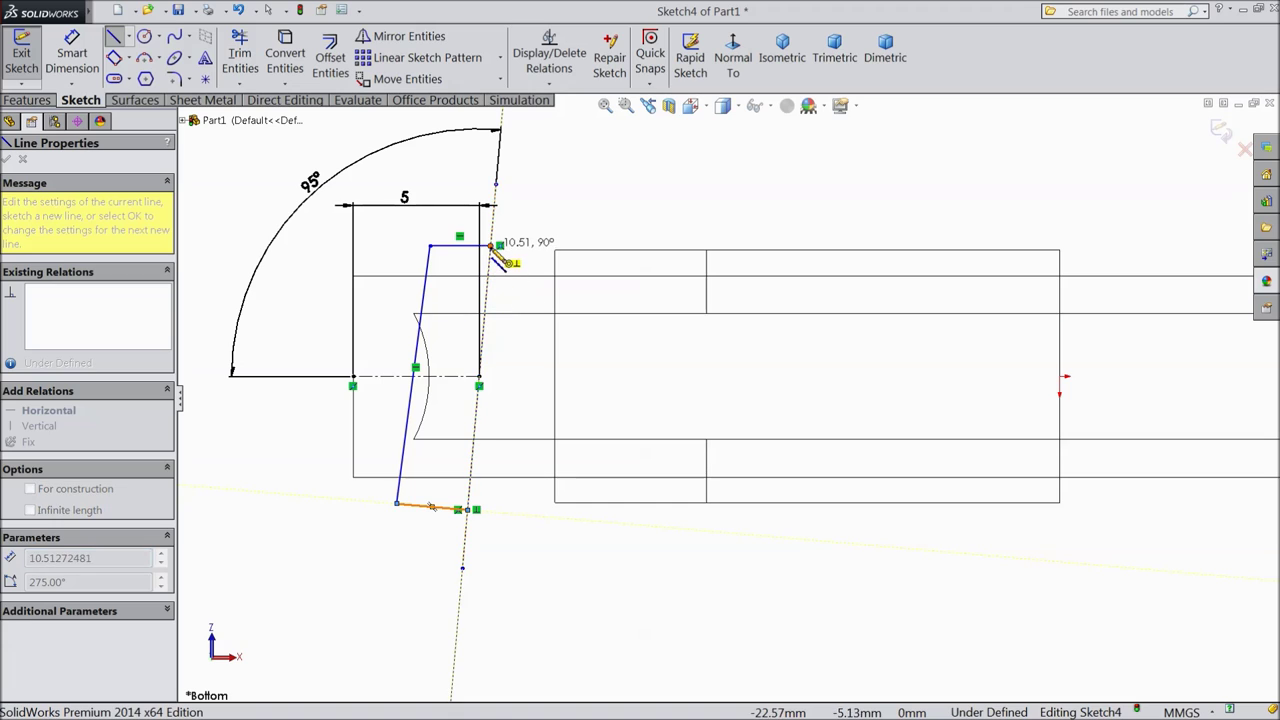
{"action": "right_click", "coordinate": [535, 258]}
{"action": "left_click", "coordinate": [560, 143]}
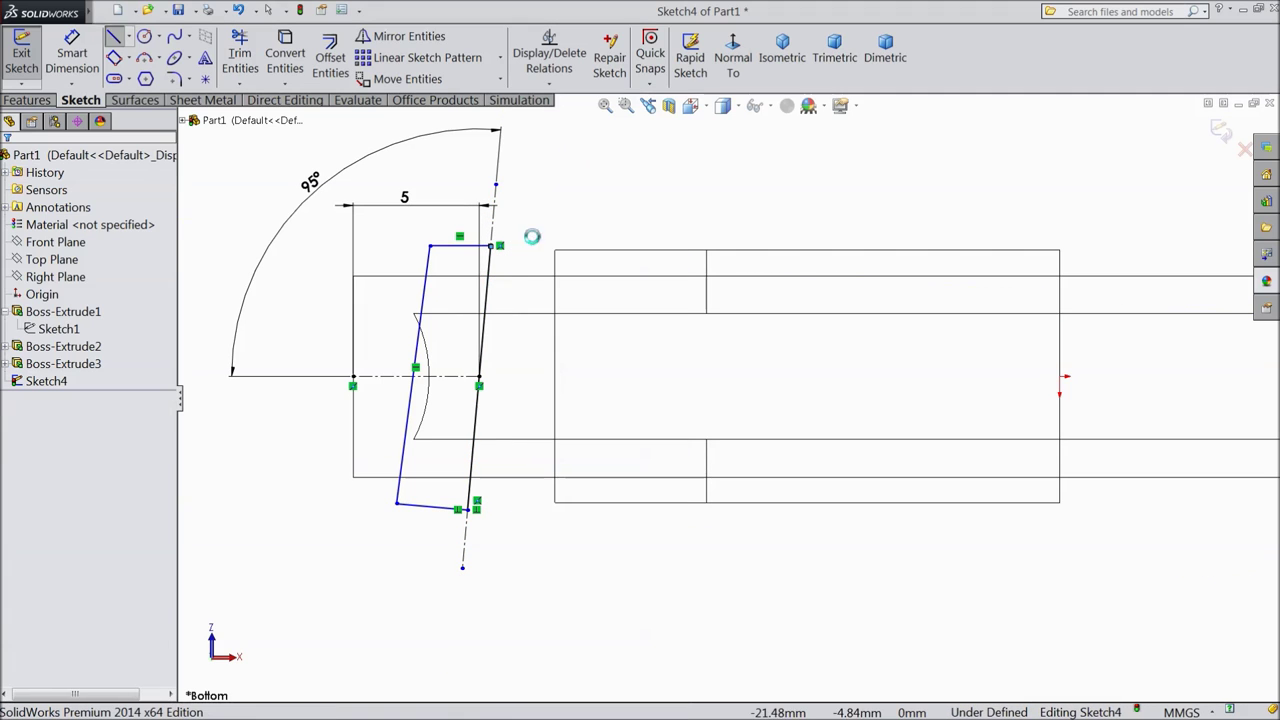
Make the profile's upper edge parallel to the horizontal centerline and its two long sides parallel to each other
{"action": "left_click", "coordinate": [451, 258]}
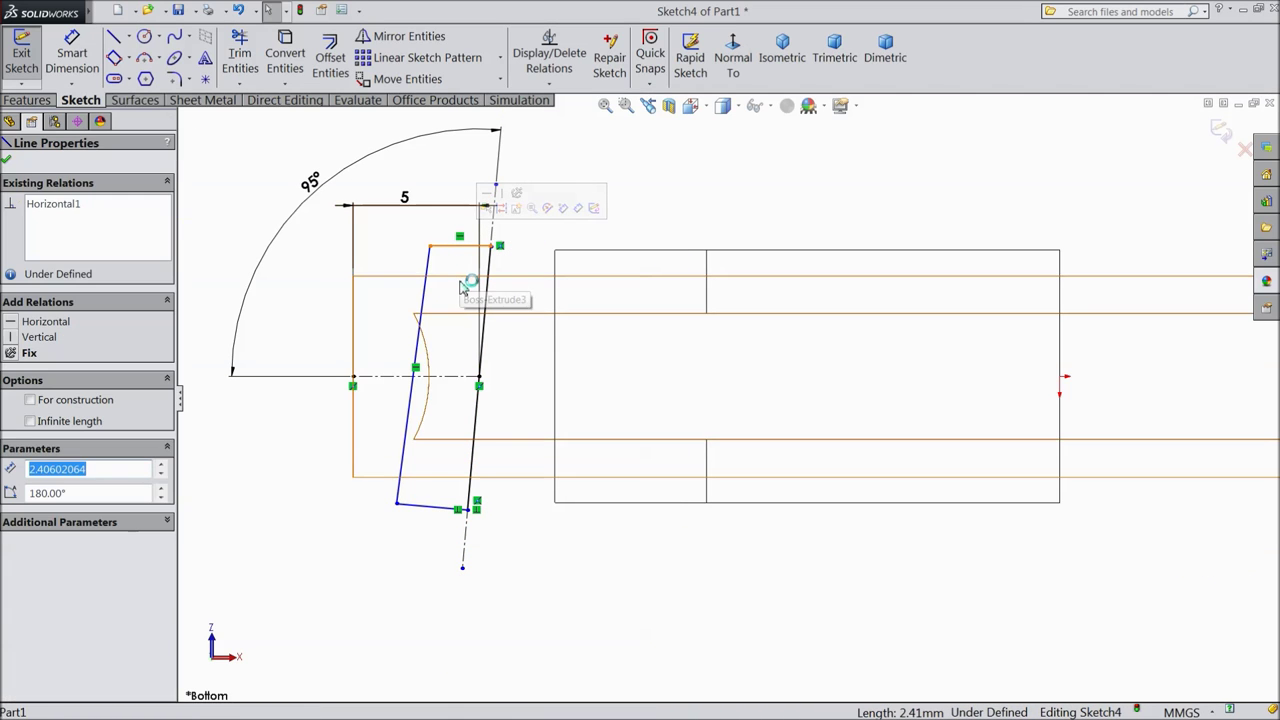
{"action": "left_click", "coordinate": [455, 376], "text": "ctrl"}
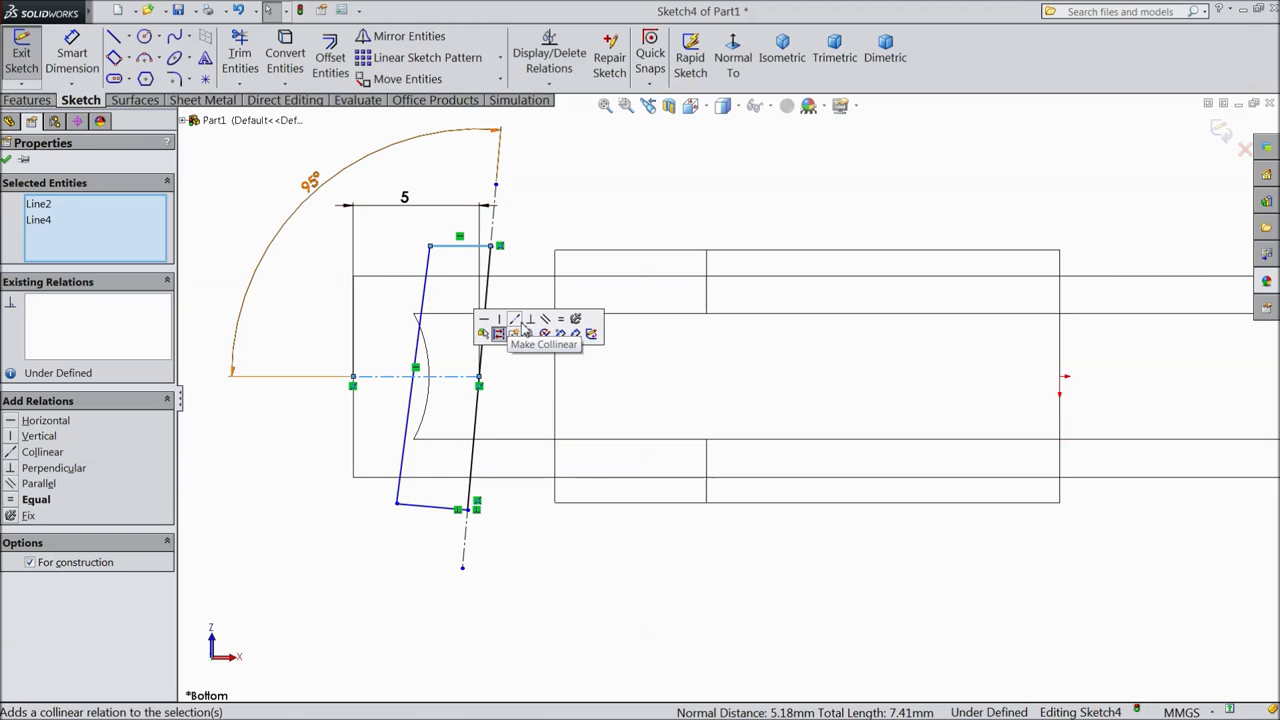
{"action": "left_click", "coordinate": [545, 319]}
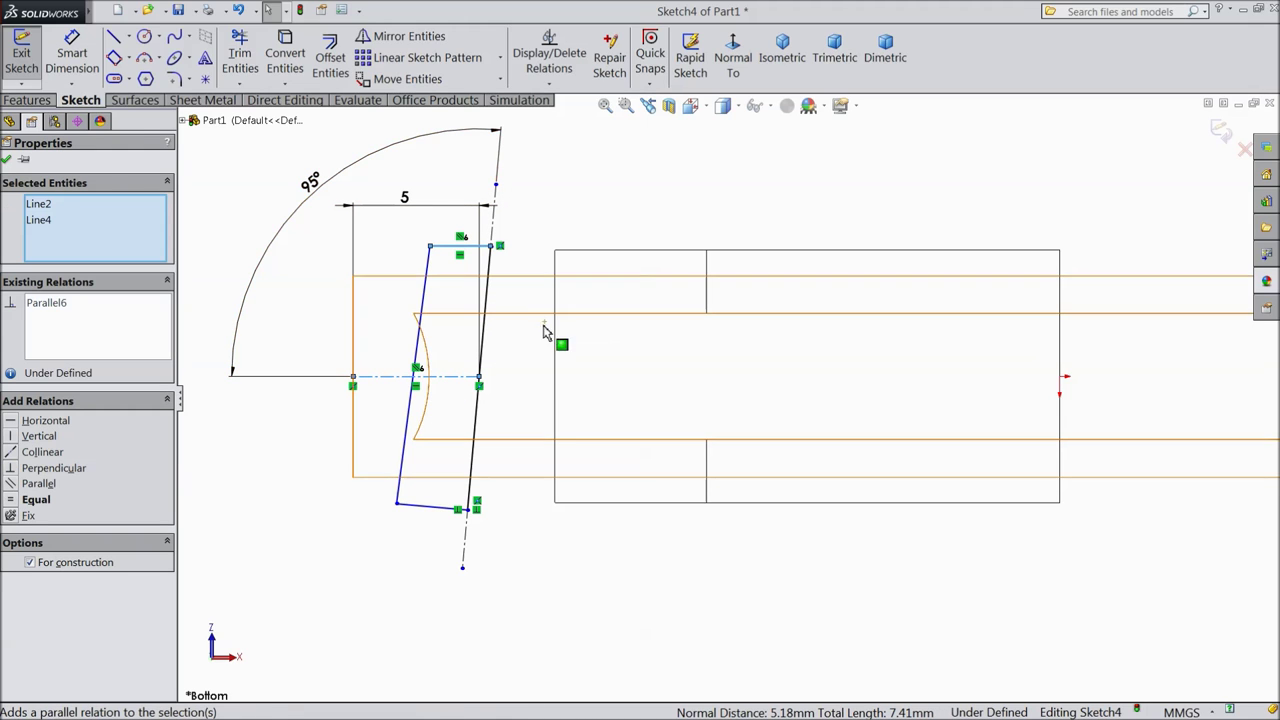
{"action": "left_click", "coordinate": [405, 458]}
{"action": "left_click", "coordinate": [473, 471], "text": "ctrl"}
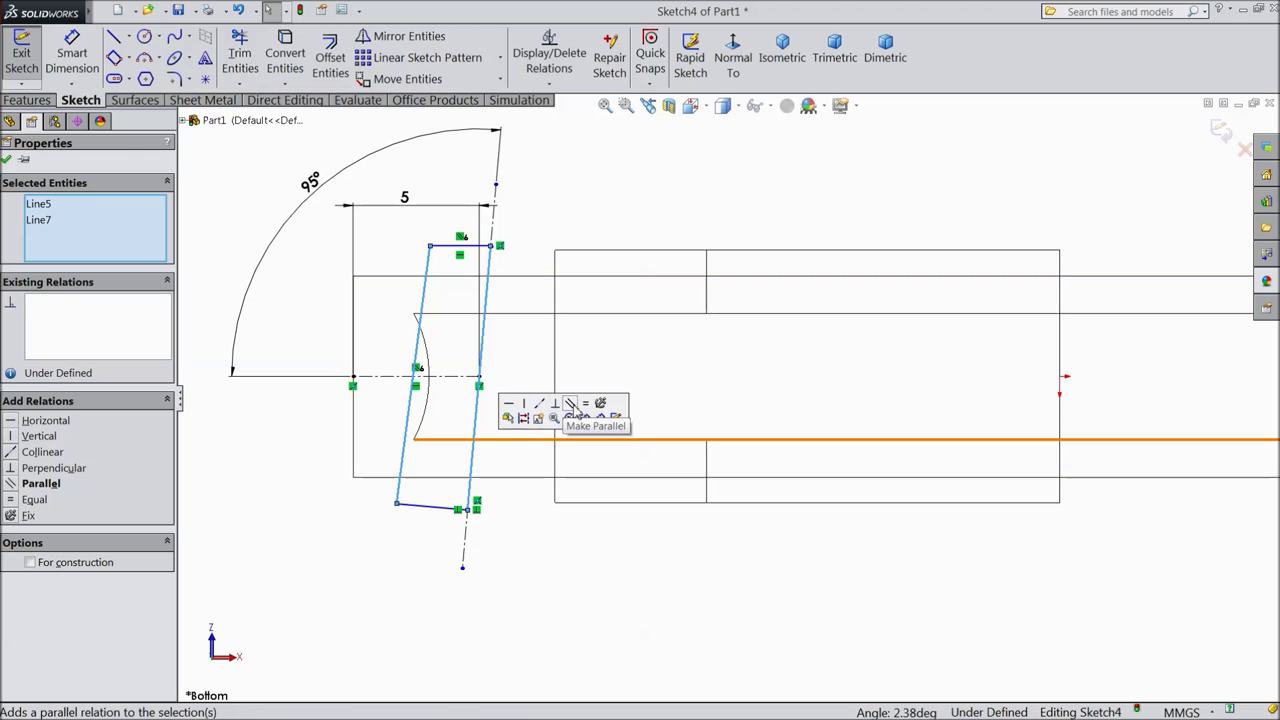
{"action": "left_click", "coordinate": [572, 404]}
Try to make the profile's lower edge parallel to the horizontal centerline, and delete that parallel relation
{"action": "left_click", "coordinate": [441, 508]}
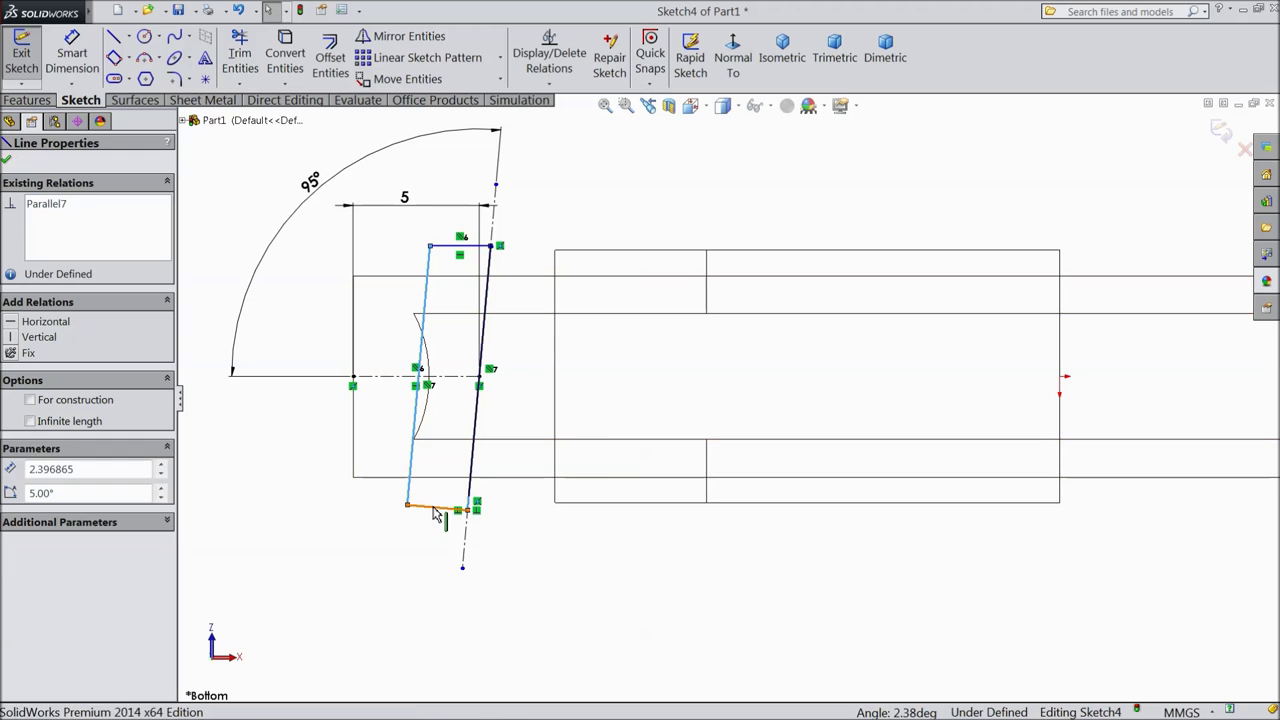
{"action": "left_click", "coordinate": [452, 377], "text": "ctrl"}
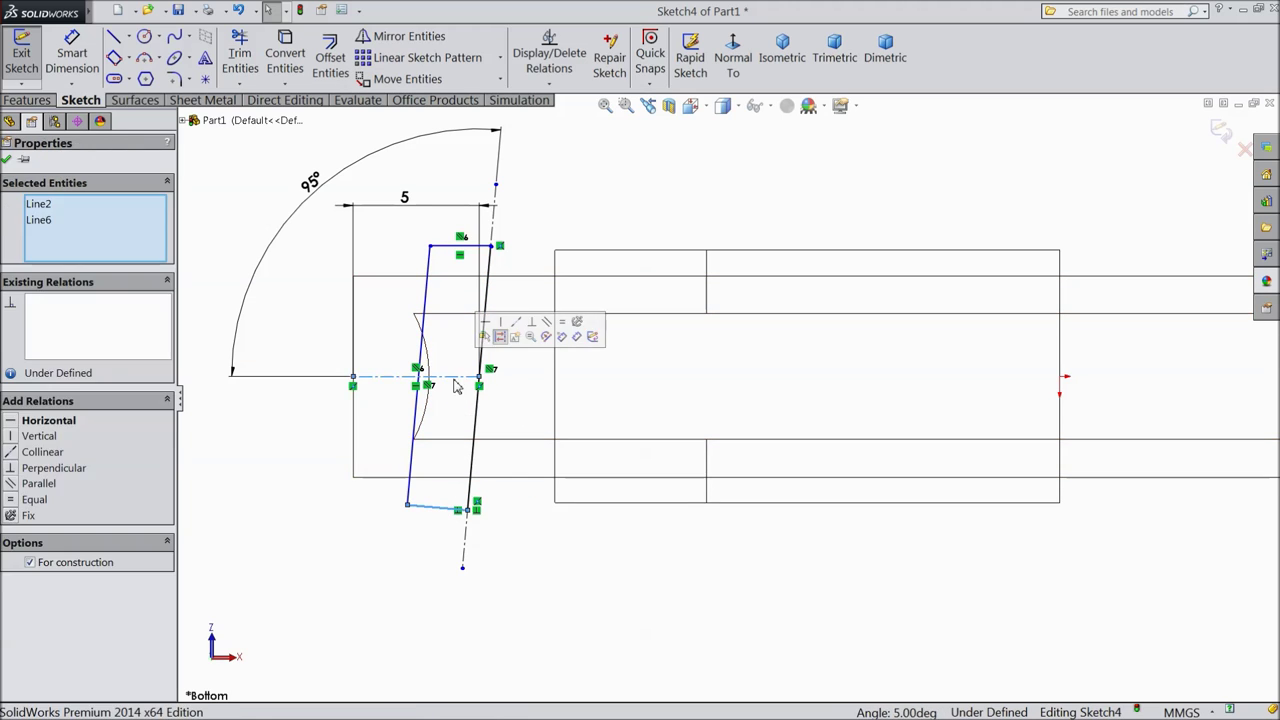
{"action": "left_click", "coordinate": [548, 323]}
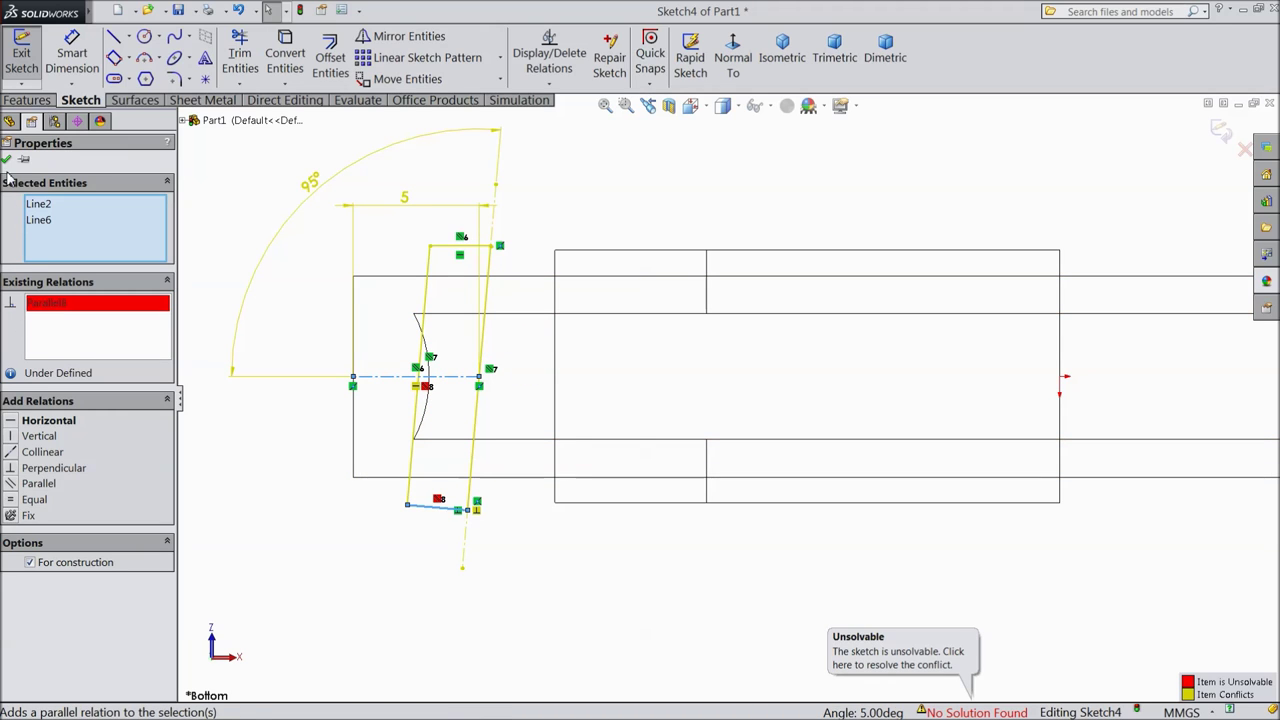
{"action": "left_click", "coordinate": [40, 303]}
{"action": "right_click", "coordinate": [45, 305]}
{"action": "left_click", "coordinate": [125, 327]}
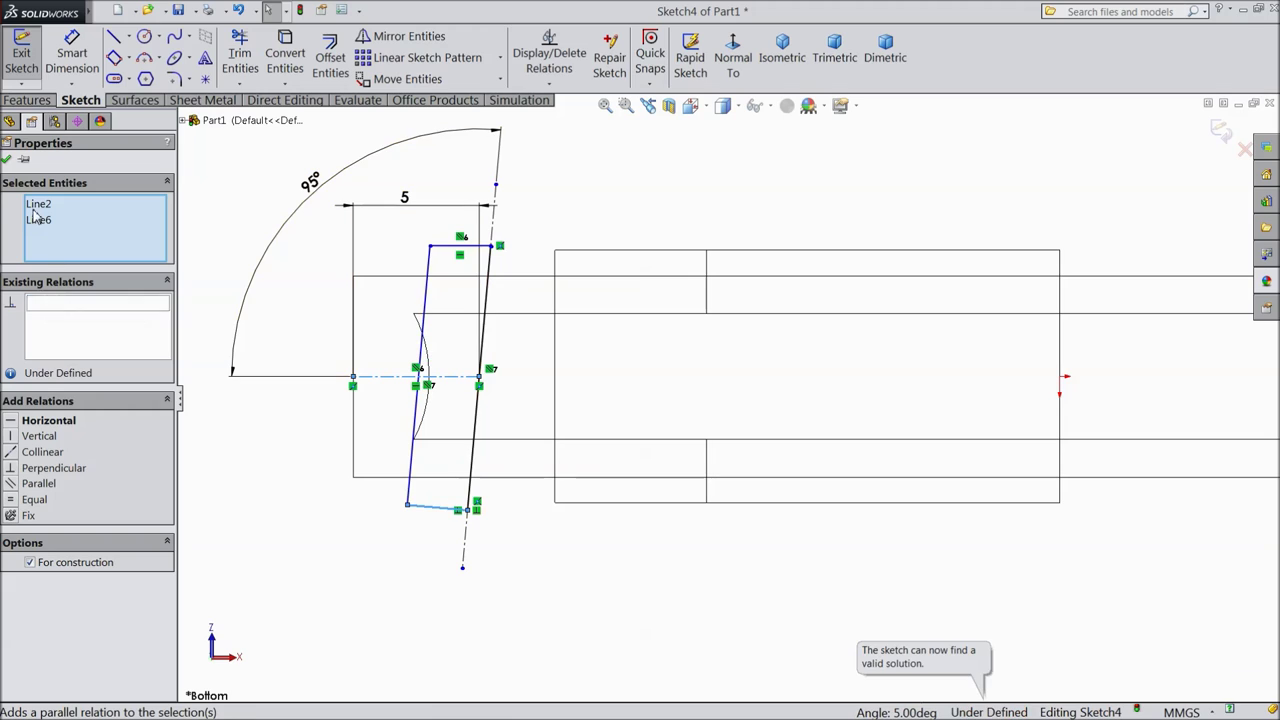
{"action": "left_click", "coordinate": [7, 160]}
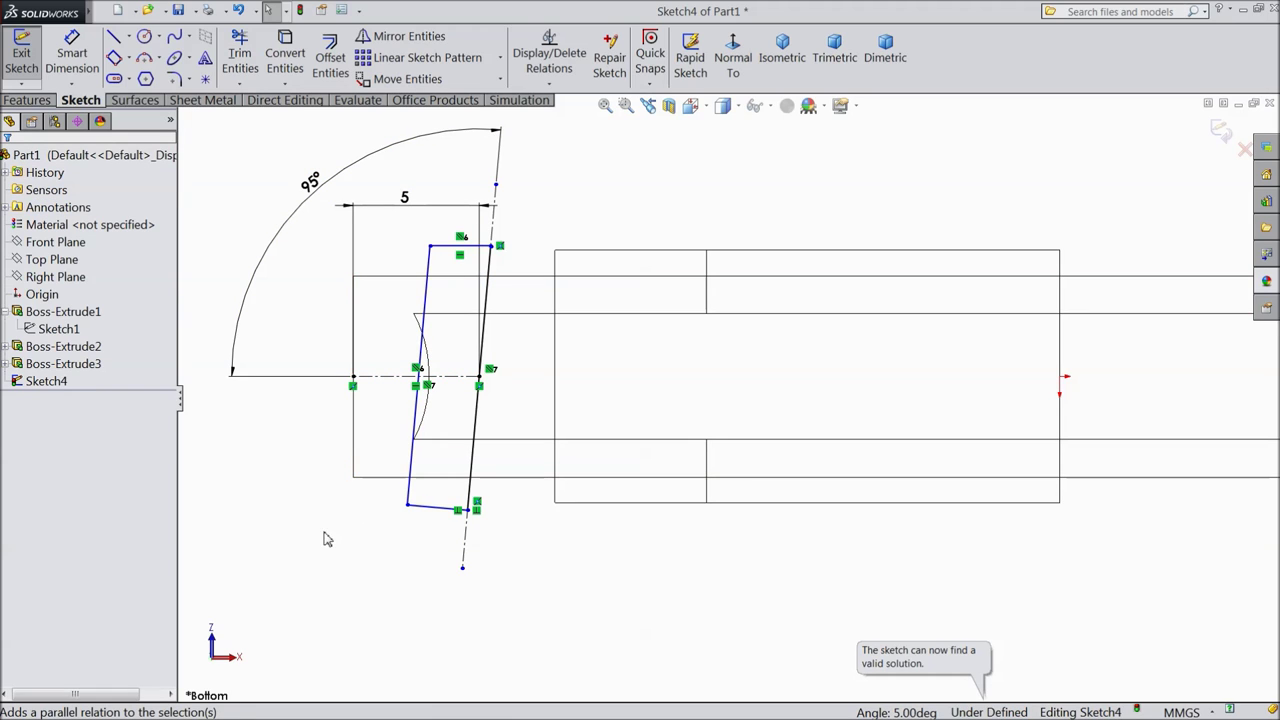
Dimension the profile's upper edge as 3.5 mm
{"action": "scroll", "coordinate": [462, 543], "scroll_direction": "down", "scroll_amount": 1}
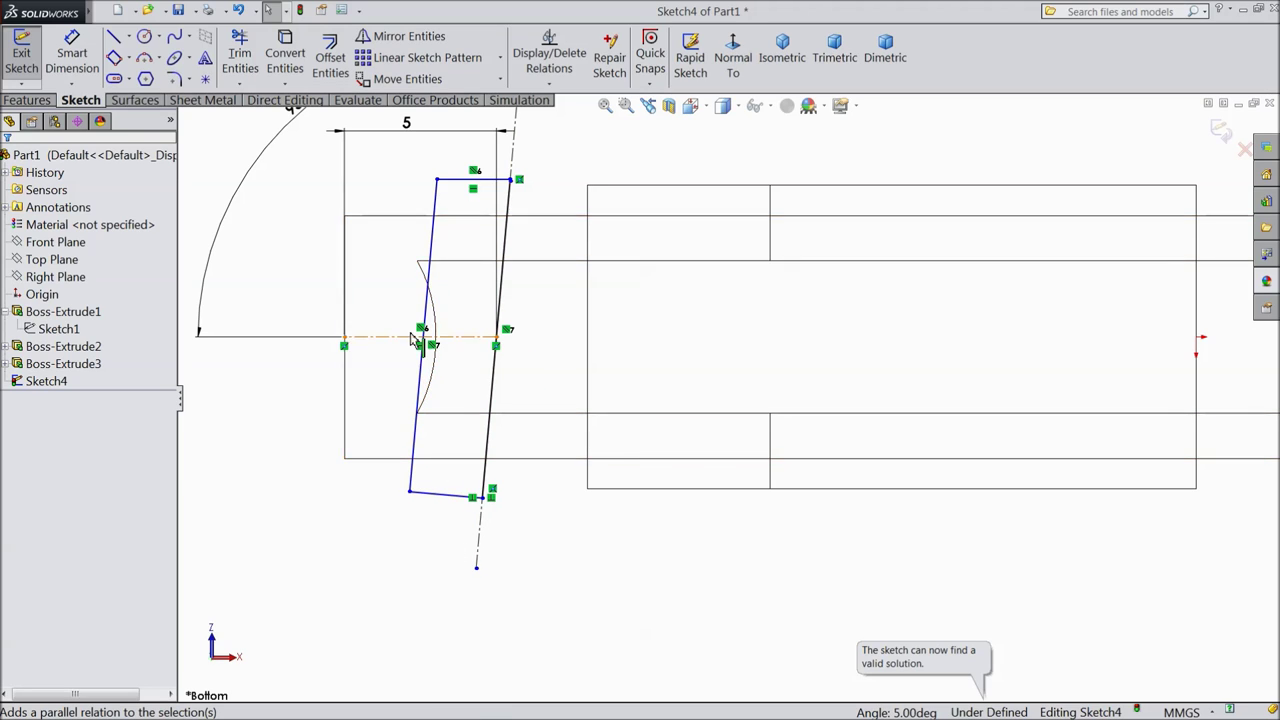
{"action": "left_click", "coordinate": [72, 55]}
{"action": "scroll", "coordinate": [560, 290], "scroll_direction": "up", "scroll_amount": 1}
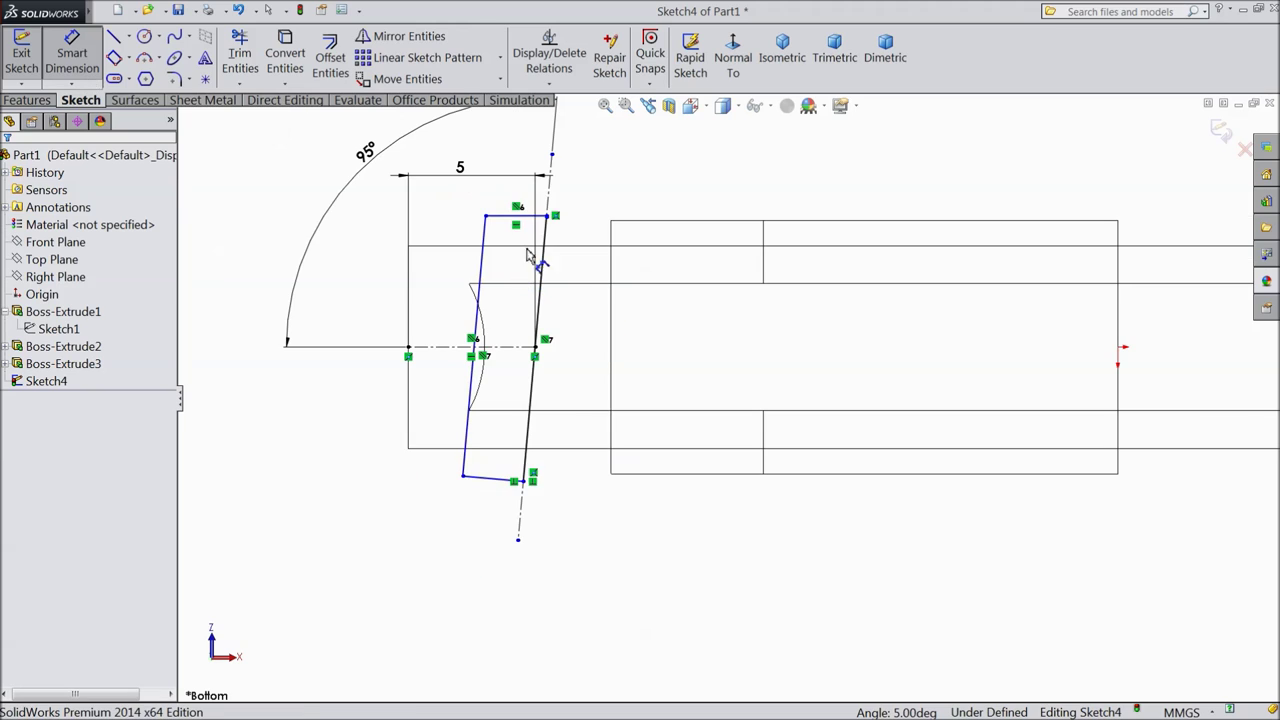
{"action": "left_click", "coordinate": [518, 226]}
{"action": "left_click", "coordinate": [516, 149]}
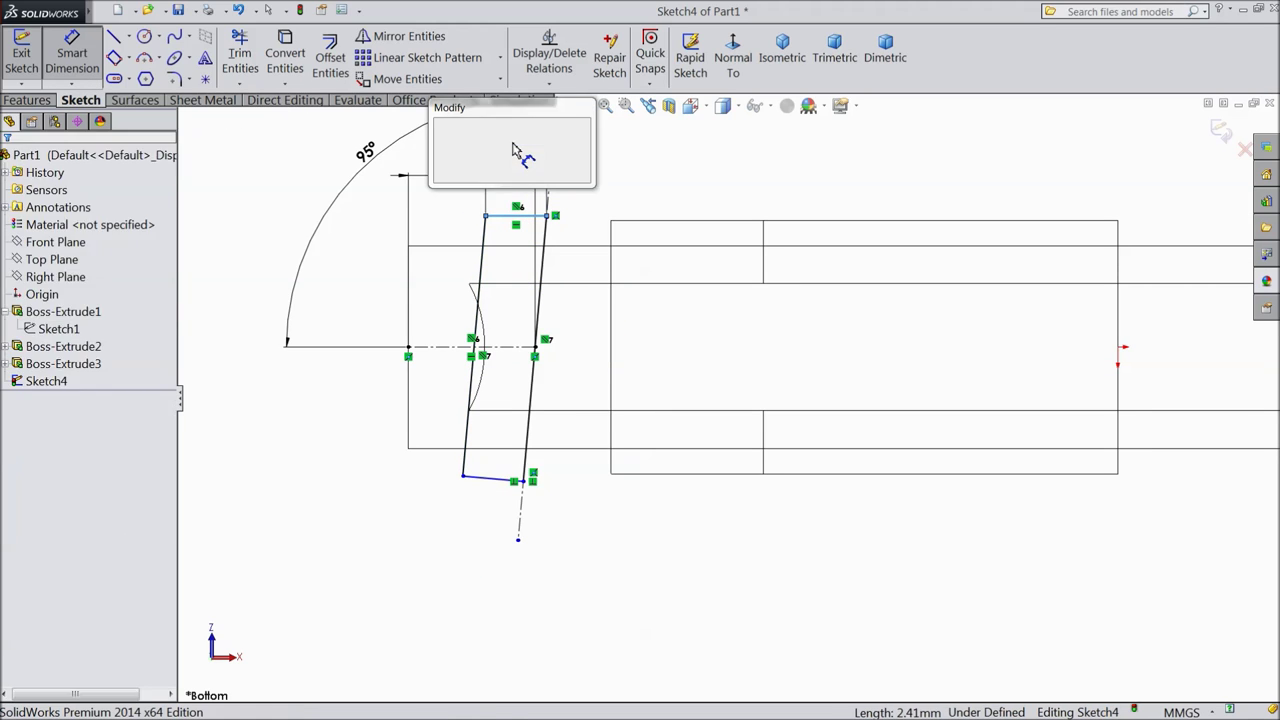
{"action": "type", "text": "3.5"}
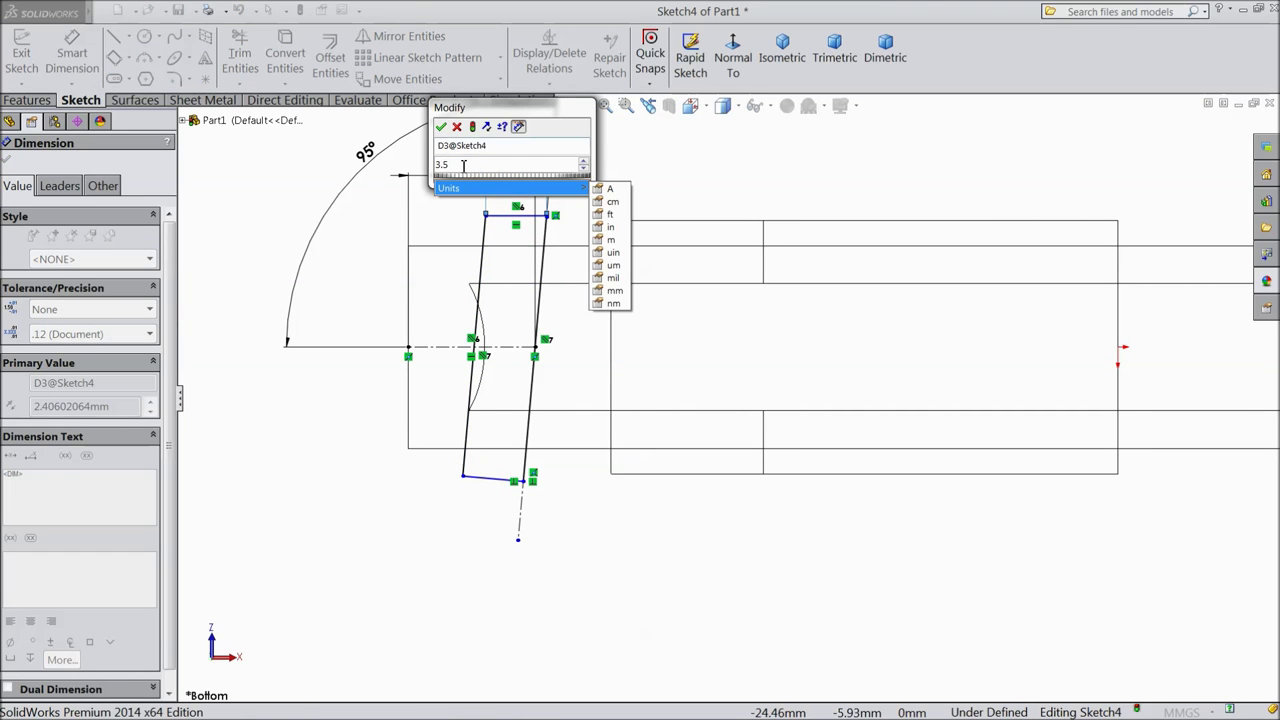
{"action": "left_click", "coordinate": [441, 127]}
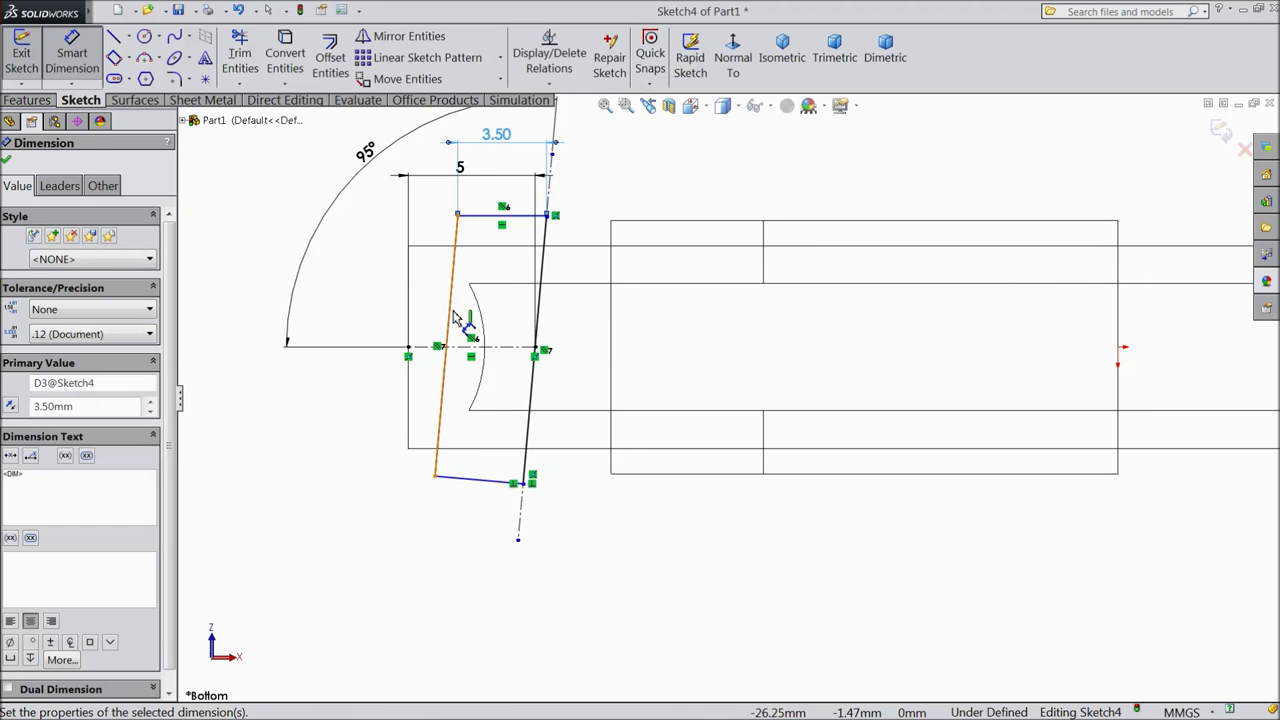
Dimension the vertical height of the profile's left slanted side as 10 mm
{"action": "left_click", "coordinate": [448, 323]}
{"action": "left_click", "coordinate": [245, 352]}
{"action": "type", "text": "10"}
{"action": "left_click", "coordinate": [167, 332]}
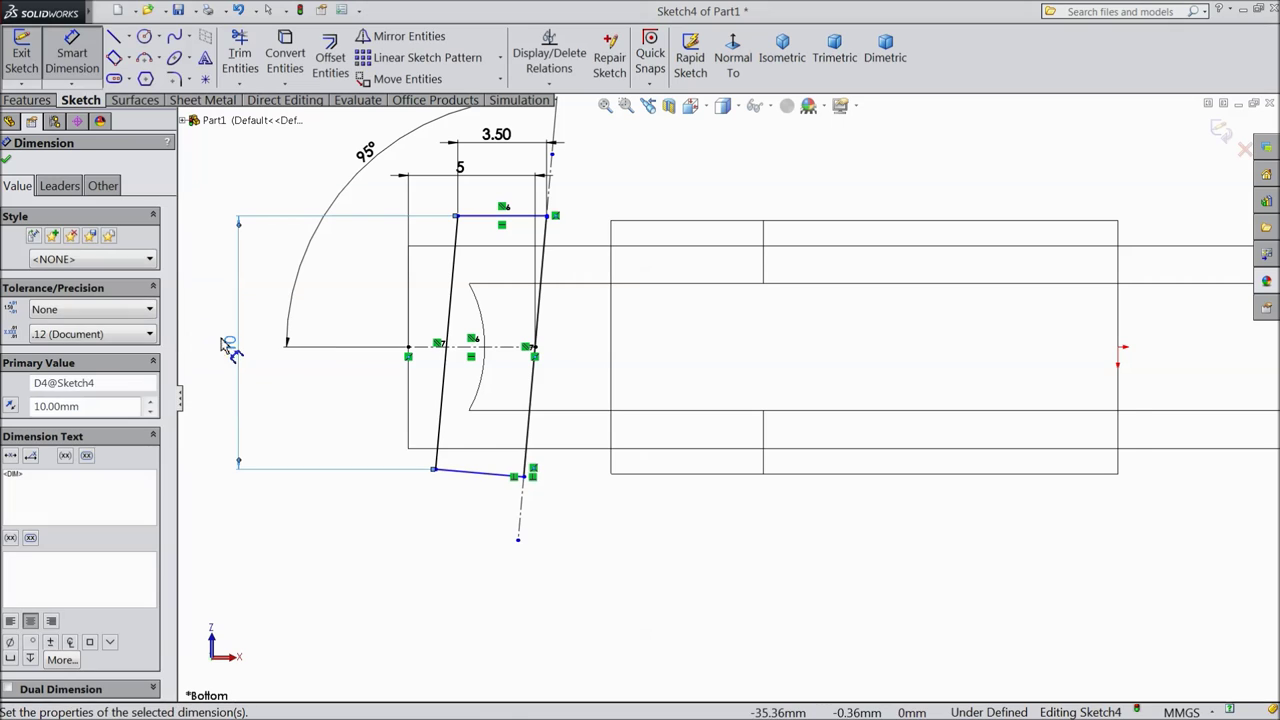
{"action": "left_click", "coordinate": [6, 159]}
{"action": "left_click", "coordinate": [447, 44]}
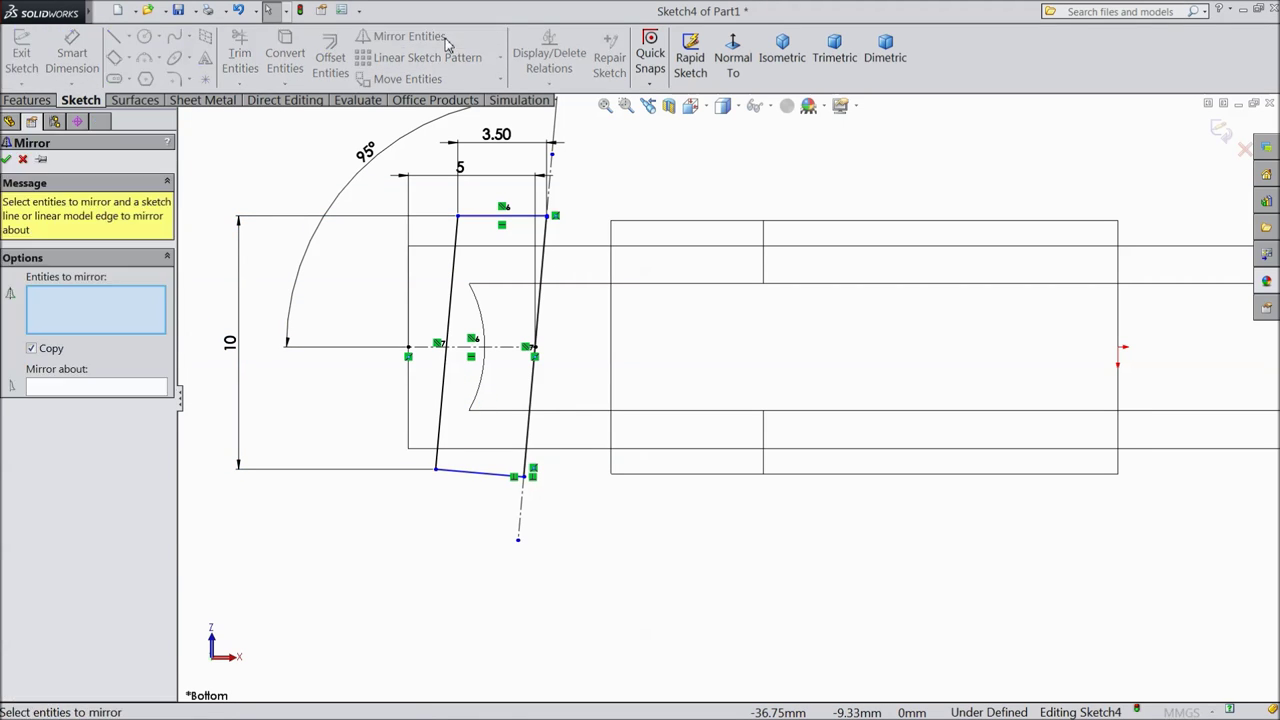
{"action": "left_click", "coordinate": [484, 217]}
{"action": "left_click", "coordinate": [454, 250]}
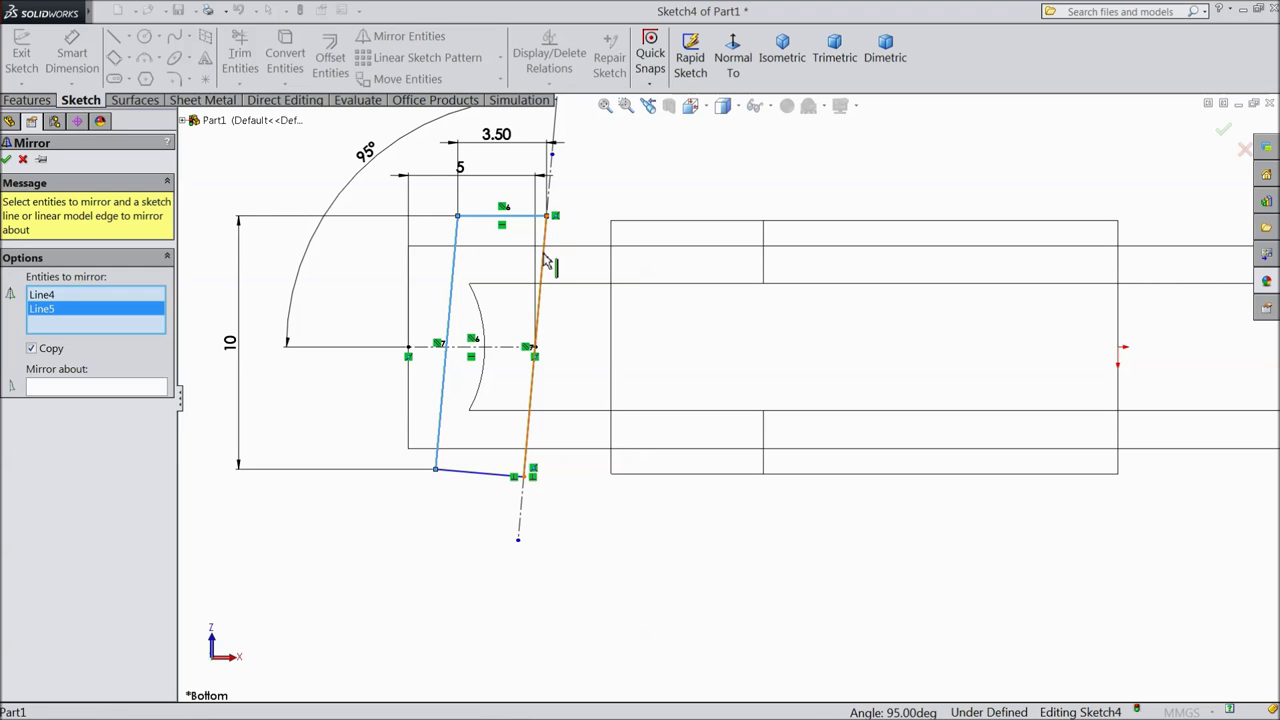
{"action": "left_click", "coordinate": [539, 260]}
{"action": "left_click", "coordinate": [477, 477]}
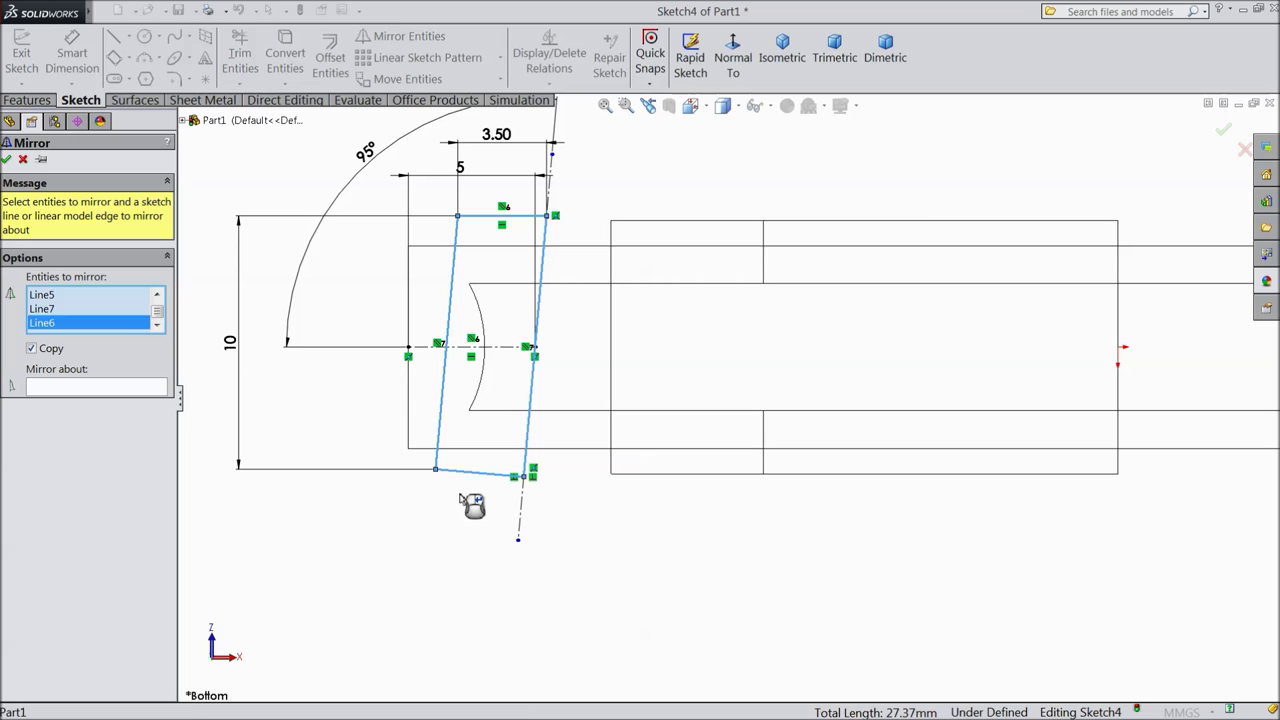
{"action": "left_click", "coordinate": [62, 389]}
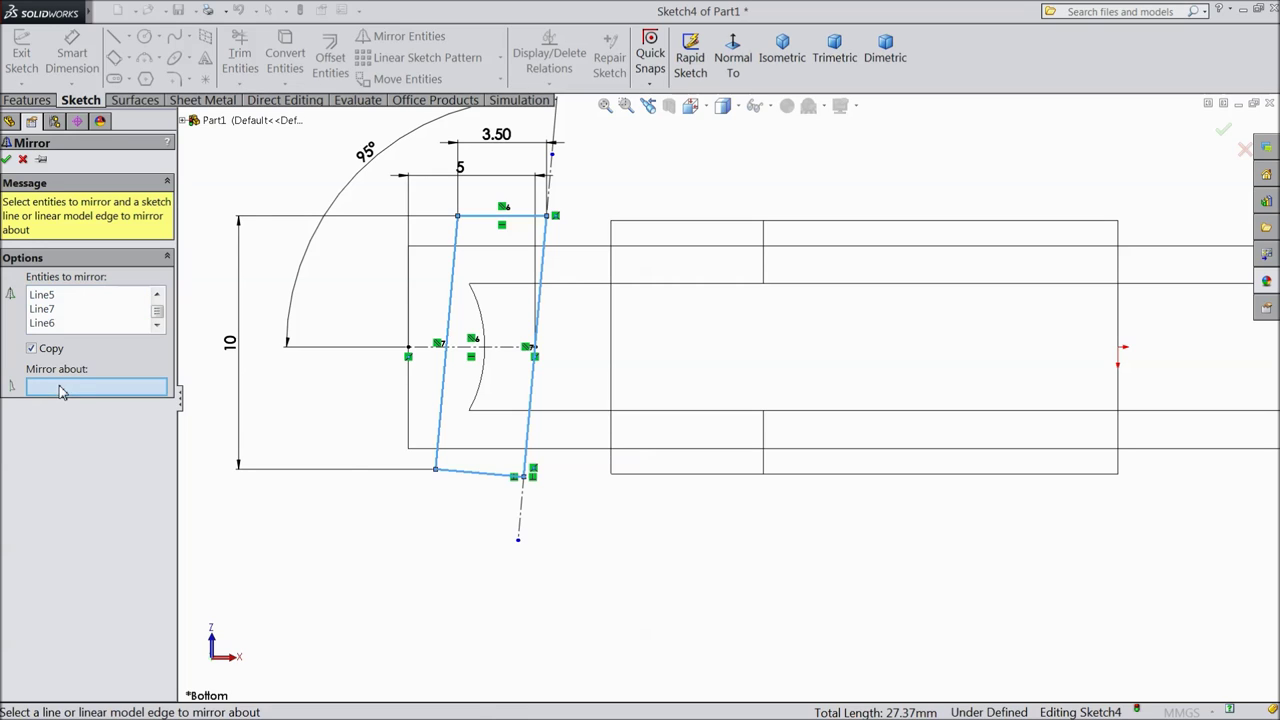
{"action": "left_click", "coordinate": [461, 348]}
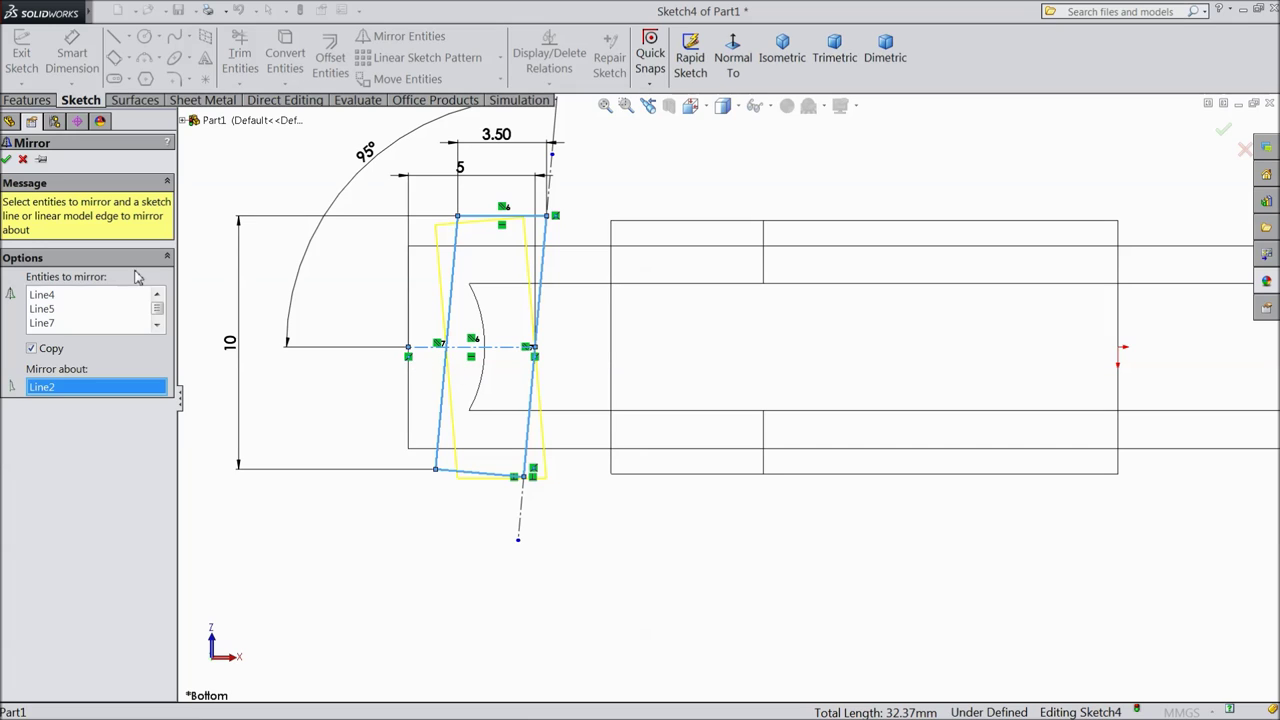
{"action": "left_click", "coordinate": [22, 161]}
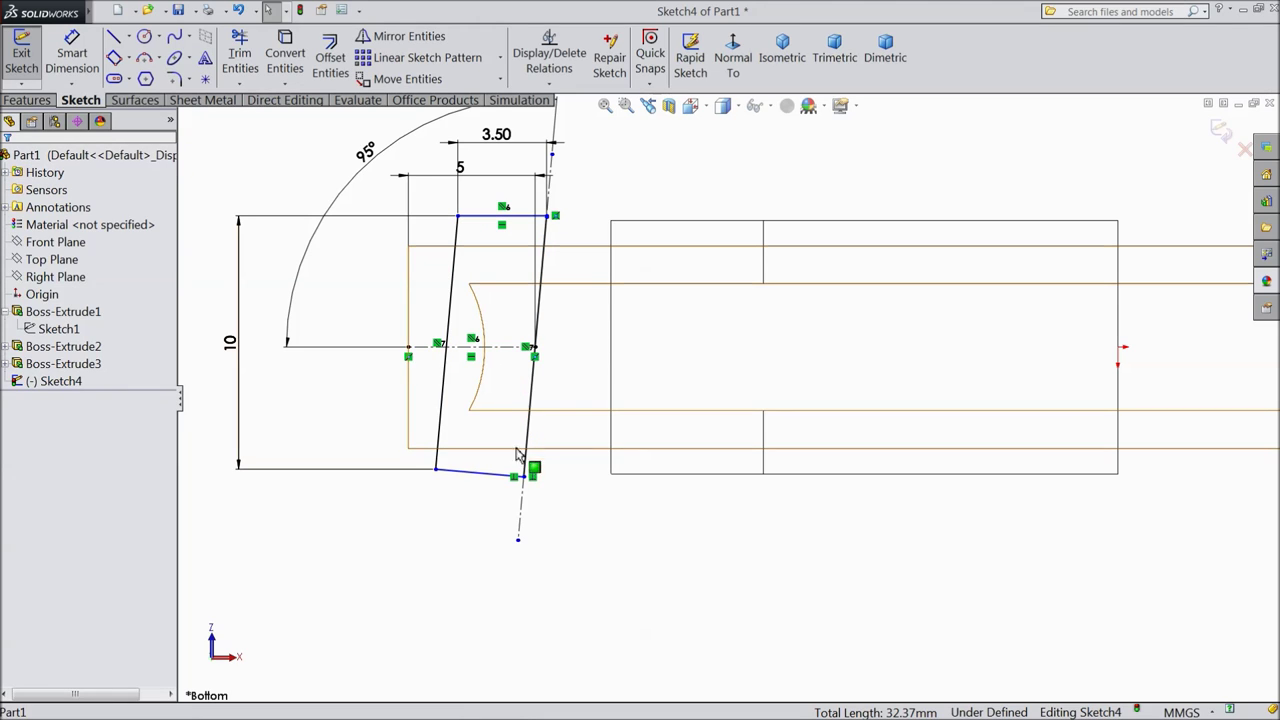
Delete the perpendicular relation at the profile's lower edge and make that edge parallel to the horizontal centerline
{"action": "key", "text": "Return"}
{"action": "left_click", "coordinate": [524, 492]}
{"action": "key", "text": "Escape"}
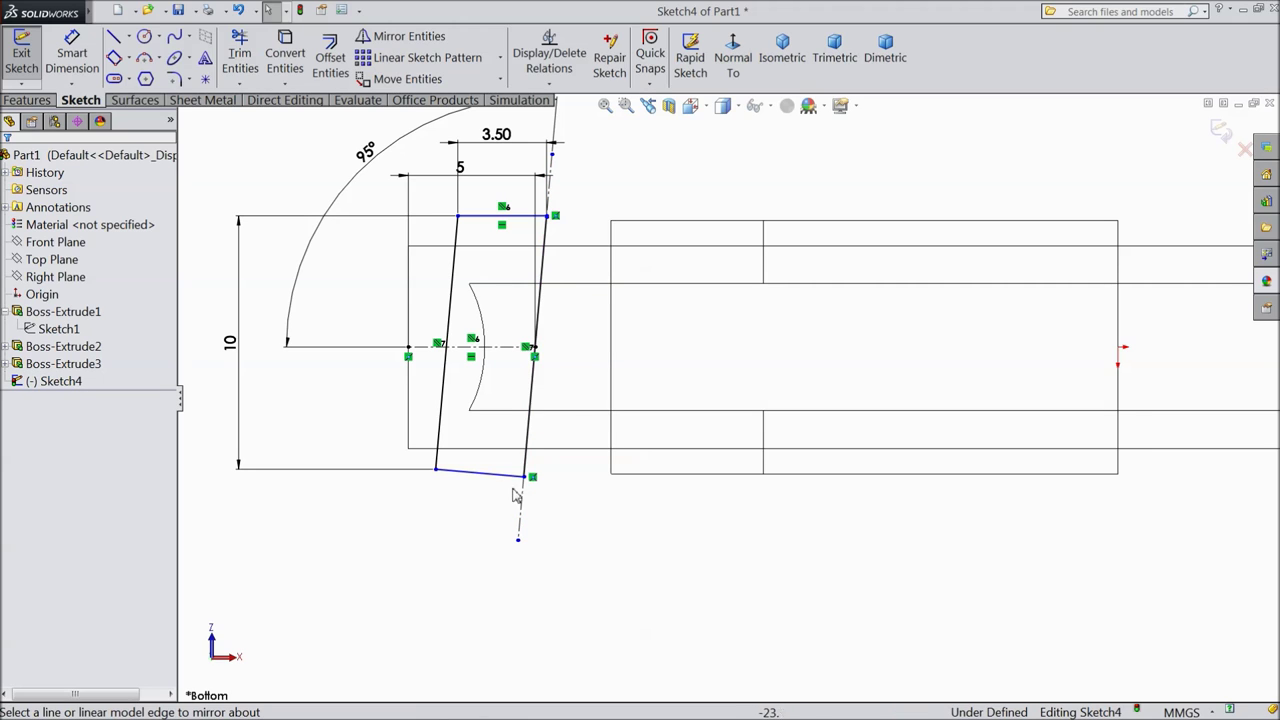
{"action": "left_click", "coordinate": [490, 472]}
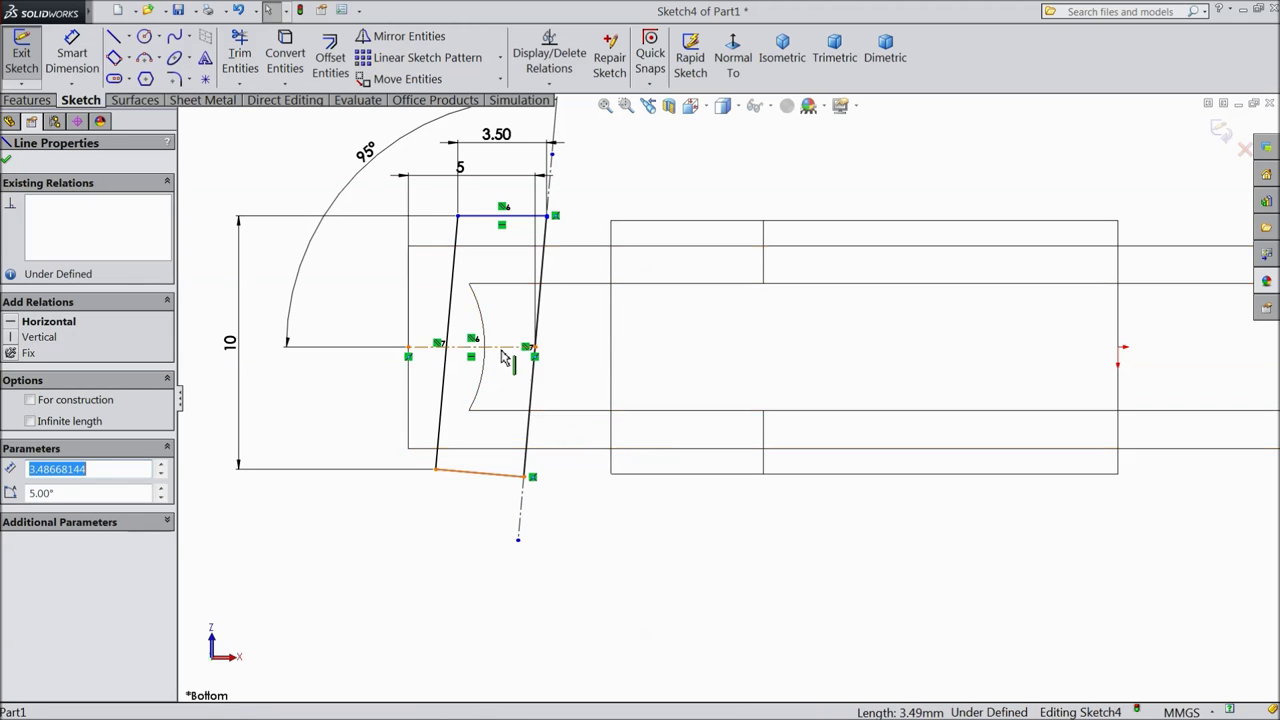
{"action": "left_click", "coordinate": [532, 370], "text": "ctrl"}
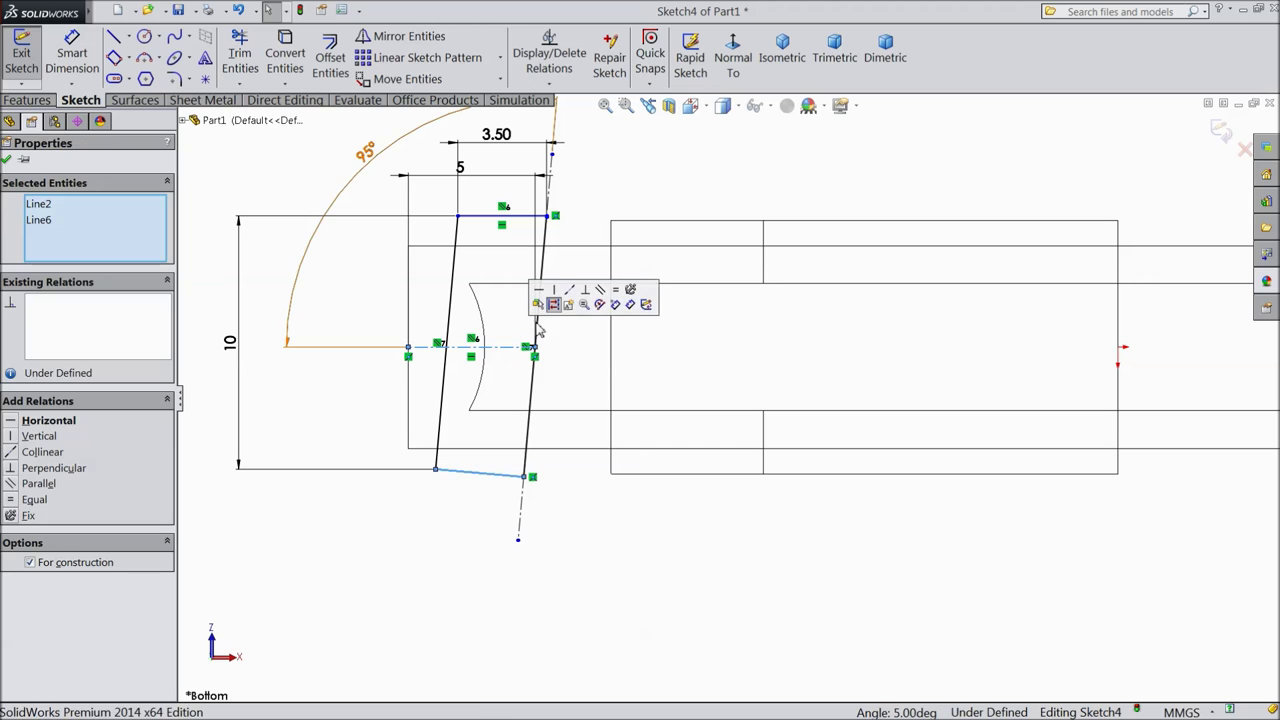
{"action": "left_click", "coordinate": [600, 289]}
Make the profile's upper and lower edges symmetric about the horizontal centerline
{"action": "left_click", "coordinate": [508, 222]}
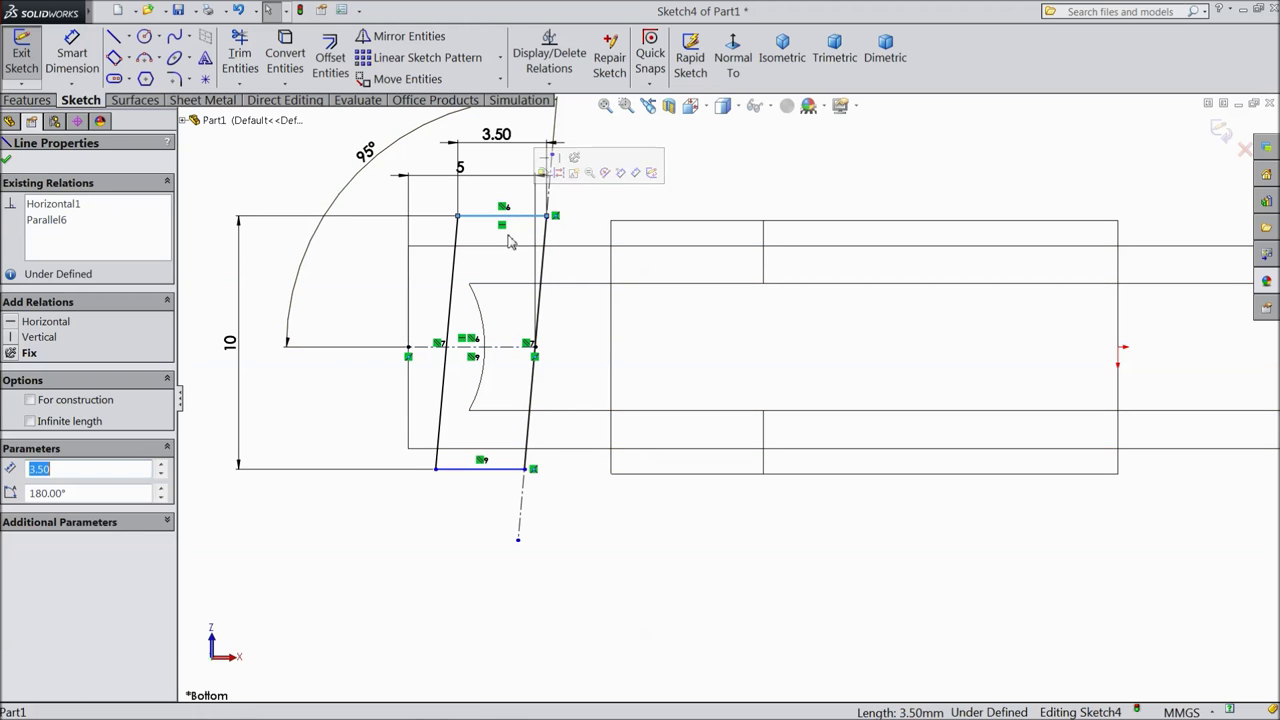
{"action": "left_click", "coordinate": [495, 469], "text": "ctrl"}
{"action": "left_click", "coordinate": [495, 347], "text": "ctrl"}
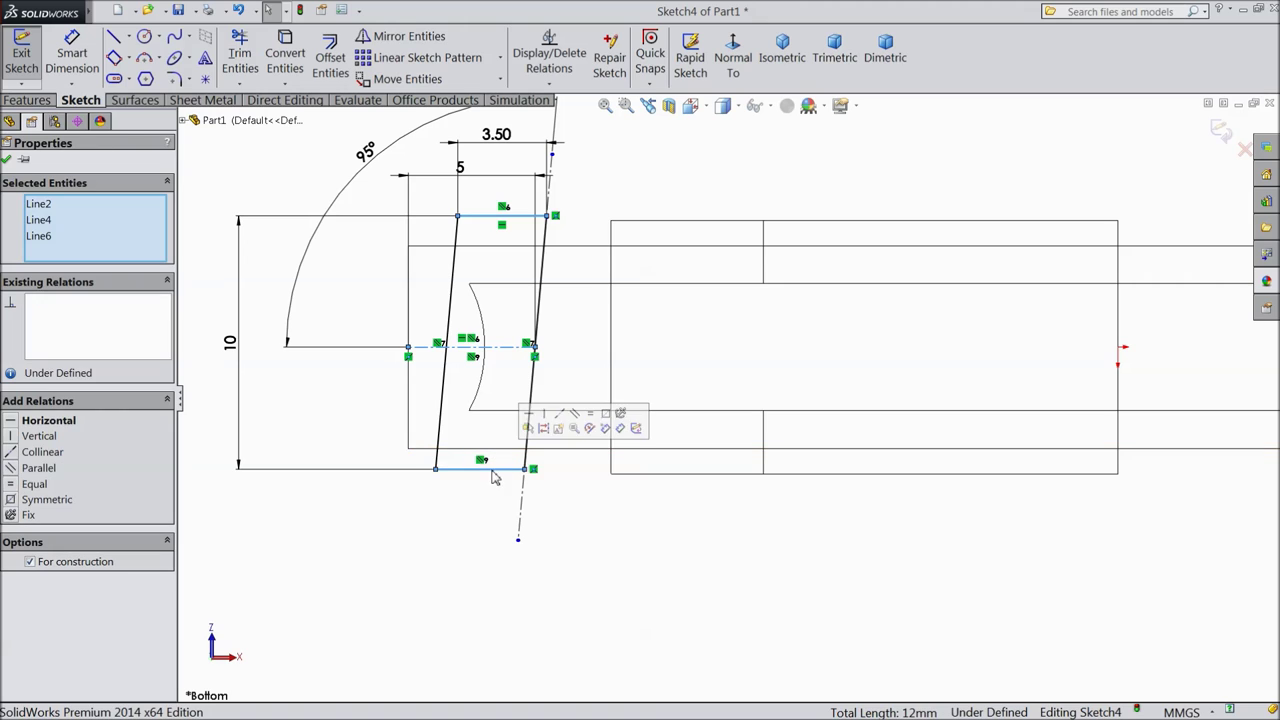
{"action": "left_click", "coordinate": [603, 418]}
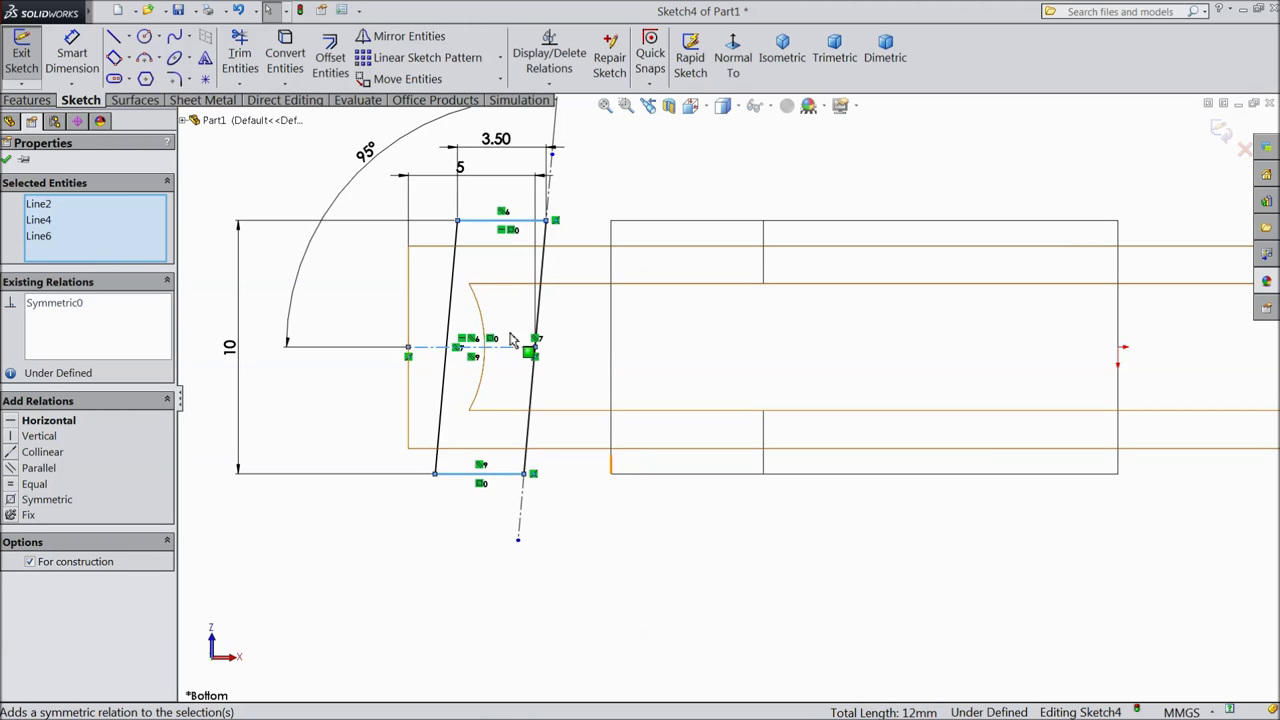
{"action": "left_click", "coordinate": [7, 161]}
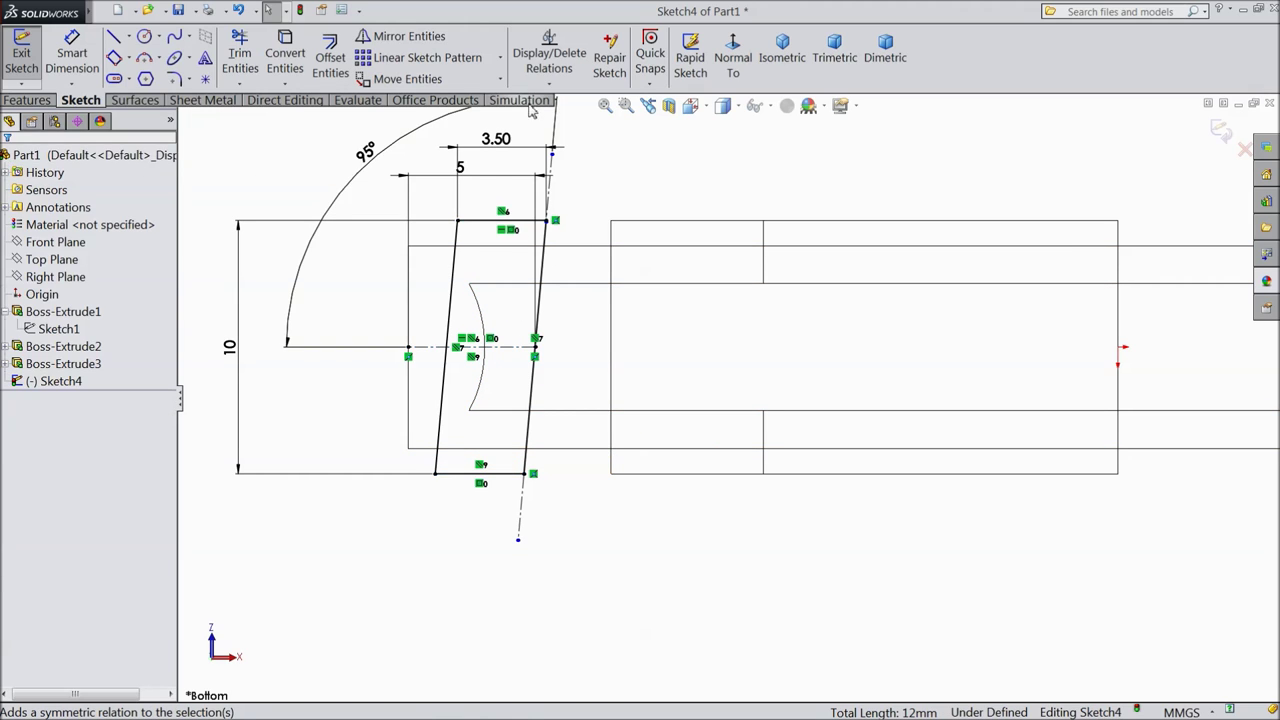
Start a linear sketch pattern with all four edges of the slanted profile as the entities to pattern
{"action": "left_click", "coordinate": [502, 62]}
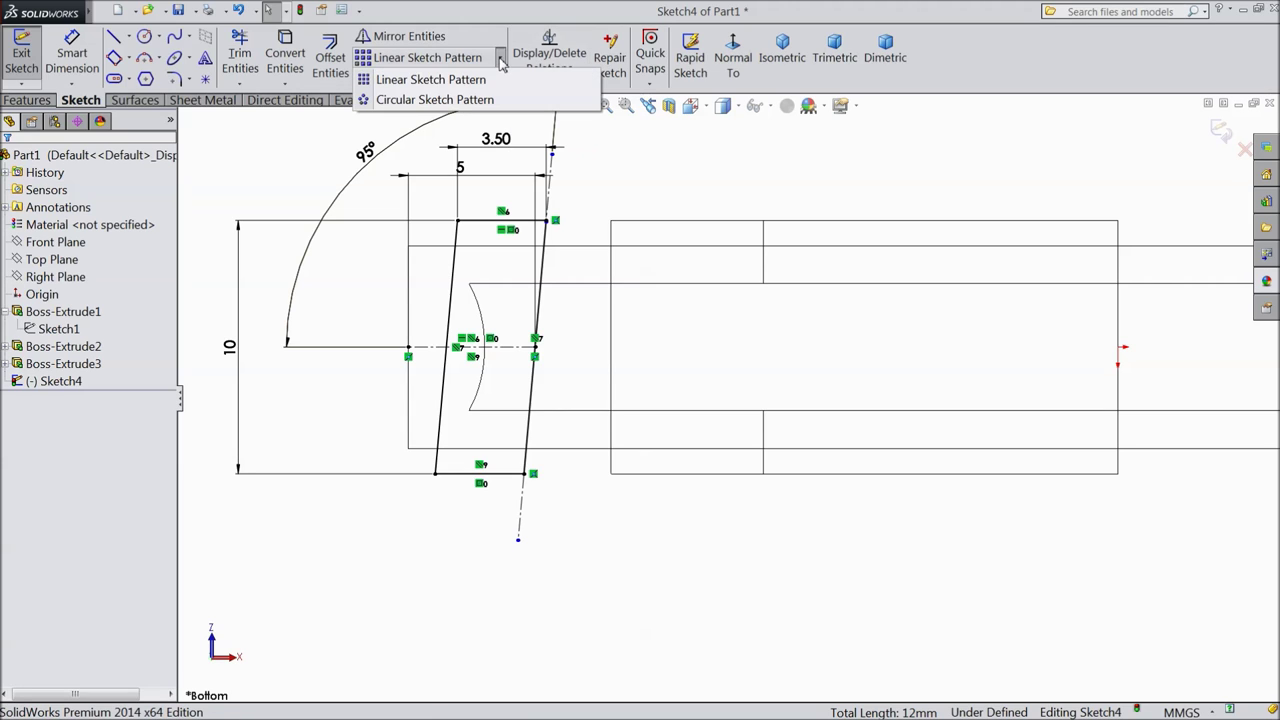
{"action": "left_click", "coordinate": [445, 79]}
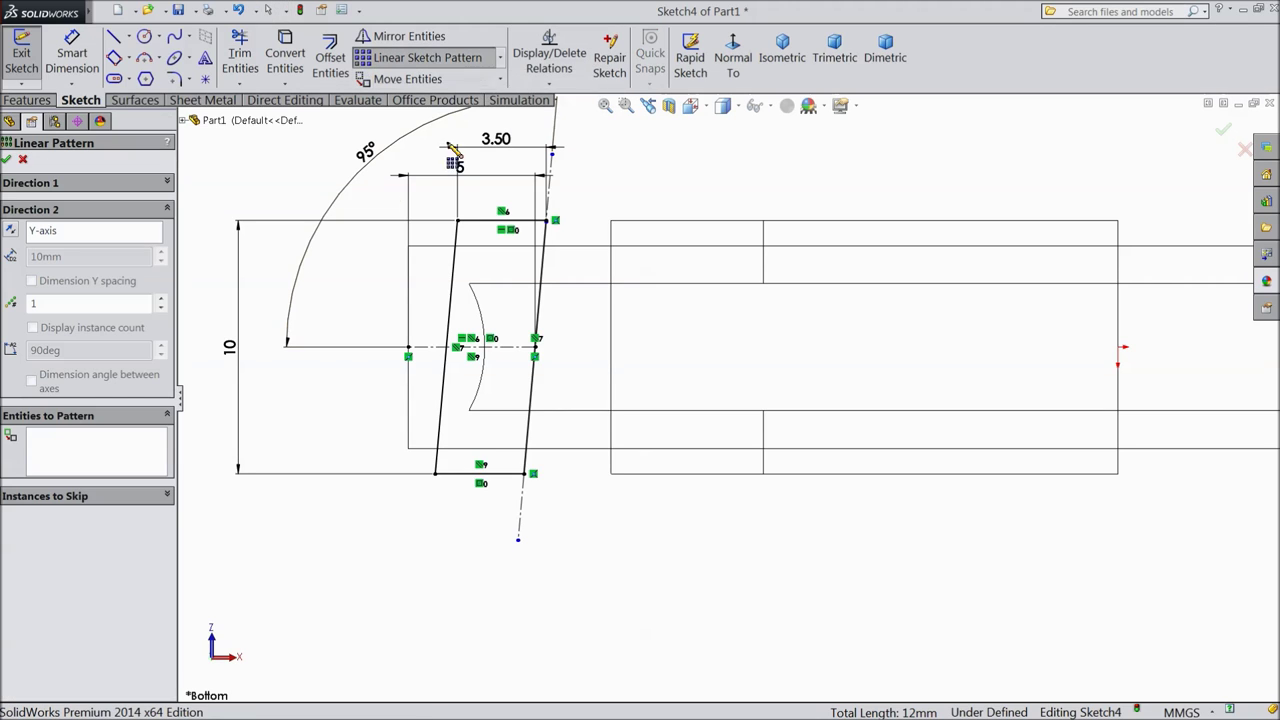
{"action": "left_click", "coordinate": [498, 221]}
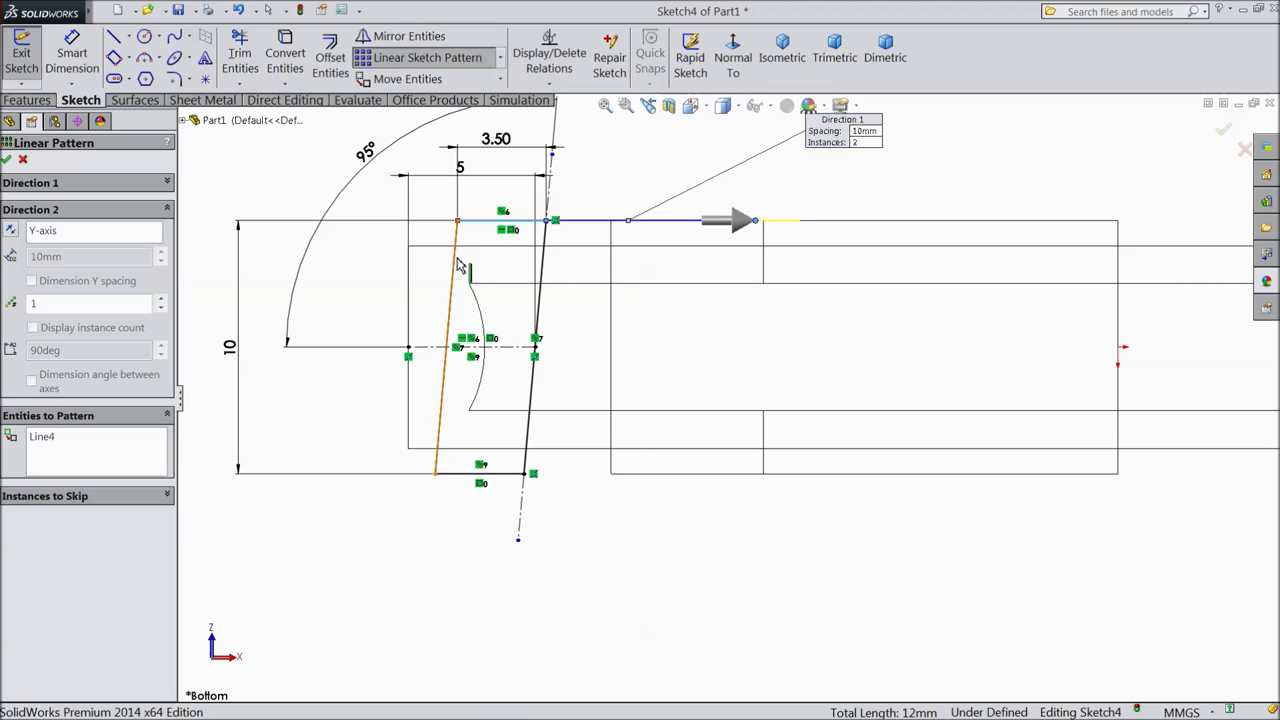
{"action": "left_click", "coordinate": [455, 268]}
{"action": "left_click", "coordinate": [543, 270]}
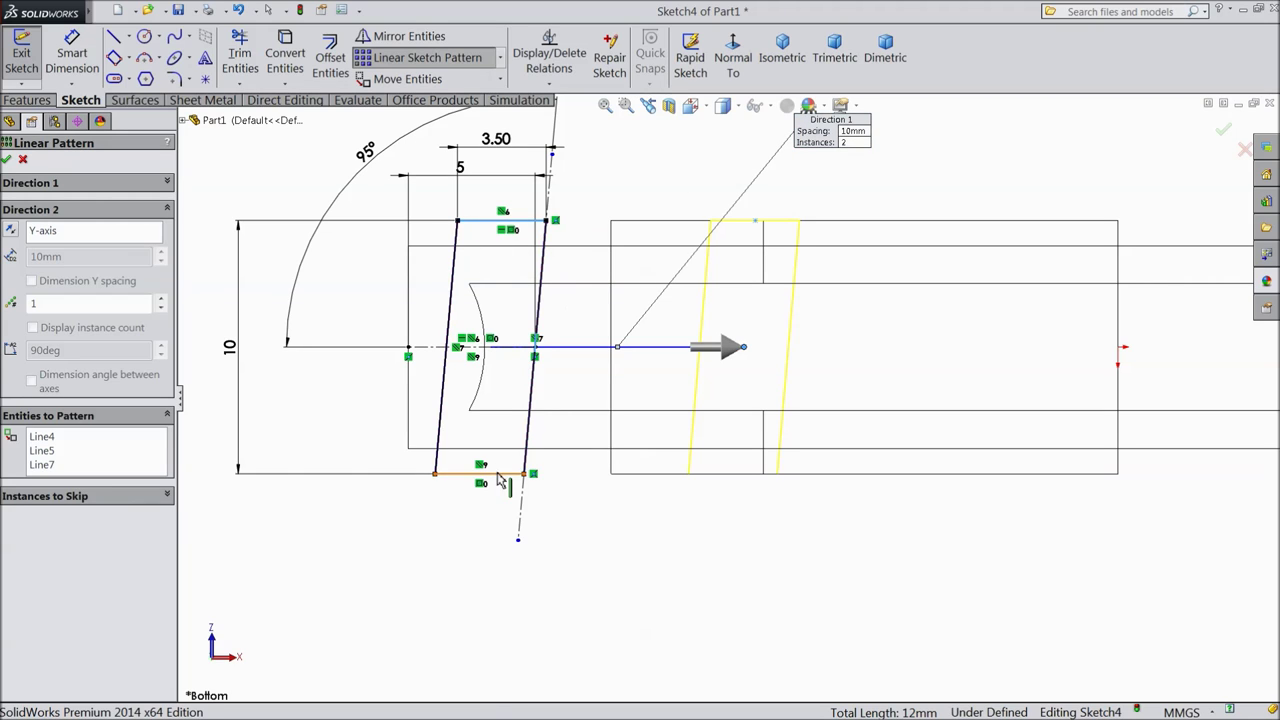
{"action": "left_click", "coordinate": [500, 473]}
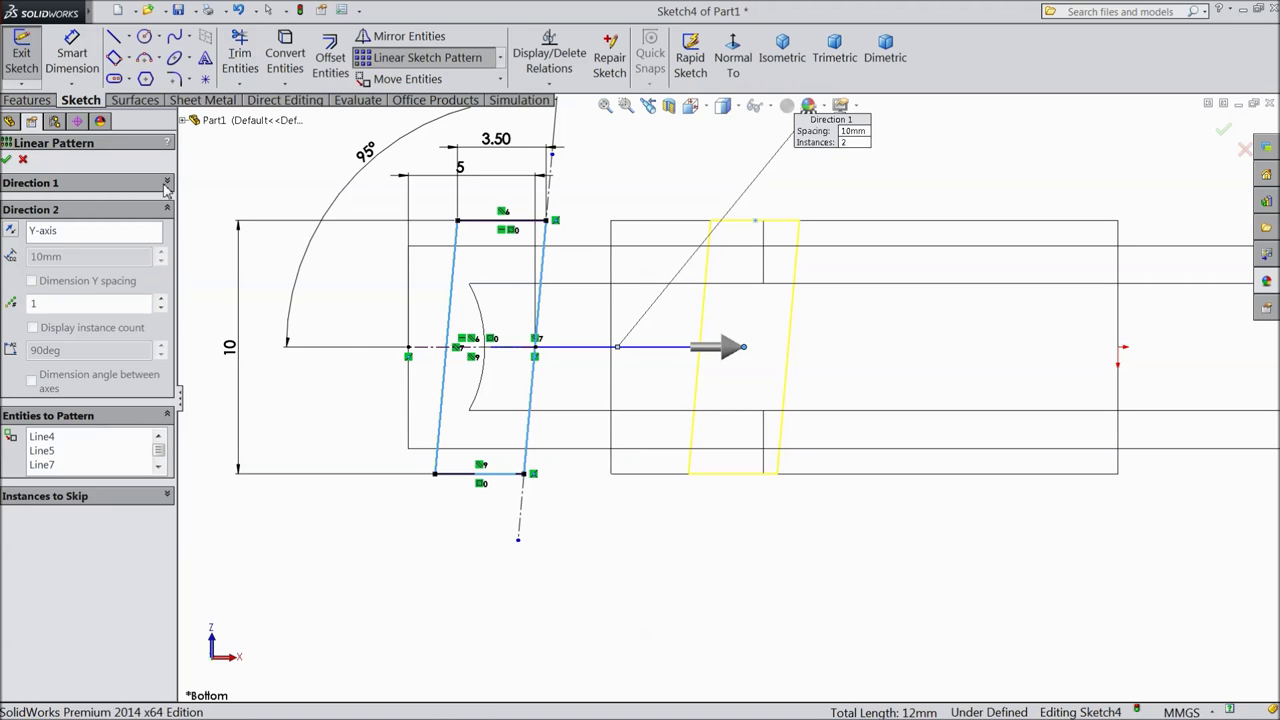
Pattern the profile along the X-axis with 8 instances at 5 mm spacing, keeping a single instance in the second direction
{"action": "left_click", "coordinate": [160, 301]}
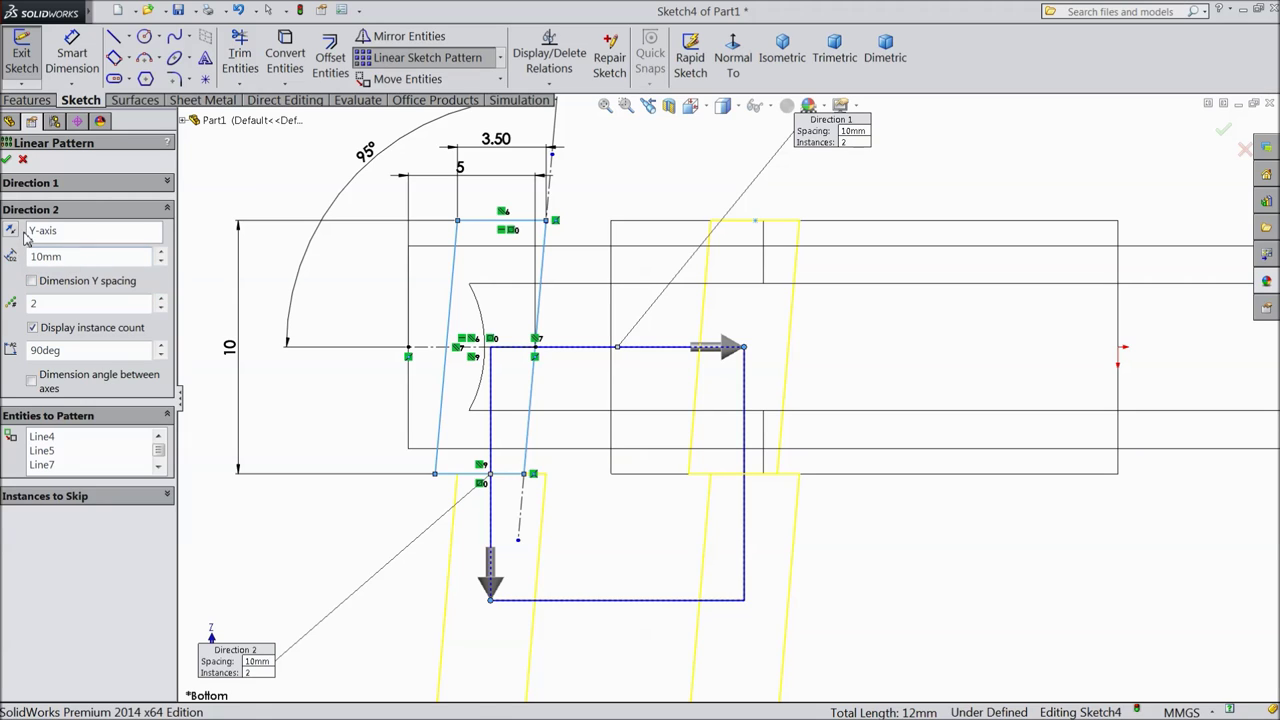
{"action": "left_click", "coordinate": [160, 310]}
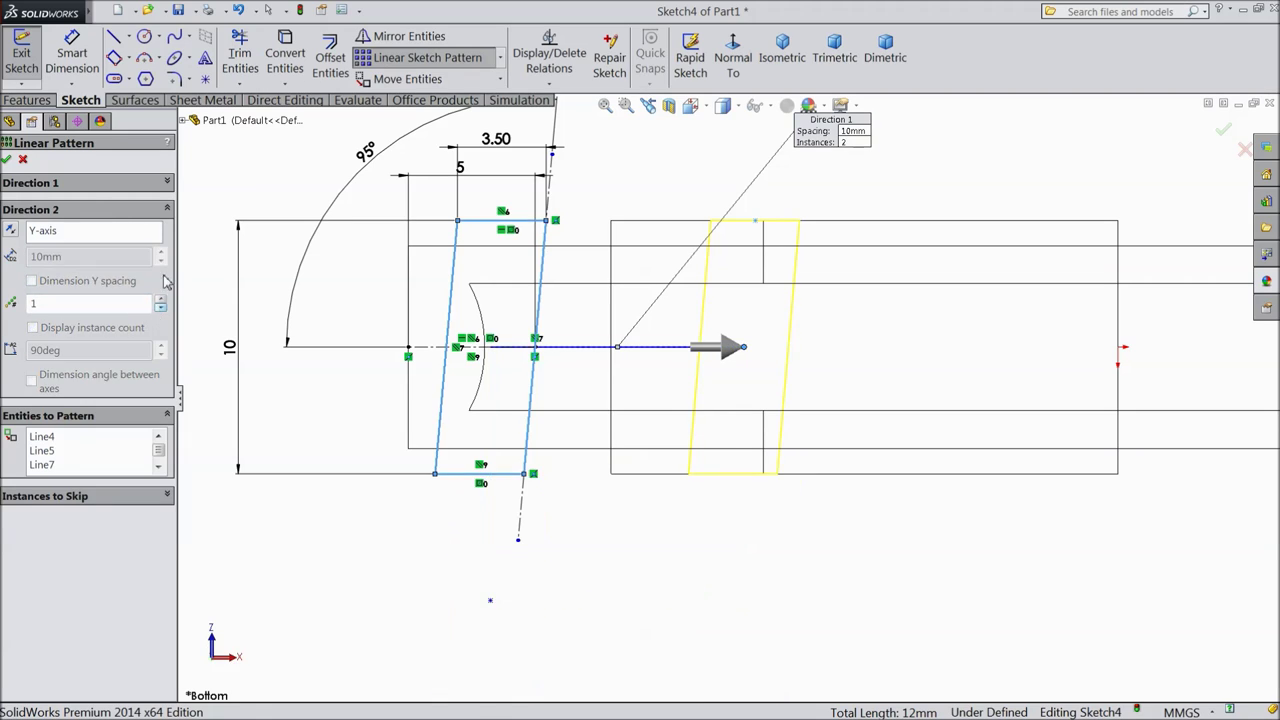
{"action": "left_click", "coordinate": [168, 210]}
{"action": "left_click", "coordinate": [168, 184]}
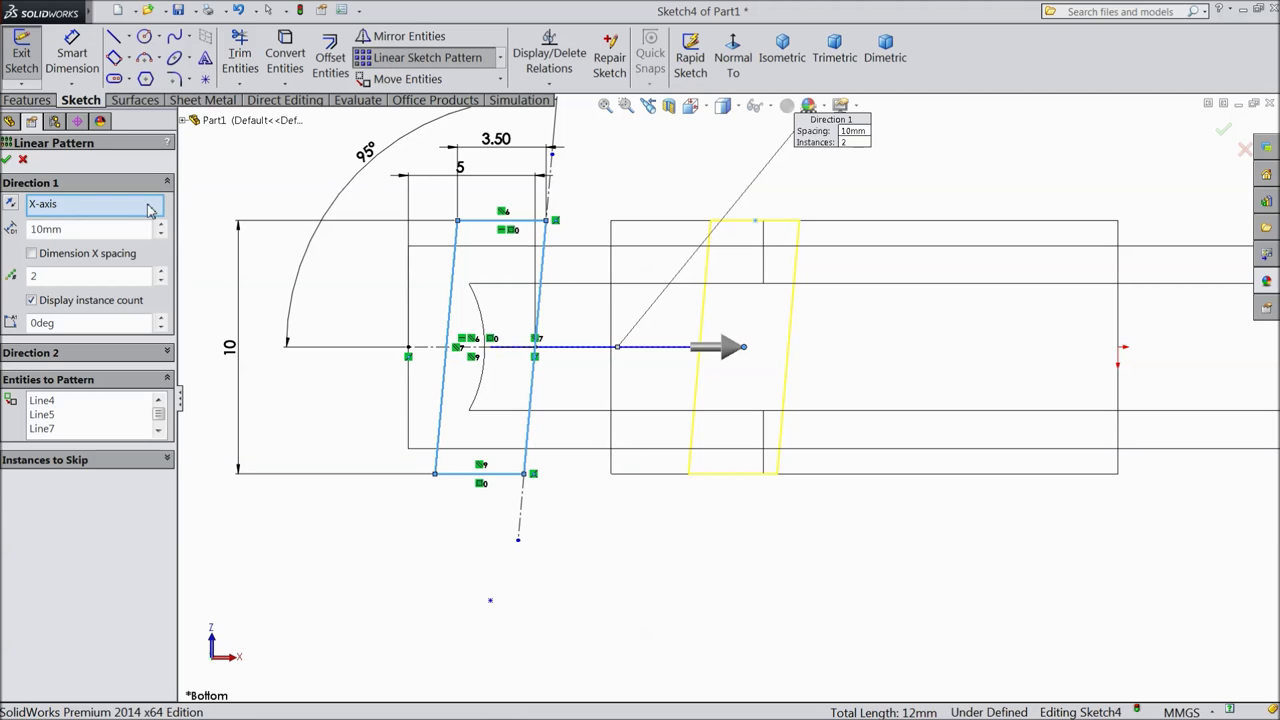
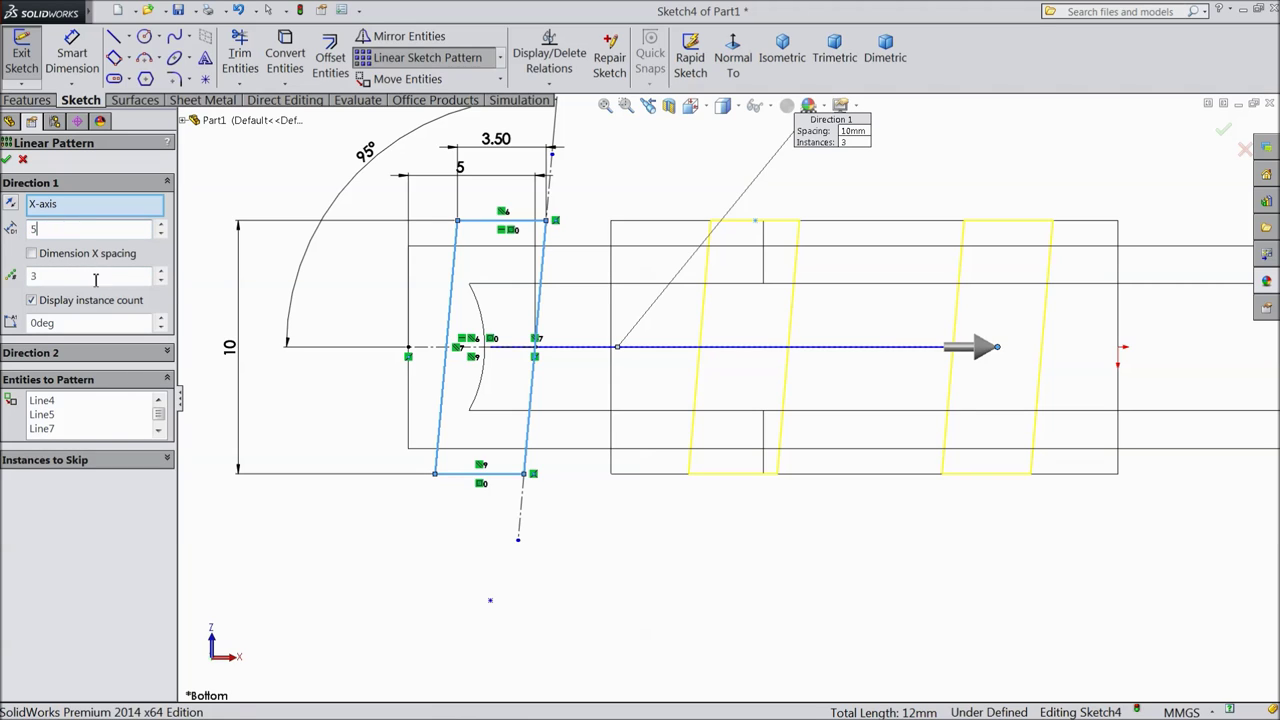
{"action": "left_click", "coordinate": [161, 272]}
{"action": "left_click", "coordinate": [161, 272]}
{"action": "left_click", "coordinate": [161, 272]}
{"action": "left_click", "coordinate": [161, 272]}
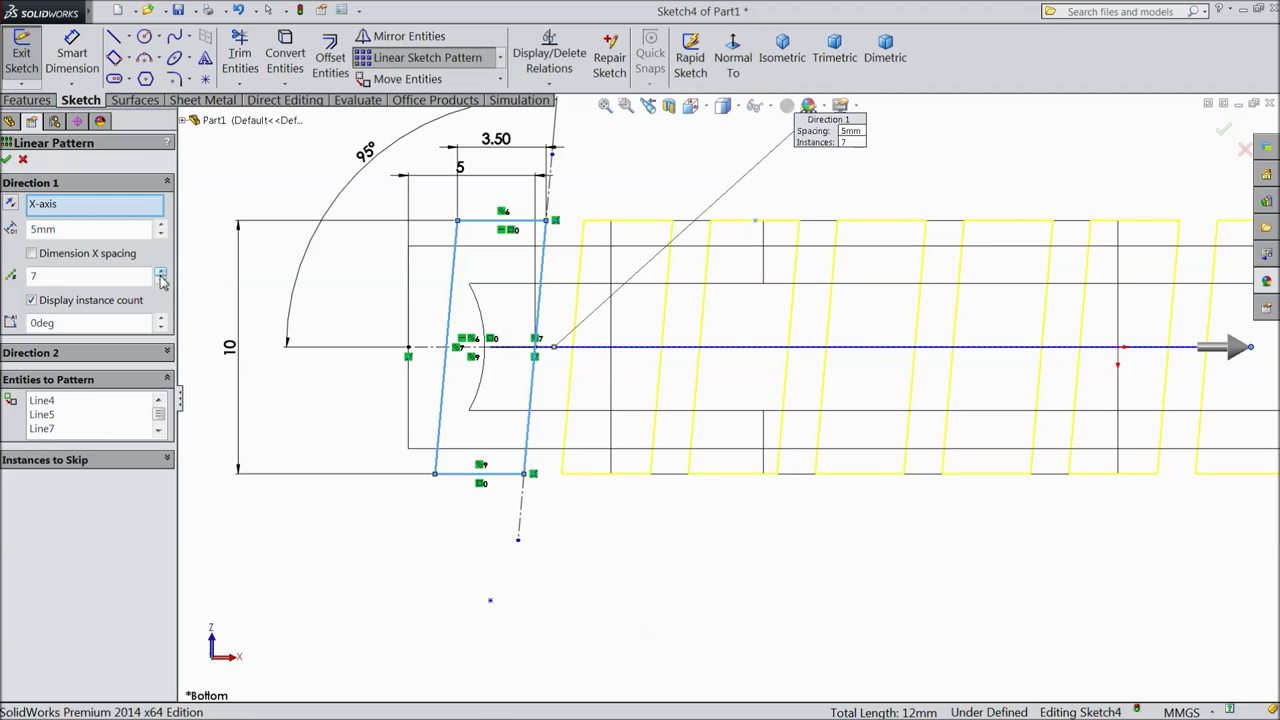
{"action": "scroll", "coordinate": [340, 380], "scroll_direction": "up", "scroll_amount": 3}
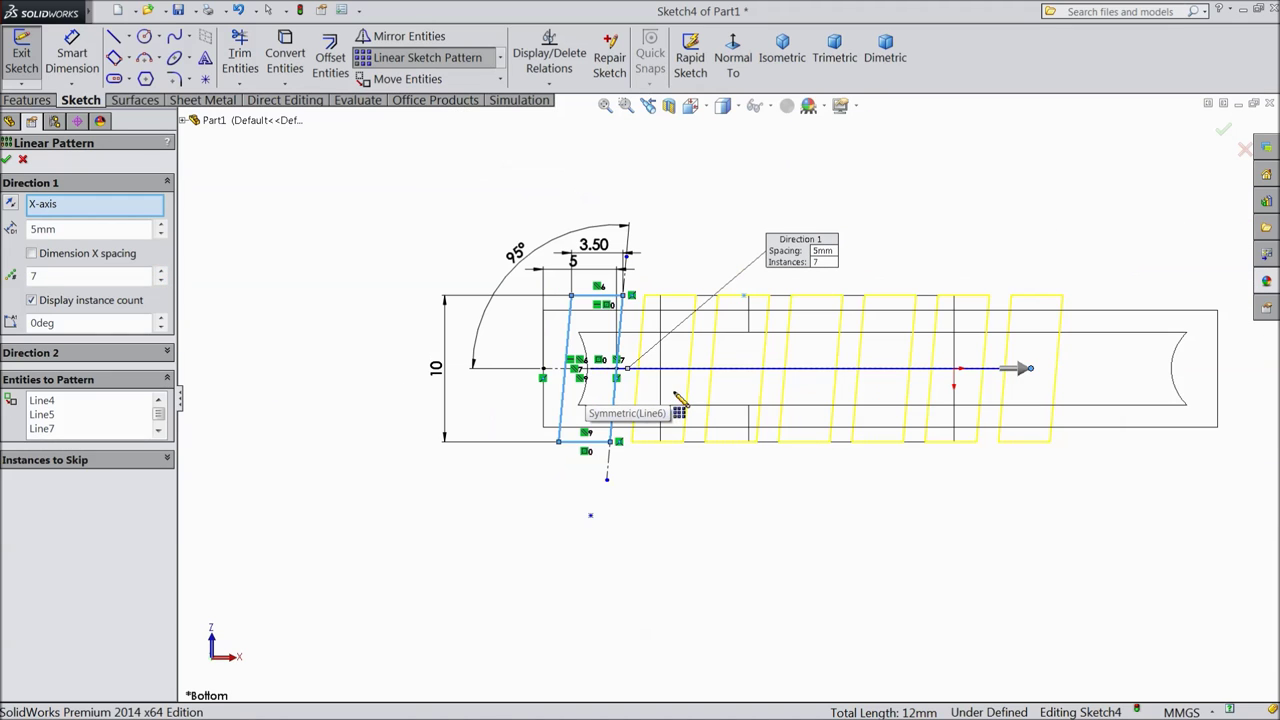
{"action": "scroll", "coordinate": [1055, 328], "scroll_direction": "down", "scroll_amount": 1}
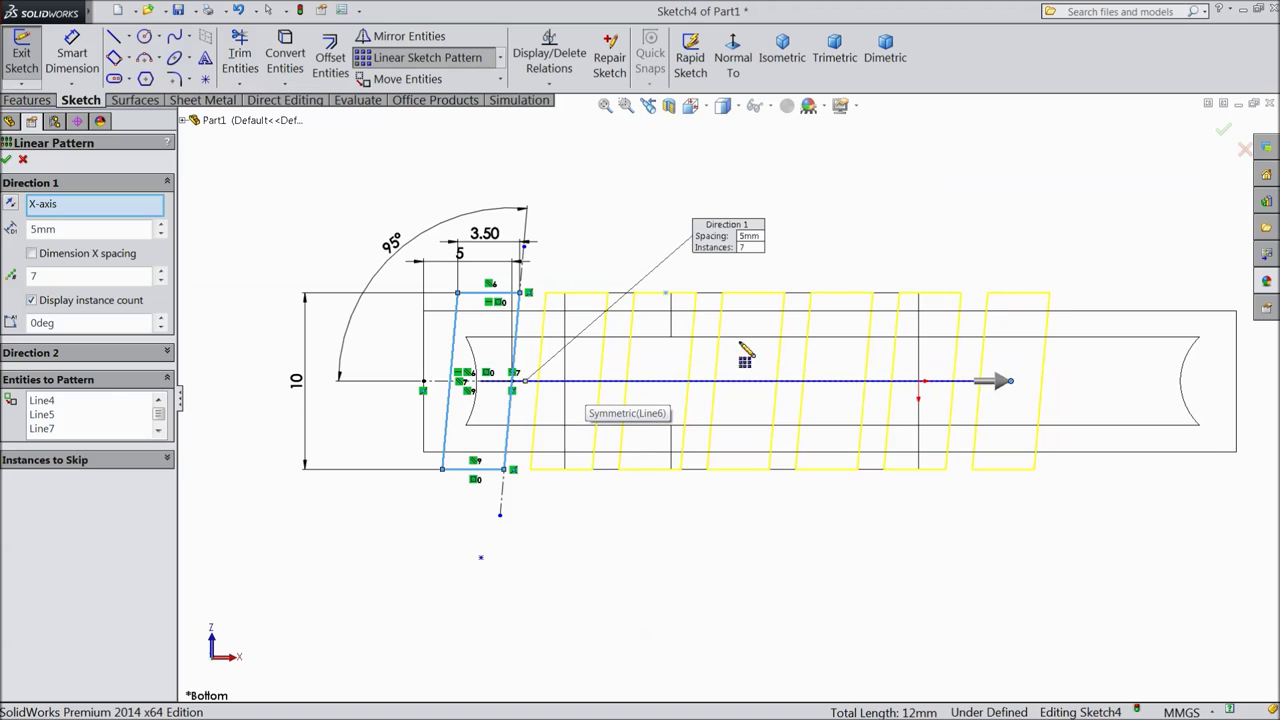
{"action": "left_click", "coordinate": [160, 271]}
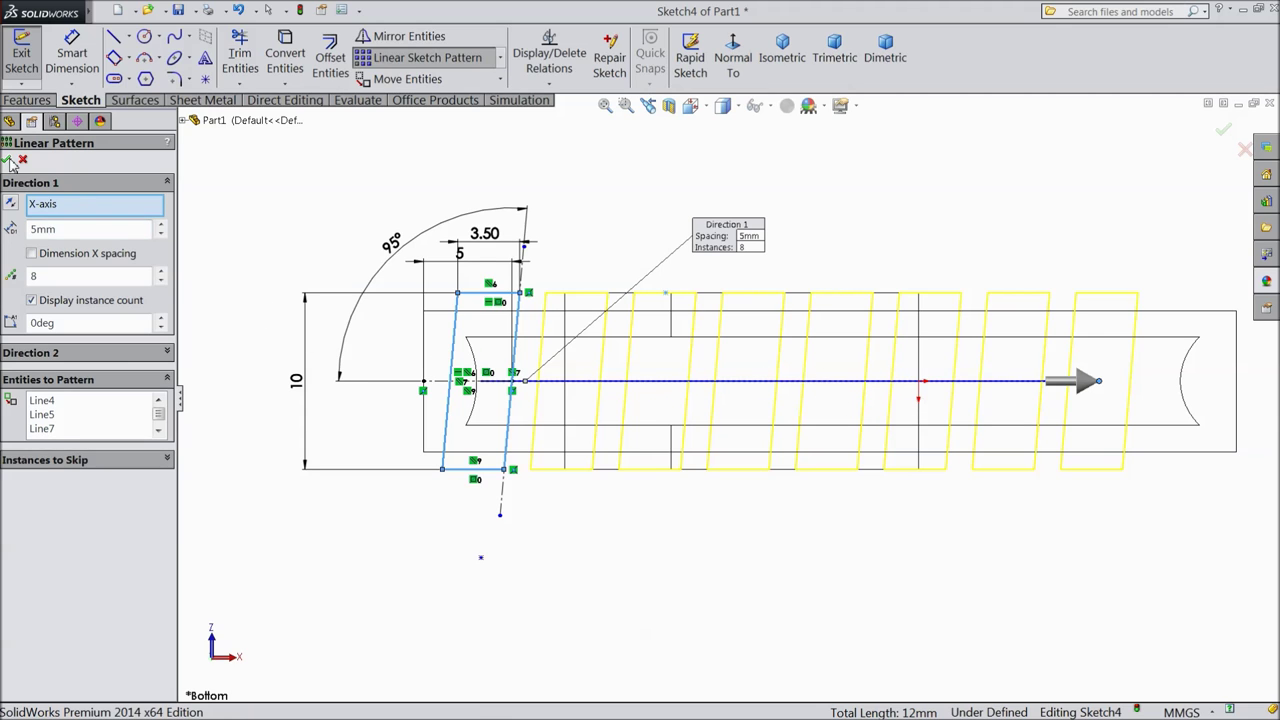
{"action": "key", "text": "Return"}
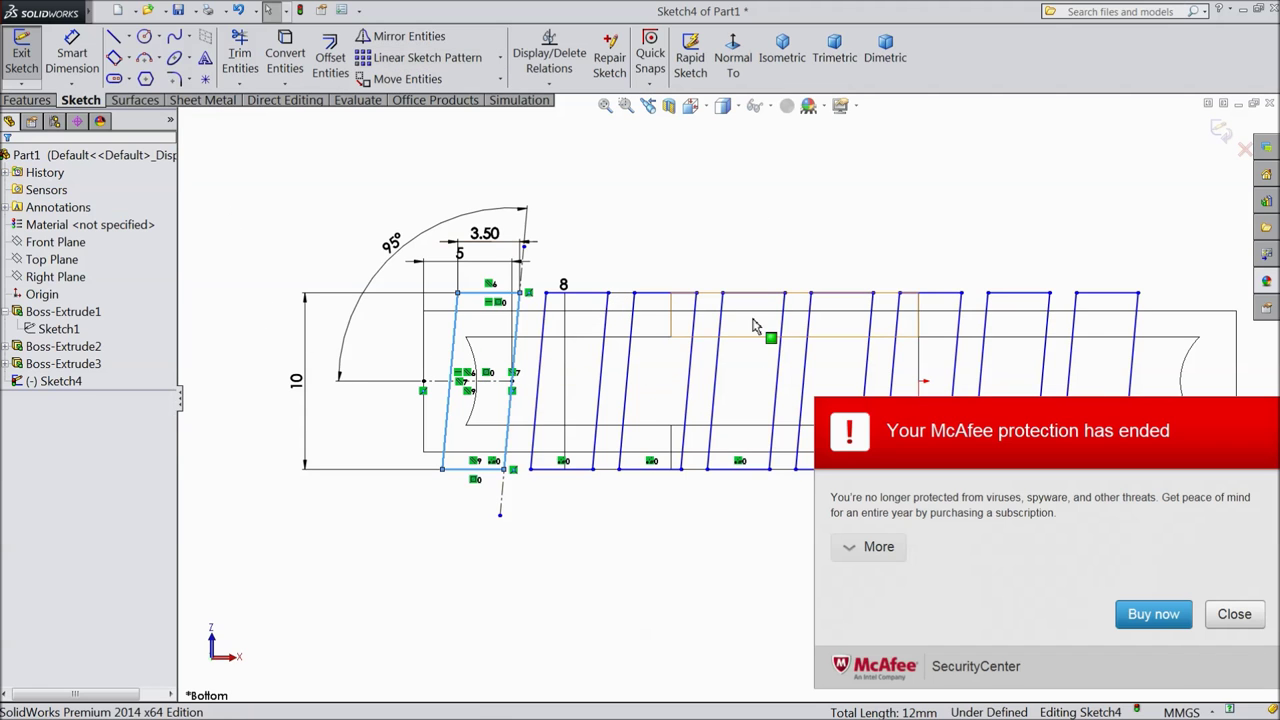
Dismiss the McAfee notice and change the model's display style from wireframe to shaded with edges
{"action": "left_click", "coordinate": [1234, 614]}
{"action": "scroll", "coordinate": [728, 401], "scroll_direction": "up", "scroll_amount": 1}
{"action": "scroll", "coordinate": [600, 362], "scroll_direction": "up", "scroll_amount": 2}
{"action": "mouse_move", "coordinate": [574, 234]}
{"action": "middle_mouse_down"}
{"action": "mouse_move", "coordinate": [618, 430]}
{"action": "mouse_move", "coordinate": [606, 451]}
{"action": "middle_mouse_up"}
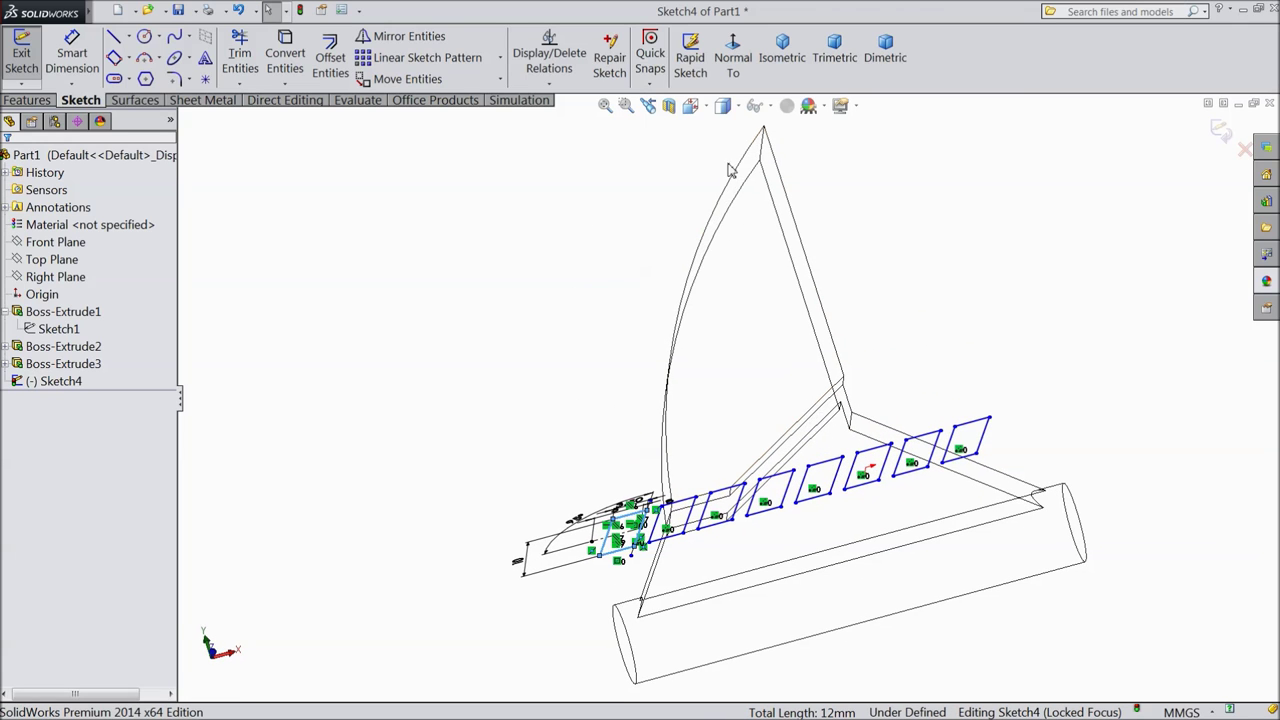
{"action": "left_click", "coordinate": [723, 105]}
{"action": "left_click", "coordinate": [724, 123]}
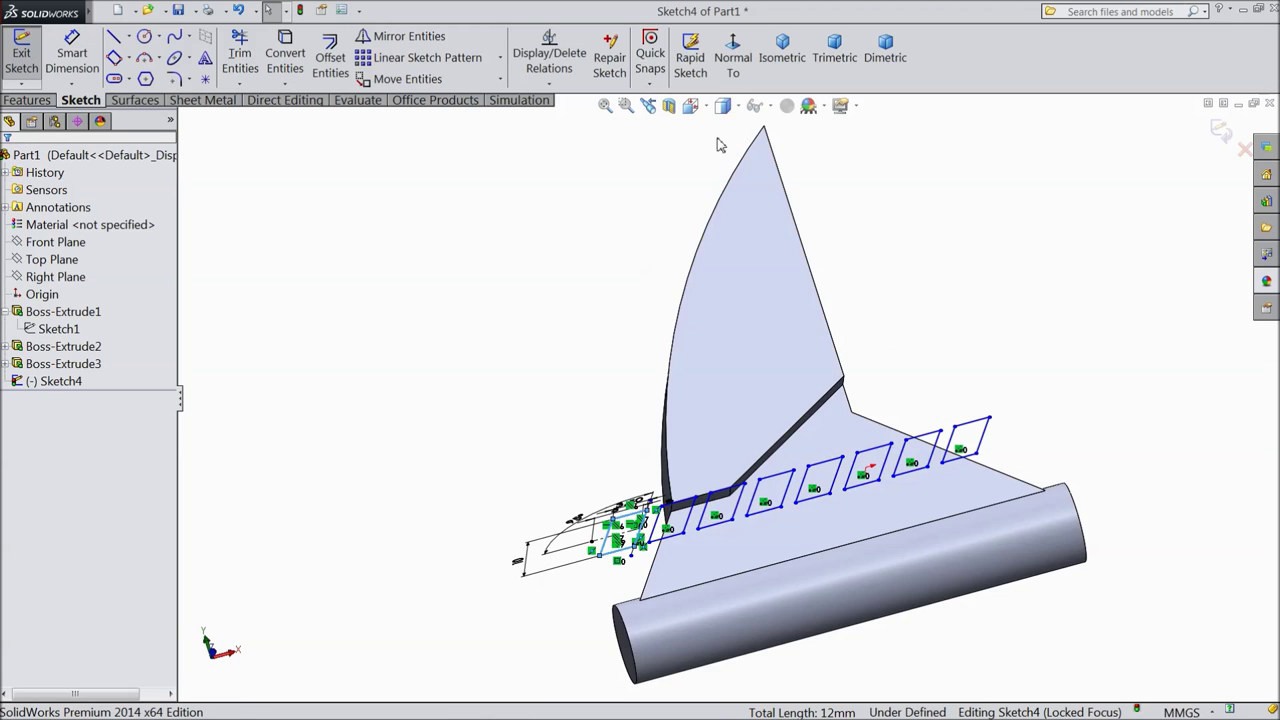
{"action": "scroll", "coordinate": [571, 343], "scroll_direction": "up", "scroll_amount": 3}
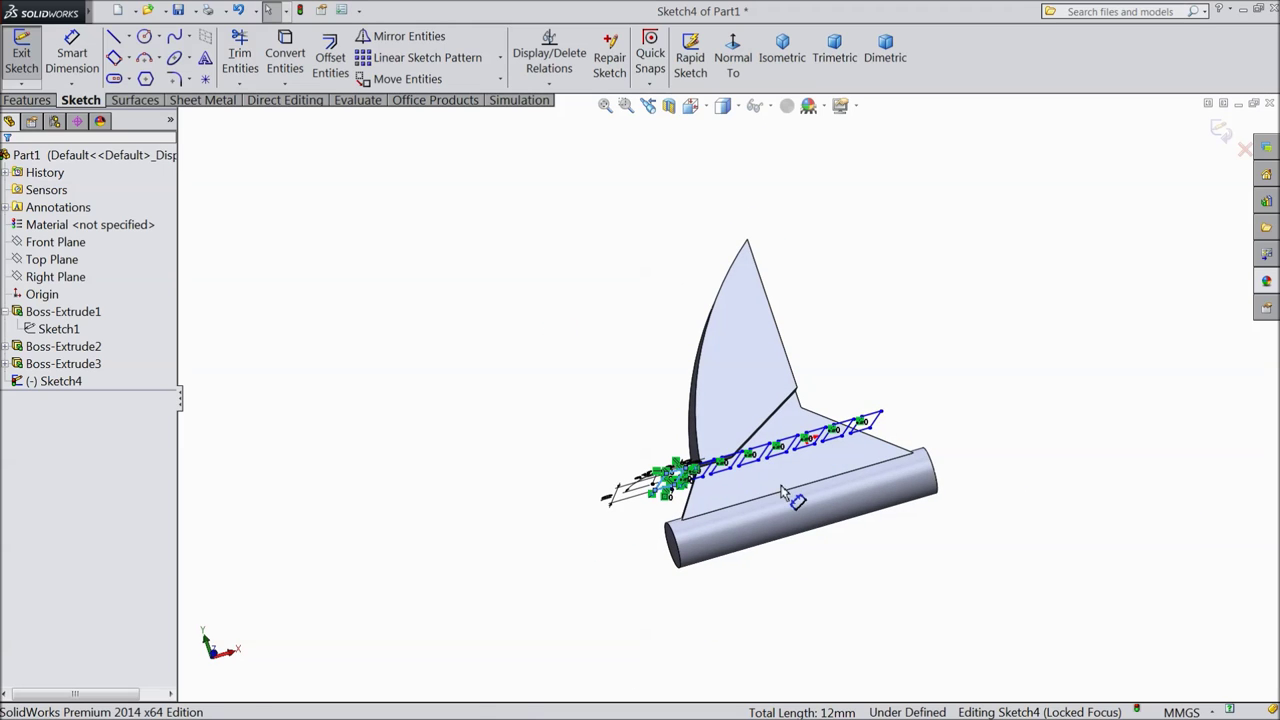
Start an extruded cut from the slot sketch and select all eight slanted profile regions as the contours to cut
{"action": "left_click", "coordinate": [27, 100]}
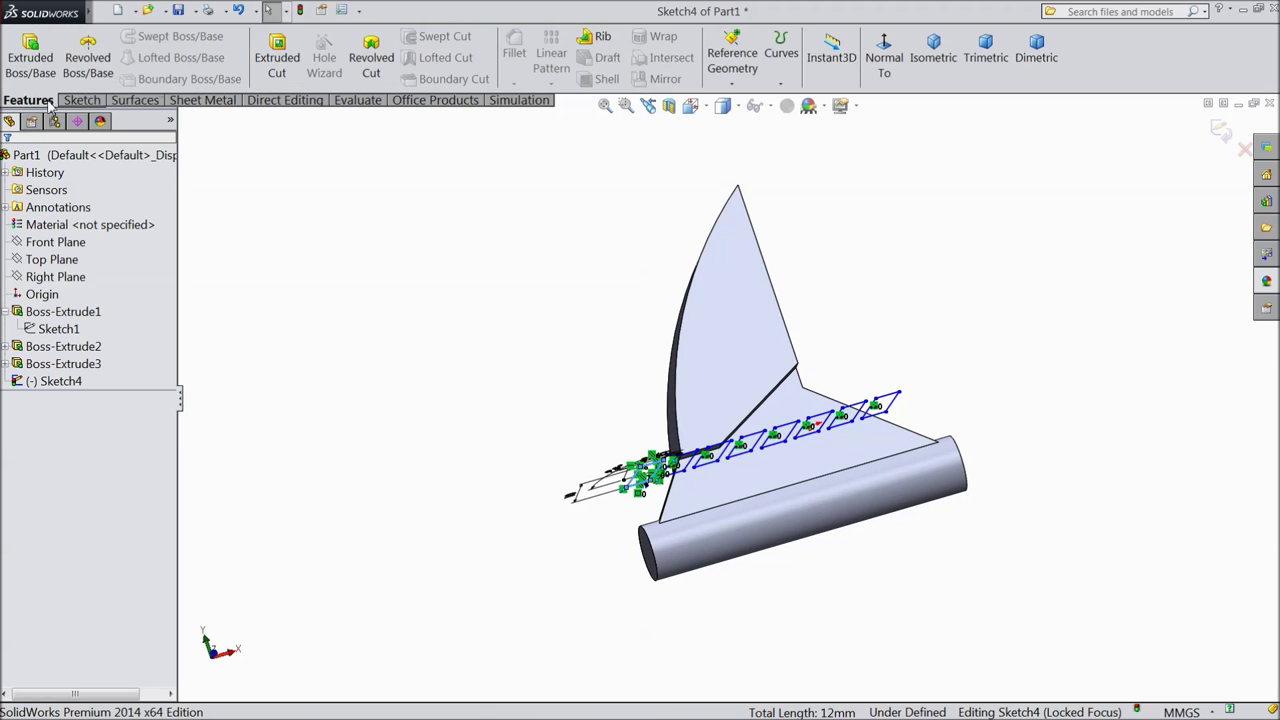
{"action": "left_click", "coordinate": [277, 60]}
{"action": "scroll", "coordinate": [722, 470], "scroll_direction": "down", "scroll_amount": 5}
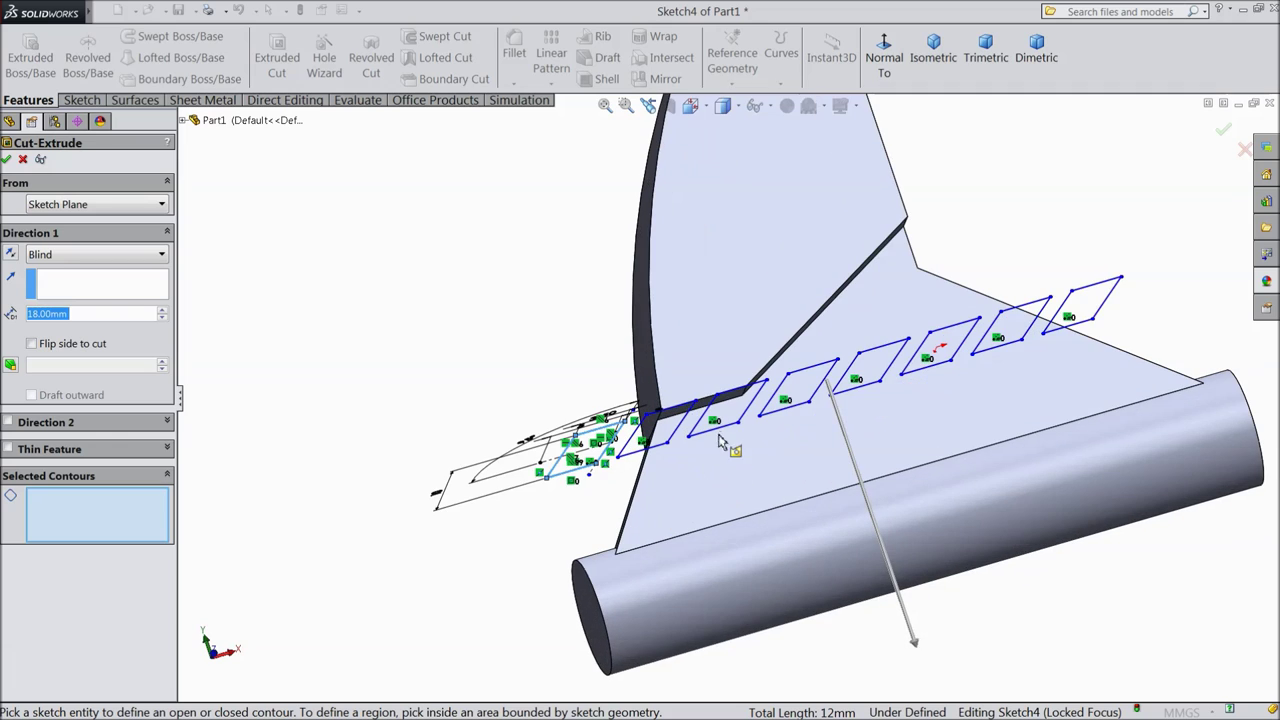
{"action": "scroll", "coordinate": [686, 443], "scroll_direction": "down", "scroll_amount": 1}
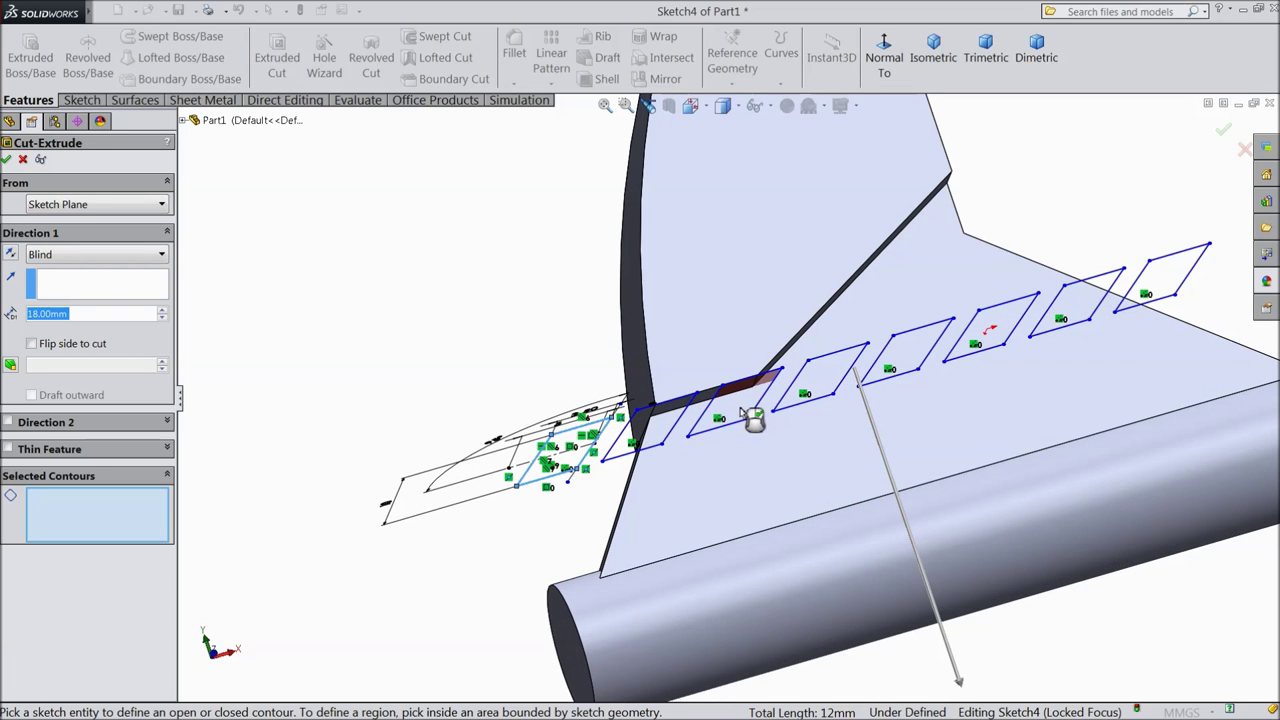
{"action": "left_click", "coordinate": [742, 414]}
{"action": "left_click", "coordinate": [658, 425]}
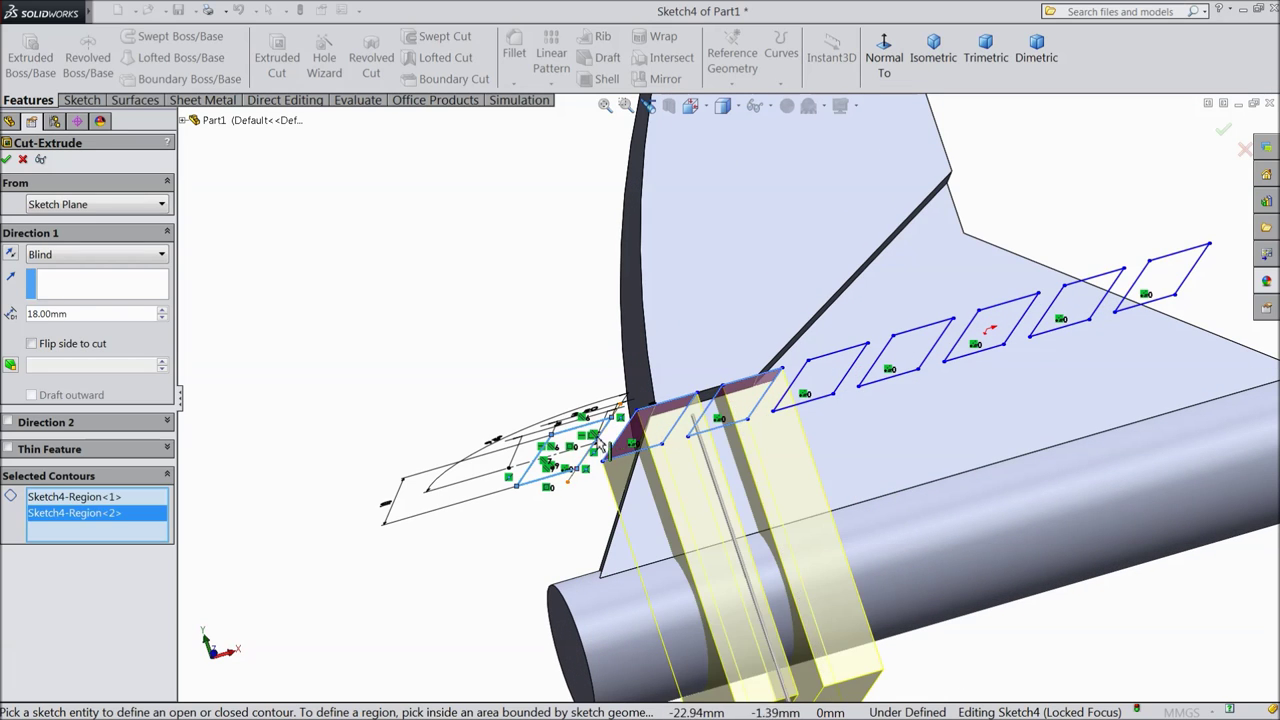
{"action": "left_click", "coordinate": [586, 447]}
{"action": "left_click", "coordinate": [845, 385]}
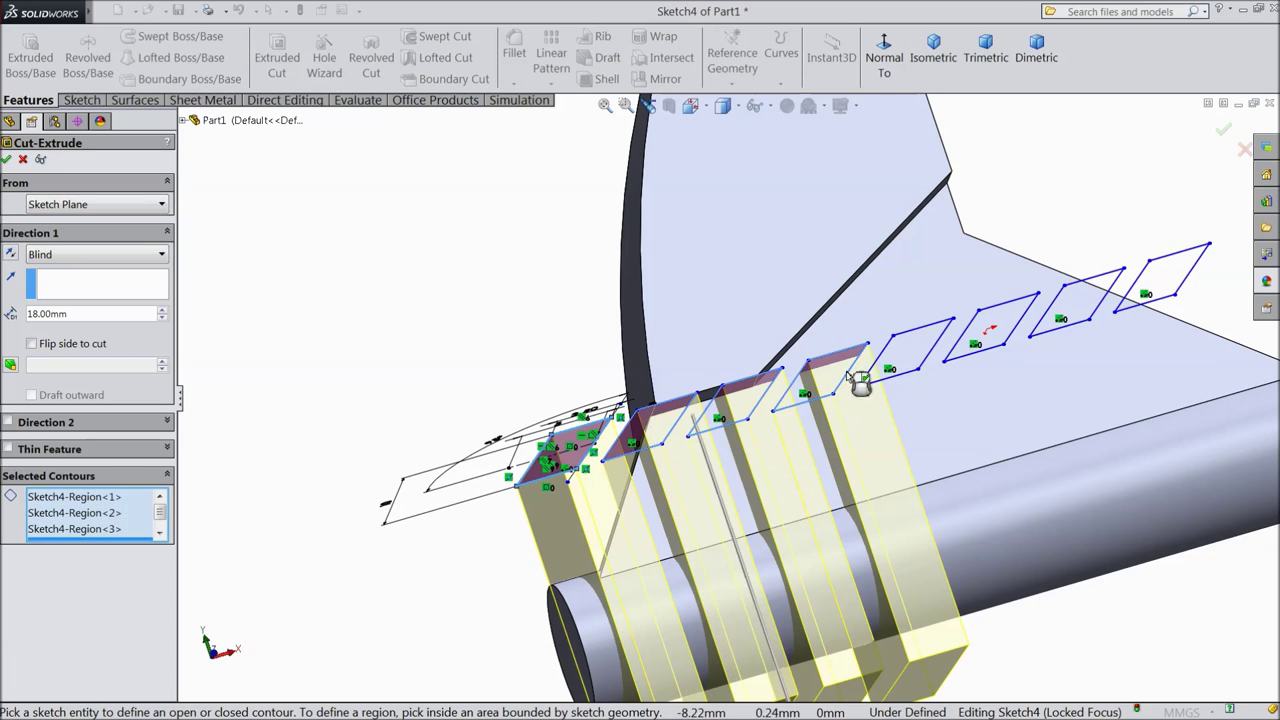
{"action": "left_click", "coordinate": [925, 355]}
{"action": "left_click", "coordinate": [992, 332]}
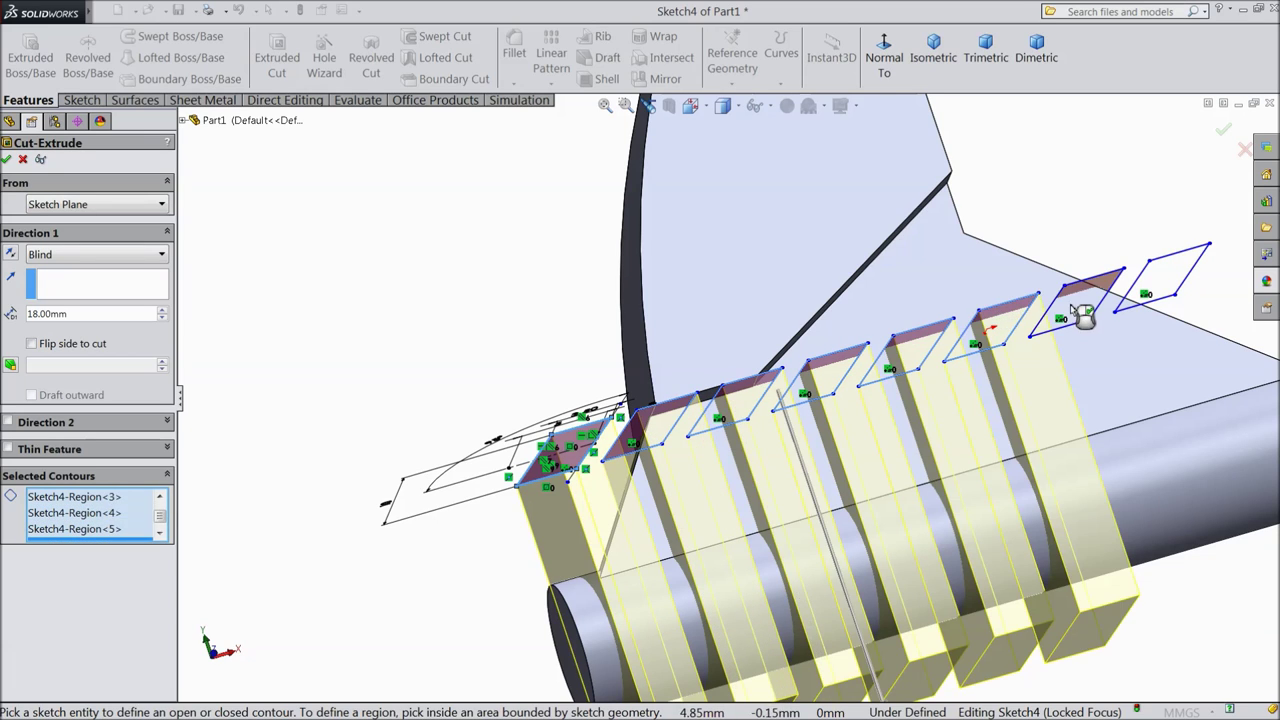
{"action": "left_click", "coordinate": [1083, 308]}
{"action": "left_click", "coordinate": [1137, 294]}
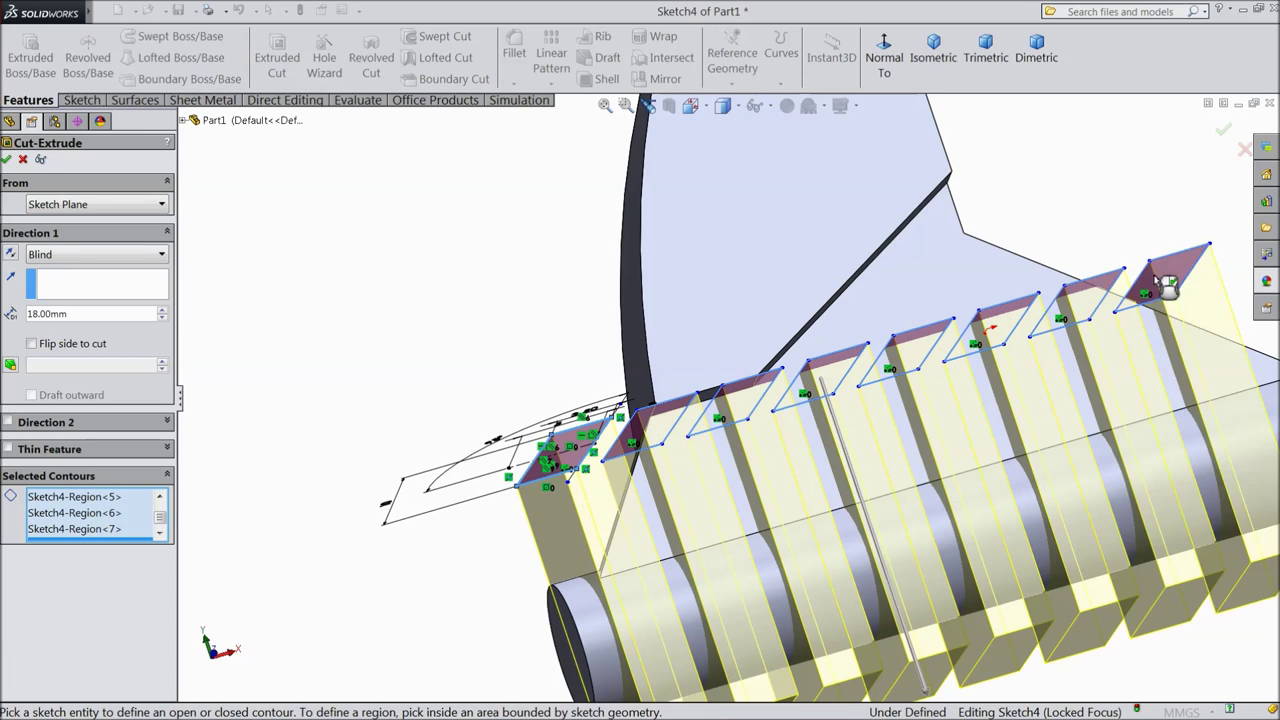
Start the cut at an 18 mm offset from the sketch plane and reverse the offset direction toward the cylindrical bar
{"action": "left_click", "coordinate": [65, 205]}
{"action": "left_click", "coordinate": [60, 259]}
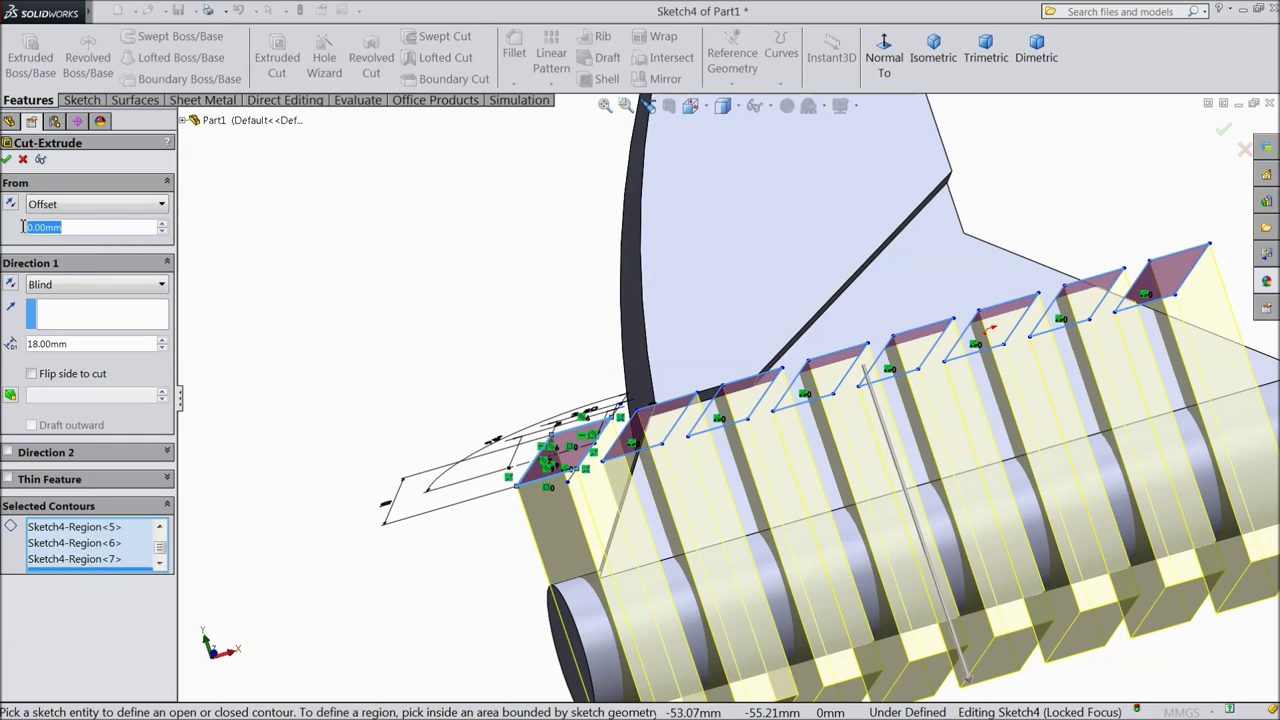
{"action": "type", "text": "18"}
{"action": "key", "text": "Return"}
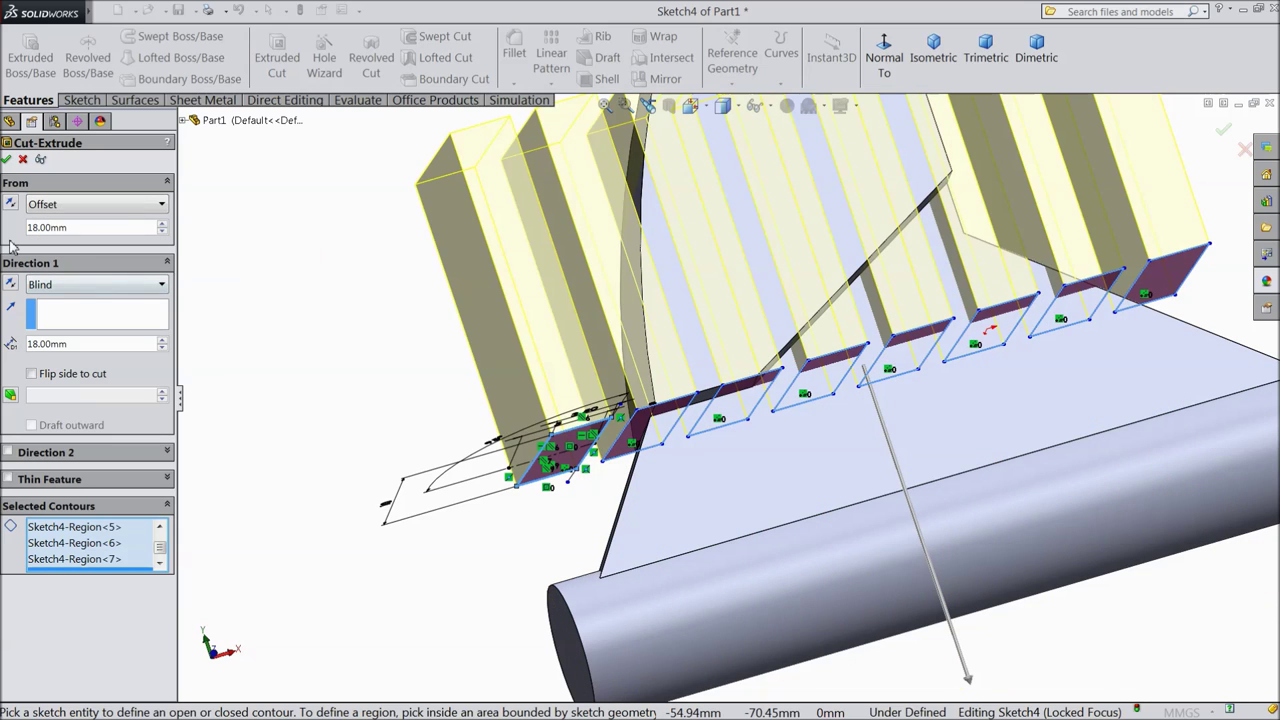
{"action": "left_click", "coordinate": [10, 204]}
{"action": "scroll", "coordinate": [312, 340], "scroll_direction": "up", "scroll_amount": 4}
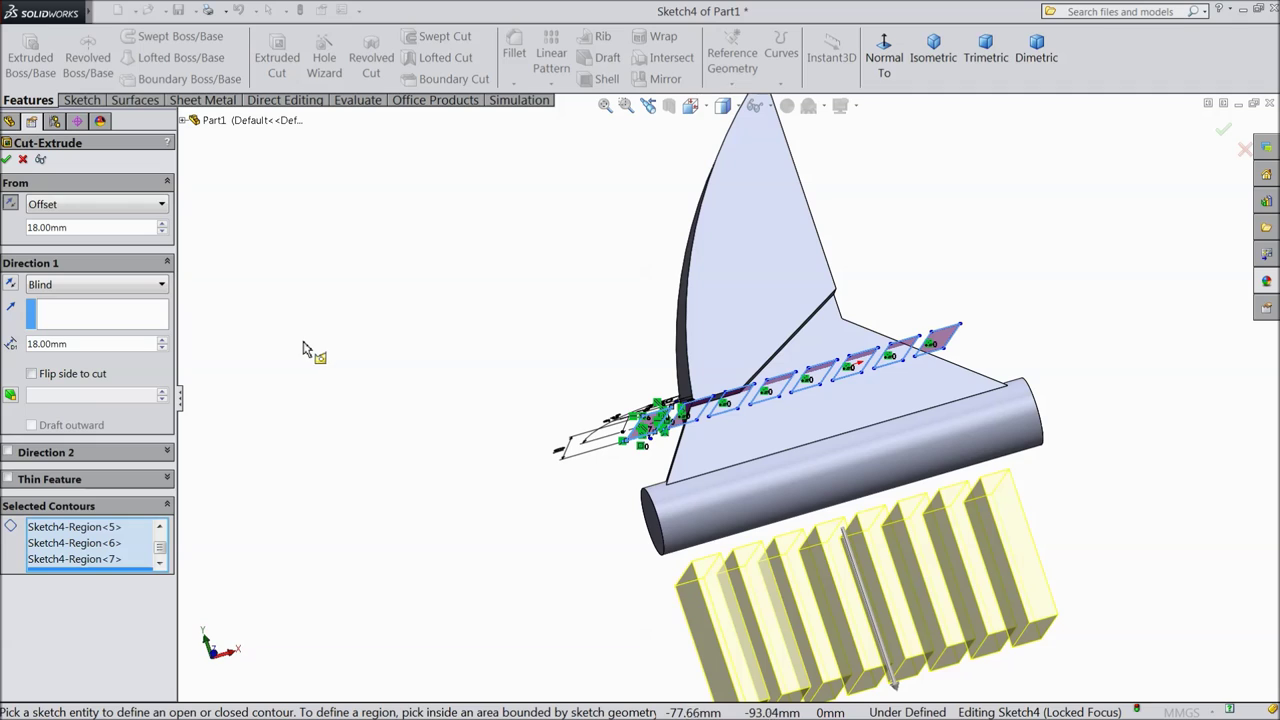
Set the cut's start offset to 8.5 mm and complete the blind cut with its 18 mm depth
{"action": "left_click_drag", "start_coordinate": [62, 229], "coordinate": [47, 229]}
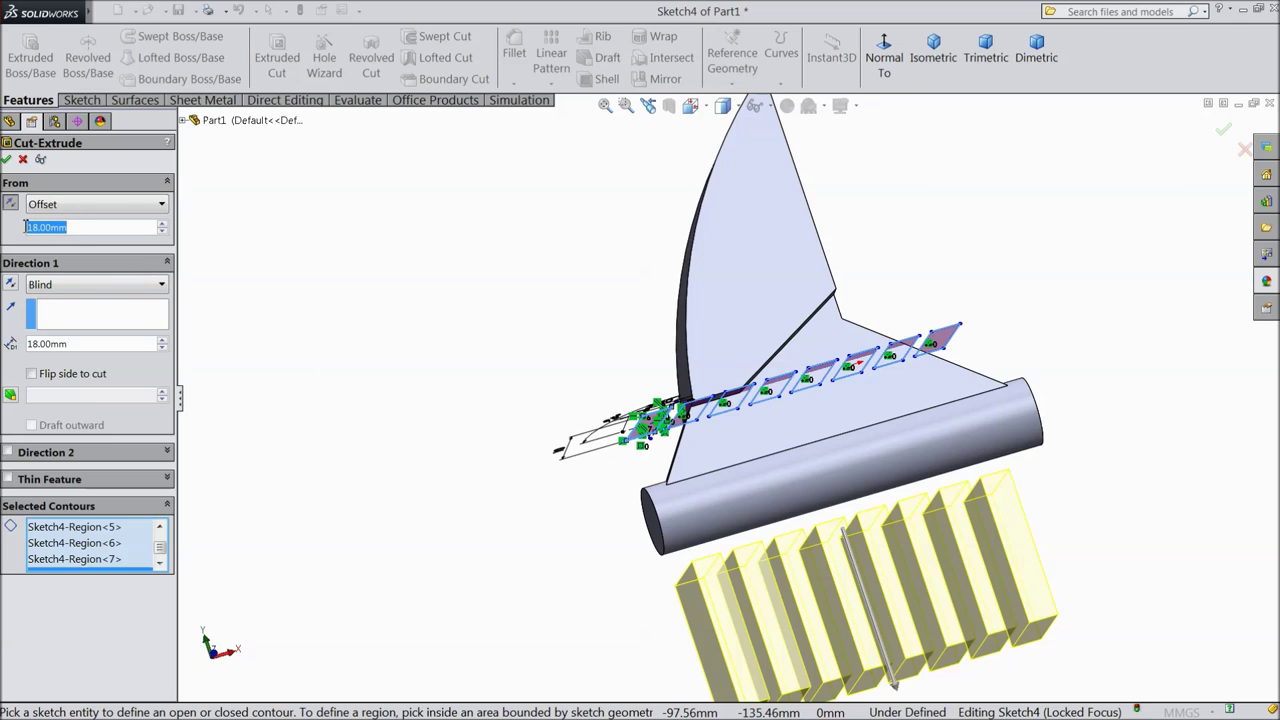
{"action": "type", "text": "8.5"}
{"action": "key", "text": "Return"}
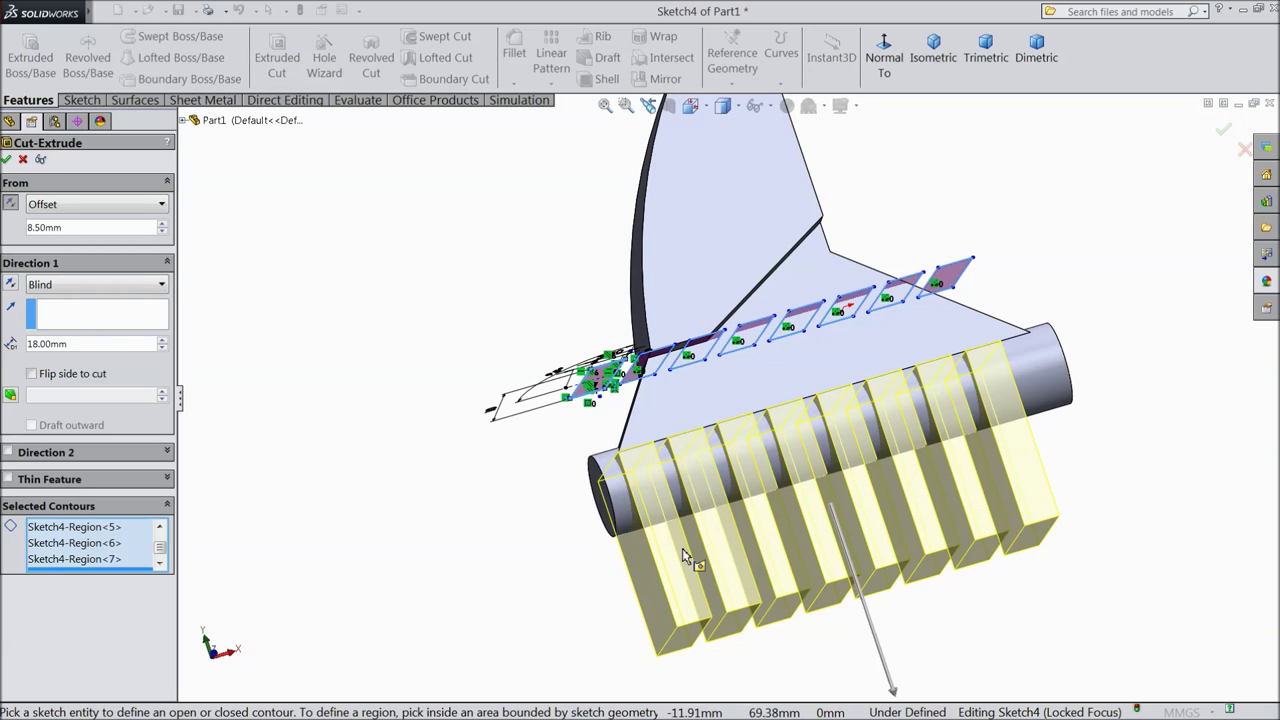
{"action": "mouse_move", "coordinate": [292, 348]}
{"action": "middle_mouse_down"}
{"action": "mouse_move", "coordinate": [331, 457]}
{"action": "mouse_move", "coordinate": [322, 438]}
{"action": "middle_mouse_up"}
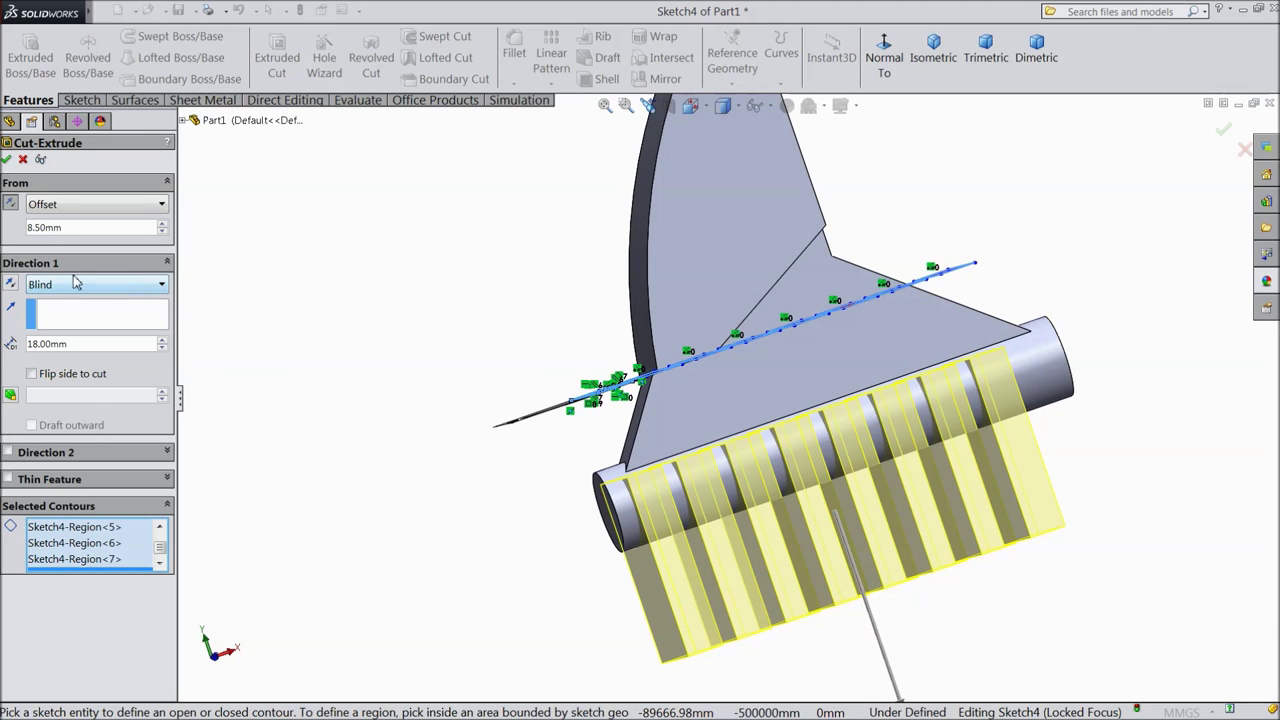
{"action": "left_click", "coordinate": [6, 160]}
Open the tapered web's sketch (Sketch2 of Boss-Extrude2) for editing and view it face-on
{"action": "middle_click_drag", "start_coordinate": [283, 406], "coordinate": [346, 440]}
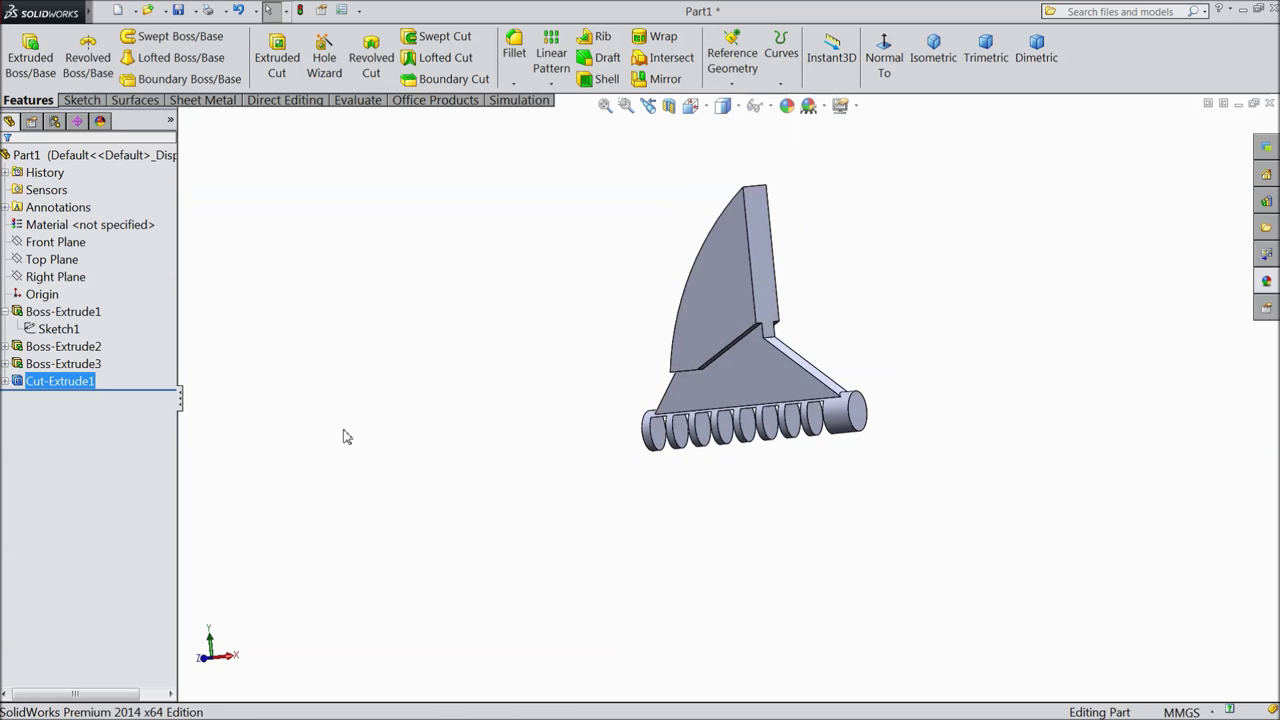
{"action": "middle_click_drag", "start_coordinate": [834, 314], "coordinate": [787, 395]}
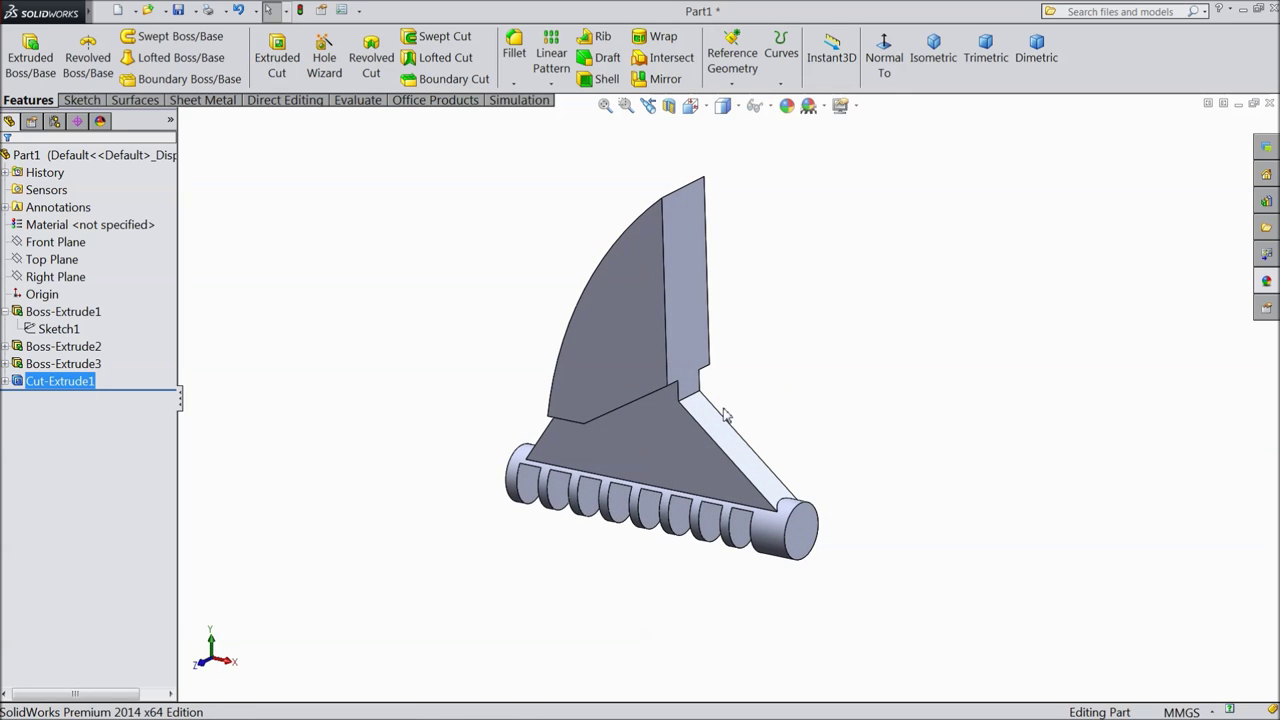
{"action": "scroll", "coordinate": [727, 416], "scroll_direction": "down", "scroll_amount": 3}
{"action": "middle_click_drag", "start_coordinate": [729, 429], "coordinate": [745, 458]}
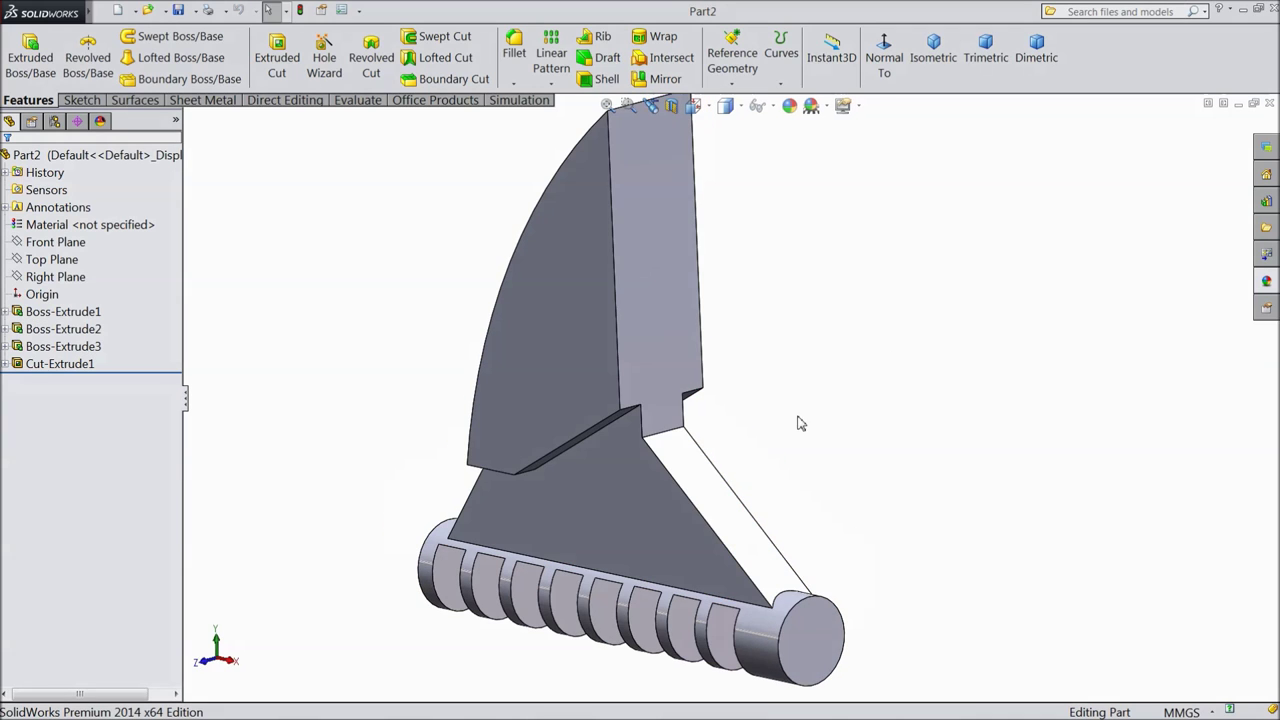
{"action": "middle_click_drag", "start_coordinate": [797, 421], "coordinate": [820, 360]}
{"action": "mouse_move", "coordinate": [737, 543]}
{"action": "middle_mouse_down"}
{"action": "mouse_move", "coordinate": [831, 403]}
{"action": "mouse_move", "coordinate": [818, 396]}
{"action": "middle_mouse_up"}
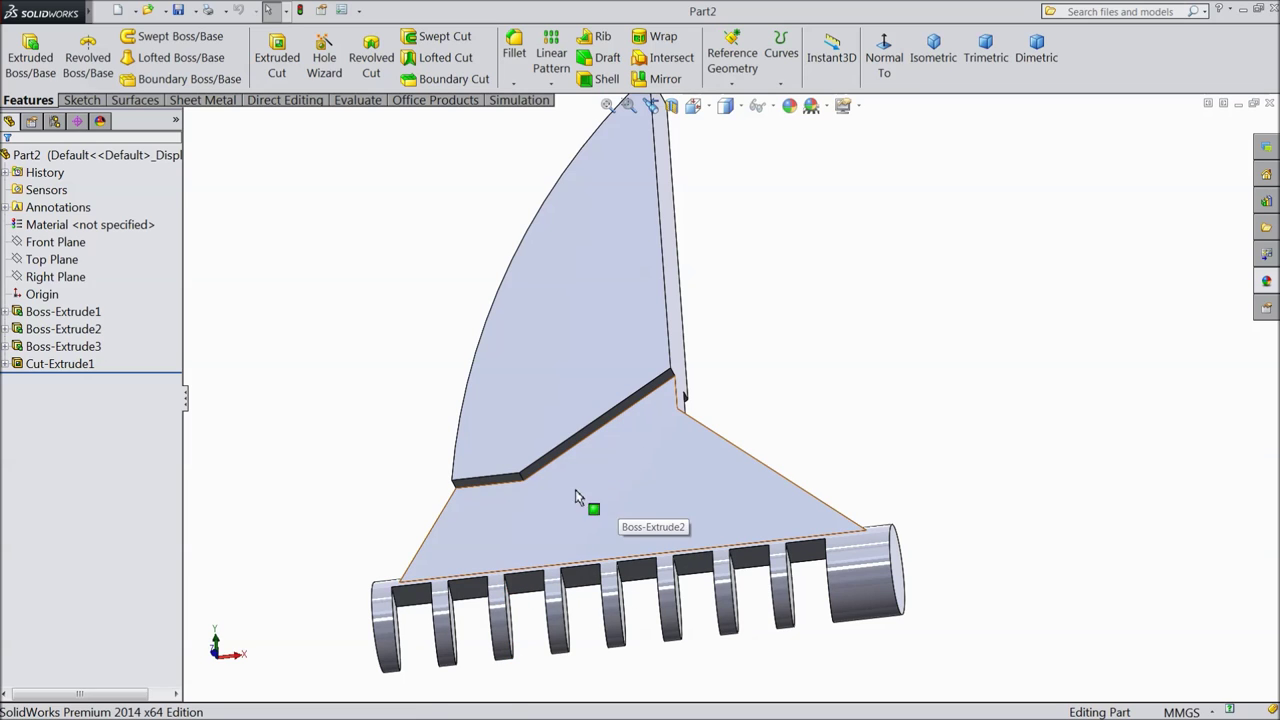
{"action": "left_click", "coordinate": [24, 331]}
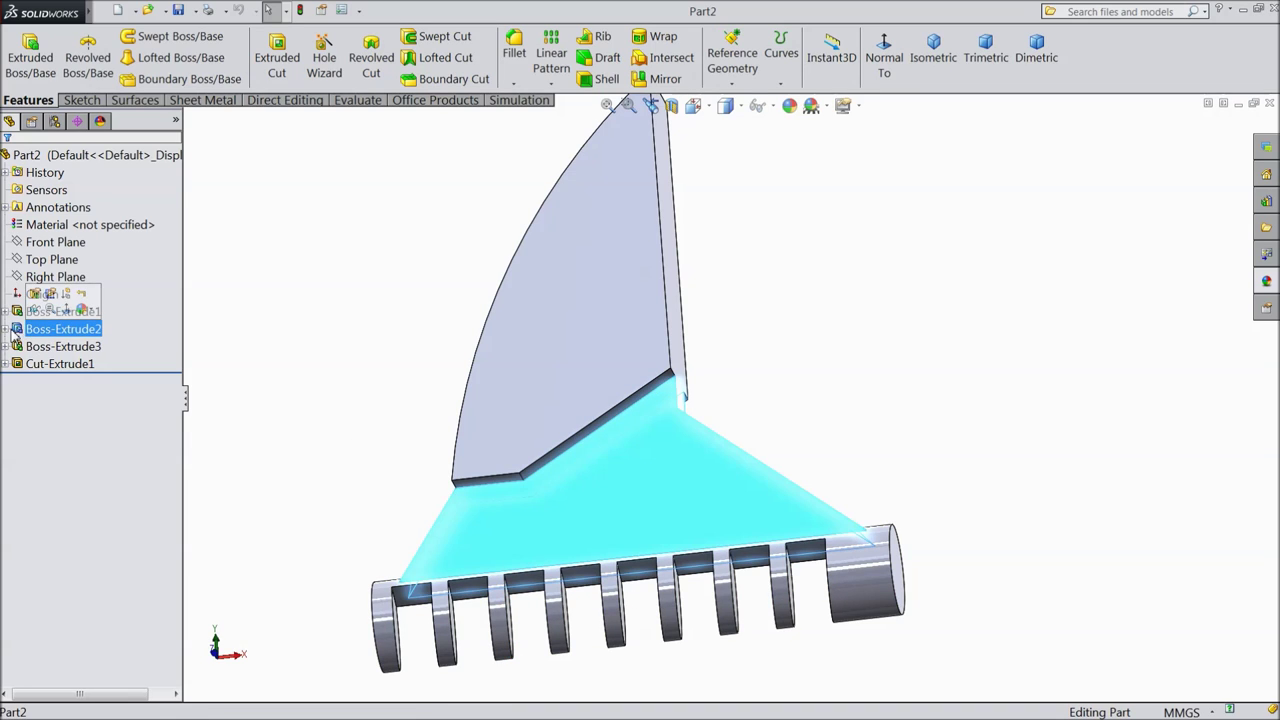
{"action": "left_click", "coordinate": [6, 329]}
{"action": "left_click", "coordinate": [45, 345]}
{"action": "left_click", "coordinate": [50, 324]}
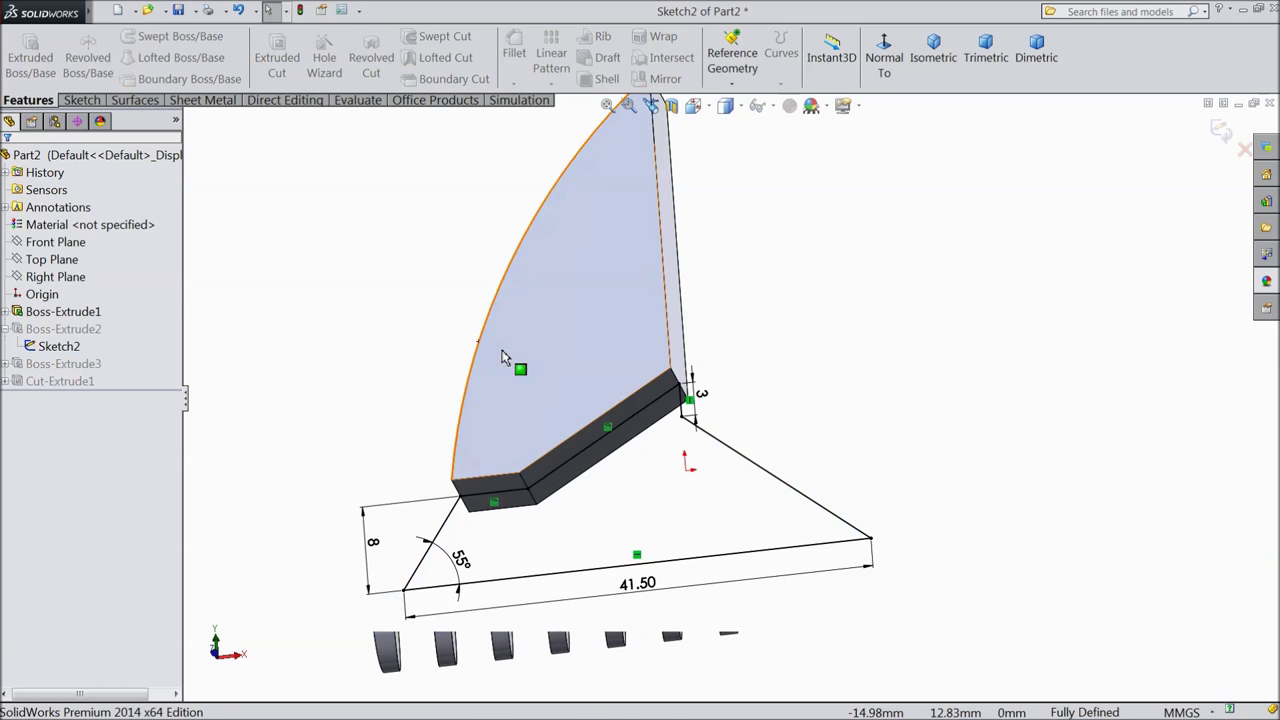
{"action": "left_click", "coordinate": [884, 57]}
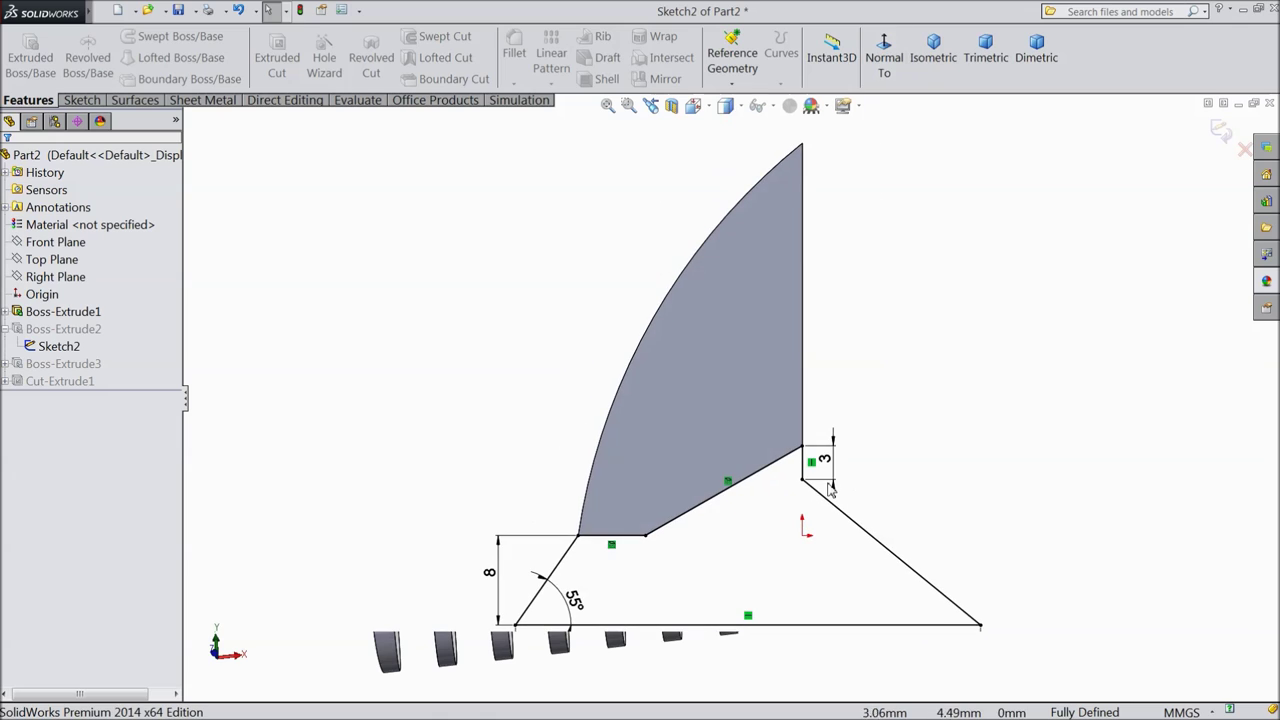
{"action": "scroll", "coordinate": [700, 607], "scroll_direction": "down", "scroll_amount": 2}
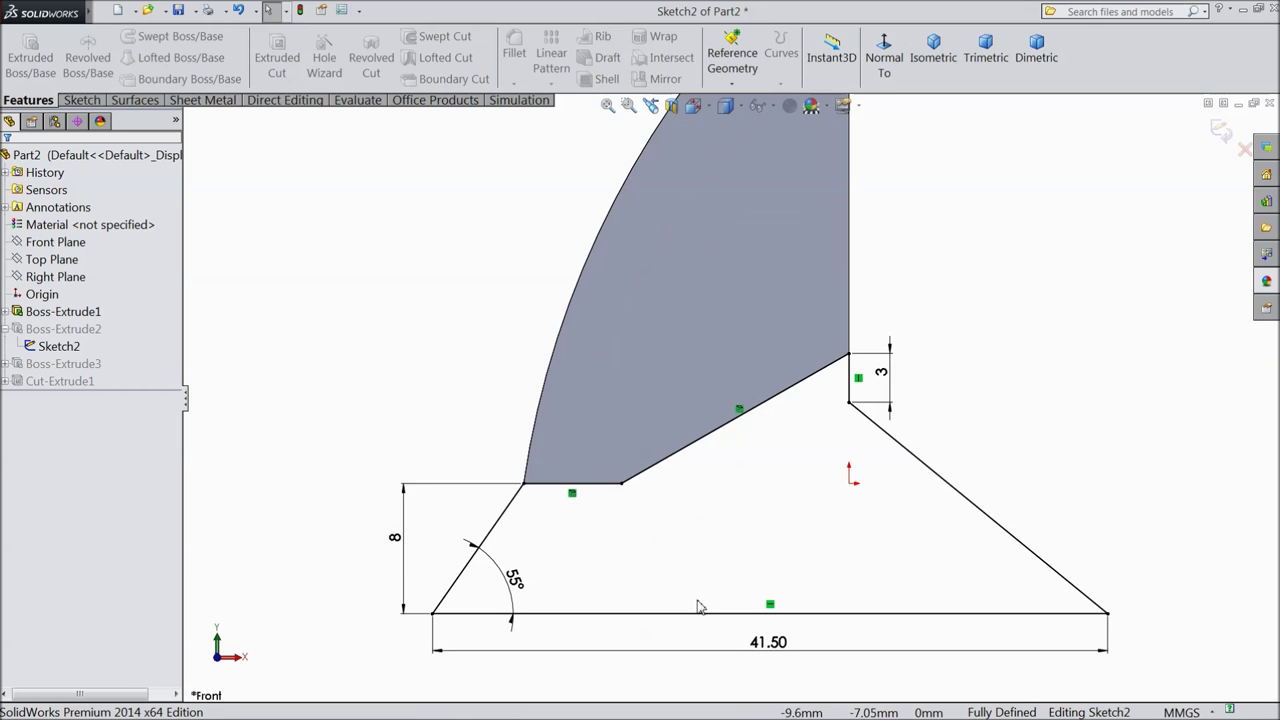
Set the vertical height dimension beside the web's 55° edge to 5.5 mm and exit the sketch
{"action": "double_click", "coordinate": [396, 538]}
{"action": "type", "text": "5.85"}
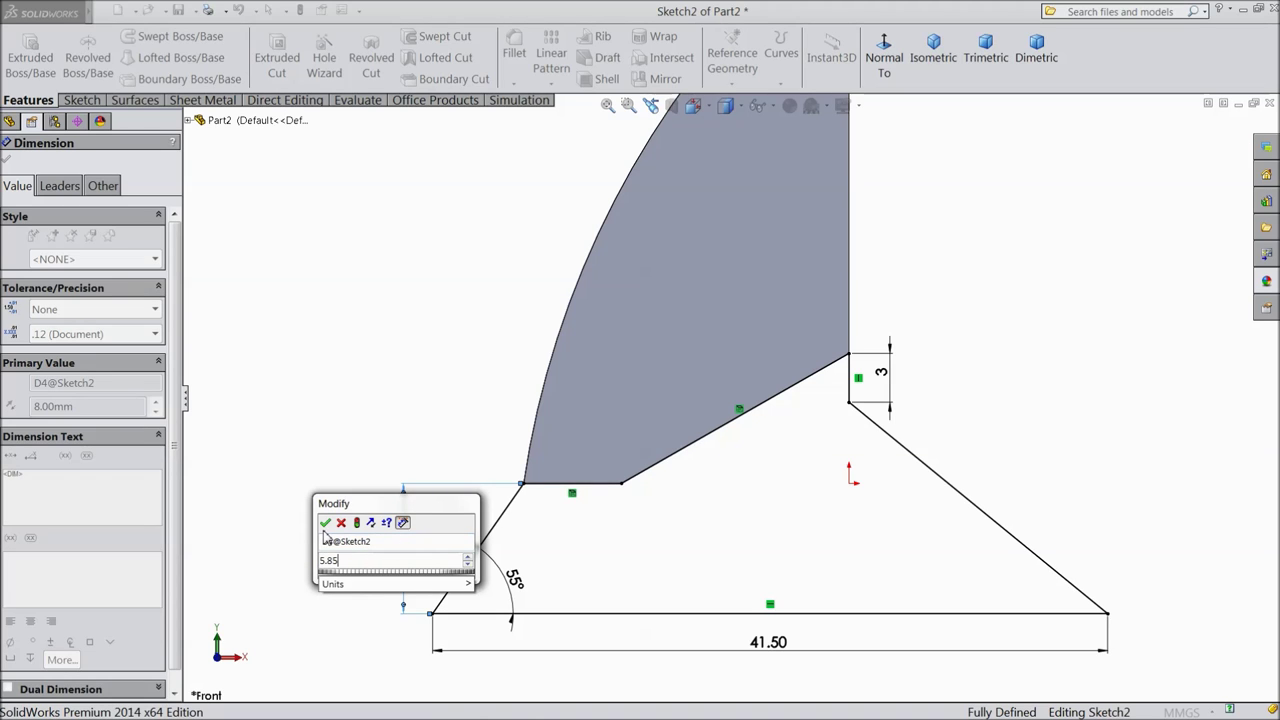
{"action": "key", "text": "BackSpace"}
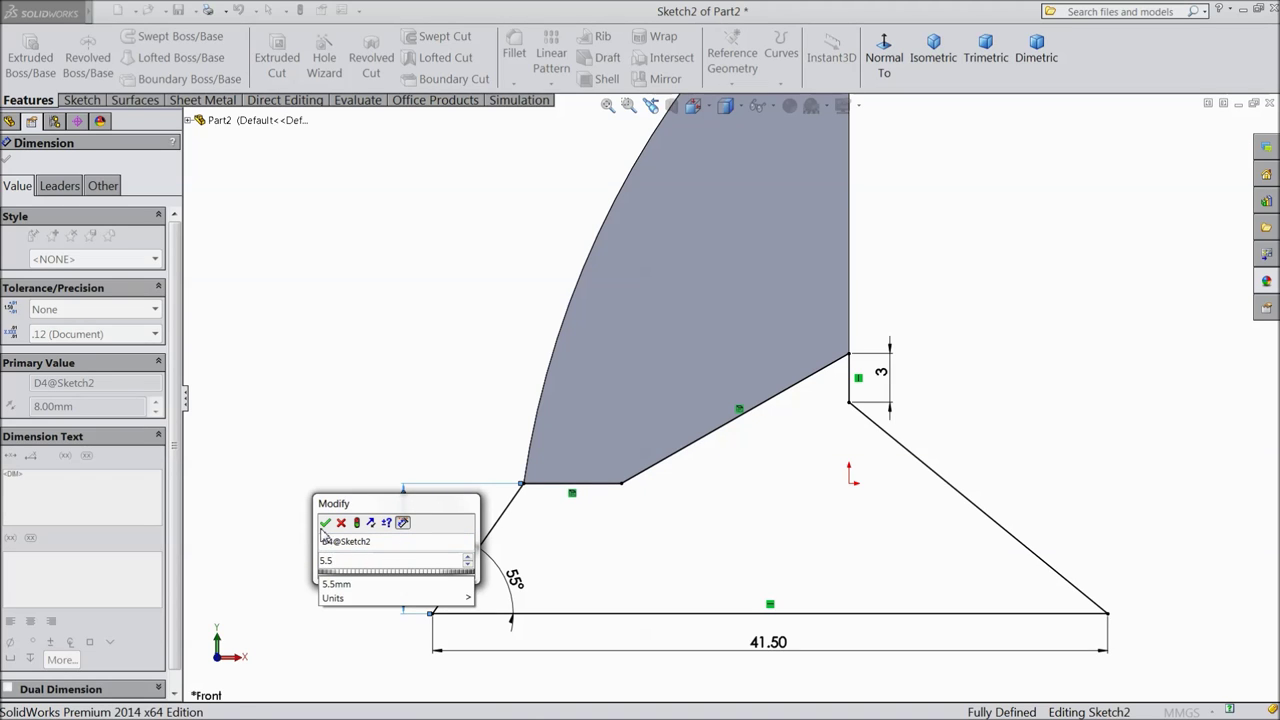
{"action": "left_click", "coordinate": [324, 524]}
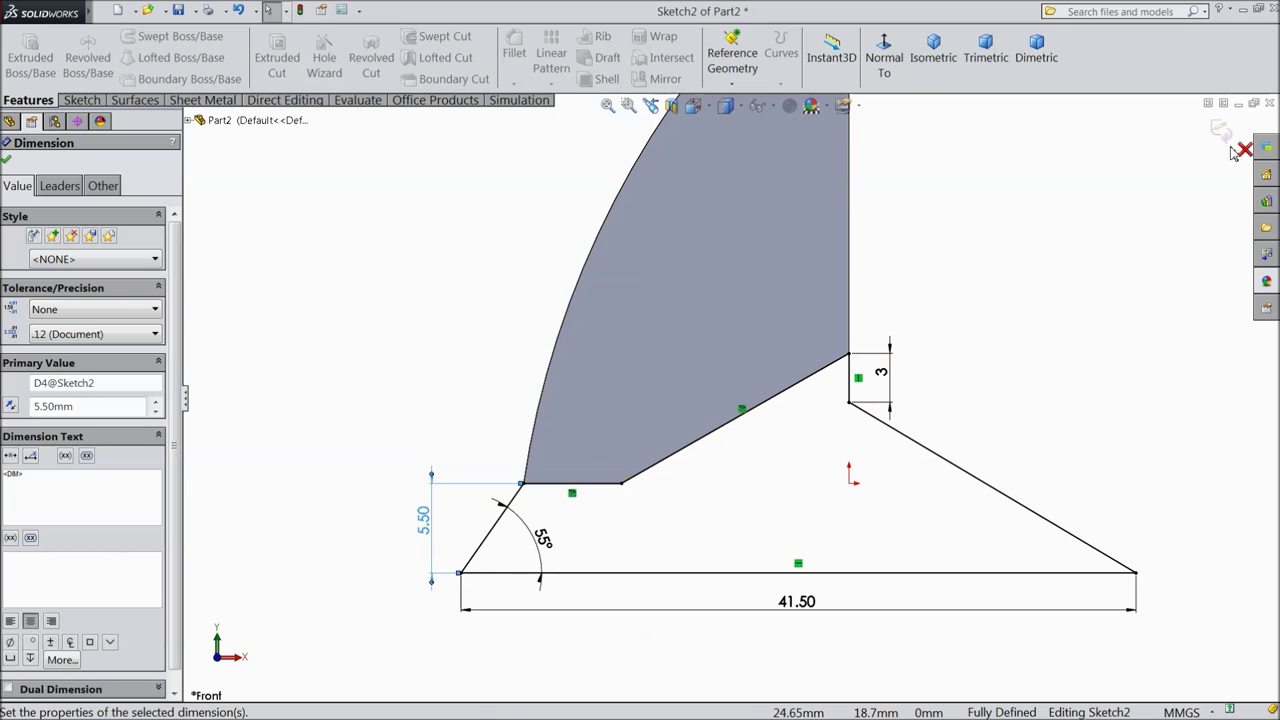
{"action": "left_click", "coordinate": [1220, 132]}
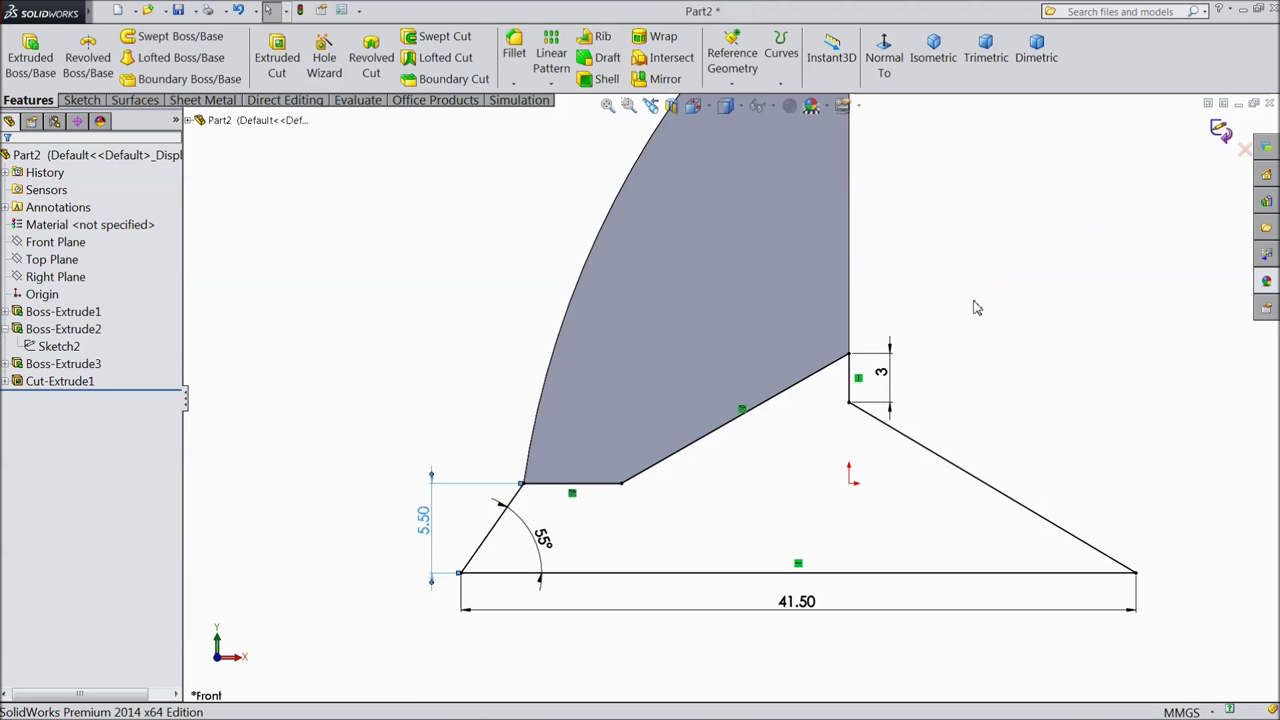
Apply an appearance from the Metal category of the appearance library to the part
{"action": "middle_click_drag", "start_coordinate": [908, 488], "coordinate": [918, 315]}
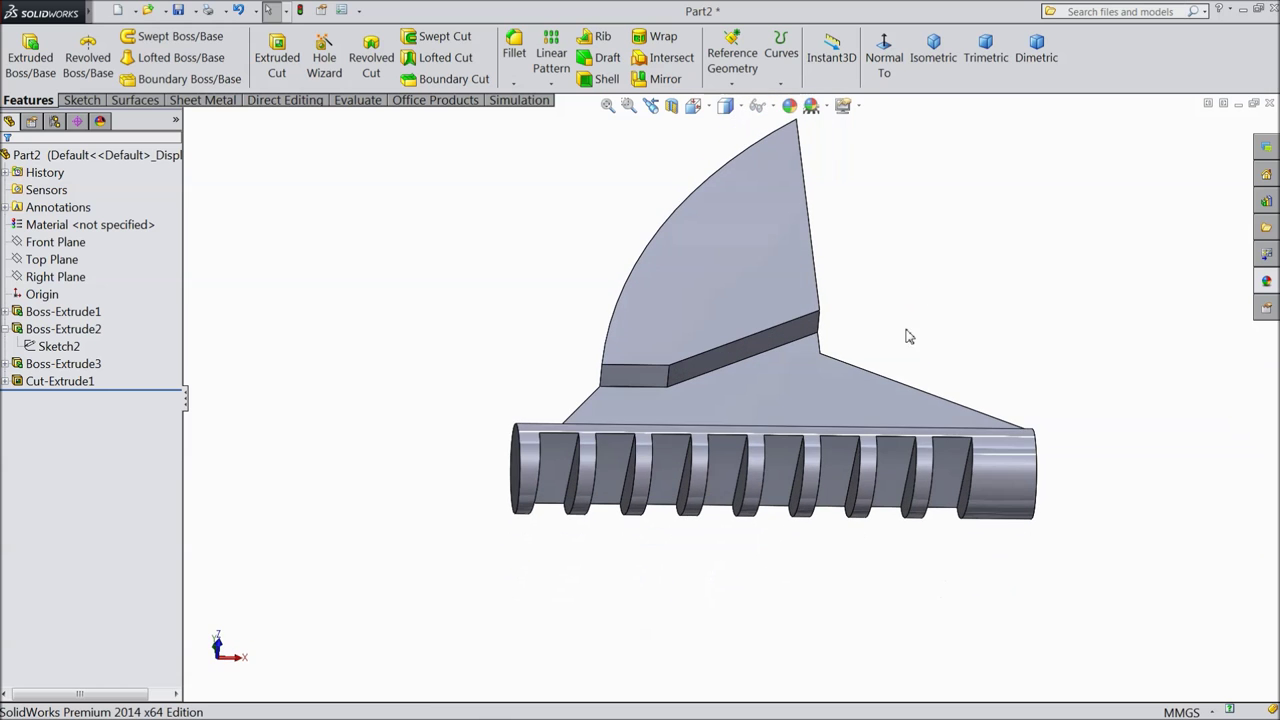
{"action": "scroll", "coordinate": [737, 480], "scroll_direction": "down", "scroll_amount": 4}
{"action": "key", "text": "f"}
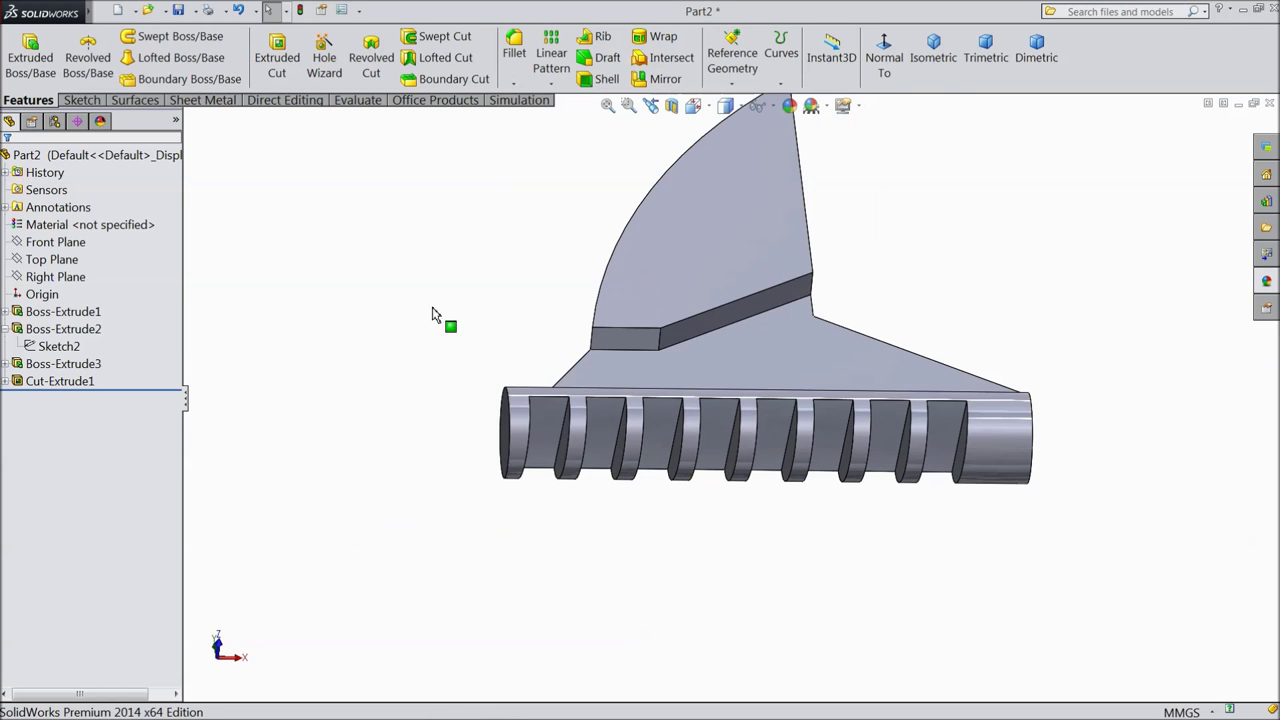
{"action": "left_click", "coordinate": [1265, 282]}
{"action": "left_click", "coordinate": [1095, 155]}
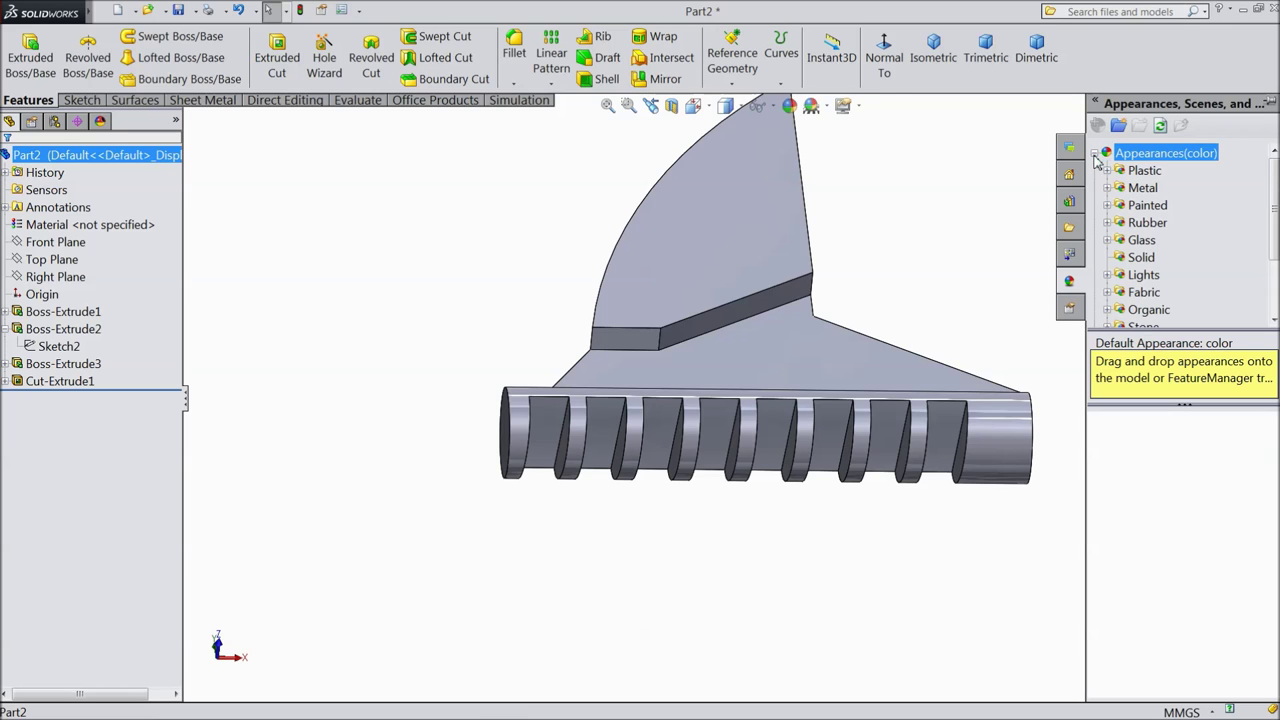
{"action": "left_click", "coordinate": [1142, 188]}
{"action": "mouse_move", "coordinate": [1157, 578]}
{"action": "left_mouse_down"}
{"action": "mouse_move", "coordinate": [1091, 559]}
{"action": "mouse_move", "coordinate": [955, 378]}
{"action": "left_mouse_up"}
{"action": "middle_click_drag", "start_coordinate": [955, 378], "coordinate": [712, 418]}
{"action": "left_click", "coordinate": [1158, 455]}
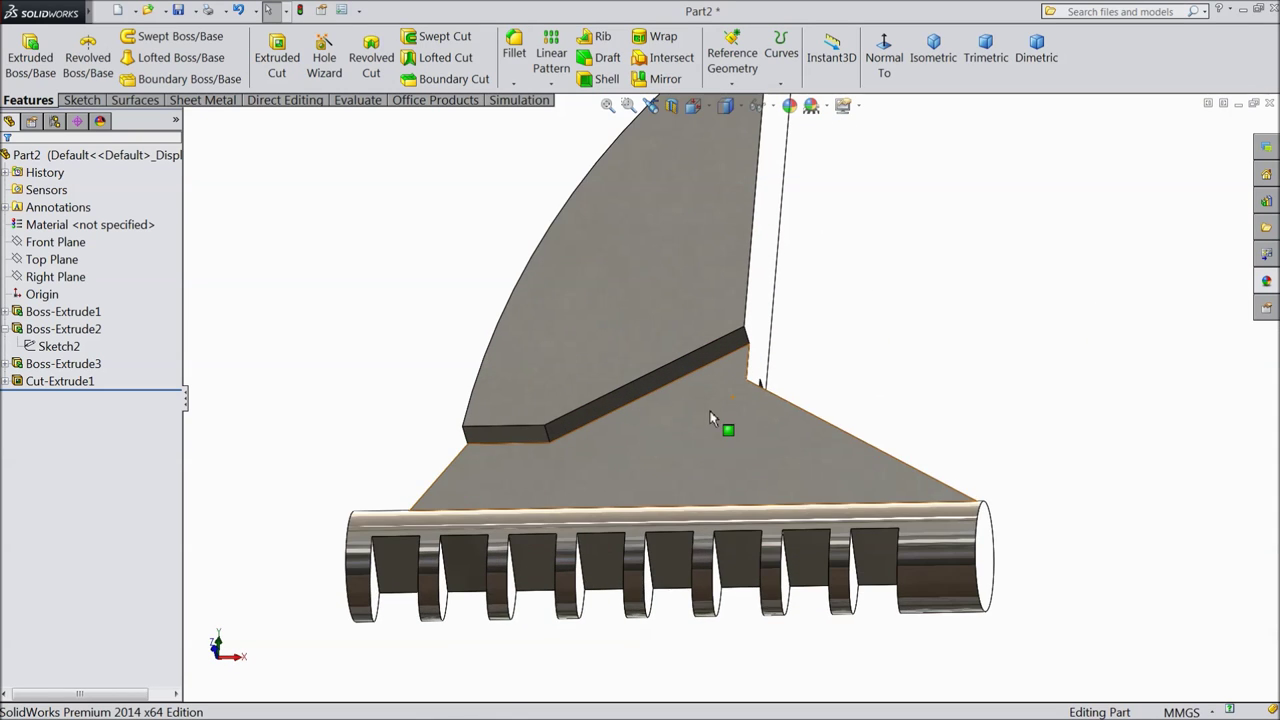
Create a sketch on the flat floor face of the first slanted slot in the bar and view it face-on
{"action": "middle_click_drag", "start_coordinate": [786, 443], "coordinate": [769, 339]}
{"action": "middle_click_drag", "start_coordinate": [796, 331], "coordinate": [671, 523]}
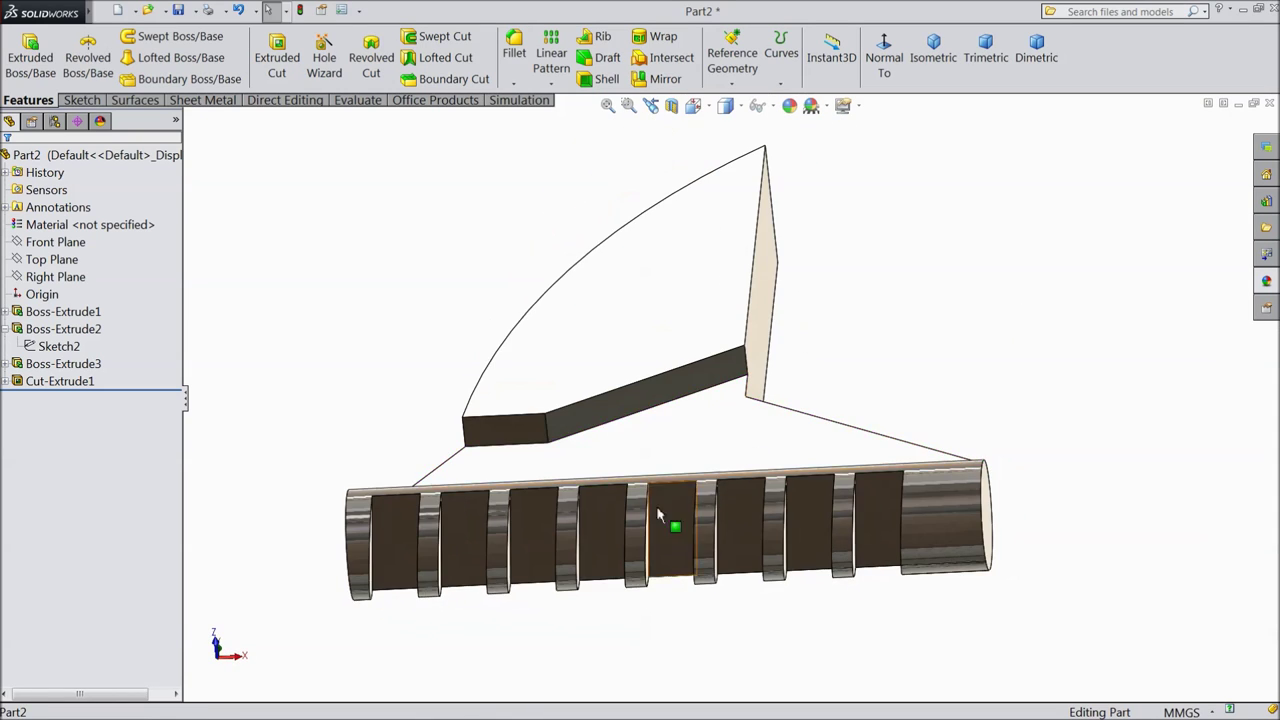
{"action": "scroll", "coordinate": [449, 531], "scroll_direction": "down", "scroll_amount": 3}
{"action": "scroll", "coordinate": [417, 531], "scroll_direction": "up", "scroll_amount": 2}
{"action": "scroll", "coordinate": [402, 482], "scroll_direction": "down", "scroll_amount": 2}
{"action": "left_click", "coordinate": [404, 482]}
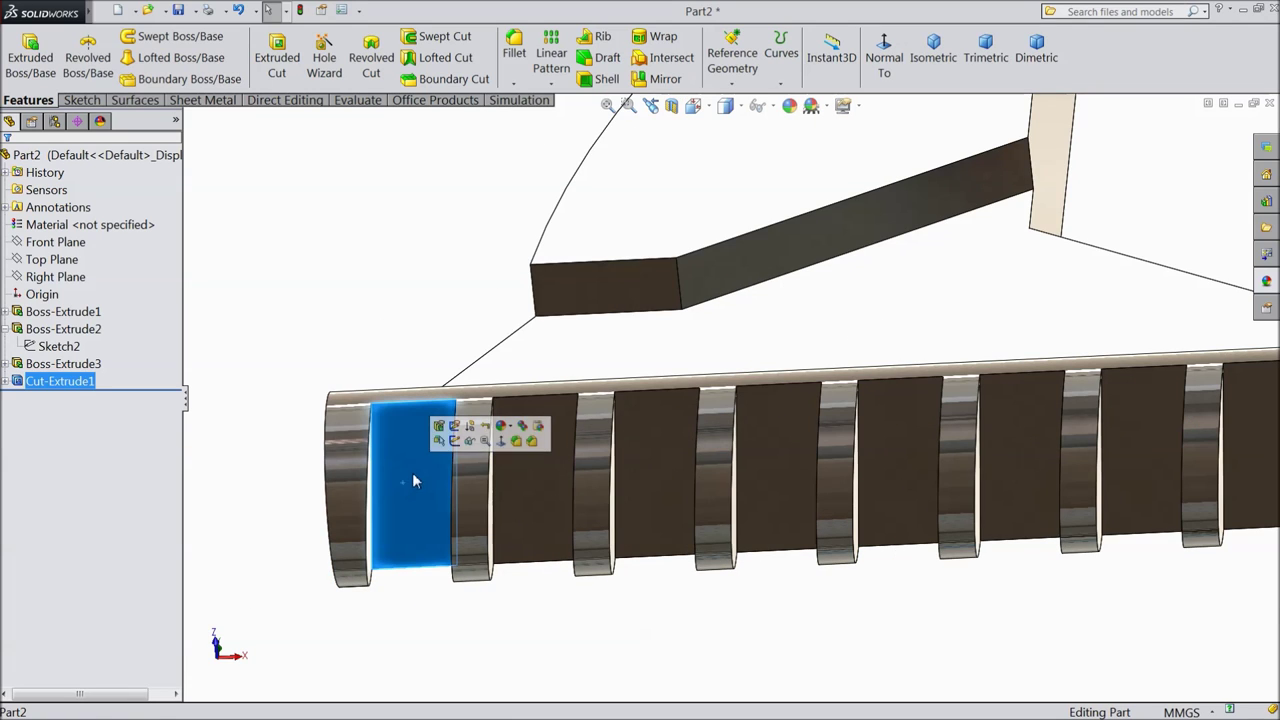
{"action": "left_click", "coordinate": [456, 443]}
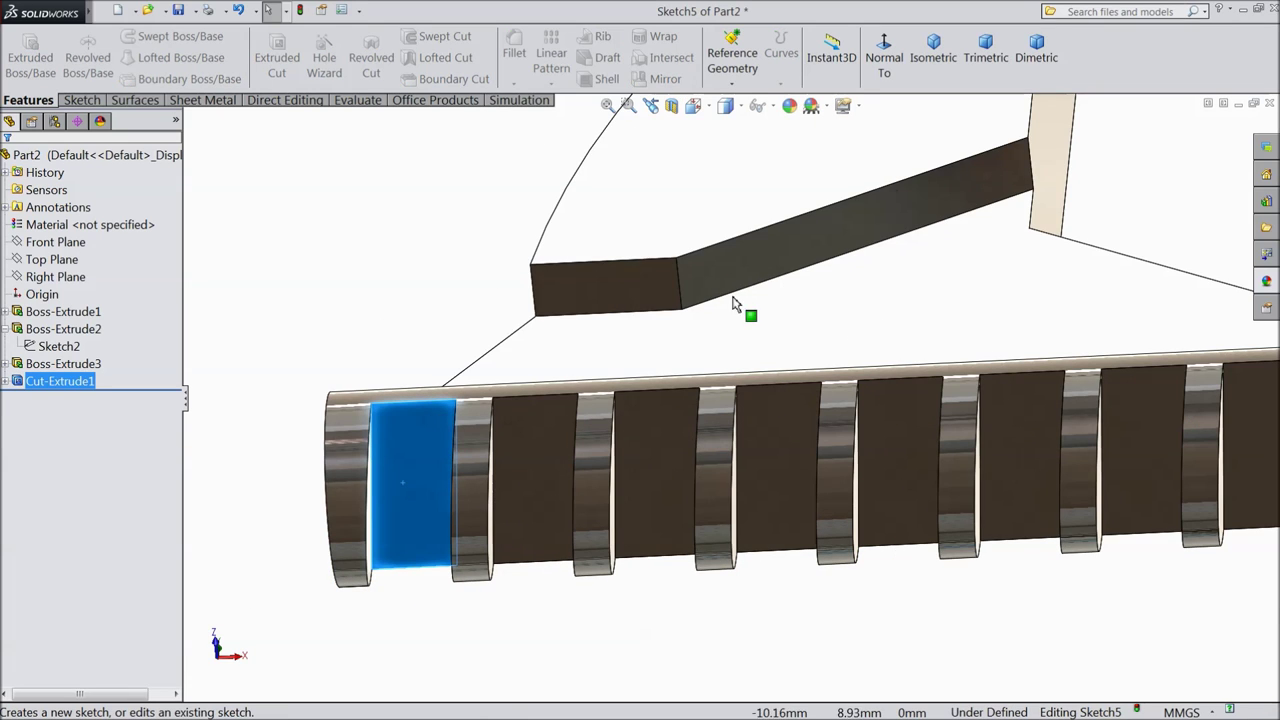
{"action": "left_click", "coordinate": [884, 60]}
Sketch a corner rectangle about 5.9 by 9.6 mm from the first slot floor's upper edge past the bar's end
{"action": "left_click", "coordinate": [81, 100]}
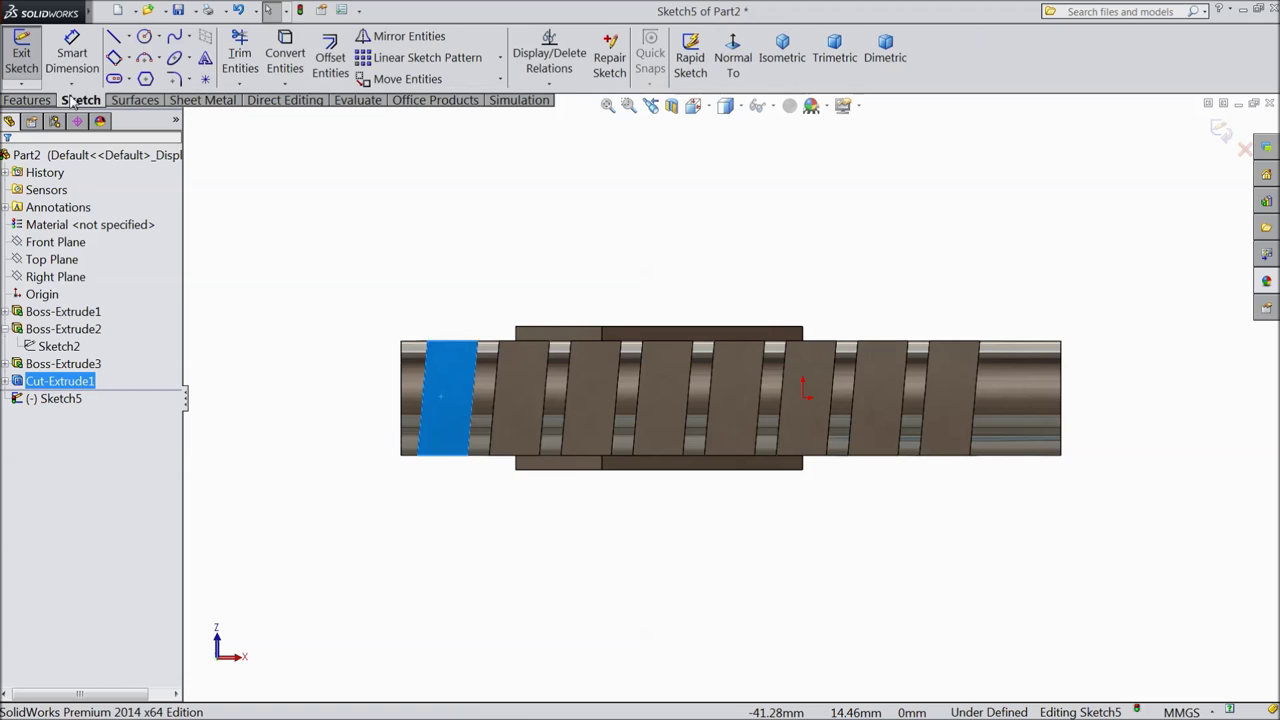
{"action": "left_click", "coordinate": [130, 58]}
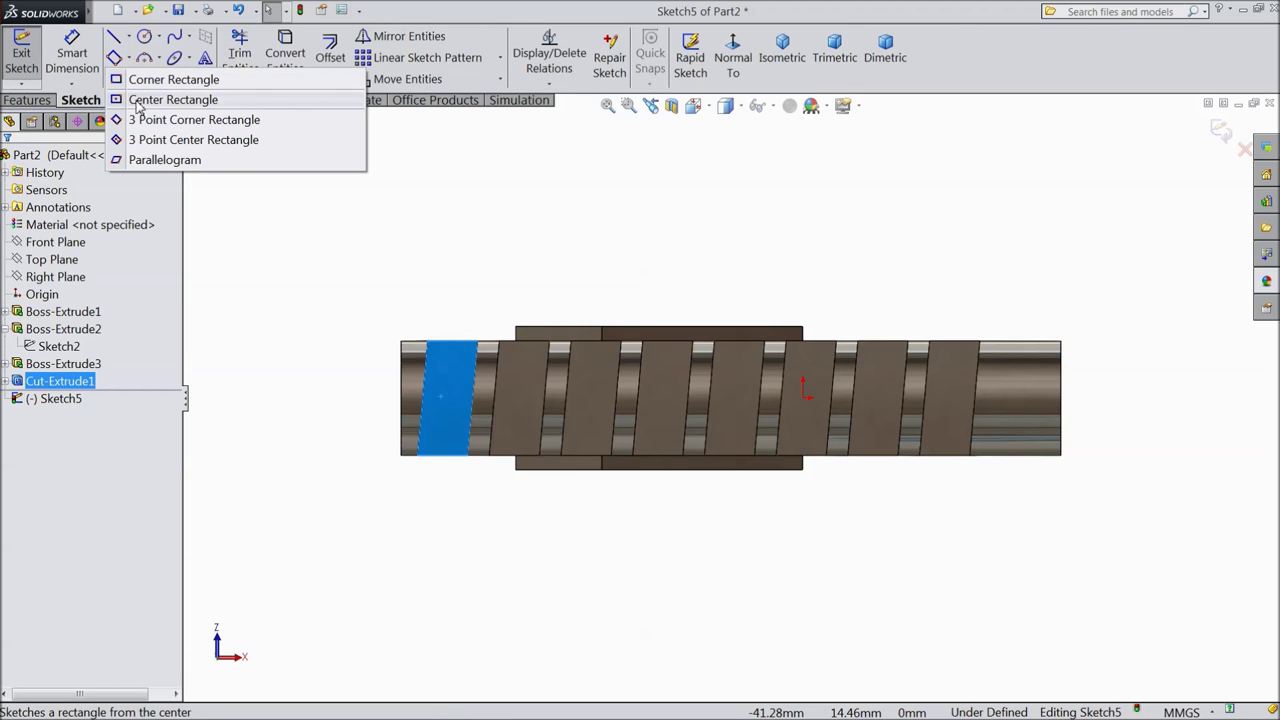
{"action": "left_click", "coordinate": [150, 78]}
{"action": "scroll", "coordinate": [450, 414], "scroll_direction": "down", "scroll_amount": 5}
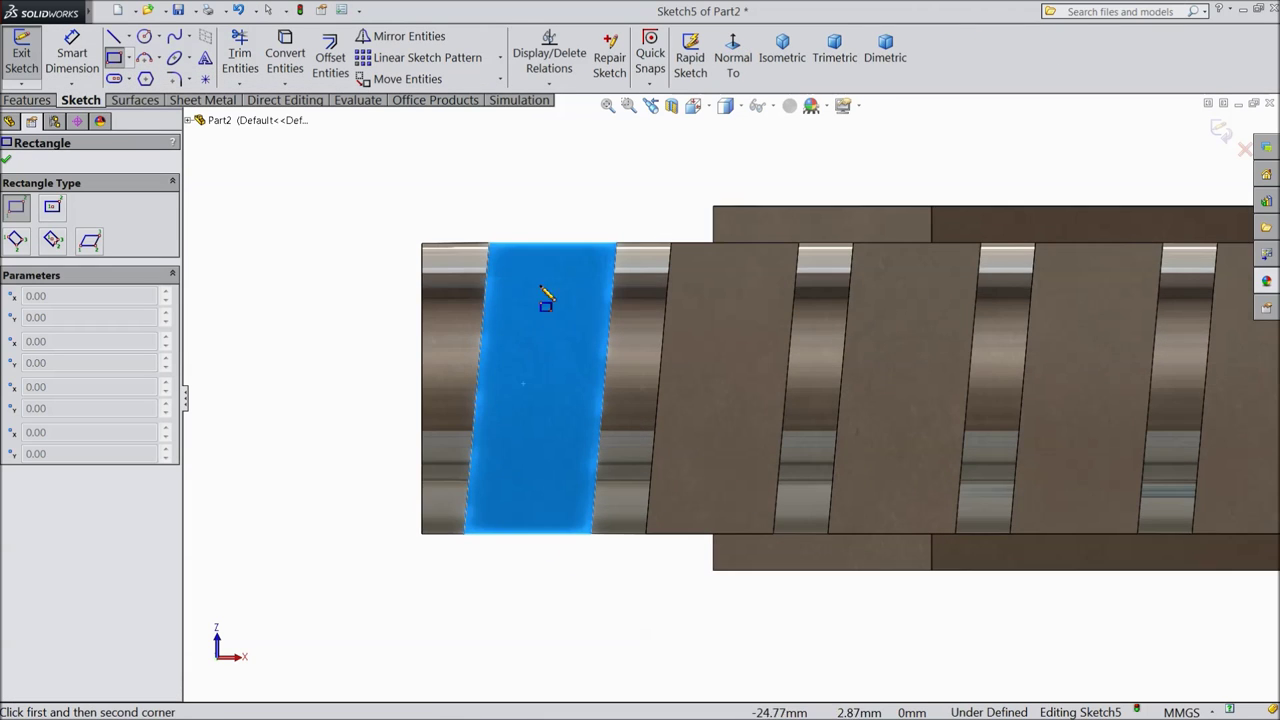
{"action": "left_click", "coordinate": [552, 243]}
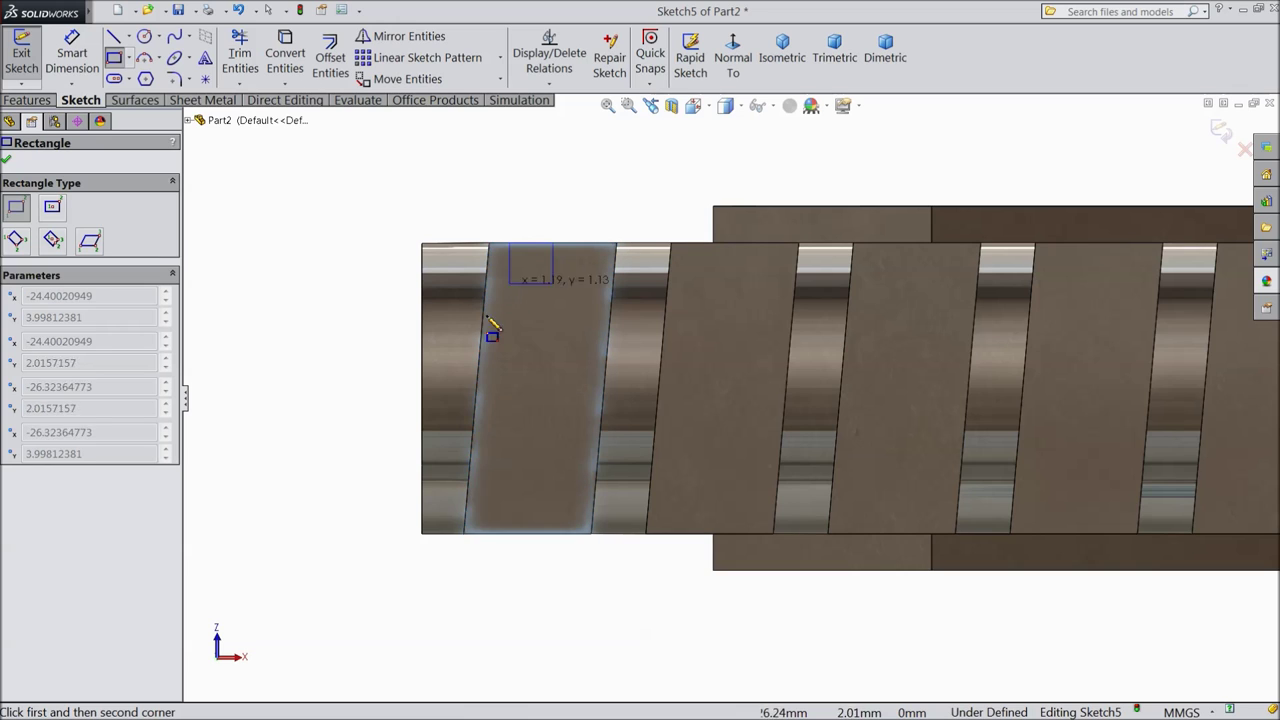
{"action": "left_click", "coordinate": [336, 590]}
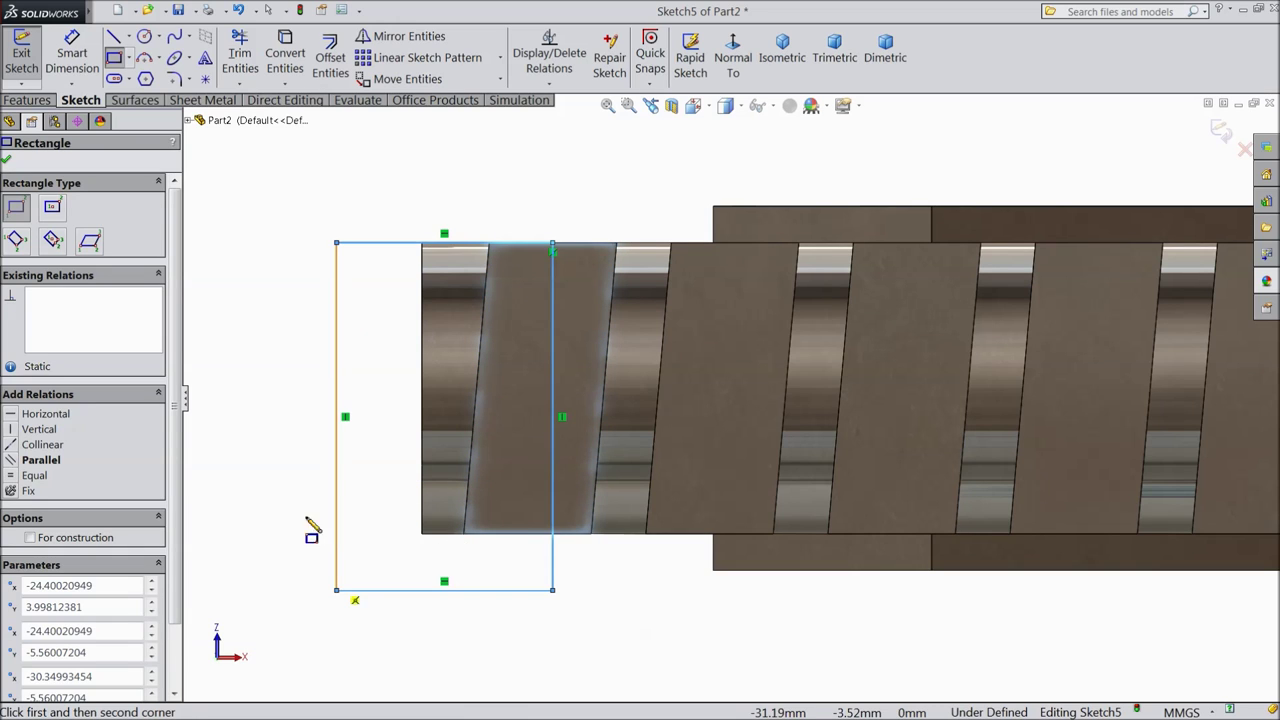
Extrude-cut the rectangle 10 mm blind in the reversed direction, away from the web, keeping all resulting bodies
{"action": "left_click", "coordinate": [30, 100]}
{"action": "left_click", "coordinate": [277, 57]}
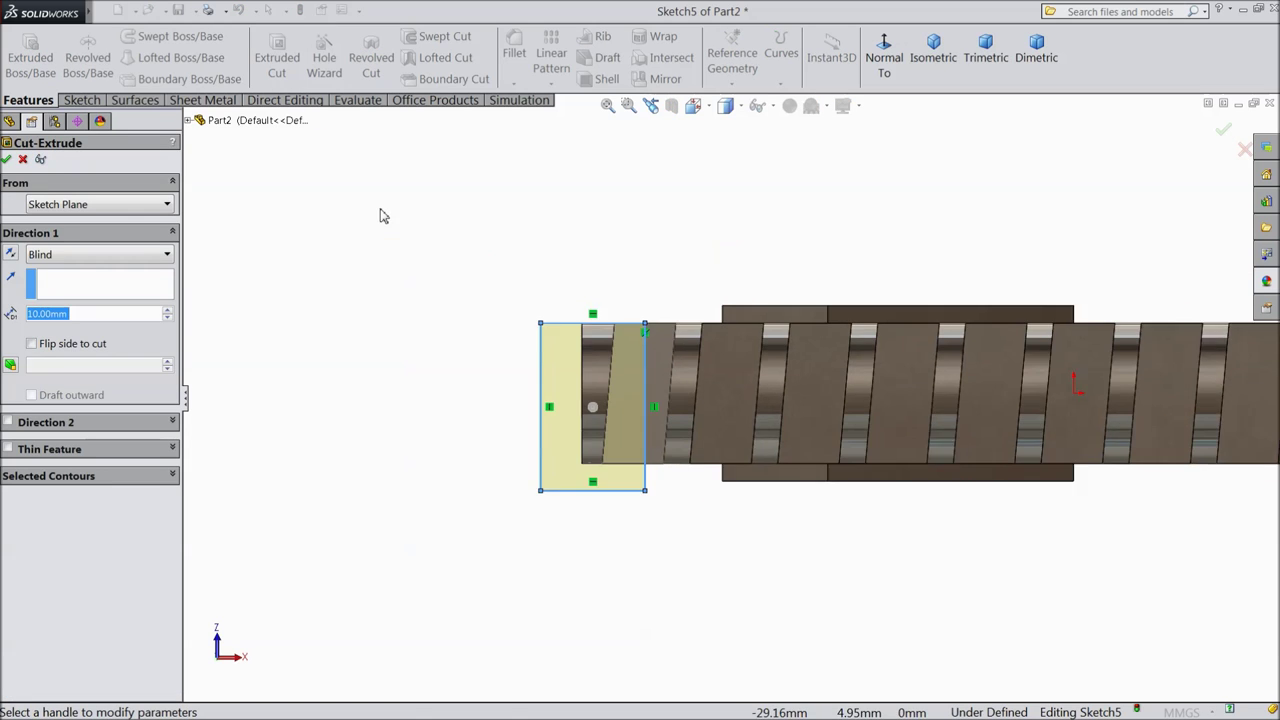
{"action": "middle_click_drag", "start_coordinate": [380, 216], "coordinate": [380, 352]}
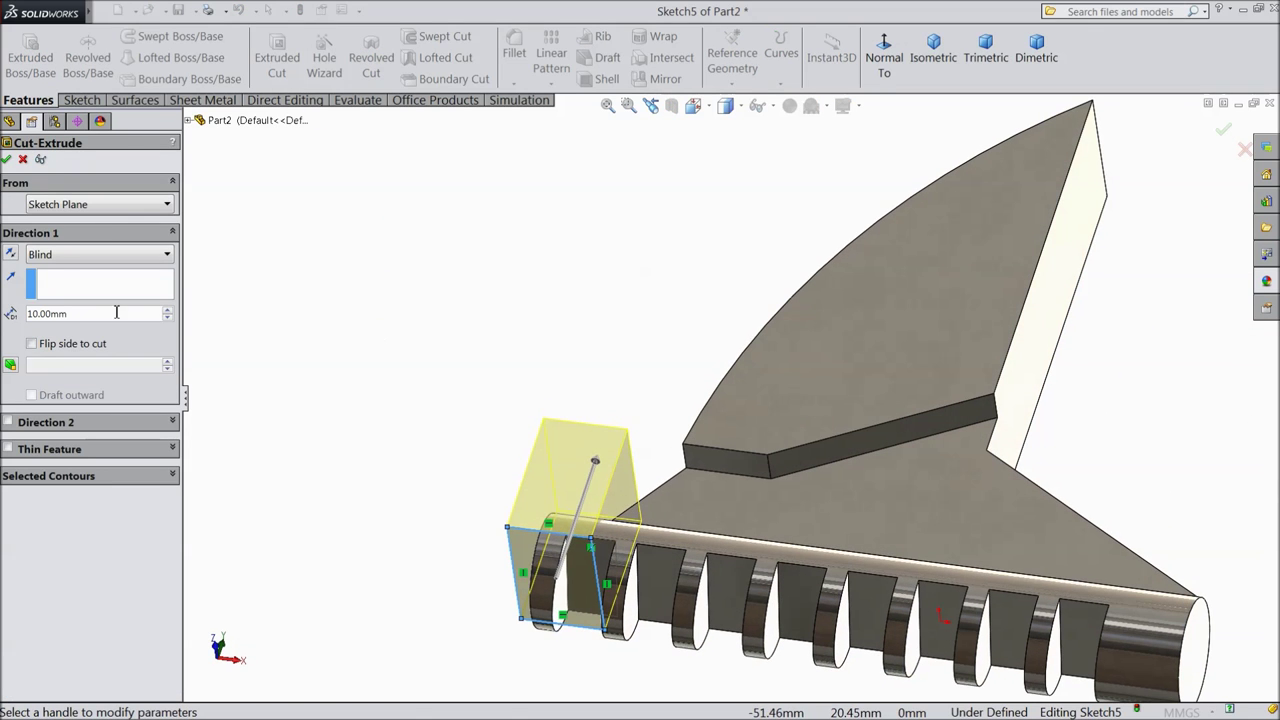
{"action": "left_click", "coordinate": [10, 257]}
{"action": "scroll", "coordinate": [457, 466], "scroll_direction": "up", "scroll_amount": 2}
{"action": "scroll", "coordinate": [709, 534], "scroll_direction": "down", "scroll_amount": 5}
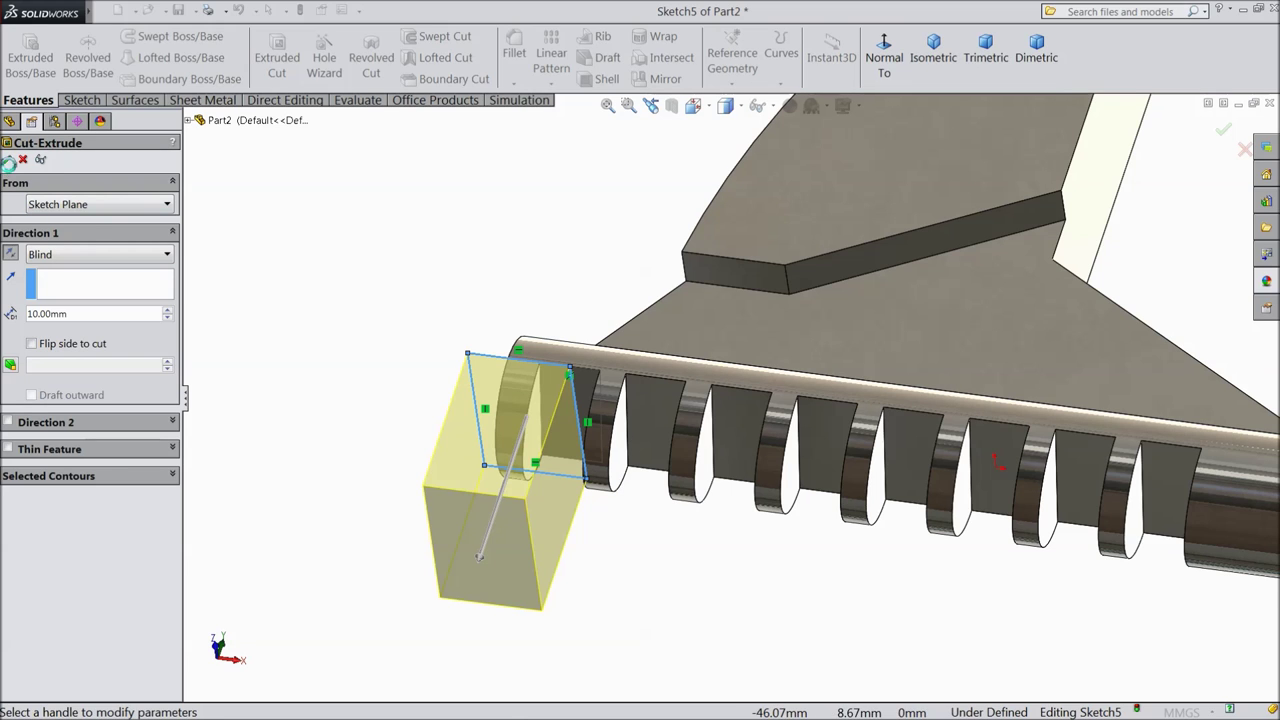
{"action": "left_click", "coordinate": [8, 160]}
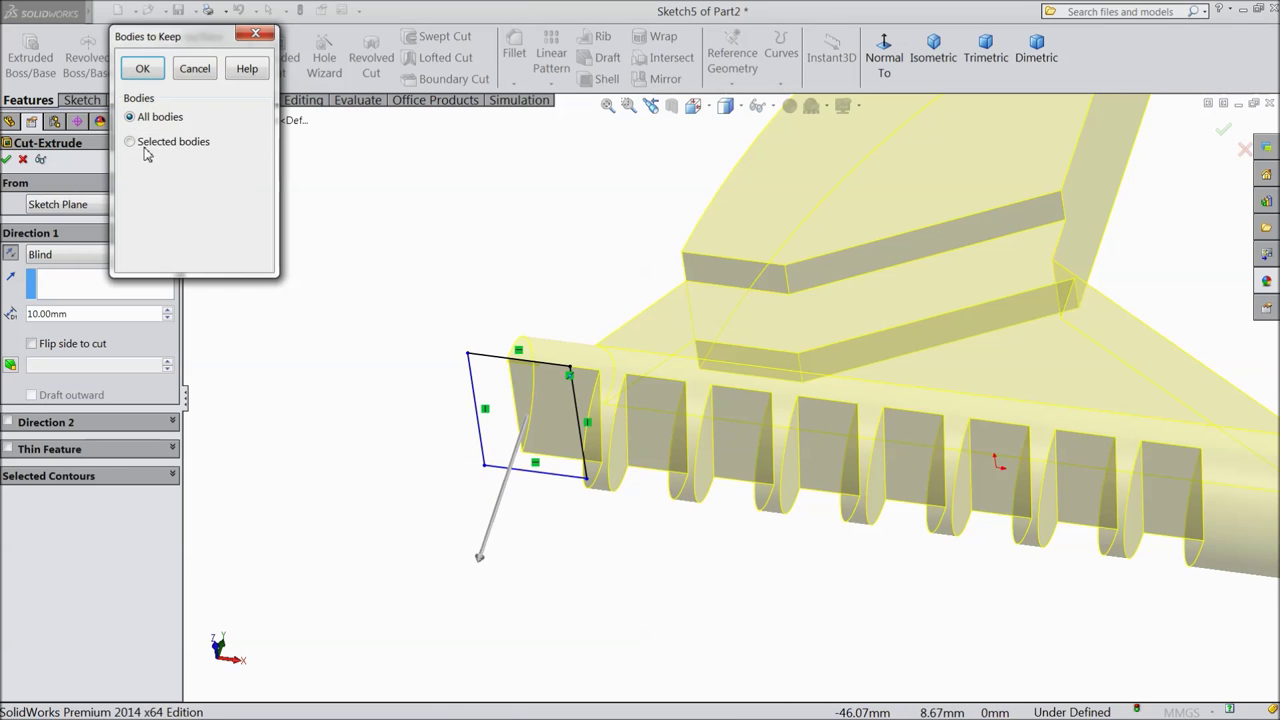
{"action": "left_click", "coordinate": [143, 69]}
Edit the end cut's sketch (Sketch5), pull the rectangle's corner beyond the bar's long edge to about Y 4.64, and exit the sketch
{"action": "middle_click_drag", "start_coordinate": [430, 369], "coordinate": [457, 182]}
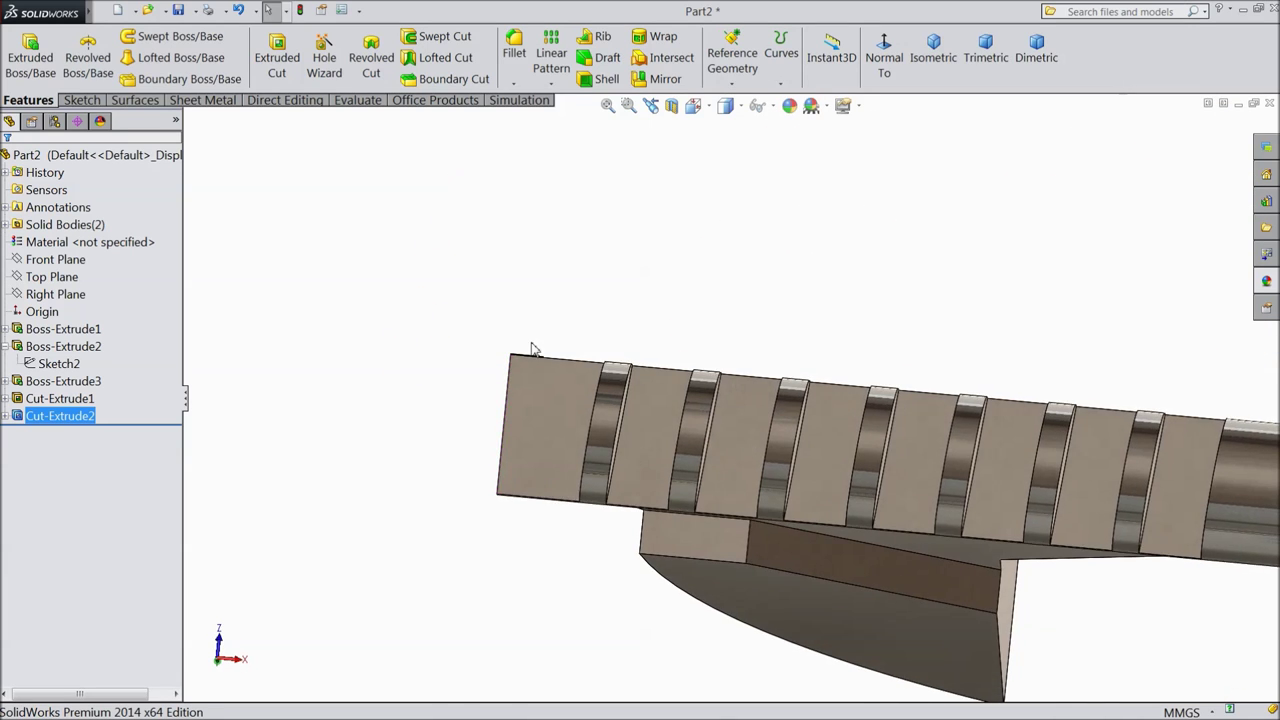
{"action": "scroll", "coordinate": [544, 391], "scroll_direction": "down", "scroll_amount": 5}
{"action": "middle_click_drag", "start_coordinate": [429, 297], "coordinate": [363, 450]}
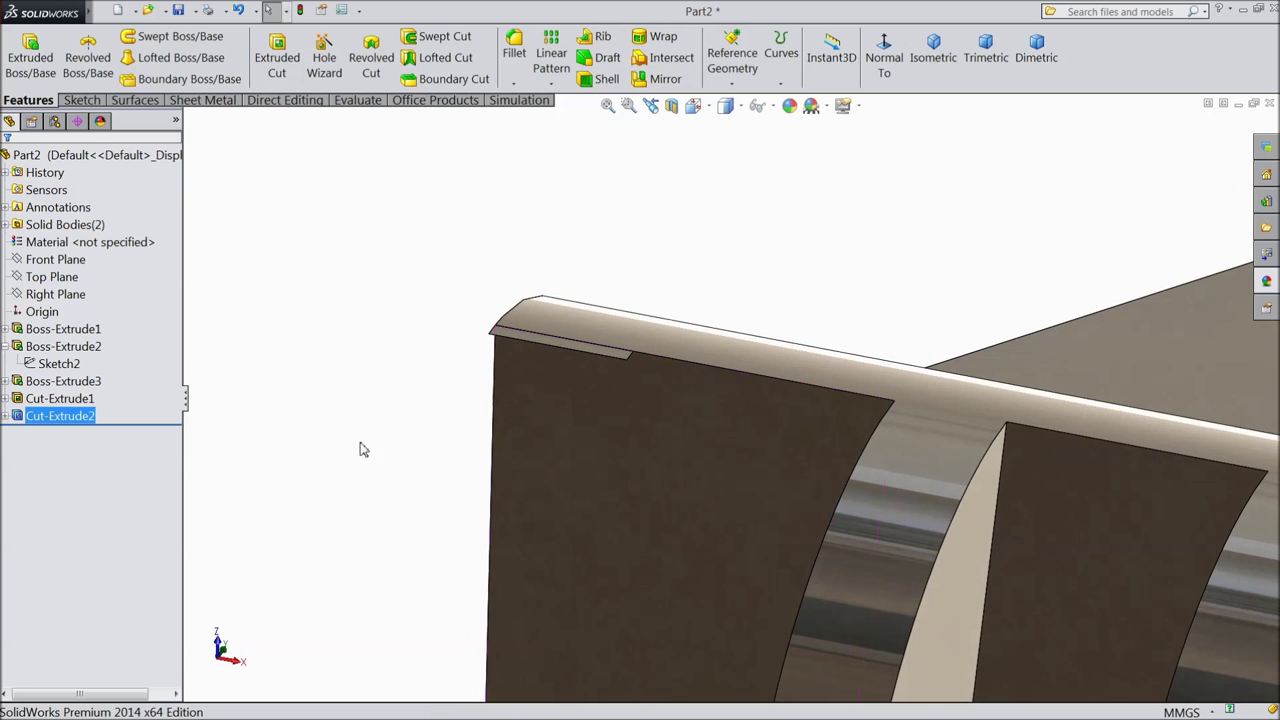
{"action": "left_click", "coordinate": [6, 418]}
{"action": "left_click", "coordinate": [62, 433]}
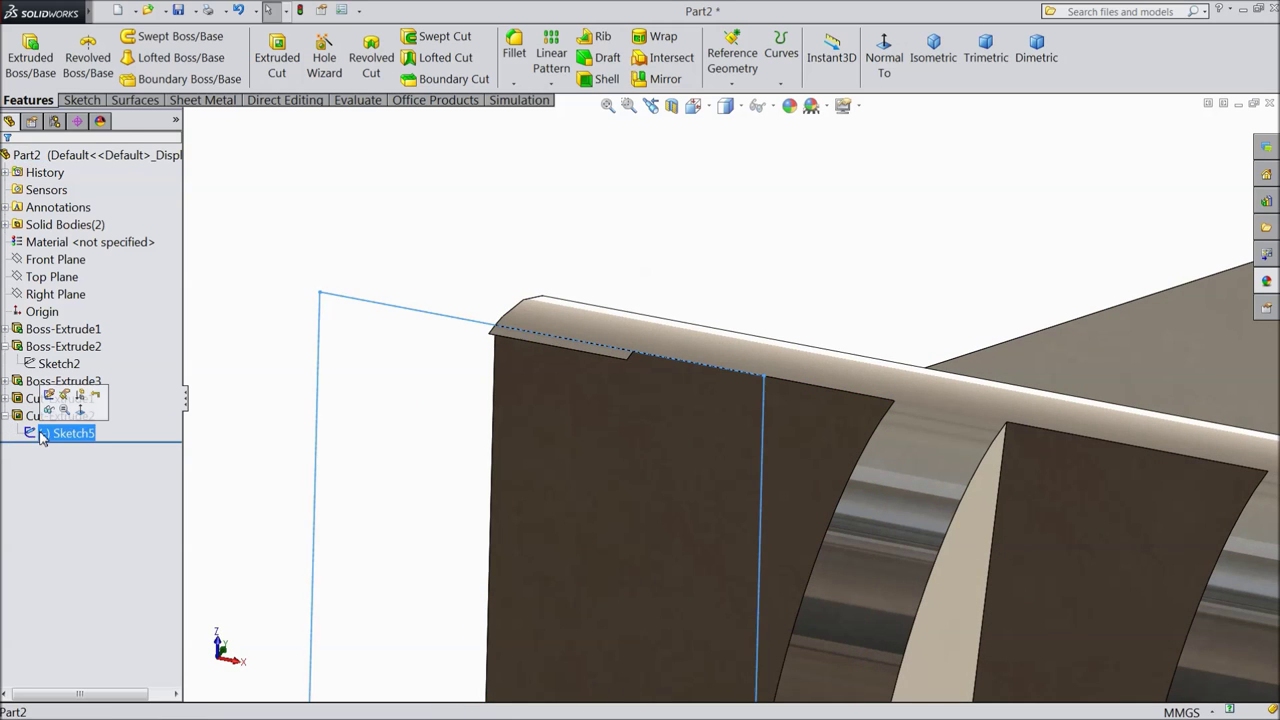
{"action": "left_click", "coordinate": [48, 398]}
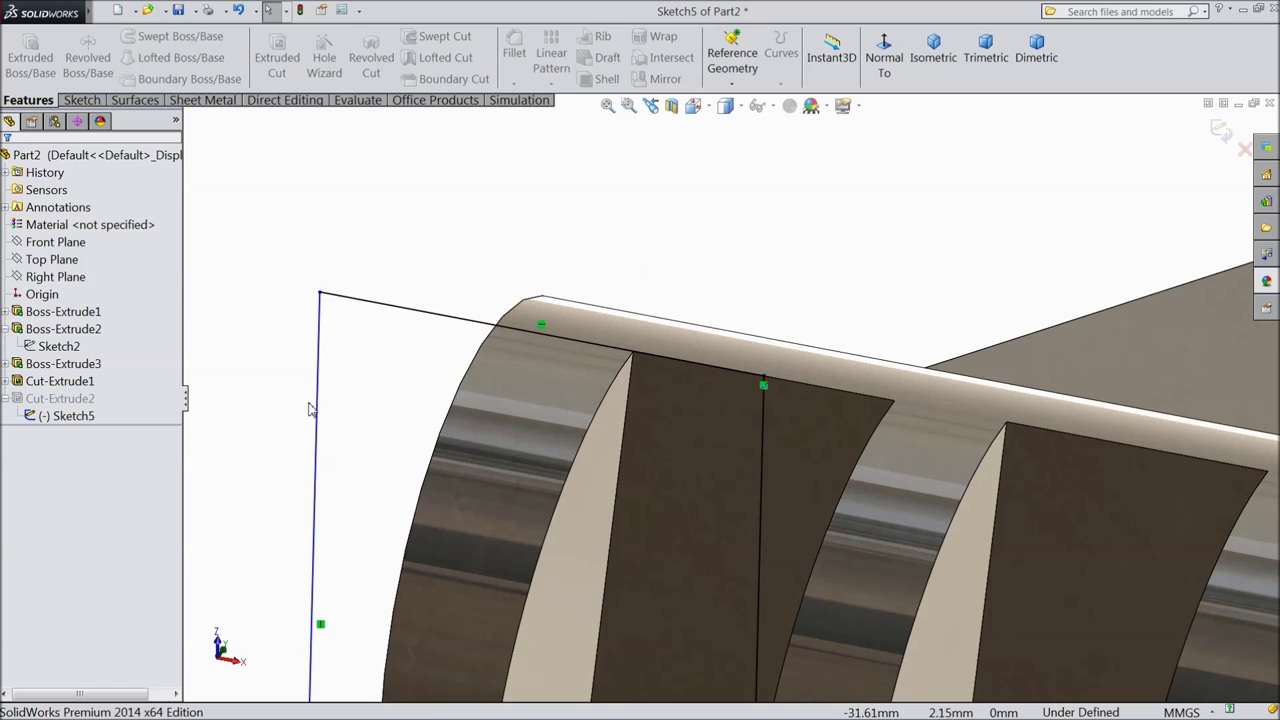
{"action": "left_click", "coordinate": [714, 366]}
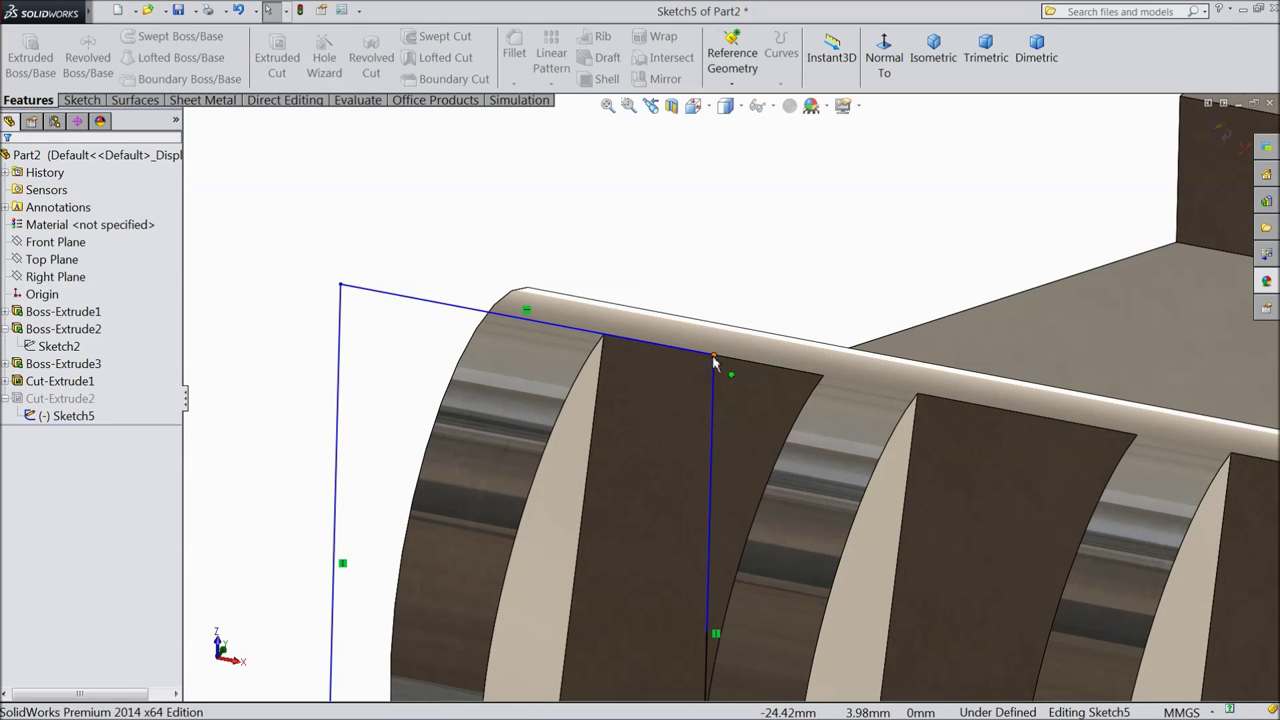
{"action": "left_click_drag", "start_coordinate": [714, 358], "coordinate": [722, 326]}
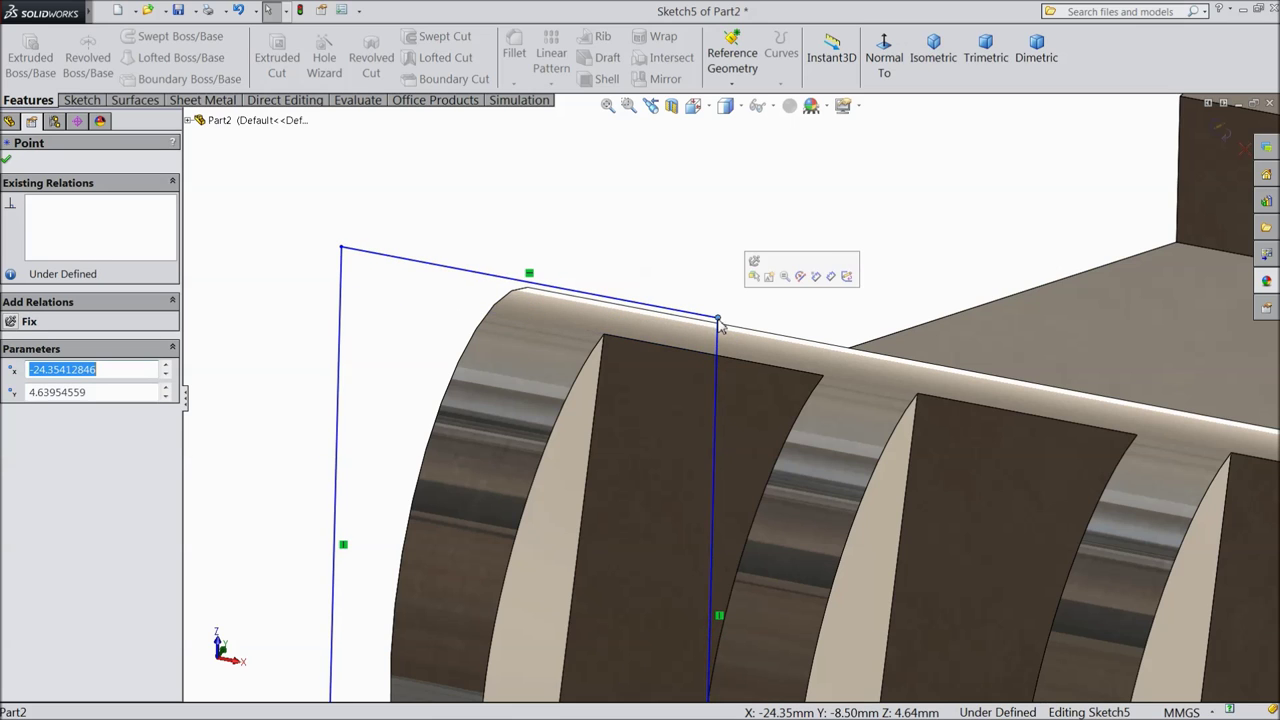
{"action": "left_click", "coordinate": [6, 159]}
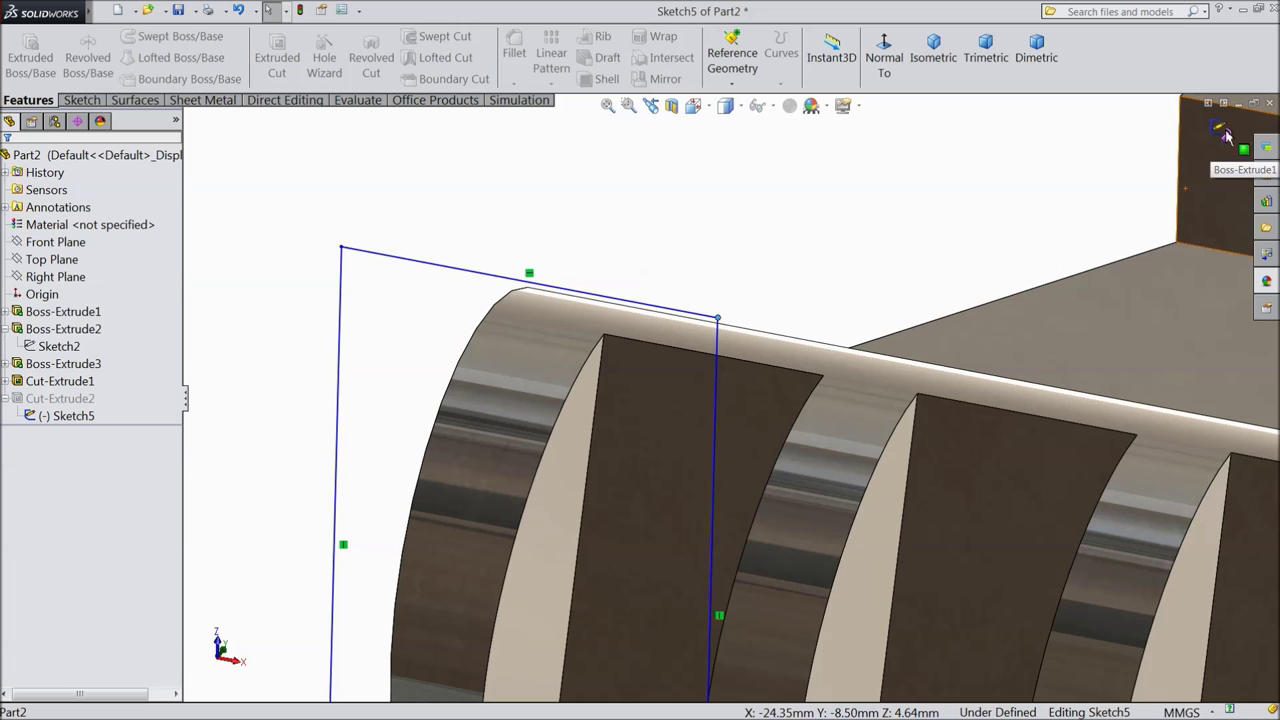
{"action": "left_click", "coordinate": [1267, 174]}
Round the arc edge of the bar's cut end with a constant-size fillet of 3 mm radius
{"action": "middle_click_drag", "start_coordinate": [695, 343], "coordinate": [559, 378]}
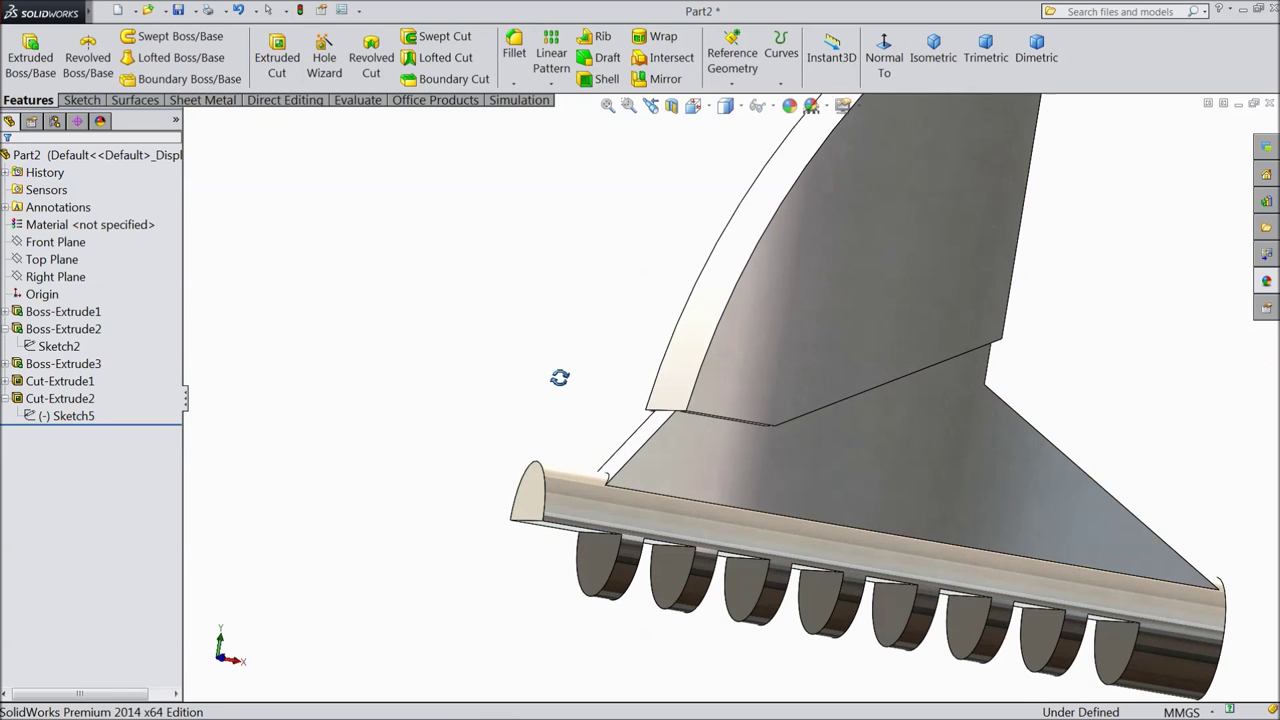
{"action": "left_click", "coordinate": [507, 62]}
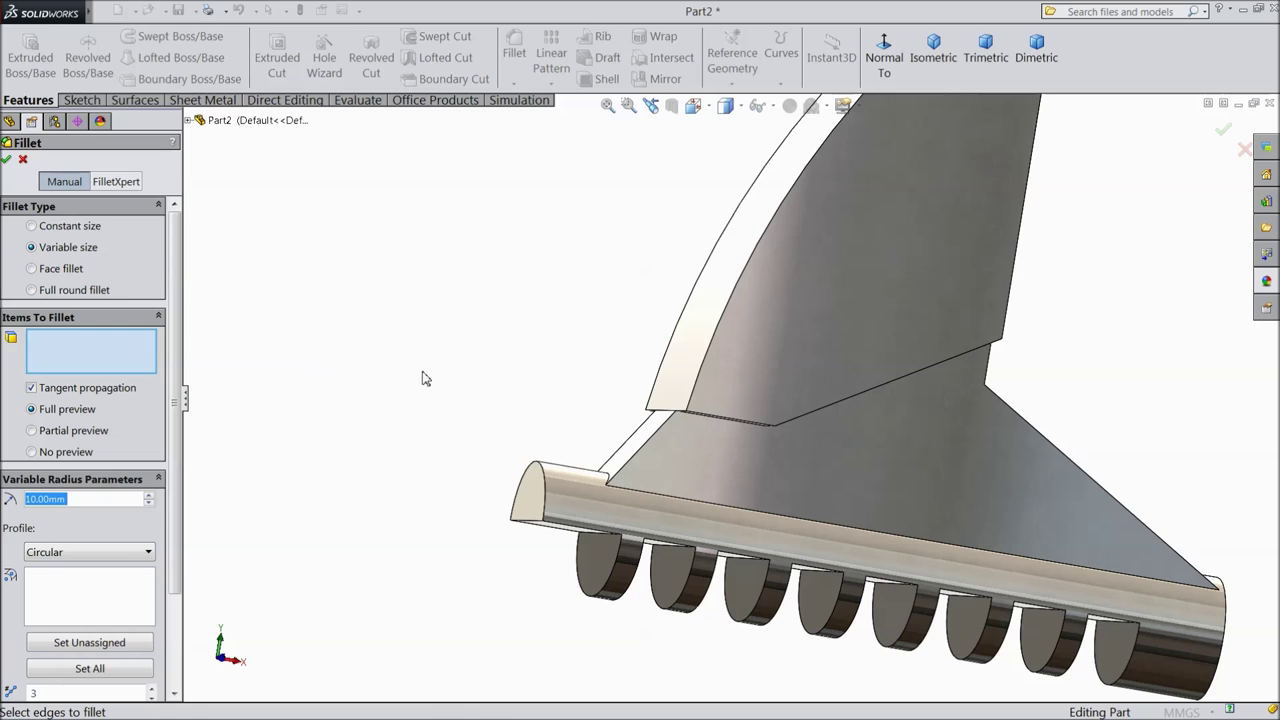
{"action": "type", "text": "3"}
{"action": "key", "text": "Return"}
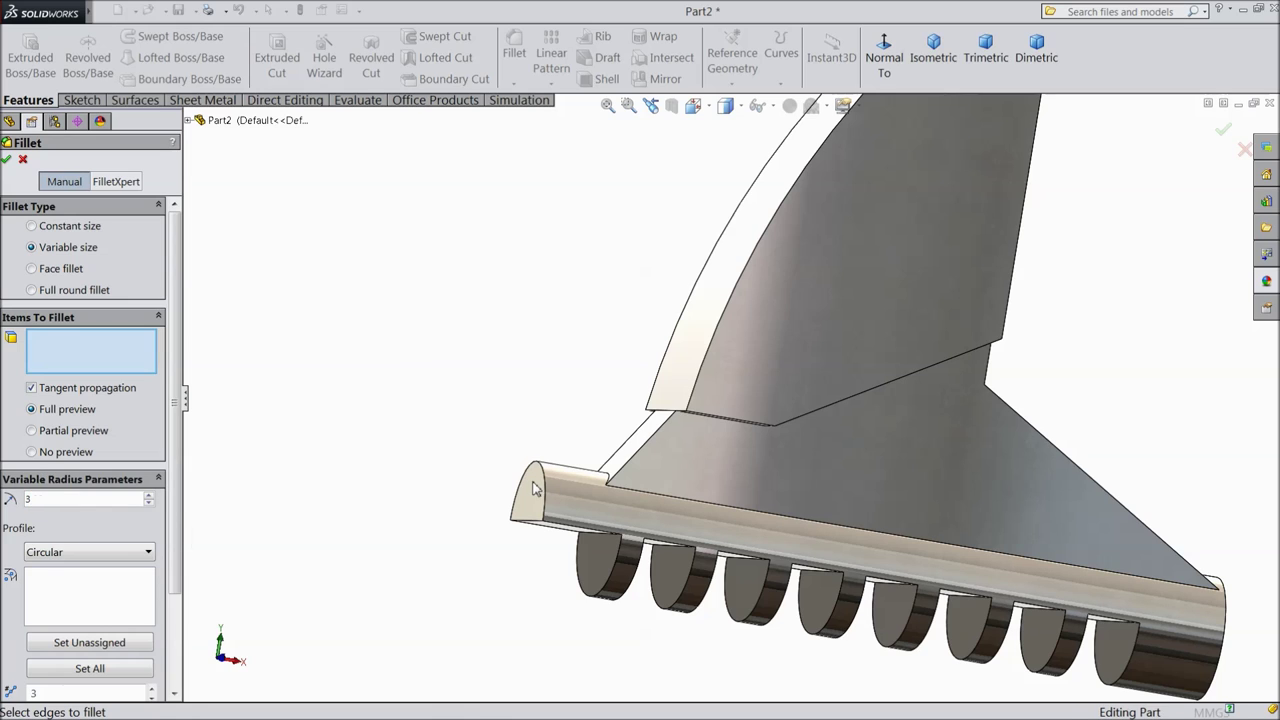
{"action": "left_click", "coordinate": [547, 486]}
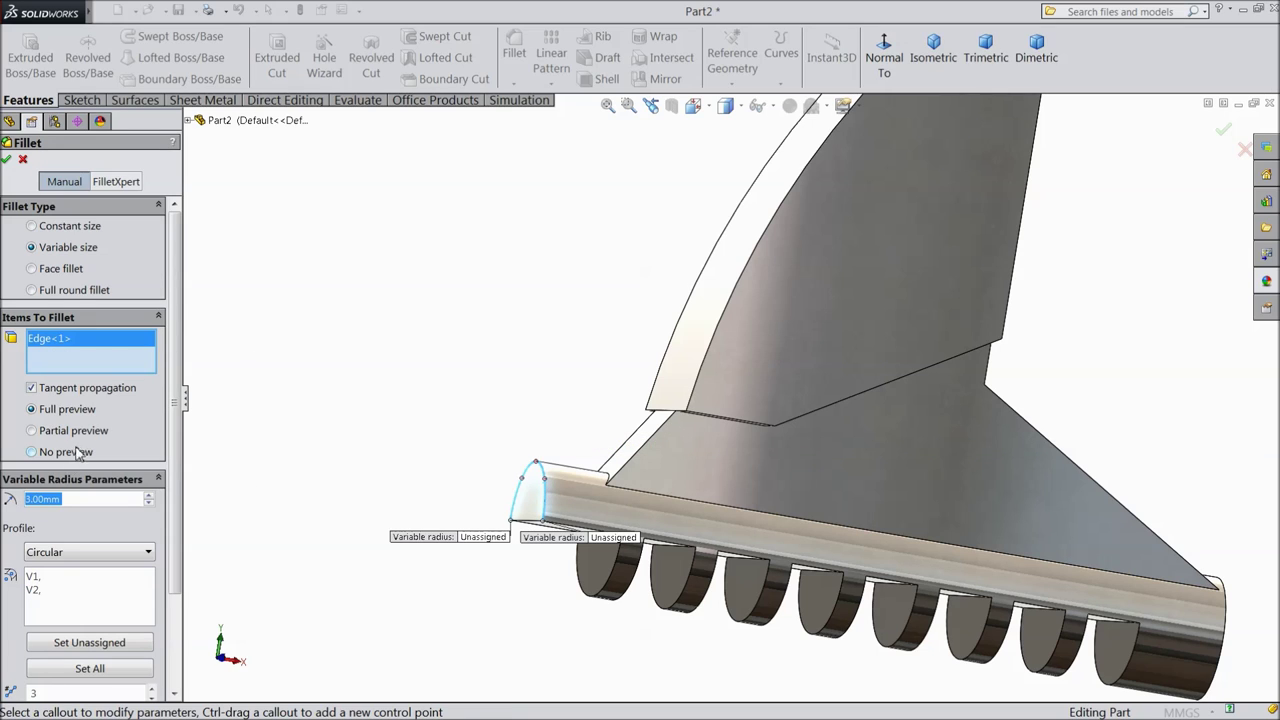
{"action": "scroll", "coordinate": [460, 450], "scroll_direction": "up", "scroll_amount": 3}
{"action": "middle_click_drag", "start_coordinate": [466, 423], "coordinate": [470, 529]}
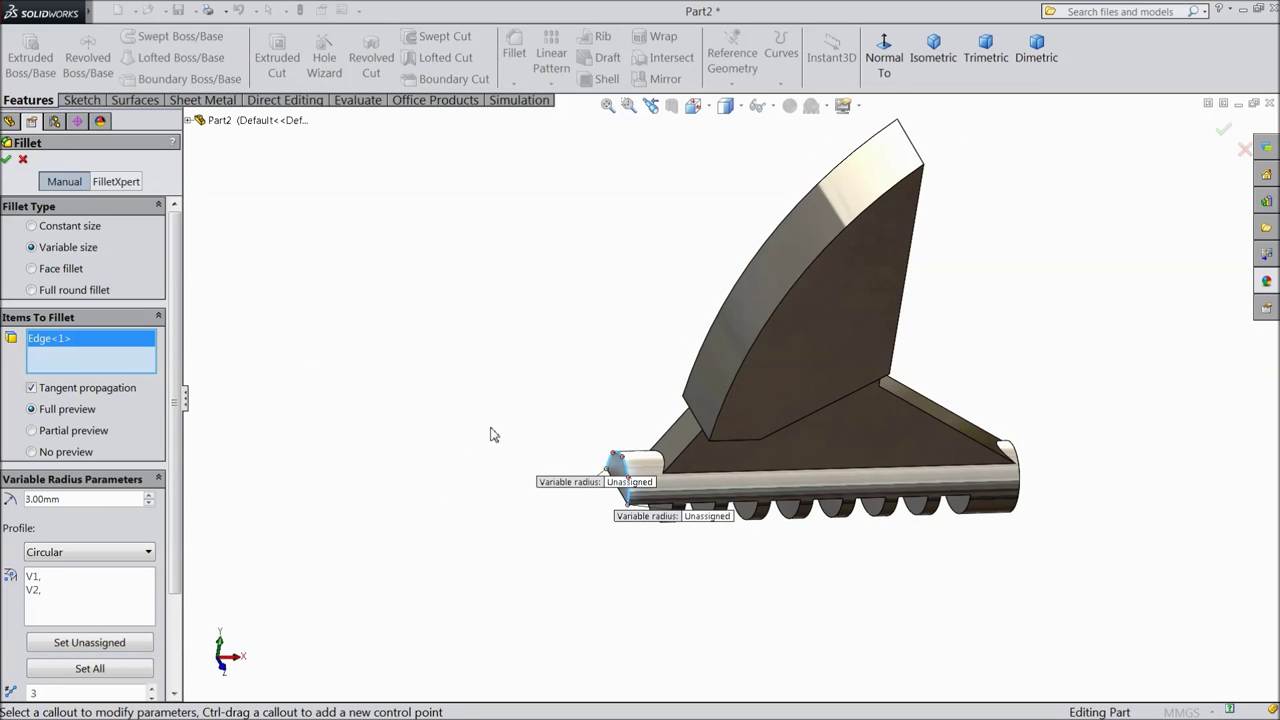
{"action": "left_click", "coordinate": [33, 226]}
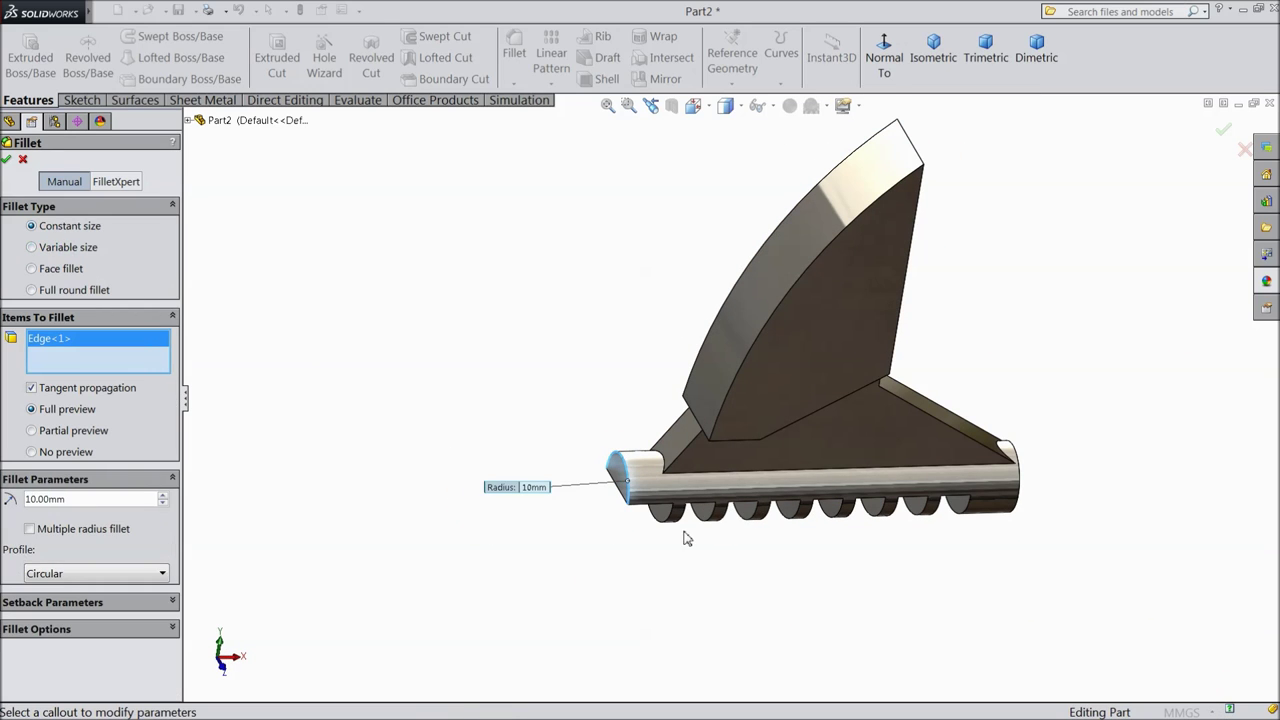
{"action": "scroll", "coordinate": [676, 482], "scroll_direction": "down", "scroll_amount": 2}
{"action": "scroll", "coordinate": [676, 479], "scroll_direction": "down", "scroll_amount": 3}
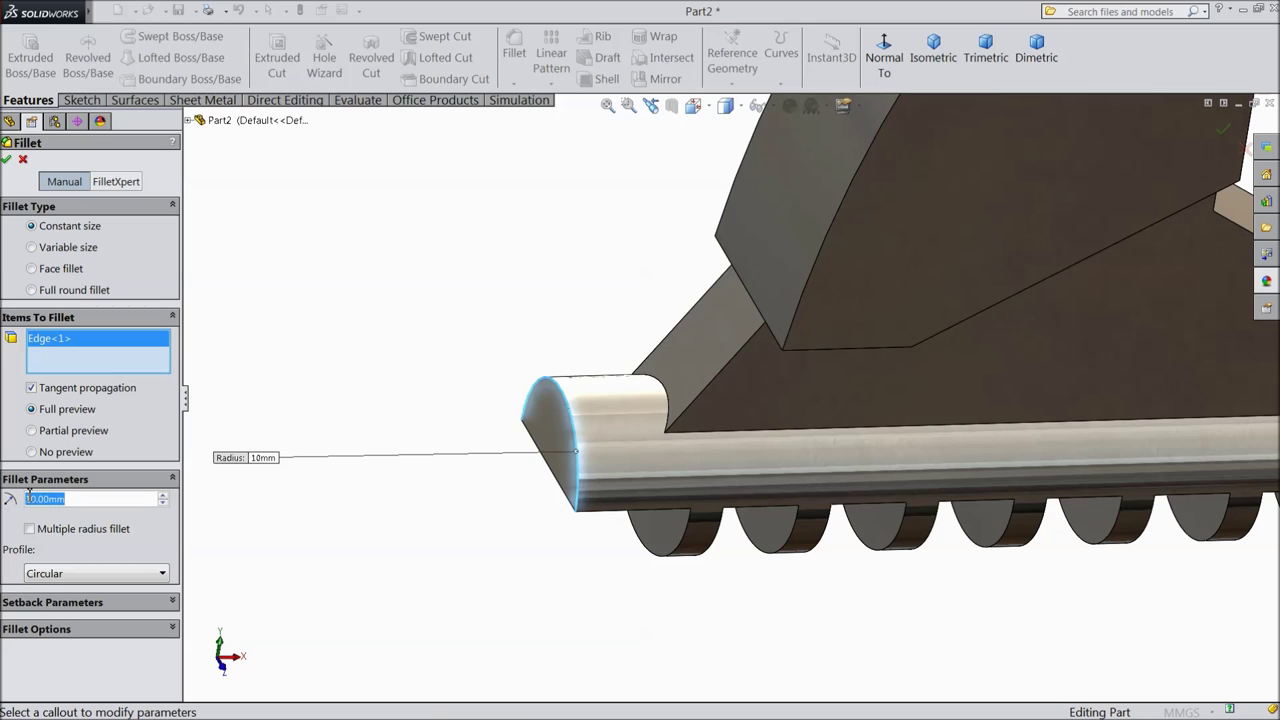
{"action": "type", "text": "3"}
{"action": "key", "text": "Return"}
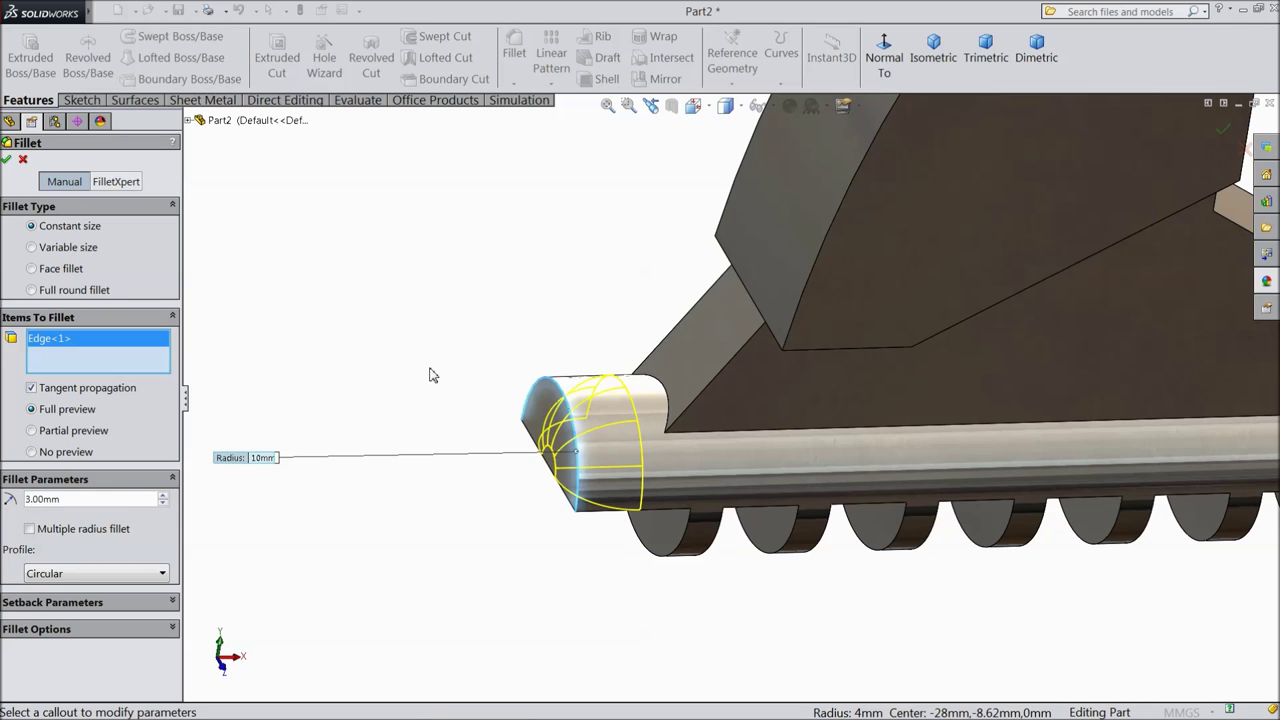
{"action": "left_click", "coordinate": [6, 161]}
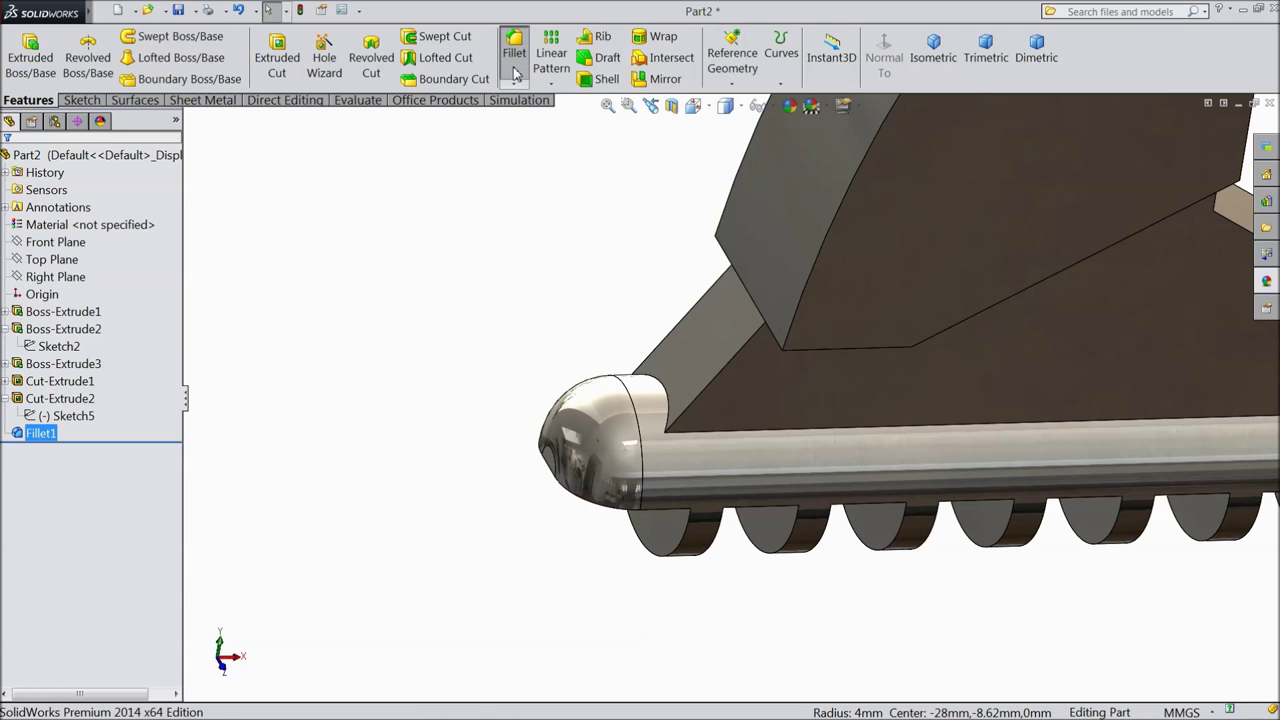
Start a 0.25 mm constant-size fillet on one side's edges where the web meets the upper body and the bar
{"action": "left_click", "coordinate": [516, 72]}
{"action": "type", "text": "0.25"}
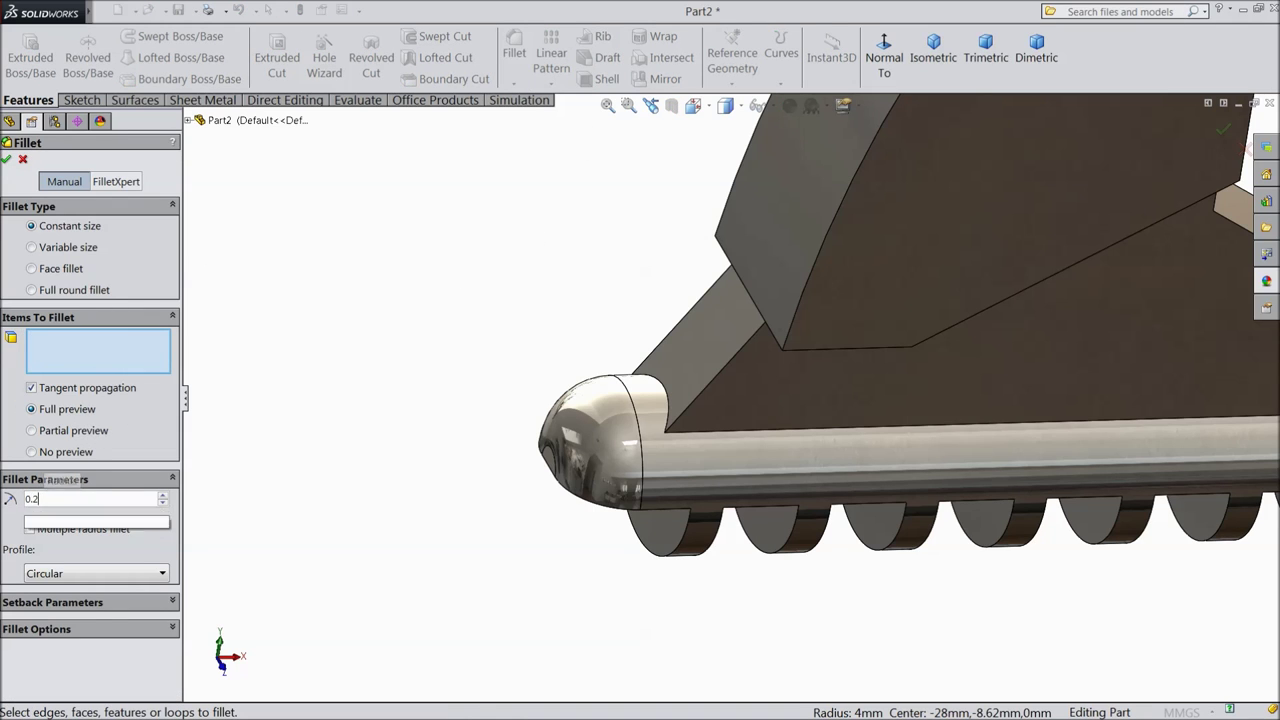
{"action": "key", "text": "Return"}
{"action": "middle_click_drag", "start_coordinate": [435, 364], "coordinate": [446, 224]}
{"action": "scroll", "coordinate": [873, 313], "scroll_direction": "down", "scroll_amount": 3}
{"action": "left_click", "coordinate": [870, 297]}
{"action": "left_click", "coordinate": [600, 348]}
{"action": "middle_click_drag", "start_coordinate": [529, 366], "coordinate": [578, 443]}
{"action": "left_click", "coordinate": [603, 462]}
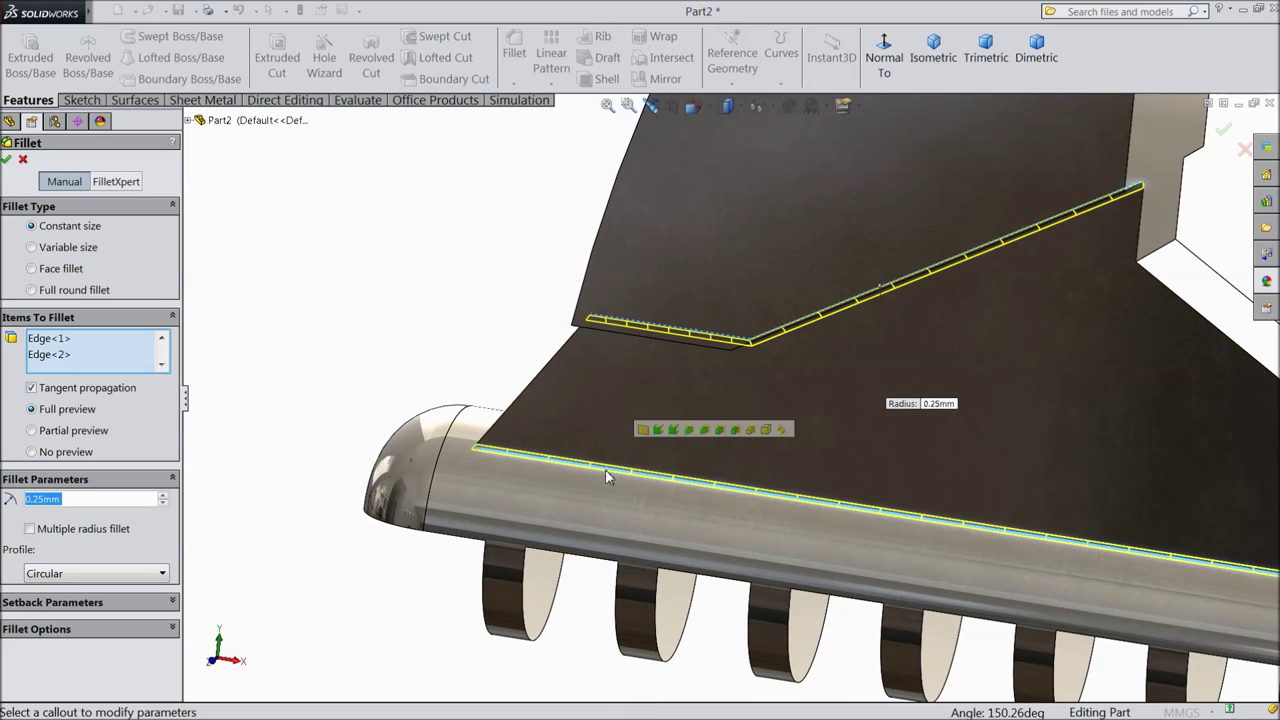
Add the opposite side's web-to-body and web-to-bar edges plus the short edge near the rounded bar end, and apply the fillet
{"action": "scroll", "coordinate": [486, 366], "scroll_direction": "up", "scroll_amount": 3}
{"action": "middle_click_drag", "start_coordinate": [501, 336], "coordinate": [766, 341]}
{"action": "scroll", "coordinate": [934, 330], "scroll_direction": "down", "scroll_amount": 3}
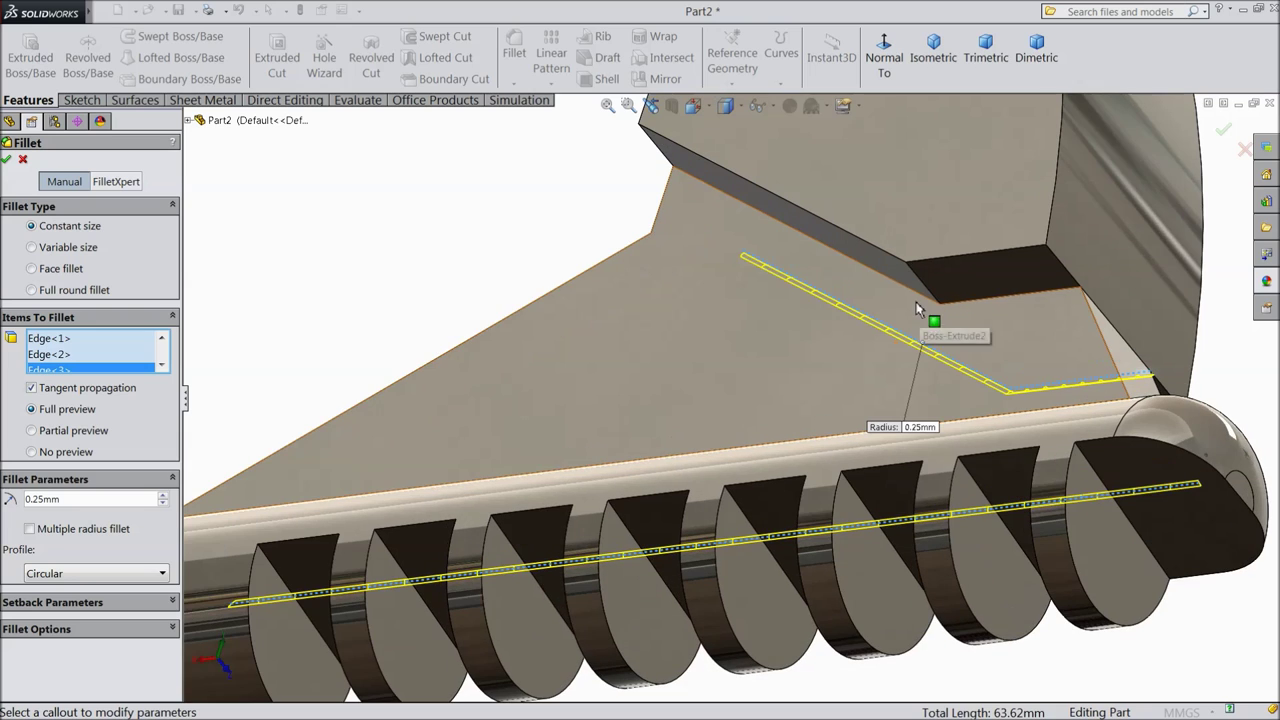
{"action": "left_click", "coordinate": [920, 294]}
{"action": "left_click", "coordinate": [970, 307]}
{"action": "scroll", "coordinate": [603, 320], "scroll_direction": "up", "scroll_amount": 2}
{"action": "middle_click_drag", "start_coordinate": [603, 320], "coordinate": [531, 366]}
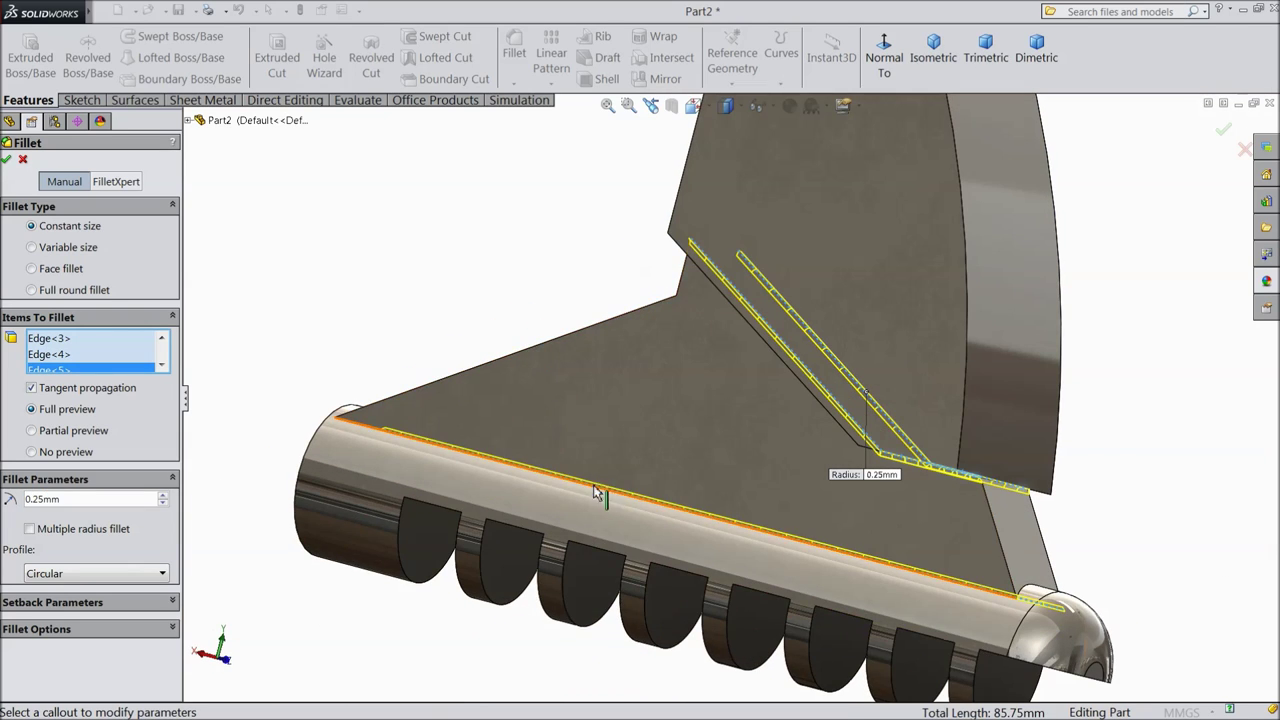
{"action": "left_click", "coordinate": [365, 430]}
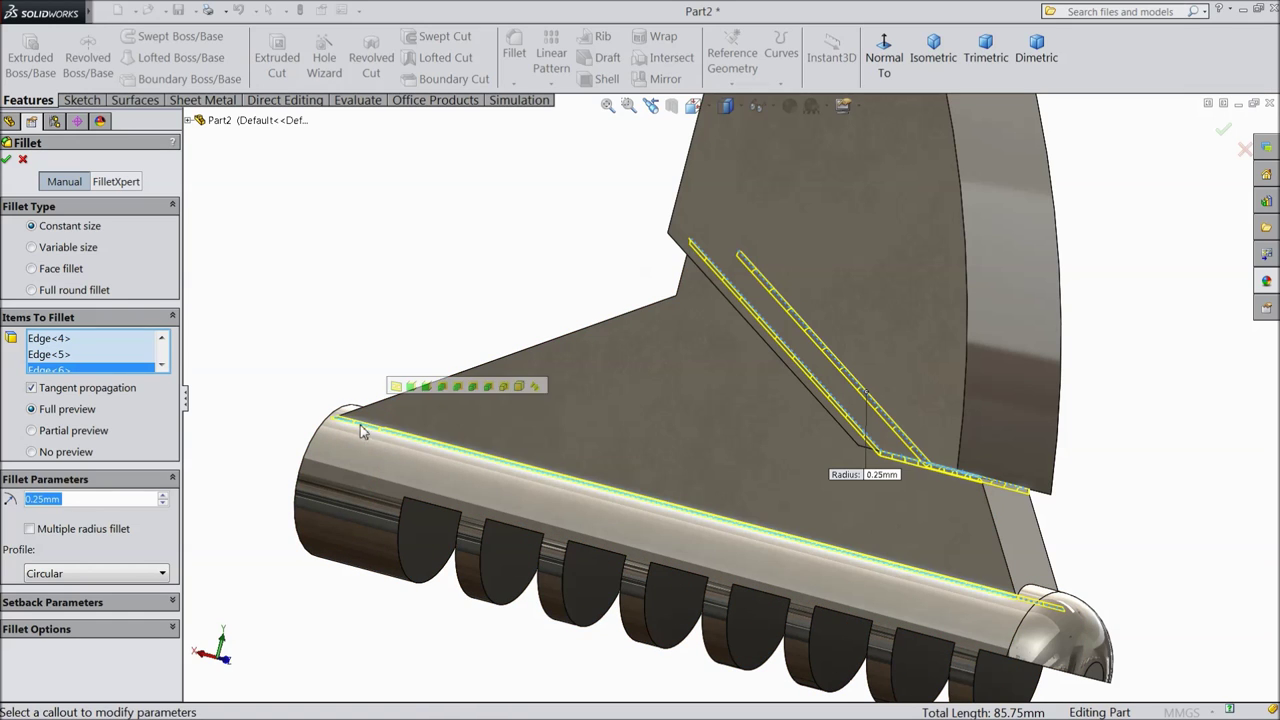
{"action": "left_click", "coordinate": [1035, 597]}
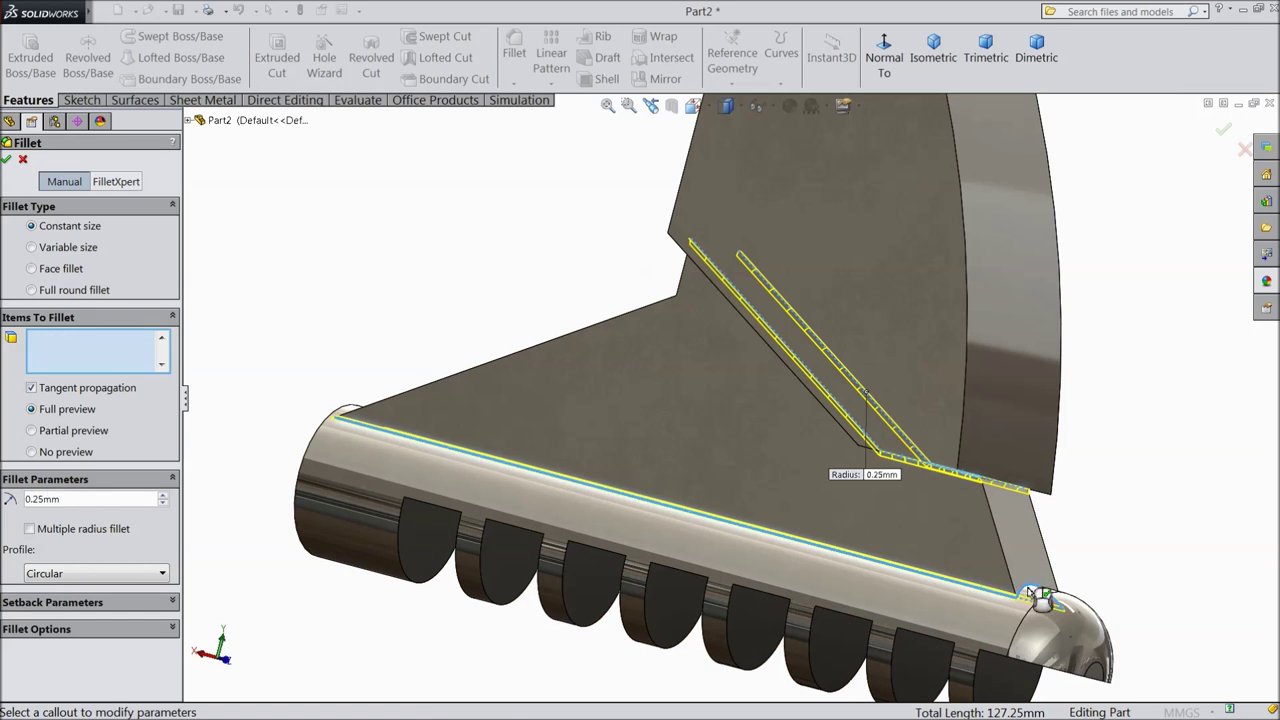
{"action": "left_click", "coordinate": [1223, 134]}
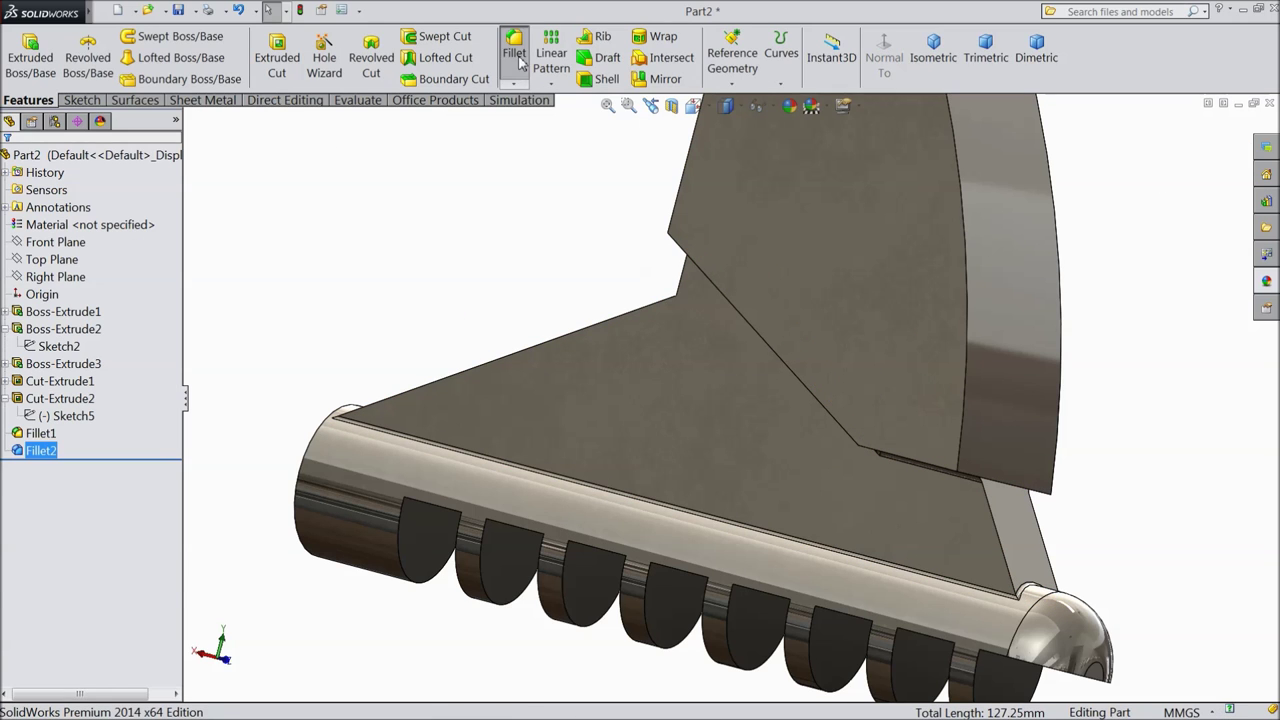
Round both long curved outer edges of the upper body with a constant-size fillet of 2 mm radius
{"action": "left_click", "coordinate": [517, 60]}
{"action": "type", "text": "2.00mm"}
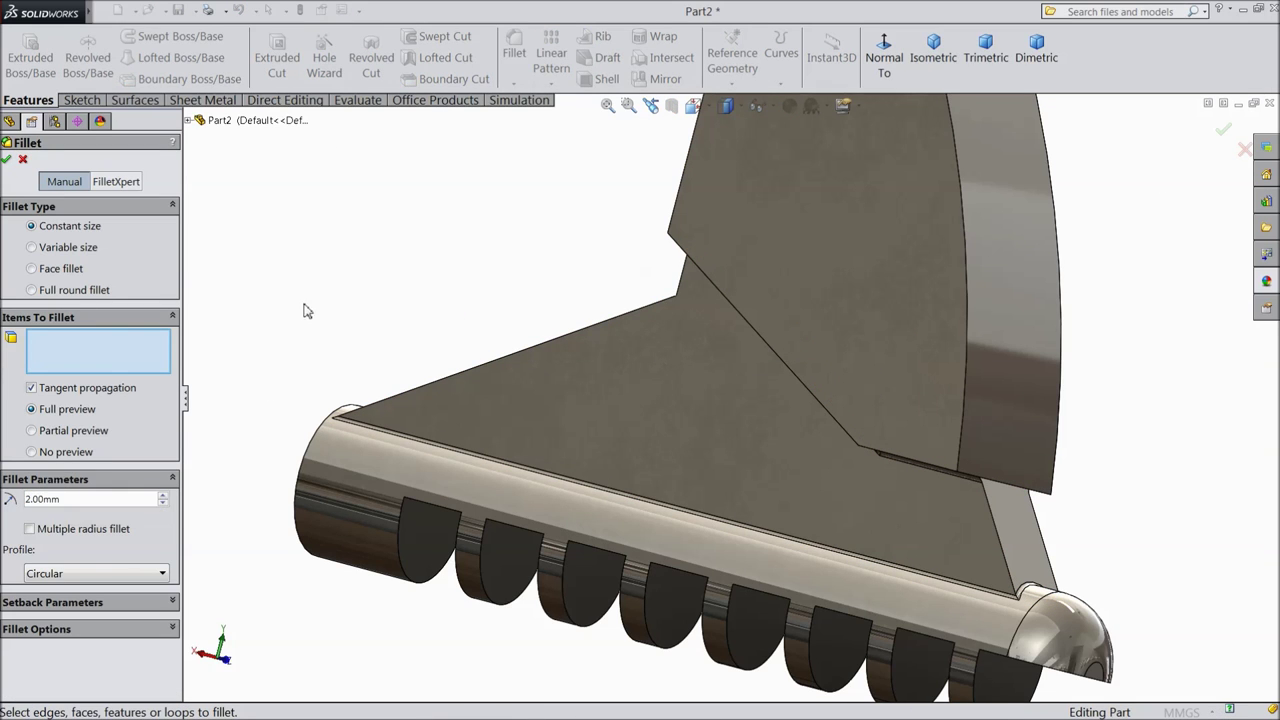
{"action": "left_click", "coordinate": [963, 358]}
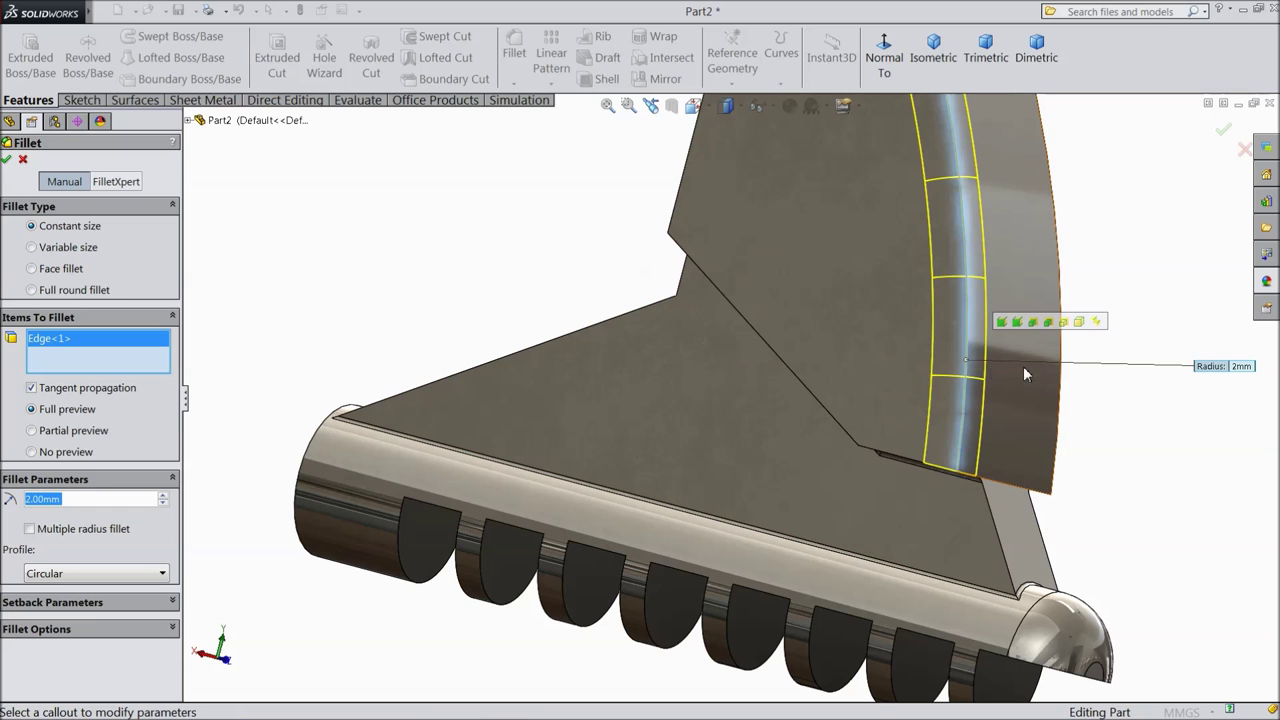
{"action": "left_click", "coordinate": [1064, 381]}
{"action": "scroll", "coordinate": [1000, 383], "scroll_direction": "up", "scroll_amount": 3}
{"action": "middle_click_drag", "start_coordinate": [894, 386], "coordinate": [897, 331]}
{"action": "scroll", "coordinate": [858, 332], "scroll_direction": "down", "scroll_amount": 3}
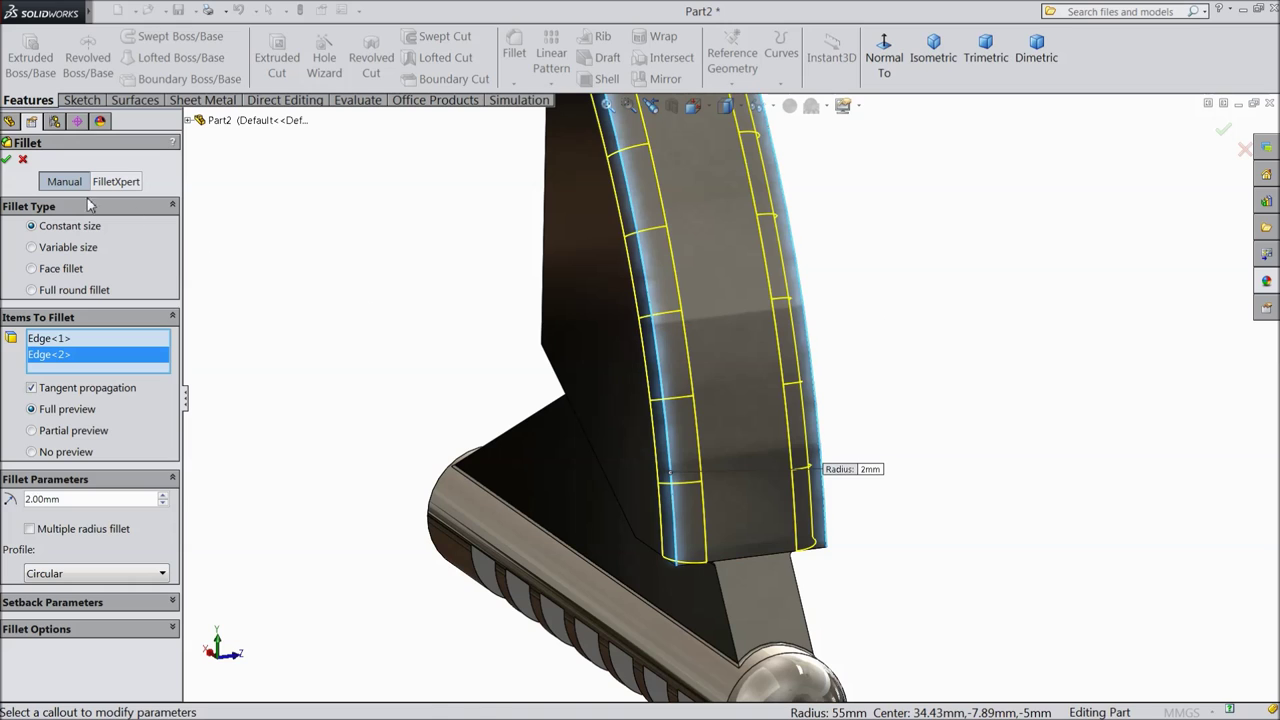
{"action": "left_click", "coordinate": [7, 160]}
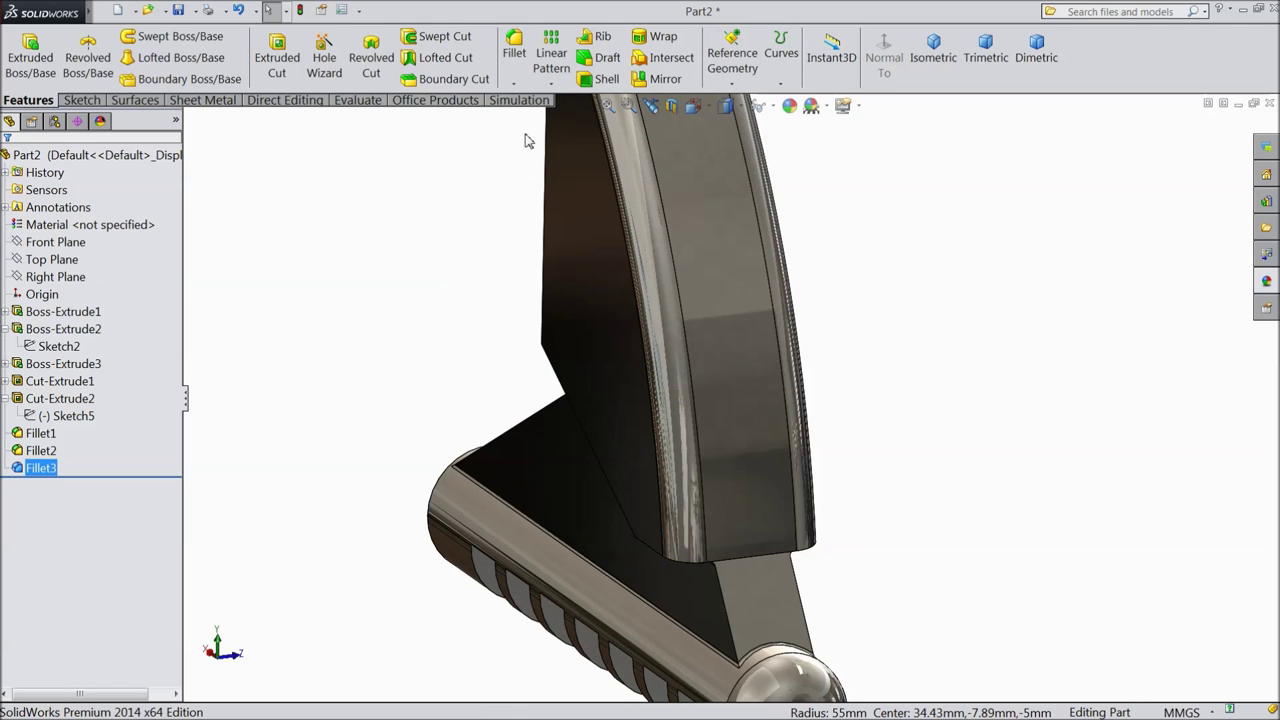
Start a 0.25 mm constant-size fillet on the web's narrow end face between the curved body and the rounded bar end
{"action": "left_click", "coordinate": [516, 62]}
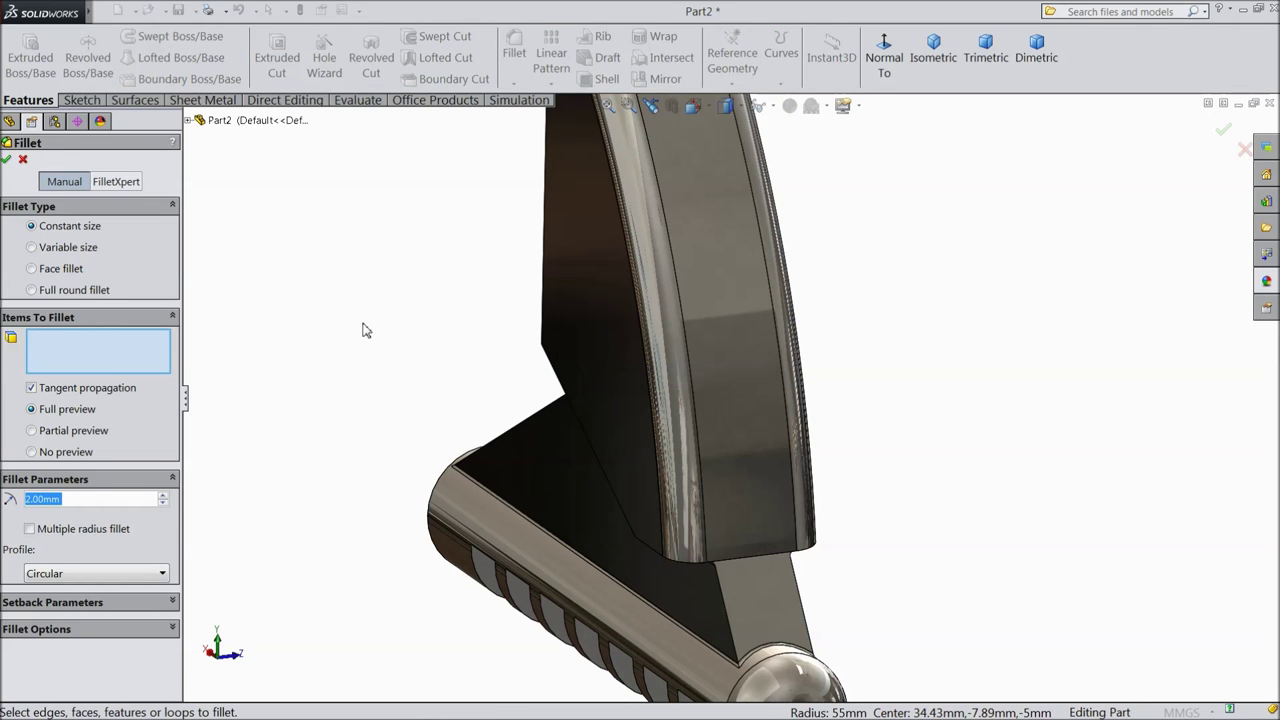
{"action": "type", "text": "0."}
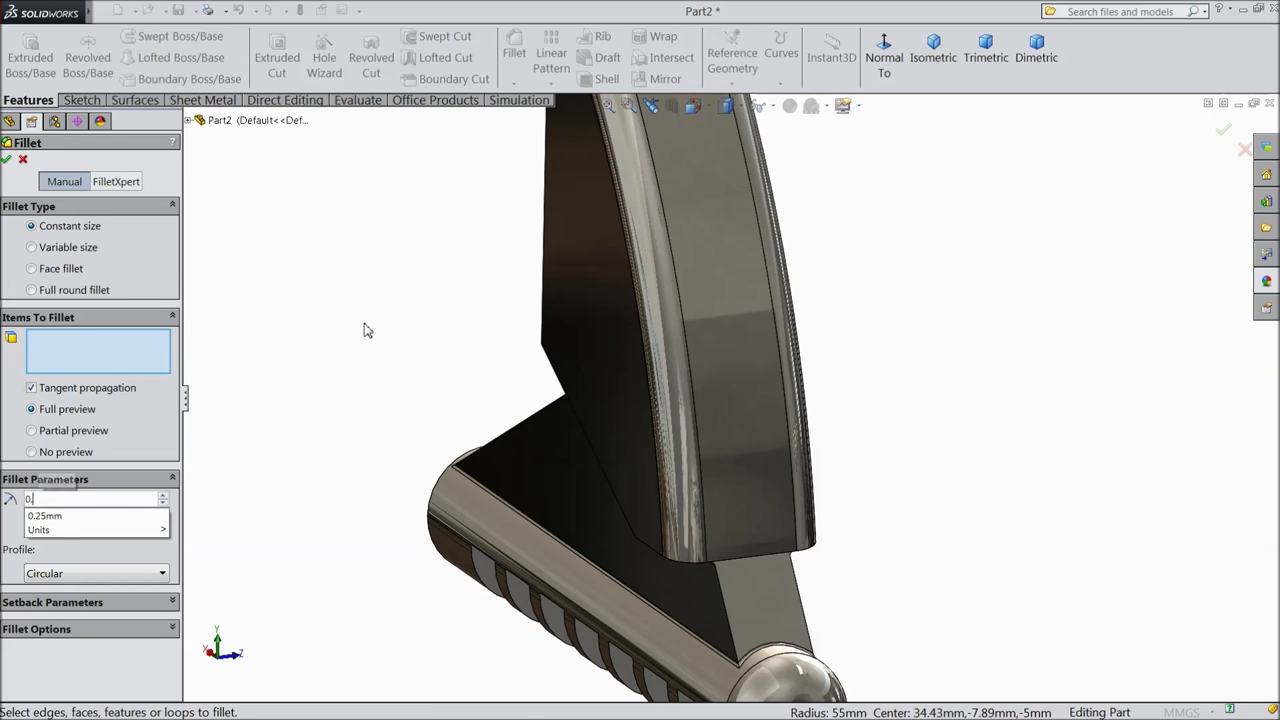
{"action": "type", "text": "25"}
{"action": "key", "text": "Return"}
{"action": "middle_click_drag", "start_coordinate": [326, 402], "coordinate": [353, 355]}
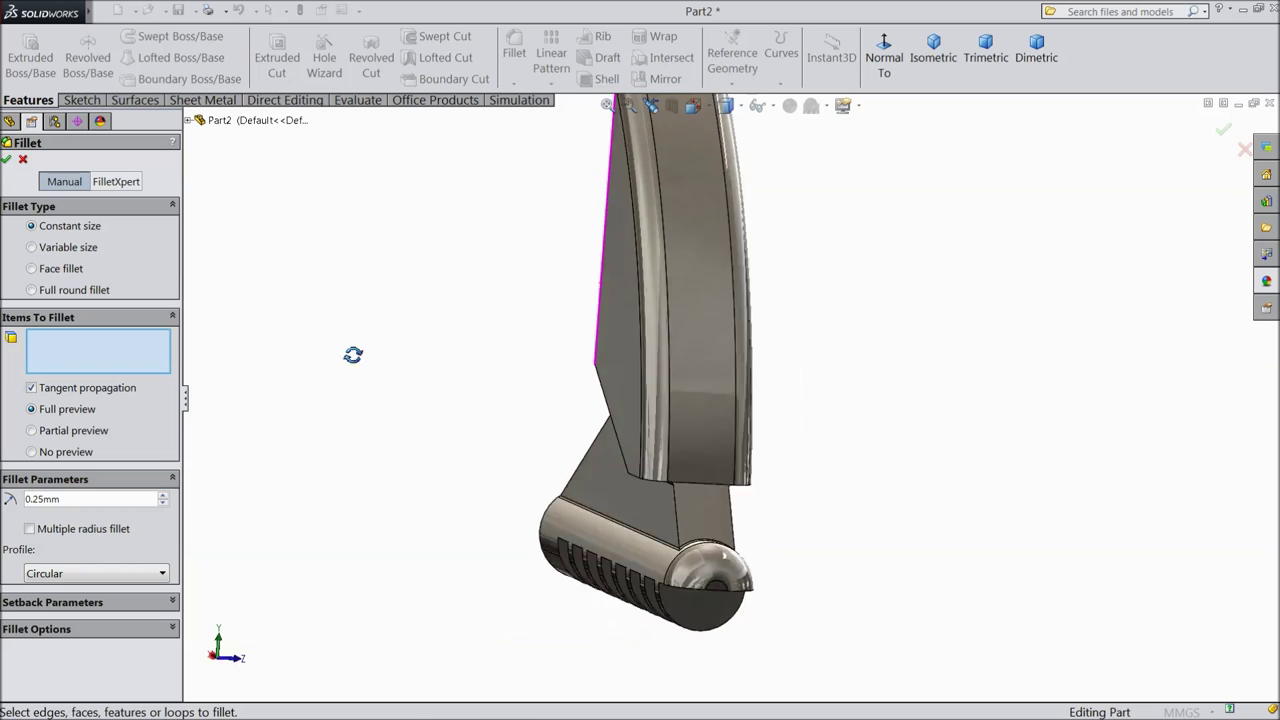
{"action": "scroll", "coordinate": [640, 505], "scroll_direction": "down", "scroll_amount": 3}
{"action": "left_click", "coordinate": [814, 547]}
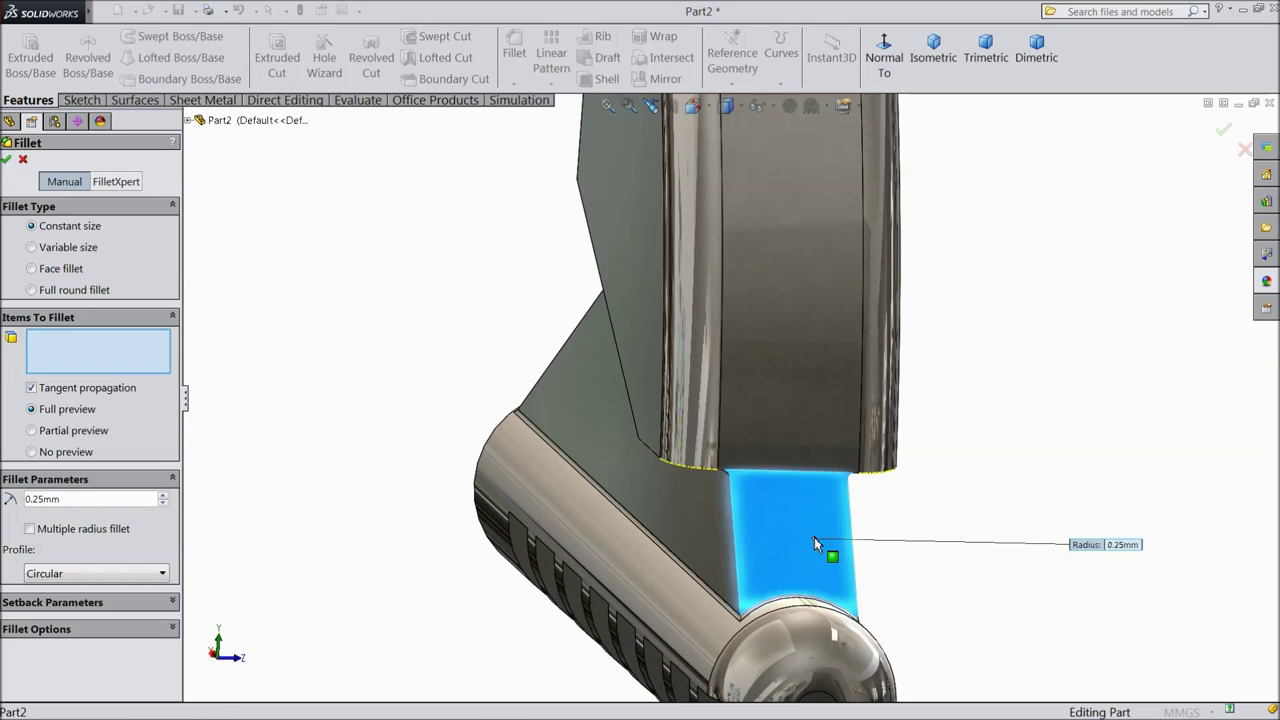
{"action": "middle_click_drag", "start_coordinate": [509, 425], "coordinate": [600, 417]}
{"action": "scroll", "coordinate": [600, 422], "scroll_direction": "down", "scroll_amount": 5}
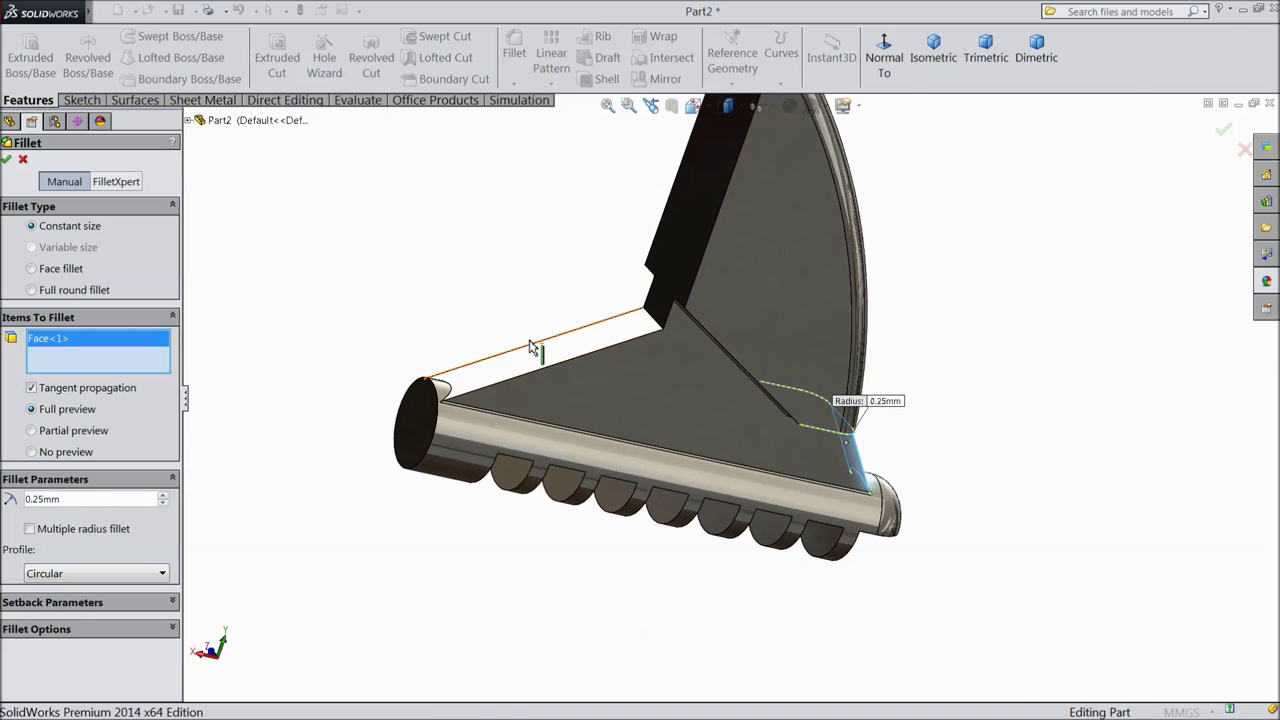
Add the web's two sloping outer edges and the upper body's two slanted lower edges, and try to apply the 0.25 mm fillet
{"action": "left_click", "coordinate": [590, 397]}
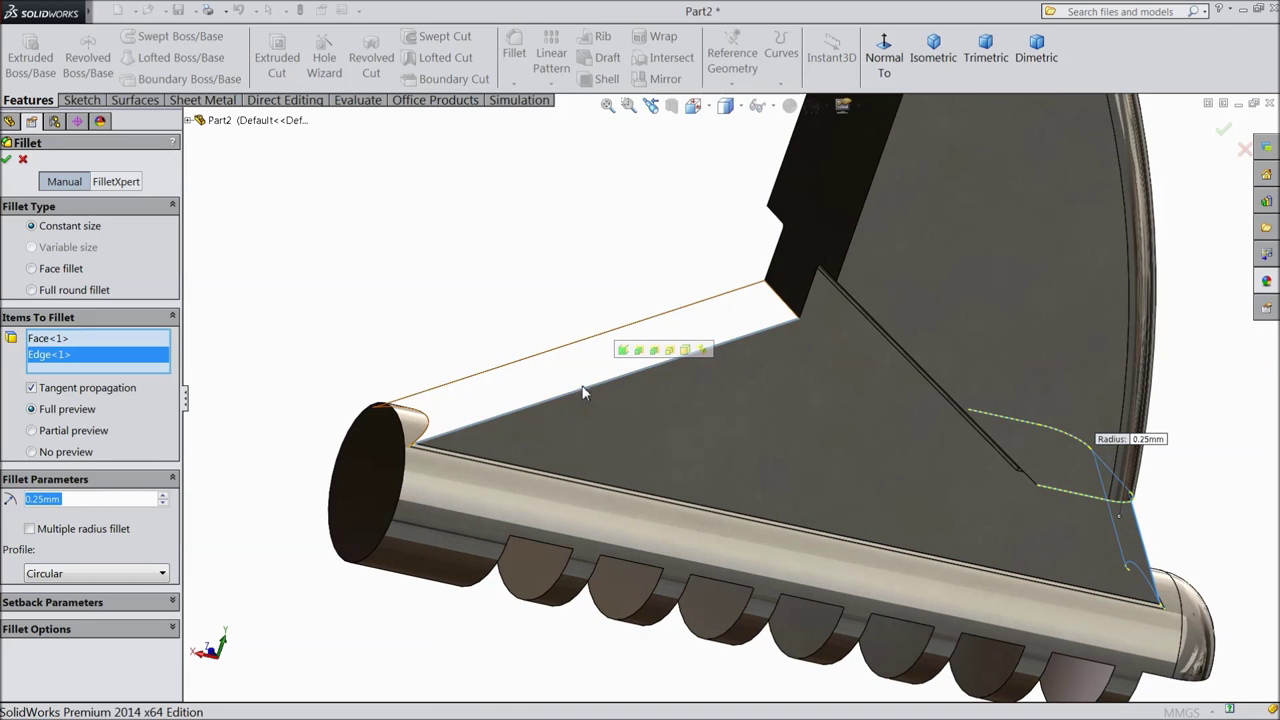
{"action": "left_click", "coordinate": [566, 361]}
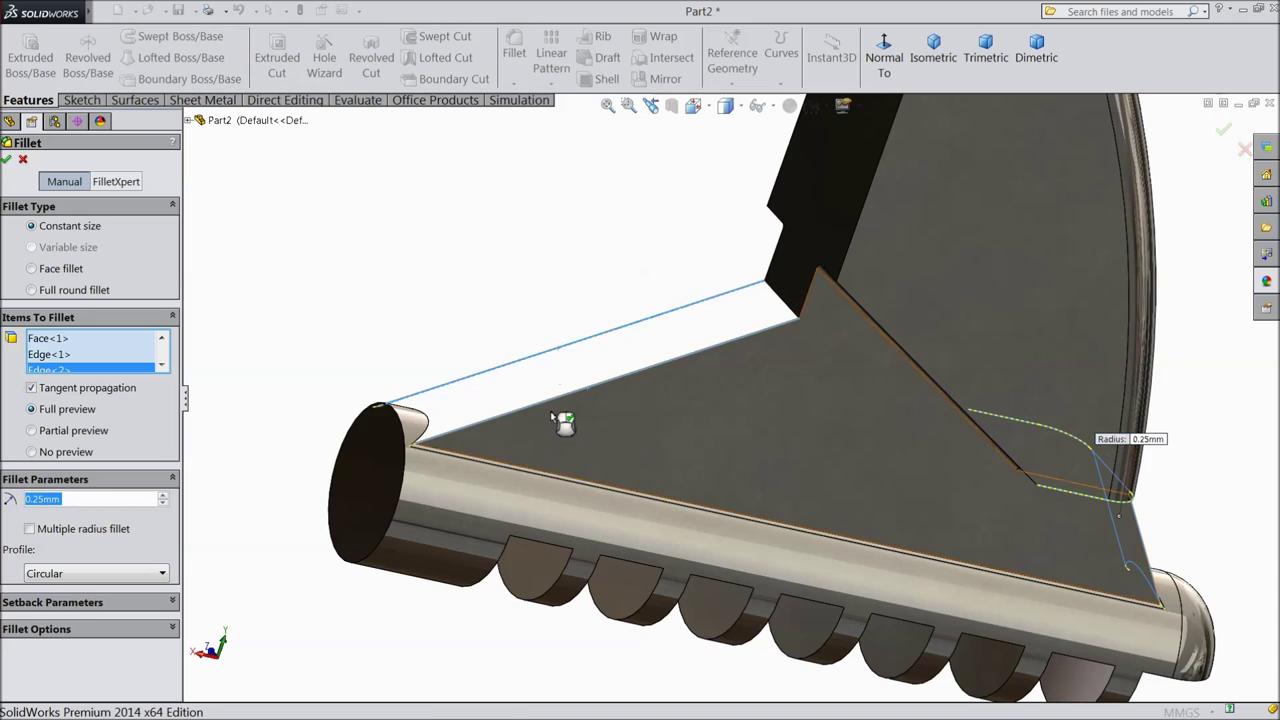
{"action": "scroll", "coordinate": [565, 425], "scroll_direction": "up", "scroll_amount": 3}
{"action": "middle_click_drag", "start_coordinate": [565, 425], "coordinate": [468, 315]}
{"action": "scroll", "coordinate": [819, 399], "scroll_direction": "down", "scroll_amount": 4}
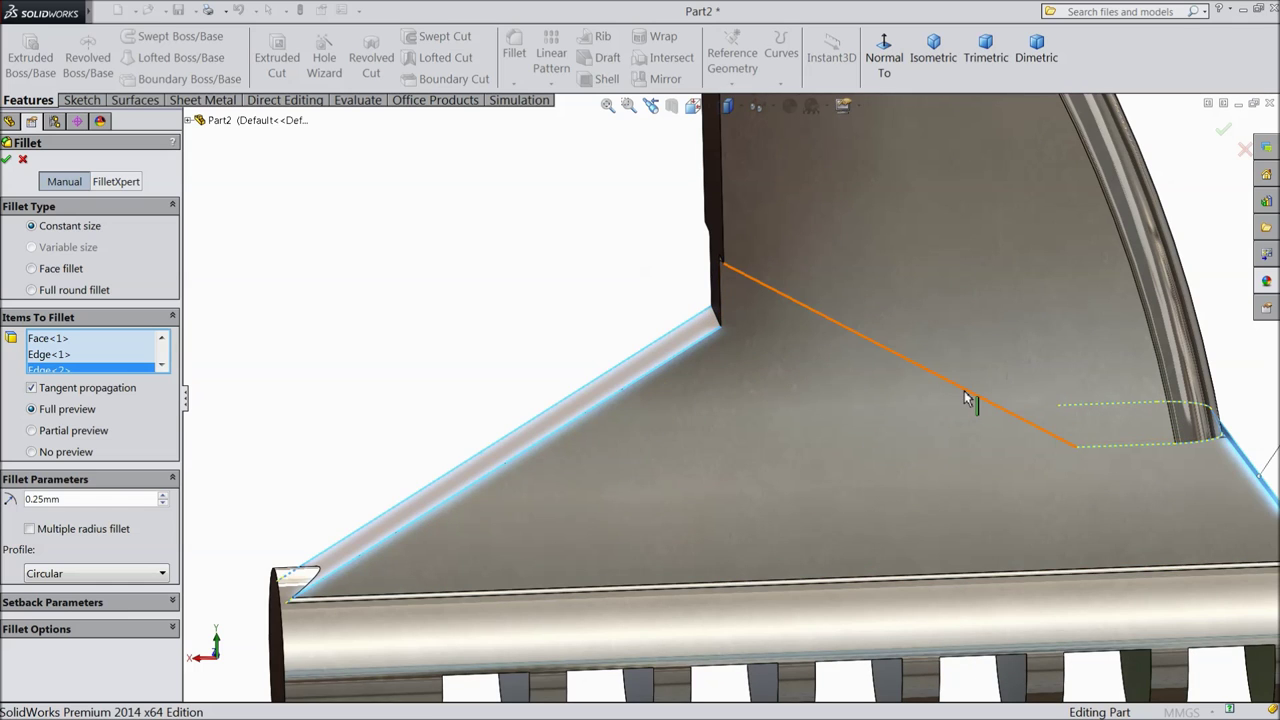
{"action": "left_click", "coordinate": [950, 393]}
{"action": "scroll", "coordinate": [709, 380], "scroll_direction": "up", "scroll_amount": 3}
{"action": "middle_click_drag", "start_coordinate": [709, 380], "coordinate": [728, 345]}
{"action": "left_click", "coordinate": [662, 290]}
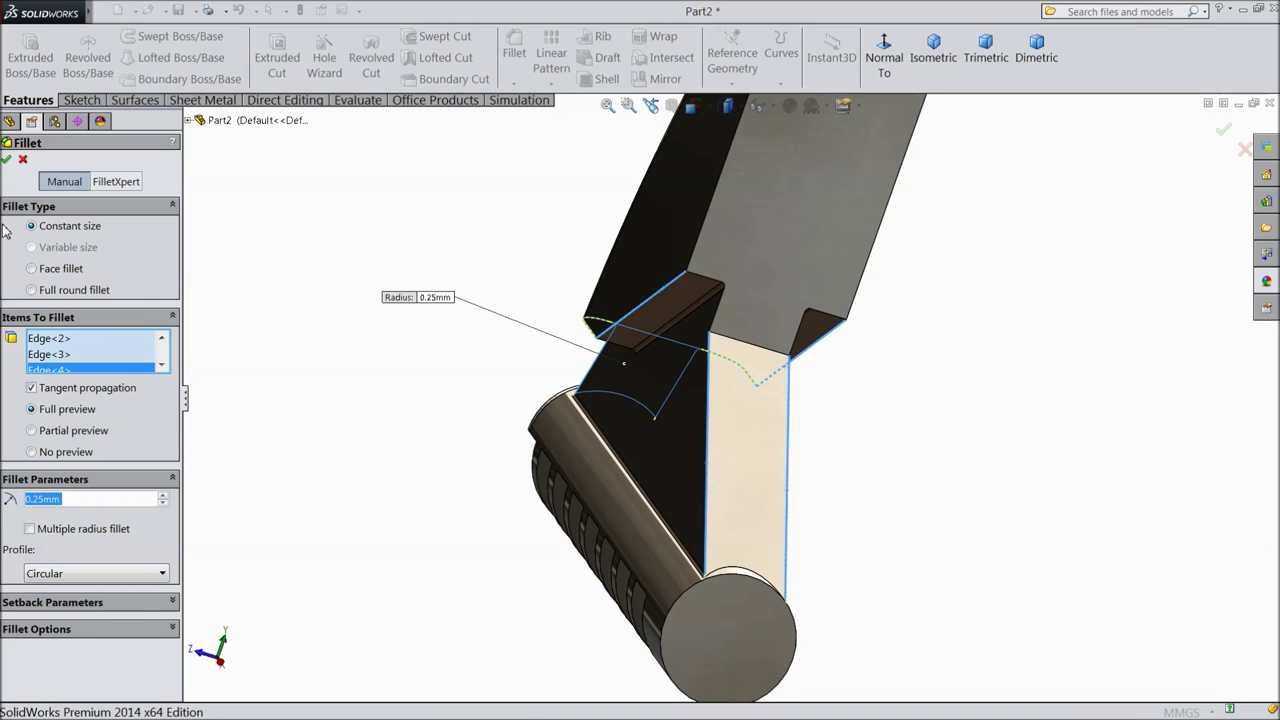
{"action": "left_click", "coordinate": [7, 161]}
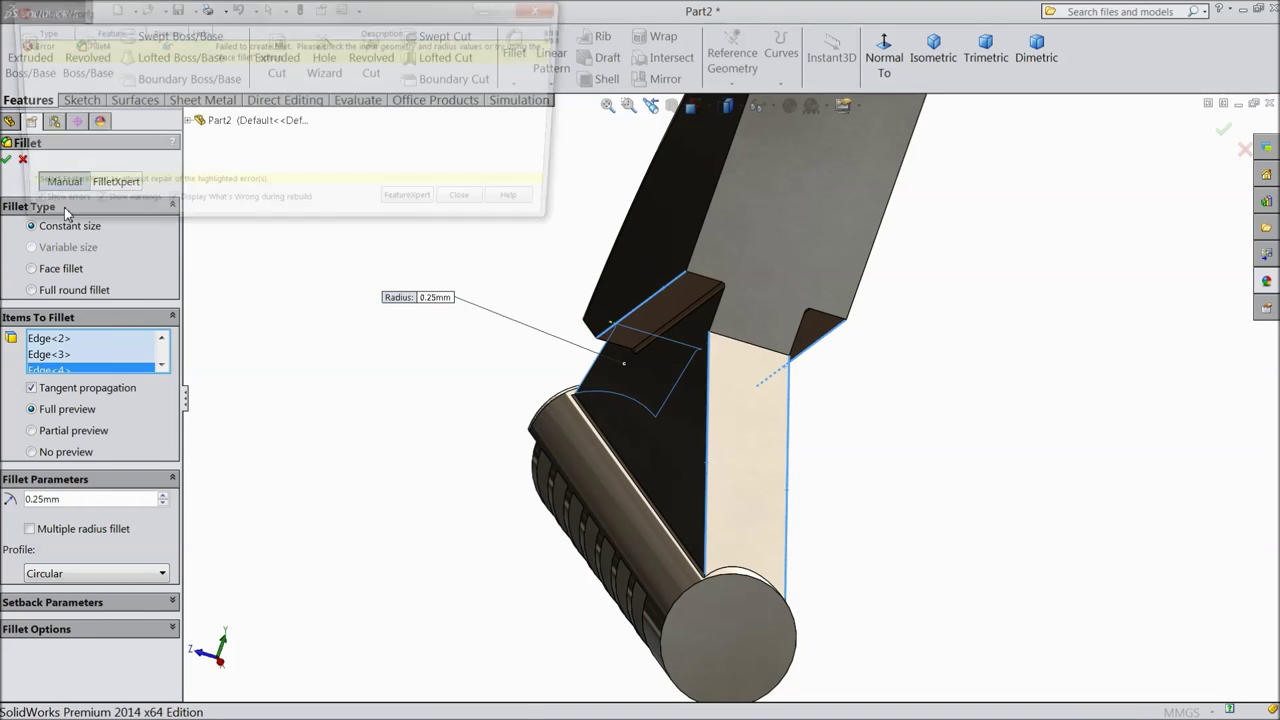
{"action": "left_click", "coordinate": [476, 206]}
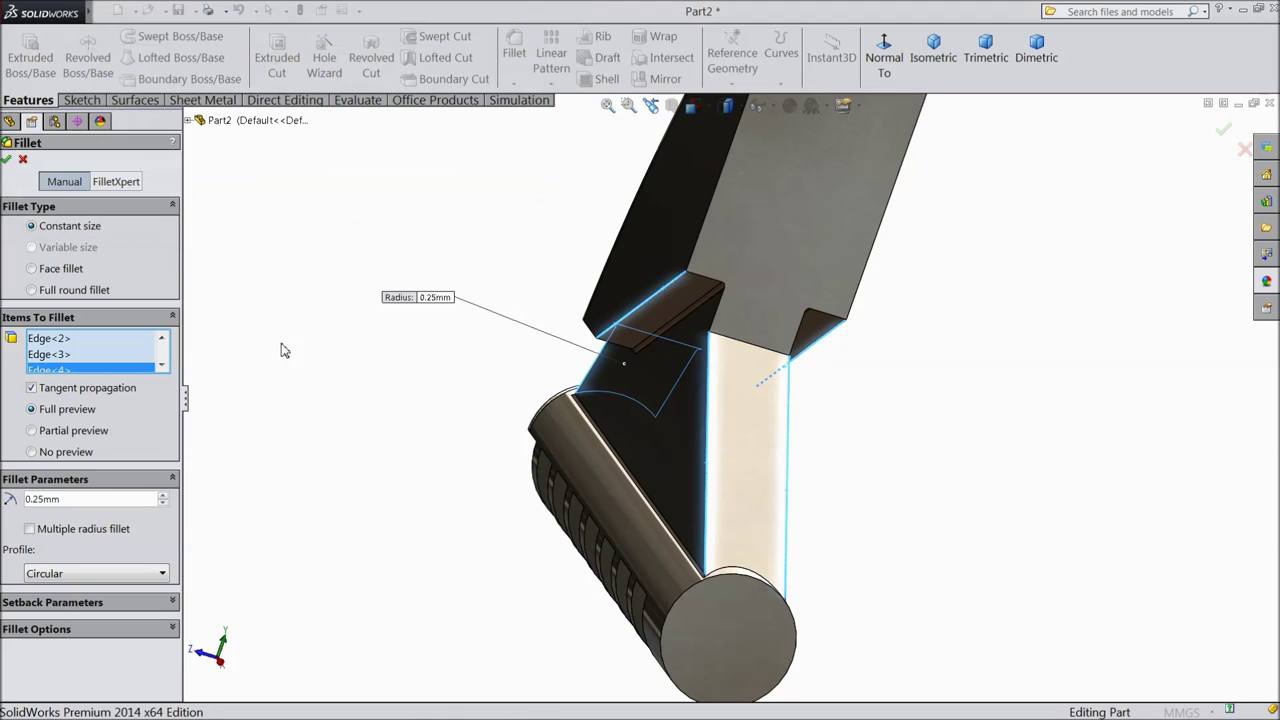
Clear the fillet selection and try the 0.25 mm fillet on the web's narrow end face and the small arc edge near the bar's flat end
{"action": "right_click", "coordinate": [86, 358]}
{"action": "left_click", "coordinate": [140, 365]}
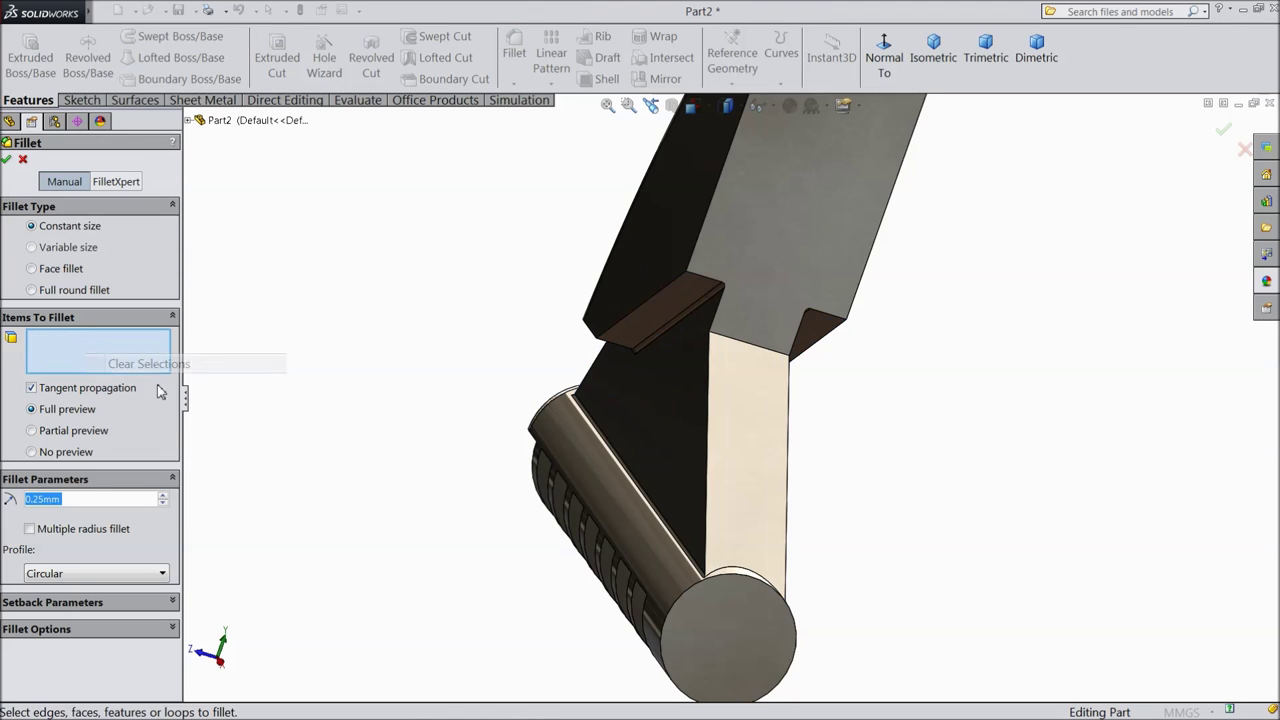
{"action": "middle_click_drag", "start_coordinate": [326, 443], "coordinate": [476, 510]}
{"action": "left_click", "coordinate": [490, 330]}
{"action": "middle_click_drag", "start_coordinate": [540, 480], "coordinate": [470, 480]}
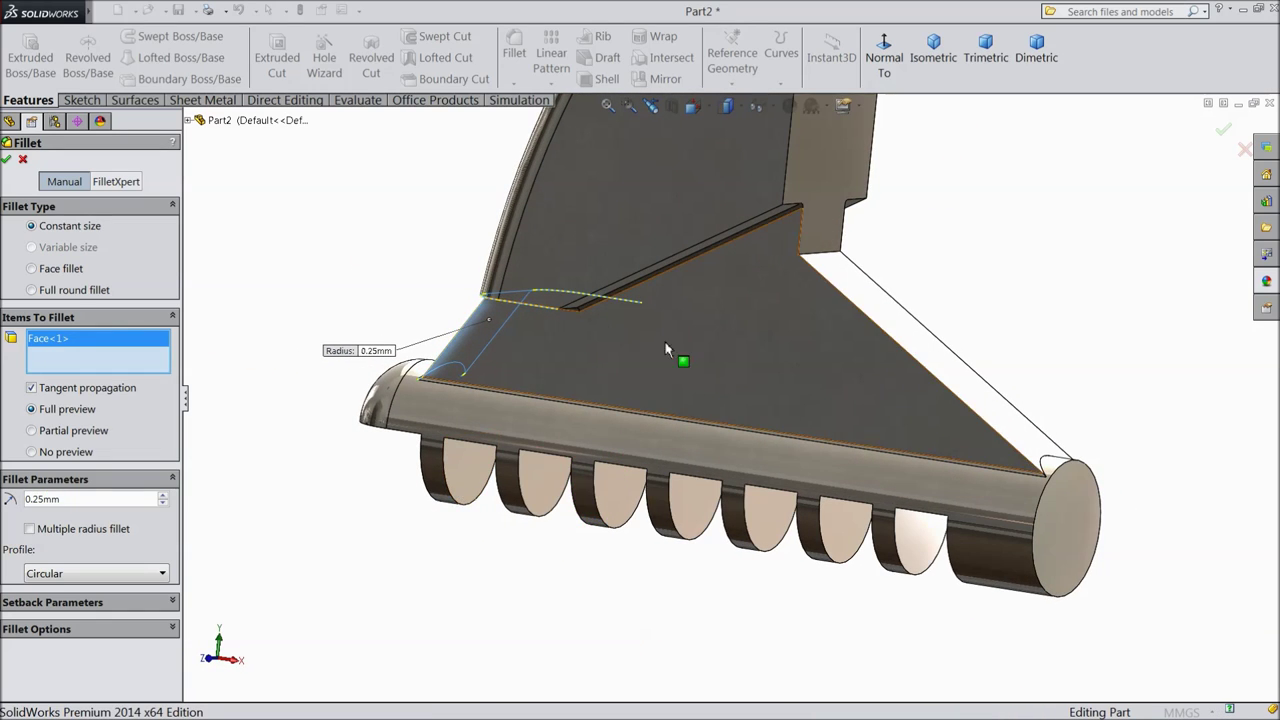
{"action": "left_click", "coordinate": [1046, 466]}
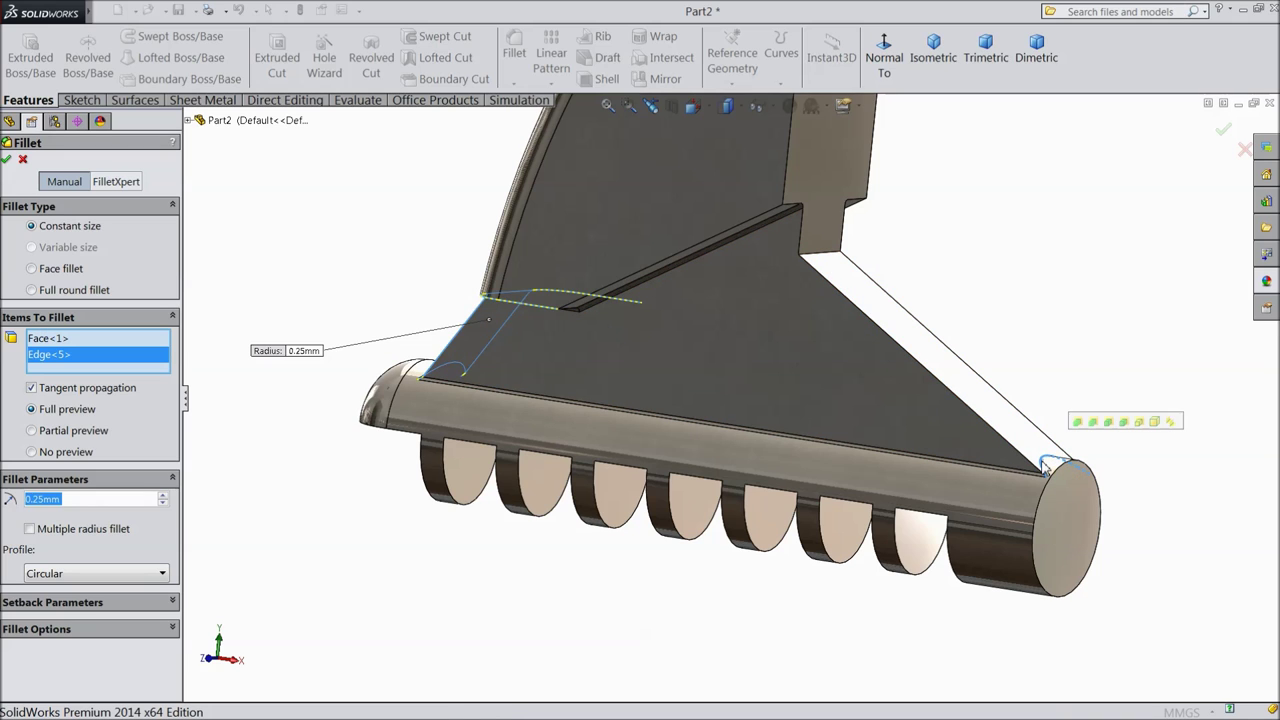
{"action": "left_click", "coordinate": [8, 161]}
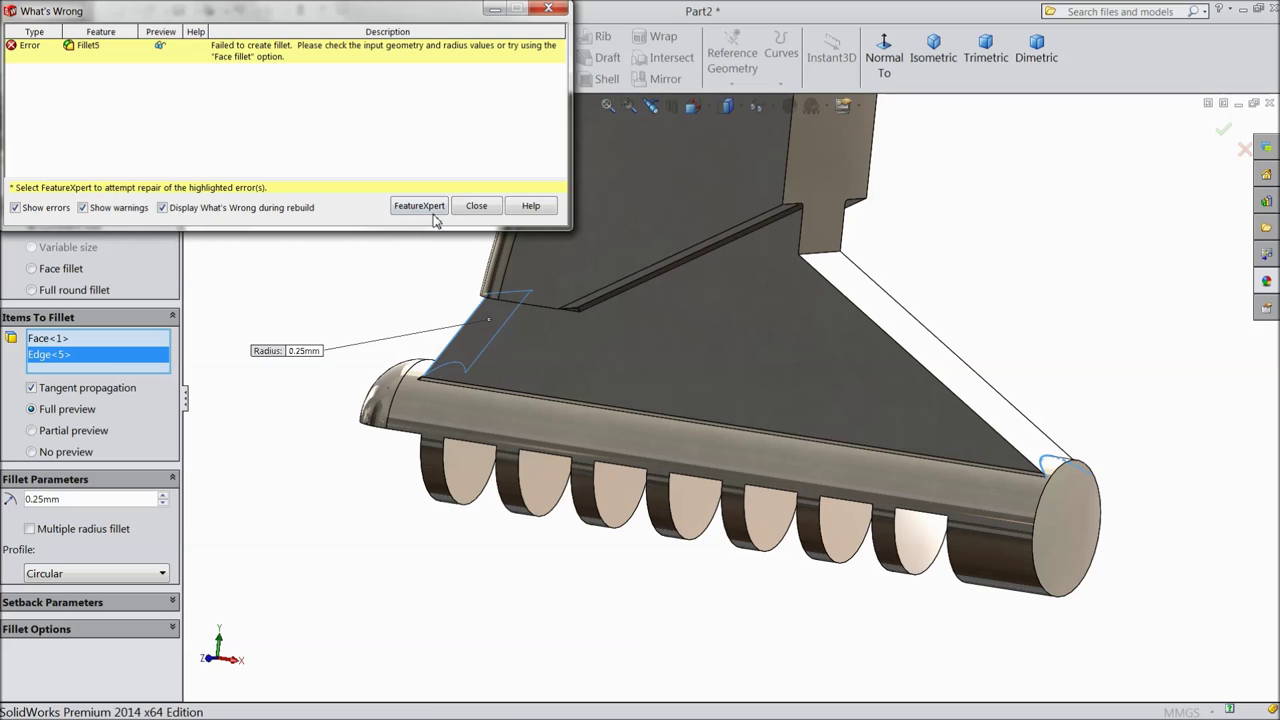
{"action": "left_click", "coordinate": [475, 206]}
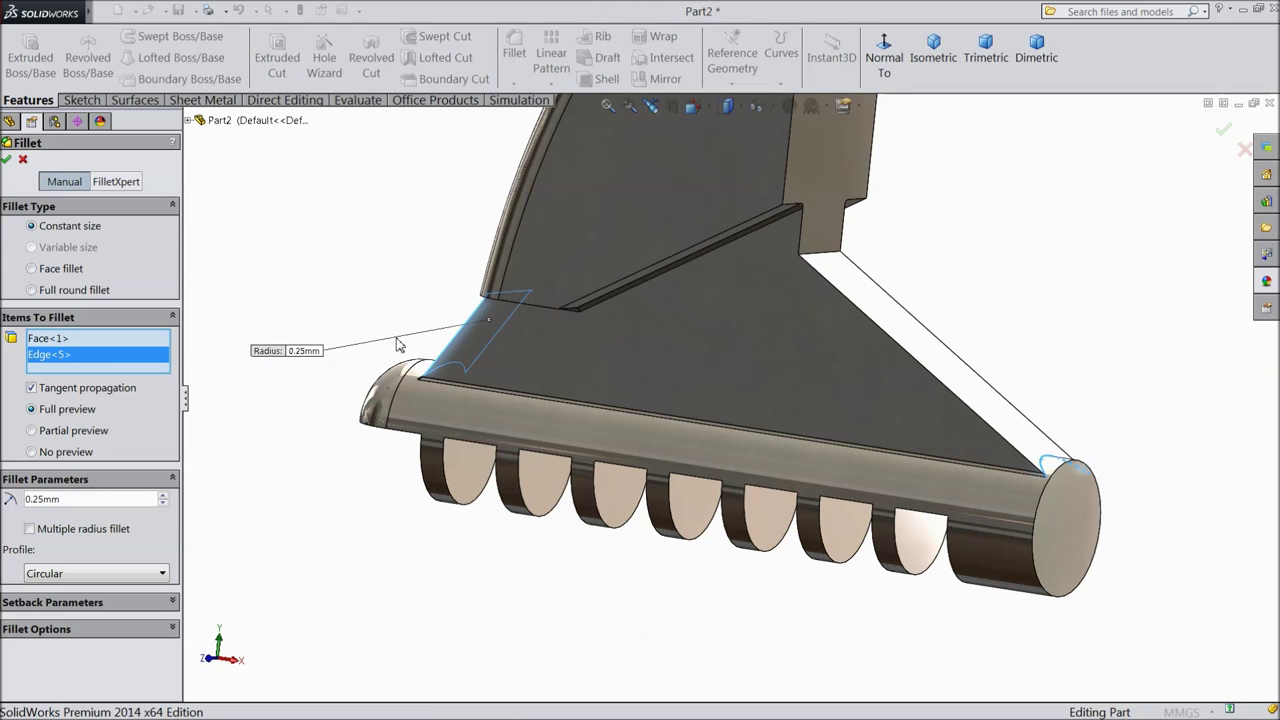
Remove the arc edge, try the 0.25 mm fillet on the web's end face alone, and cancel the fillet
{"action": "right_click", "coordinate": [80, 365]}
{"action": "left_click", "coordinate": [126, 393]}
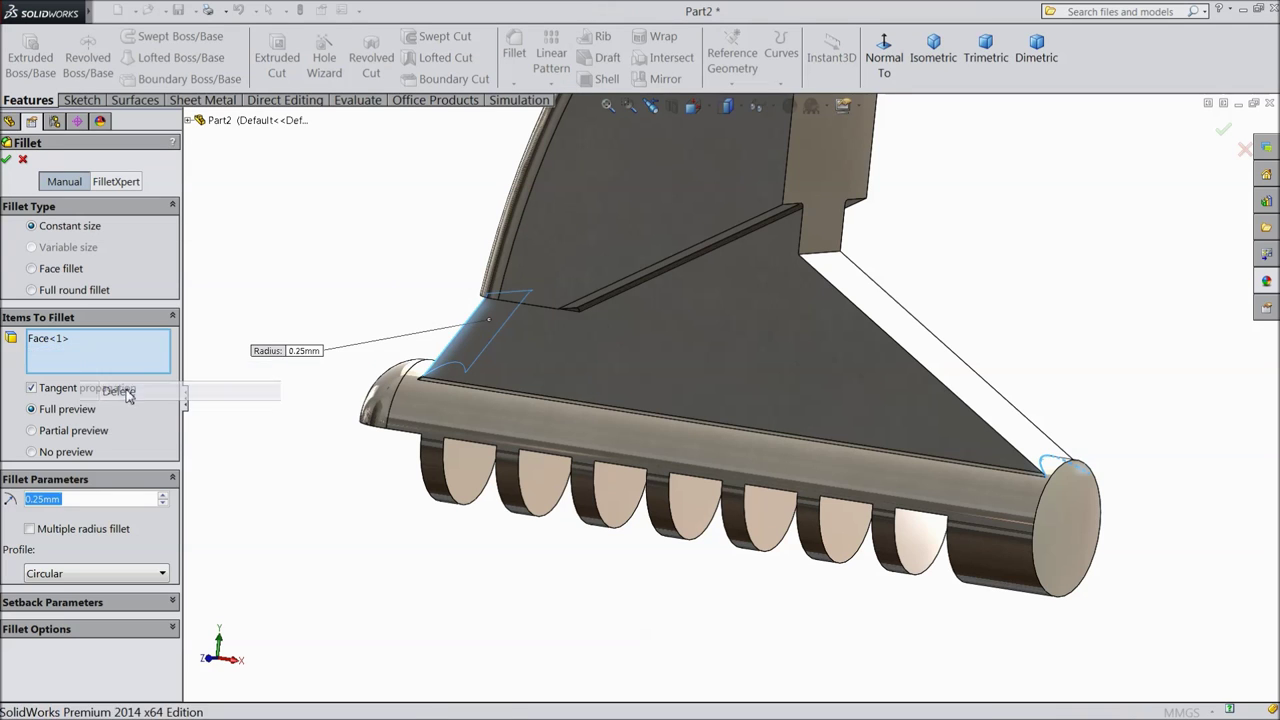
{"action": "left_click", "coordinate": [8, 161]}
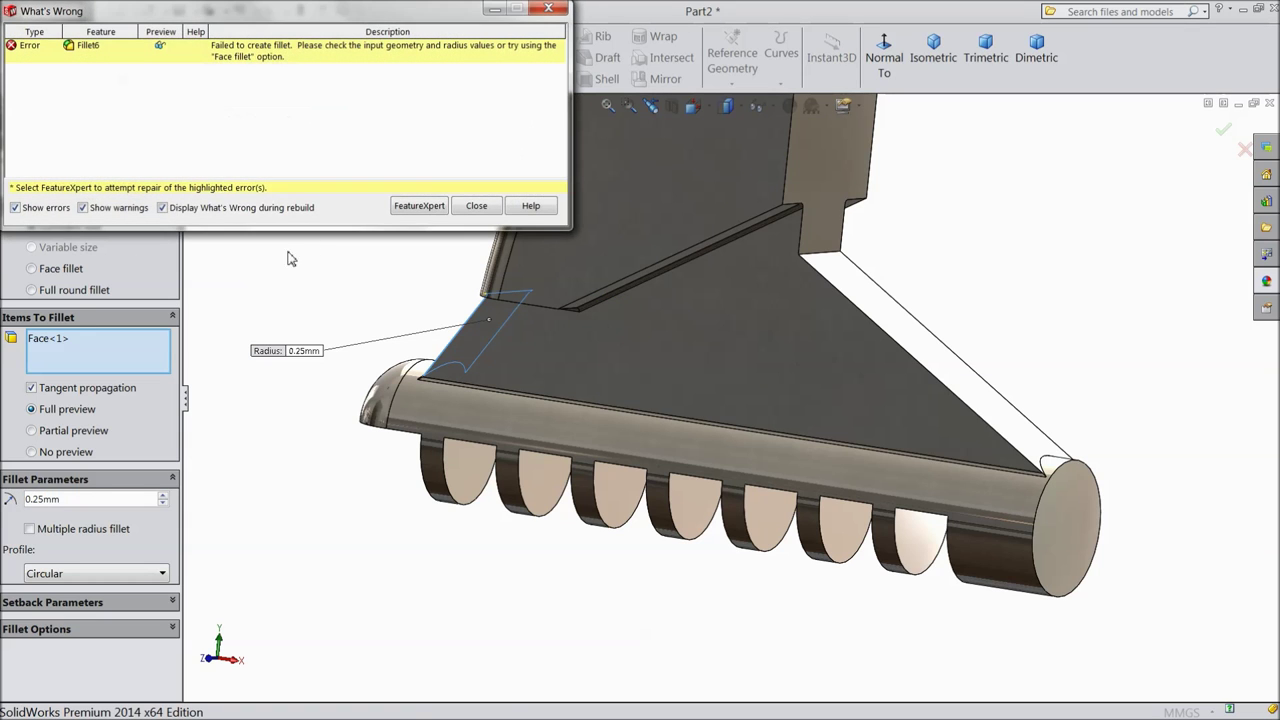
{"action": "left_click", "coordinate": [476, 206]}
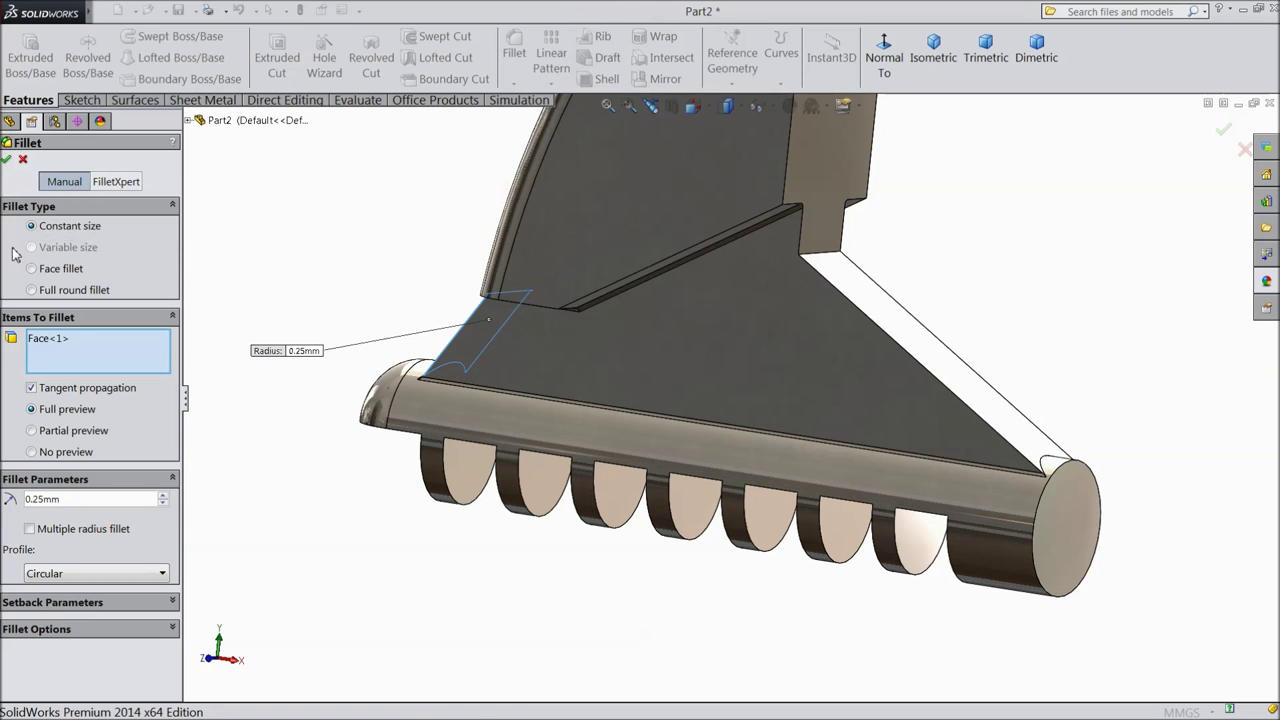
{"action": "left_click", "coordinate": [23, 161]}
Show the finished part in isometric view and save it
{"action": "middle_click_drag", "start_coordinate": [220, 362], "coordinate": [500, 459]}
{"action": "left_click", "coordinate": [933, 50]}
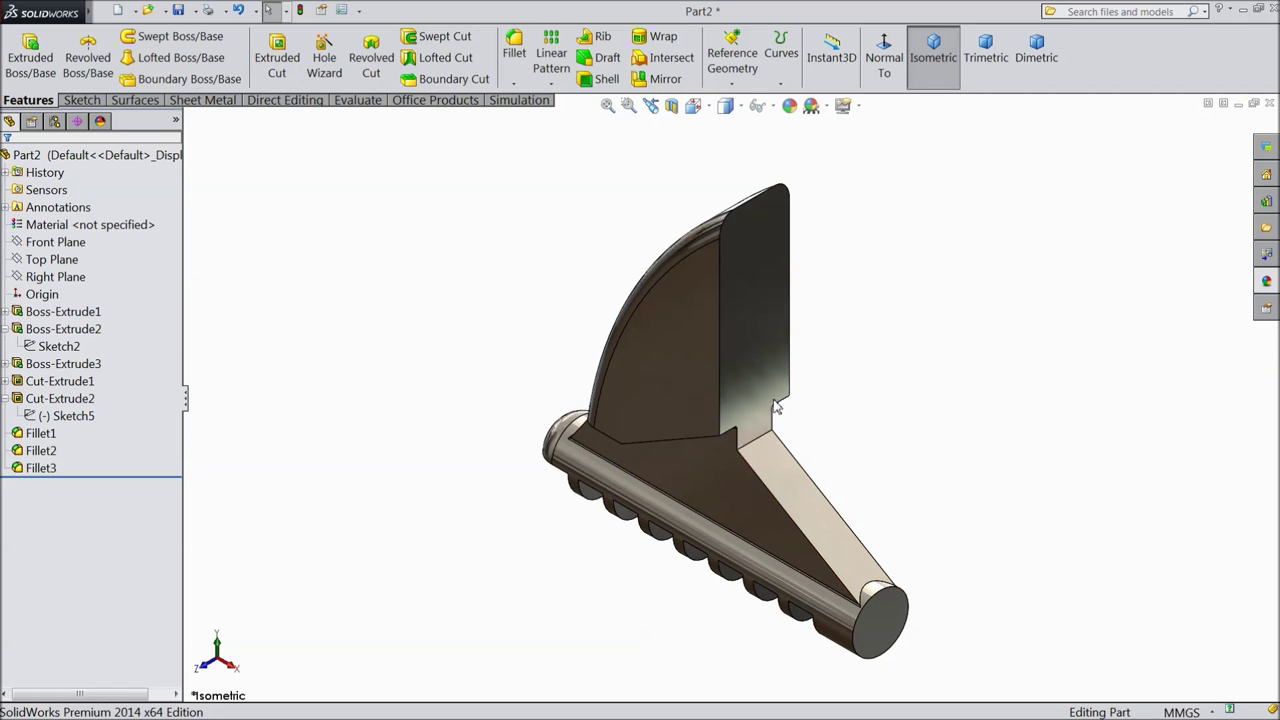
{"action": "scroll", "coordinate": [829, 470], "scroll_direction": "down", "scroll_amount": 2}
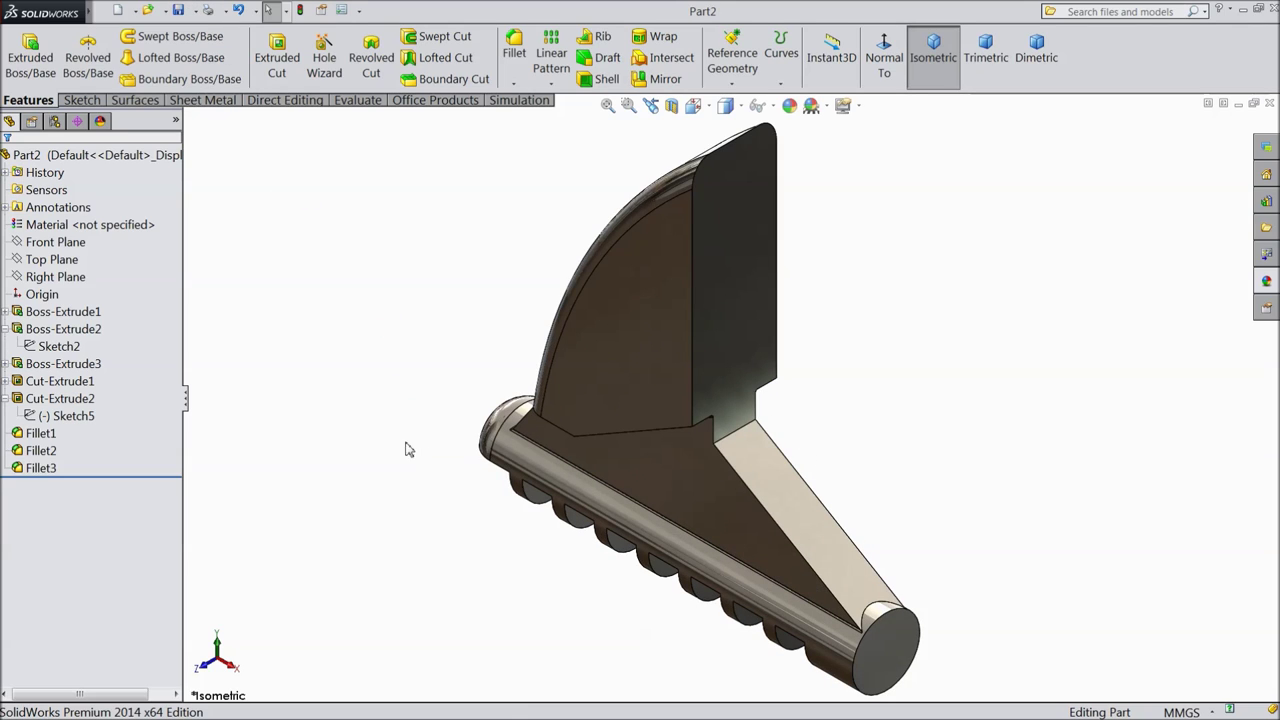
{"action": "middle_click_drag", "start_coordinate": [815, 452], "coordinate": [874, 386]}
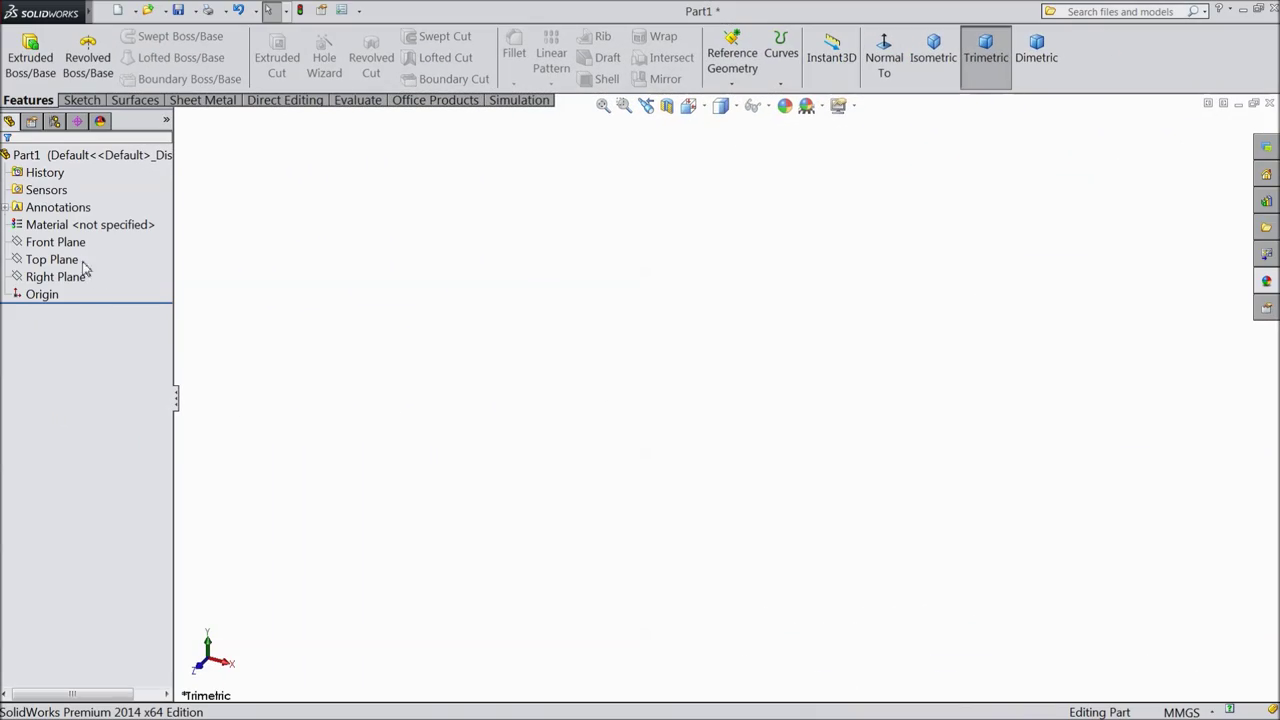
In the new part, sketch two concentric circles centred on the origin on the Front Plane, the inner one about 60 mm in diameter
{"action": "left_click", "coordinate": [60, 246]}
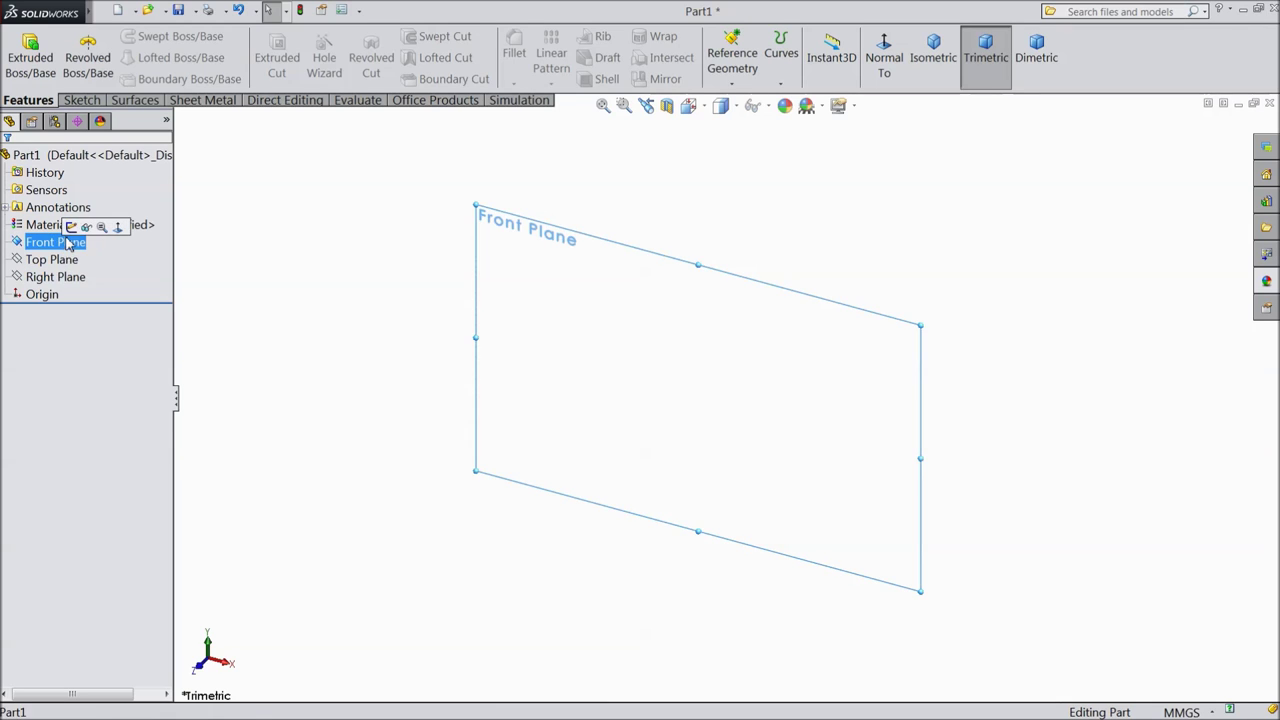
{"action": "left_click", "coordinate": [90, 222]}
{"action": "left_click", "coordinate": [82, 100]}
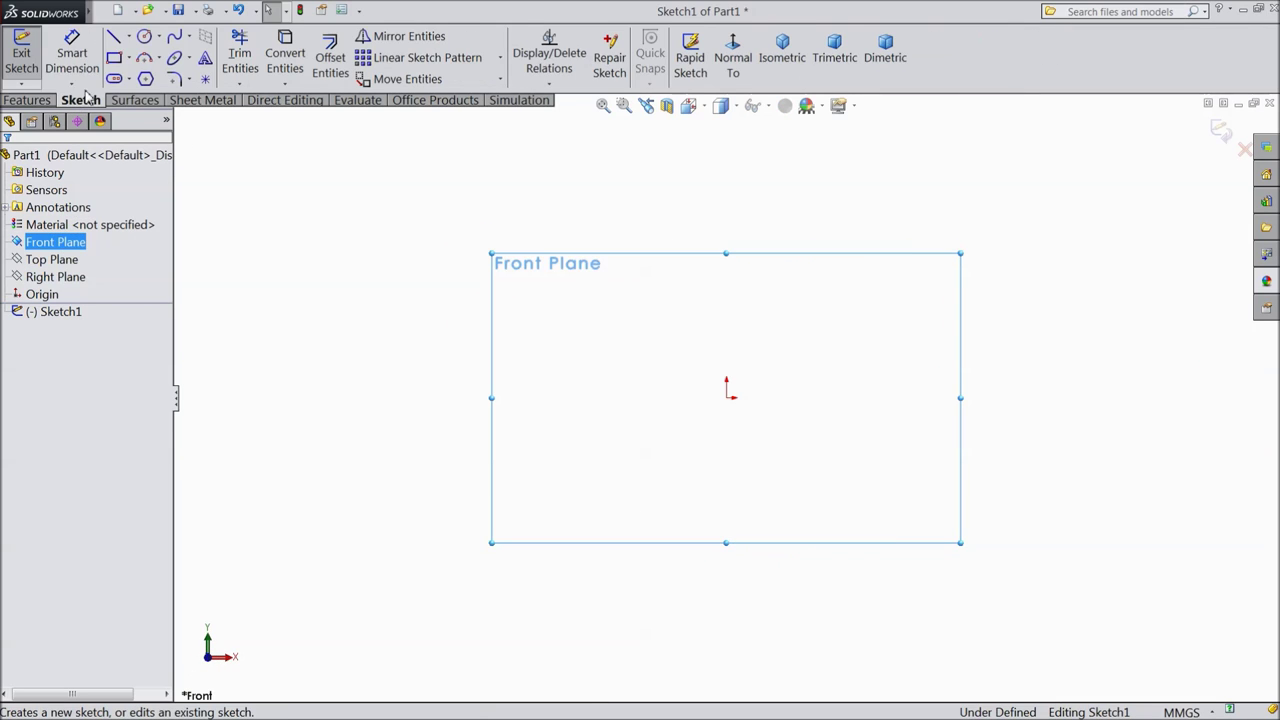
{"action": "left_click", "coordinate": [142, 38]}
{"action": "left_click", "coordinate": [726, 394]}
{"action": "left_click", "coordinate": [687, 352]}
{"action": "left_click", "coordinate": [726, 396]}
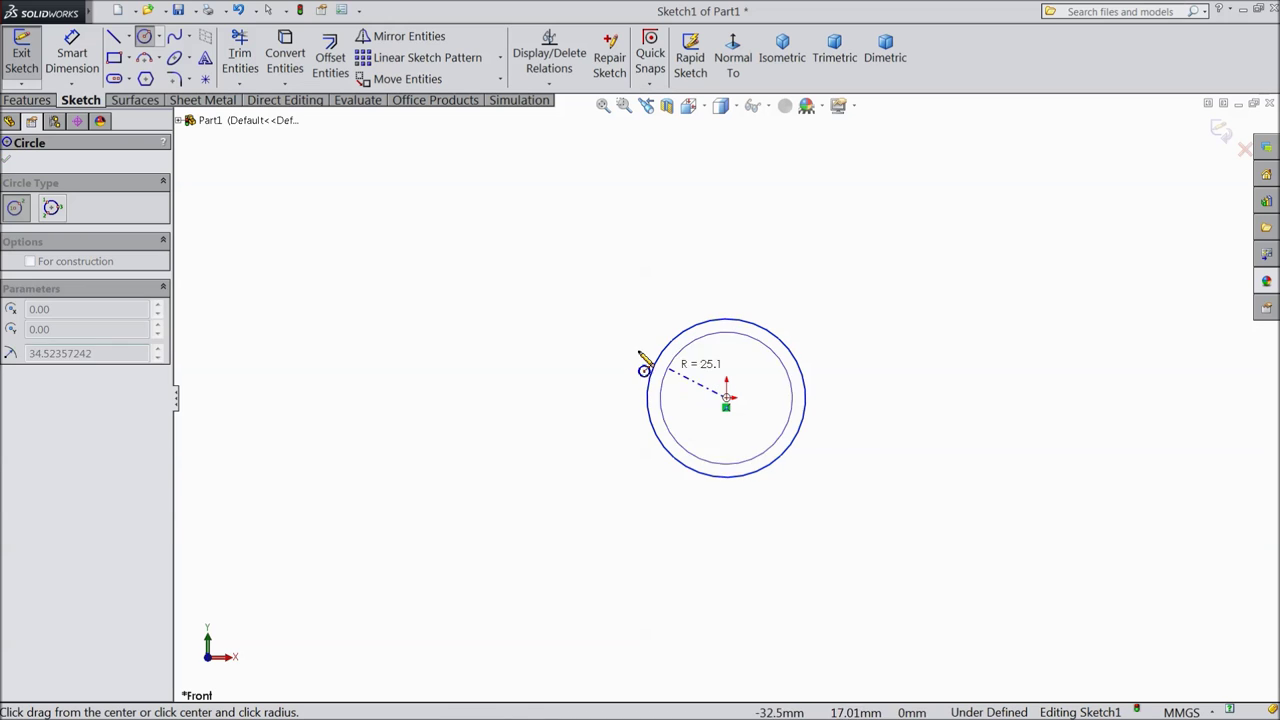
{"action": "left_click", "coordinate": [573, 297]}
Dimension the inner circle's diameter as 8 mm and the radial gap between the two circles as 5 mm
{"action": "left_click", "coordinate": [77, 57]}
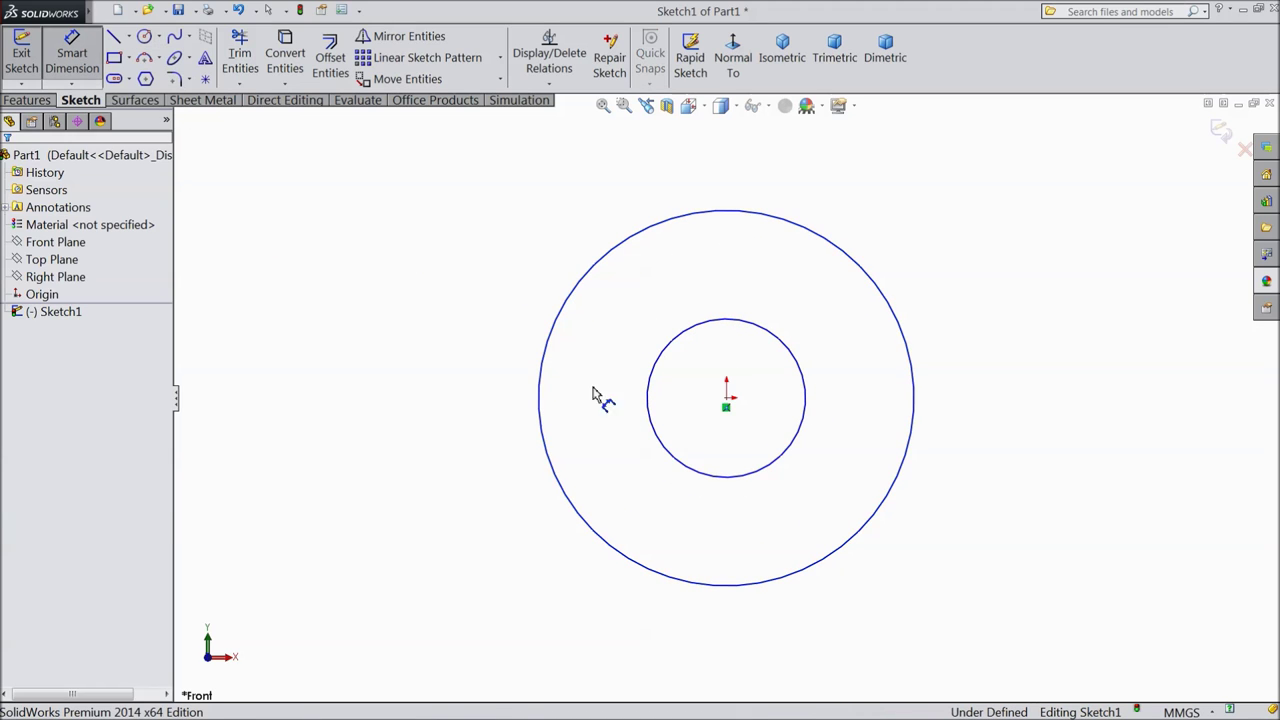
{"action": "left_click", "coordinate": [650, 415]}
{"action": "left_click", "coordinate": [475, 403]}
{"action": "type", "text": "8"}
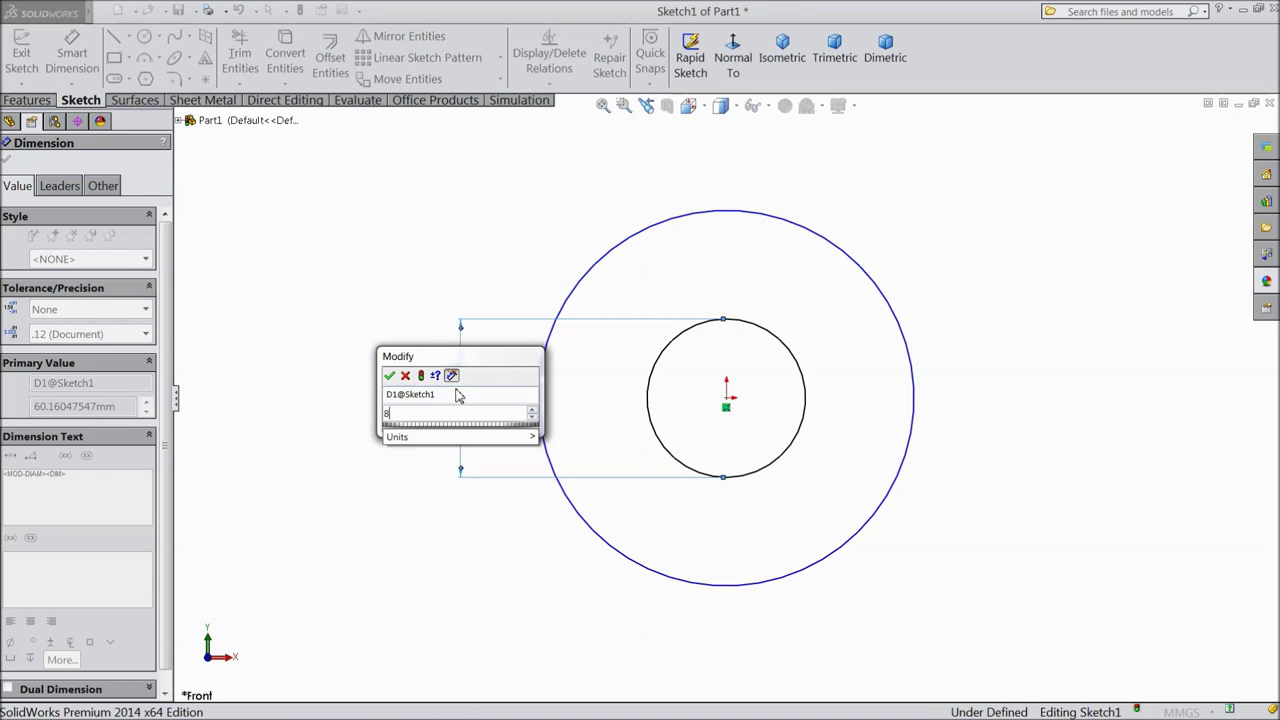
{"action": "left_click", "coordinate": [390, 375]}
{"action": "left_click", "coordinate": [647, 408]}
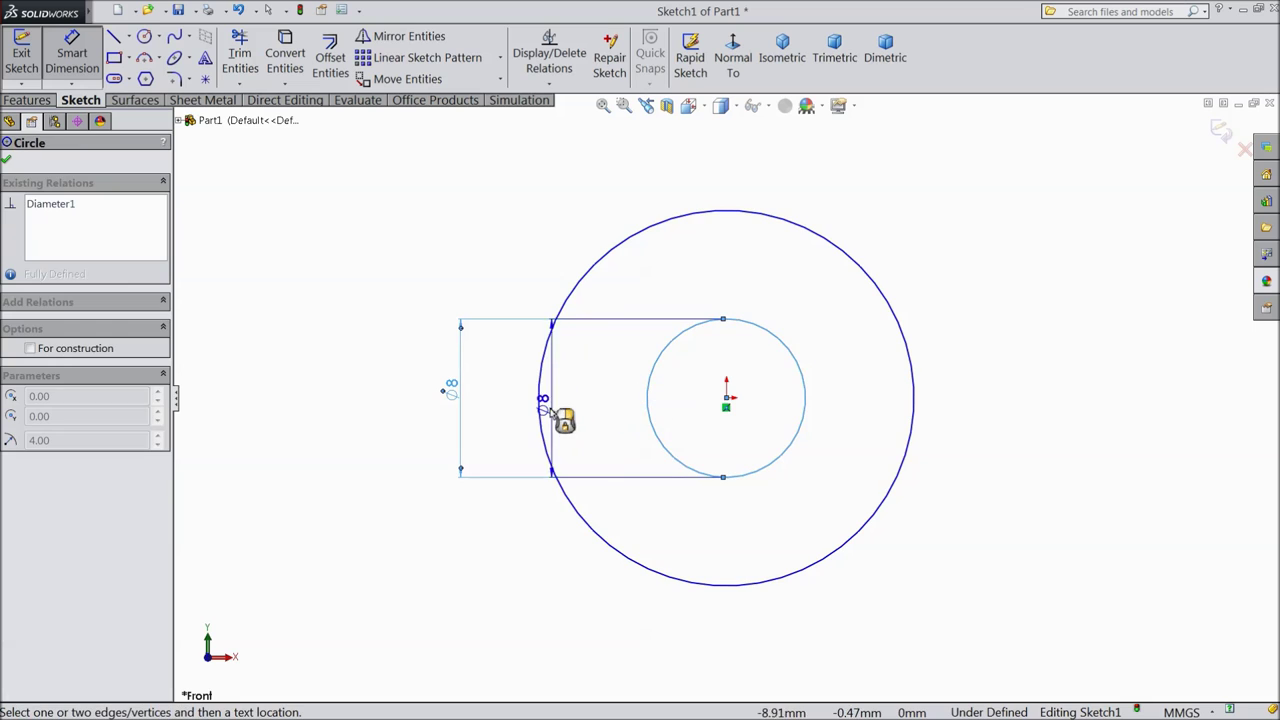
{"action": "left_click", "coordinate": [541, 409]}
{"action": "left_click", "coordinate": [528, 262]}
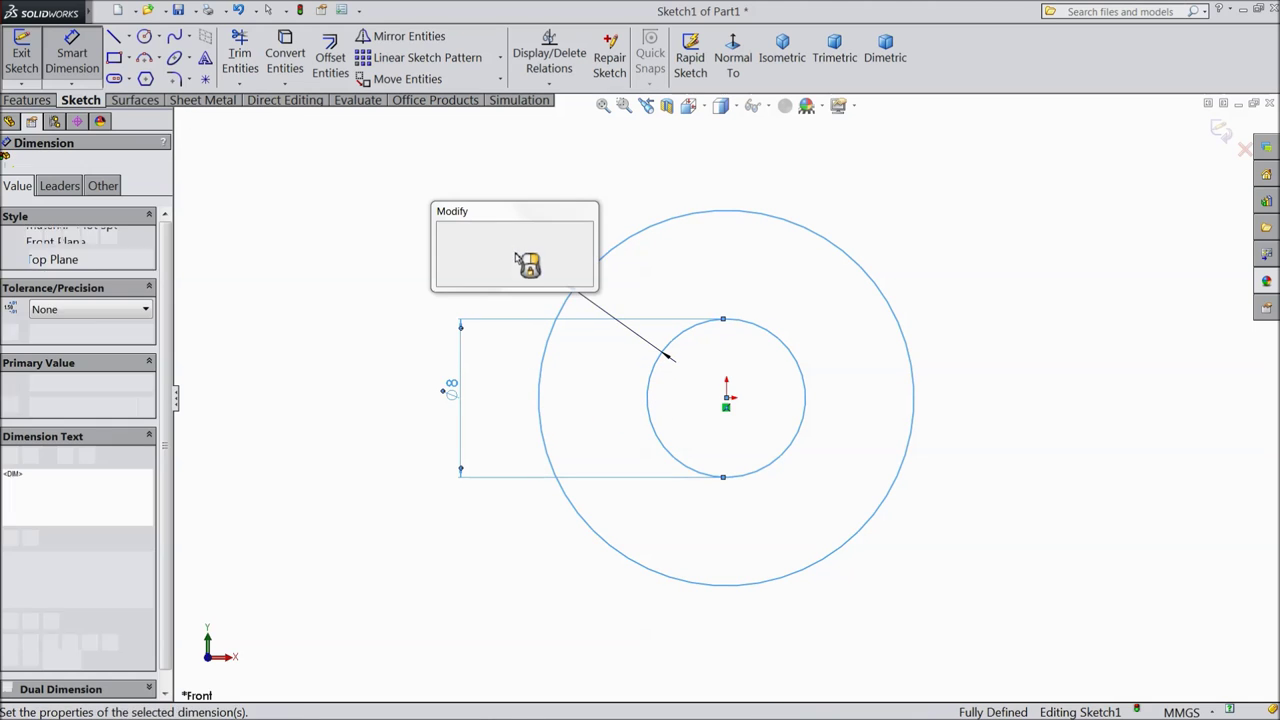
{"action": "type", "text": "5"}
{"action": "left_click", "coordinate": [444, 231]}
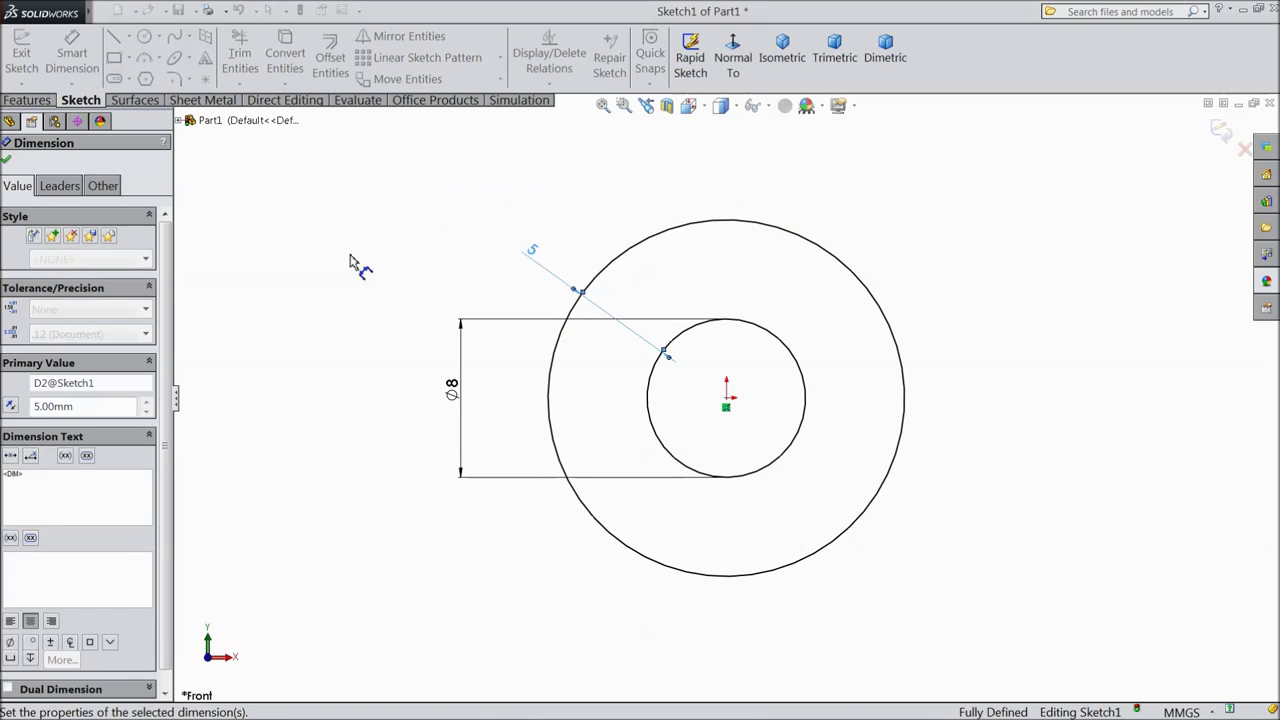
Extrude the ring sketch 25 mm with the Mid Plane end condition
{"action": "left_click", "coordinate": [25, 100]}
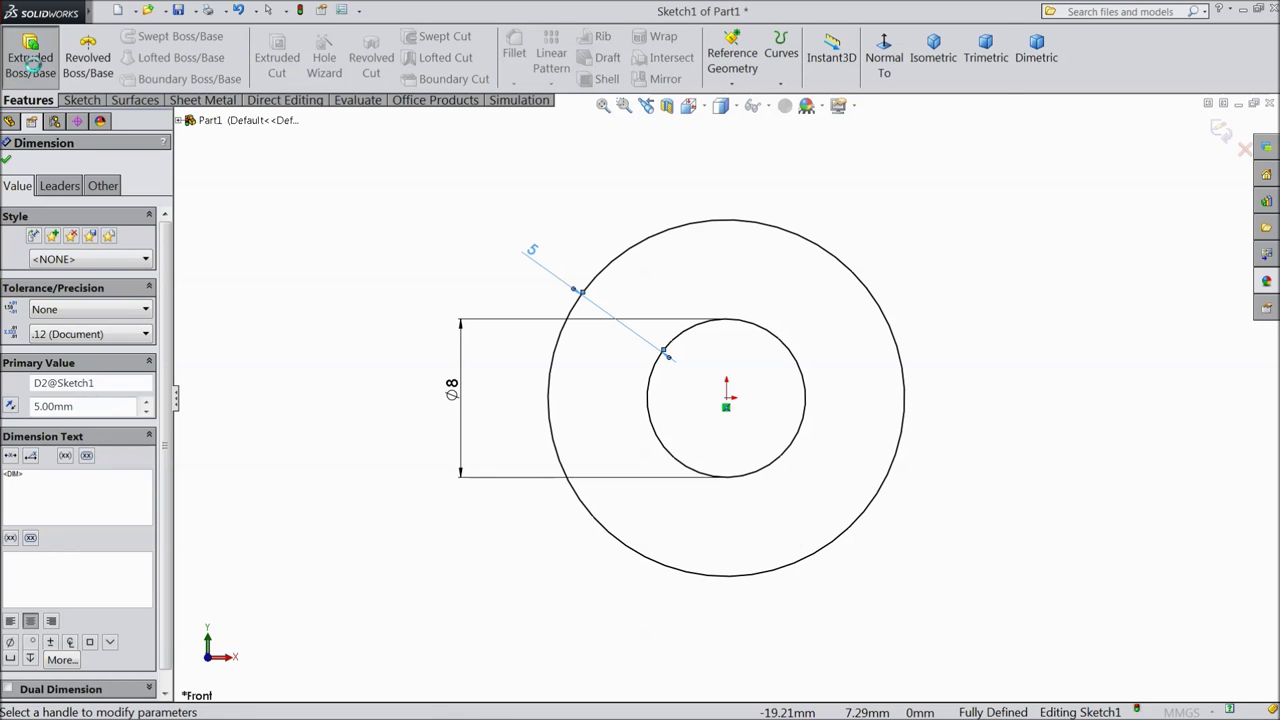
{"action": "left_click", "coordinate": [31, 55]}
{"action": "type", "text": "25"}
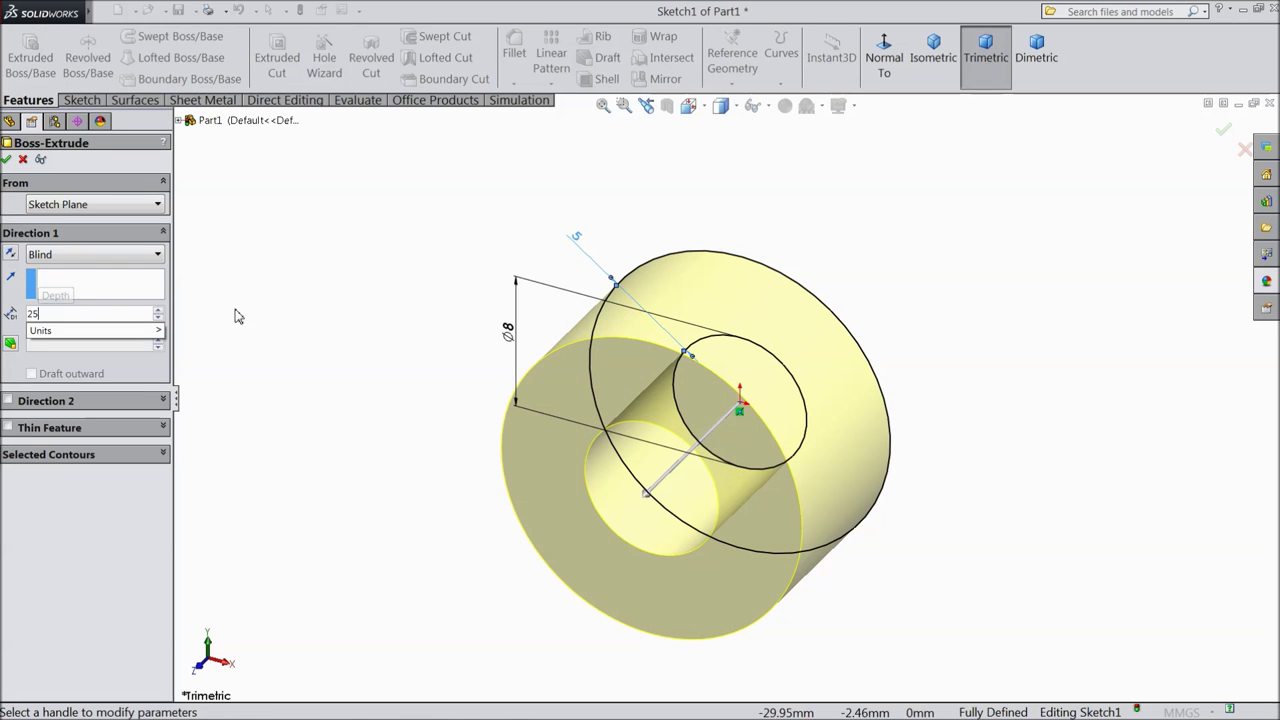
{"action": "key", "text": "Return"}
{"action": "left_click", "coordinate": [62, 256]}
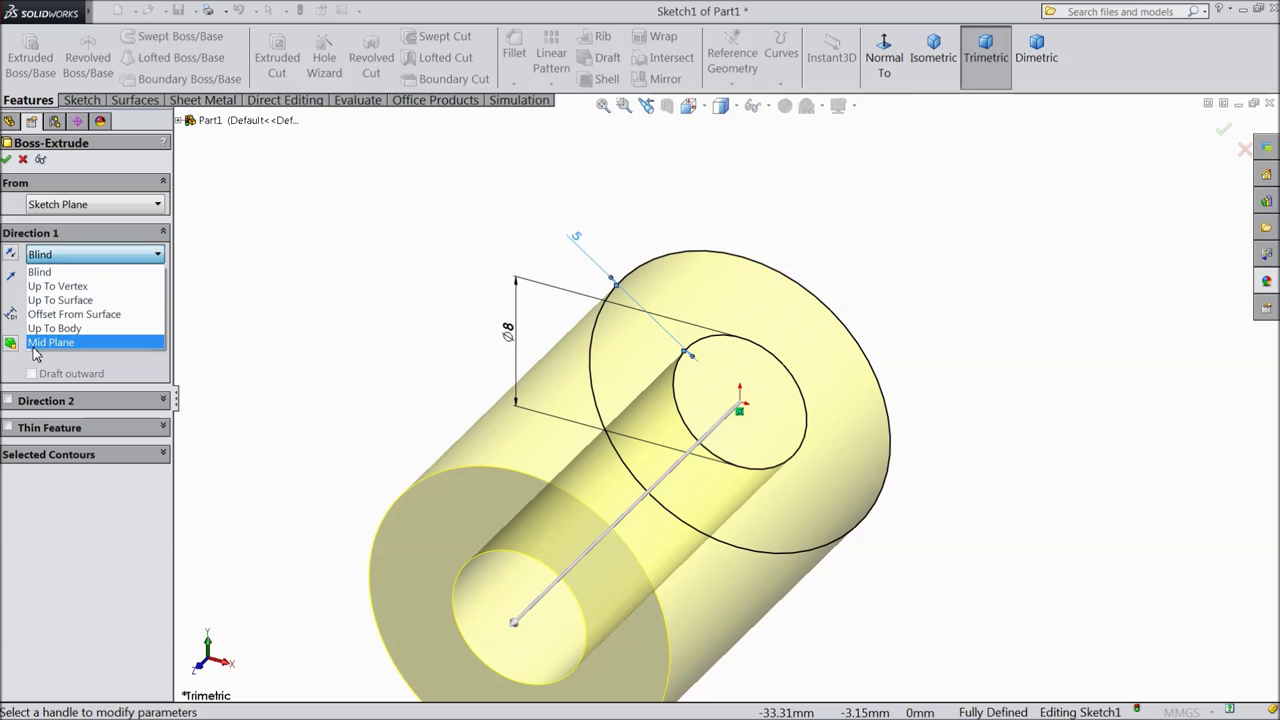
{"action": "left_click", "coordinate": [45, 337]}
{"action": "left_click", "coordinate": [6, 159]}
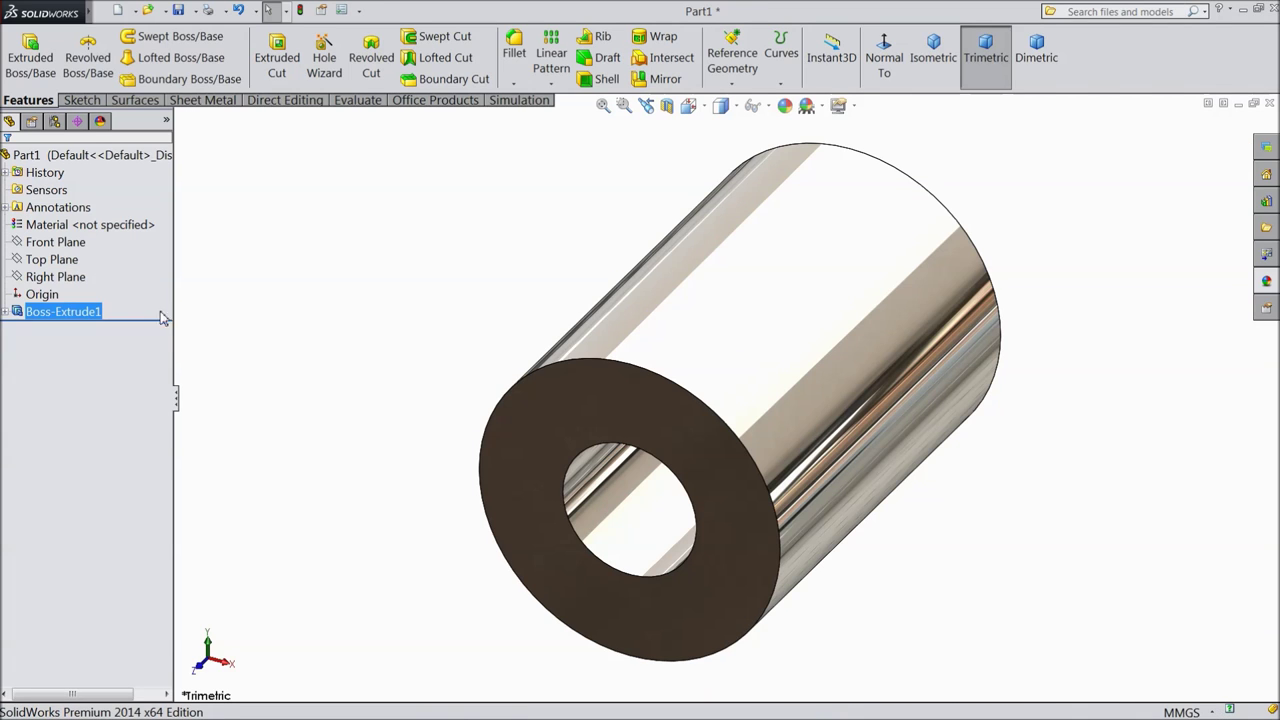
On the tube's front end face, sketch a circle about 25.9 mm in diameter centred on the origin
{"action": "left_click", "coordinate": [545, 457]}
{"action": "left_click", "coordinate": [590, 410]}
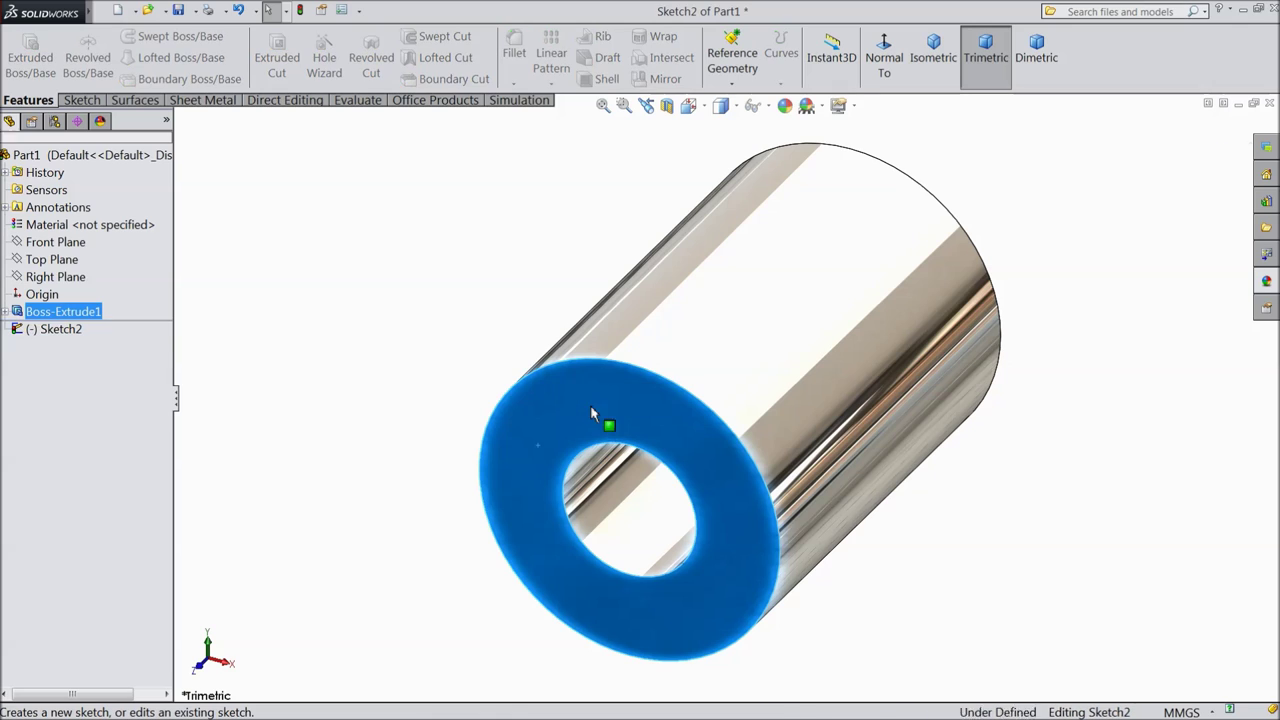
{"action": "left_click", "coordinate": [82, 100]}
{"action": "left_click", "coordinate": [145, 38]}
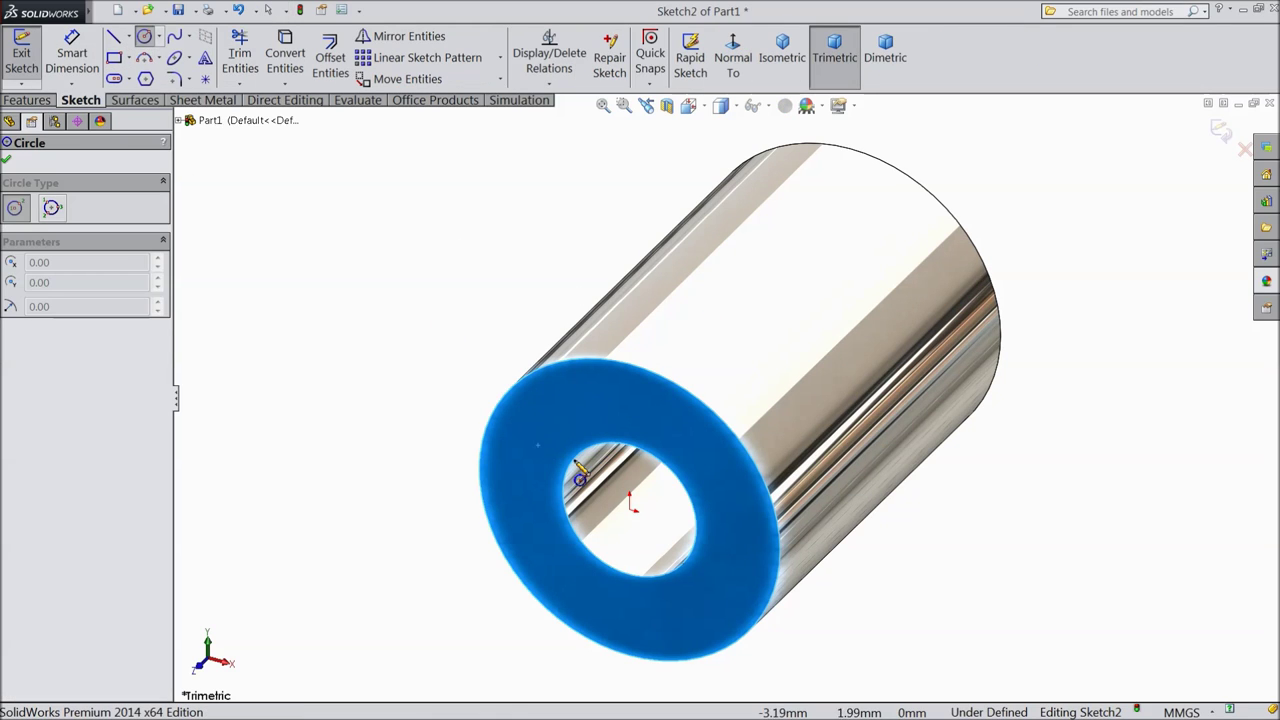
{"action": "left_click", "coordinate": [630, 515]}
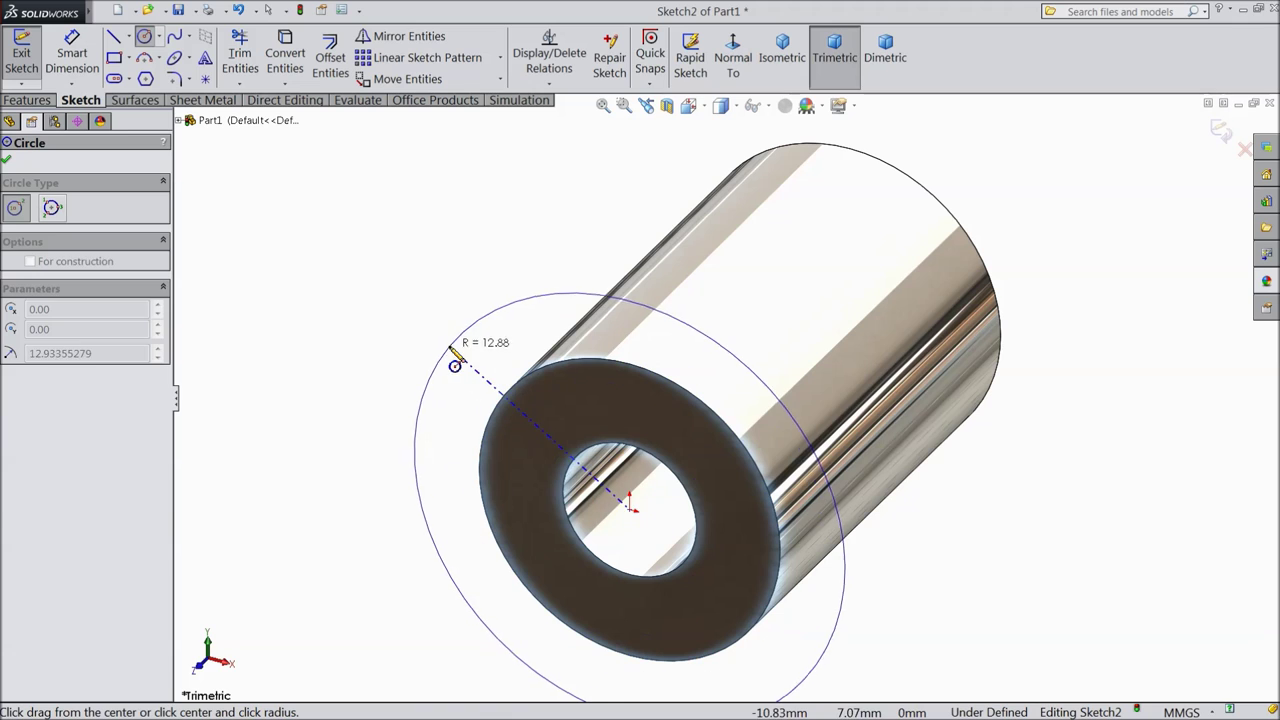
{"action": "left_click", "coordinate": [460, 415]}
Dimension the new circle's diameter as 22 mm
{"action": "left_click", "coordinate": [72, 55]}
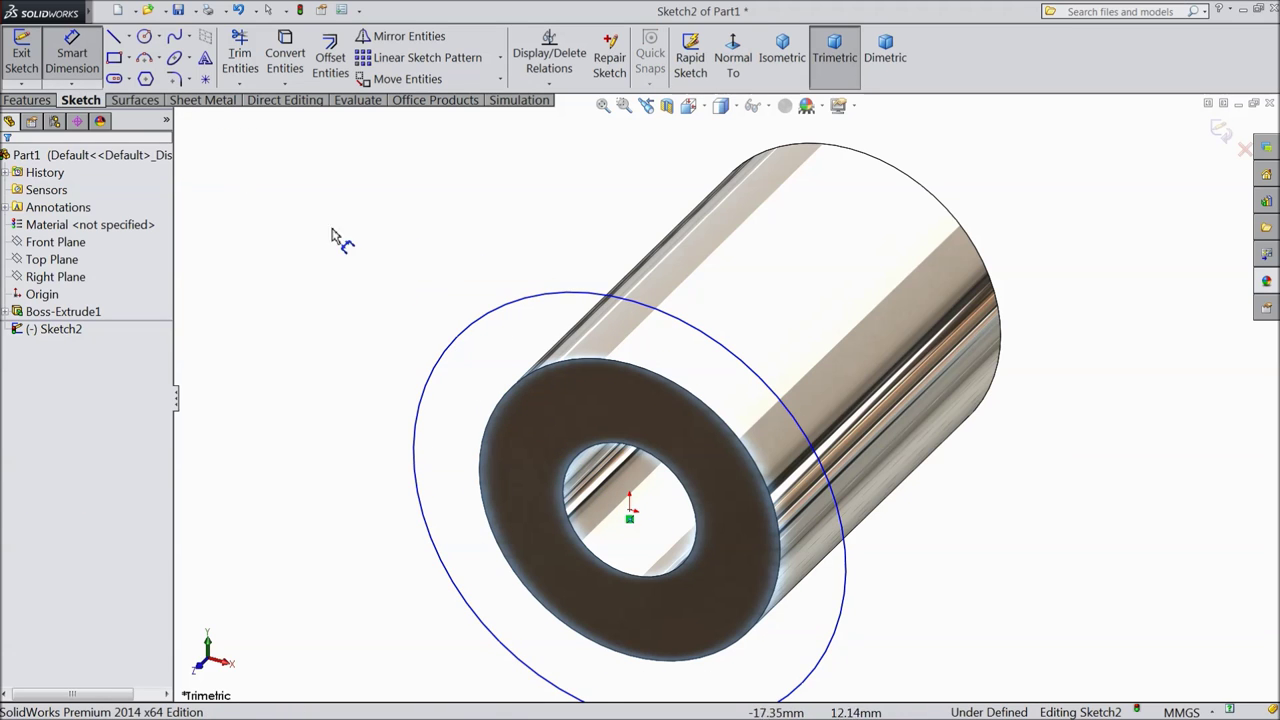
{"action": "left_click", "coordinate": [445, 348]}
{"action": "left_click", "coordinate": [401, 327]}
{"action": "type", "text": "22"}
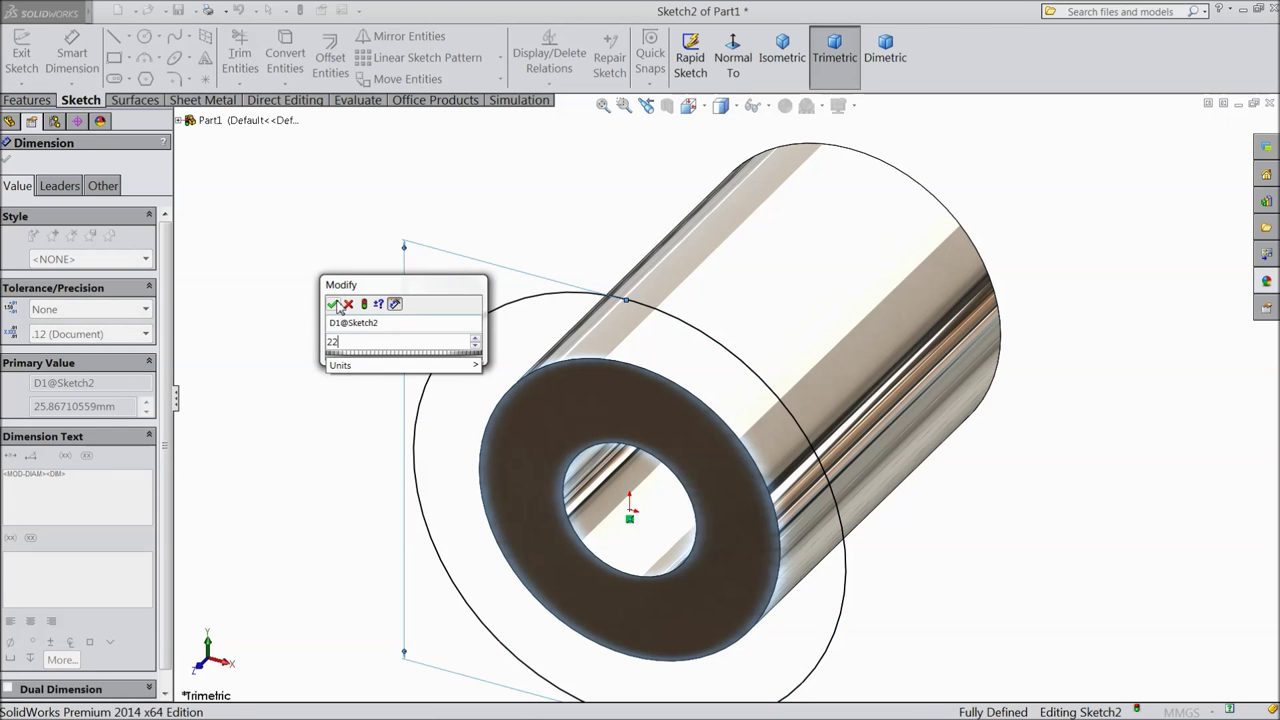
{"action": "key", "text": "Return"}
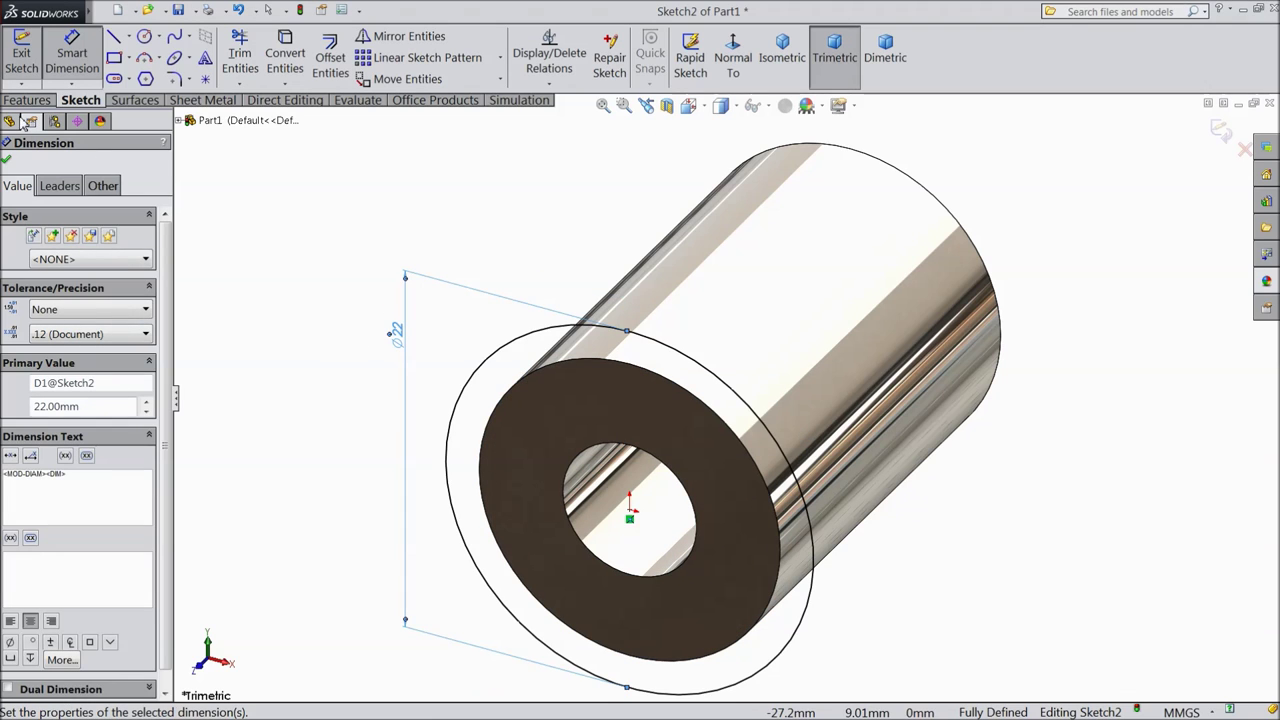
{"action": "left_click", "coordinate": [6, 159]}
Create a clockwise constant-pitch helix from the circle with 5 mm pitch, 5 revolutions, 135° start angle and reversed direction along the tube
{"action": "left_click", "coordinate": [28, 100]}
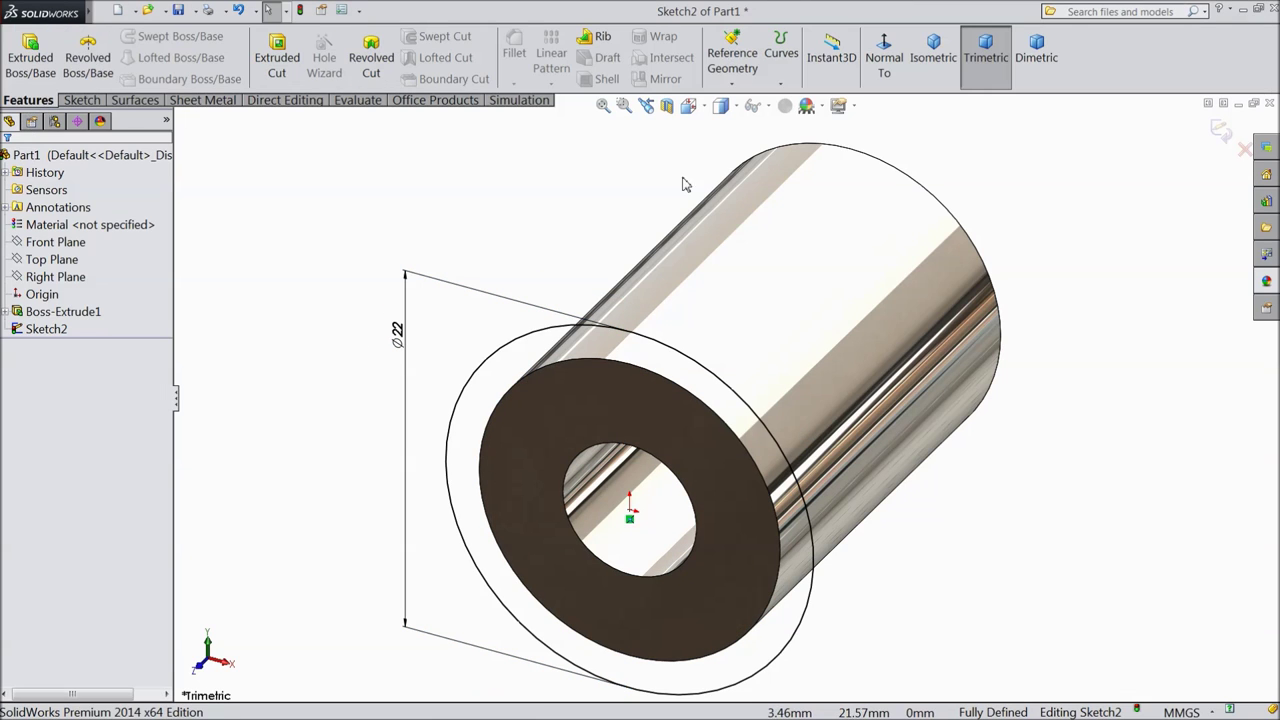
{"action": "left_click", "coordinate": [780, 86]}
{"action": "left_click", "coordinate": [828, 129]}
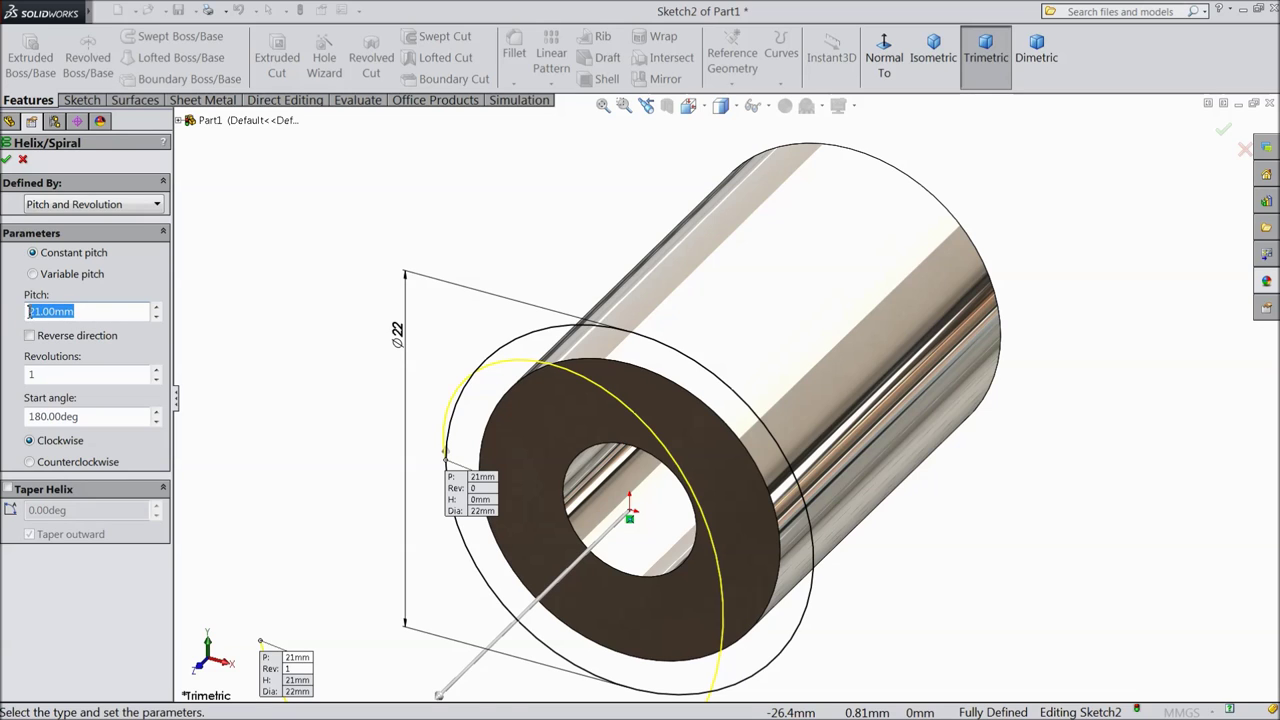
{"action": "type", "text": "5"}
{"action": "key", "text": "Return"}
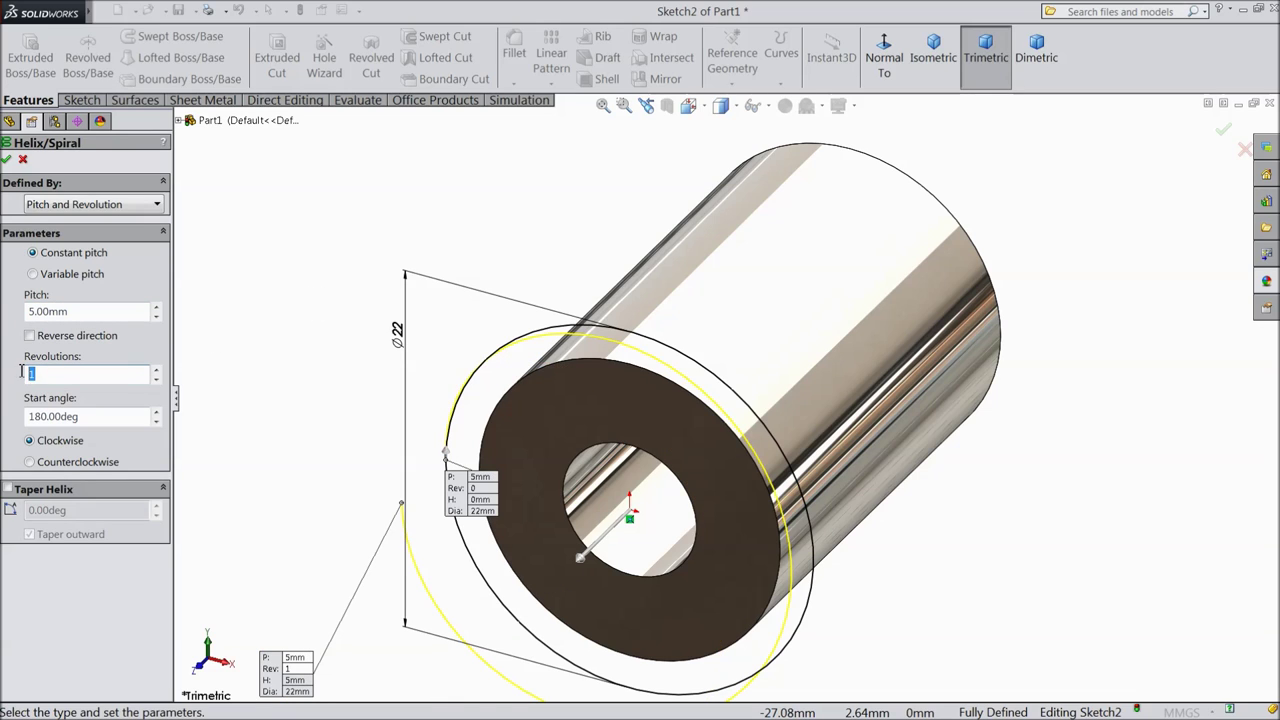
{"action": "left_click", "coordinate": [80, 415]}
{"action": "left_click_drag", "start_coordinate": [82, 418], "coordinate": [24, 417]}
{"action": "type", "text": "135"}
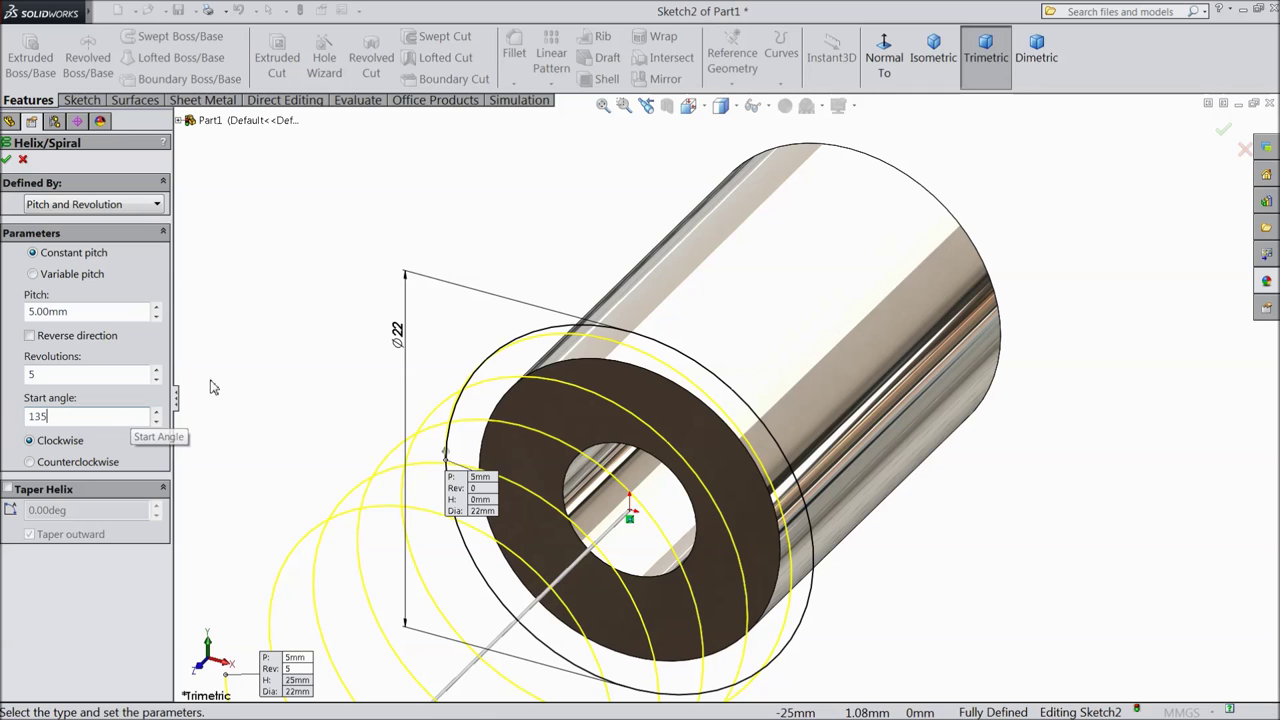
{"action": "key", "text": "Return"}
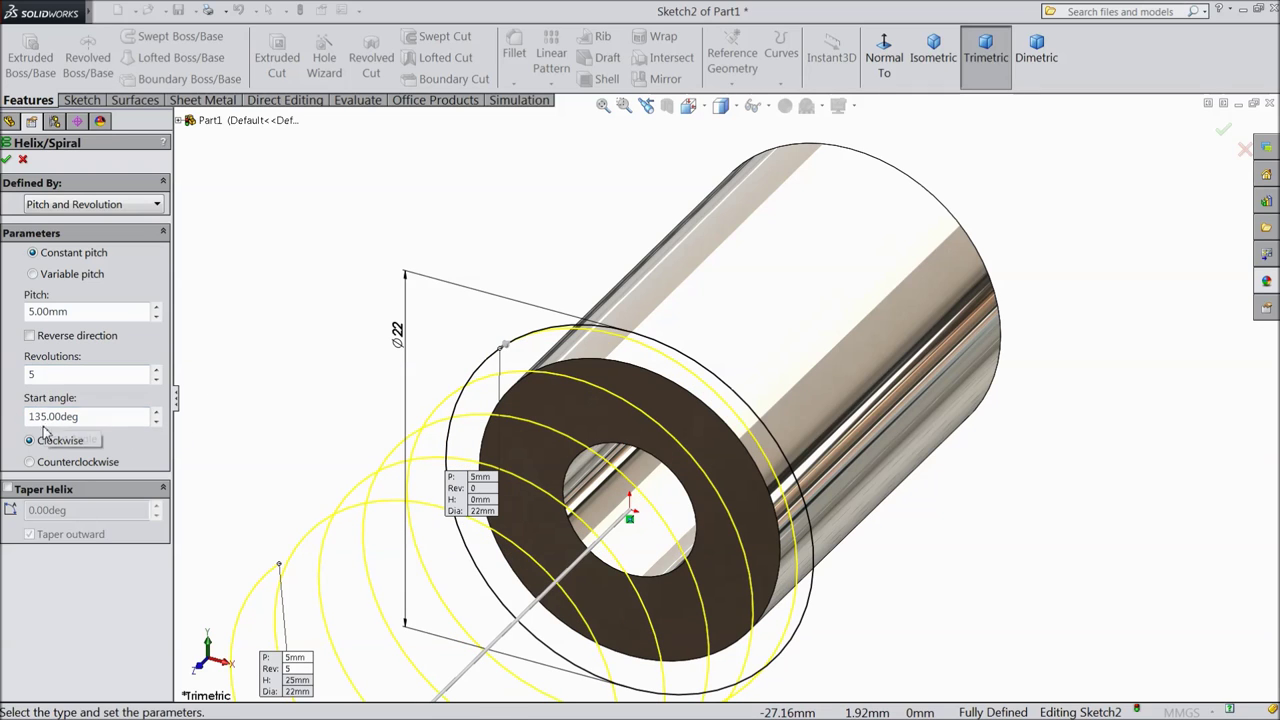
{"action": "left_click", "coordinate": [30, 336]}
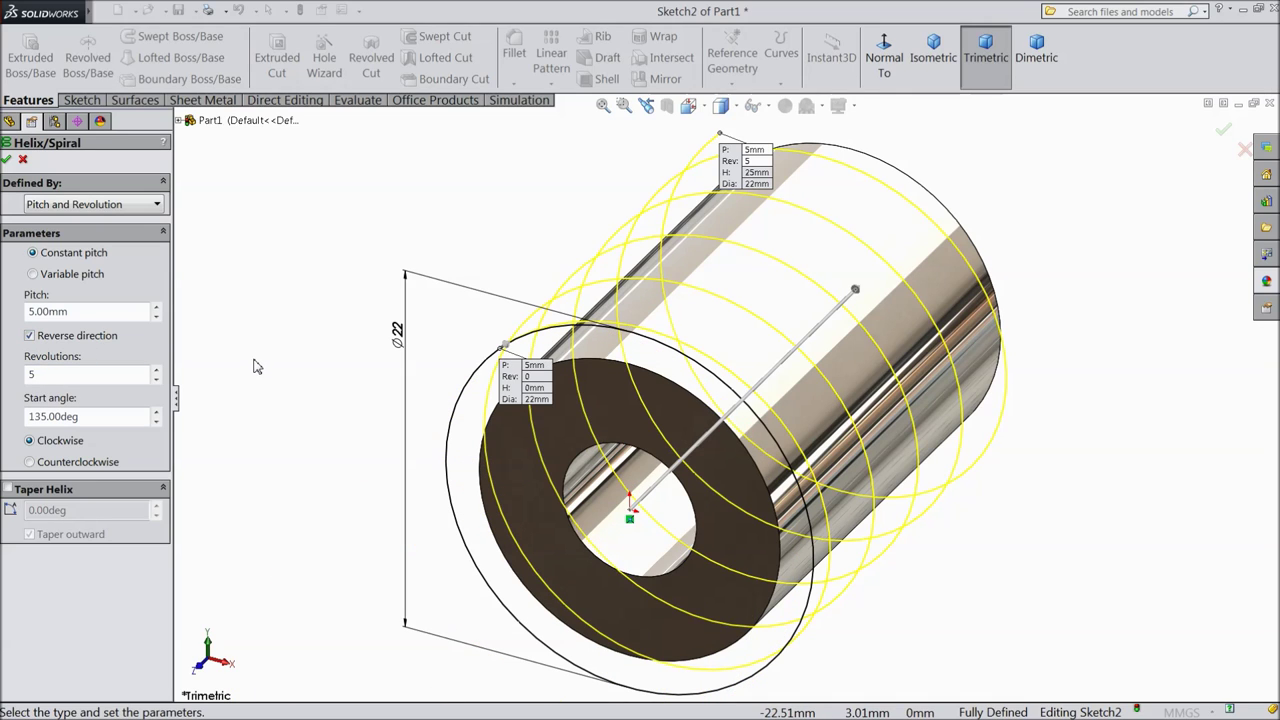
{"action": "left_click", "coordinate": [6, 162]}
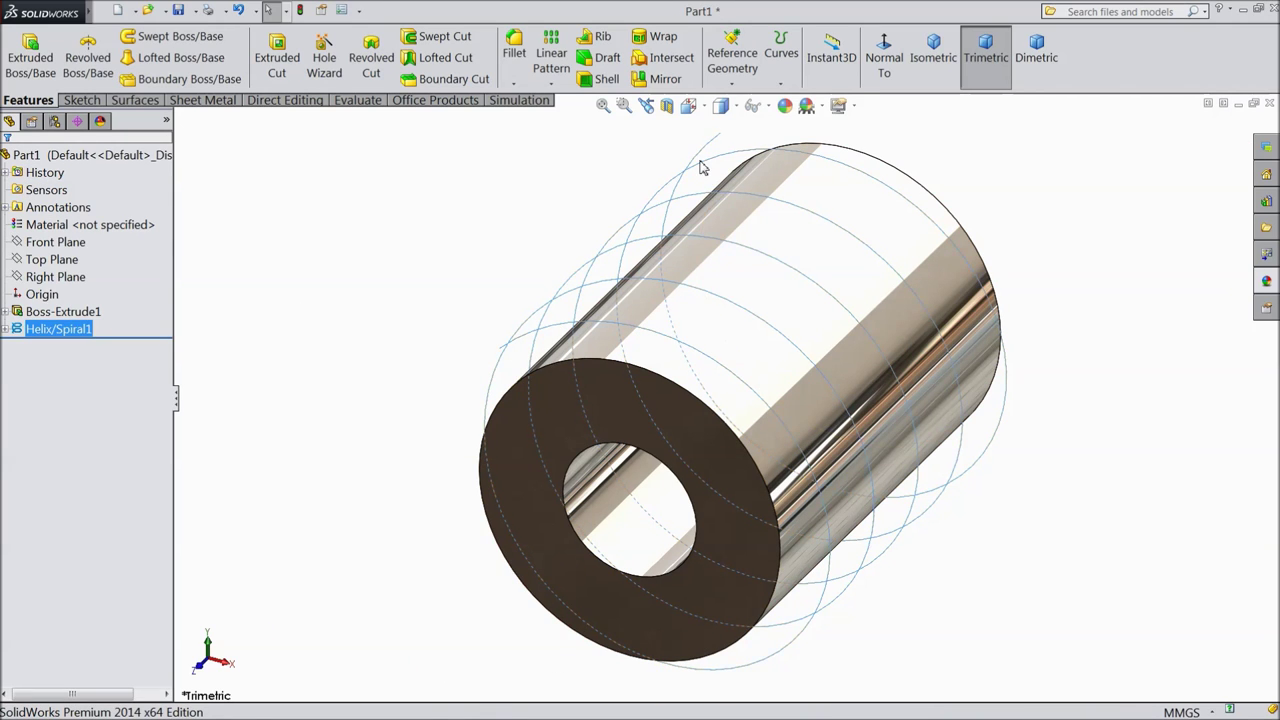
{"action": "left_click", "coordinate": [732, 84]}
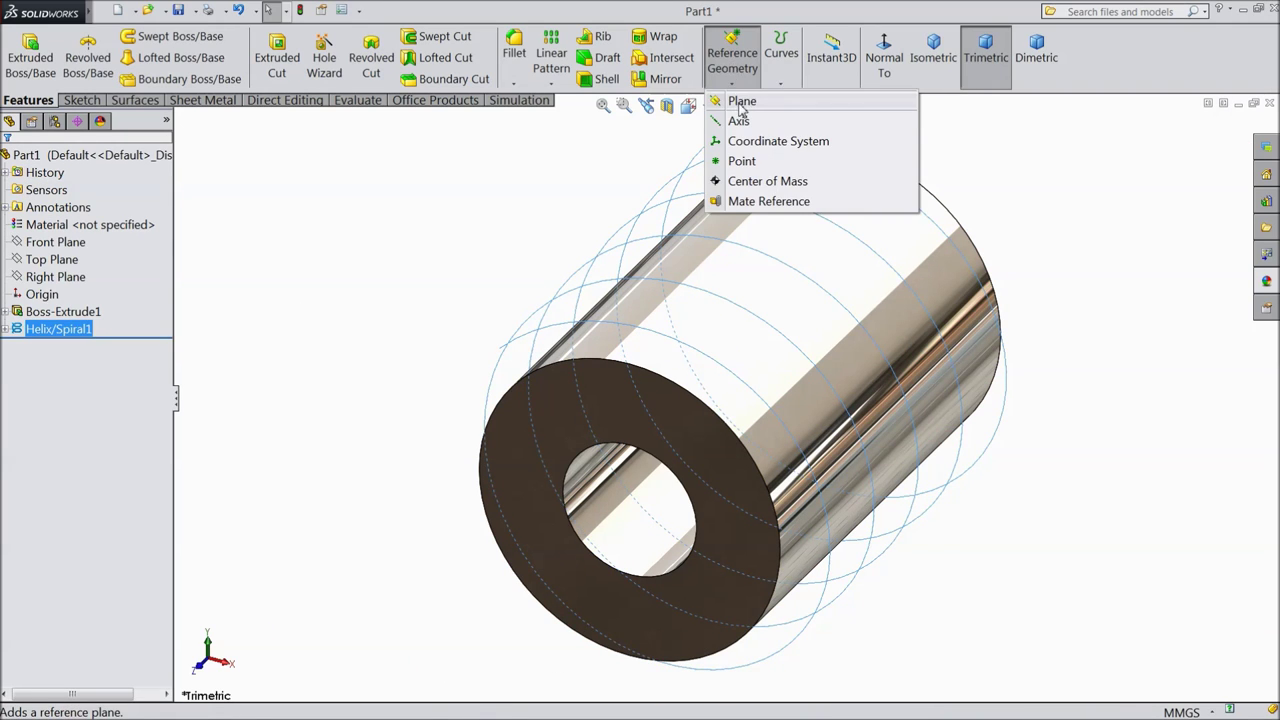
{"action": "left_click", "coordinate": [736, 102]}
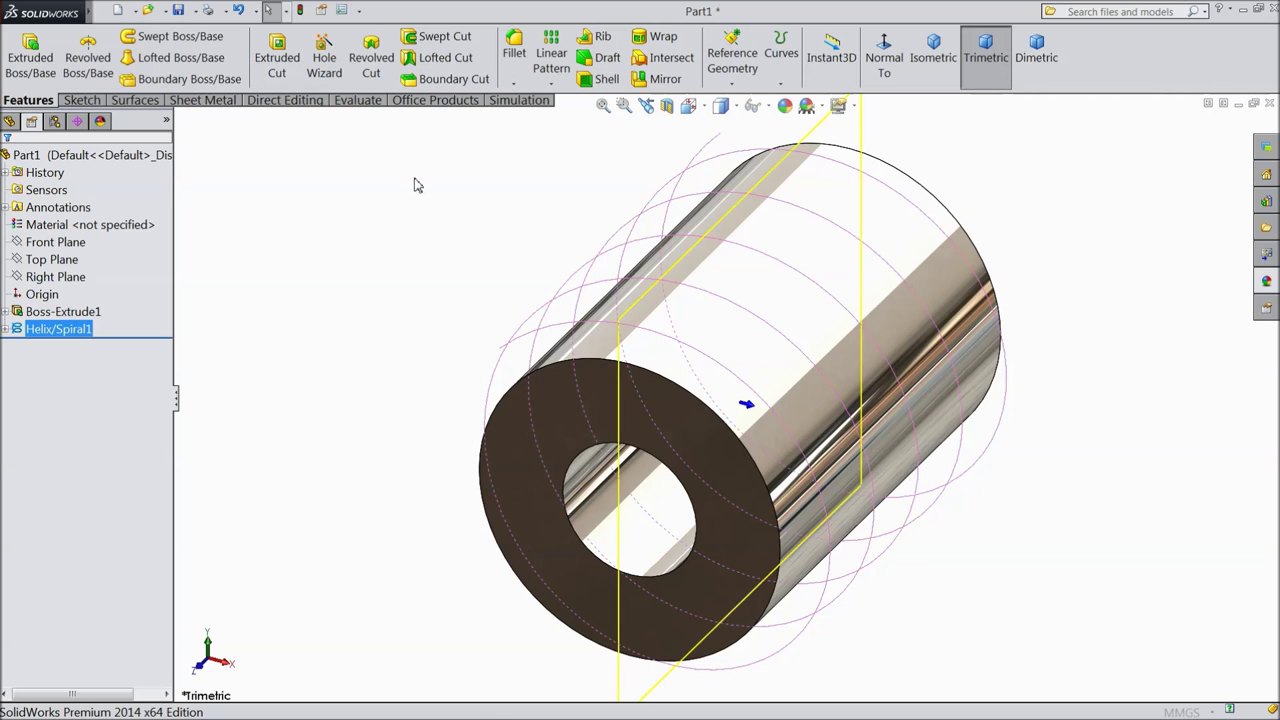
{"action": "left_click", "coordinate": [697, 174]}
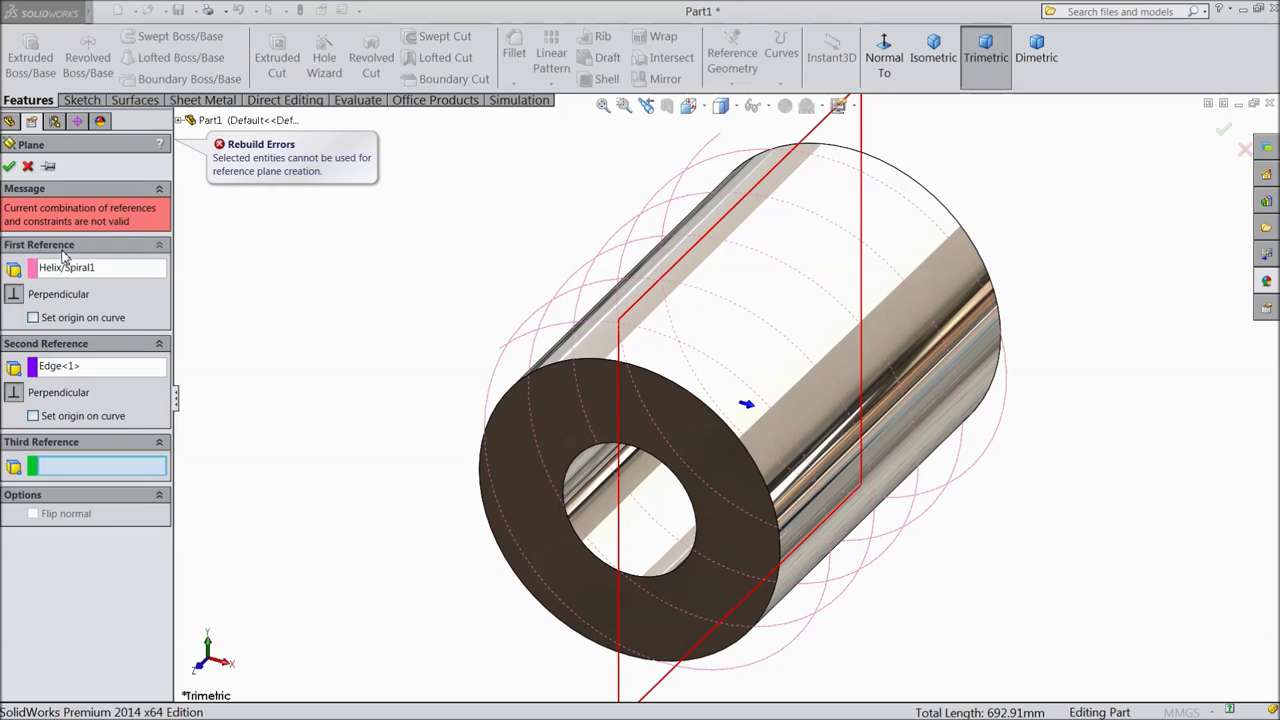
{"action": "left_click", "coordinate": [29, 168]}
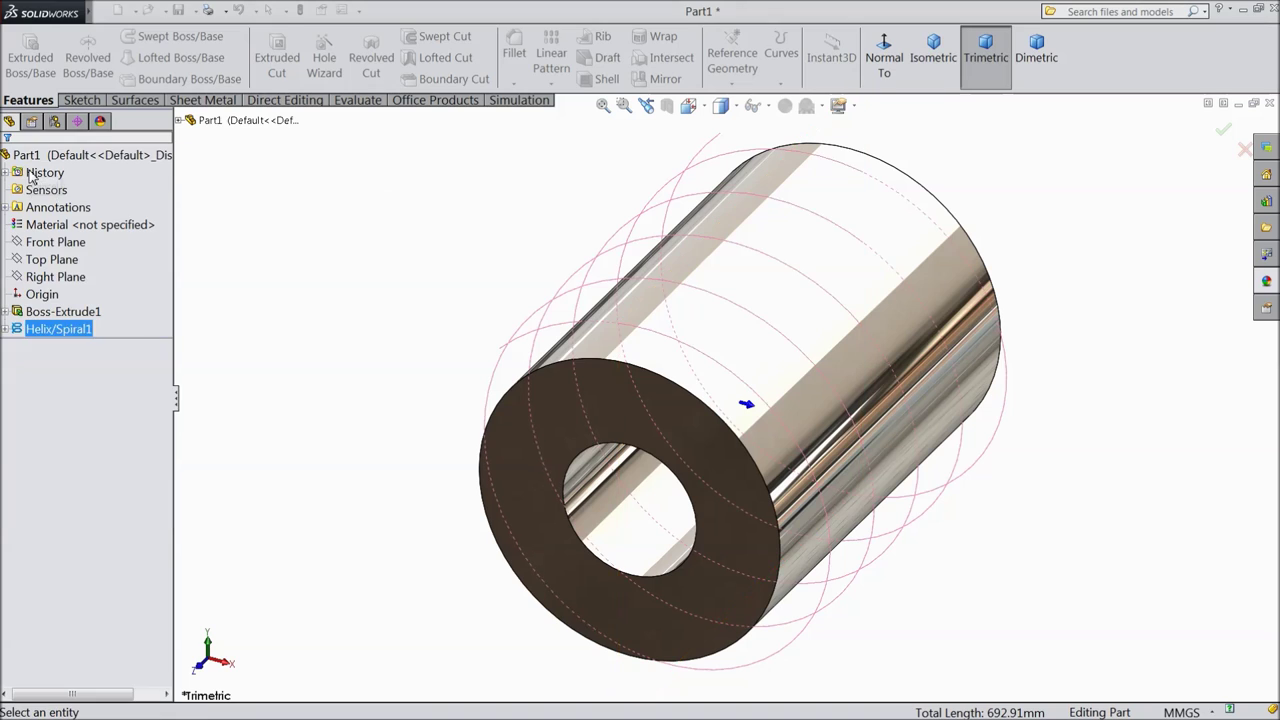
Create a reference plane perpendicular to the helix and coincident with its end point at the tube's rear end
{"action": "left_click", "coordinate": [683, 207]}
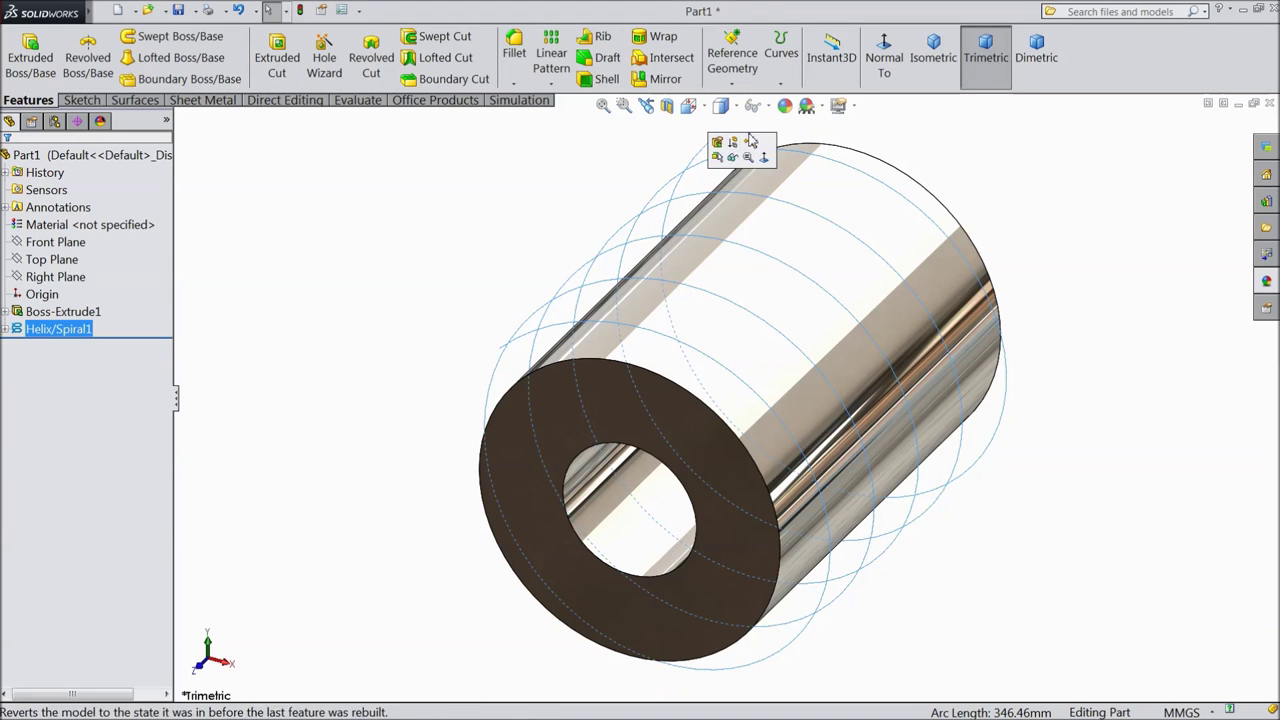
{"action": "left_click", "coordinate": [732, 83]}
{"action": "left_click", "coordinate": [741, 102]}
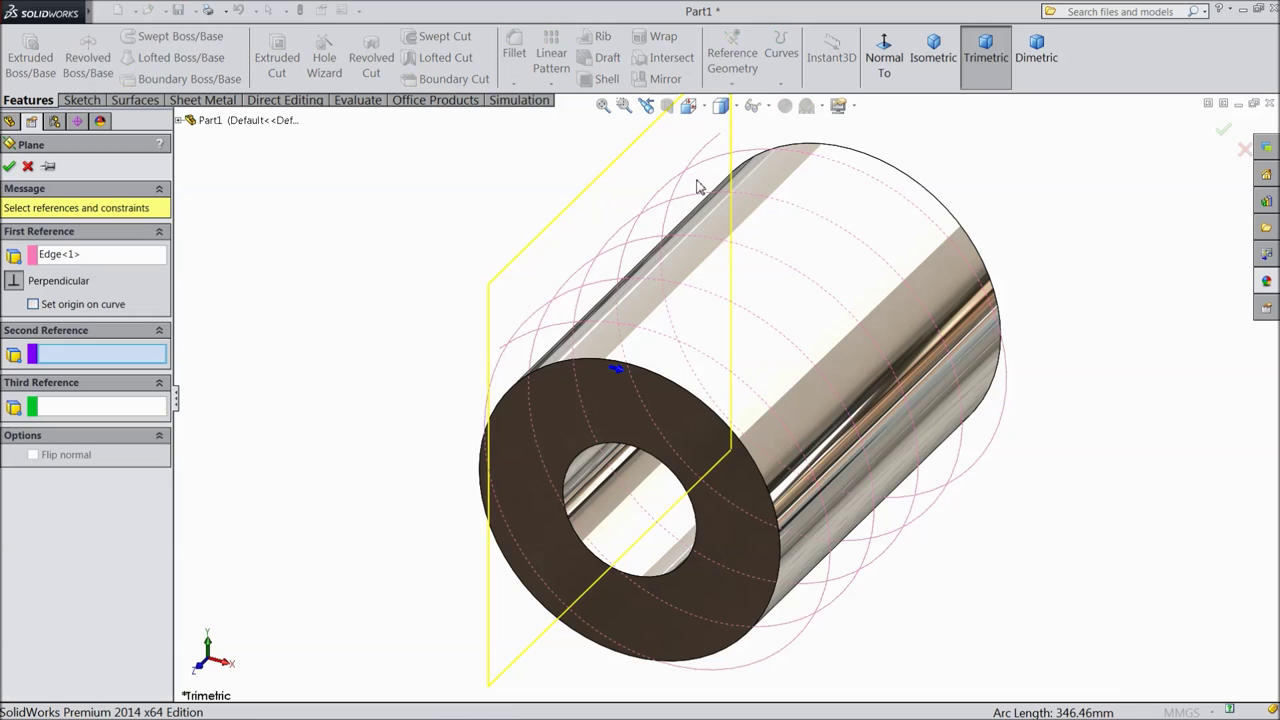
{"action": "left_click", "coordinate": [733, 148]}
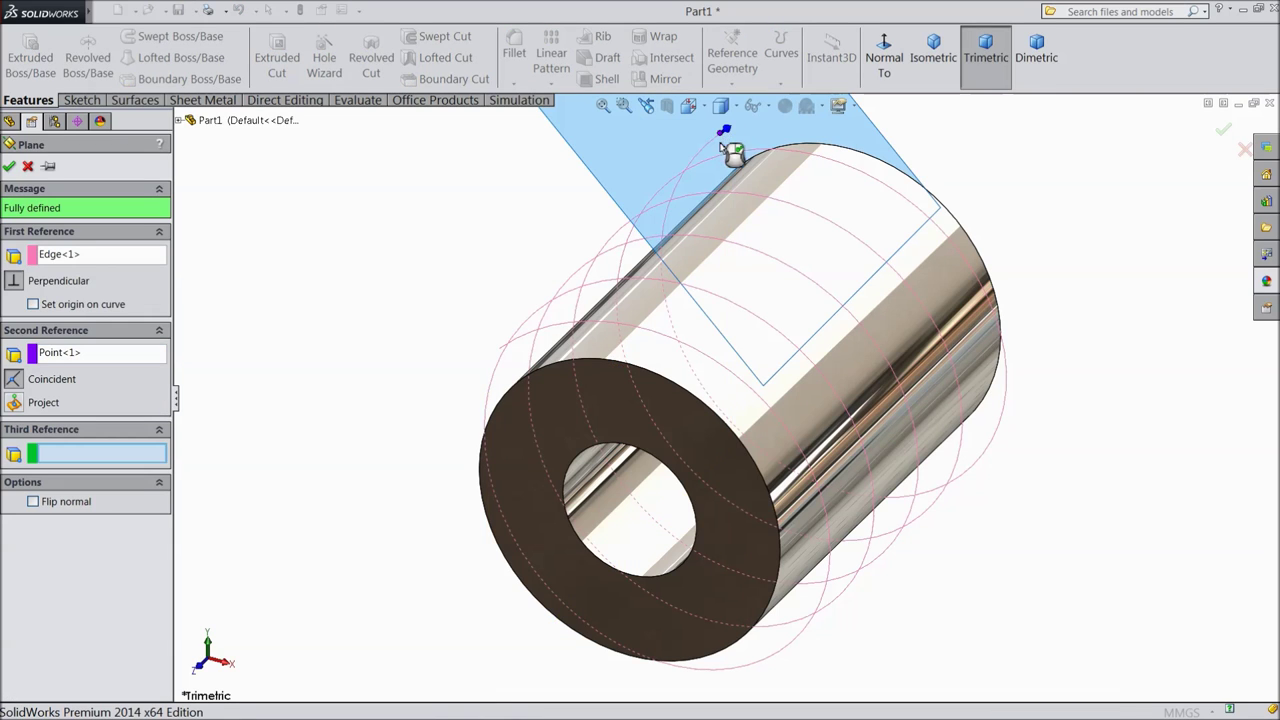
{"action": "key", "text": "z"}
{"action": "scroll", "coordinate": [733, 212], "scroll_direction": "down", "scroll_amount": 3}
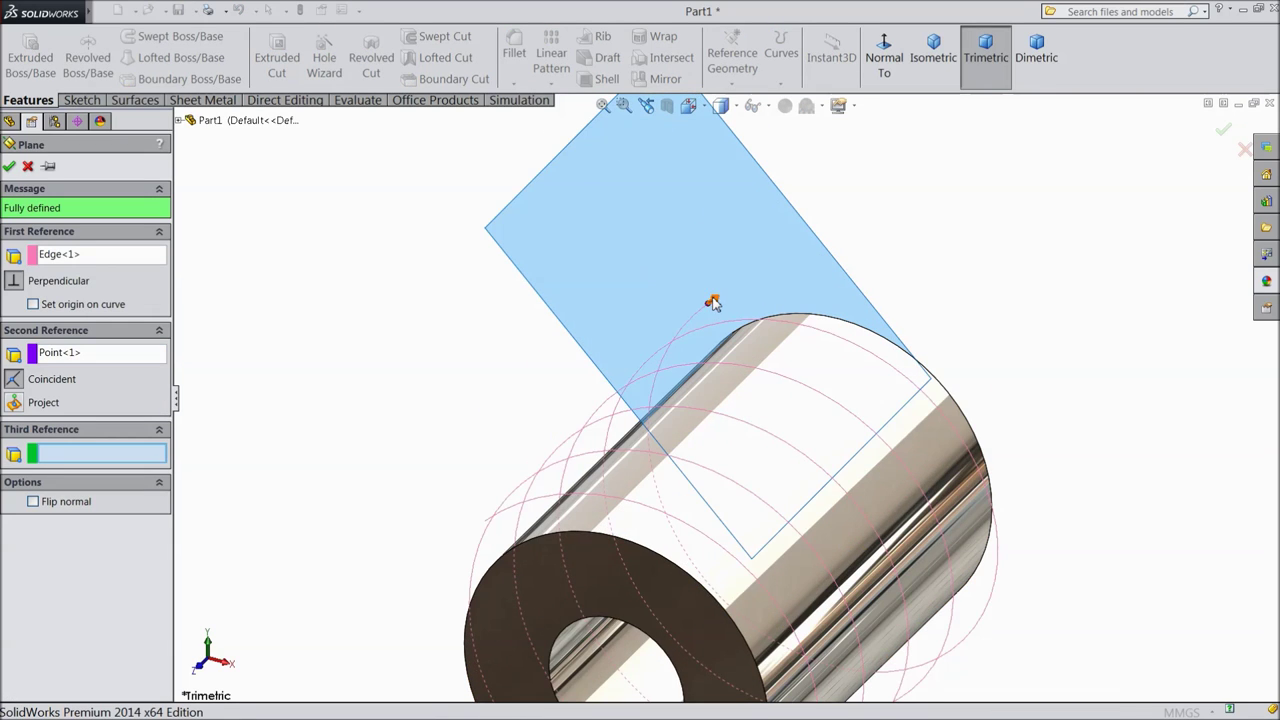
{"action": "left_click", "coordinate": [1224, 136]}
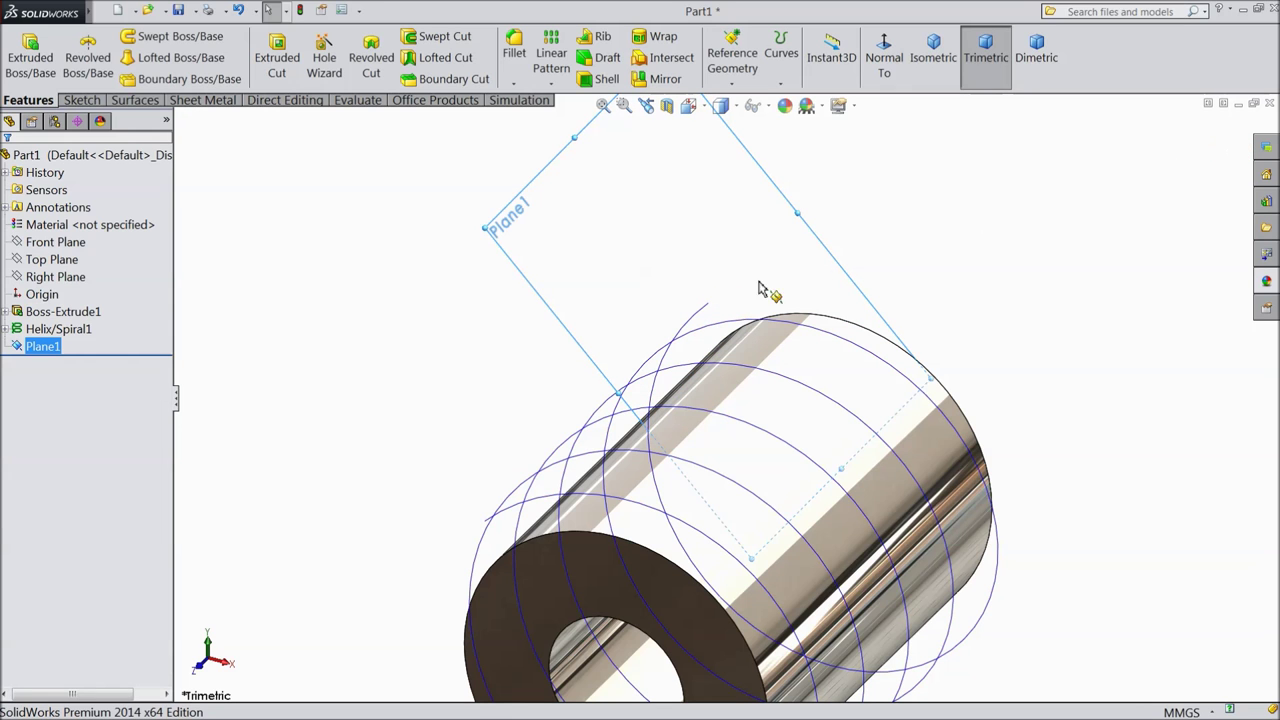
Start a sketch on the new plane, view it face-on, and place a point at the top of the tube's end face, directly below the helix end
{"action": "left_click", "coordinate": [726, 189]}
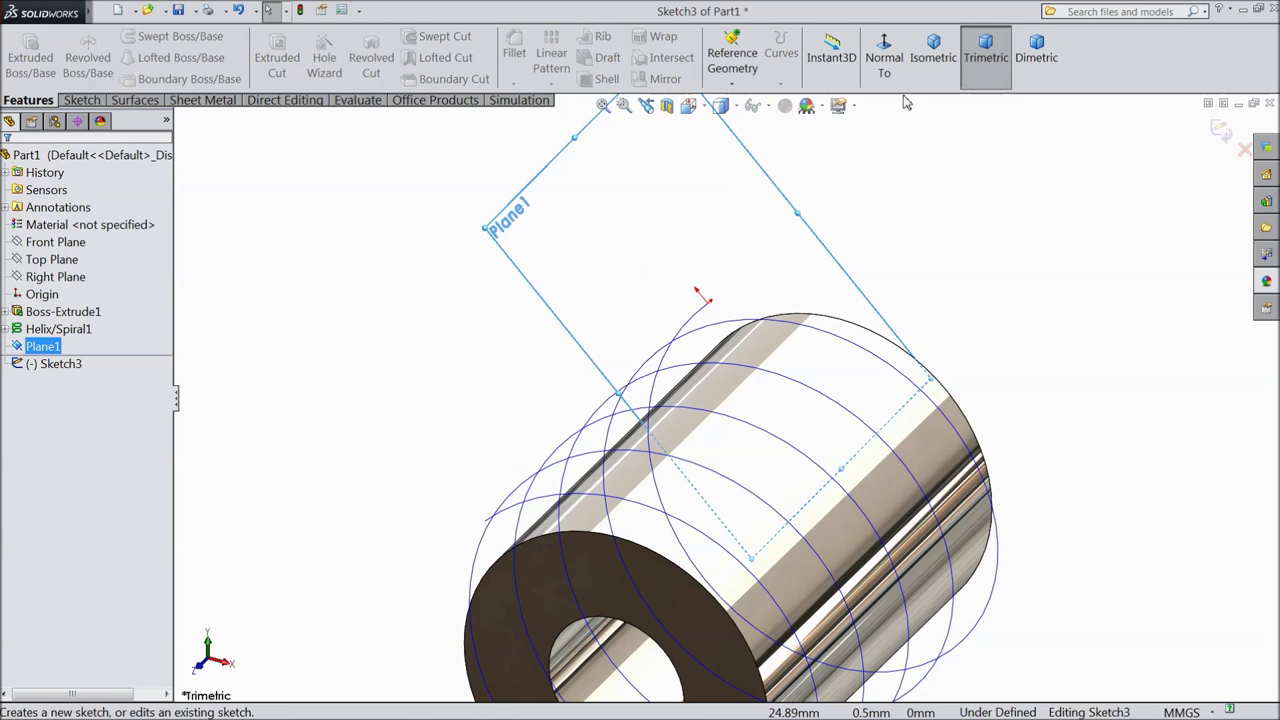
{"action": "left_click", "coordinate": [884, 57]}
{"action": "scroll", "coordinate": [866, 257], "scroll_direction": "down", "scroll_amount": 4}
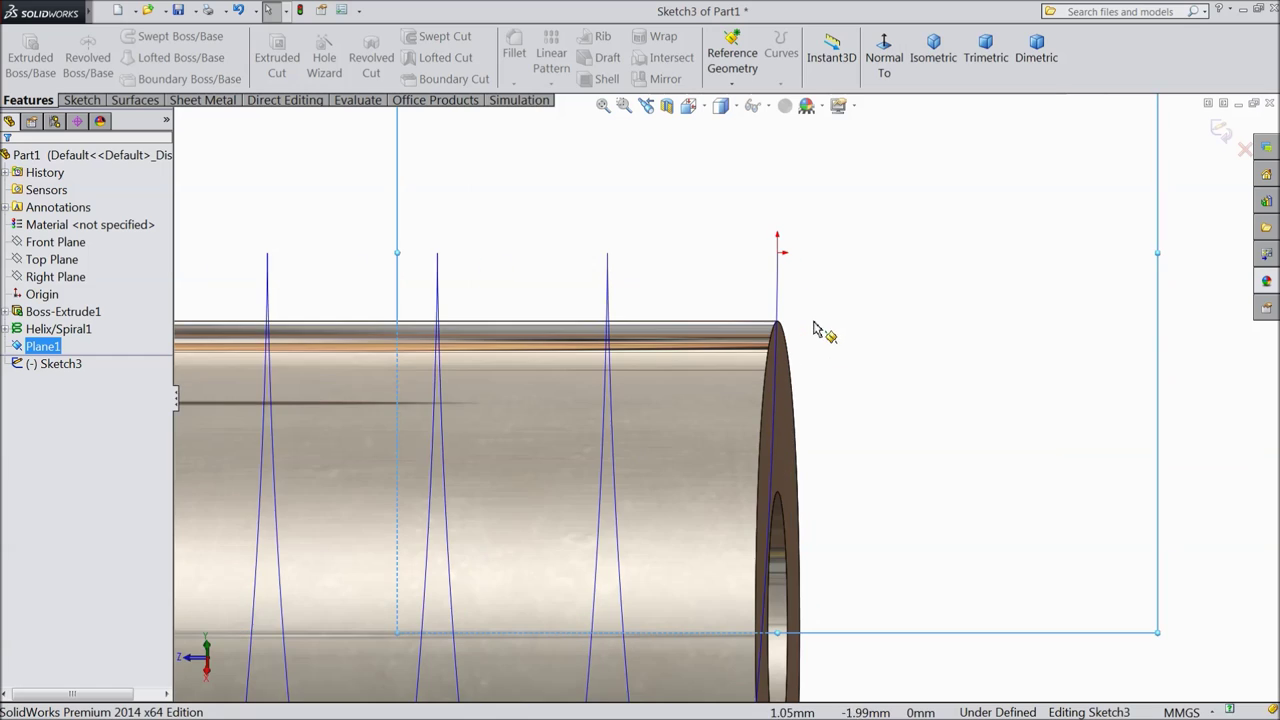
{"action": "left_click", "coordinate": [81, 100]}
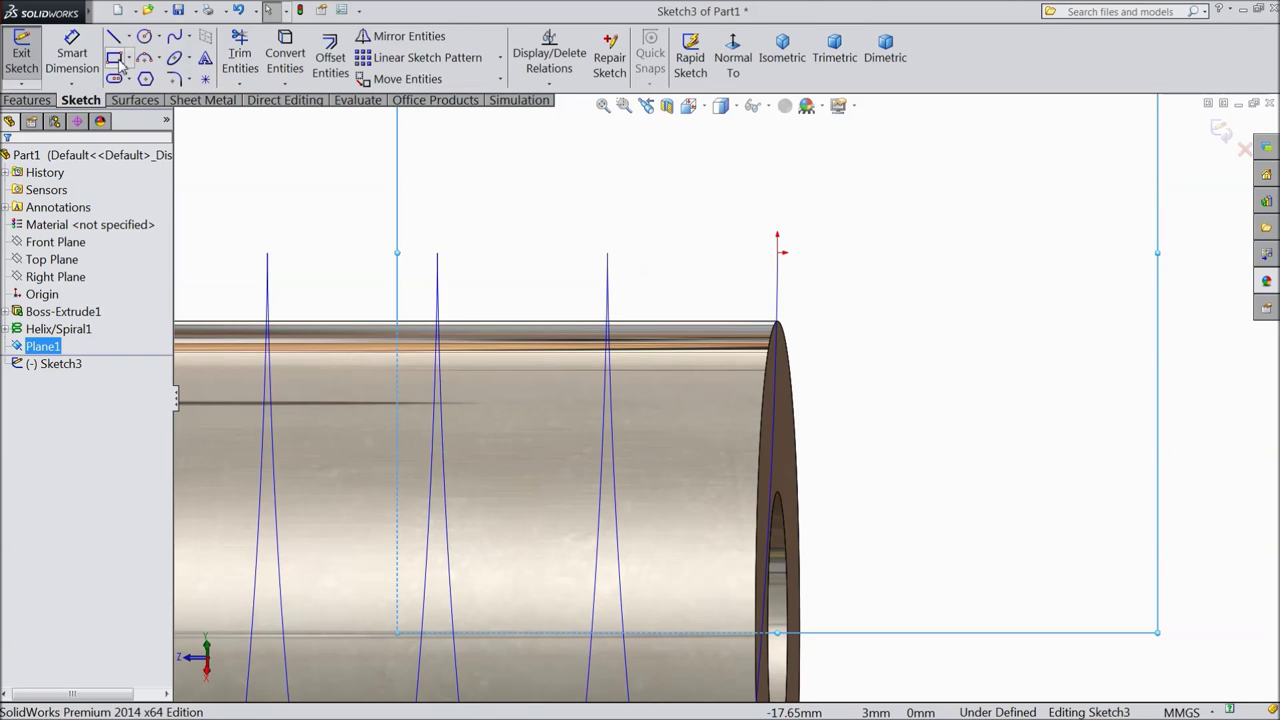
{"action": "left_click", "coordinate": [115, 58]}
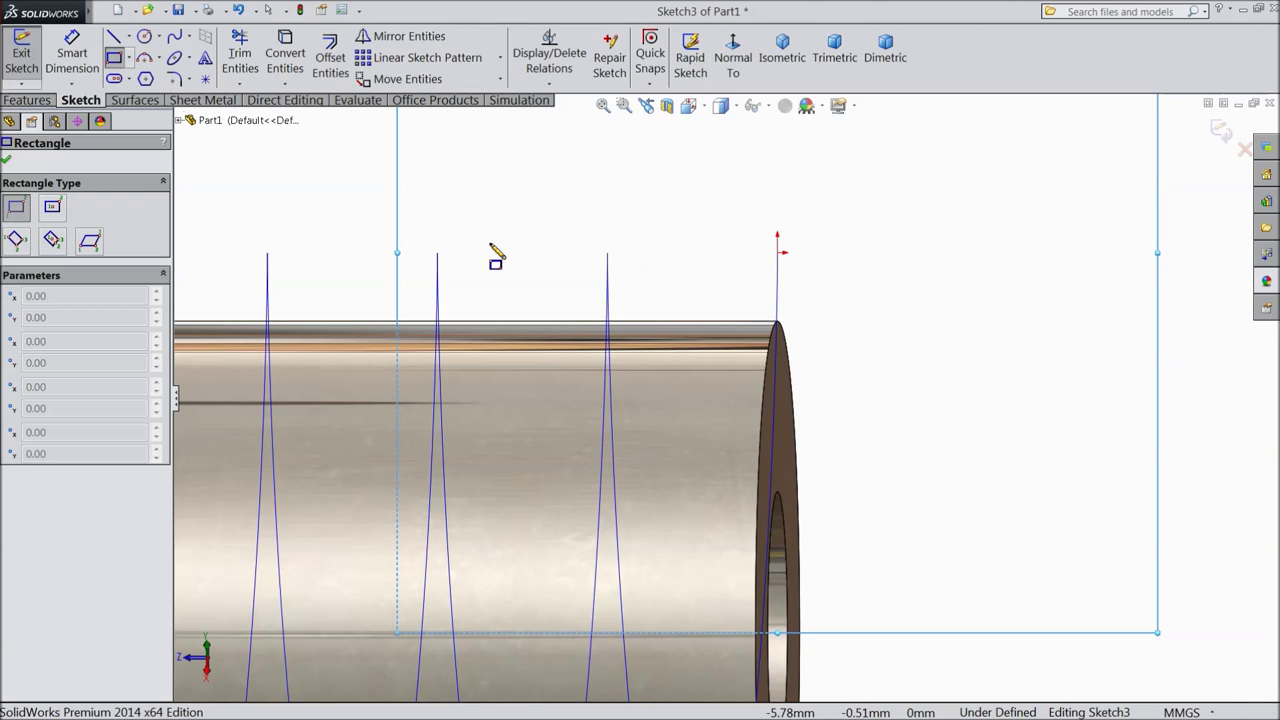
{"action": "scroll", "coordinate": [776, 290], "scroll_direction": "down", "scroll_amount": 1}
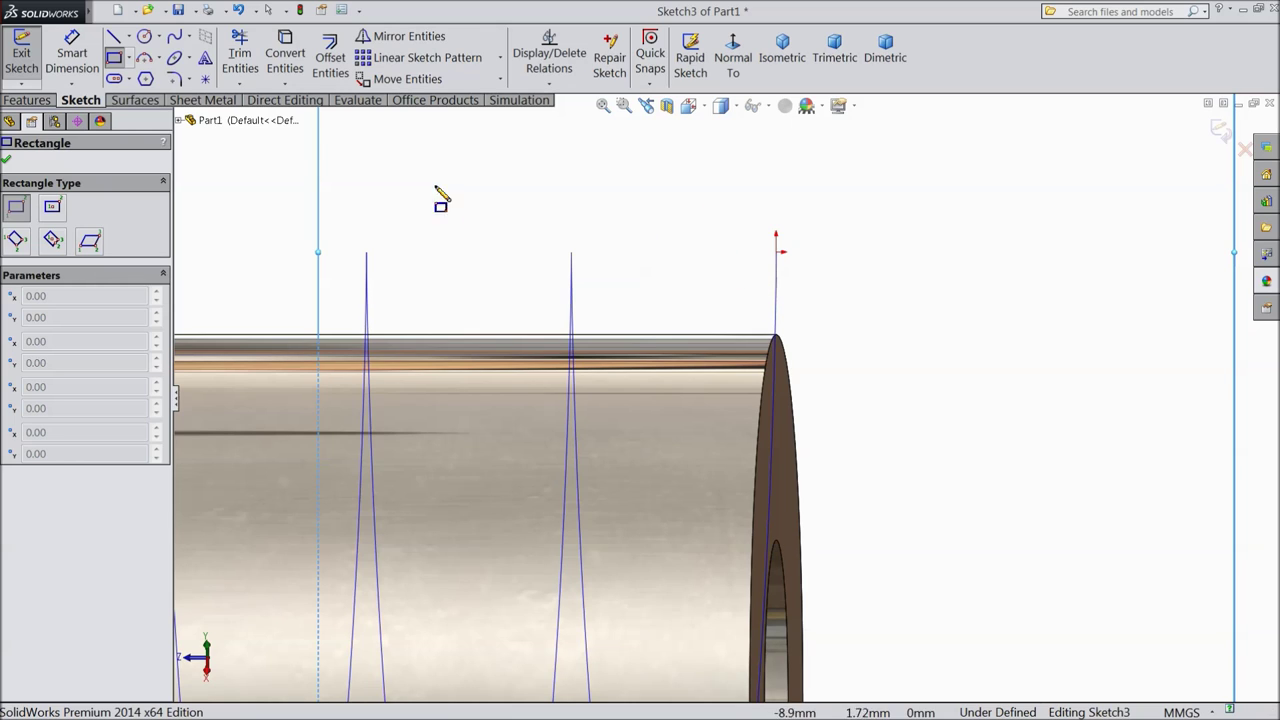
{"action": "left_click", "coordinate": [206, 79]}
{"action": "scroll", "coordinate": [785, 332], "scroll_direction": "down", "scroll_amount": 2}
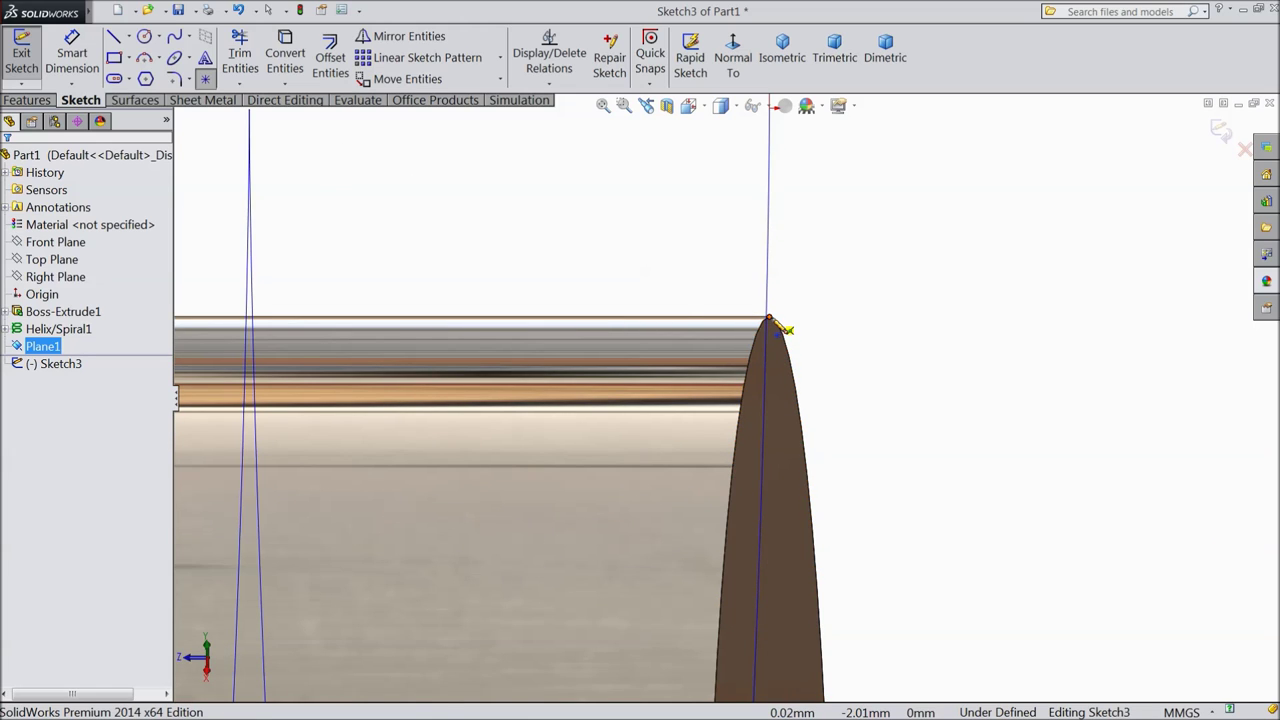
{"action": "left_click", "coordinate": [773, 322]}
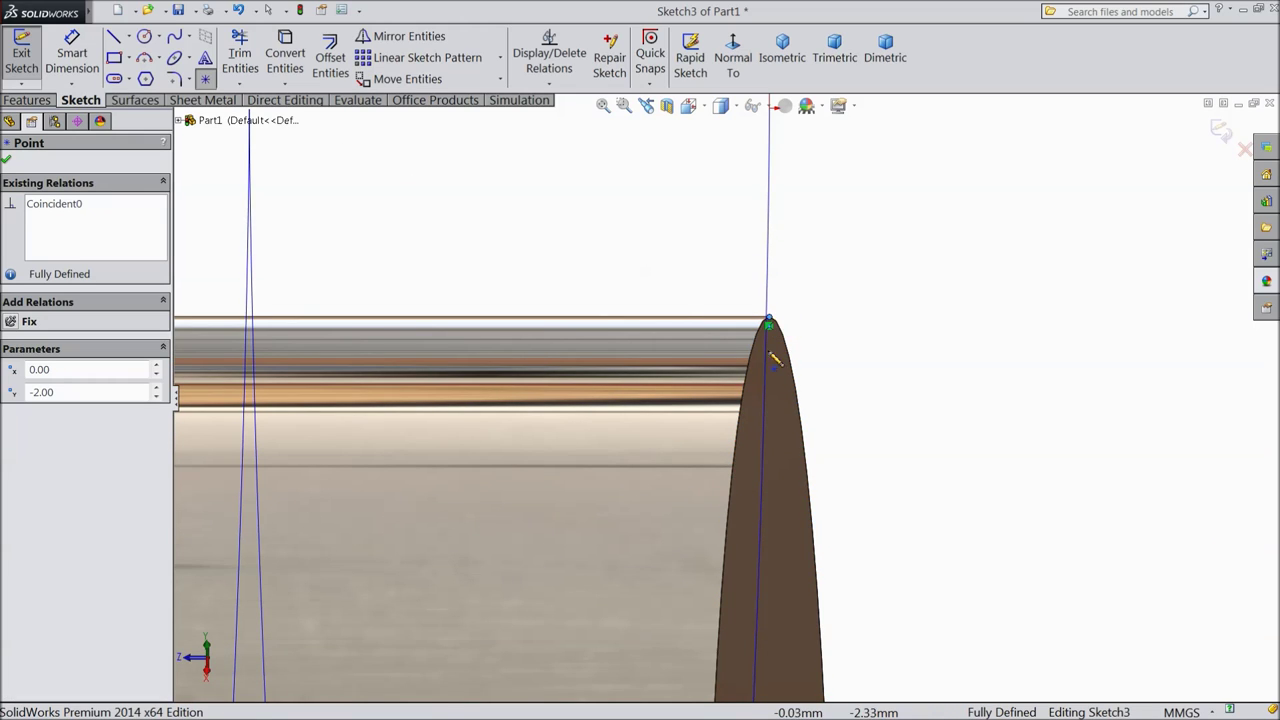
Sketch a corner rectangle about 1.46 mm wide and 1.4 mm high around the helix end line, with its lower edge through the sketched point
{"action": "left_click", "coordinate": [115, 58]}
{"action": "left_click", "coordinate": [695, 171]}
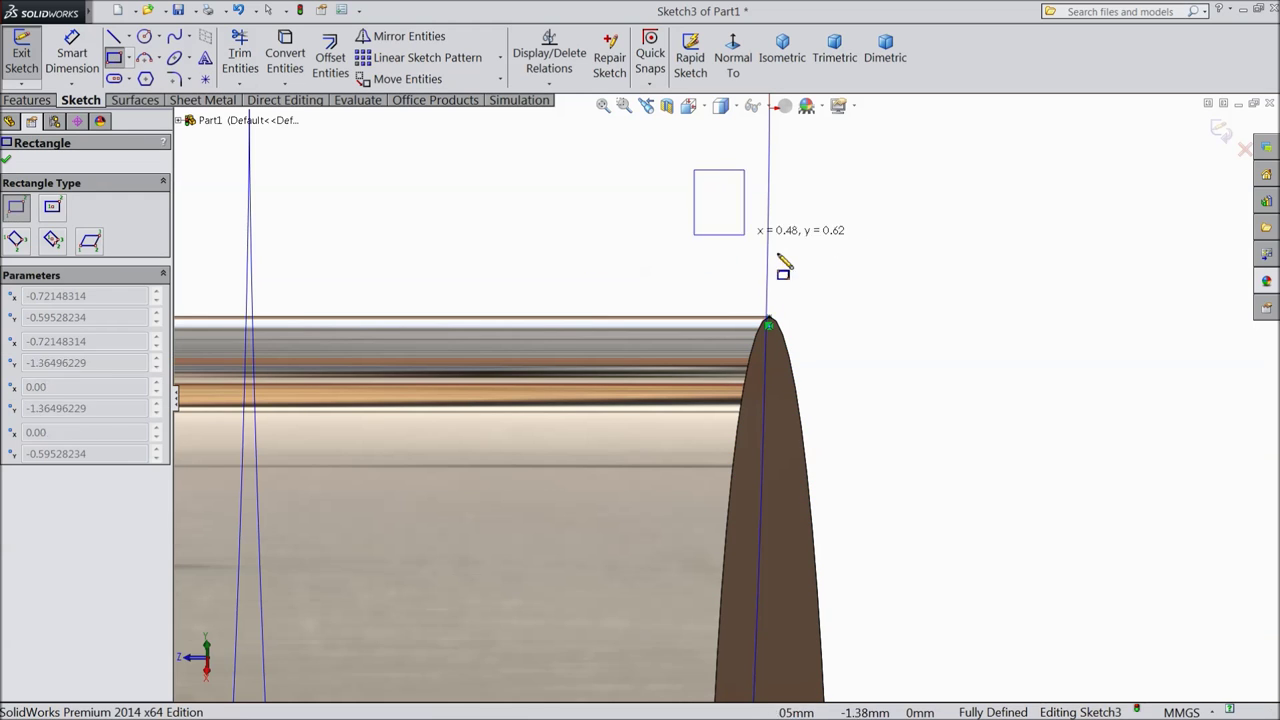
{"action": "left_click", "coordinate": [846, 317]}
{"action": "right_click", "coordinate": [924, 345]}
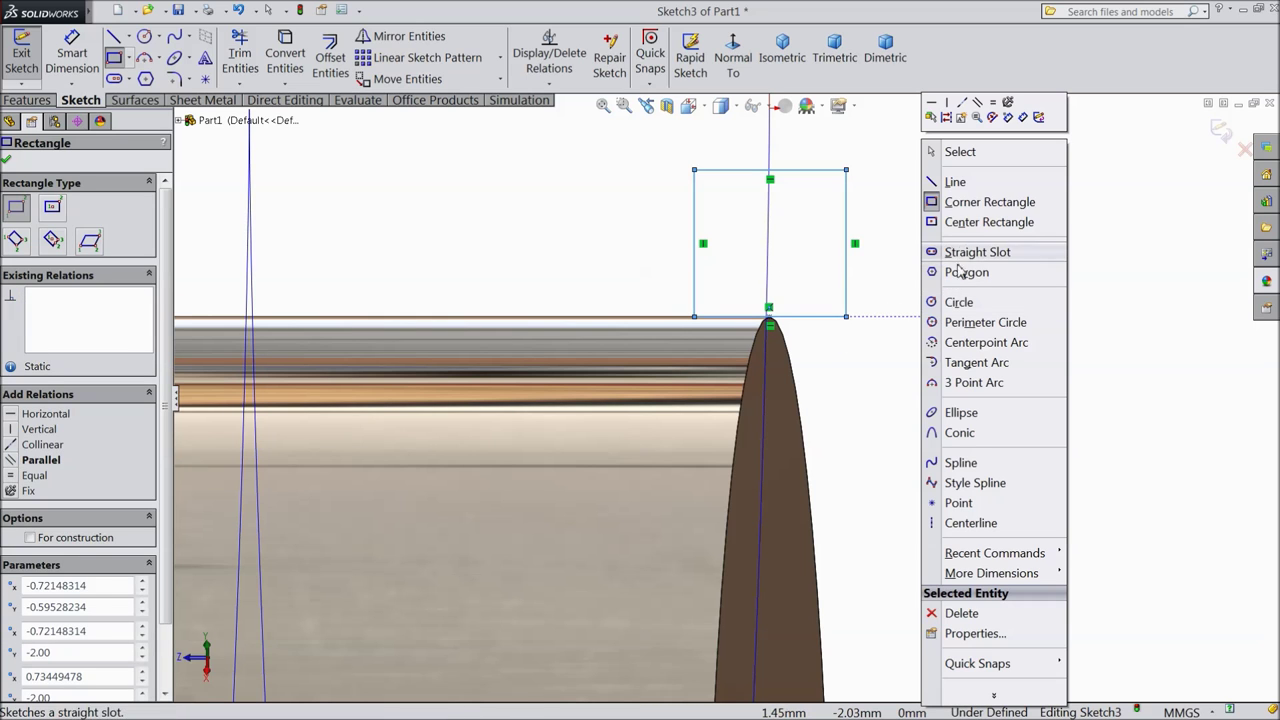
Add a midpoint relation between the sketched point and the rectangle's lower edge
{"action": "left_click", "coordinate": [940, 201]}
{"action": "scroll", "coordinate": [800, 350], "scroll_direction": "down", "scroll_amount": 3}
{"action": "scroll", "coordinate": [810, 356], "scroll_direction": "down", "scroll_amount": 1}
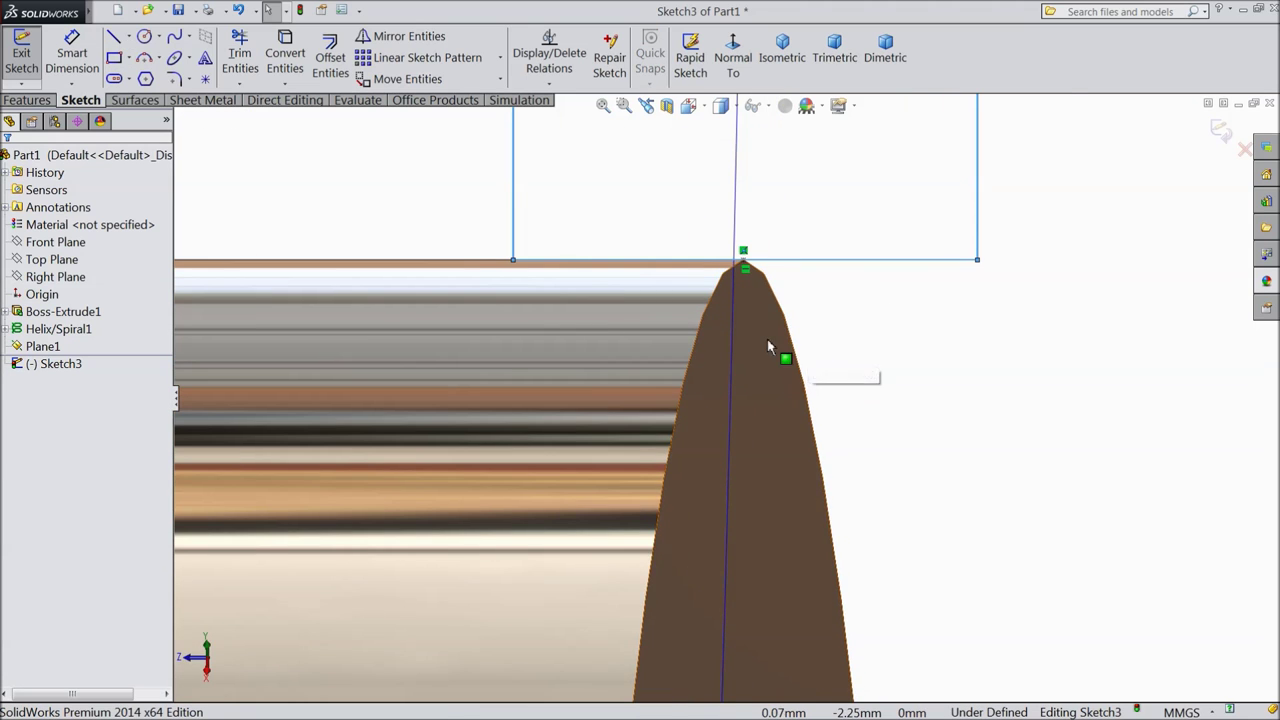
{"action": "left_click", "coordinate": [744, 265]}
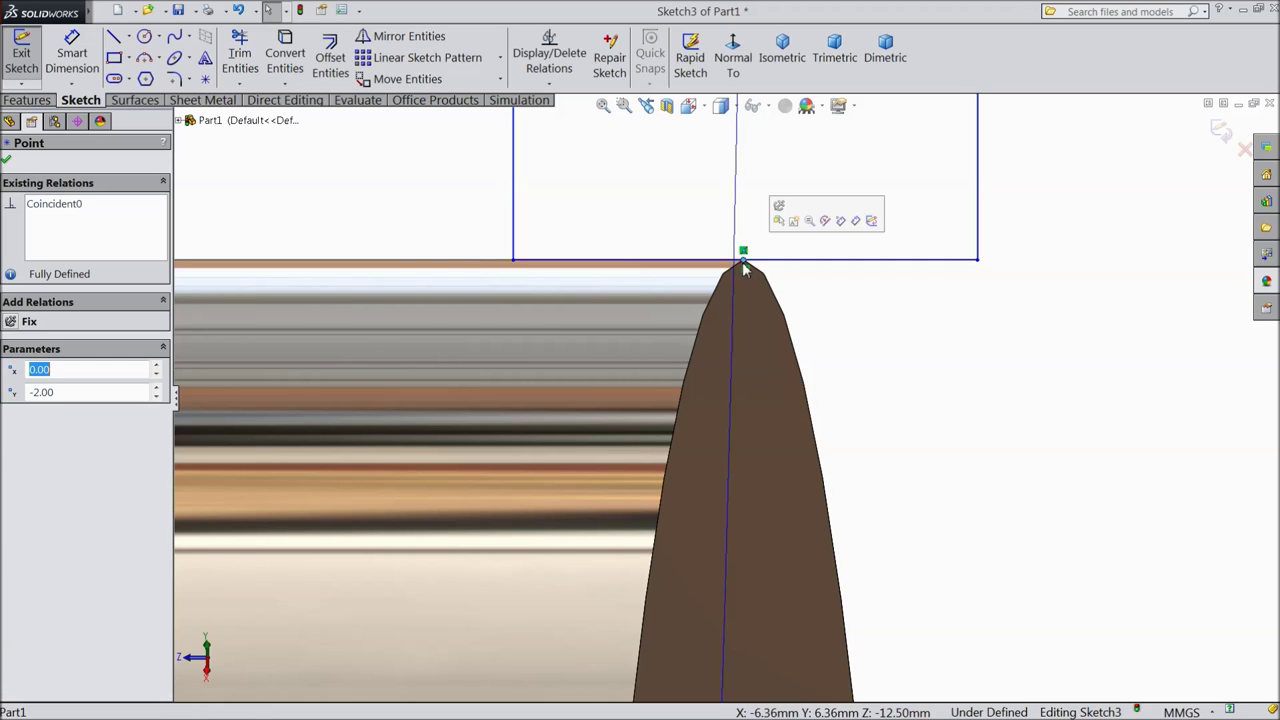
{"action": "left_click", "coordinate": [846, 261], "text": "ctrl"}
{"action": "left_click", "coordinate": [899, 210]}
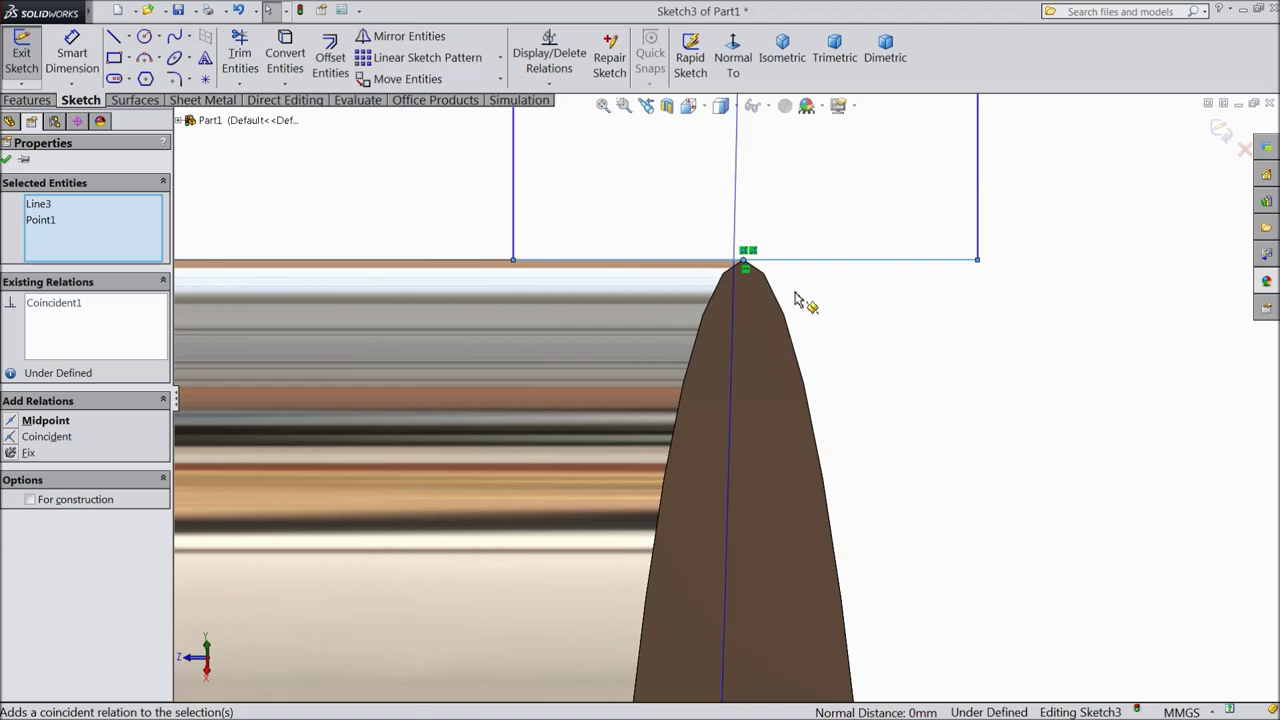
{"action": "key", "text": "Escape"}
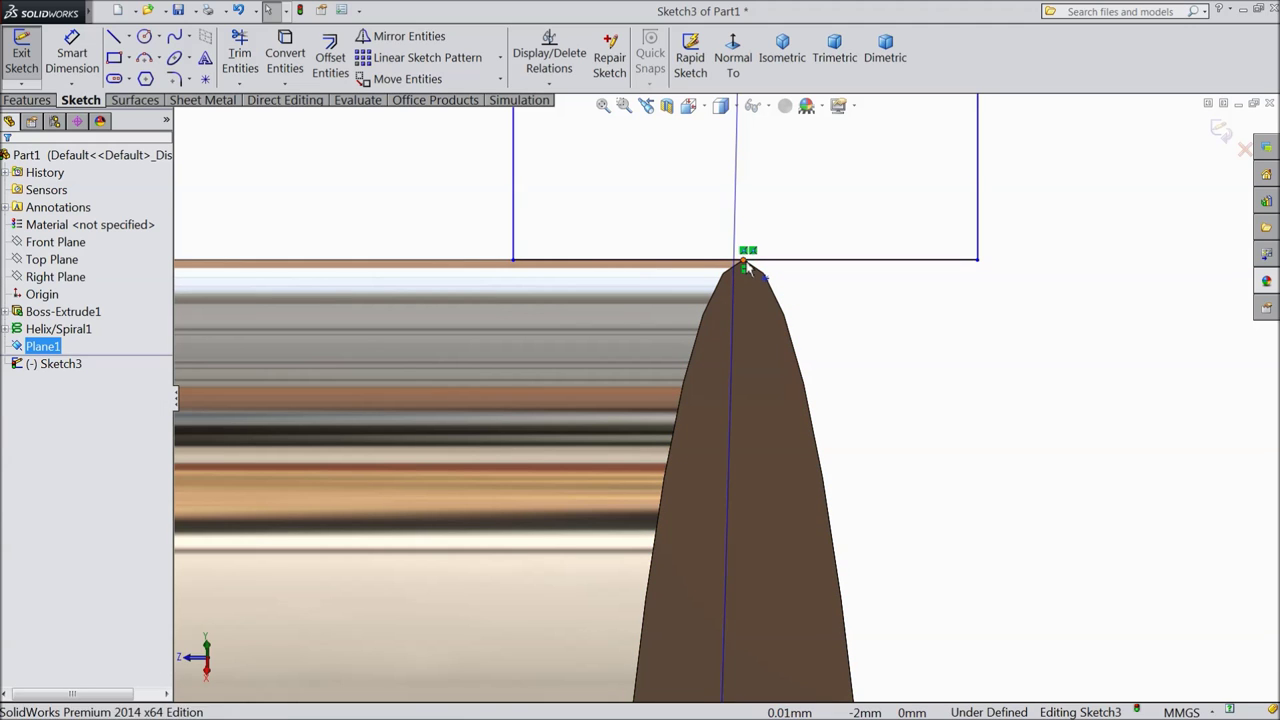
{"action": "left_click", "coordinate": [745, 265]}
{"action": "left_click", "coordinate": [803, 261], "text": "ctrl"}
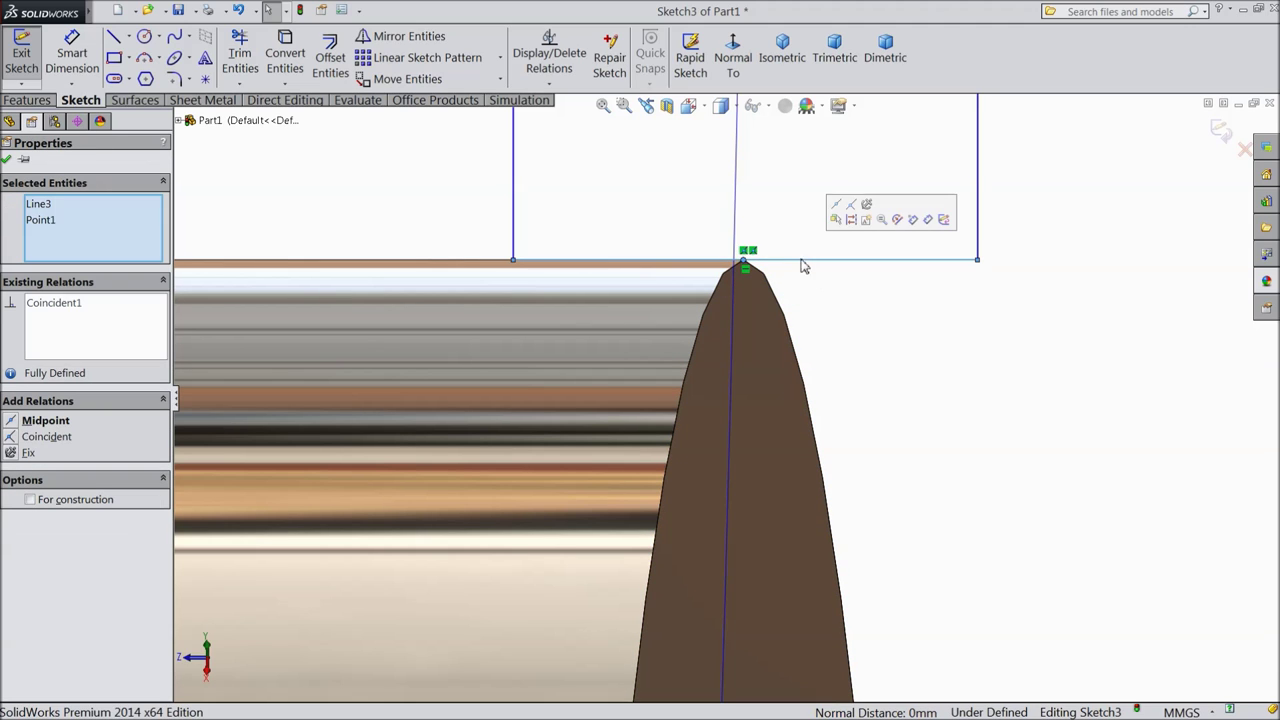
{"action": "left_click", "coordinate": [837, 205]}
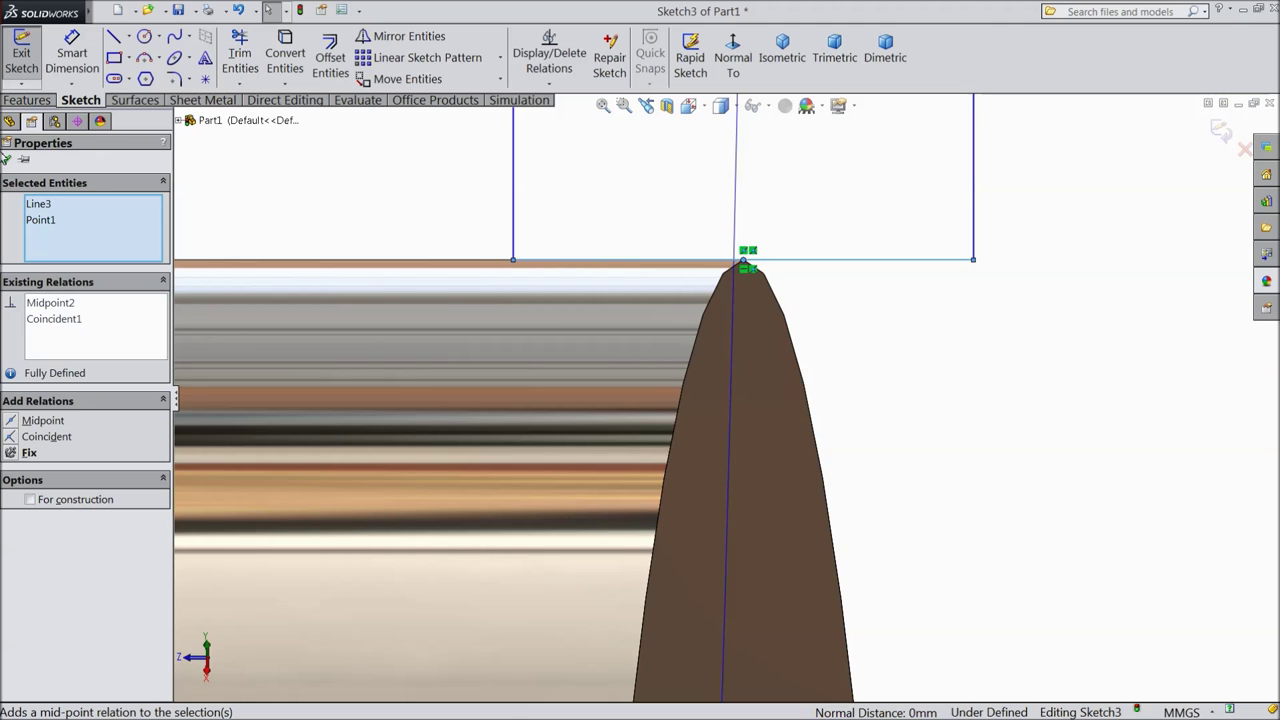
{"action": "left_click", "coordinate": [7, 161]}
Dimension the rectangle's upper edge to set its width to 3 mm
{"action": "left_click", "coordinate": [72, 55]}
{"action": "scroll", "coordinate": [857, 371], "scroll_direction": "up", "scroll_amount": 4}
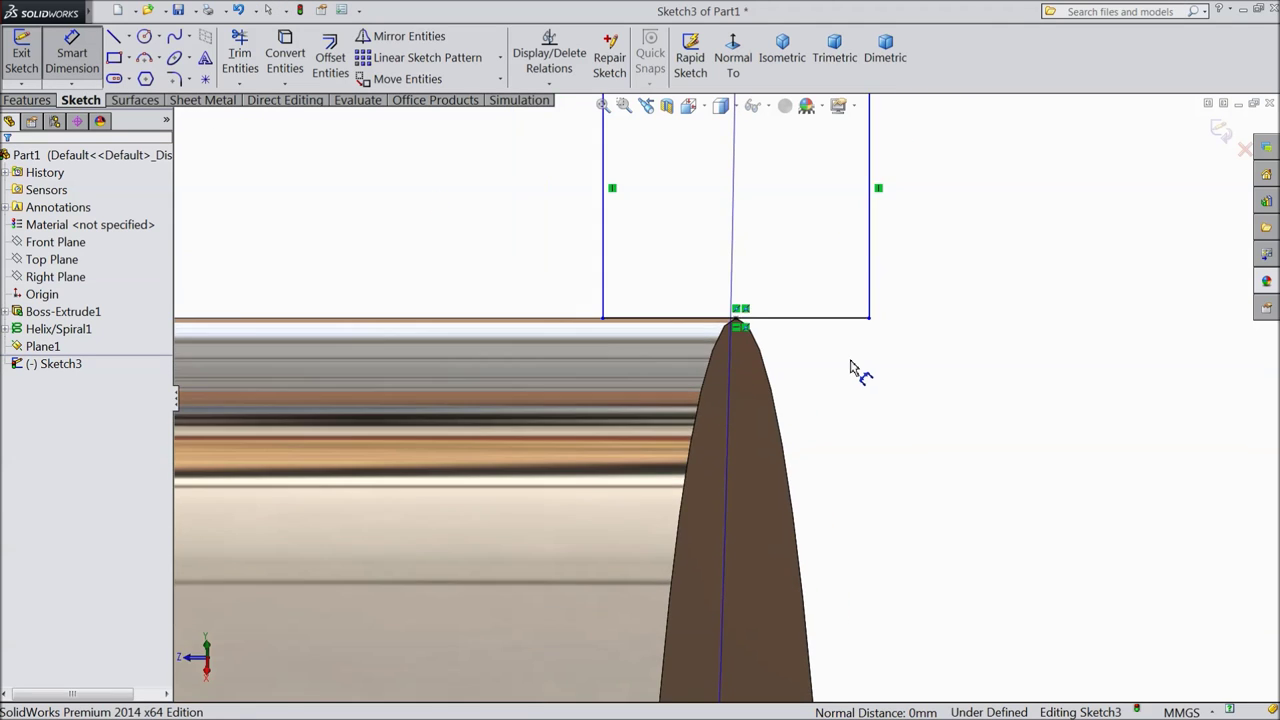
{"action": "scroll", "coordinate": [795, 250], "scroll_direction": "down", "scroll_amount": 2}
{"action": "left_click", "coordinate": [758, 182]}
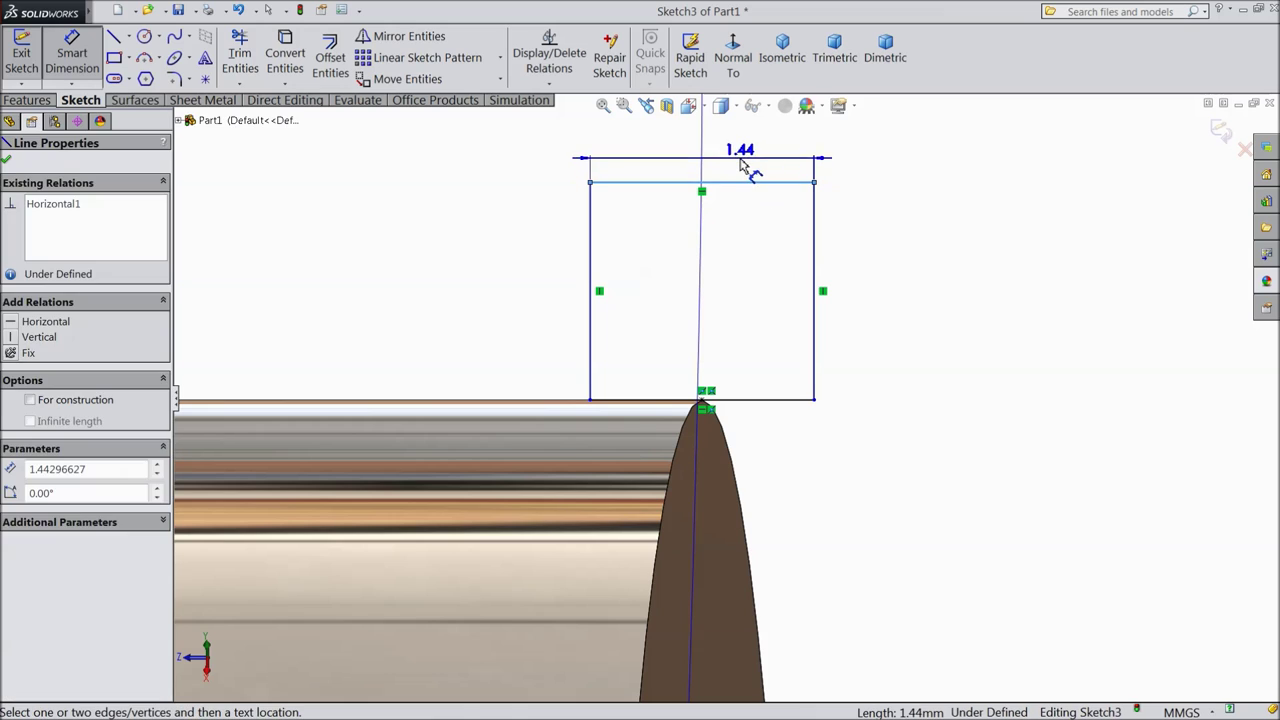
{"action": "left_click", "coordinate": [737, 163]}
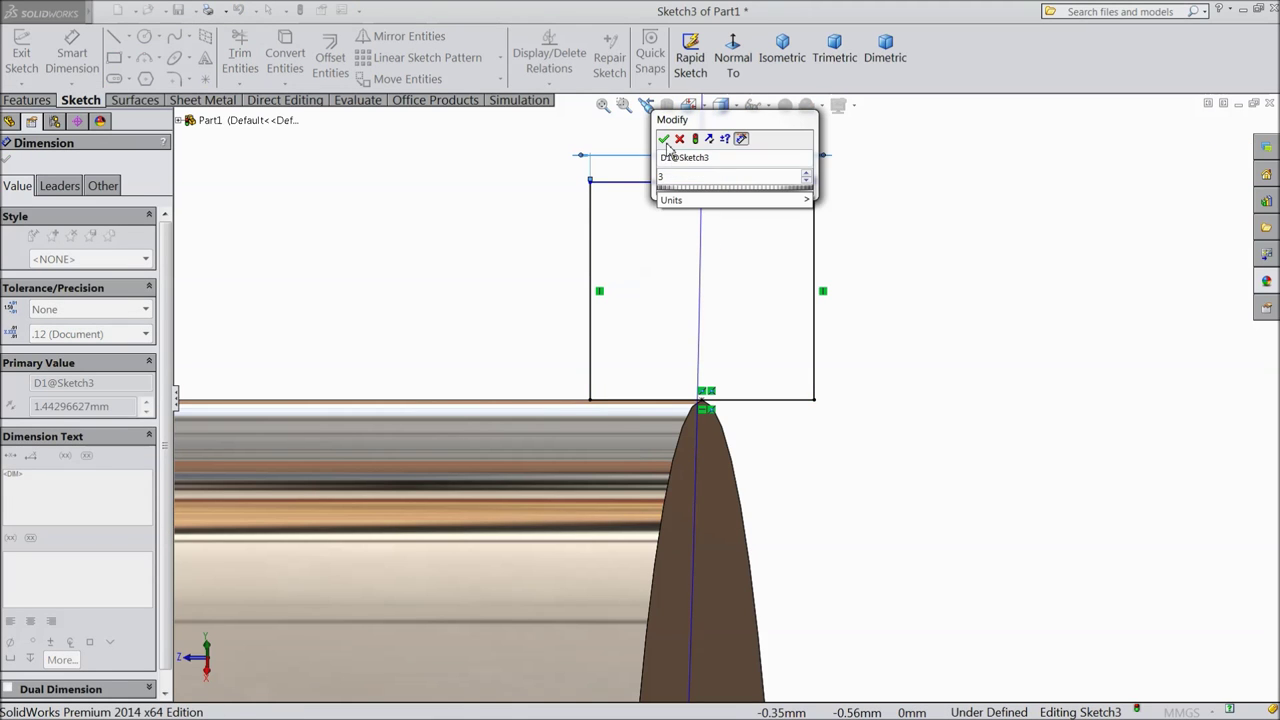
{"action": "key", "text": "Return"}
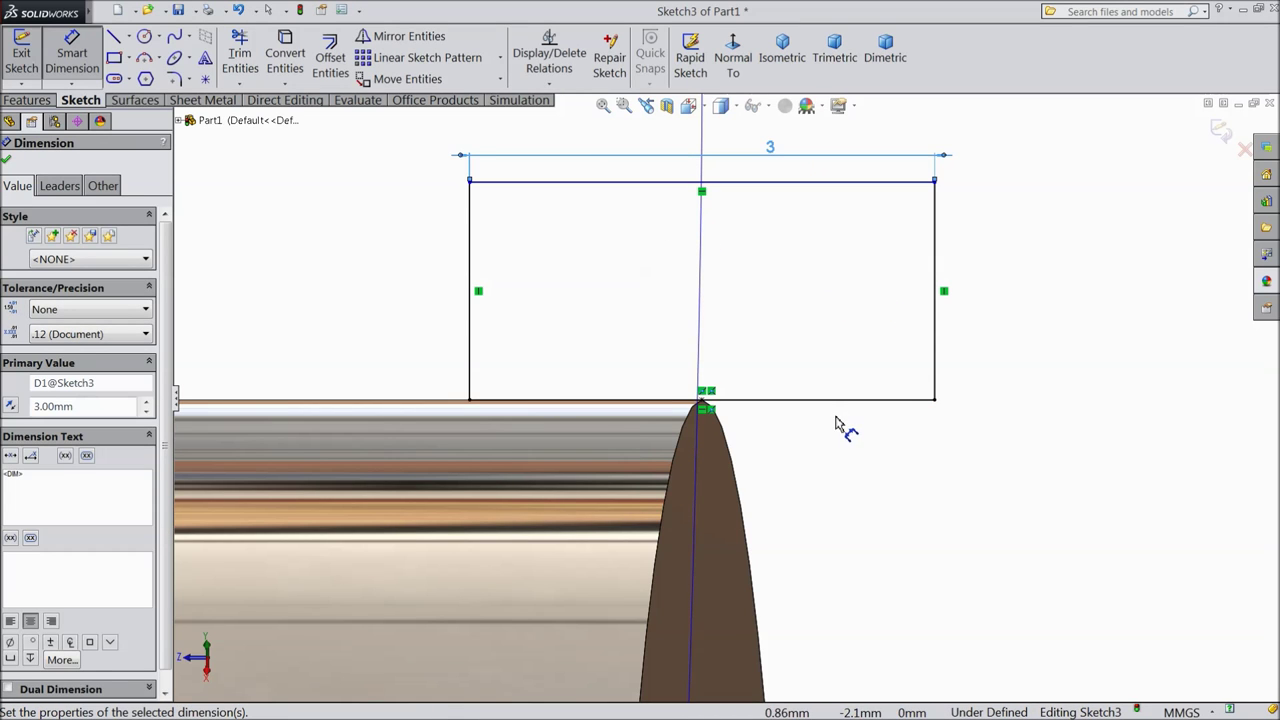
Dimension the rectangle's vertical edge to set its height to 3 mm, and finish the sketch
{"action": "left_click", "coordinate": [936, 318]}
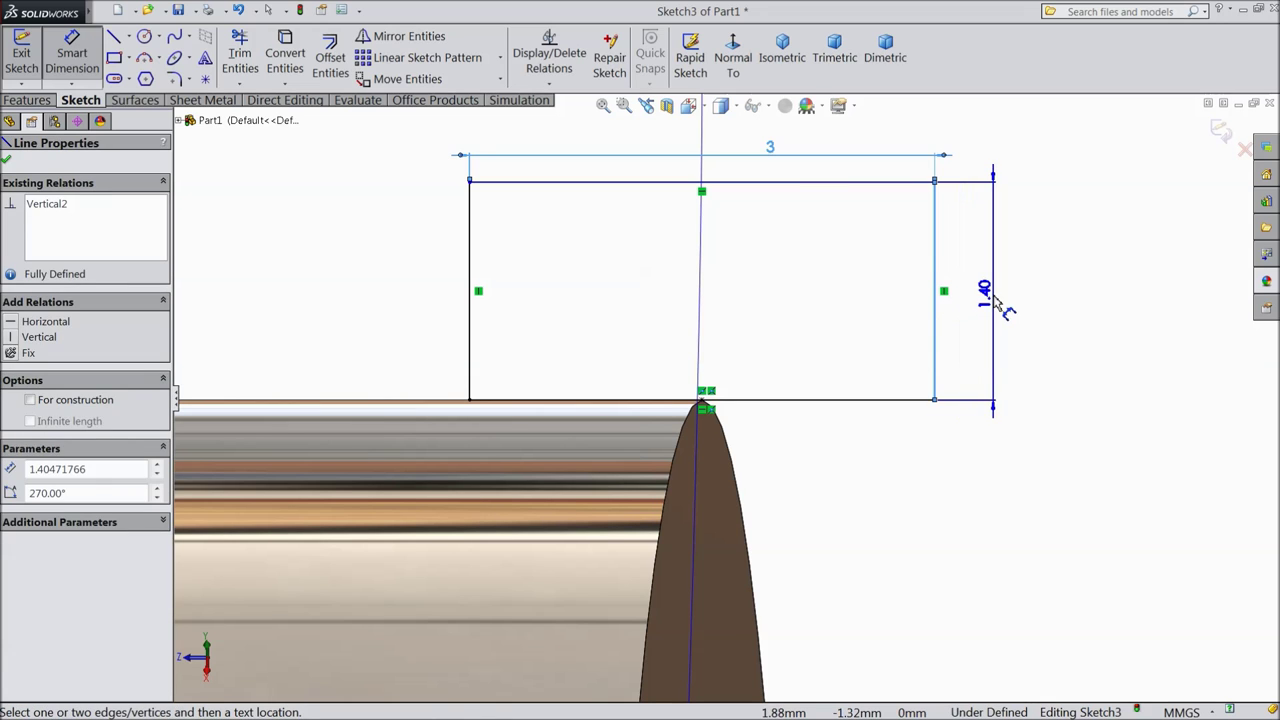
{"action": "left_click", "coordinate": [995, 302]}
{"action": "type", "text": "3"}
{"action": "key", "text": "Return"}
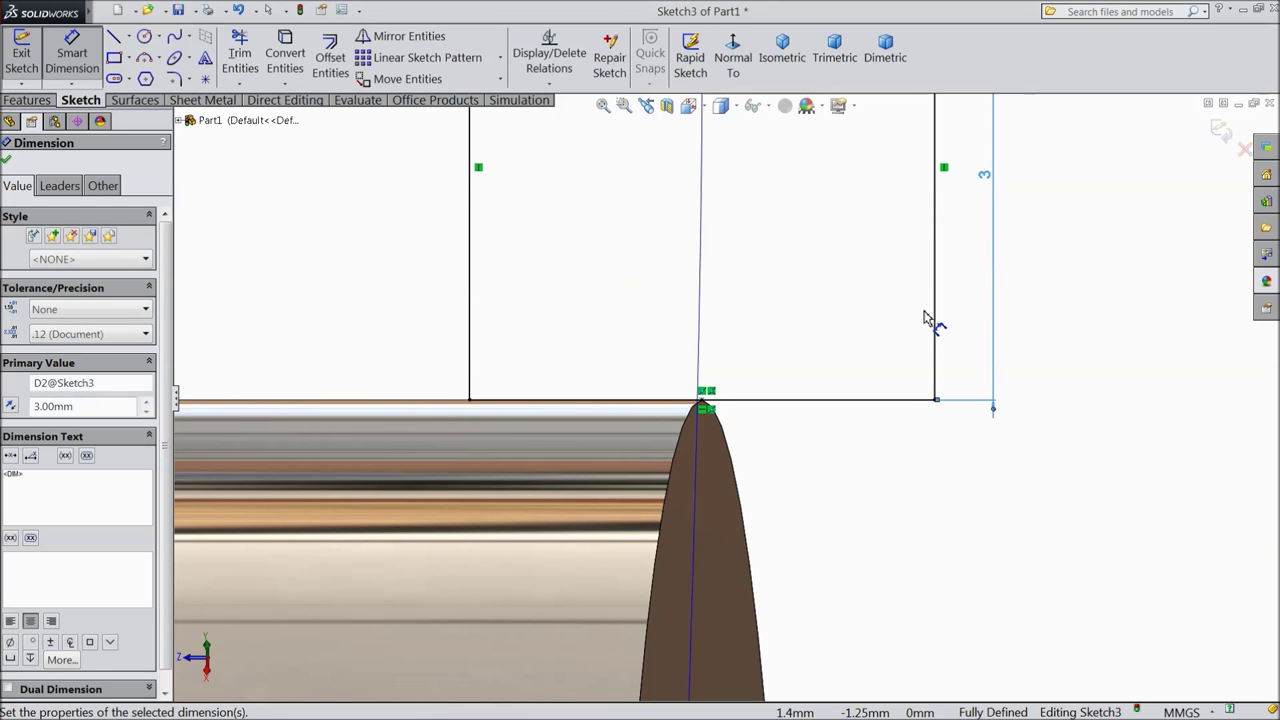
{"action": "scroll", "coordinate": [837, 360], "scroll_direction": "up", "scroll_amount": 5}
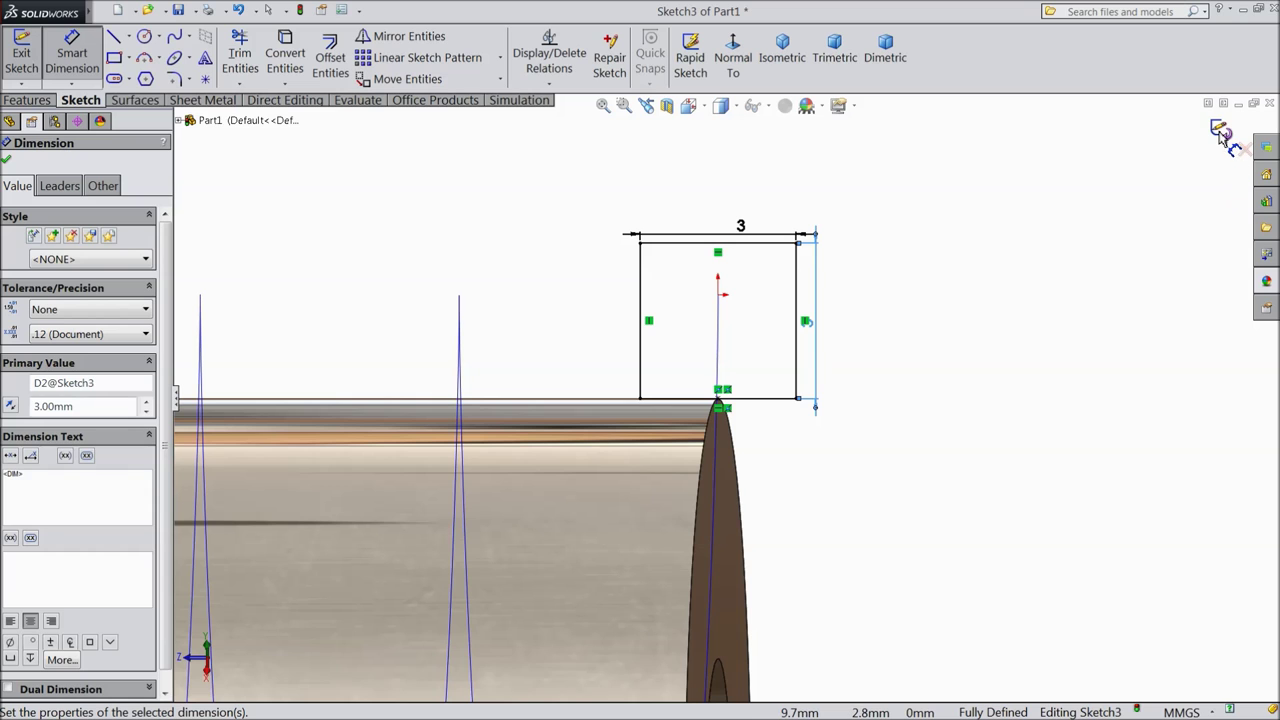
{"action": "left_click", "coordinate": [1220, 133]}
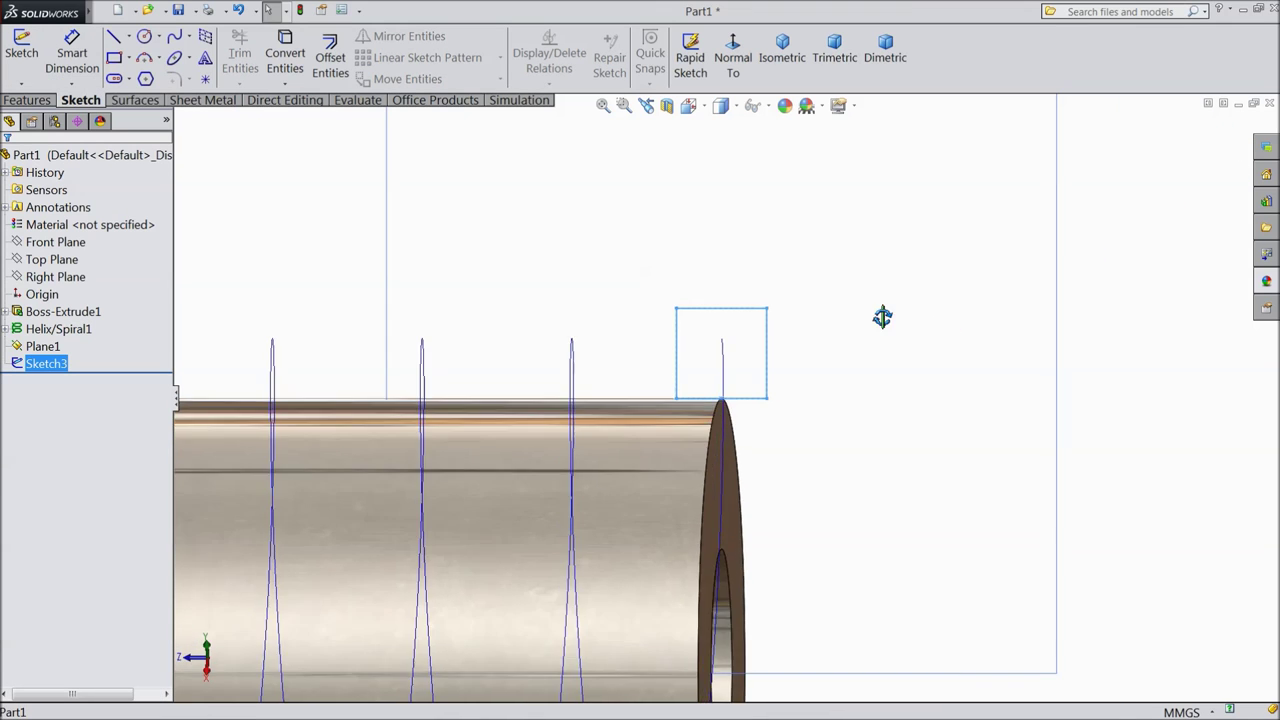
Create a swept boss from the square profile along the helix around the tube
{"action": "middle_click_drag", "start_coordinate": [891, 317], "coordinate": [858, 363]}
{"action": "scroll", "coordinate": [837, 409], "scroll_direction": "up", "scroll_amount": 3}
{"action": "scroll", "coordinate": [494, 591], "scroll_direction": "down", "scroll_amount": 2}
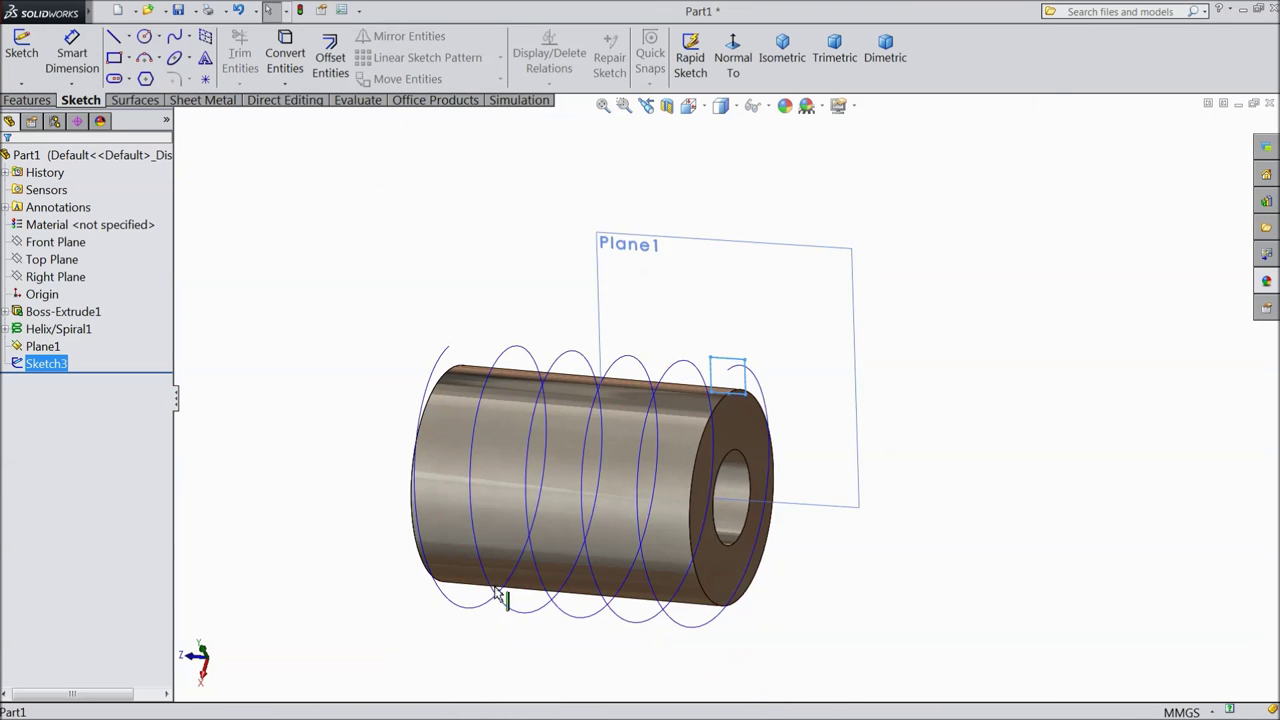
{"action": "scroll", "coordinate": [726, 440], "scroll_direction": "down", "scroll_amount": 2}
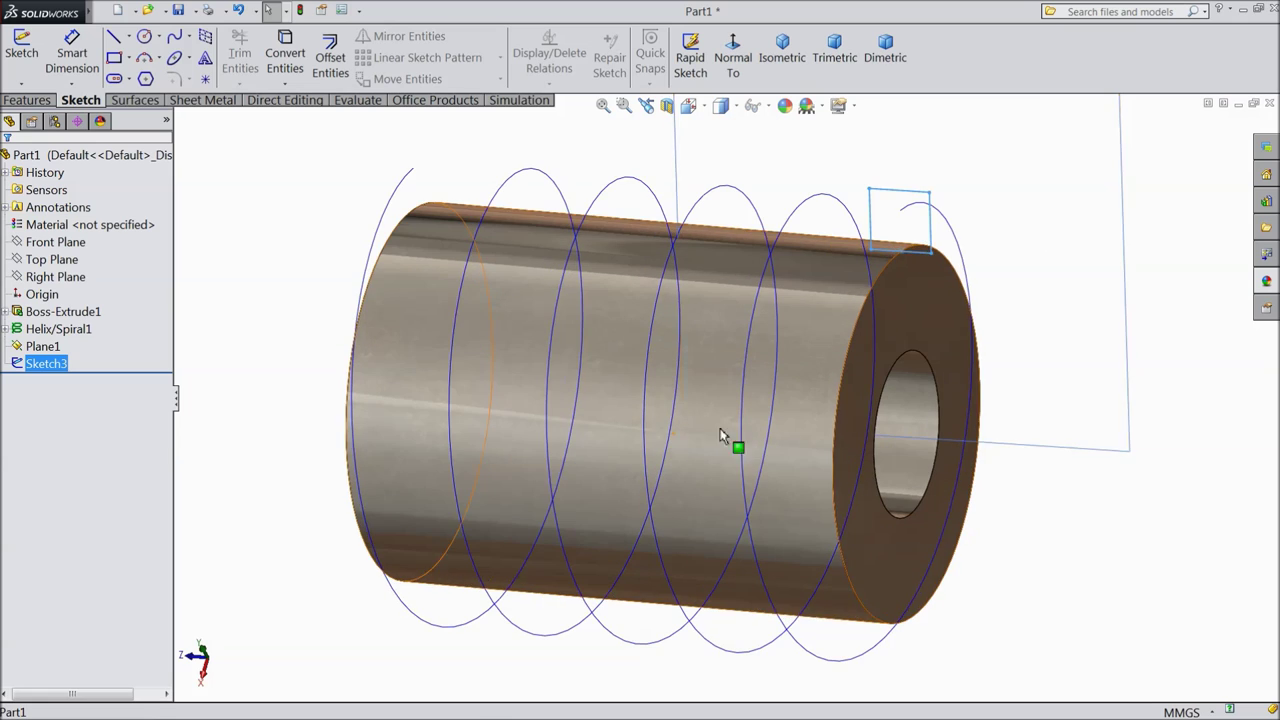
{"action": "left_click", "coordinate": [30, 100]}
{"action": "left_click", "coordinate": [172, 36]}
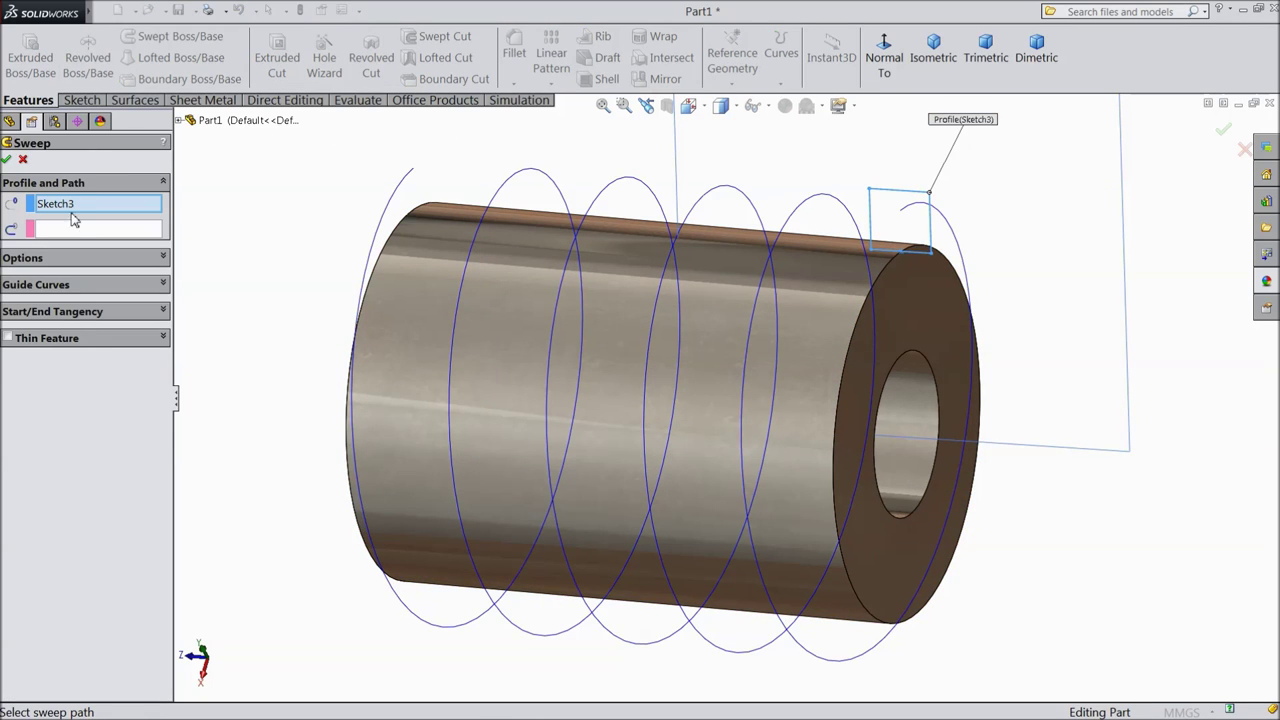
{"action": "left_click", "coordinate": [527, 180]}
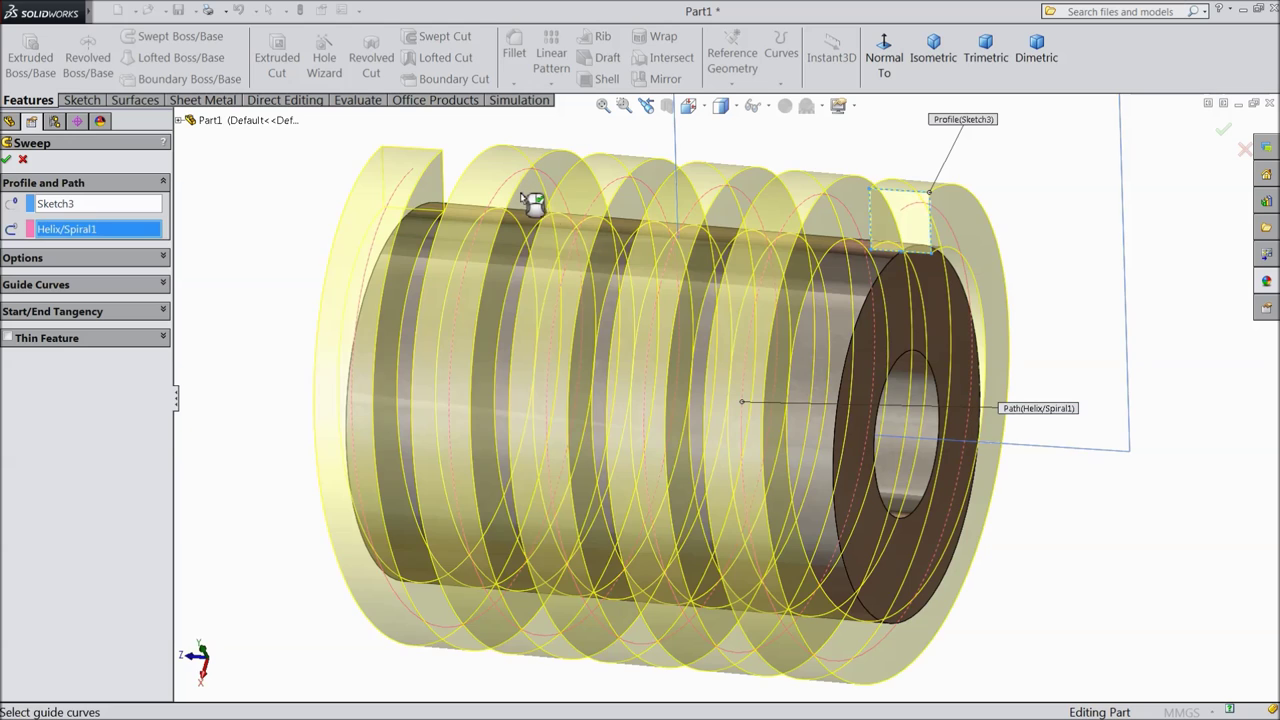
{"action": "left_click", "coordinate": [7, 161]}
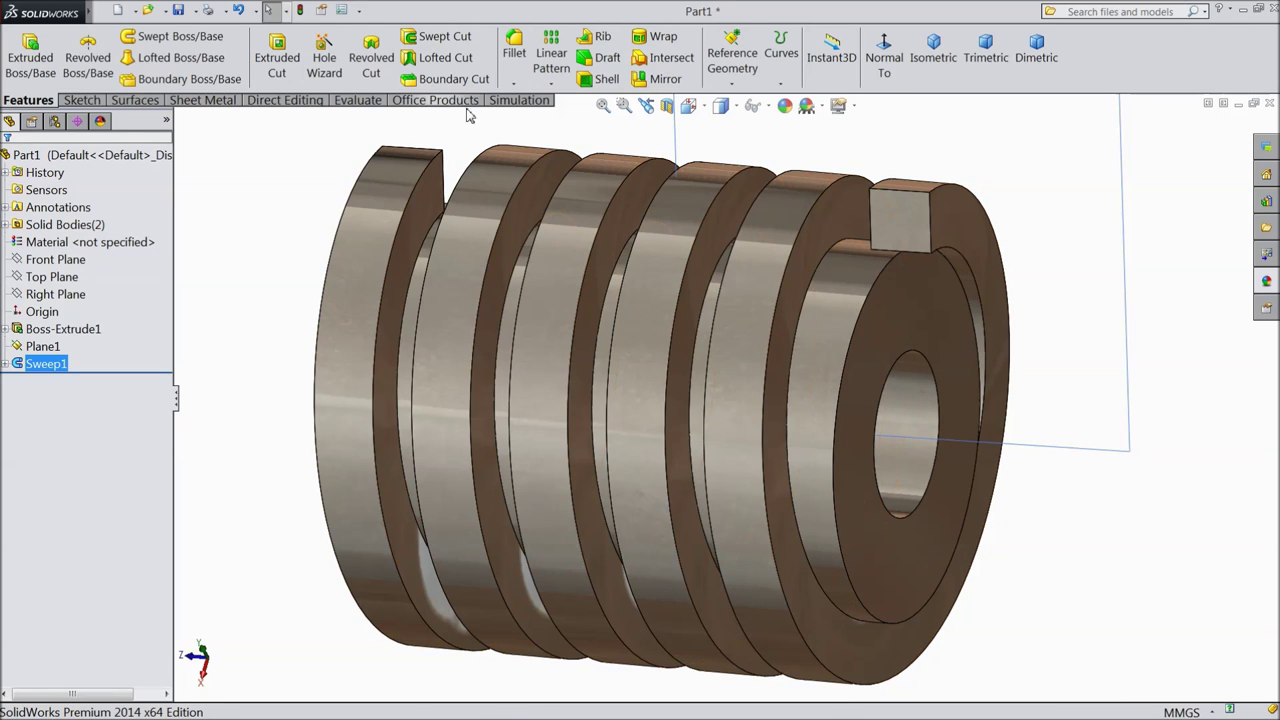
Chamfer both outer helical edges of the swept thread with a 0.75 mm distance at 45°
{"action": "left_click", "coordinate": [511, 86]}
{"action": "left_click", "coordinate": [545, 124]}
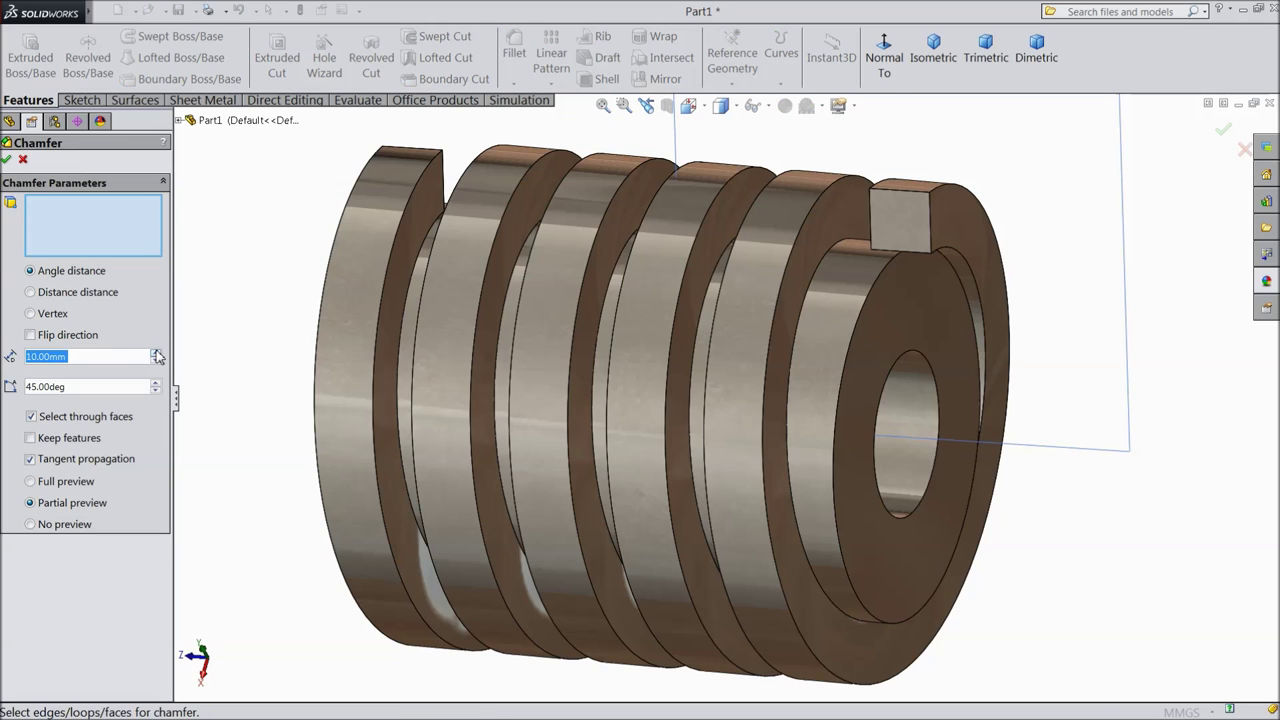
{"action": "type", "text": "0.75"}
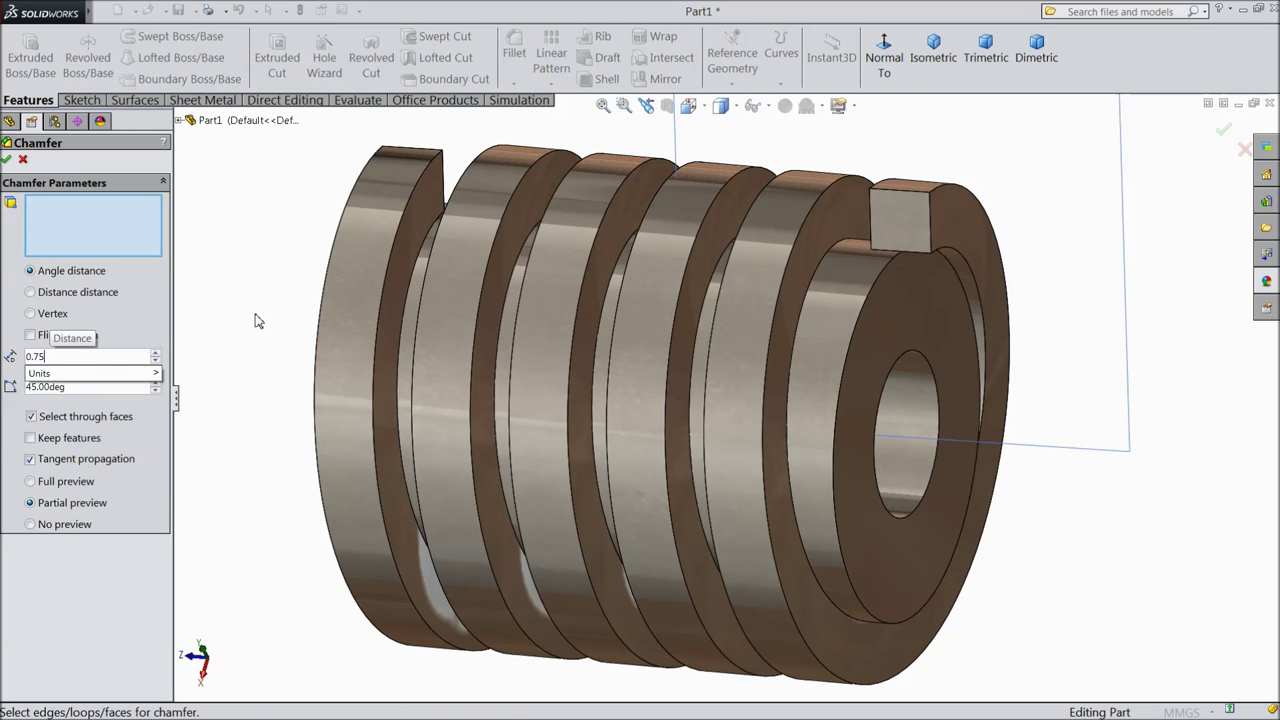
{"action": "key", "text": "Return"}
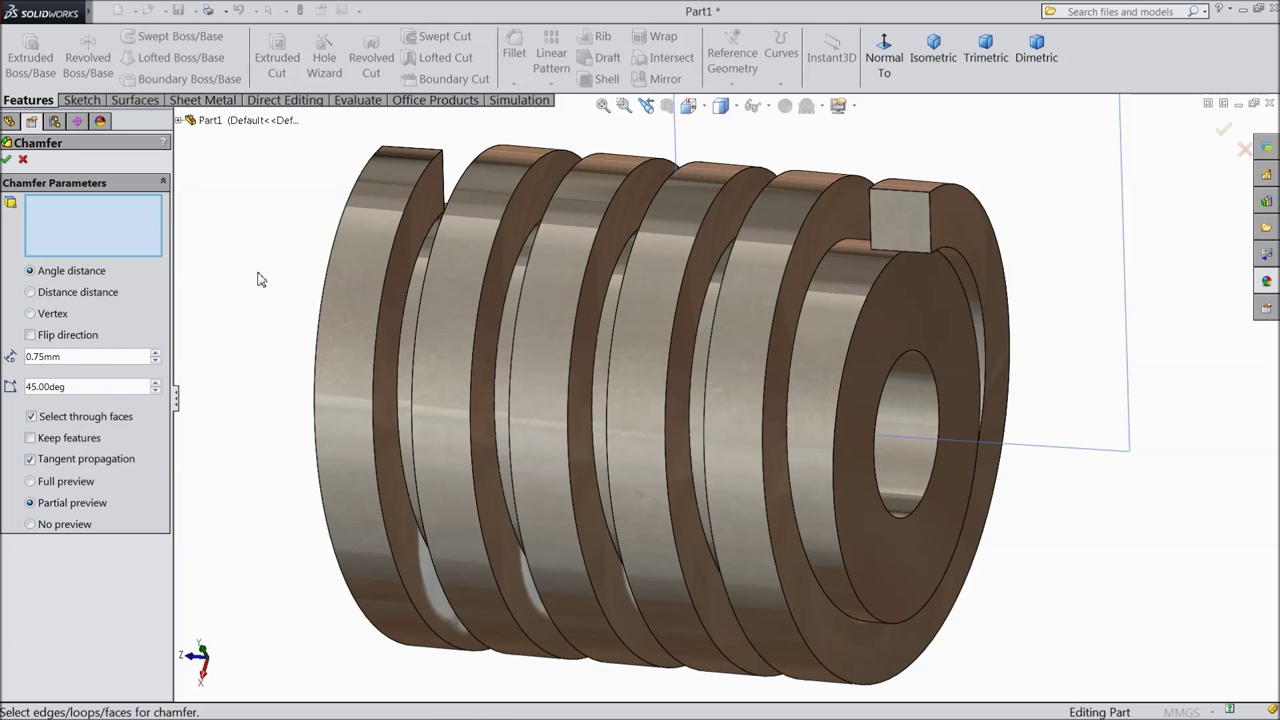
{"action": "left_click", "coordinate": [378, 314]}
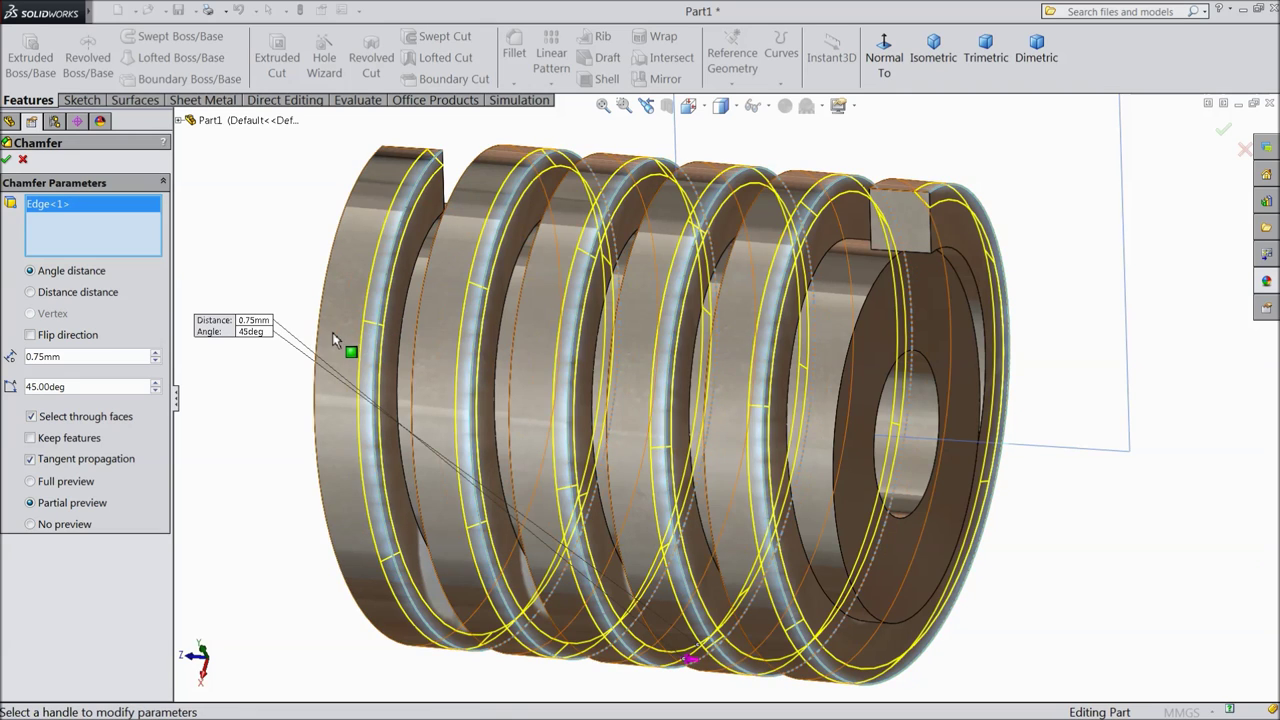
{"action": "left_click", "coordinate": [322, 332]}
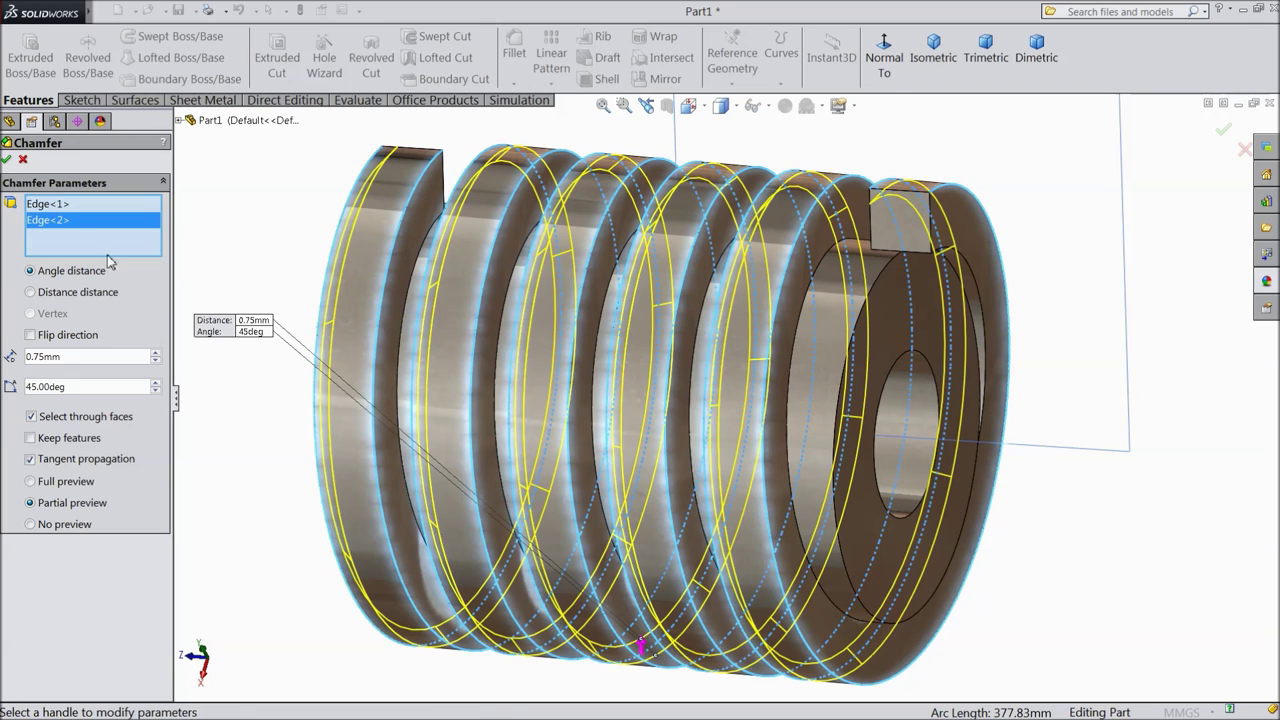
{"action": "left_click", "coordinate": [8, 160]}
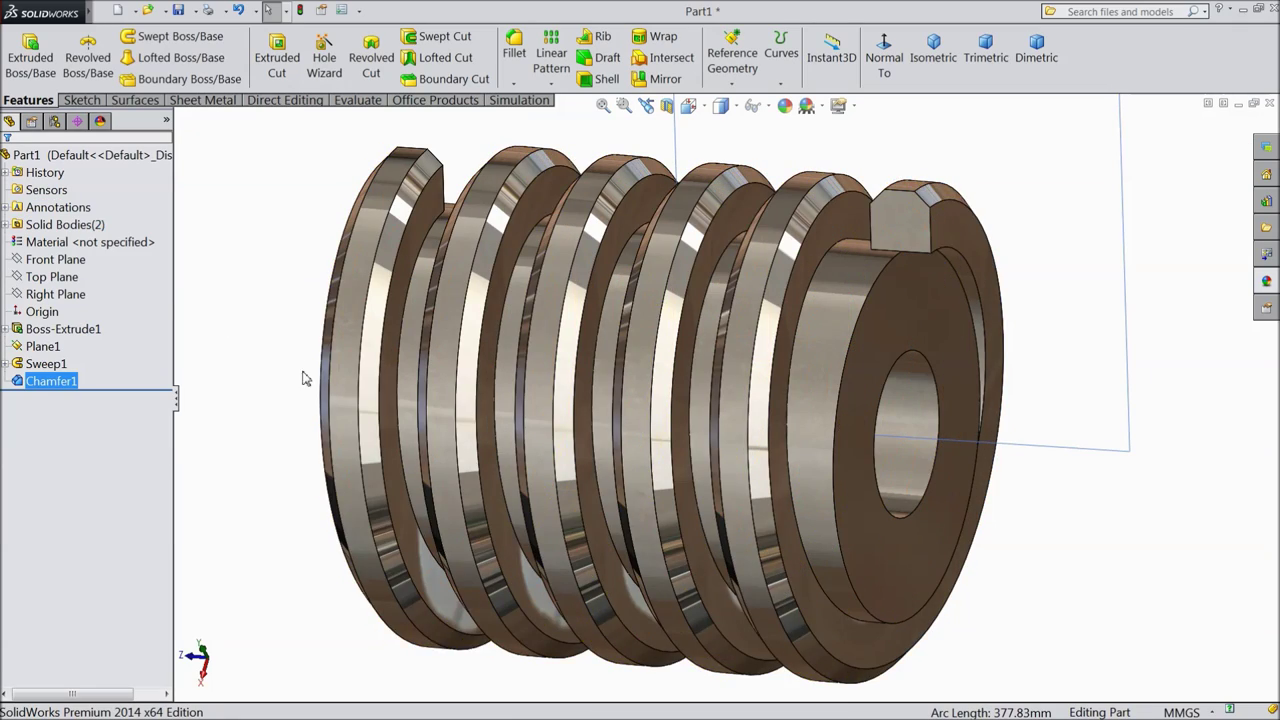
Hide the reference plane used for the thread profile
{"action": "middle_click_drag", "start_coordinate": [294, 378], "coordinate": [337, 331]}
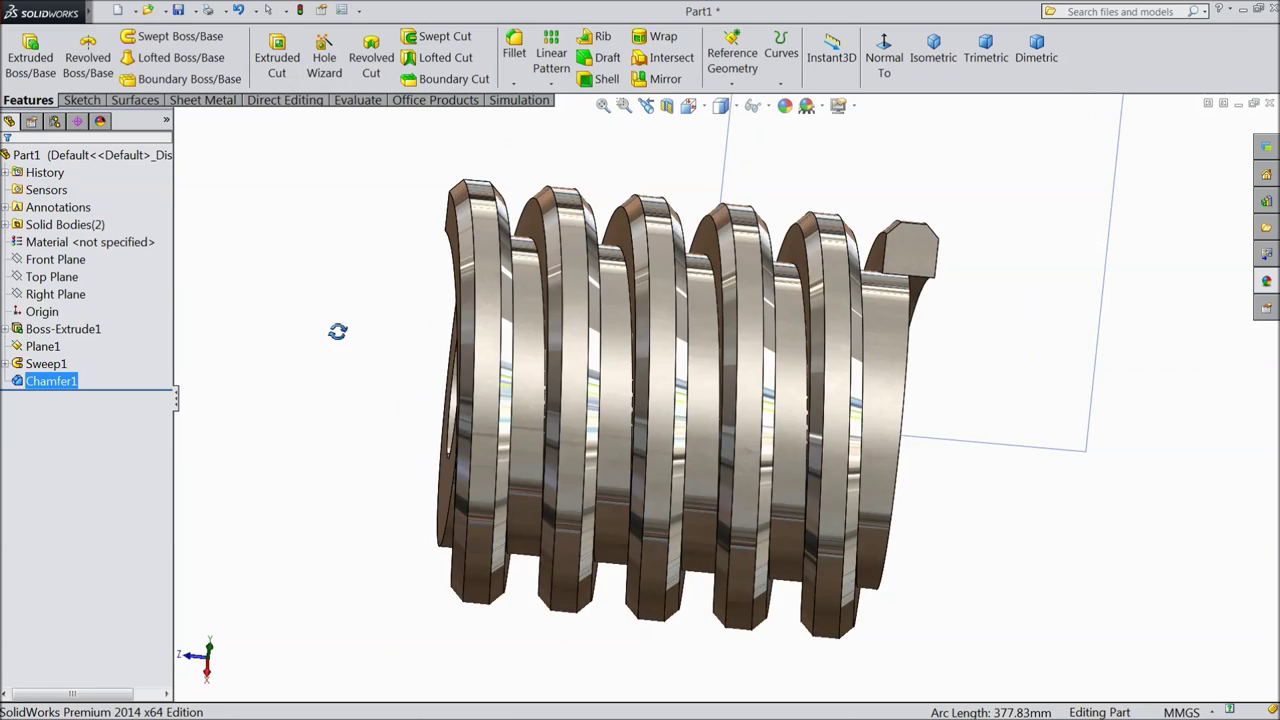
{"action": "left_click", "coordinate": [1084, 449]}
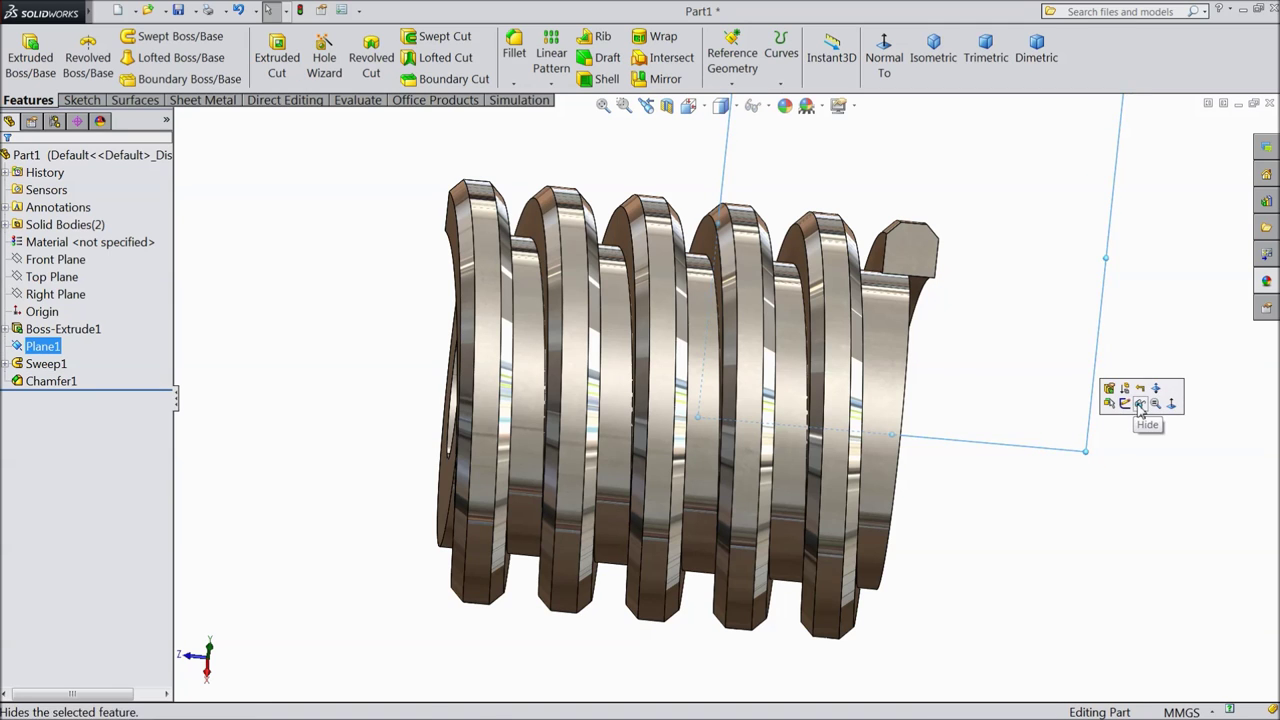
{"action": "left_click", "coordinate": [1140, 405]}
Start a sketch on the tube's front end face and draw a circle of about 16.86 mm radius centred on the origin
{"action": "middle_click_drag", "start_coordinate": [407, 407], "coordinate": [491, 366]}
{"action": "left_click", "coordinate": [466, 343]}
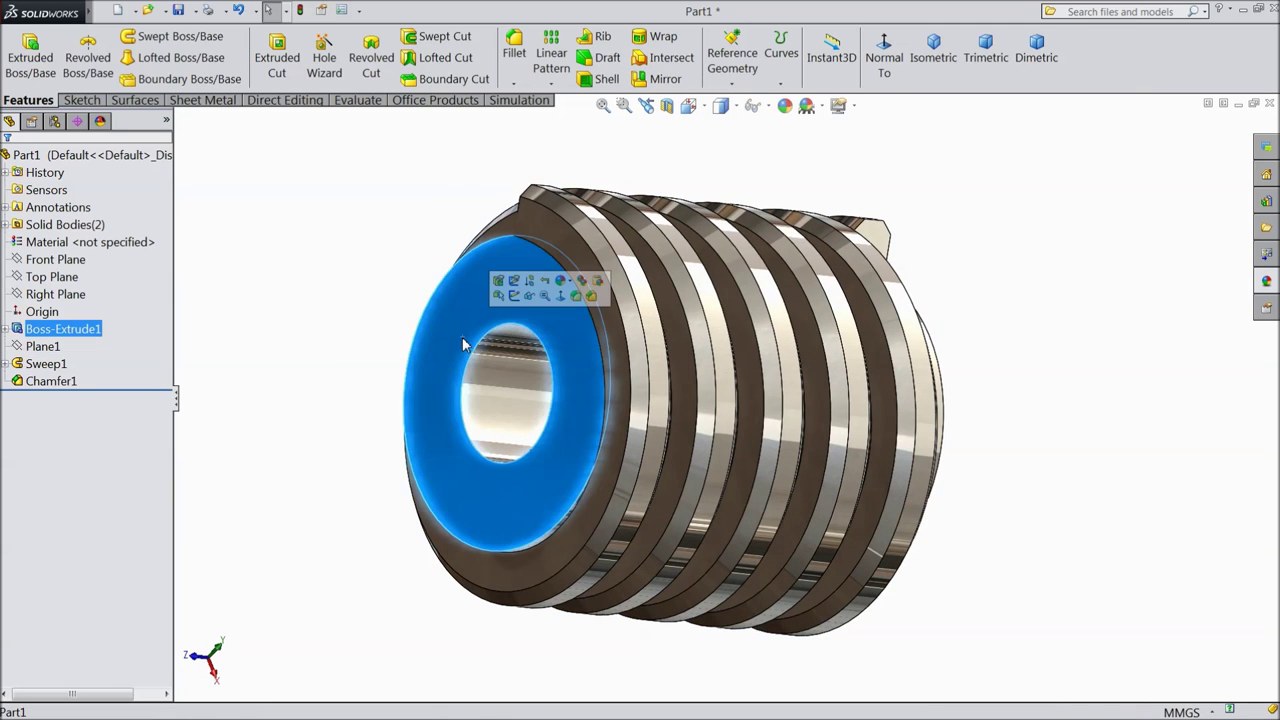
{"action": "left_click", "coordinate": [513, 296]}
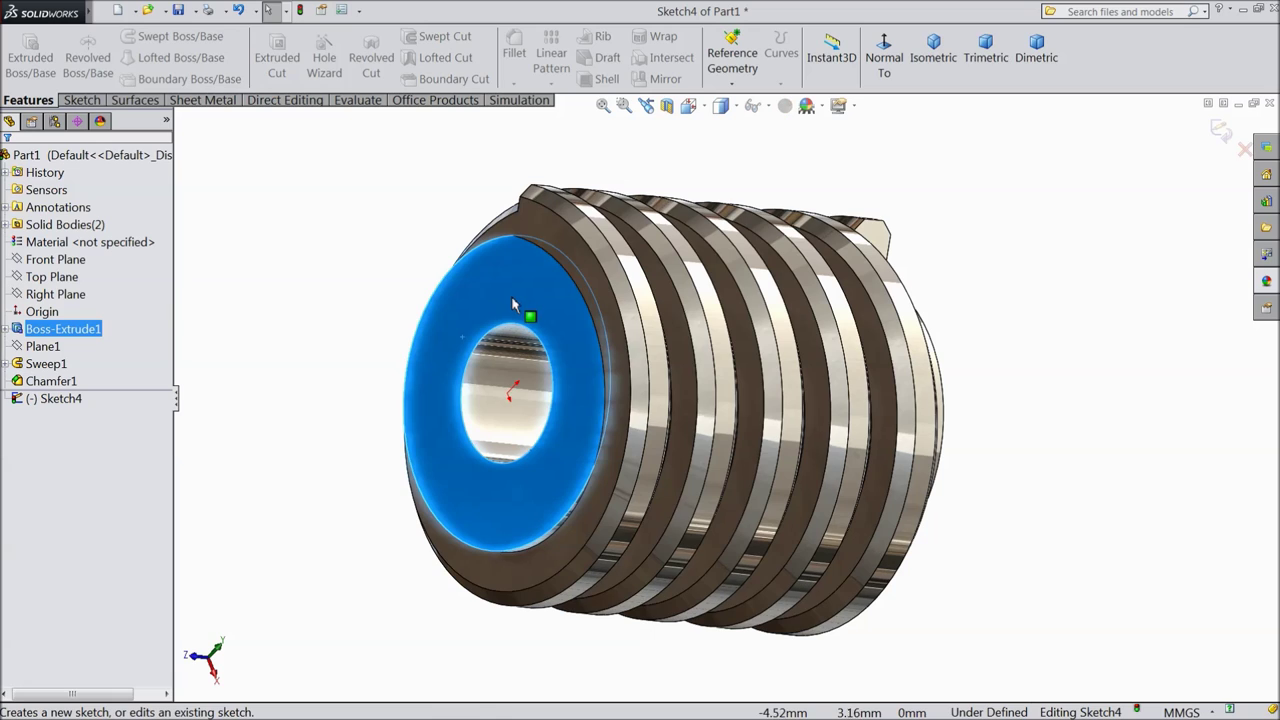
{"action": "left_click", "coordinate": [81, 100]}
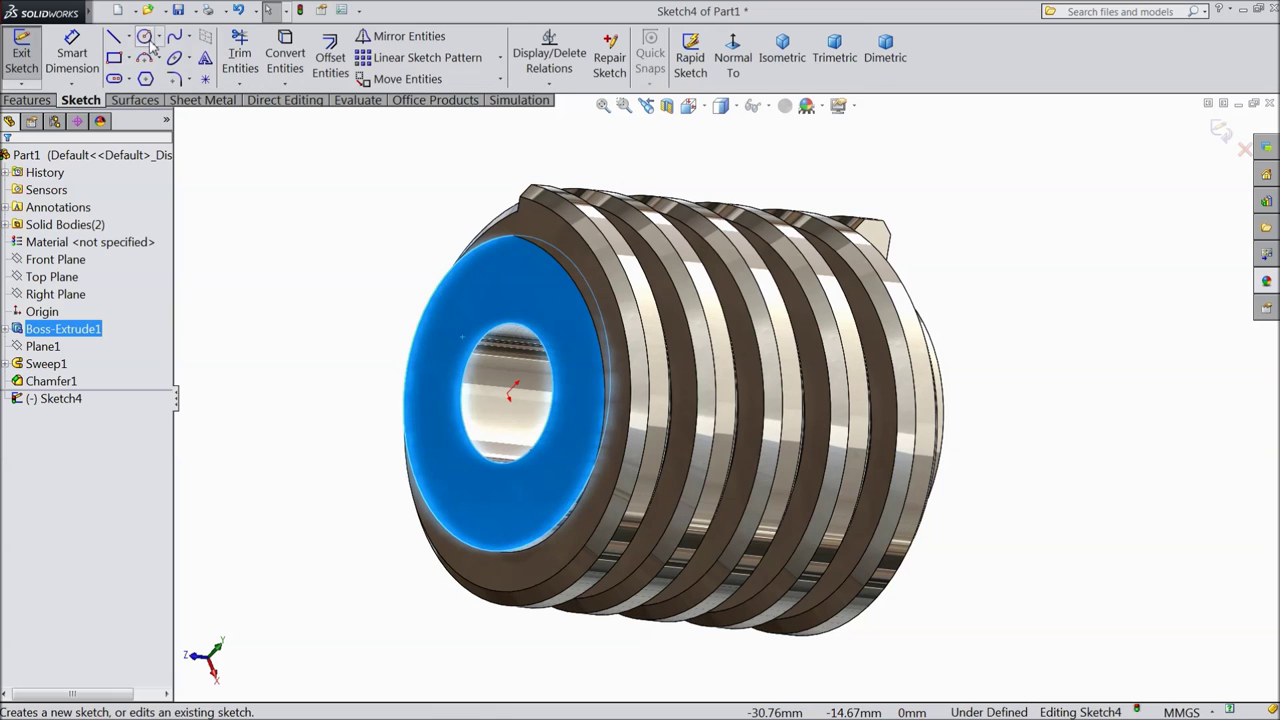
{"action": "left_click", "coordinate": [145, 37]}
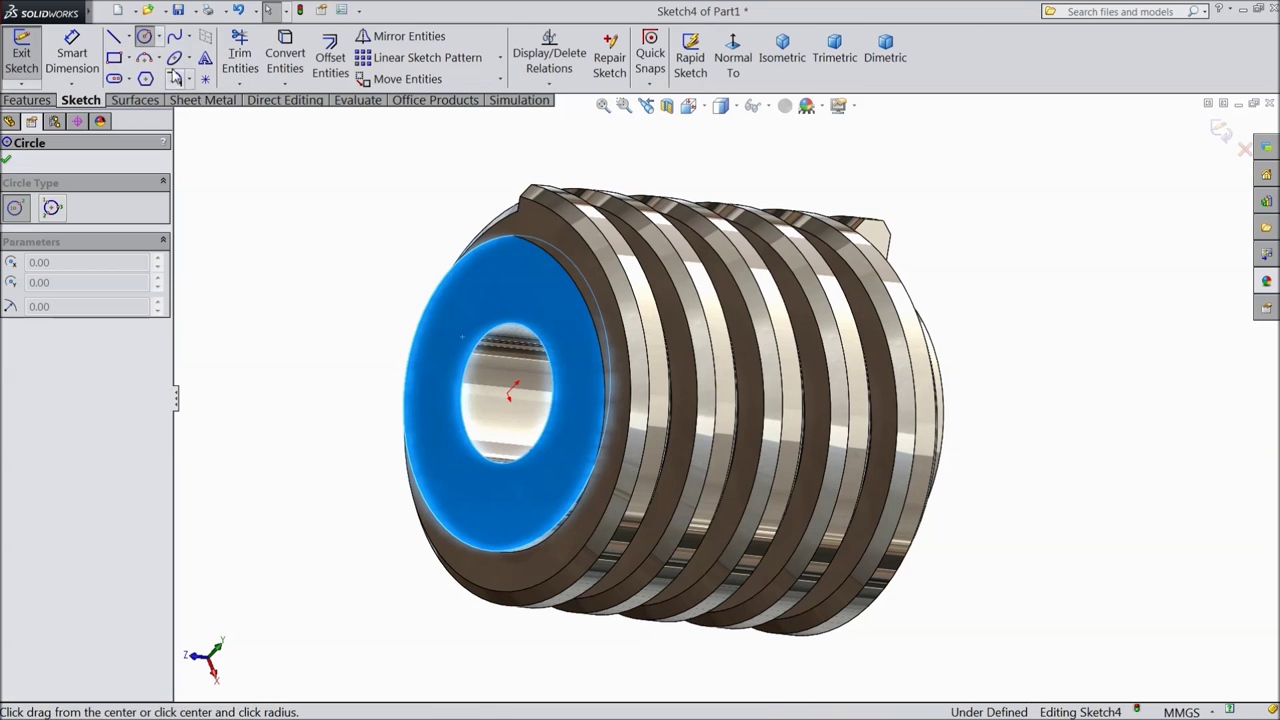
{"action": "left_click", "coordinate": [507, 394]}
{"action": "left_click", "coordinate": [355, 262]}
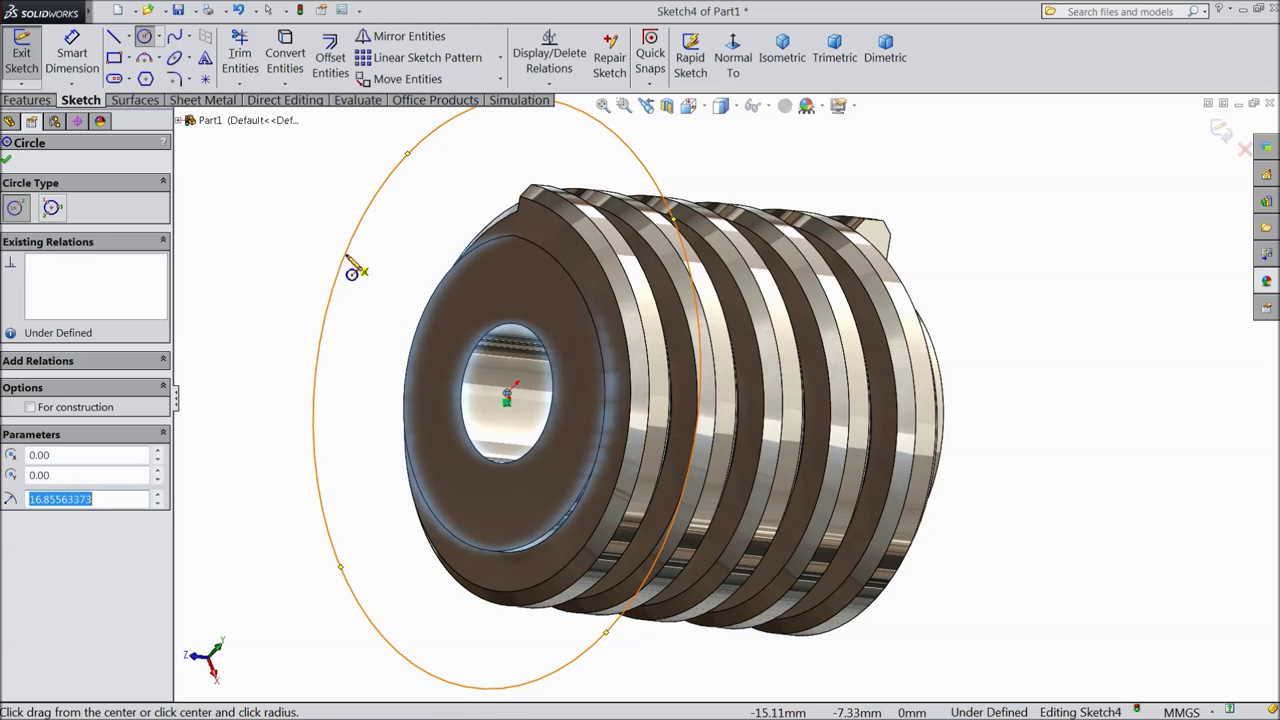
Cut-extrude the circle blind 25 mm in the reversed direction, away from the tube, to trim the protruding thread end
{"action": "left_click", "coordinate": [27, 100]}
{"action": "left_click", "coordinate": [277, 62]}
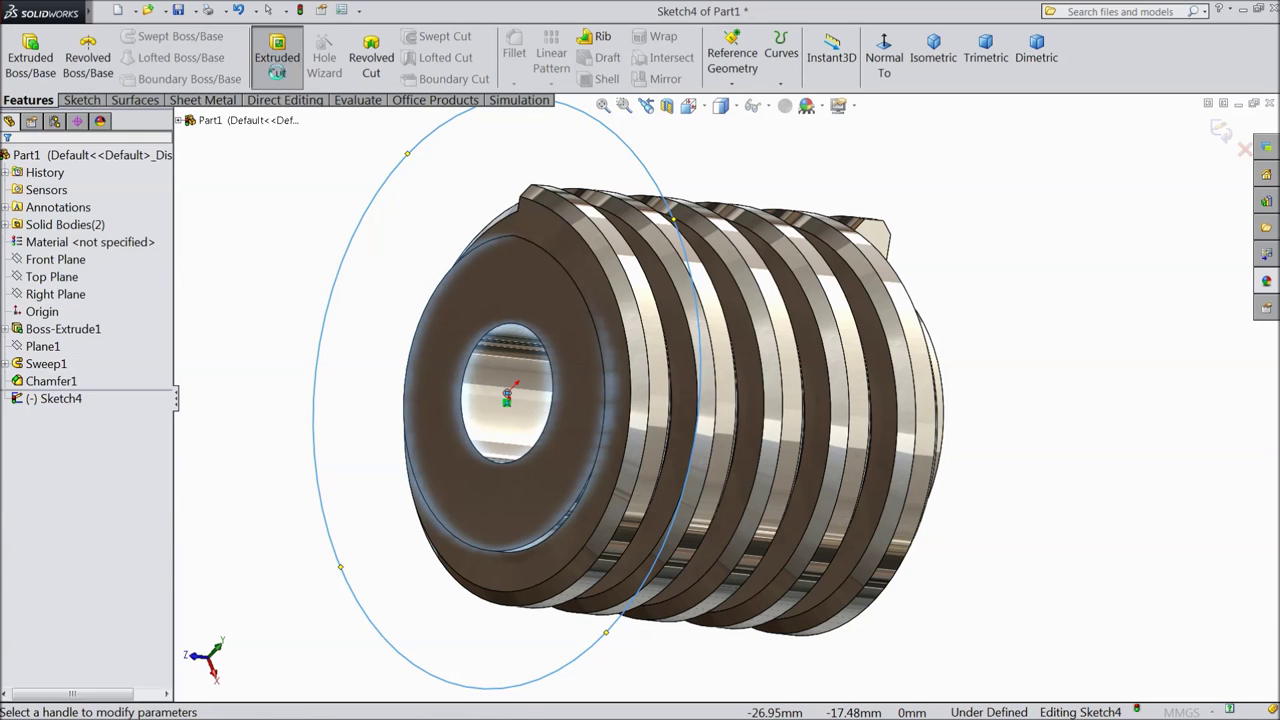
{"action": "left_click", "coordinate": [11, 255]}
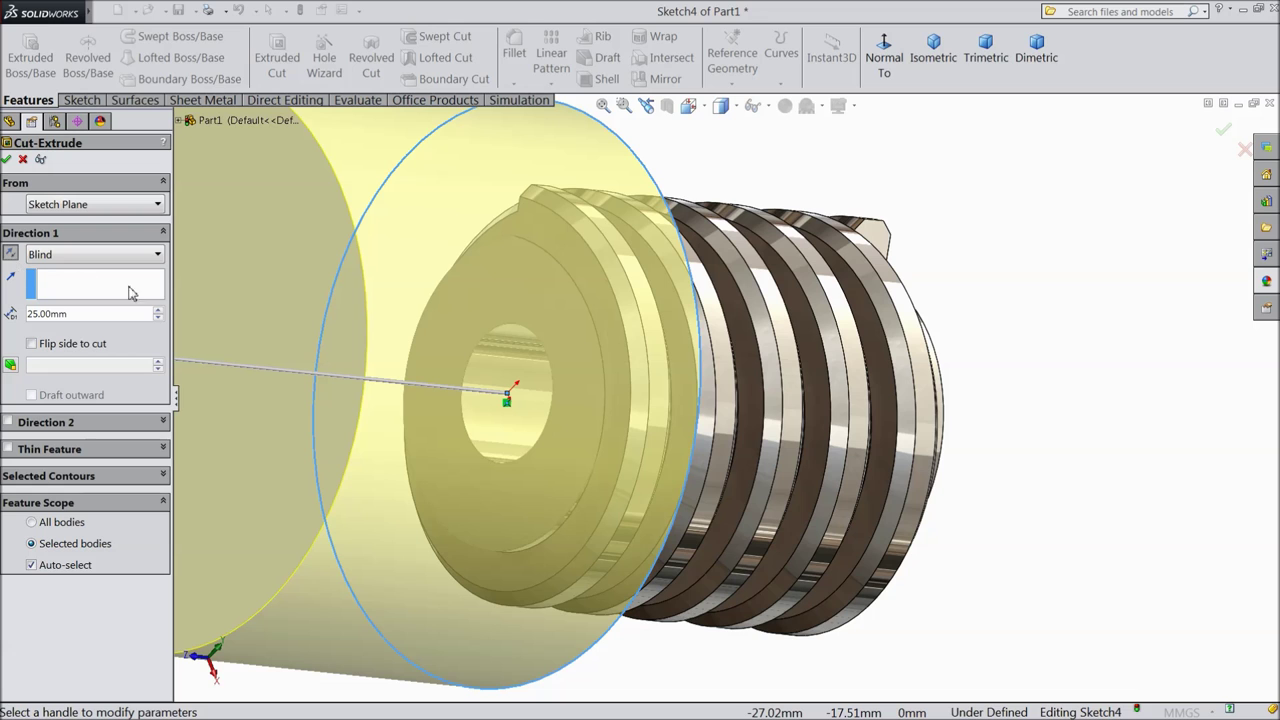
{"action": "left_click", "coordinate": [8, 160]}
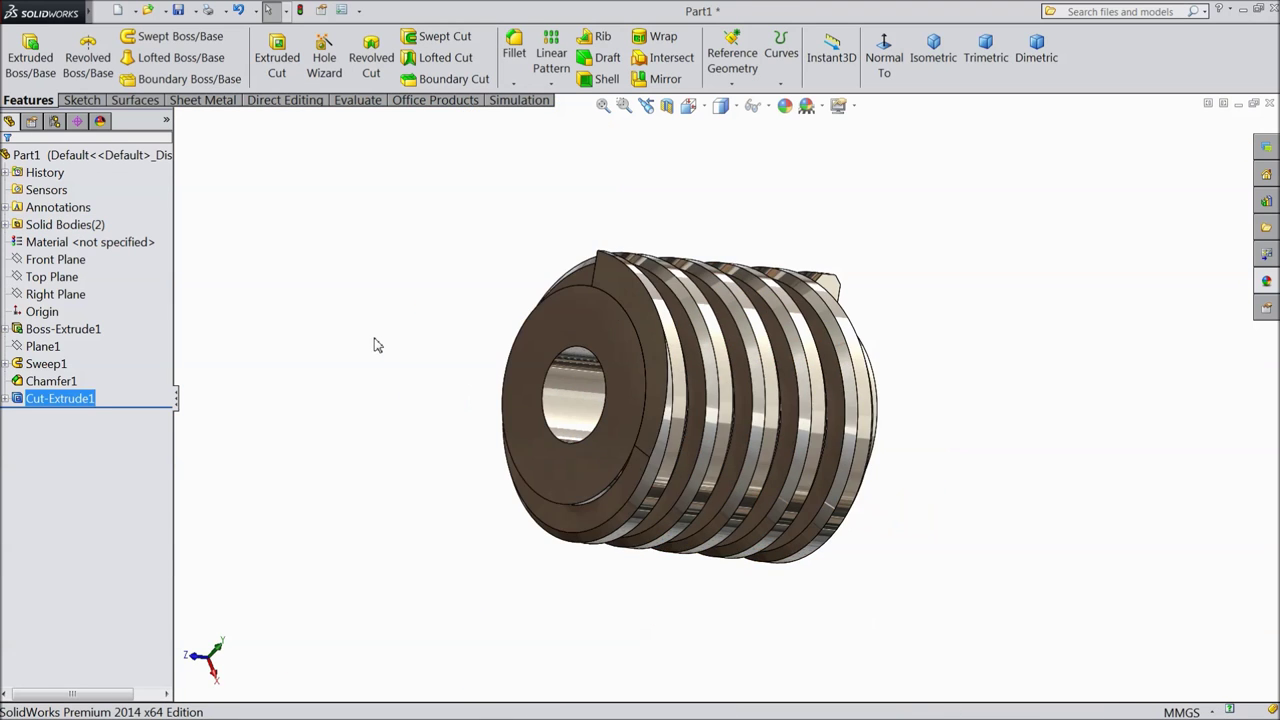
Mirror the thread-trimming cut about the Front Plane to trim the thread's opposite end
{"action": "middle_click_drag", "start_coordinate": [377, 345], "coordinate": [211, 311]}
{"action": "left_click", "coordinate": [67, 280]}
{"action": "left_click", "coordinate": [64, 295]}
{"action": "left_click", "coordinate": [60, 260]}
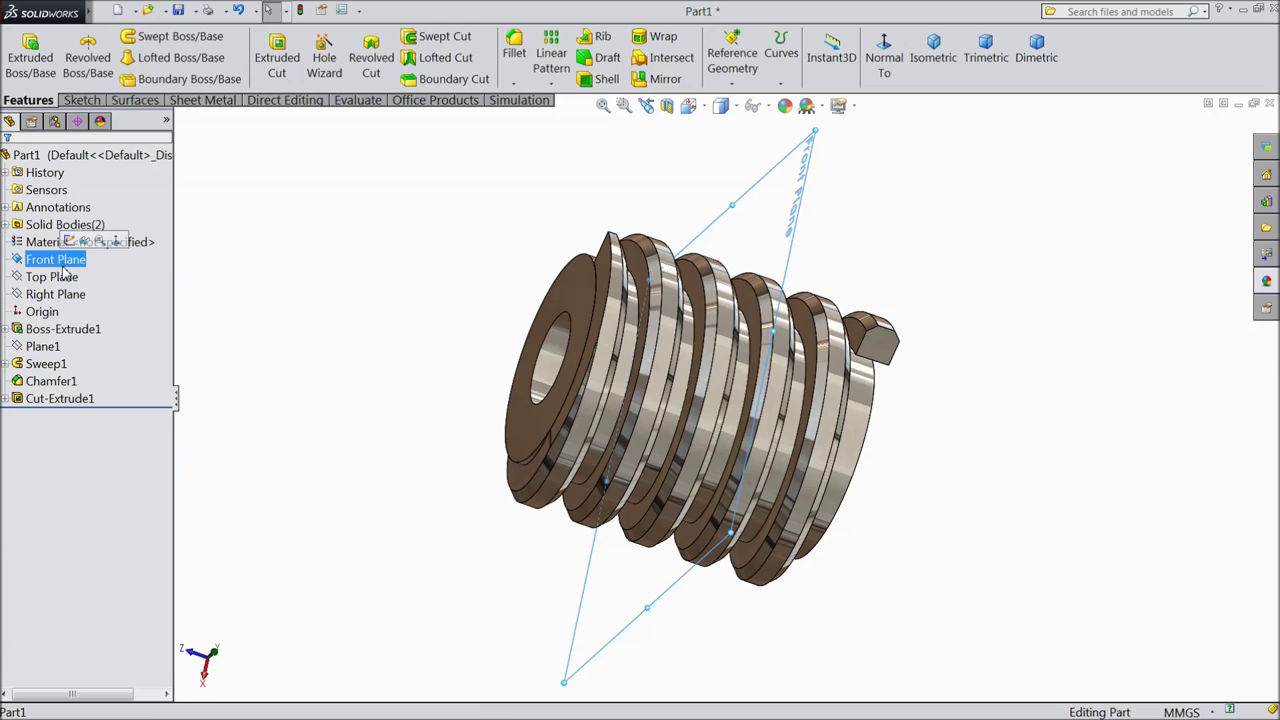
{"action": "middle_click_drag", "start_coordinate": [254, 286], "coordinate": [284, 300]}
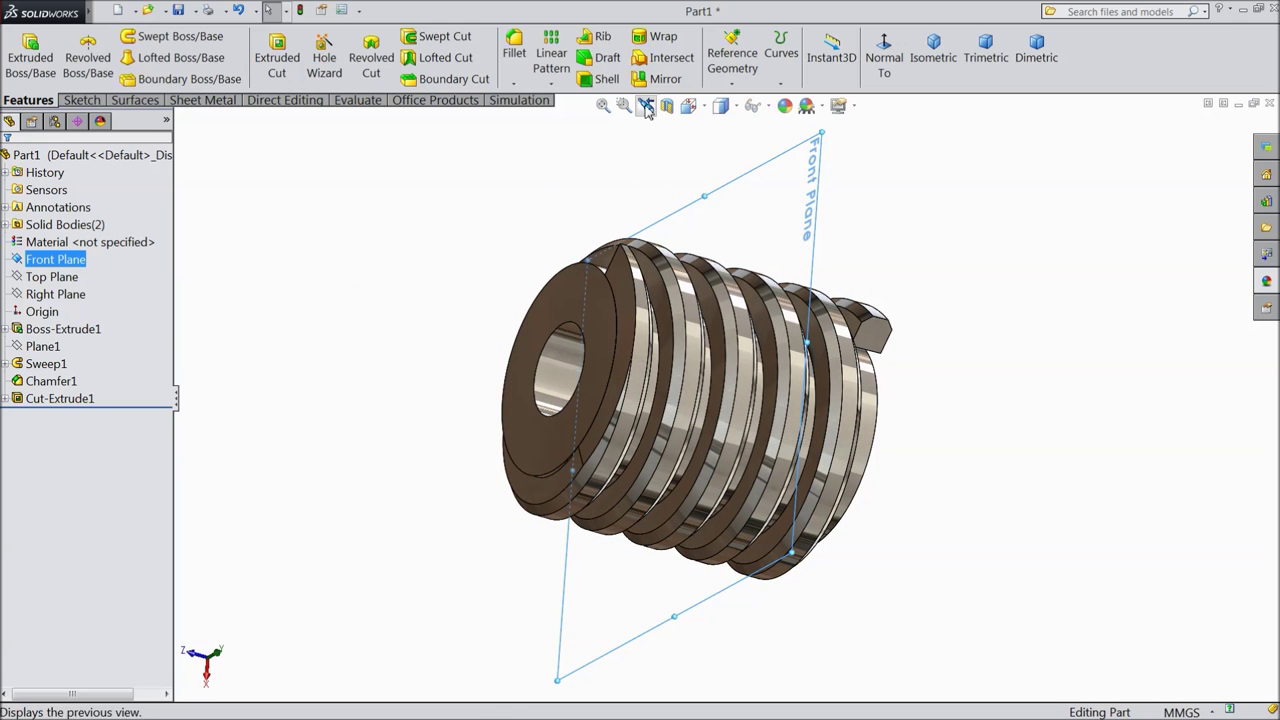
{"action": "left_click", "coordinate": [662, 78]}
{"action": "left_click", "coordinate": [622, 297]}
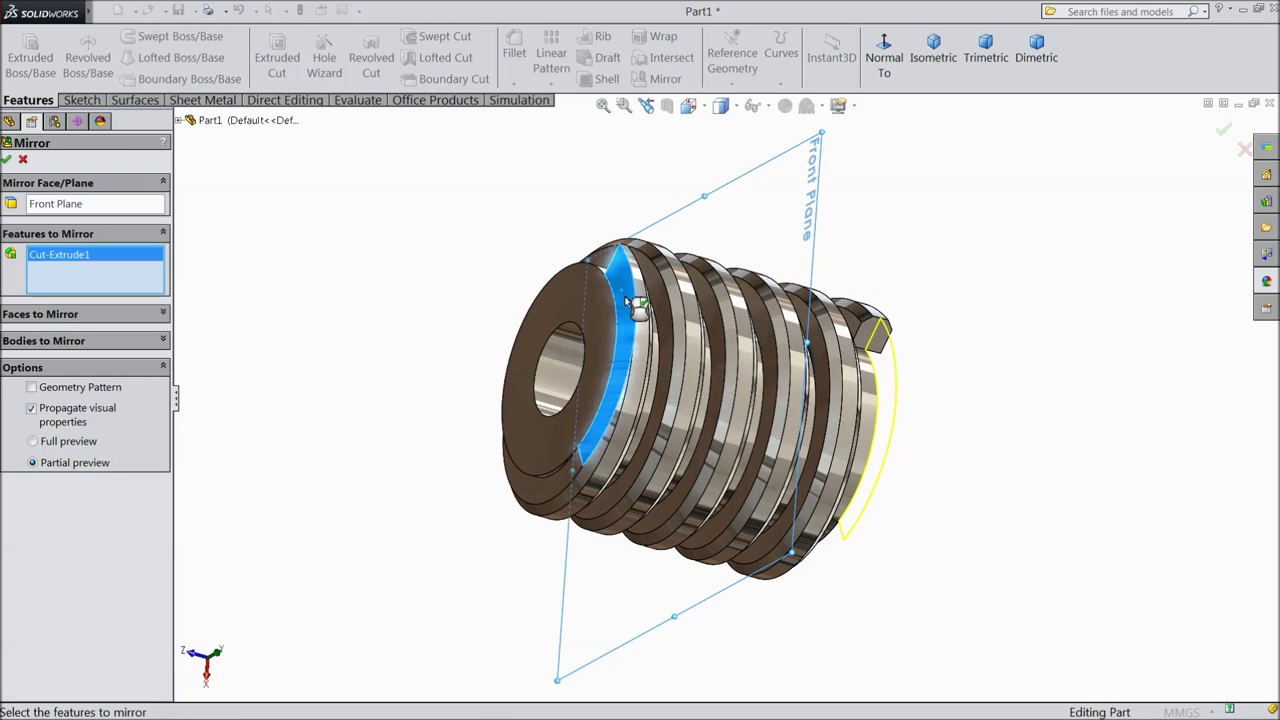
{"action": "middle_click_drag", "start_coordinate": [994, 449], "coordinate": [903, 358]}
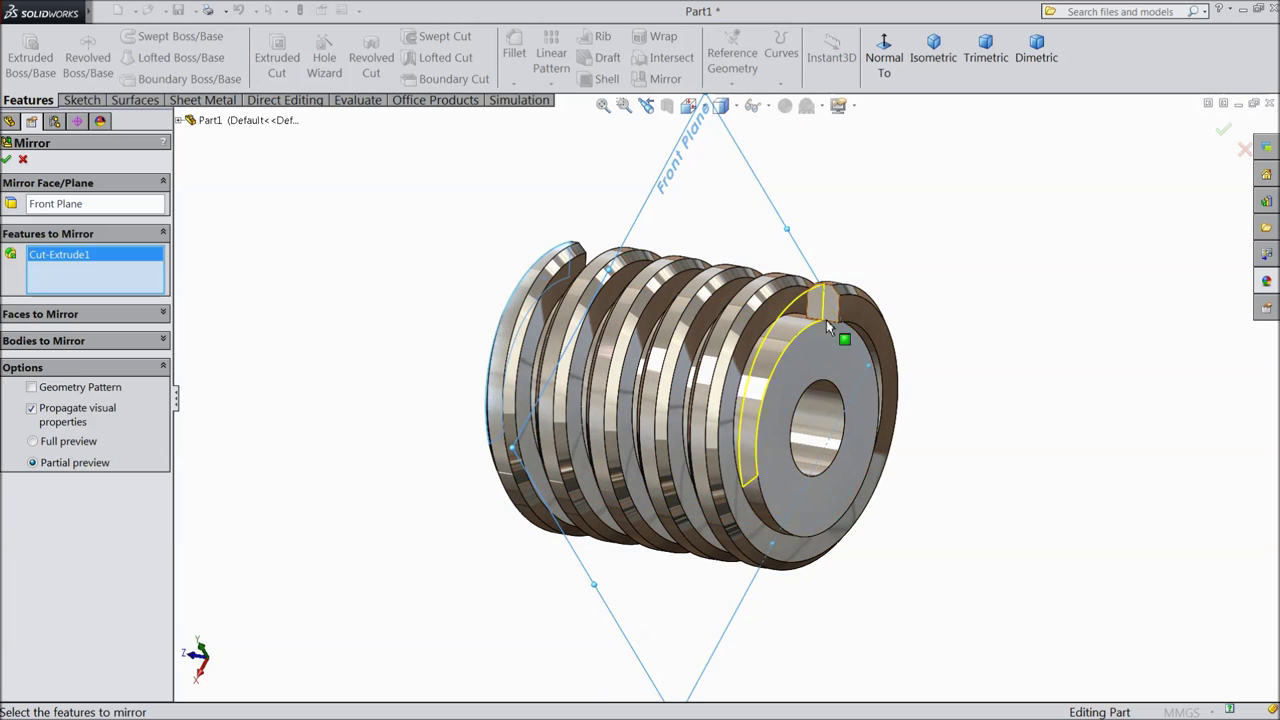
{"action": "left_click", "coordinate": [1223, 133]}
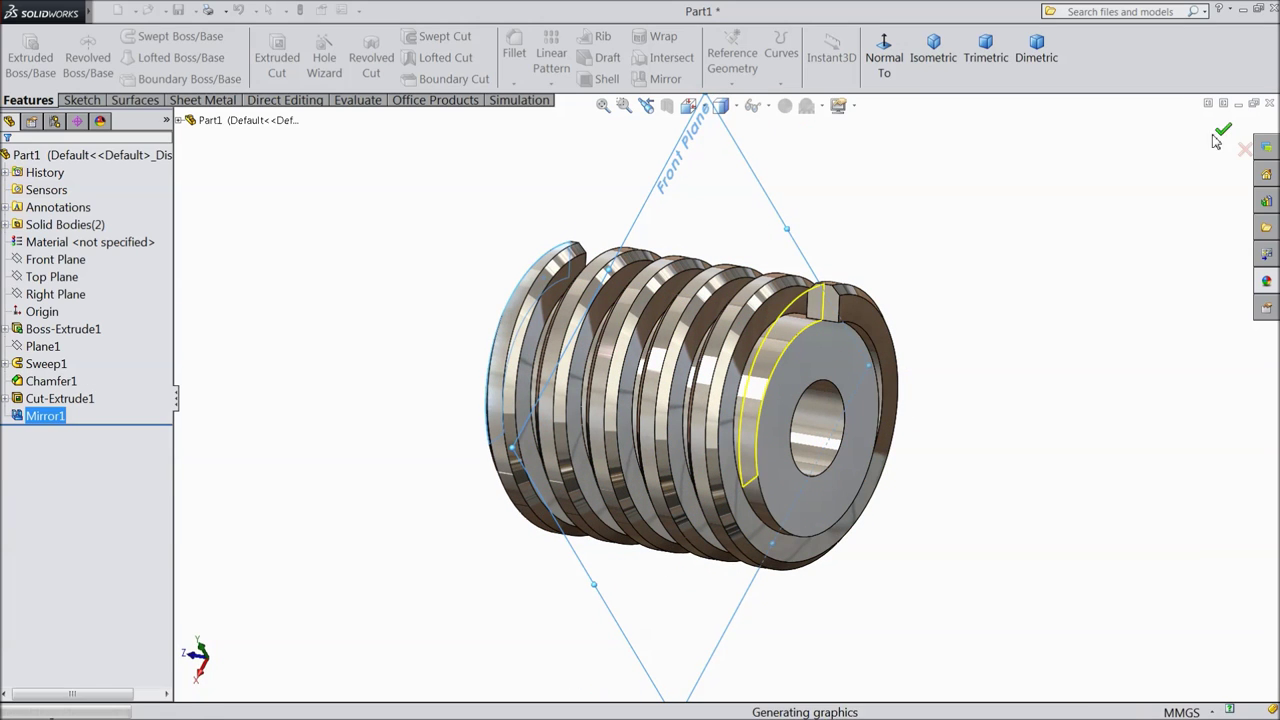
{"action": "middle_click_drag", "start_coordinate": [998, 475], "coordinate": [687, 578]}
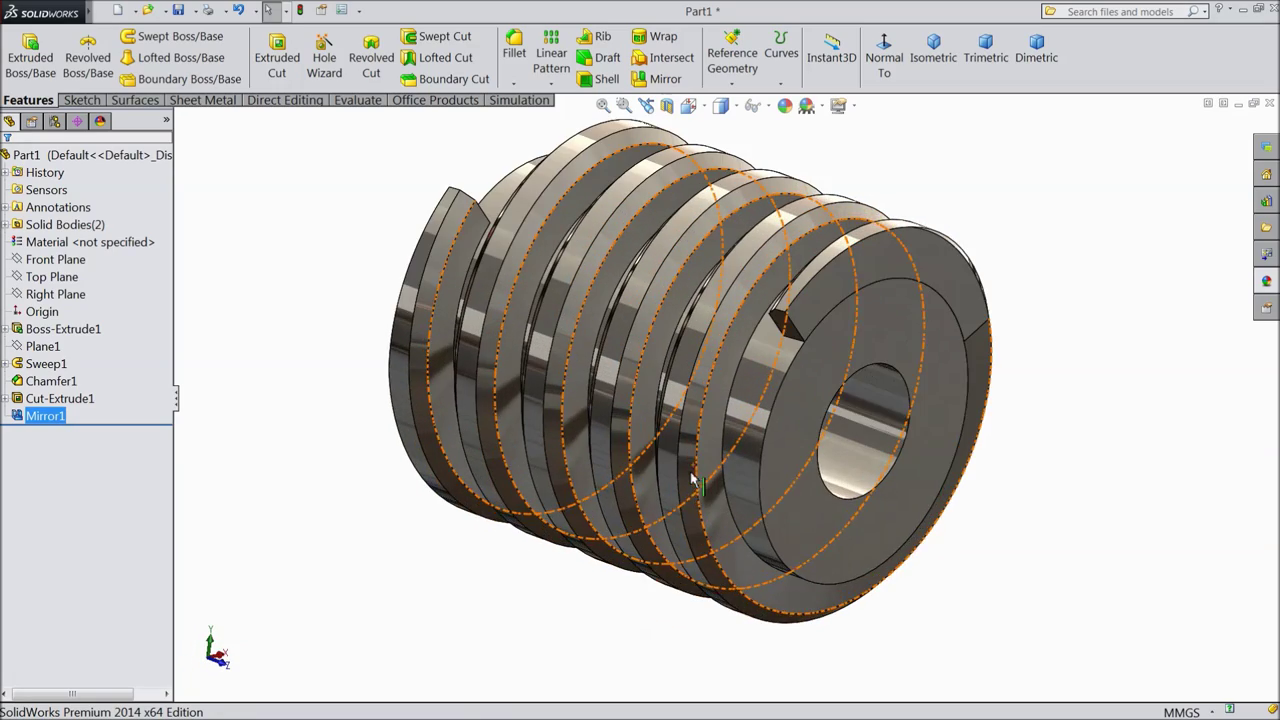
Save the worm part as Part3 in the Wrench folder
{"action": "mouse_move", "coordinate": [1000, 549]}
{"action": "middle_mouse_down"}
{"action": "mouse_move", "coordinate": [946, 486]}
{"action": "mouse_move", "coordinate": [944, 442]}
{"action": "mouse_move", "coordinate": [929, 509]}
{"action": "mouse_move", "coordinate": [940, 491]}
{"action": "mouse_move", "coordinate": [997, 523]}
{"action": "mouse_move", "coordinate": [1040, 523]}
{"action": "mouse_move", "coordinate": [1020, 537]}
{"action": "middle_mouse_up"}
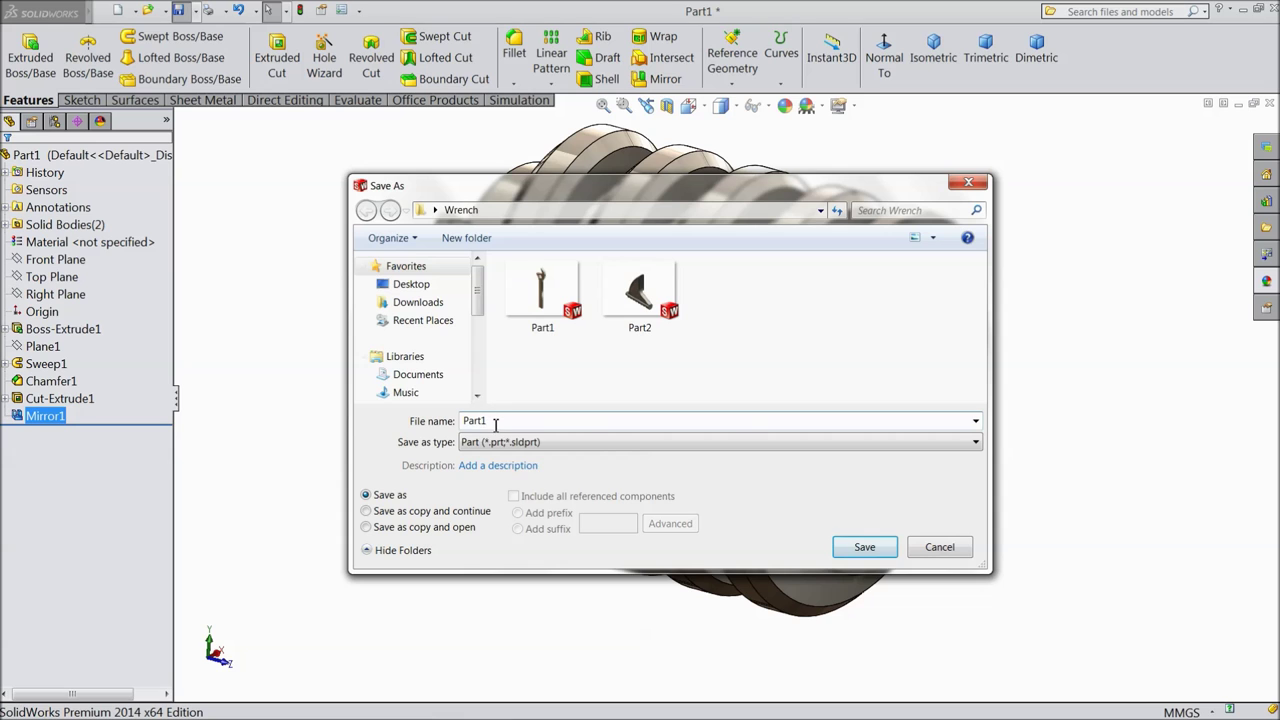
{"action": "key", "text": "BackSpace"}
{"action": "type", "text": "3"}
{"action": "left_click", "coordinate": [880, 556]}
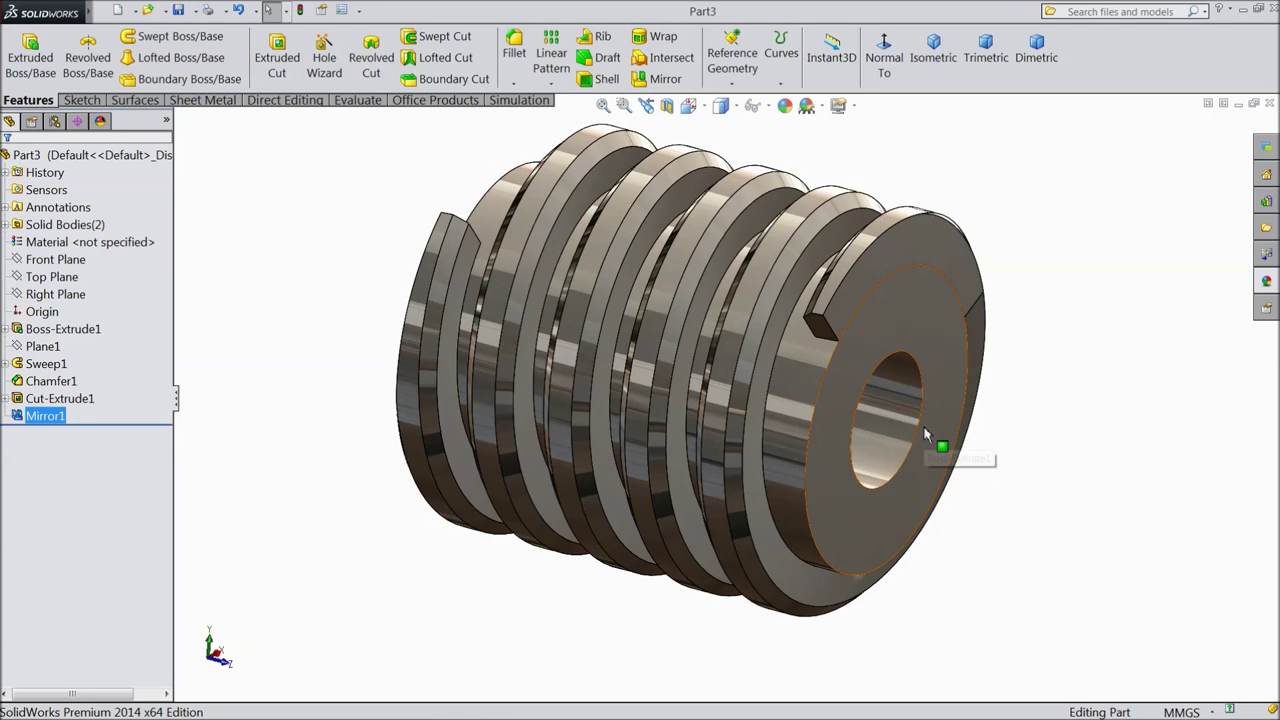
{"action": "scroll", "coordinate": [641, 362], "scroll_direction": "down", "scroll_amount": 2}
{"action": "scroll", "coordinate": [645, 365], "scroll_direction": "up", "scroll_amount": 2}
{"action": "middle_click_drag", "start_coordinate": [651, 371], "coordinate": [803, 392]}
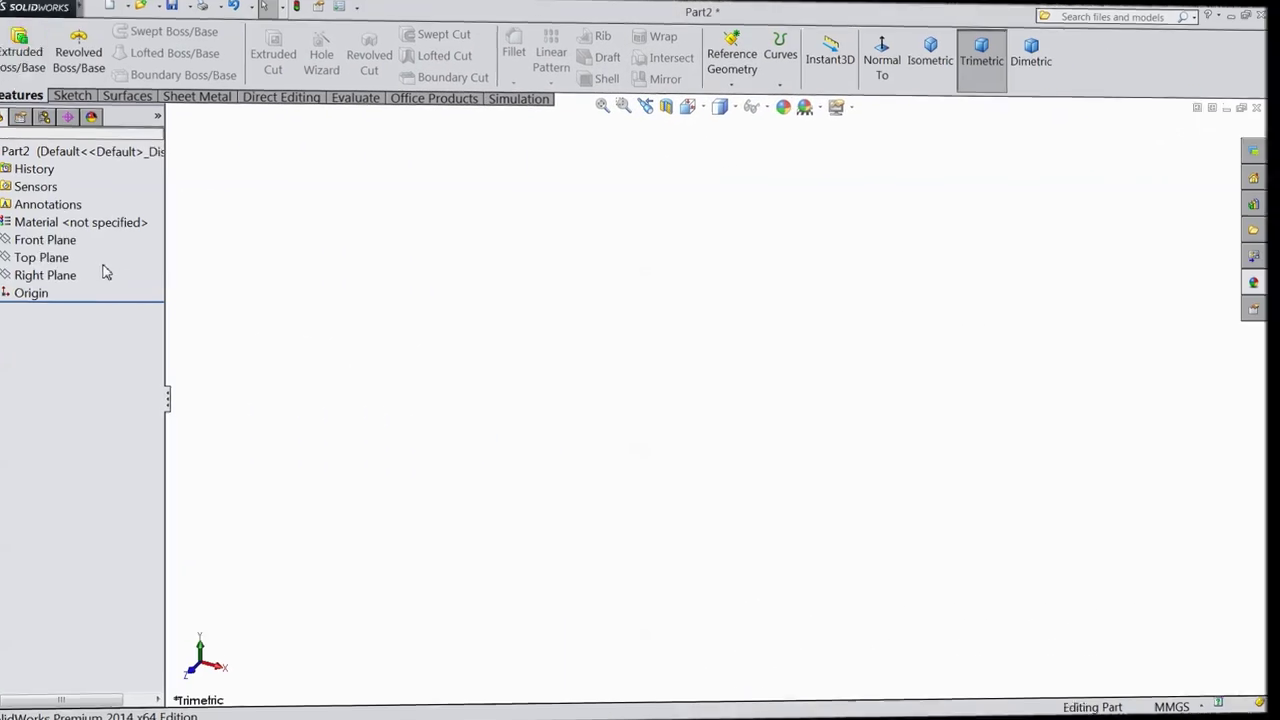
Start a sketch on the new part's Front Plane and draw a circle about 87 mm in diameter centred on the origin
{"action": "left_click", "coordinate": [52, 260]}
{"action": "left_click", "coordinate": [55, 242]}
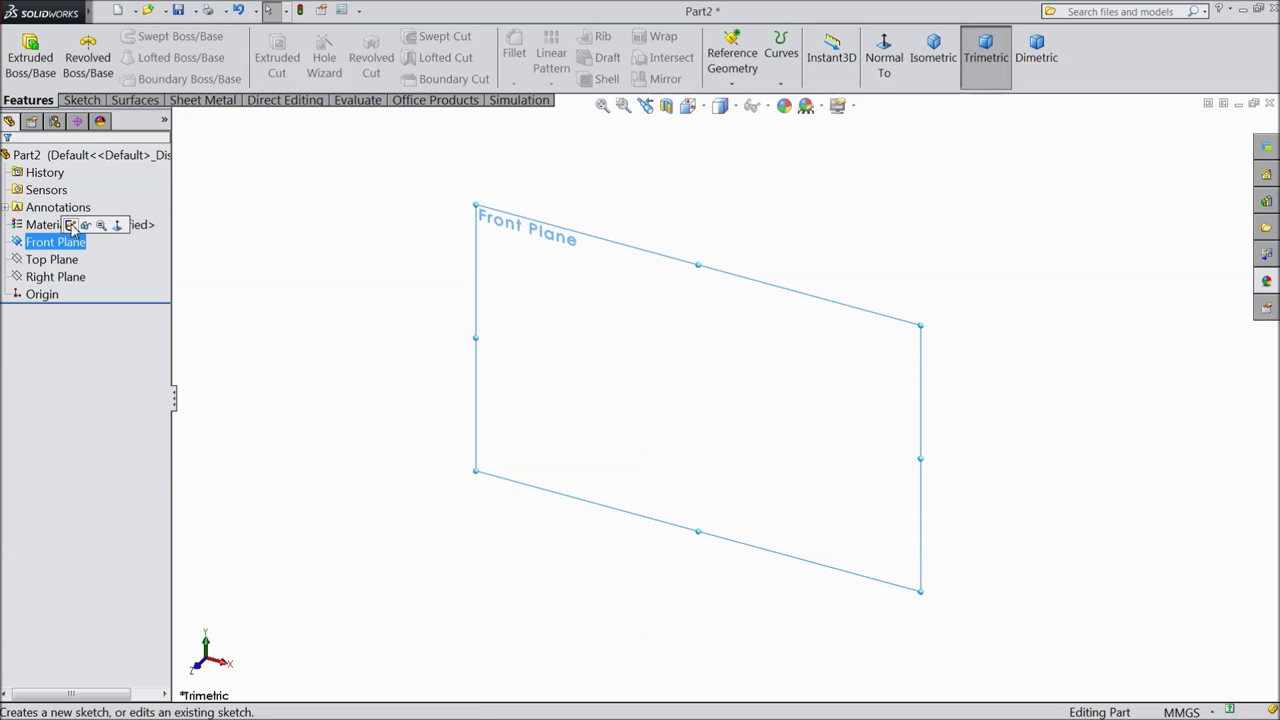
{"action": "left_click", "coordinate": [72, 226]}
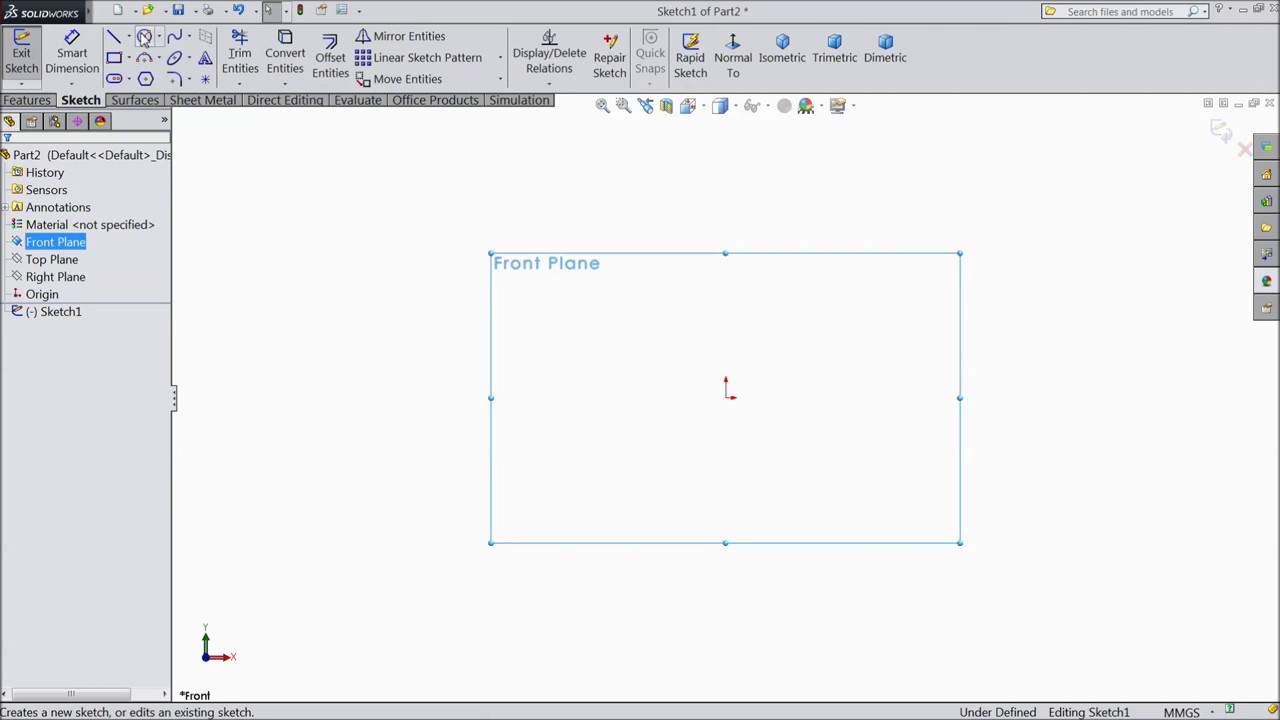
{"action": "left_click", "coordinate": [144, 37]}
{"action": "left_click", "coordinate": [727, 399]}
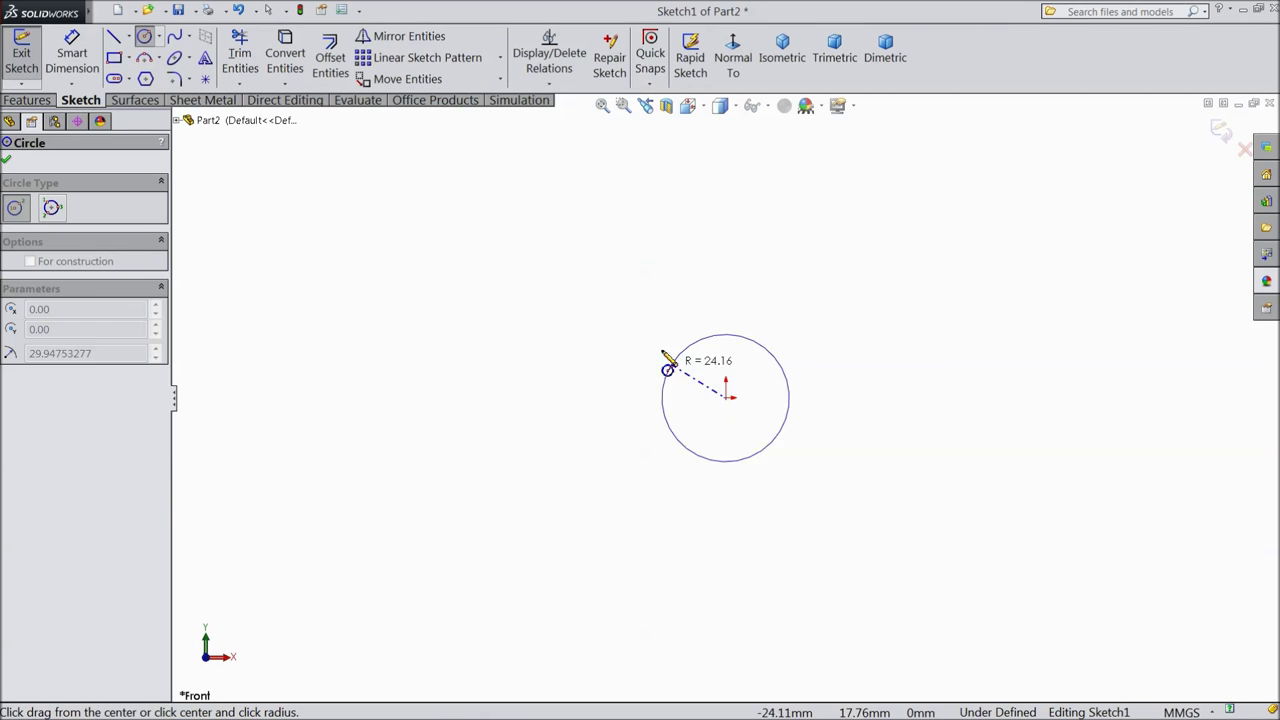
{"action": "left_click", "coordinate": [640, 341]}
Dimension the circle's diameter as 7.95 mm
{"action": "left_click", "coordinate": [66, 63]}
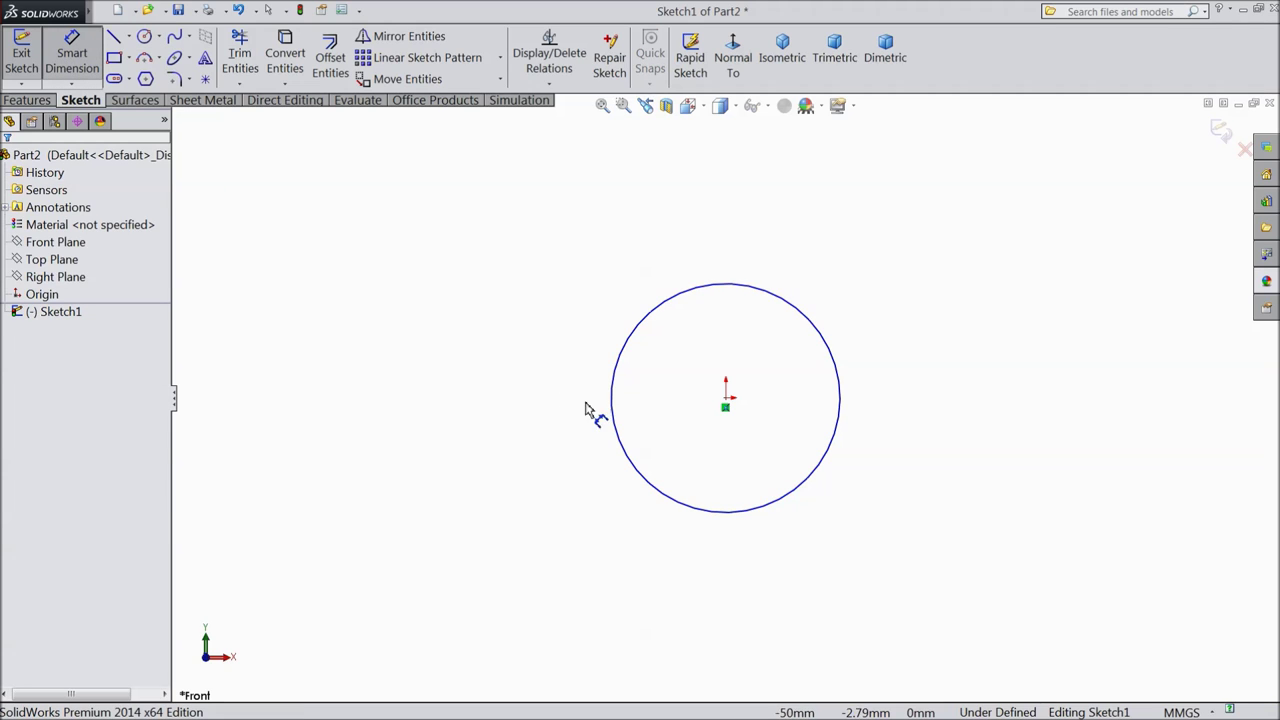
{"action": "left_click", "coordinate": [614, 420]}
{"action": "left_click", "coordinate": [505, 398]}
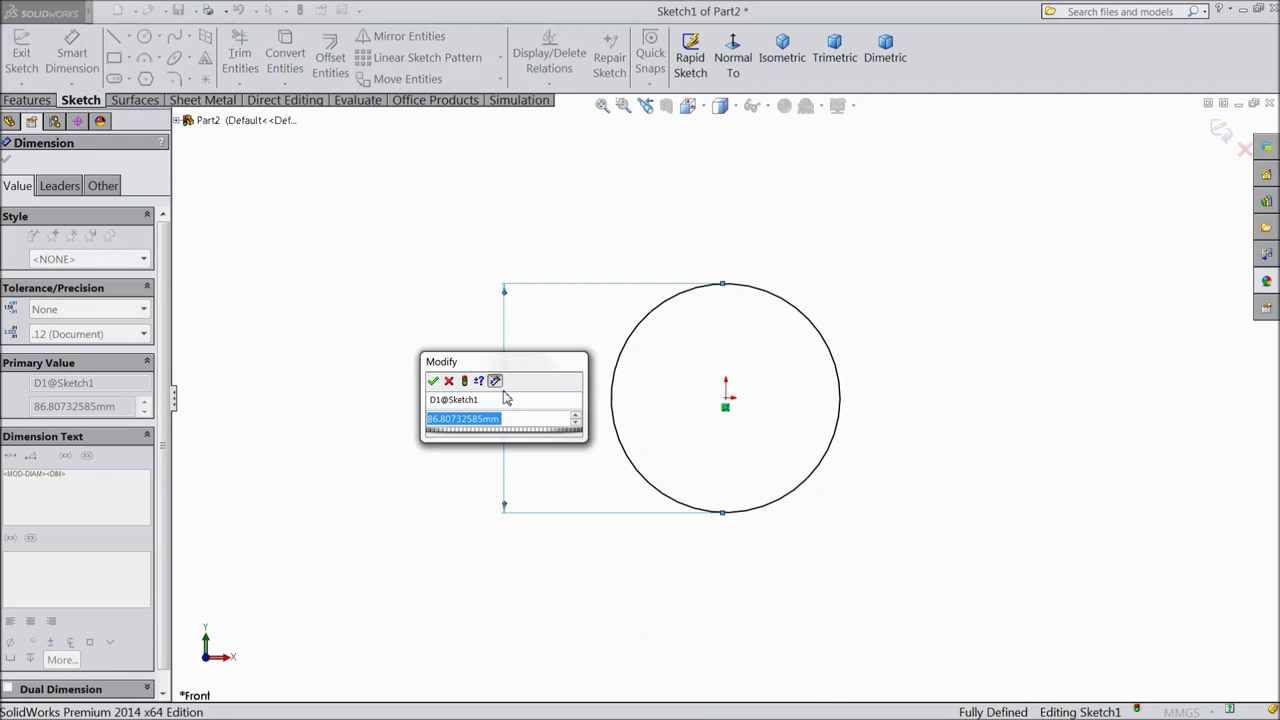
{"action": "type", "text": "7.95"}
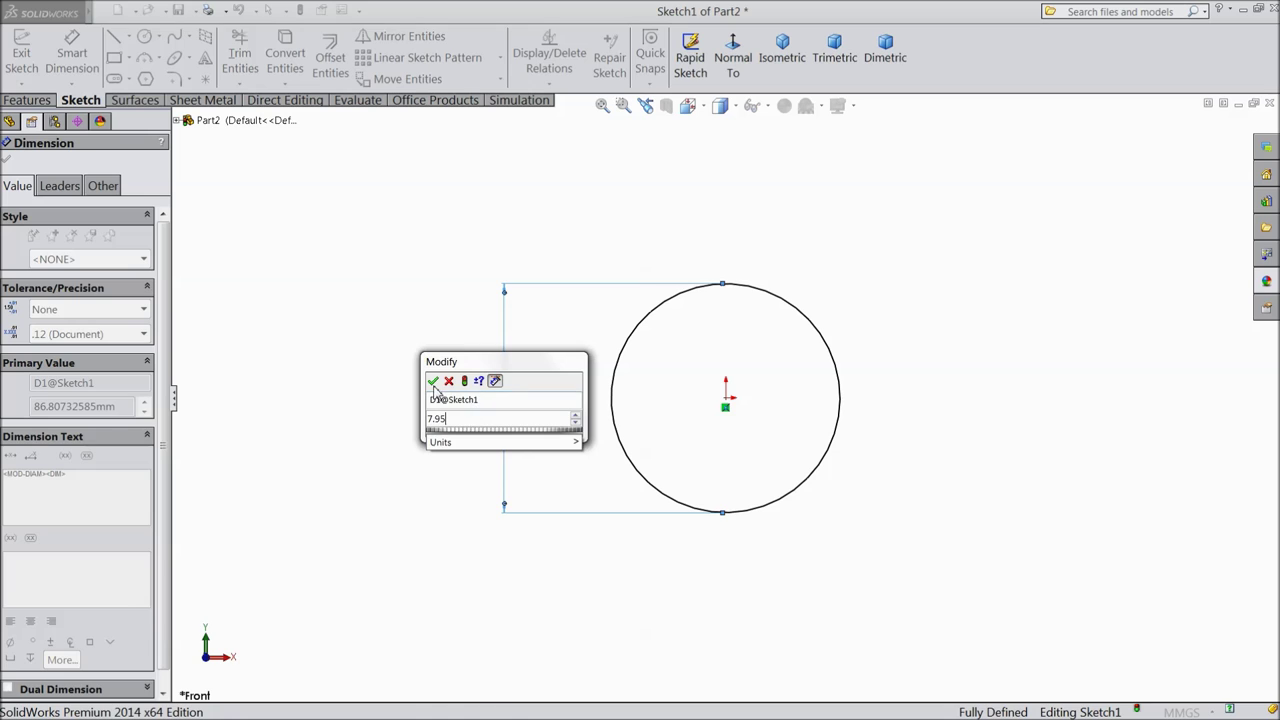
{"action": "left_click", "coordinate": [433, 382]}
Extrude the circle blind 35 mm into a solid pin
{"action": "left_click", "coordinate": [27, 100]}
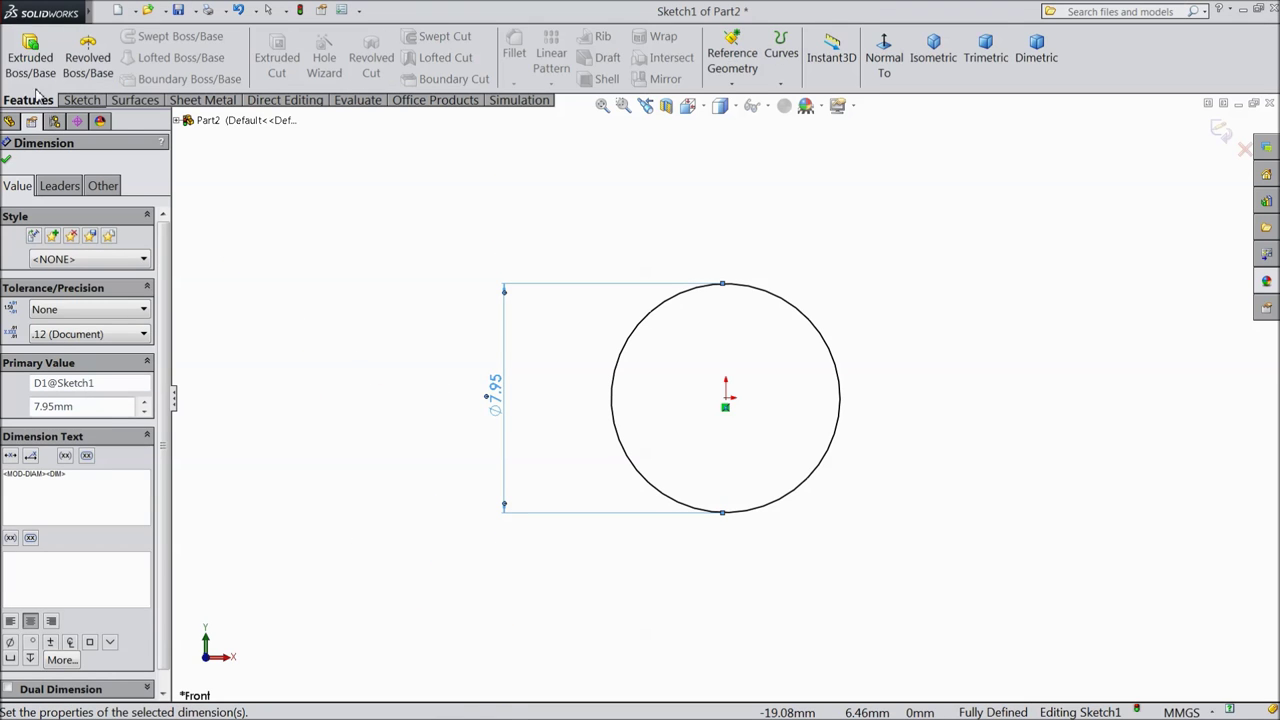
{"action": "left_click", "coordinate": [30, 57]}
{"action": "type", "text": "35"}
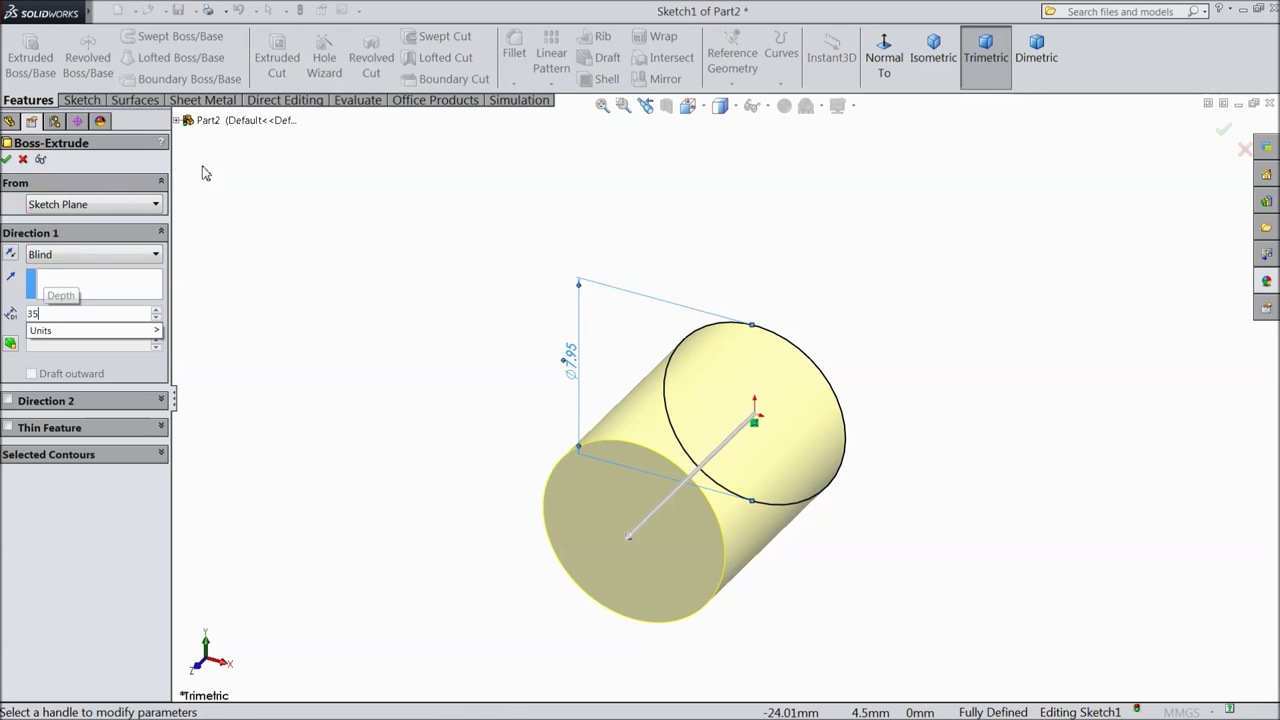
{"action": "key", "text": "Return"}
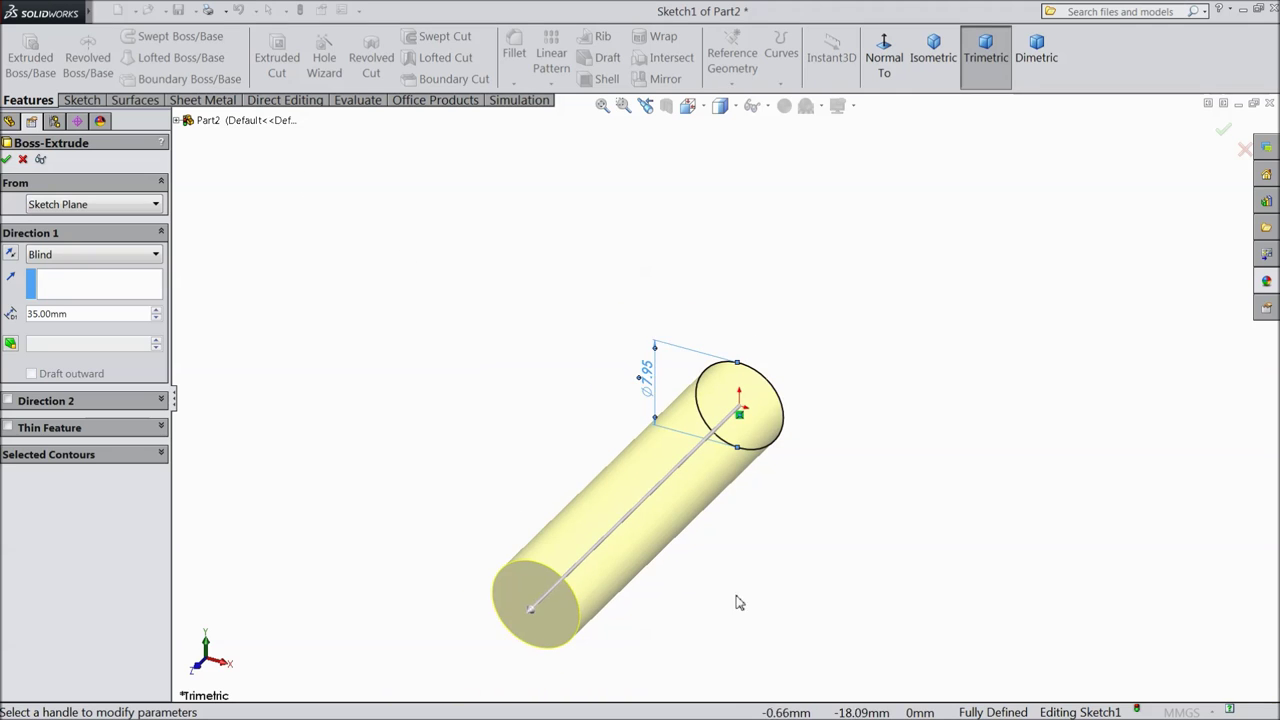
{"action": "left_click", "coordinate": [7, 161]}
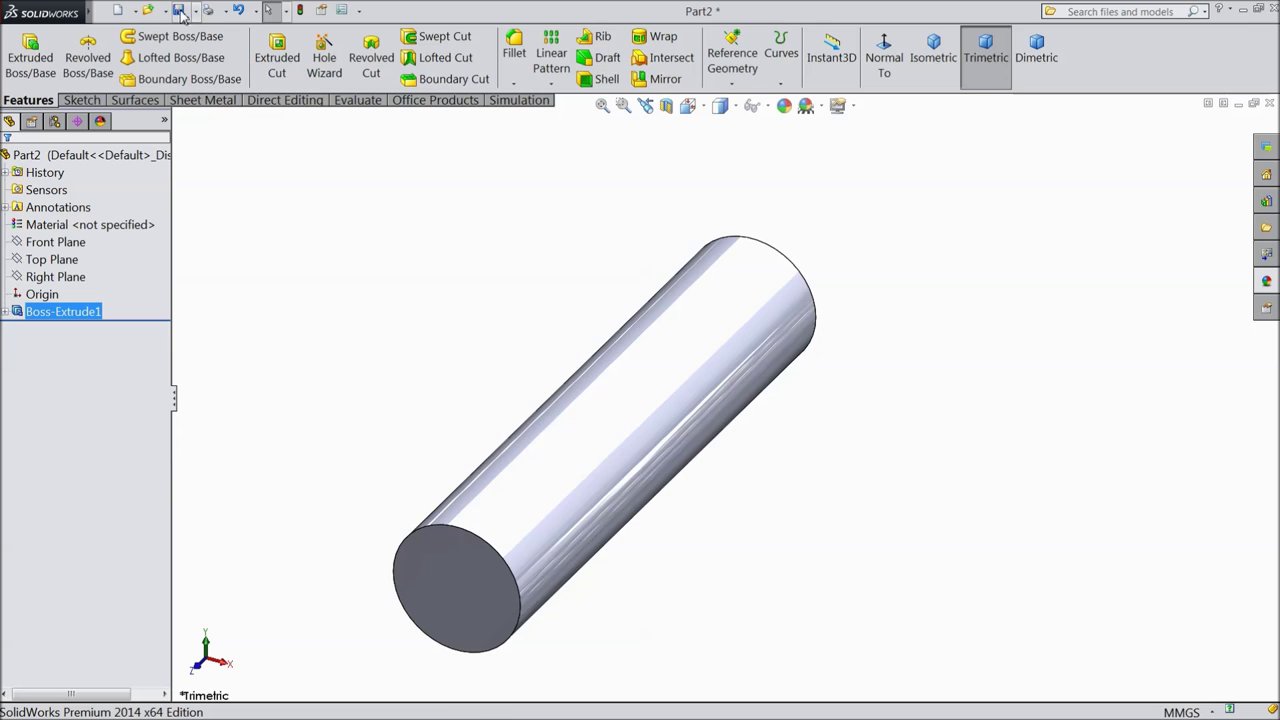
Save the pin as Part4 in the Wrench folder
{"action": "left_click", "coordinate": [179, 12]}
{"action": "key", "text": "BackSpace"}
{"action": "type", "text": "4"}
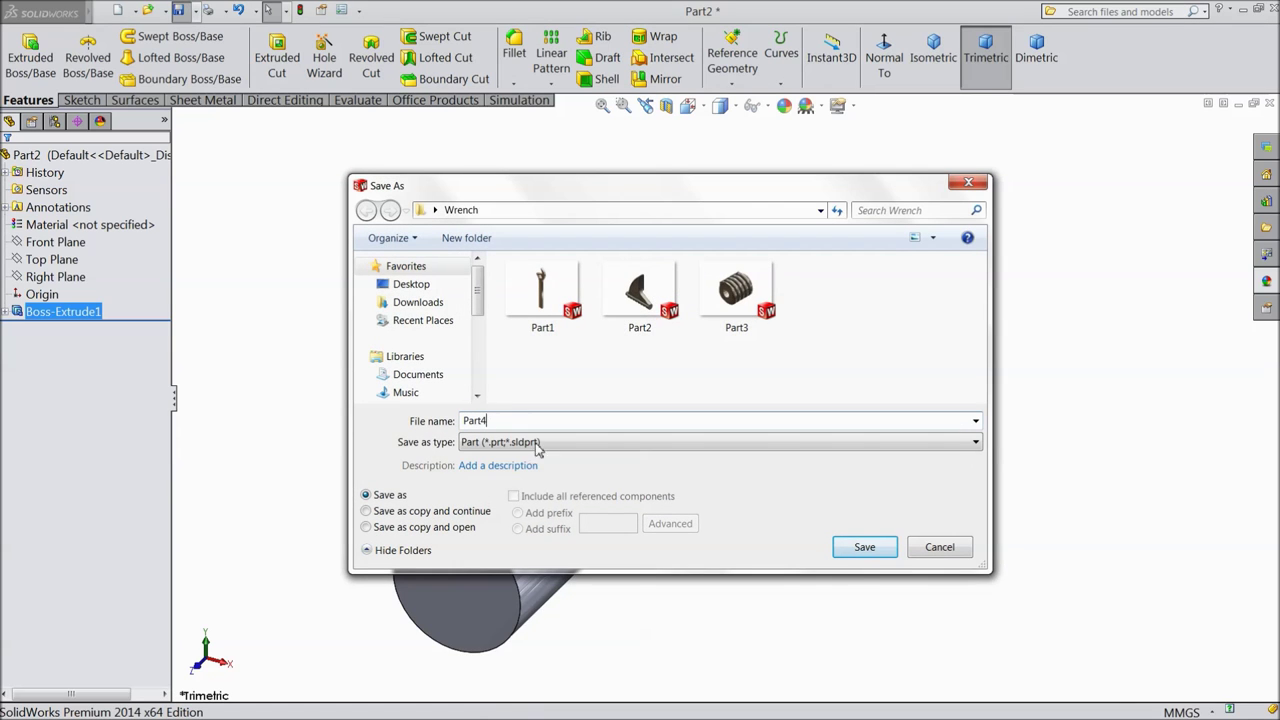
{"action": "left_click", "coordinate": [864, 548]}
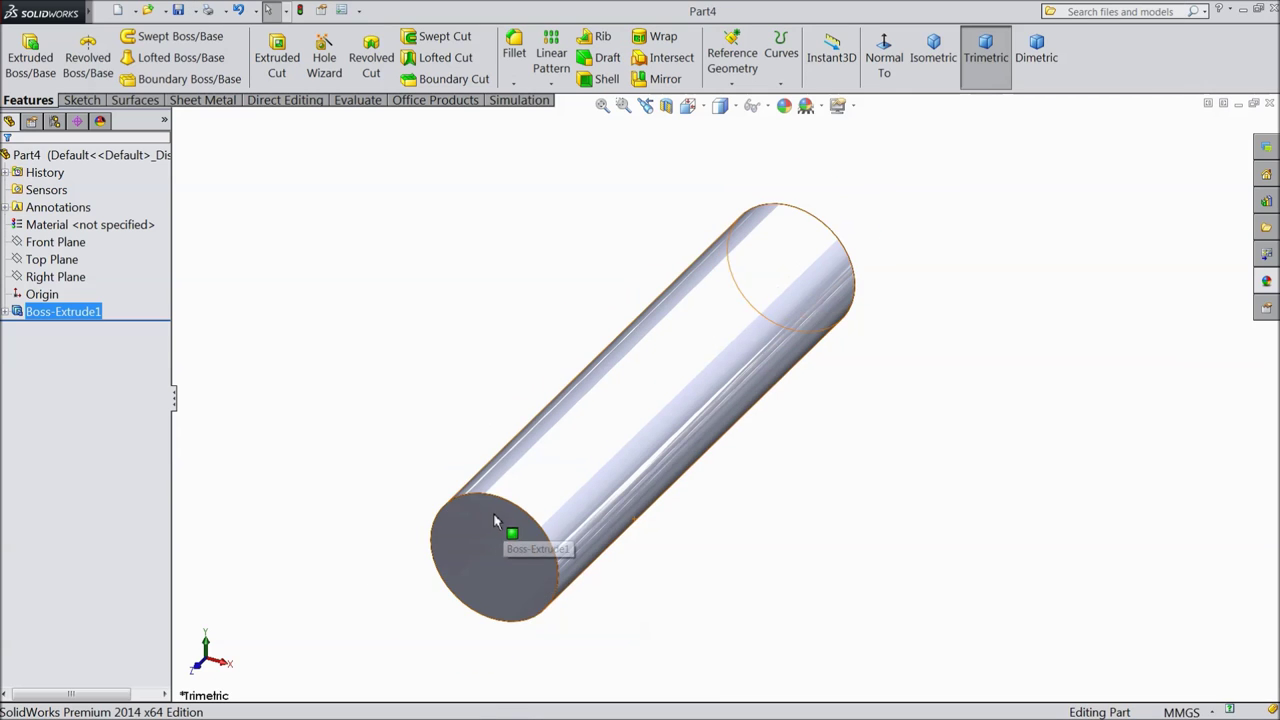
{"action": "middle_click_drag", "start_coordinate": [491, 523], "coordinate": [777, 500]}
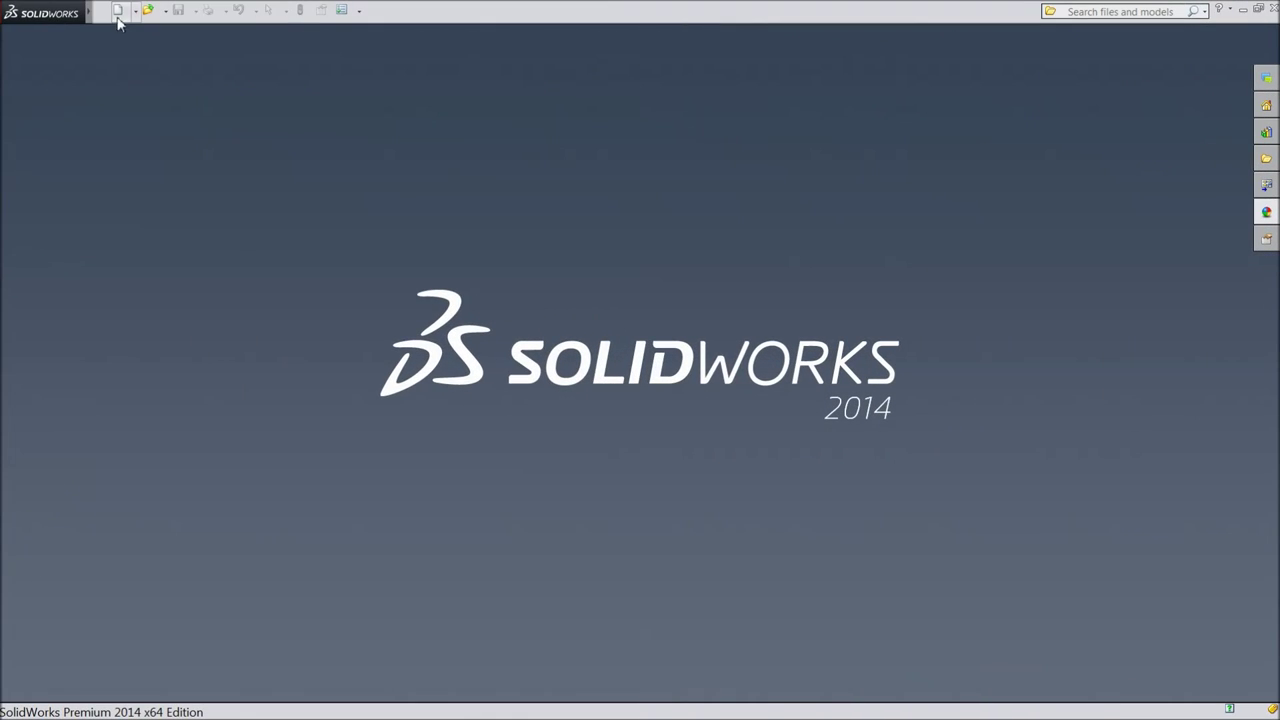
Create a new assembly and load Part1, Part2, Part3 and Part4 from the Wrench folder for insertion
{"action": "left_click", "coordinate": [118, 12]}
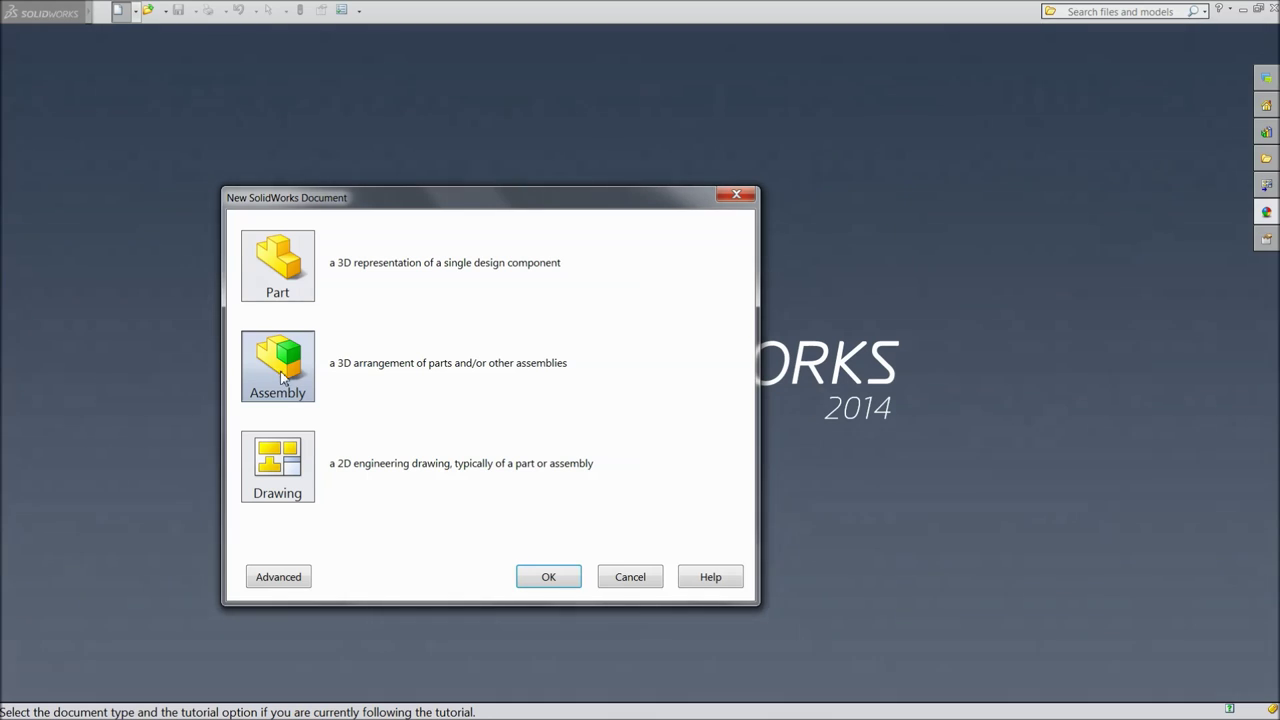
{"action": "left_click", "coordinate": [565, 586]}
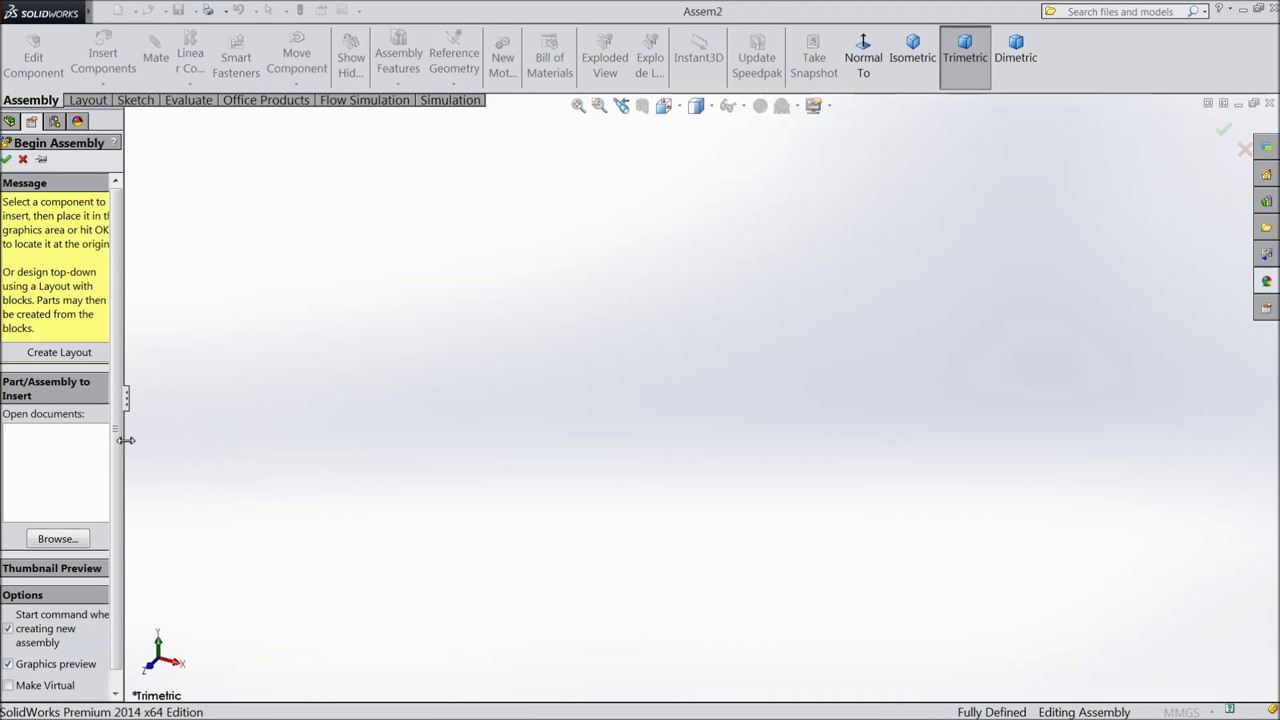
{"action": "left_click_drag", "start_coordinate": [125, 440], "coordinate": [157, 440]}
{"action": "left_click", "coordinate": [75, 497]}
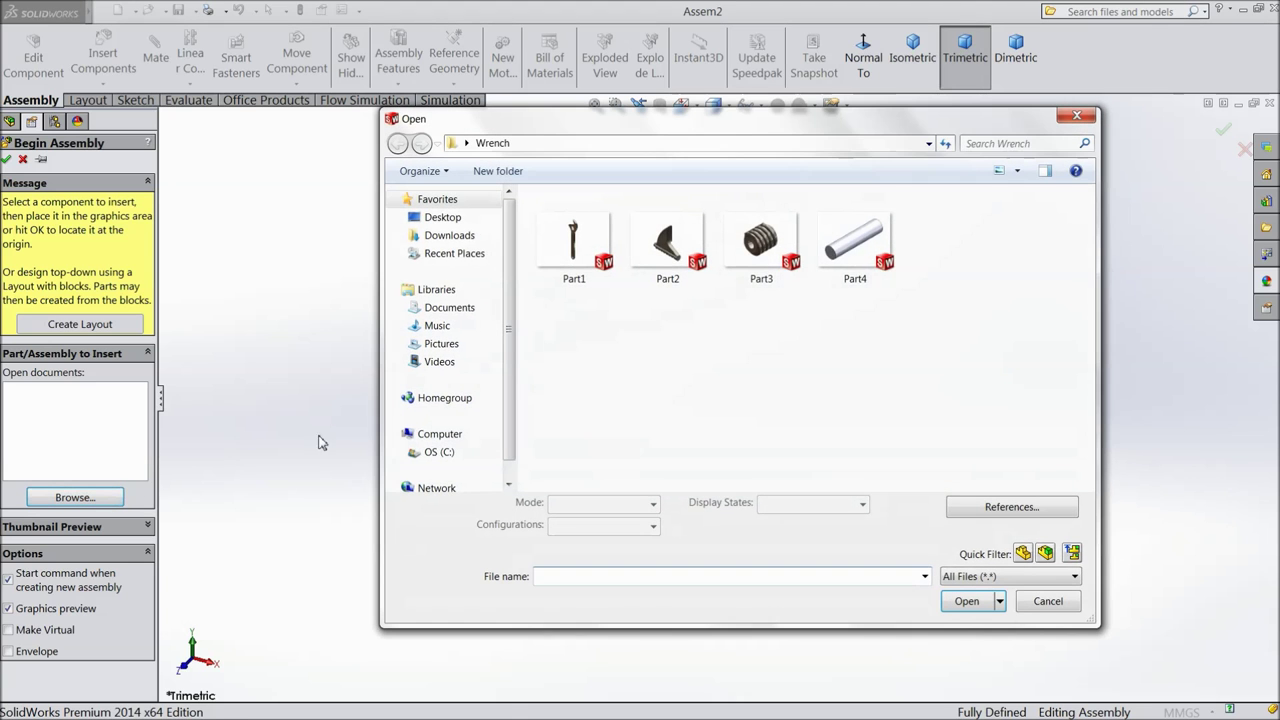
{"action": "left_click_drag", "start_coordinate": [883, 304], "coordinate": [569, 256]}
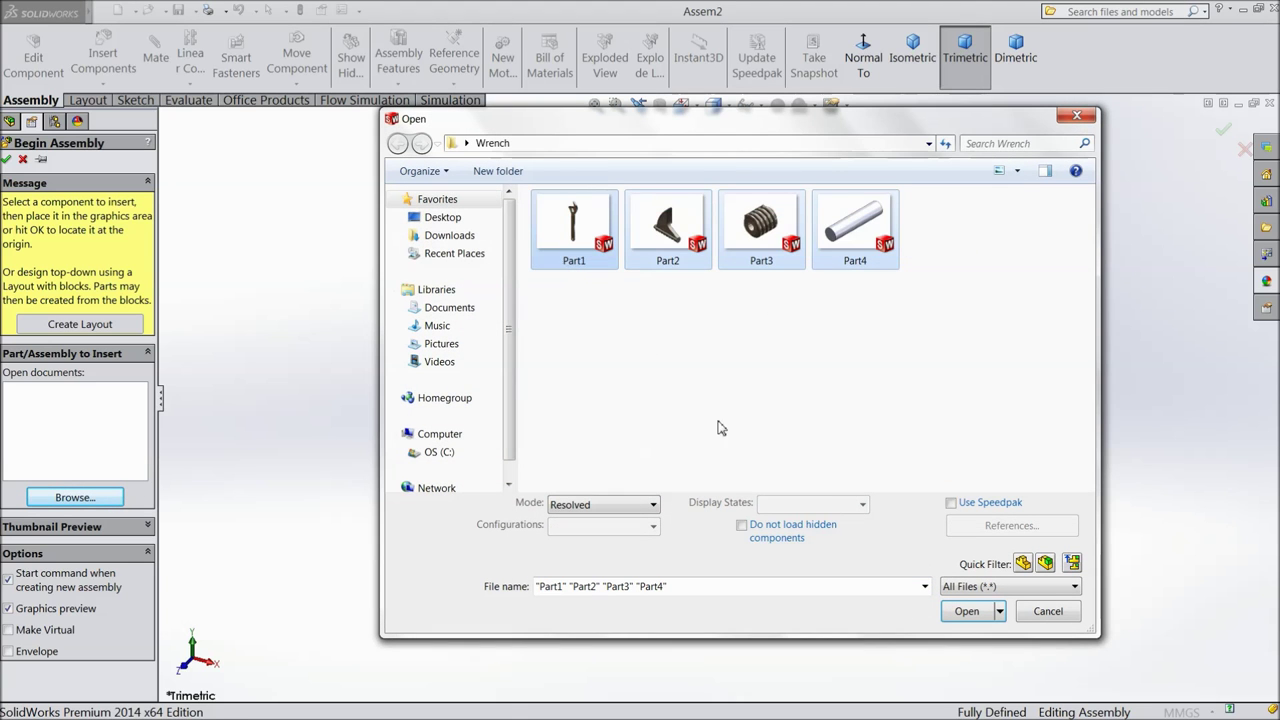
{"action": "left_click", "coordinate": [966, 611]}
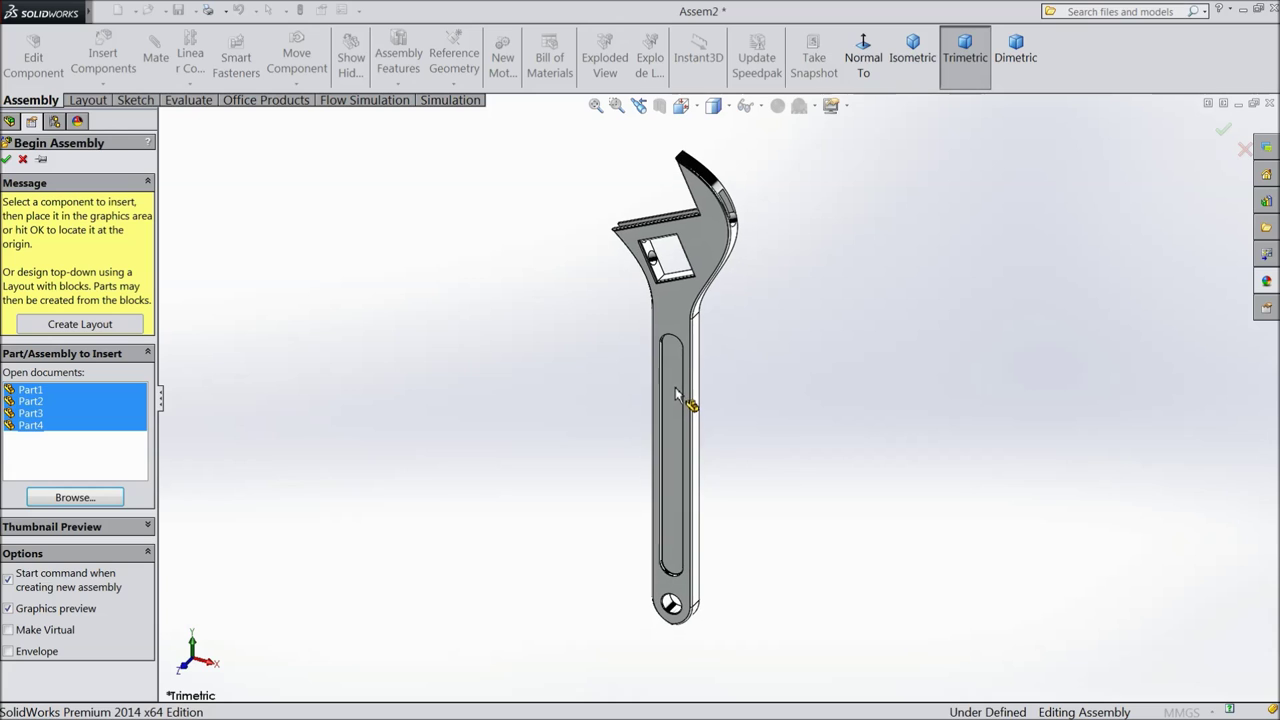
Place the wrench body first, then the jaw, worm and pin beside its head
{"action": "left_click", "coordinate": [674, 388]}
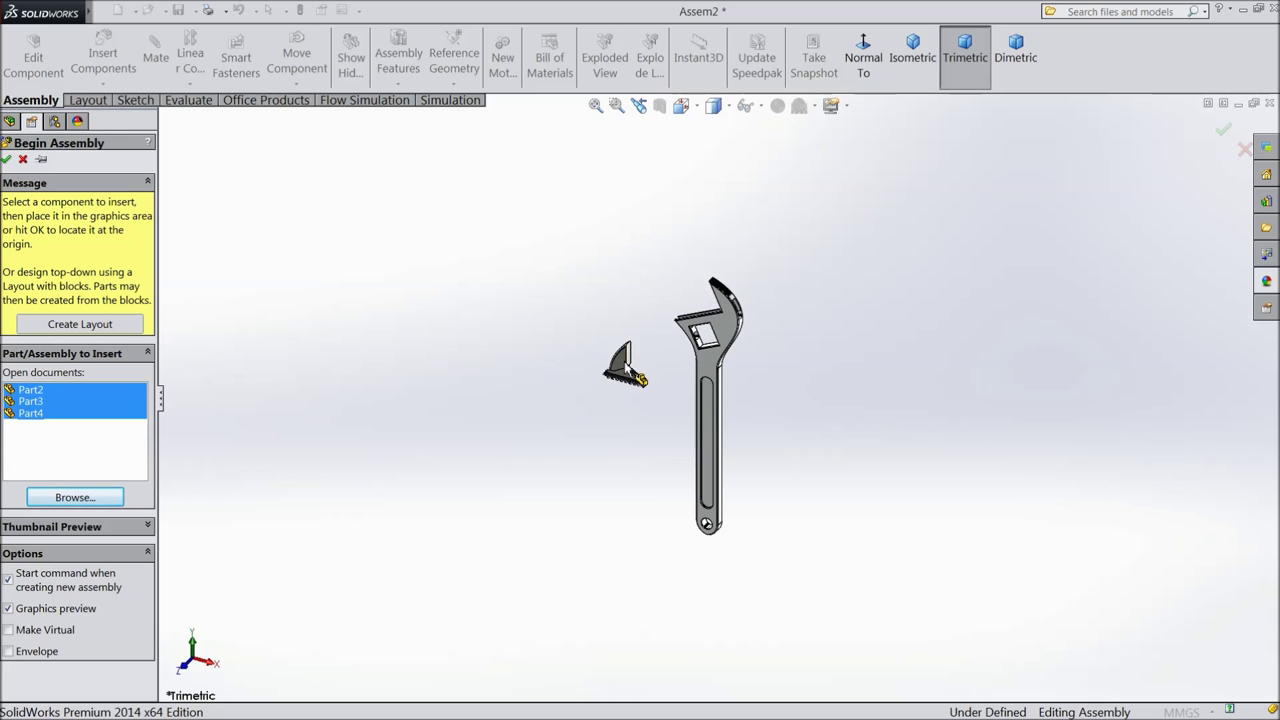
{"action": "left_click", "coordinate": [697, 336]}
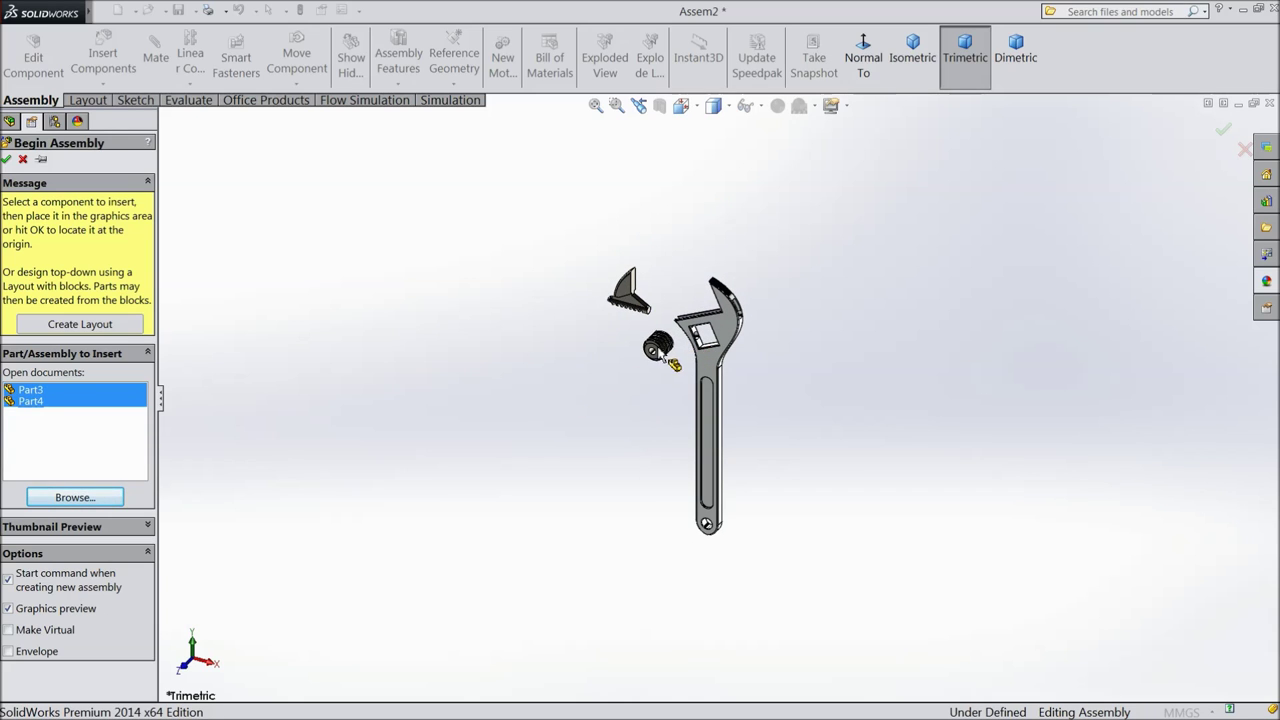
{"action": "left_click", "coordinate": [690, 320]}
{"action": "left_click", "coordinate": [676, 297]}
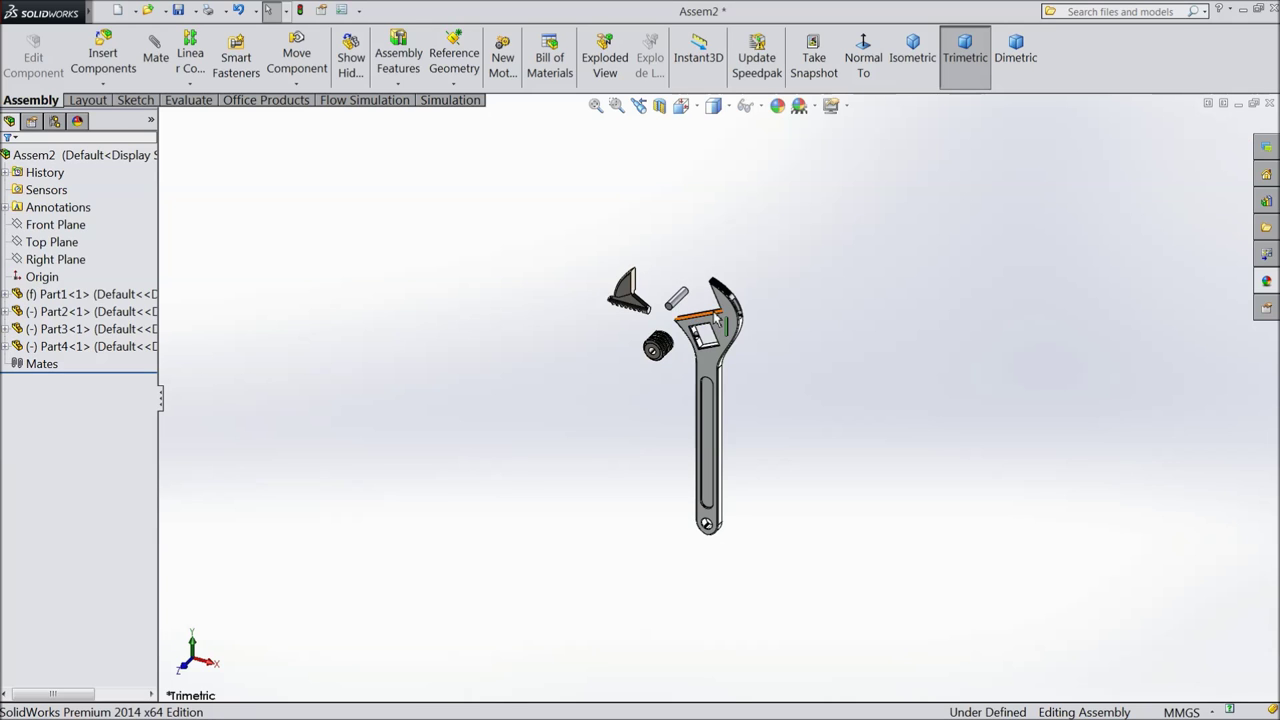
Apply the Plain White scene to the assembly view
{"action": "scroll", "coordinate": [716, 300], "scroll_direction": "down", "scroll_amount": 5}
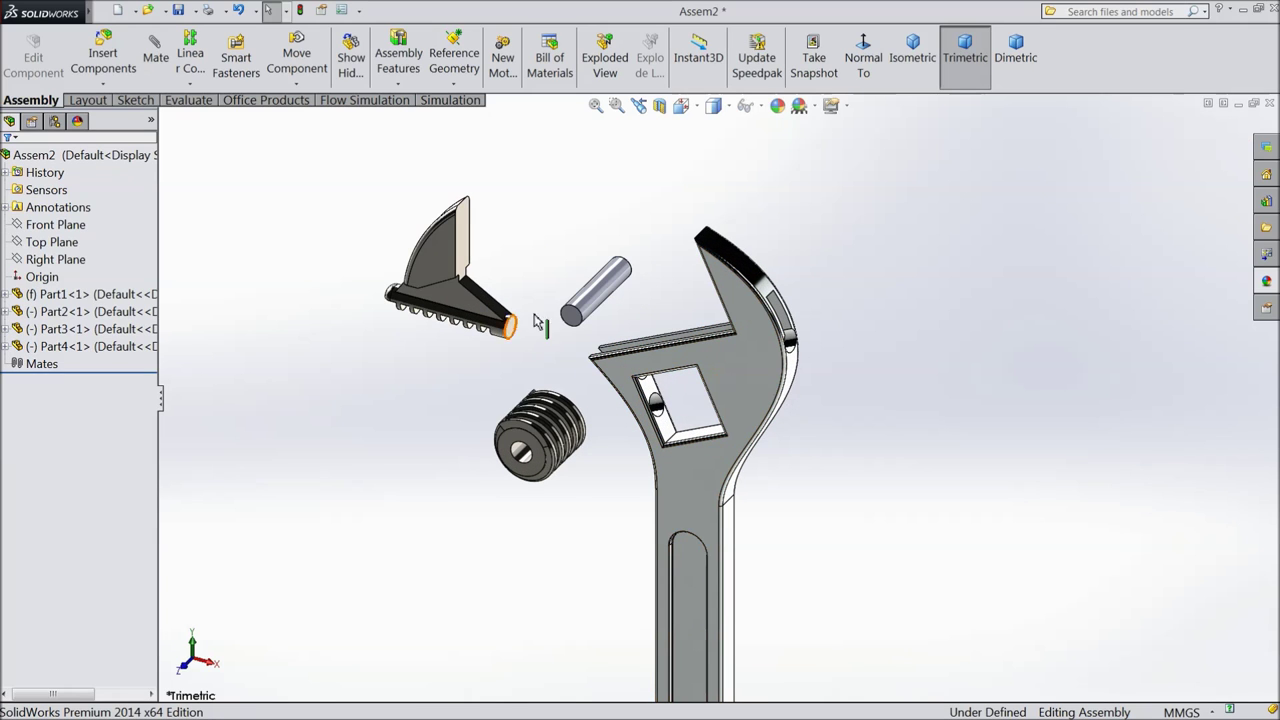
{"action": "left_click", "coordinate": [831, 105]}
{"action": "left_click", "coordinate": [850, 34]}
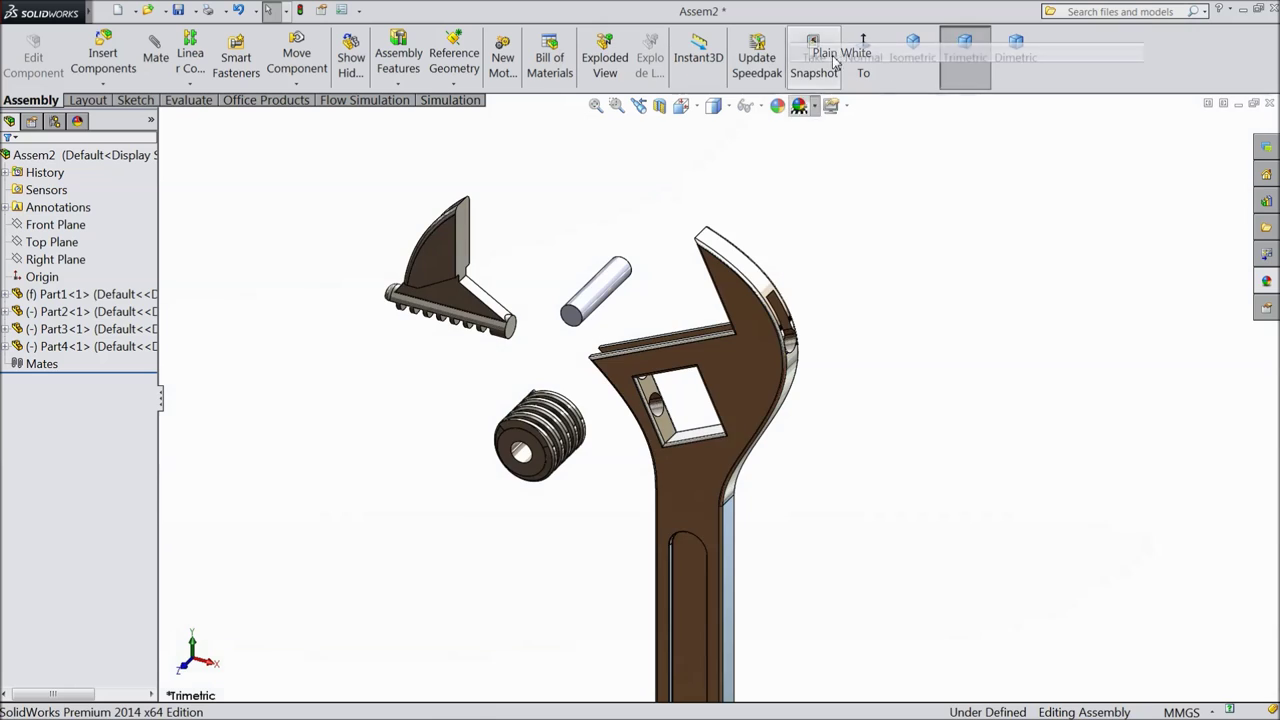
Add a concentric mate between the pin's cylindrical face and the round hole in the wrench body's worm window
{"action": "scroll", "coordinate": [745, 372], "scroll_direction": "down", "scroll_amount": 2}
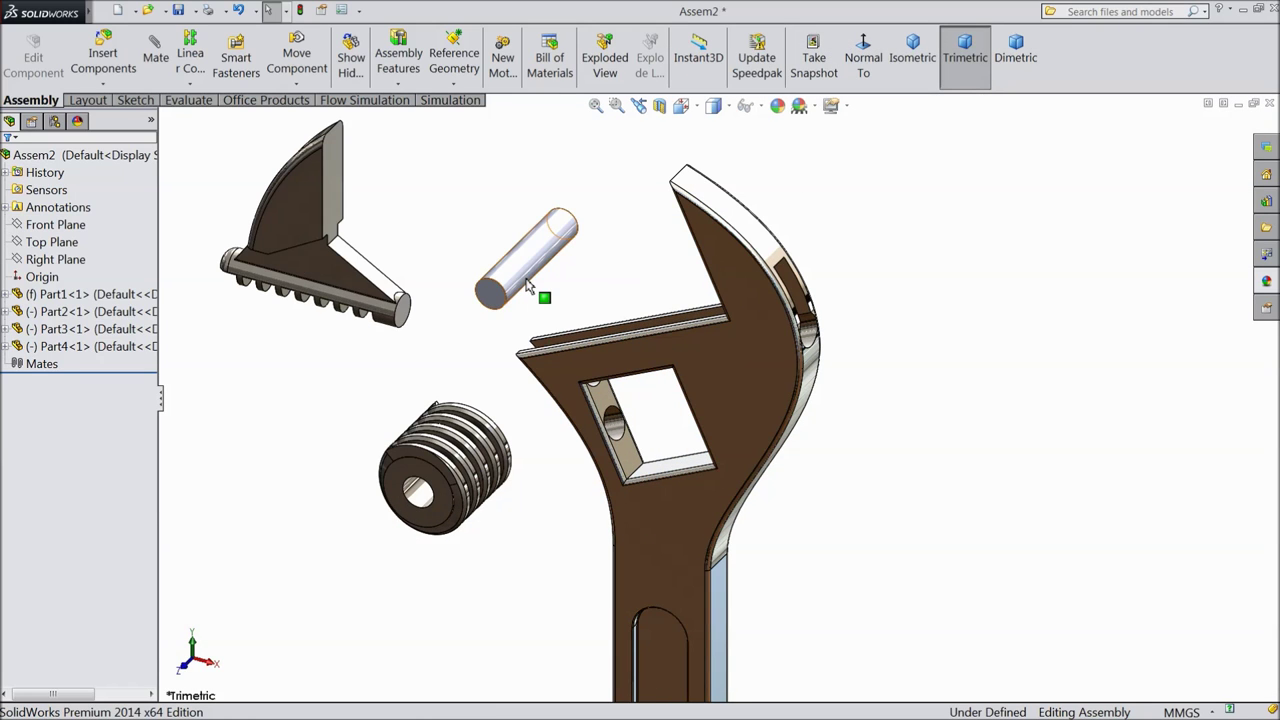
{"action": "left_click", "coordinate": [166, 75]}
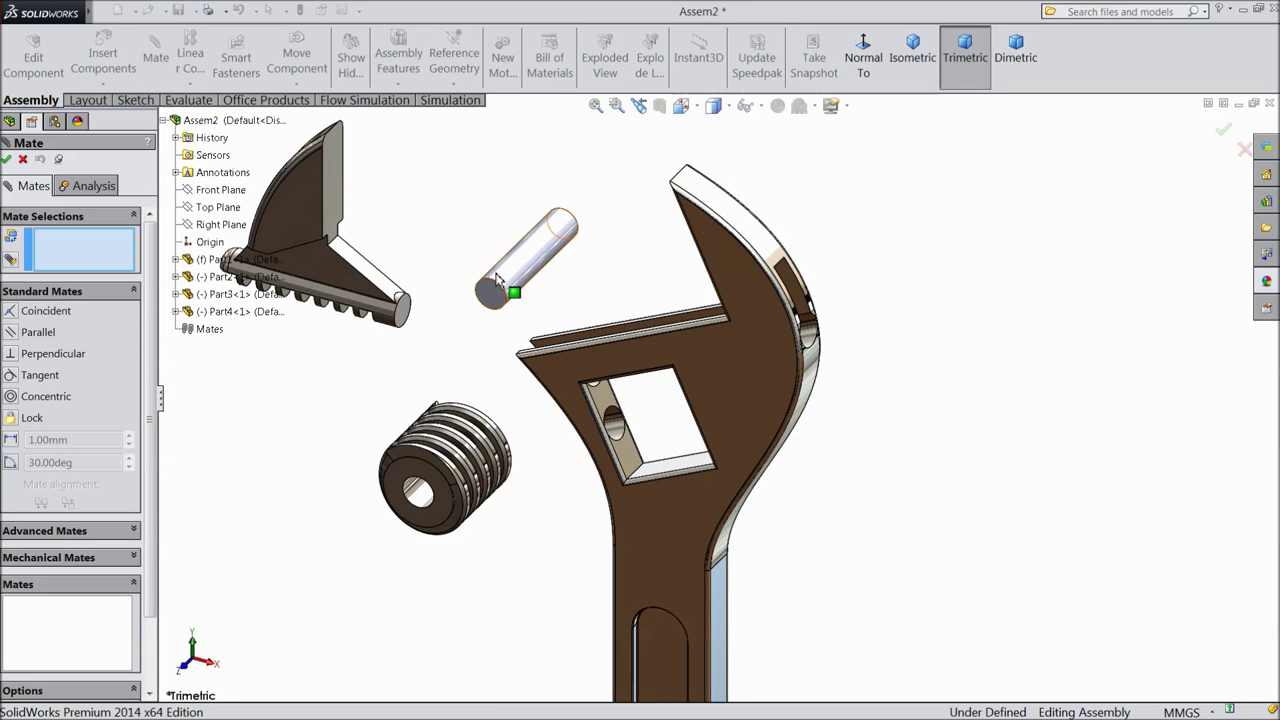
{"action": "left_click", "coordinate": [520, 270]}
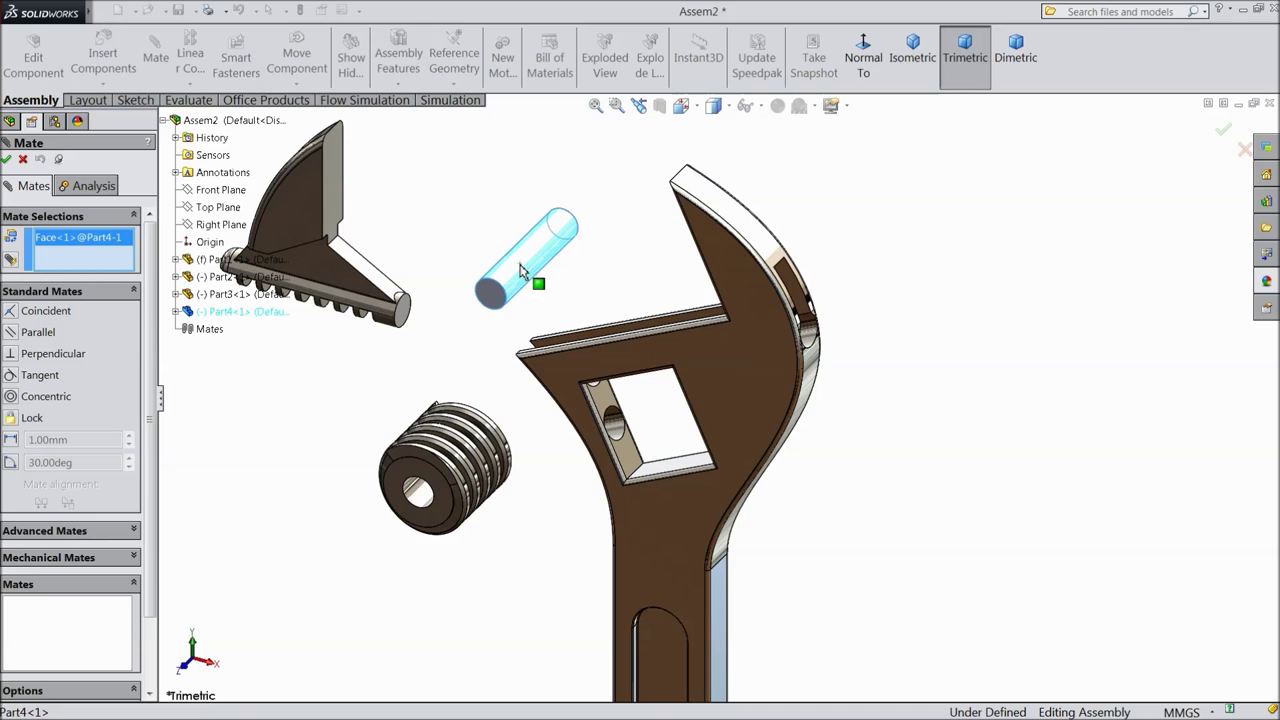
{"action": "left_click", "coordinate": [618, 430]}
{"action": "left_click", "coordinate": [594, 456]}
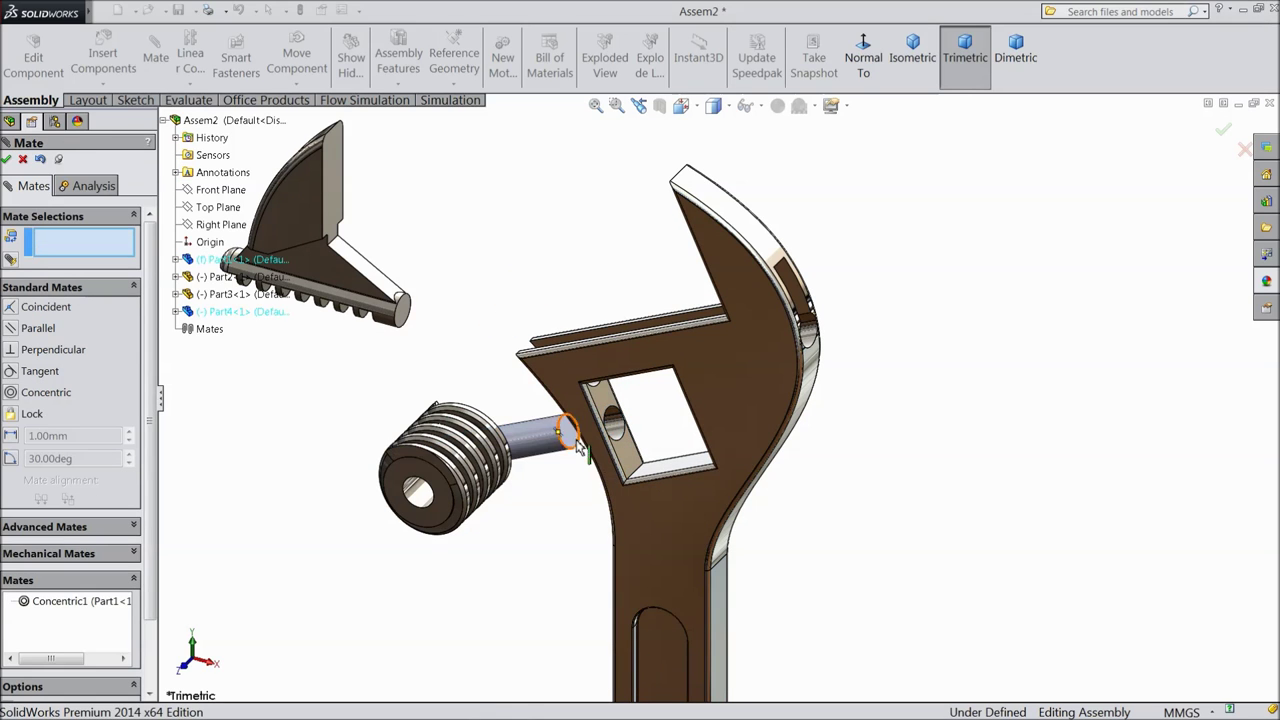
Add a coincident mate between the pin's end face and the bottom face of the blind hole in the body
{"action": "left_click", "coordinate": [574, 444]}
{"action": "middle_click_drag", "start_coordinate": [574, 490], "coordinate": [705, 448]}
{"action": "scroll", "coordinate": [705, 448], "scroll_direction": "down", "scroll_amount": 5}
{"action": "left_click", "coordinate": [679, 431]}
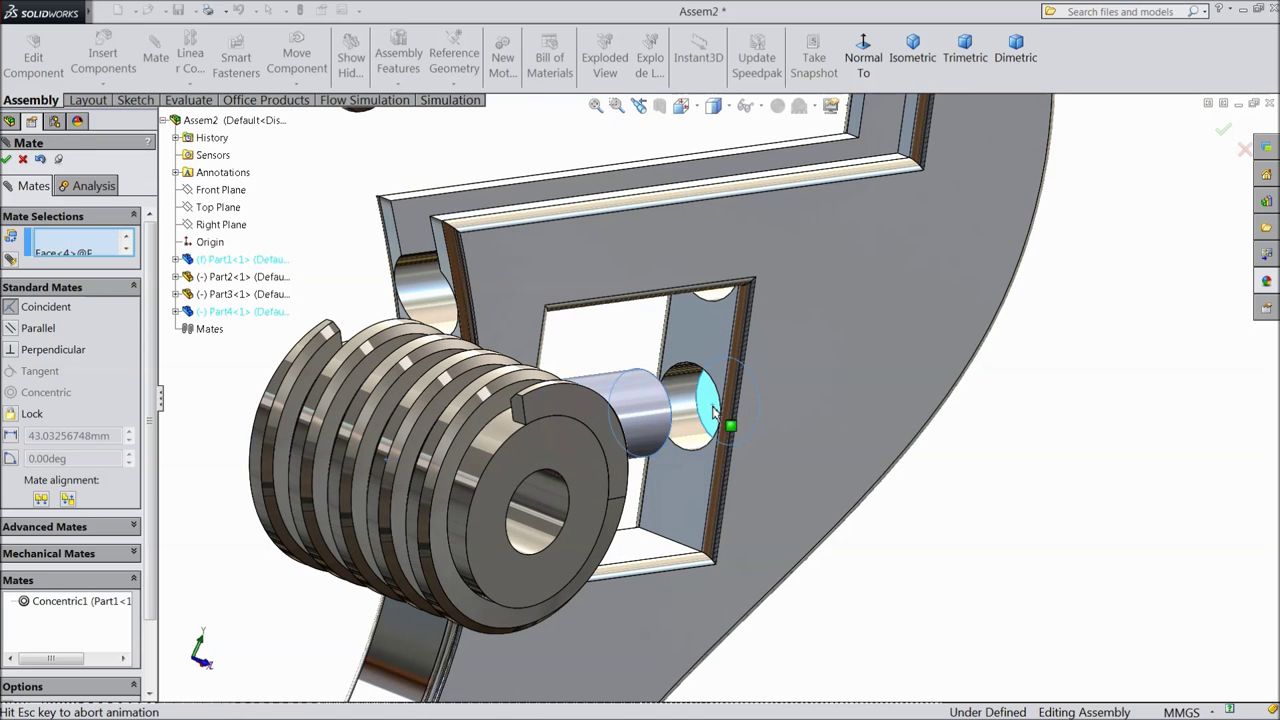
{"action": "left_click", "coordinate": [898, 429]}
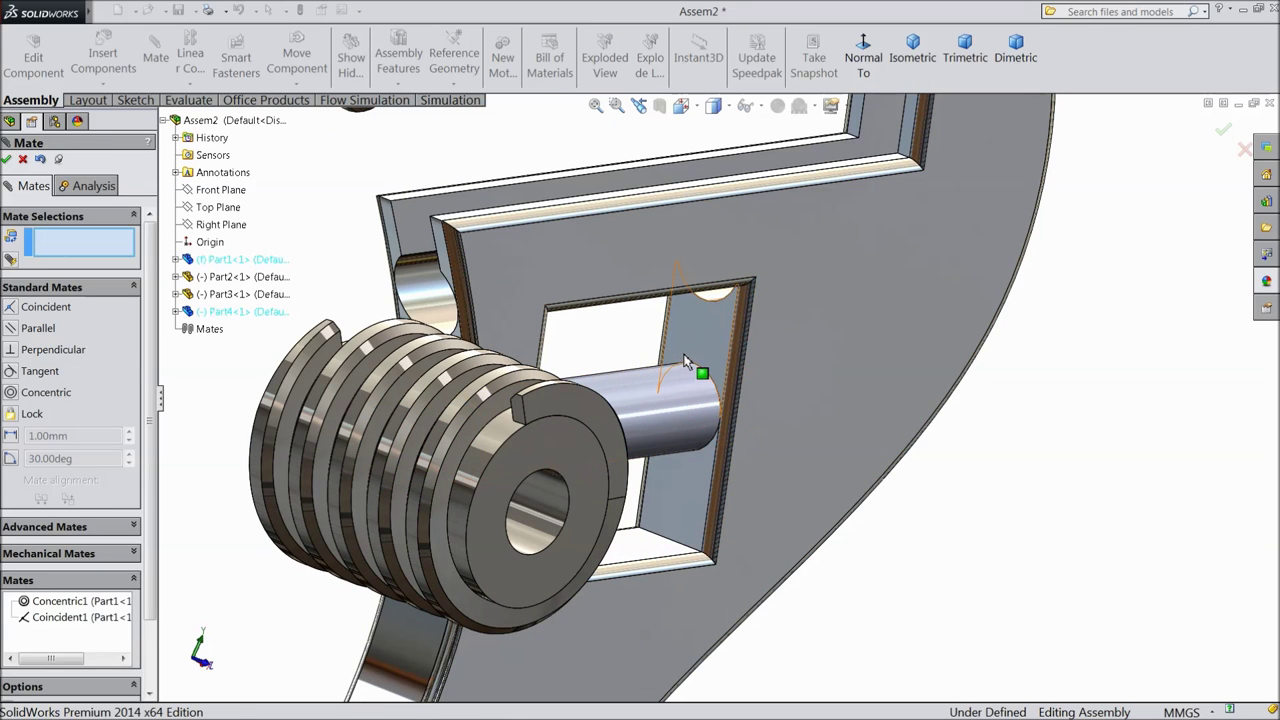
Add a concentric mate between the worm's bore and the pin's cylindrical face
{"action": "left_click", "coordinate": [528, 526]}
{"action": "left_click", "coordinate": [658, 438]}
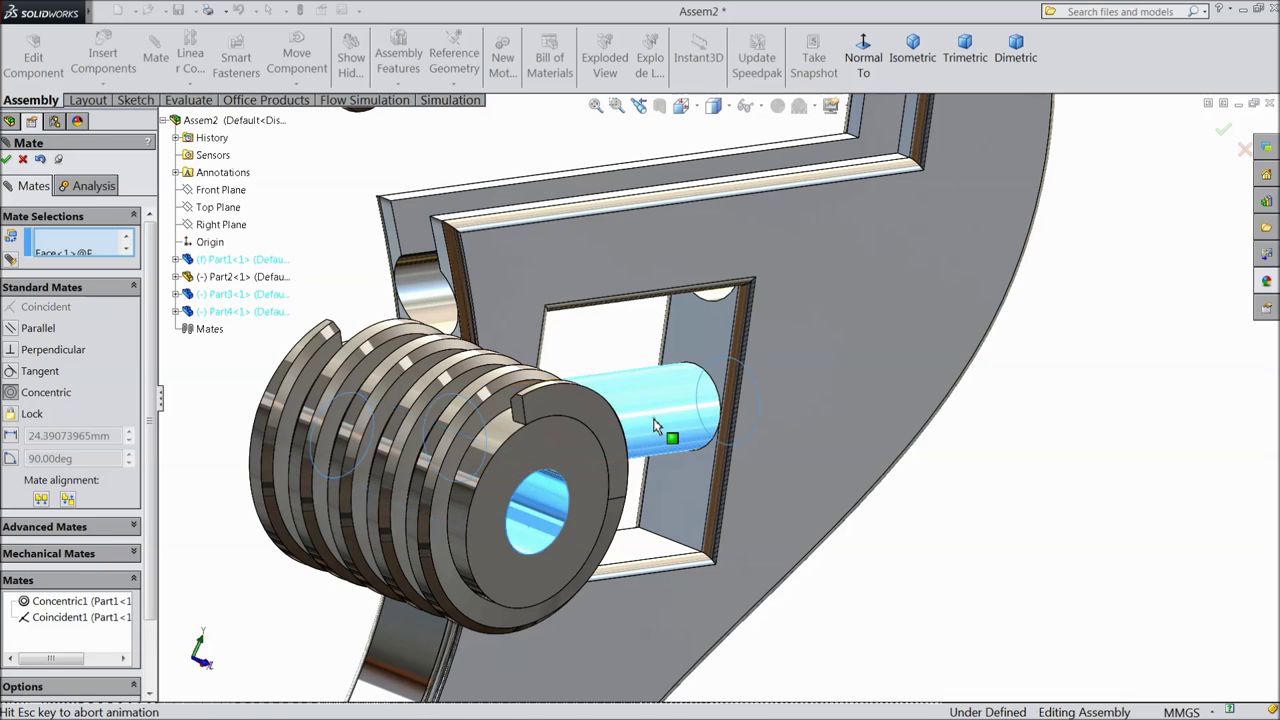
{"action": "left_click", "coordinate": [855, 450]}
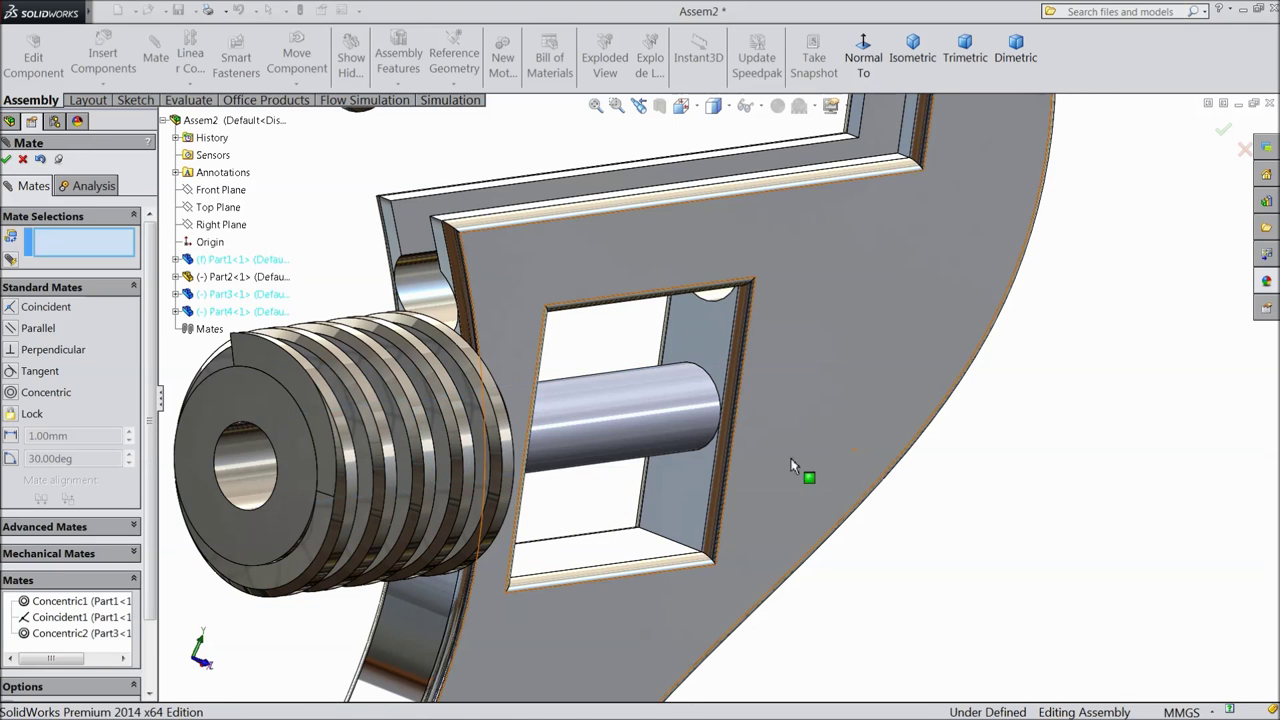
Seat the worm in the body's window with a coincident mate between its end face and the window's inner side face
{"action": "left_click", "coordinate": [690, 337]}
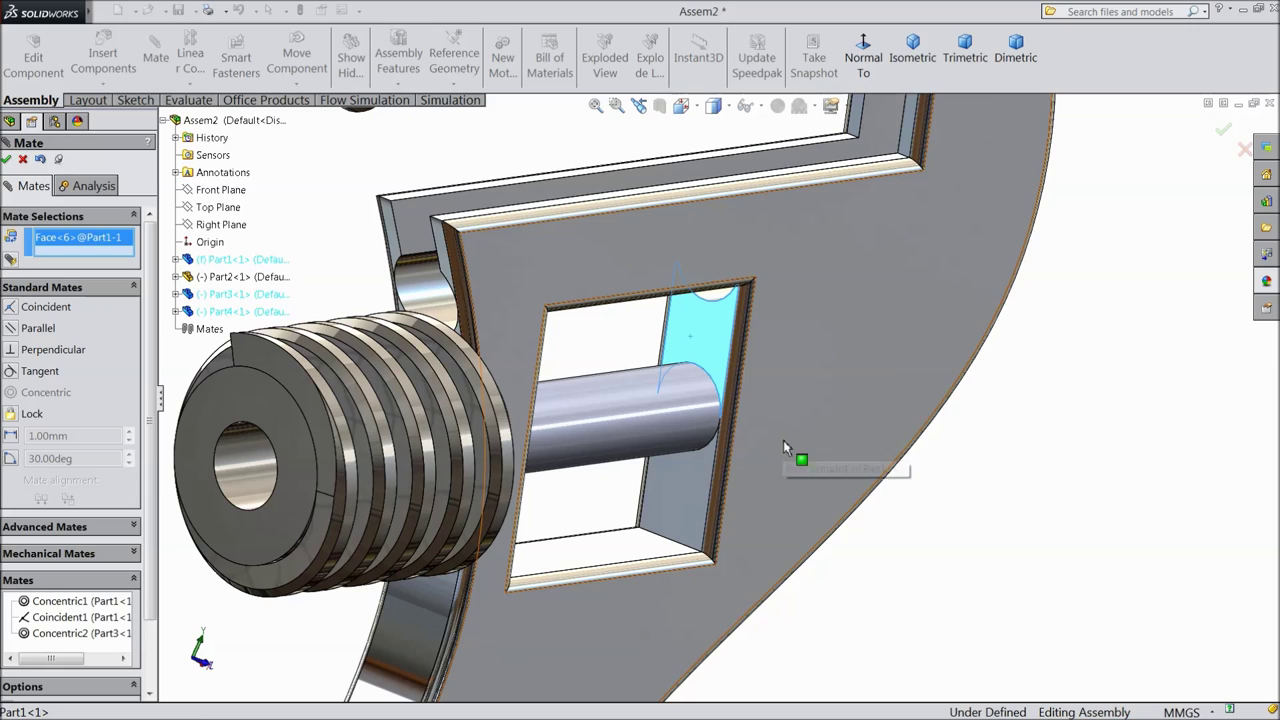
{"action": "middle_click_drag", "start_coordinate": [817, 402], "coordinate": [669, 415]}
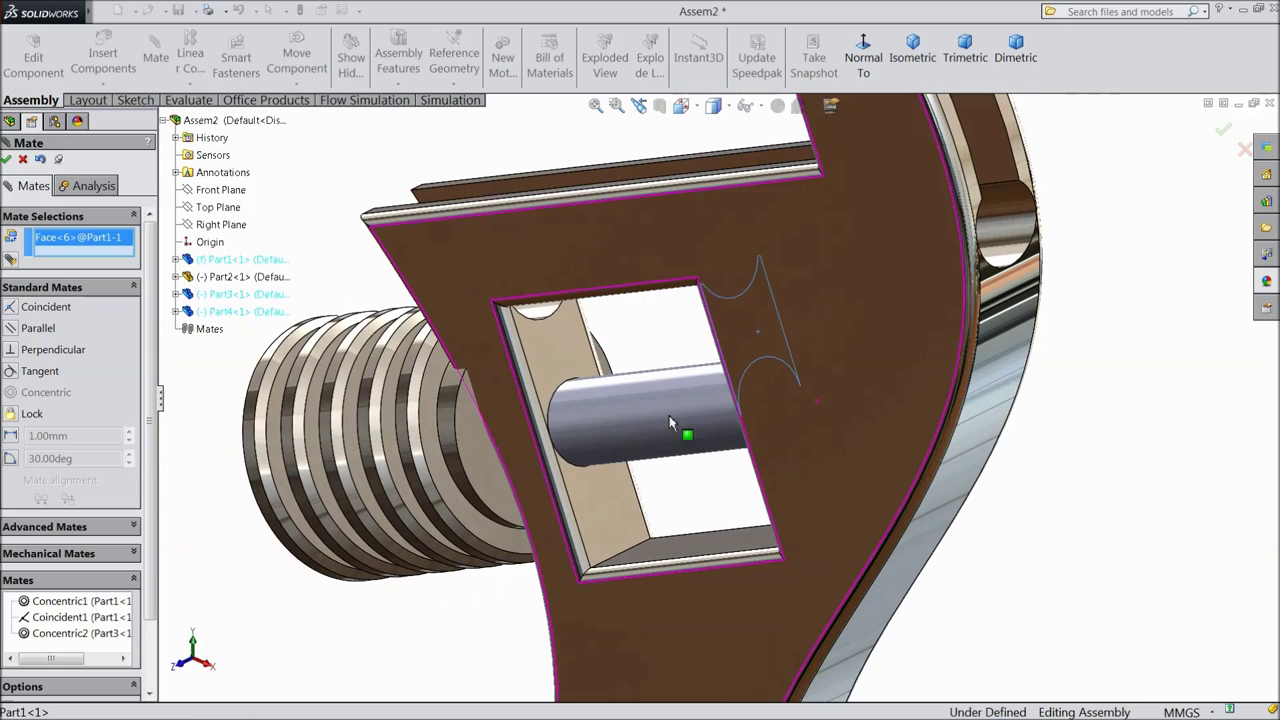
{"action": "left_click", "coordinate": [484, 466]}
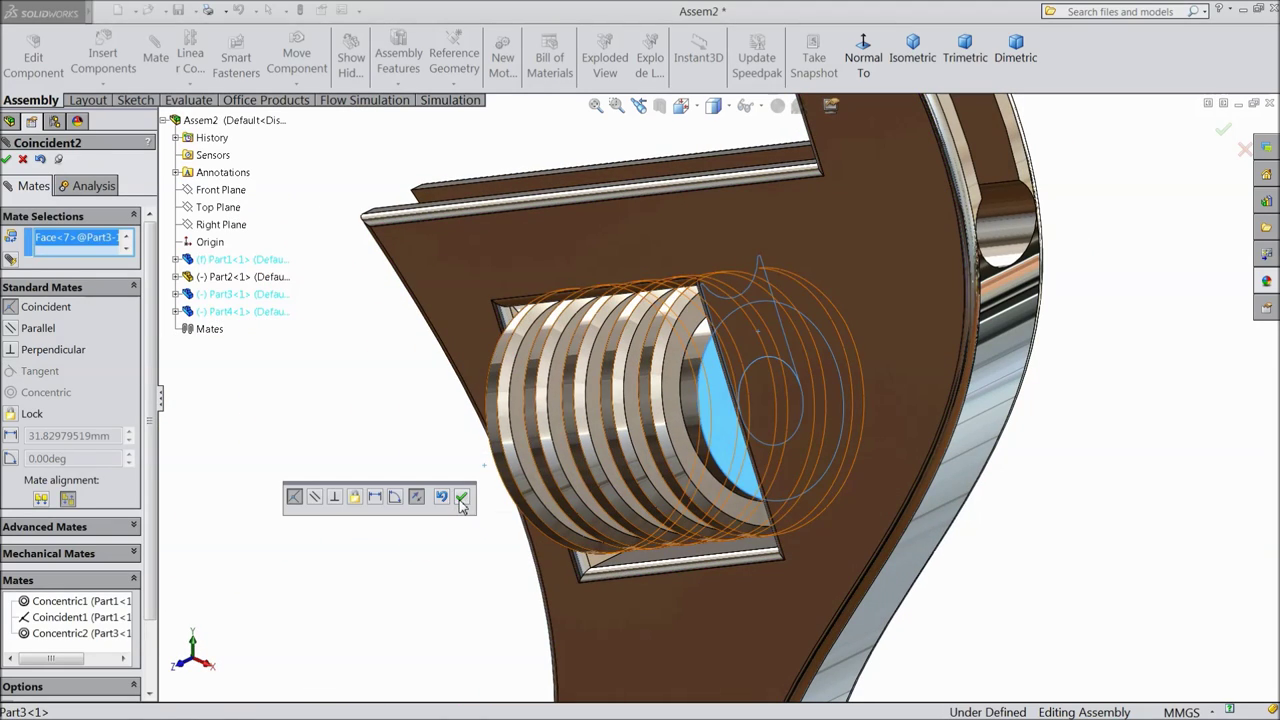
{"action": "left_click", "coordinate": [461, 498]}
Make the jaw's toothed cylindrical rail concentric with the body's upper slot, and slide the jaw into the wrench head
{"action": "middle_click_drag", "start_coordinate": [440, 517], "coordinate": [677, 411]}
{"action": "scroll", "coordinate": [518, 500], "scroll_direction": "up", "scroll_amount": 3}
{"action": "scroll", "coordinate": [897, 413], "scroll_direction": "down", "scroll_amount": 3}
{"action": "middle_click_drag", "start_coordinate": [481, 520], "coordinate": [744, 470]}
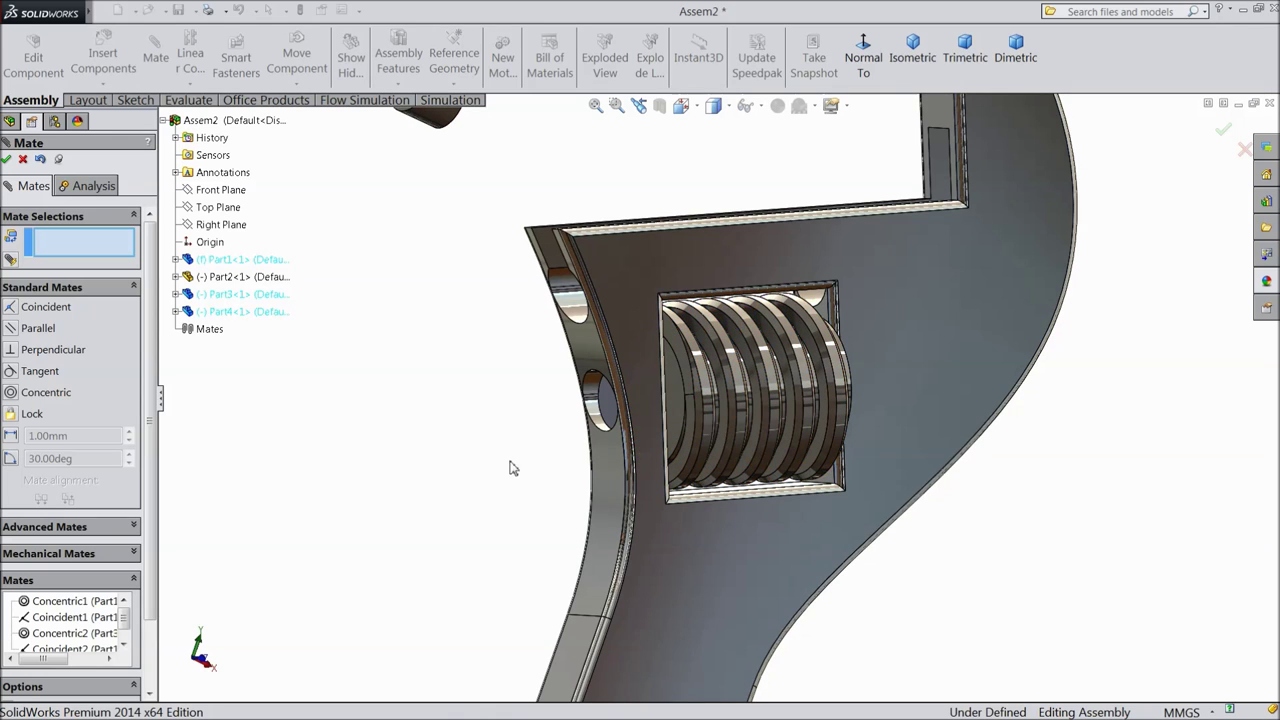
{"action": "key", "text": "z"}
{"action": "key", "text": "z"}
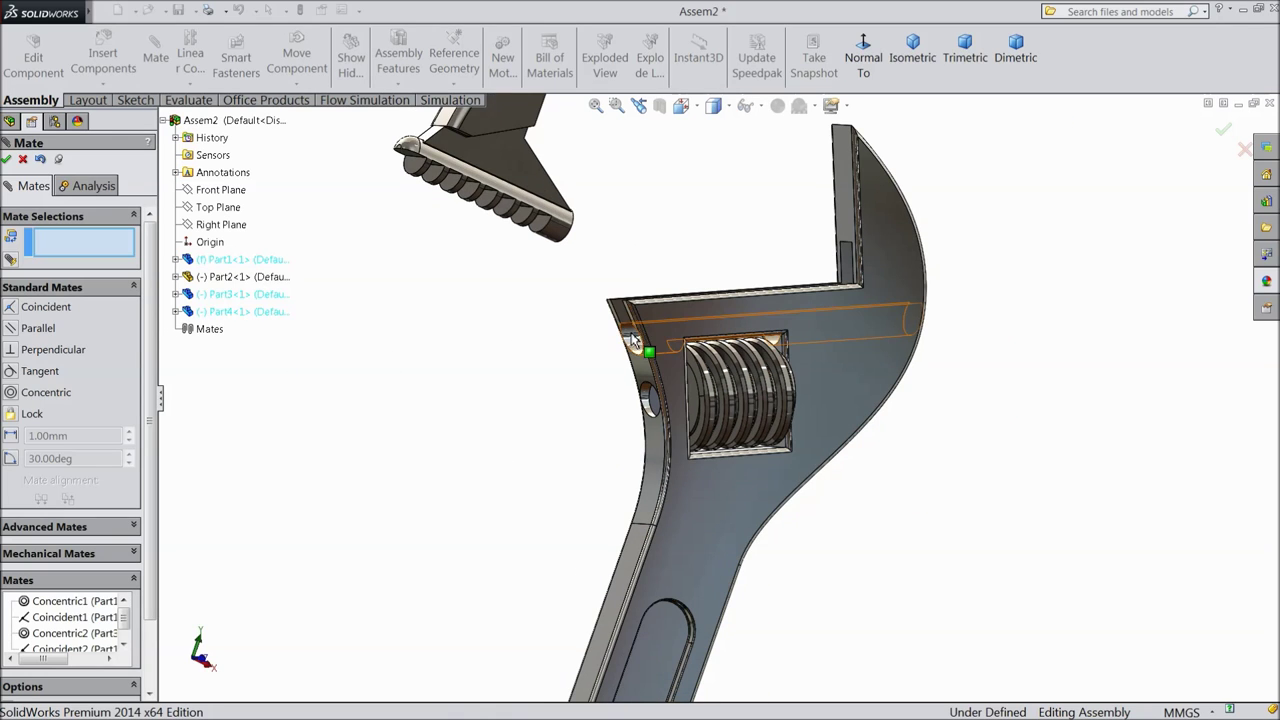
{"action": "left_click", "coordinate": [635, 338]}
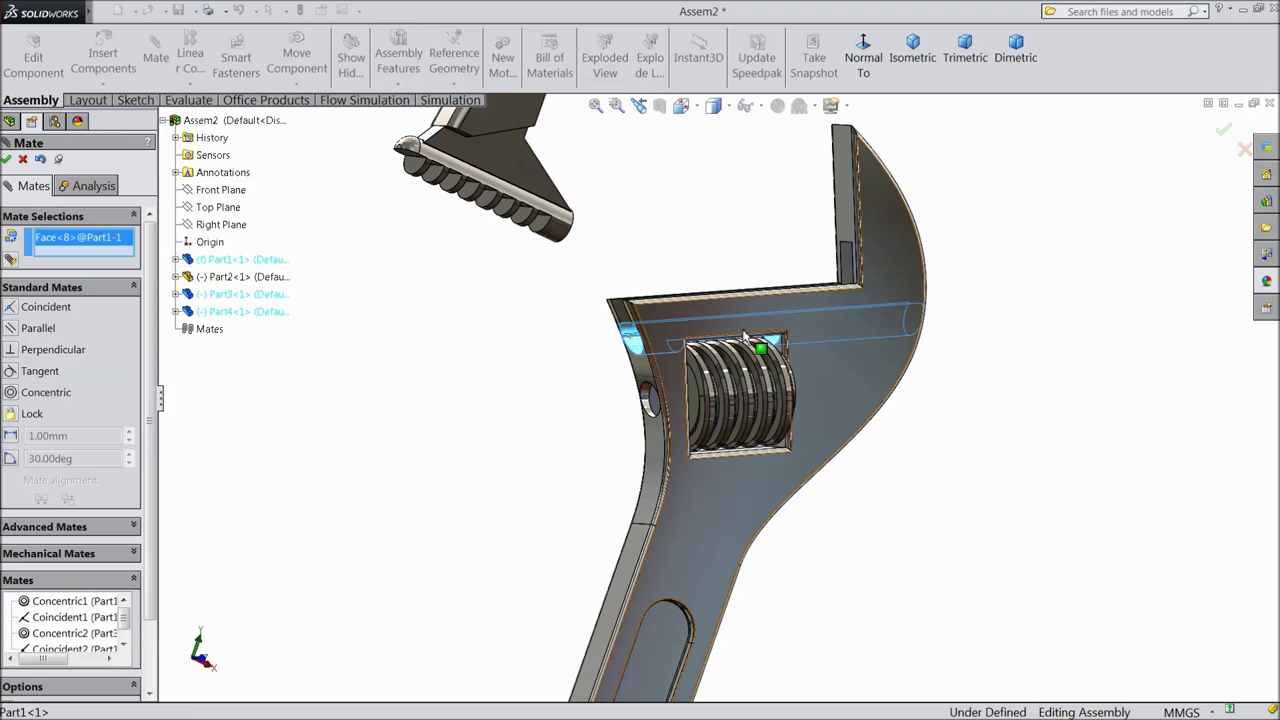
{"action": "left_click", "coordinate": [539, 207]}
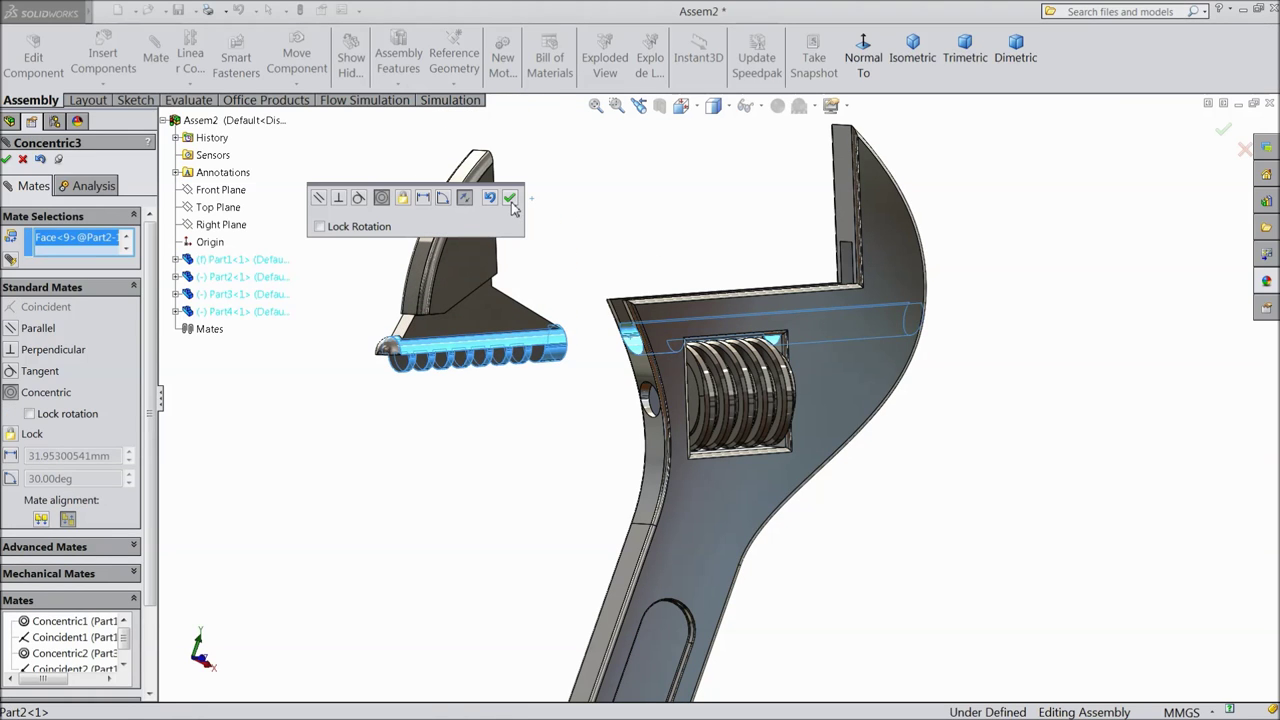
{"action": "left_click", "coordinate": [510, 199]}
{"action": "left_click_drag", "start_coordinate": [467, 259], "coordinate": [766, 234]}
Add a coincident mate between the jaw's flat side face and the front face of the wrench body
{"action": "mouse_move", "coordinate": [766, 234]}
{"action": "middle_mouse_down"}
{"action": "mouse_move", "coordinate": [758, 243]}
{"action": "mouse_move", "coordinate": [766, 217]}
{"action": "middle_mouse_up"}
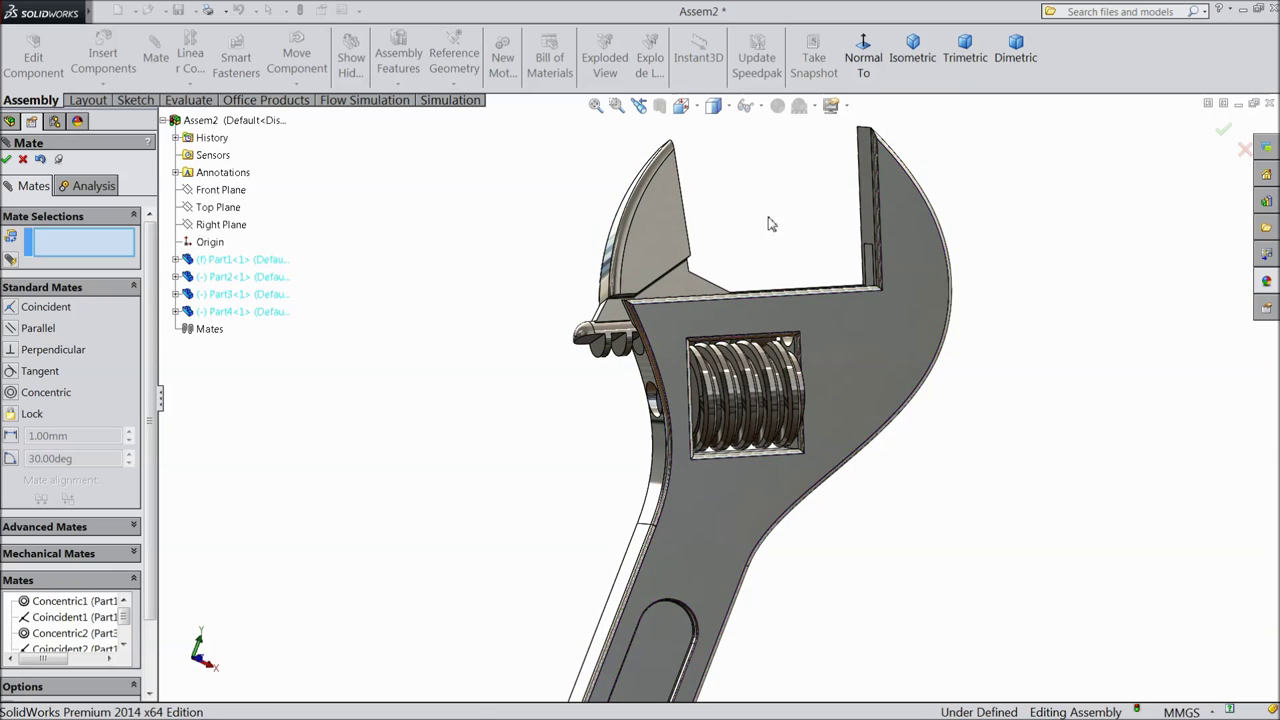
{"action": "scroll", "coordinate": [846, 215], "scroll_direction": "down", "scroll_amount": 4}
{"action": "left_click", "coordinate": [408, 322]}
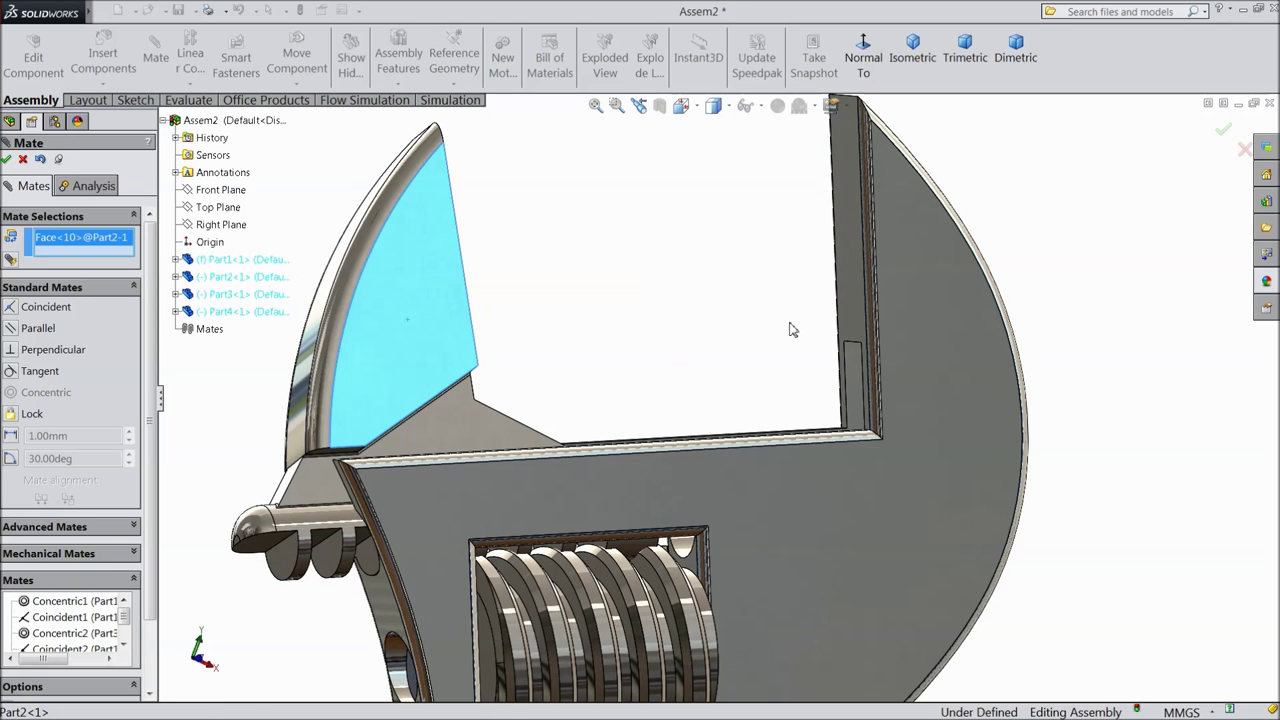
{"action": "left_click", "coordinate": [930, 312]}
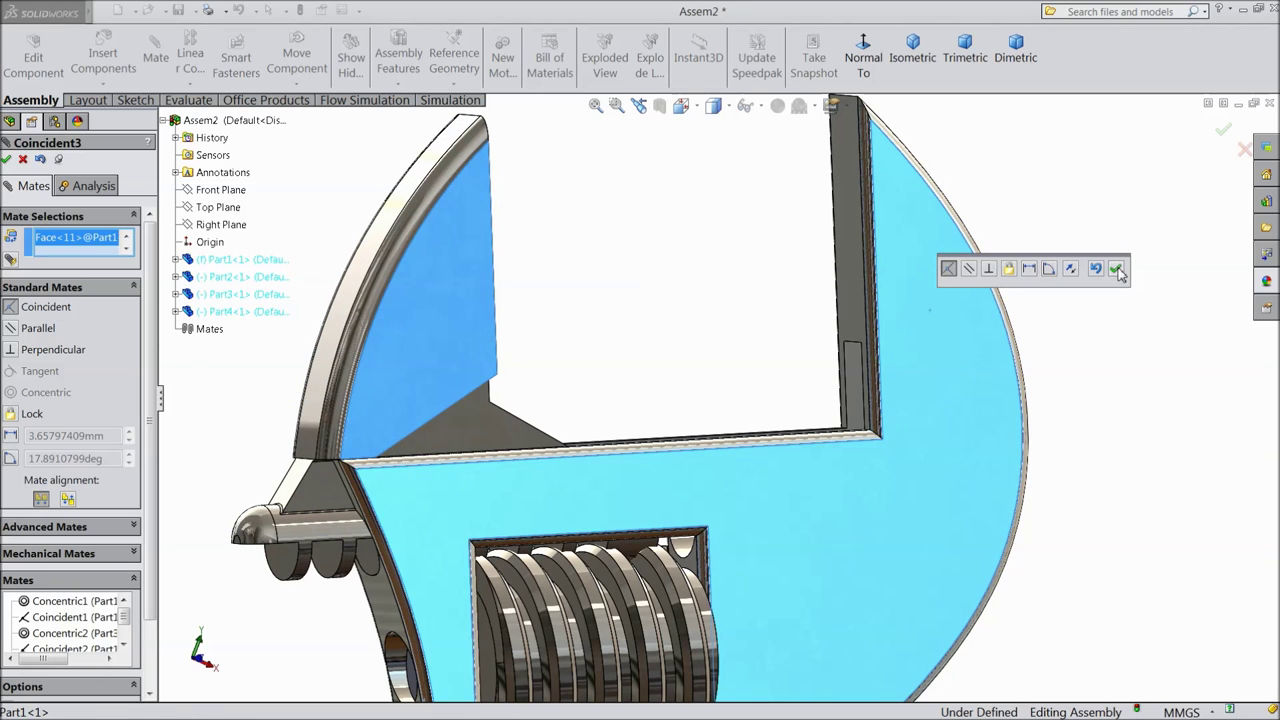
{"action": "left_click", "coordinate": [1117, 269]}
Slide the jaw along its slot to line its teeth up with the gaps in the worm thread, and finish mating
{"action": "middle_click_drag", "start_coordinate": [425, 335], "coordinate": [712, 343]}
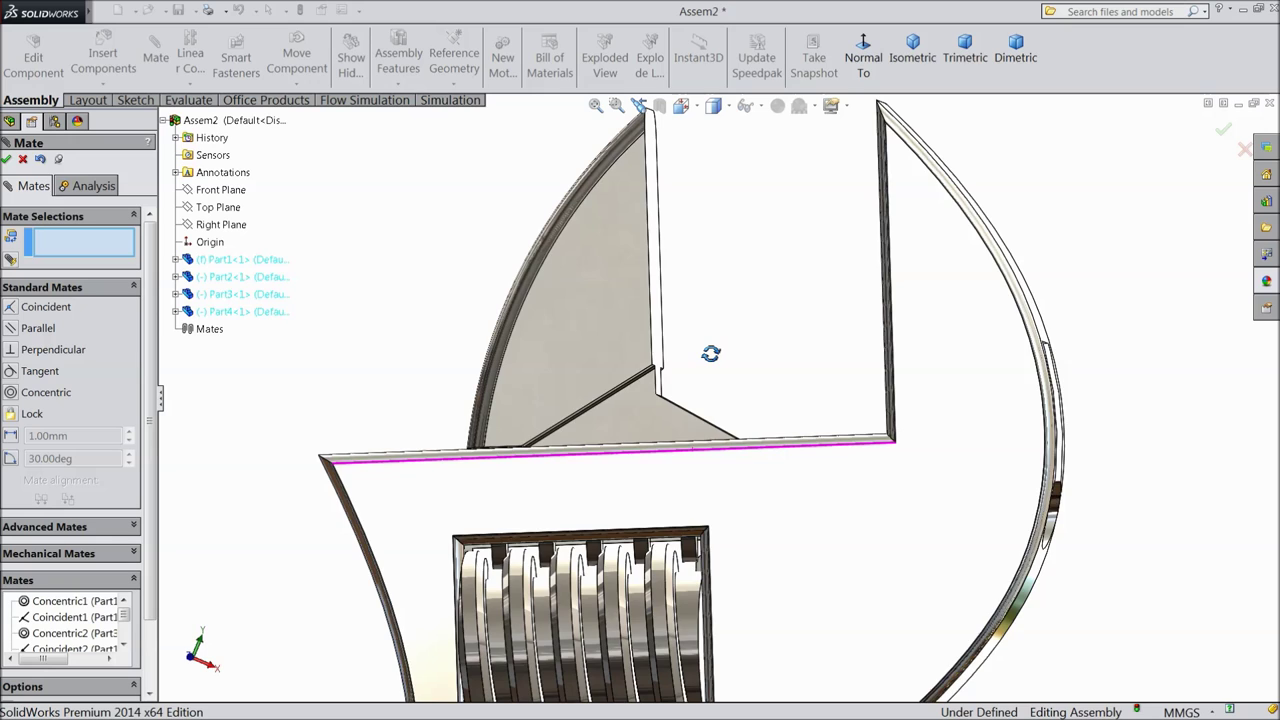
{"action": "scroll", "coordinate": [609, 587], "scroll_direction": "down", "scroll_amount": 5}
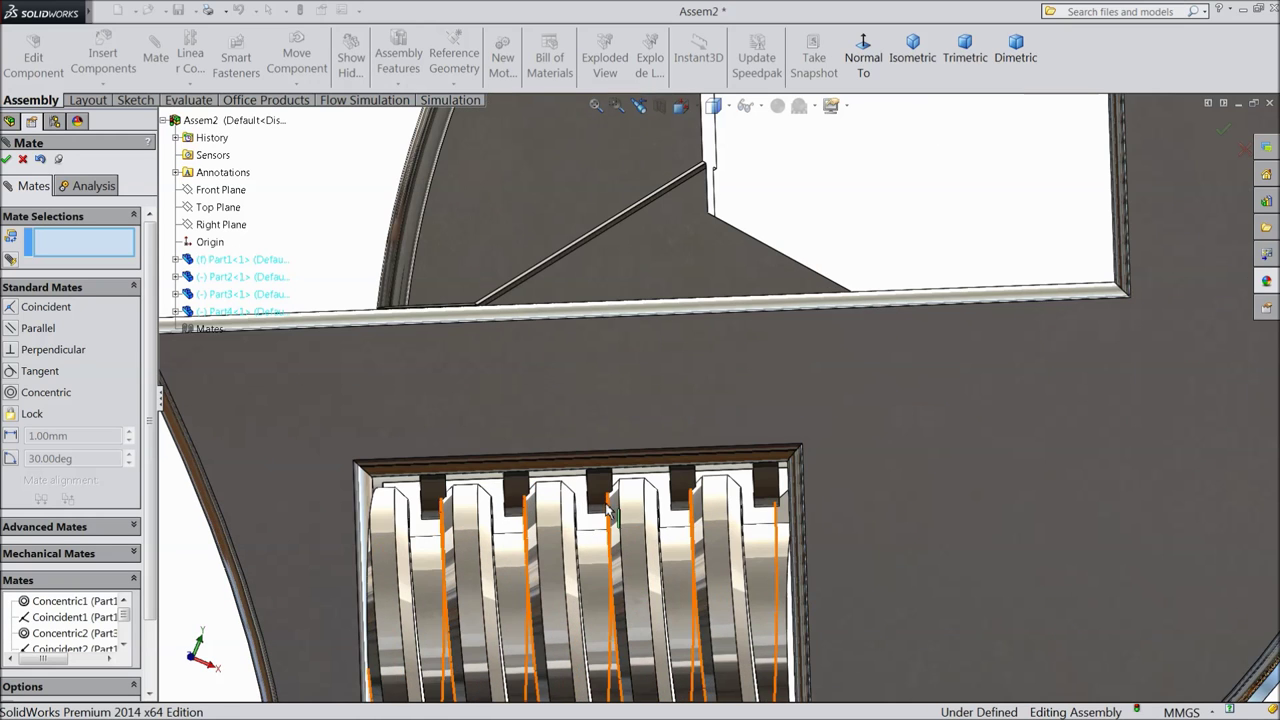
{"action": "left_click", "coordinate": [569, 220]}
{"action": "middle_click_drag", "start_coordinate": [558, 215], "coordinate": [554, 215]}
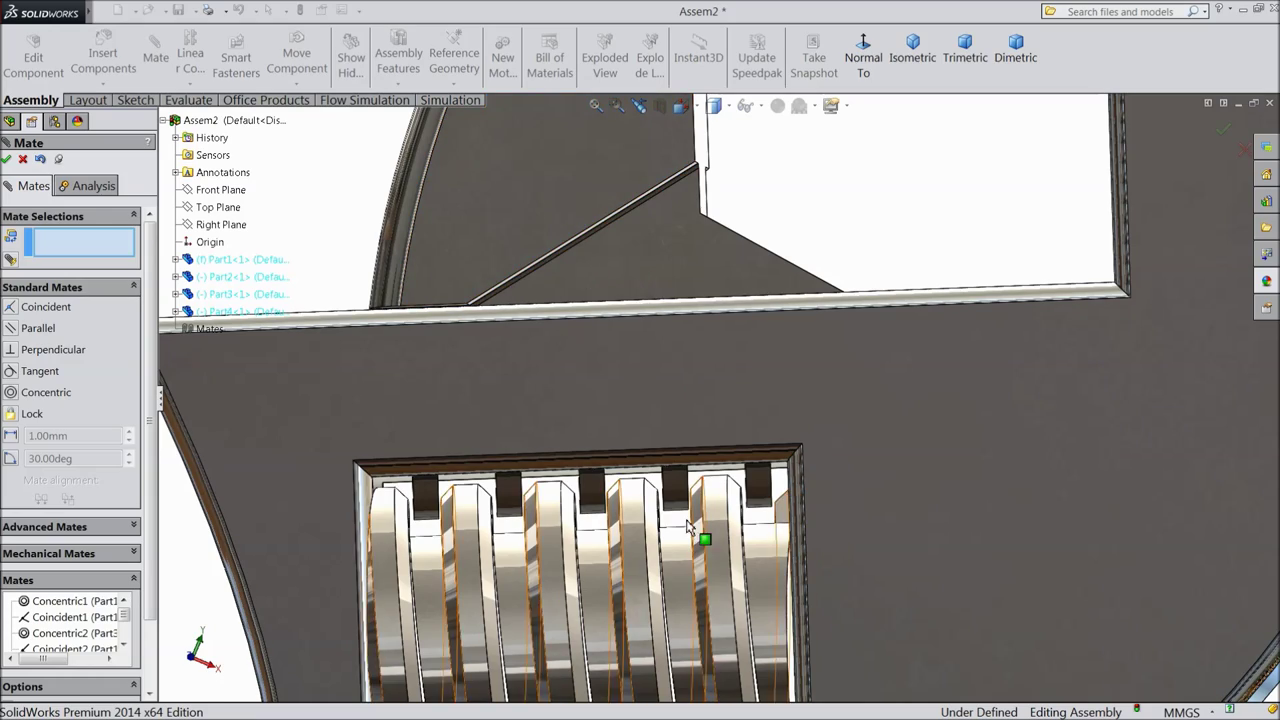
{"action": "scroll", "coordinate": [670, 490], "scroll_direction": "up", "scroll_amount": 5}
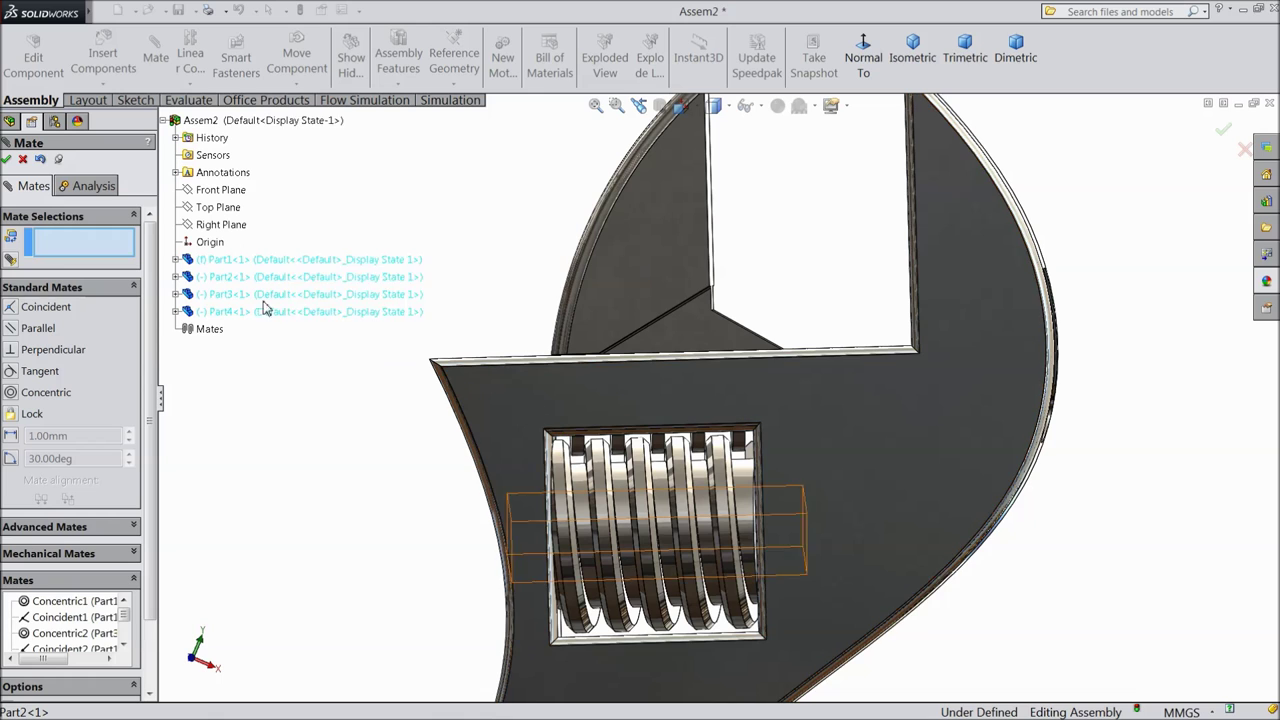
{"action": "left_click", "coordinate": [23, 160]}
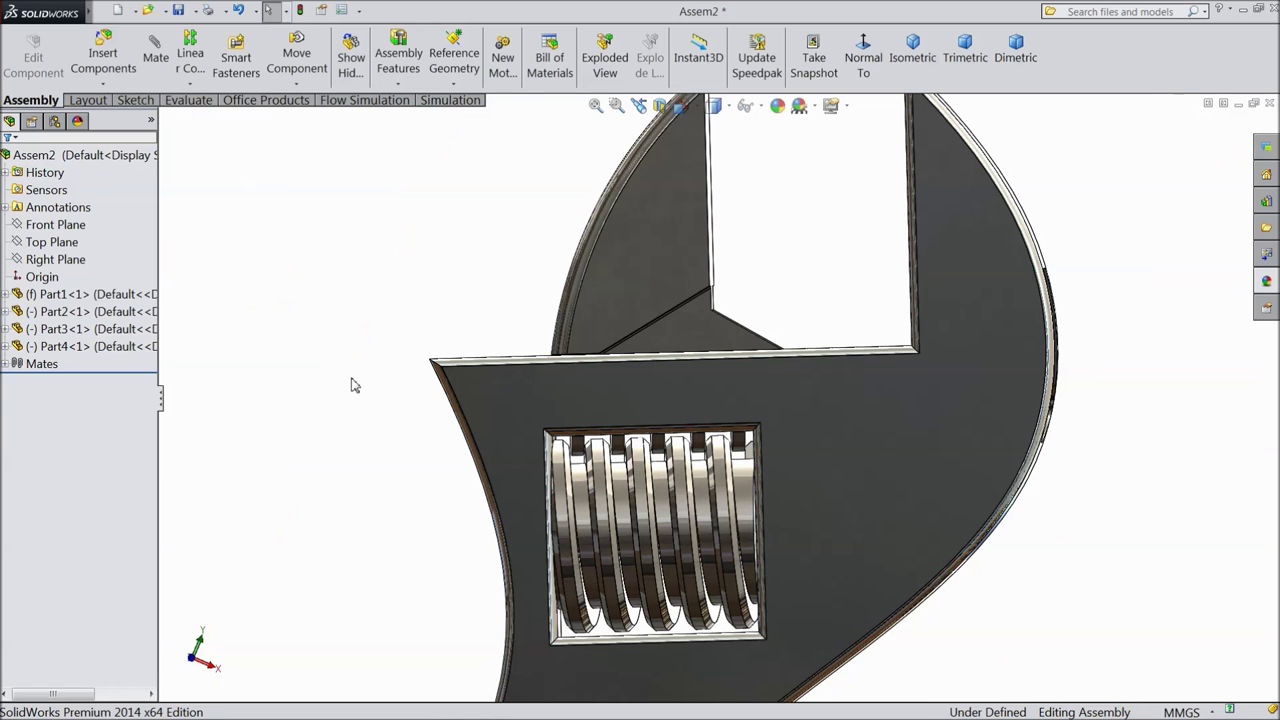
Save the assembly as Assembly in the Wrench folder
{"action": "scroll", "coordinate": [570, 480], "scroll_direction": "up", "scroll_amount": 3}
{"action": "mouse_move", "coordinate": [437, 429]}
{"action": "middle_mouse_down"}
{"action": "mouse_move", "coordinate": [517, 403]}
{"action": "mouse_move", "coordinate": [517, 451]}
{"action": "mouse_move", "coordinate": [497, 440]}
{"action": "mouse_move", "coordinate": [496, 458]}
{"action": "mouse_move", "coordinate": [490, 443]}
{"action": "middle_mouse_up"}
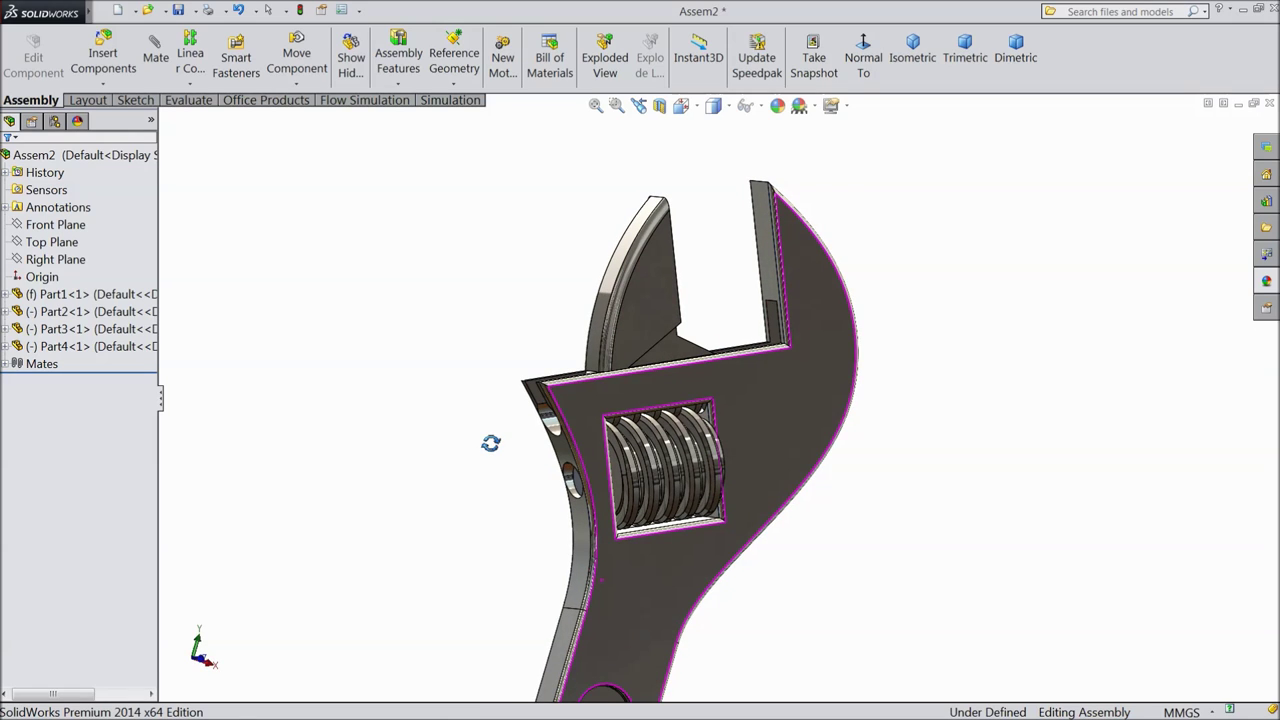
{"action": "left_click", "coordinate": [178, 10]}
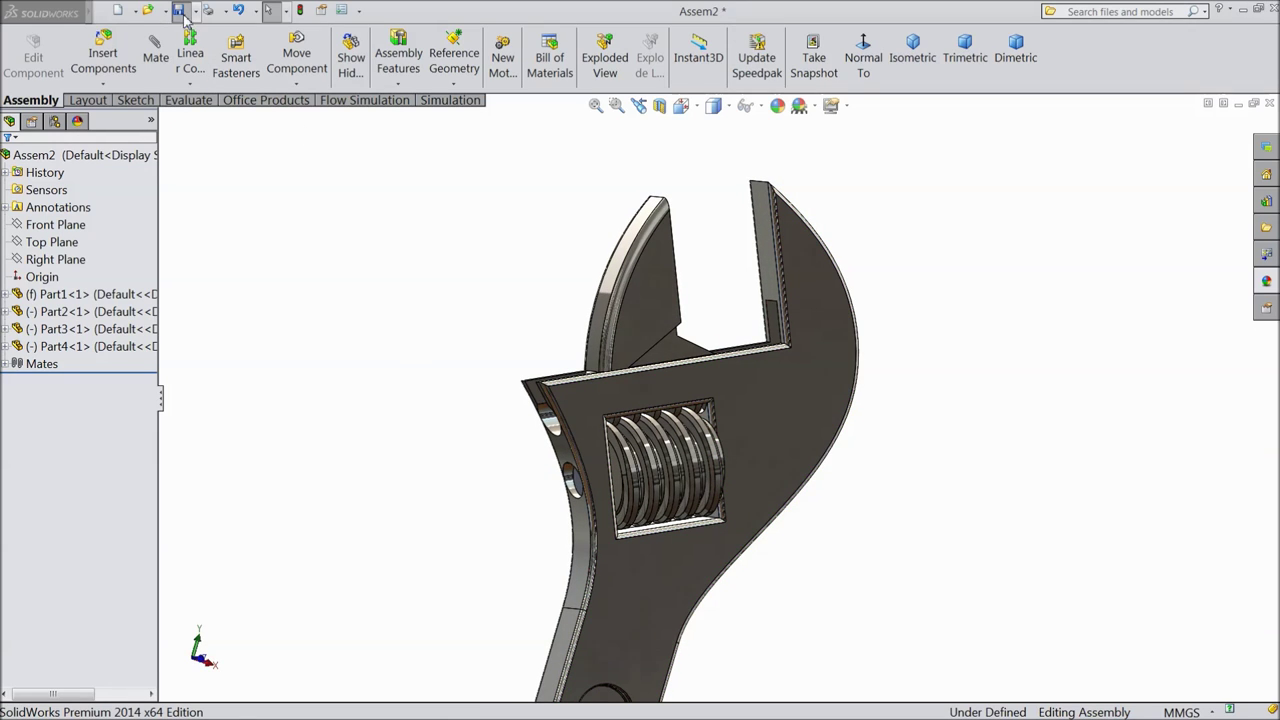
{"action": "left_click", "coordinate": [573, 318]}
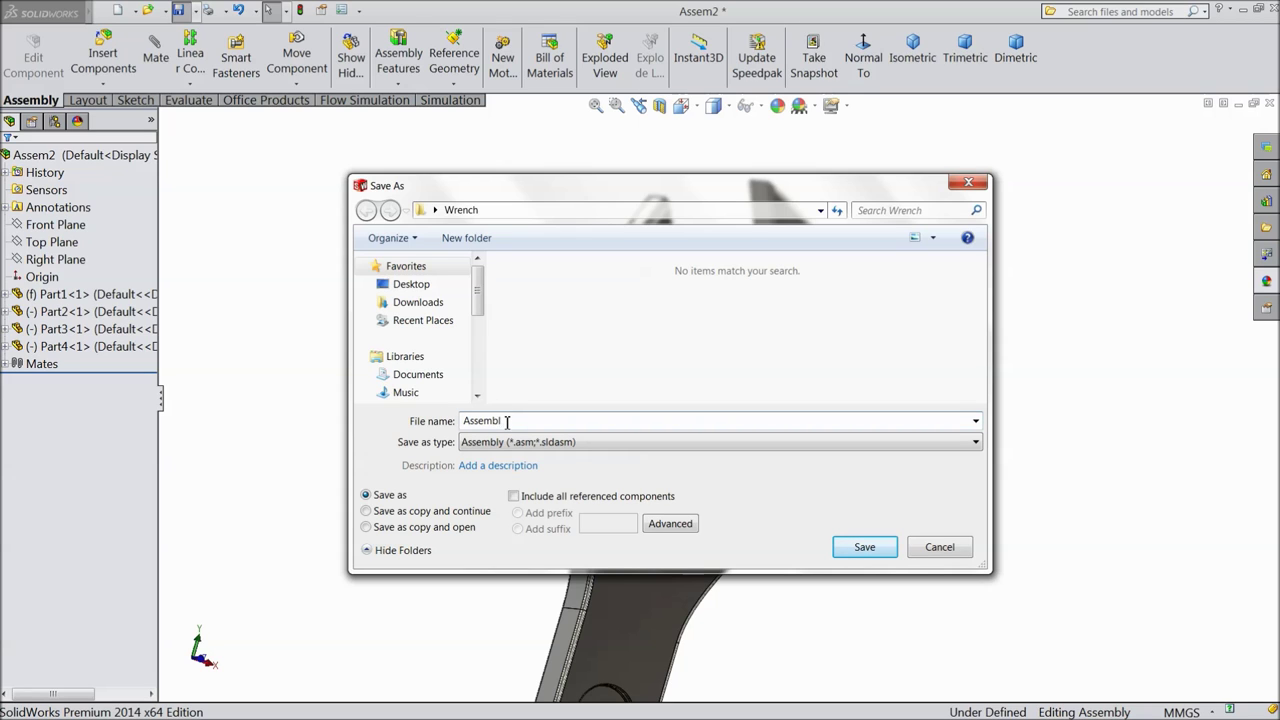
{"action": "left_click", "coordinate": [845, 548]}
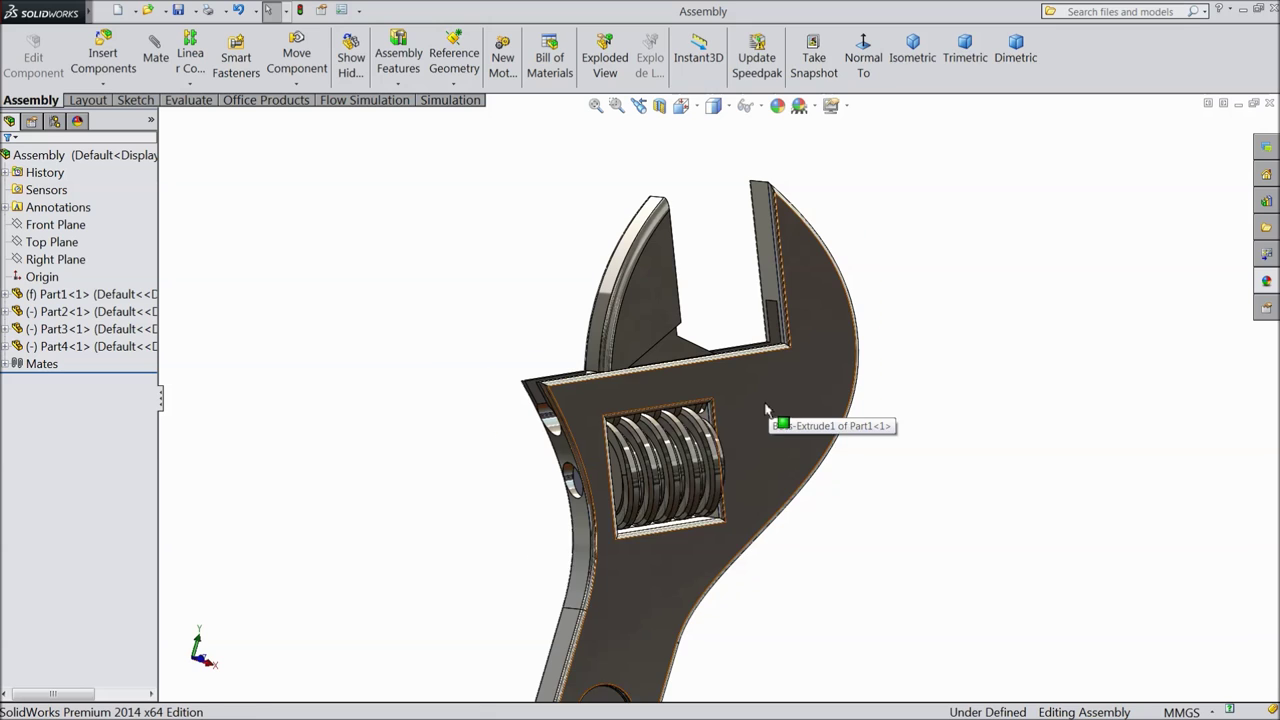
Add a tangent mate between the side face of a jaw rail tooth and the adjacent flank of the worm thread
{"action": "key", "text": "Right"}
{"action": "middle_click_drag", "start_coordinate": [740, 528], "coordinate": [907, 412]}
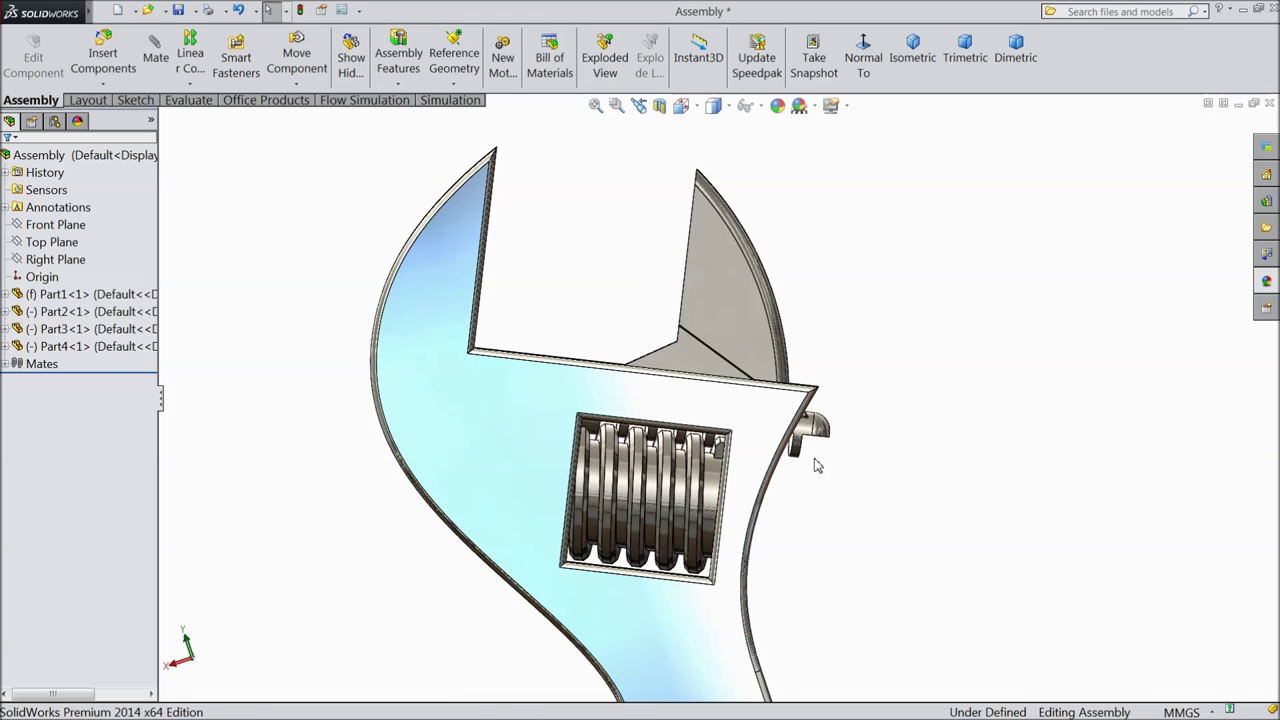
{"action": "scroll", "coordinate": [712, 466], "scroll_direction": "down", "scroll_amount": 5}
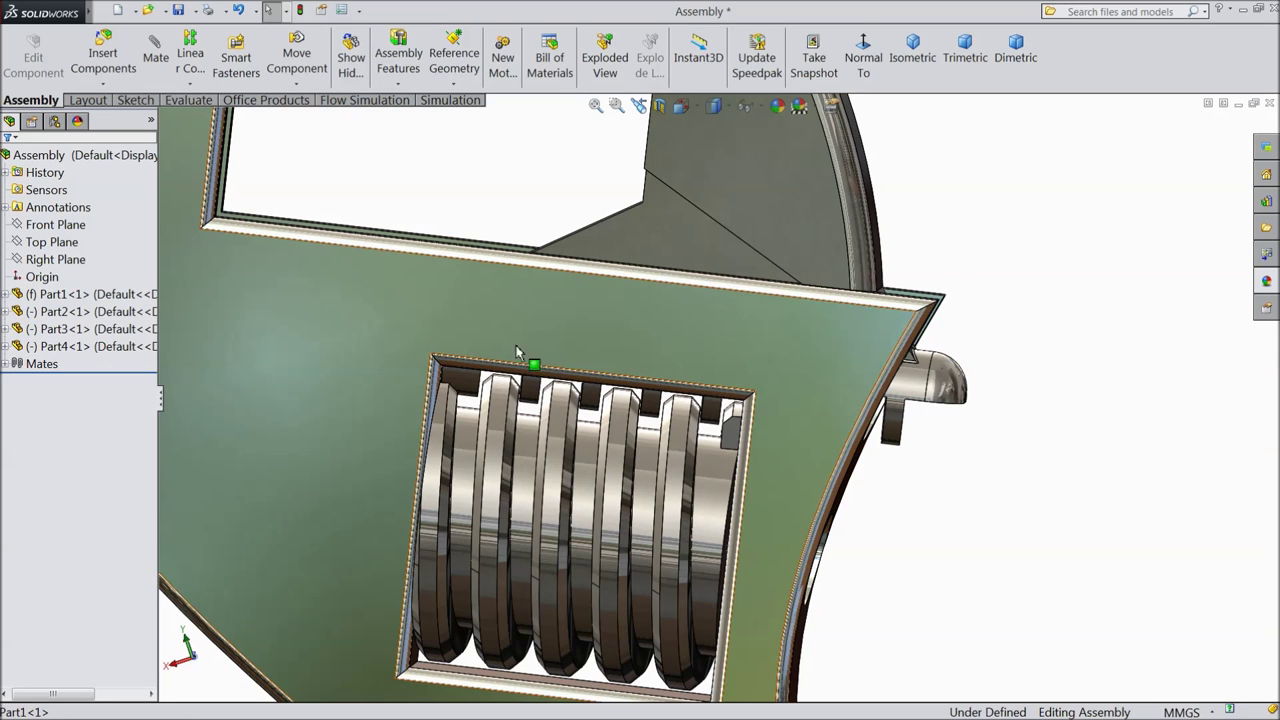
{"action": "left_click", "coordinate": [155, 55]}
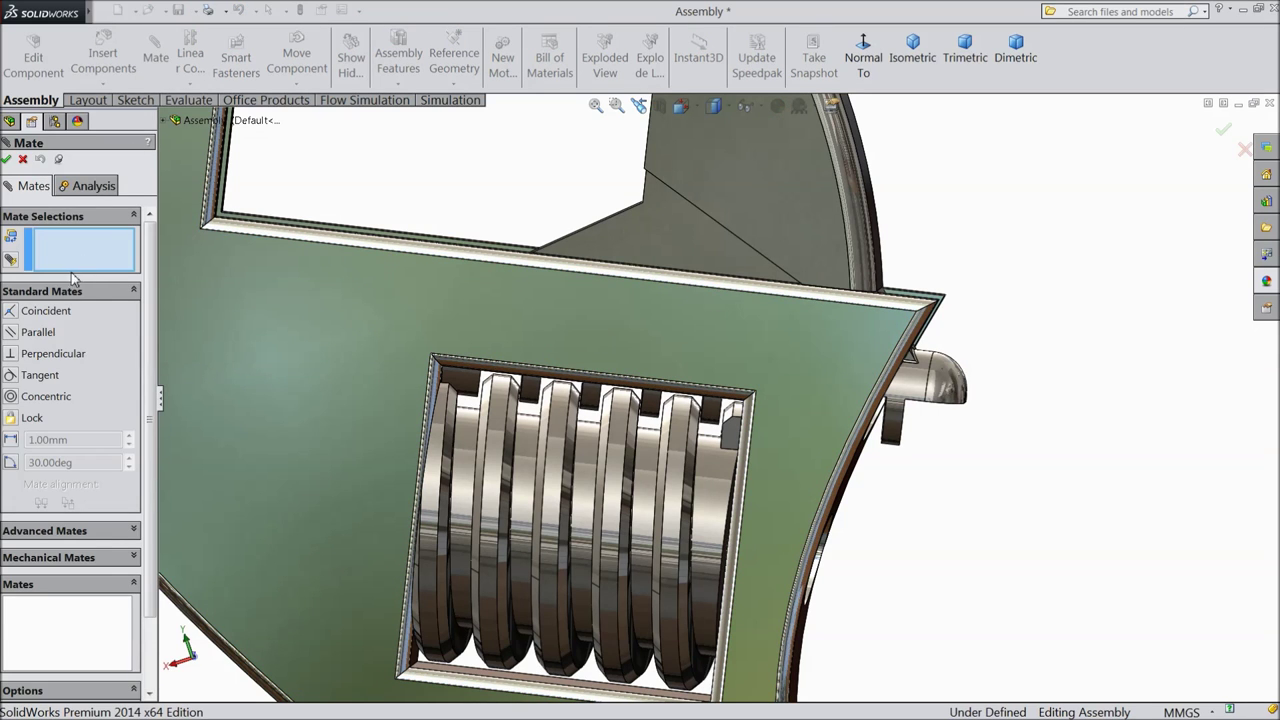
{"action": "scroll", "coordinate": [576, 451], "scroll_direction": "down", "scroll_amount": 5}
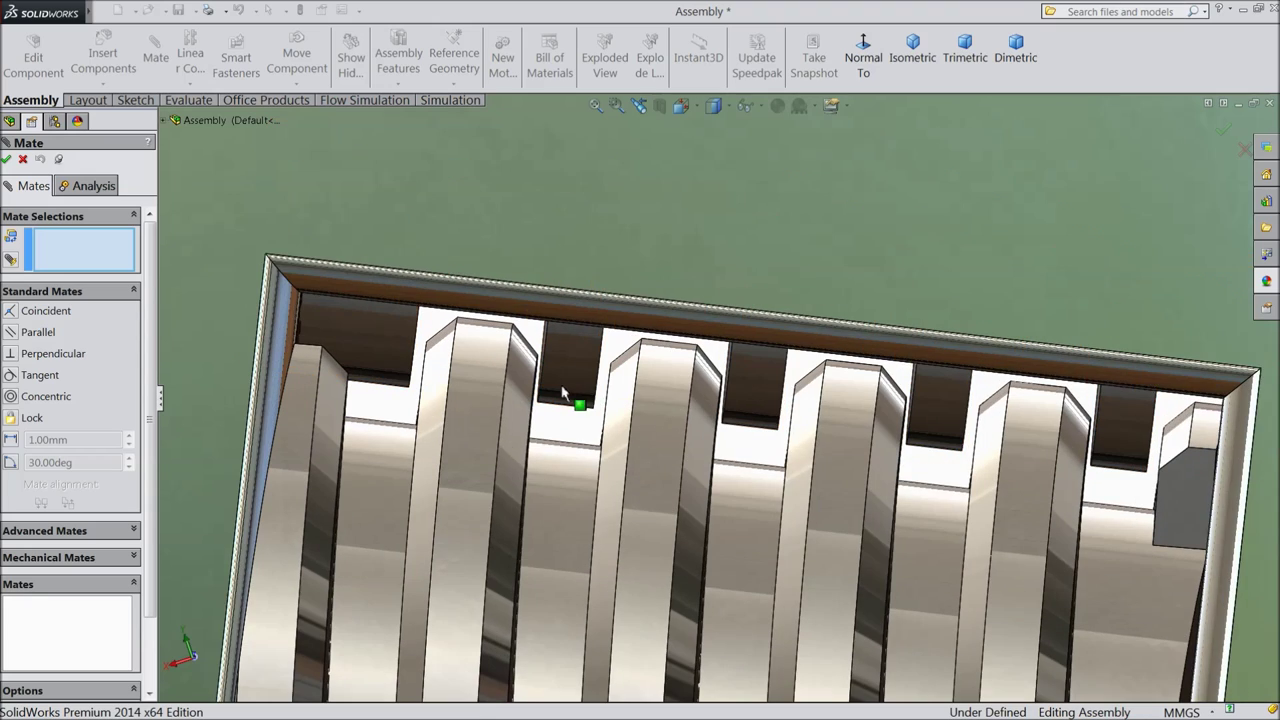
{"action": "middle_click_drag", "start_coordinate": [565, 372], "coordinate": [574, 371]}
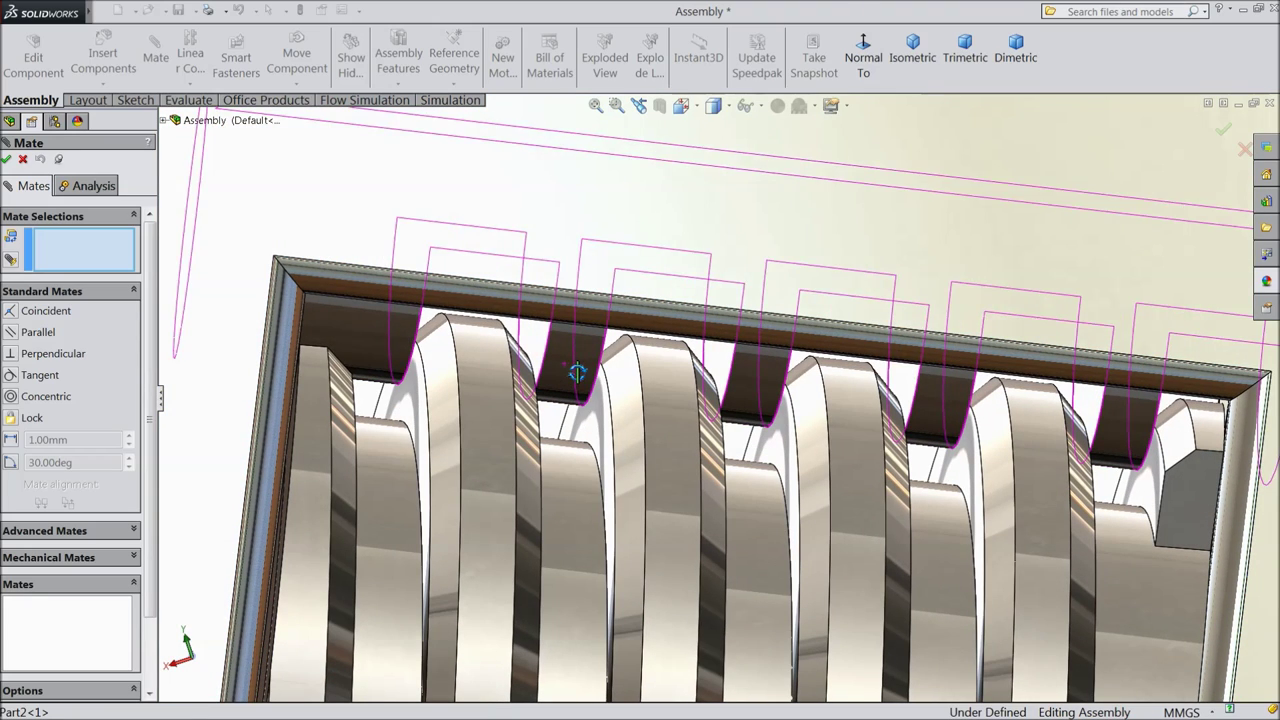
{"action": "left_click", "coordinate": [543, 350]}
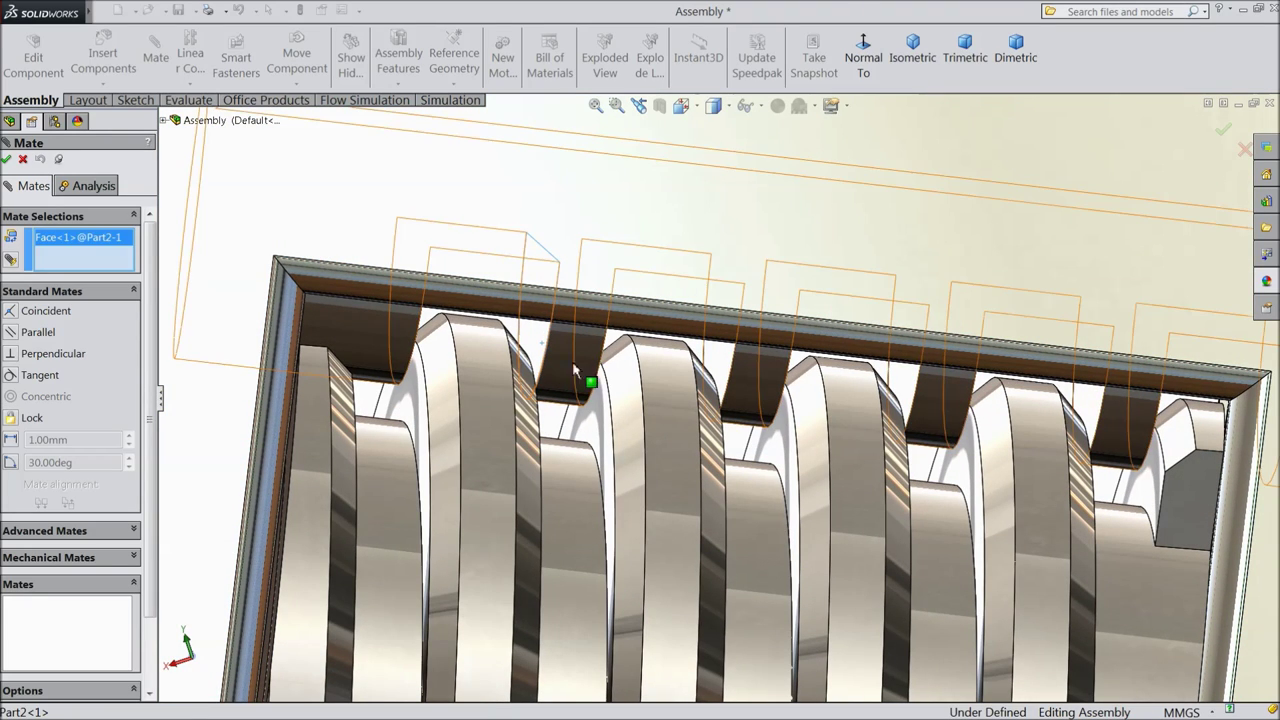
{"action": "middle_click_drag", "start_coordinate": [580, 380], "coordinate": [545, 395]}
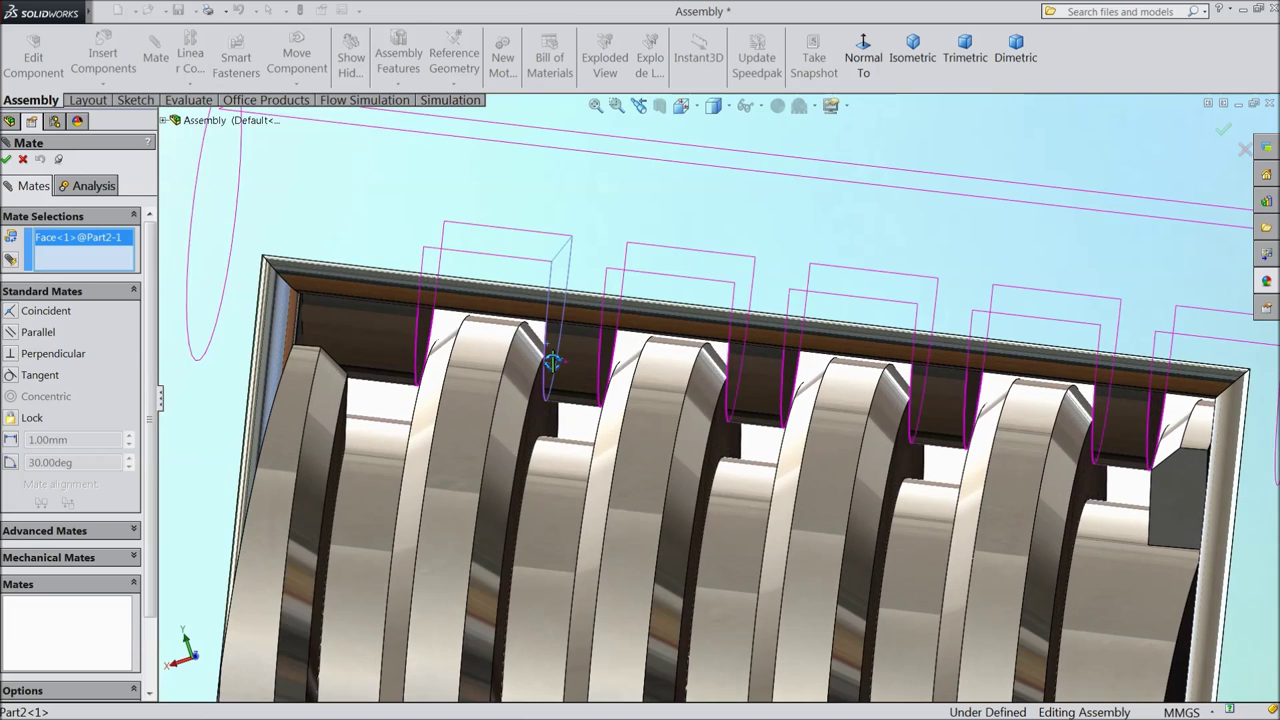
{"action": "left_click", "coordinate": [540, 413]}
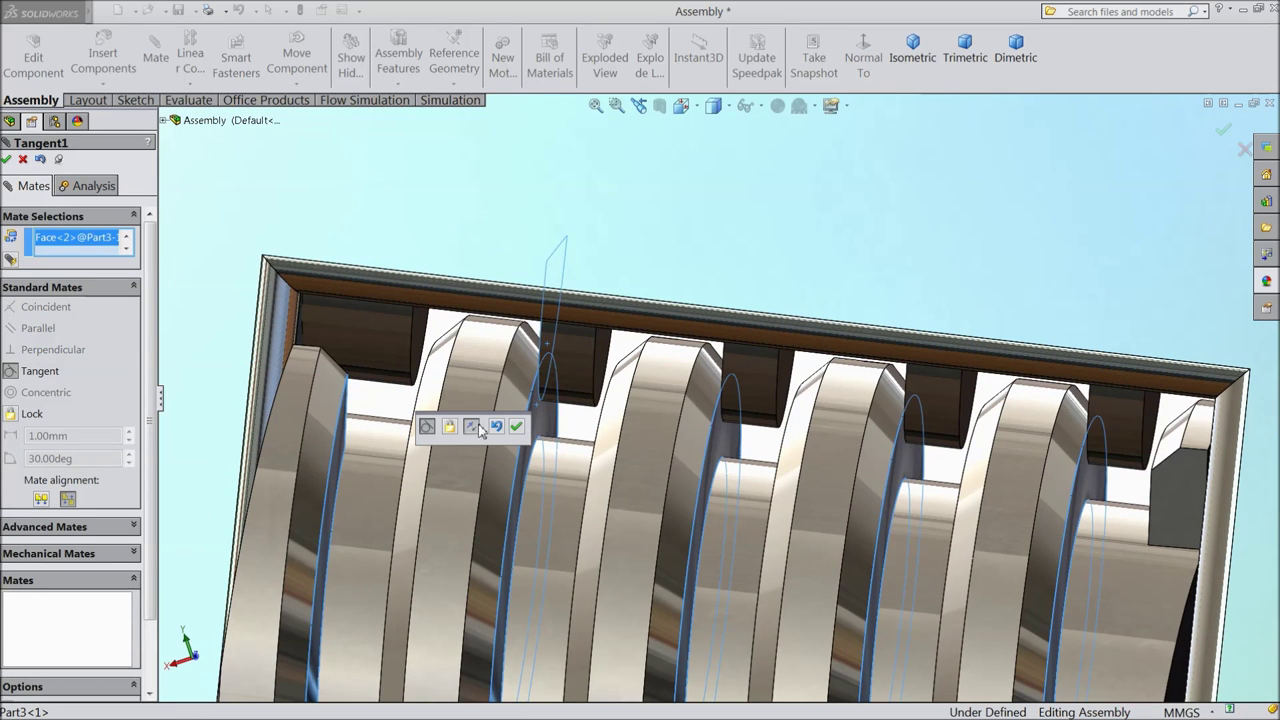
{"action": "left_click", "coordinate": [517, 427]}
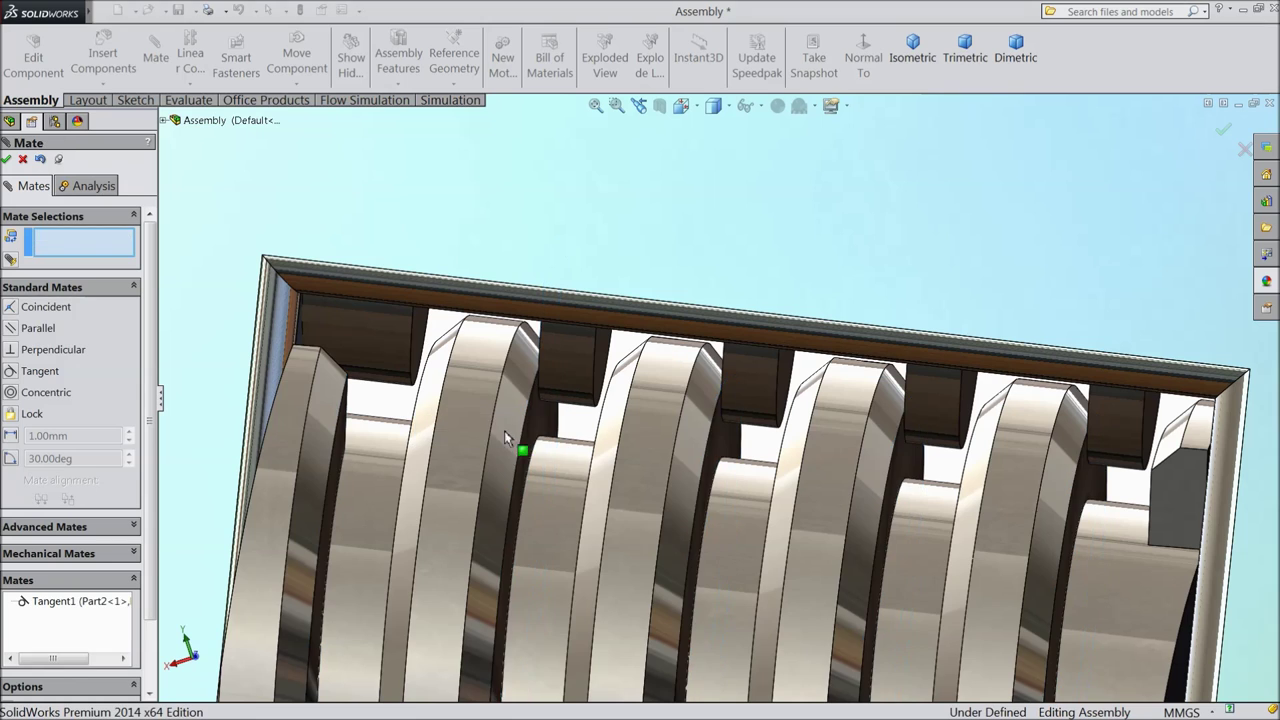
Add a coincident mate between the end of the worm thread and the jaw's cylindrical rail face, and finish mating
{"action": "scroll", "coordinate": [331, 364], "scroll_direction": "down", "scroll_amount": 2}
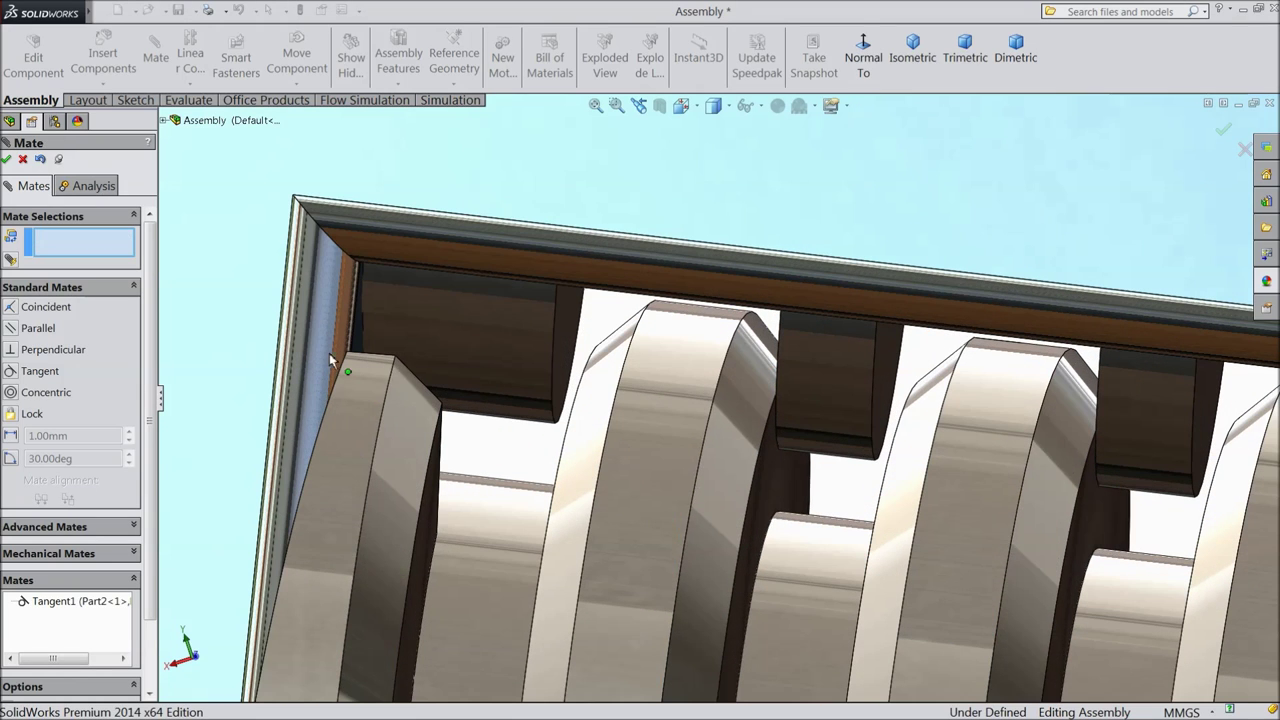
{"action": "left_click", "coordinate": [396, 360]}
{"action": "left_click", "coordinate": [449, 353]}
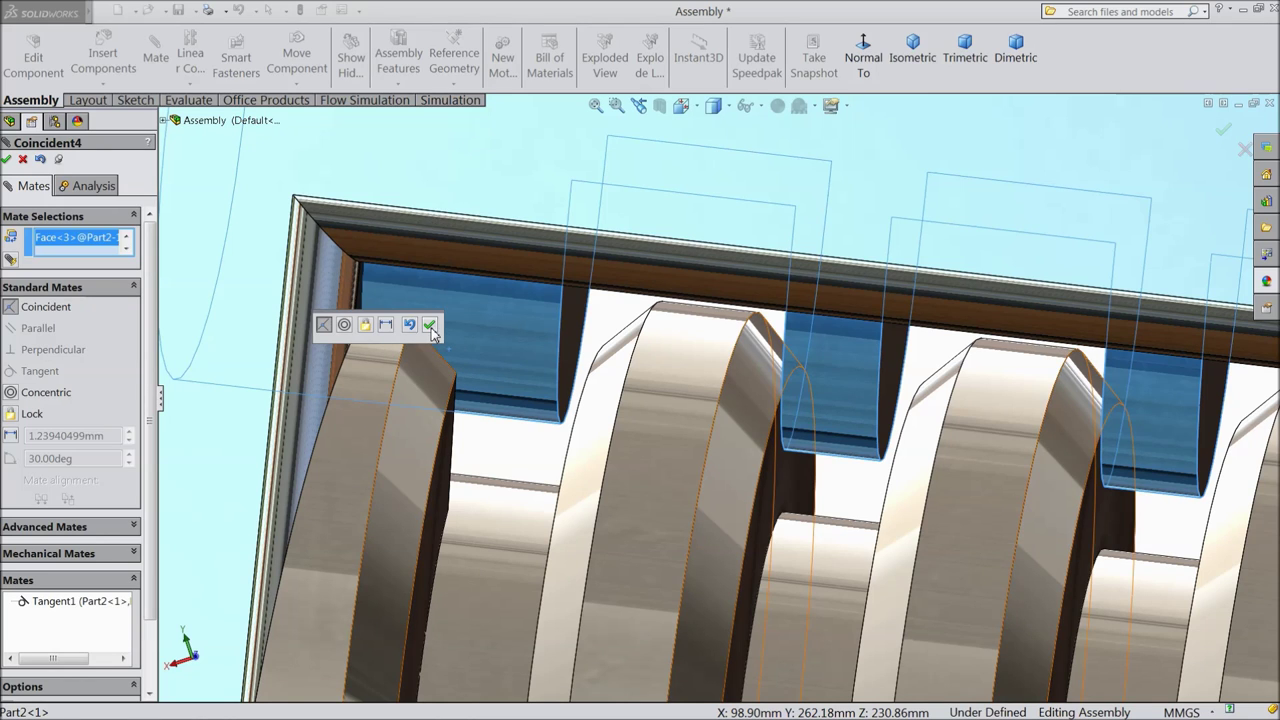
{"action": "left_click", "coordinate": [430, 326]}
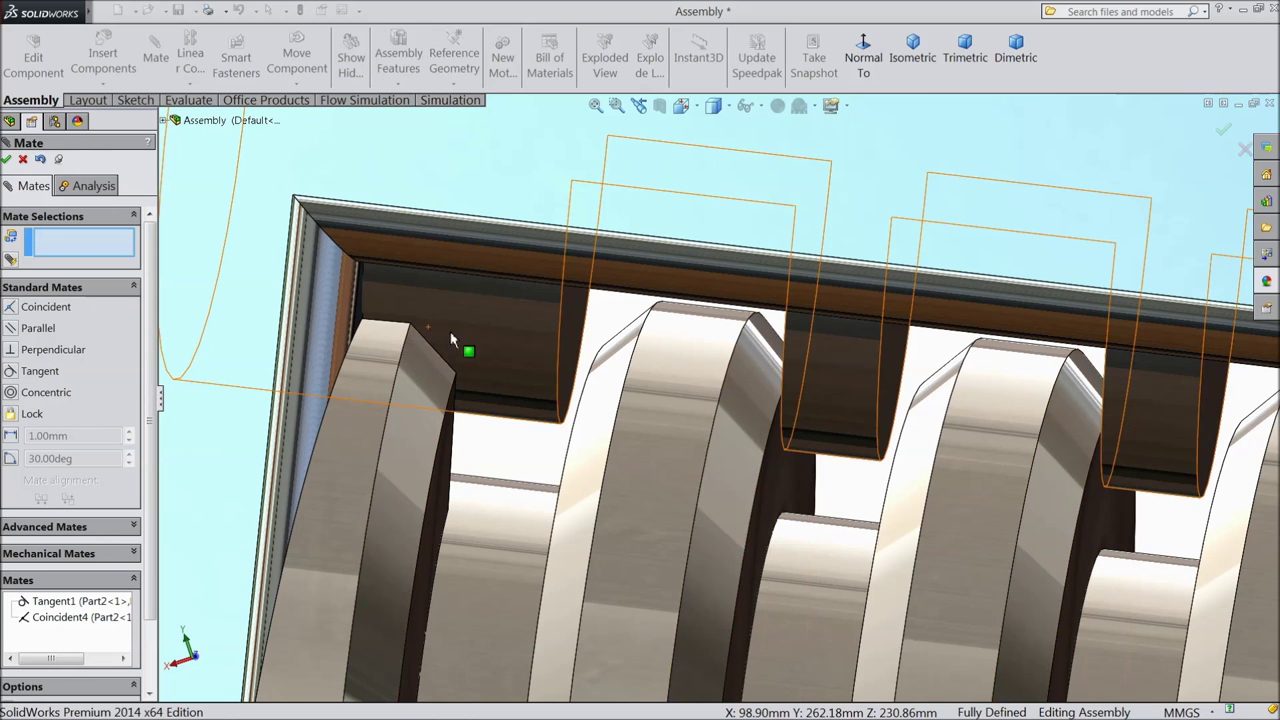
{"action": "left_click", "coordinate": [7, 161]}
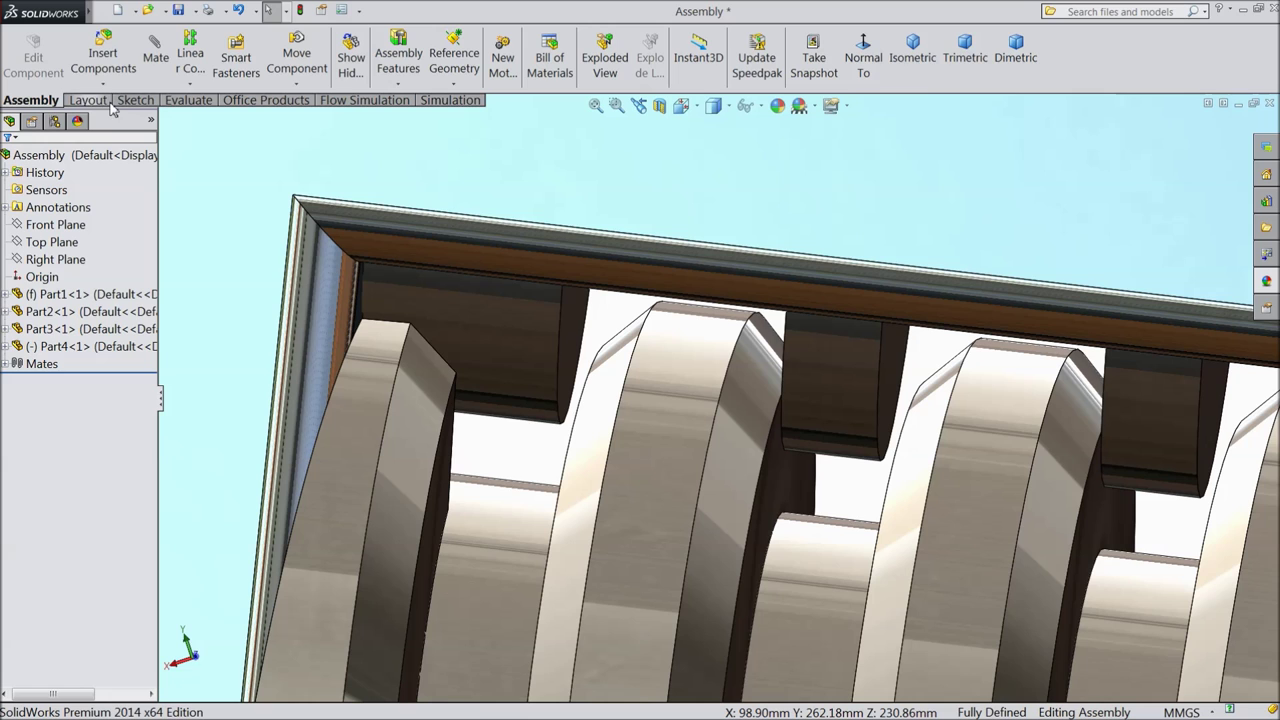
Measure the distance between the tip edge of the body's fixed jaw and the tip edge of the movable jaw
{"action": "left_click", "coordinate": [184, 101]}
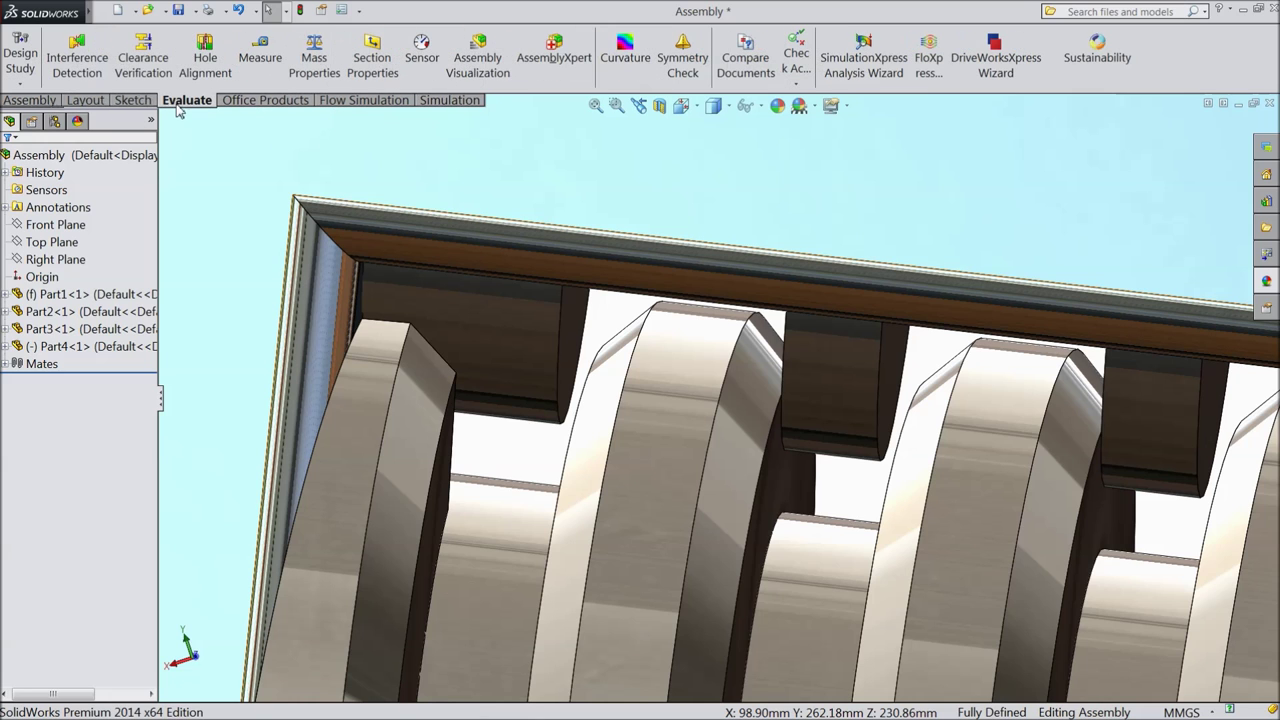
{"action": "left_click", "coordinate": [258, 55]}
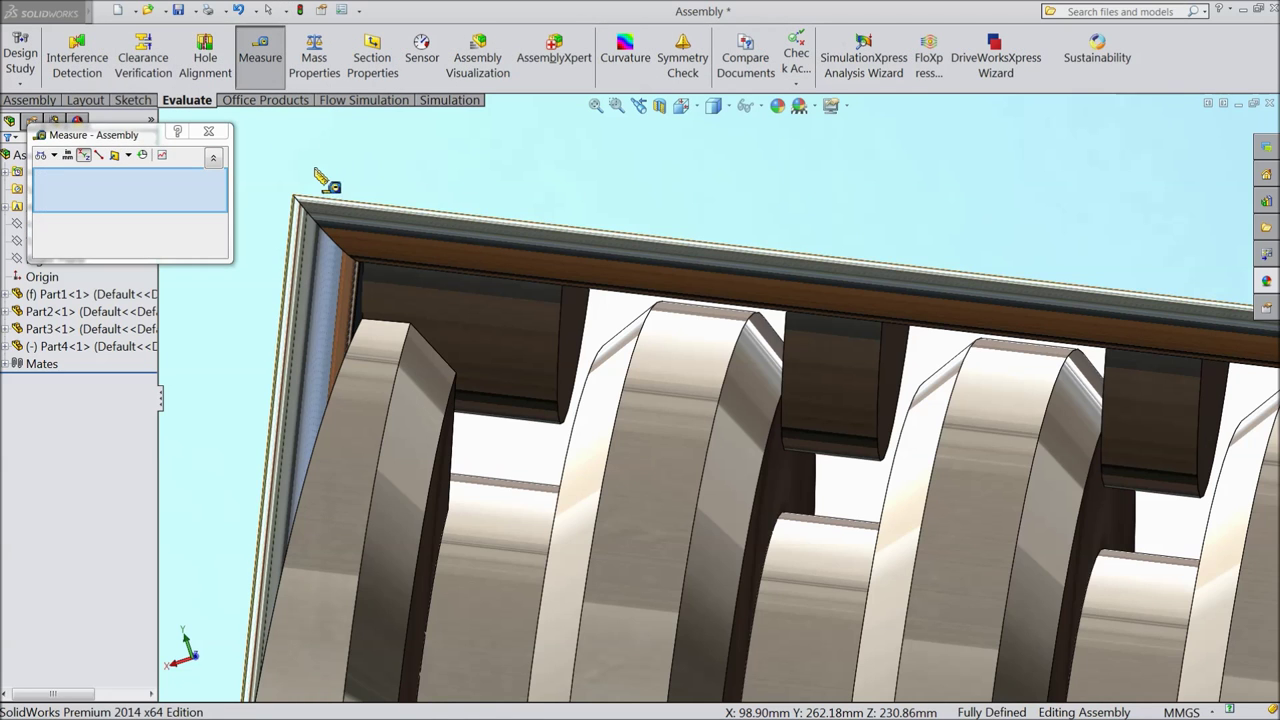
{"action": "scroll", "coordinate": [480, 274], "scroll_direction": "up", "scroll_amount": 6}
{"action": "middle_click_drag", "start_coordinate": [710, 180], "coordinate": [737, 194]}
{"action": "scroll", "coordinate": [737, 194], "scroll_direction": "down", "scroll_amount": 6}
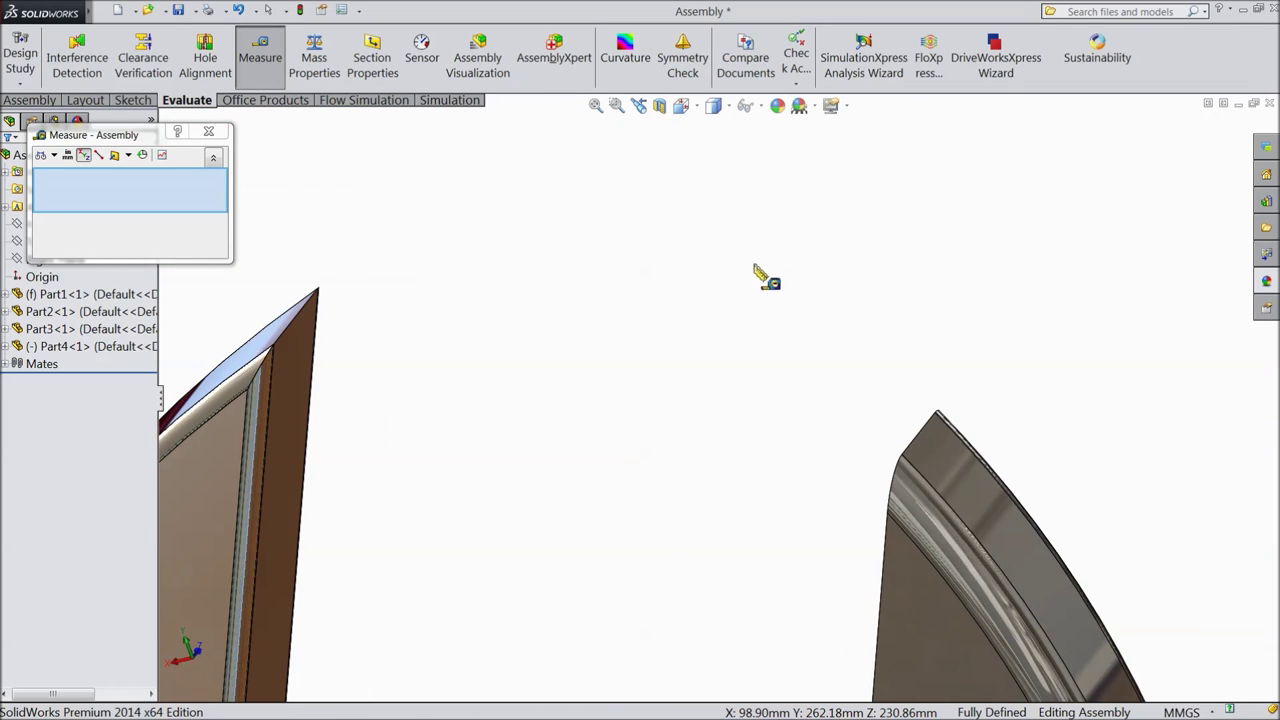
{"action": "left_click", "coordinate": [298, 318]}
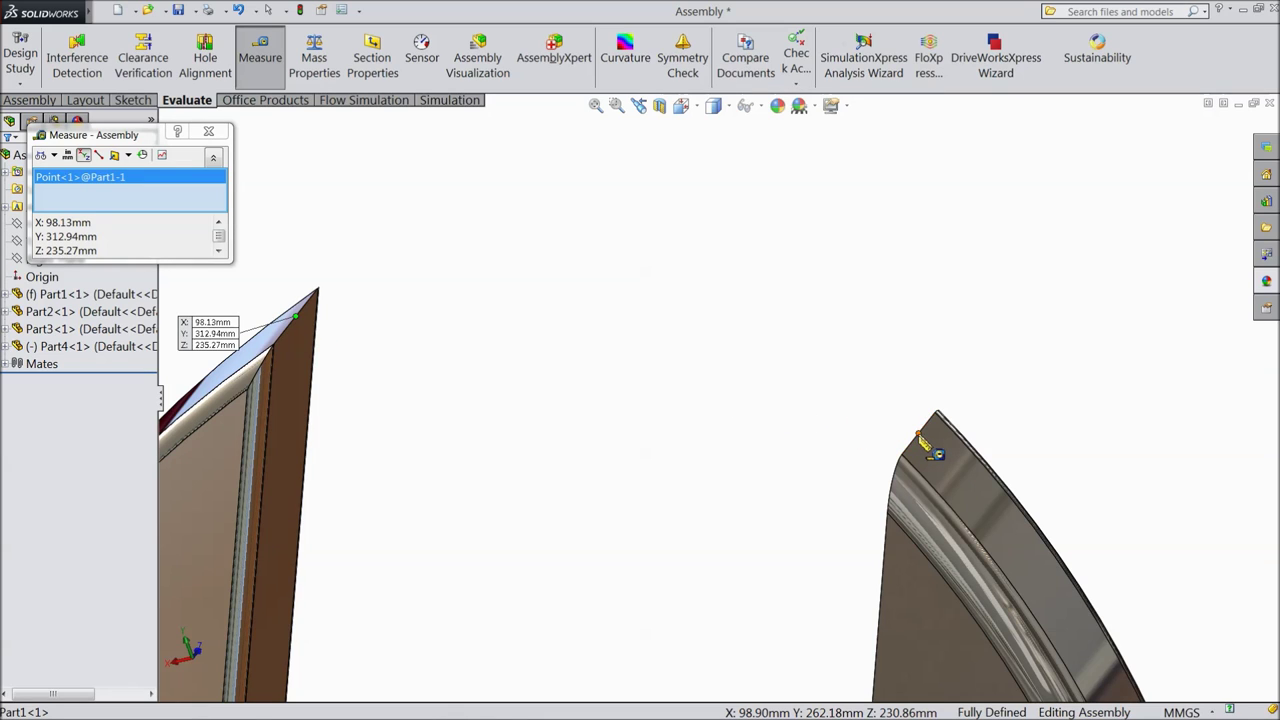
{"action": "left_click", "coordinate": [918, 436]}
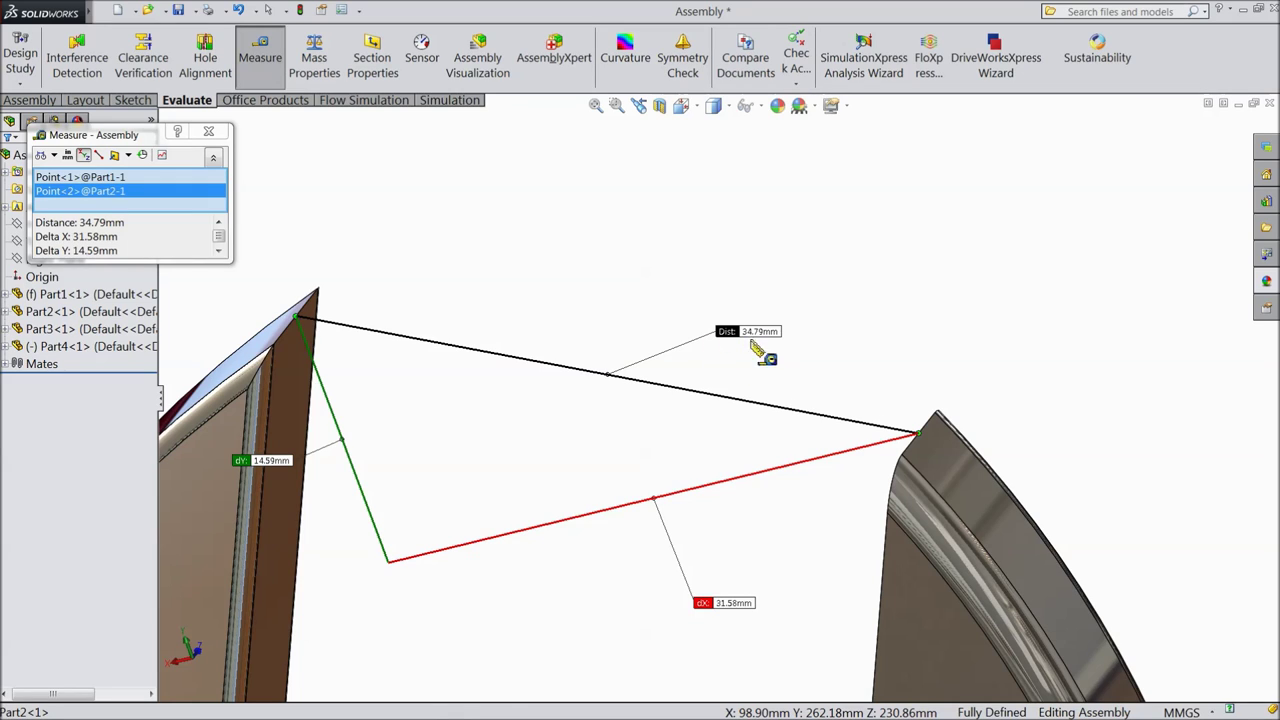
{"action": "left_click", "coordinate": [209, 135]}
Suppress the tangent and the coincident mate that tie the movable jaw to the worm
{"action": "scroll", "coordinate": [505, 320], "scroll_direction": "up", "scroll_amount": 4}
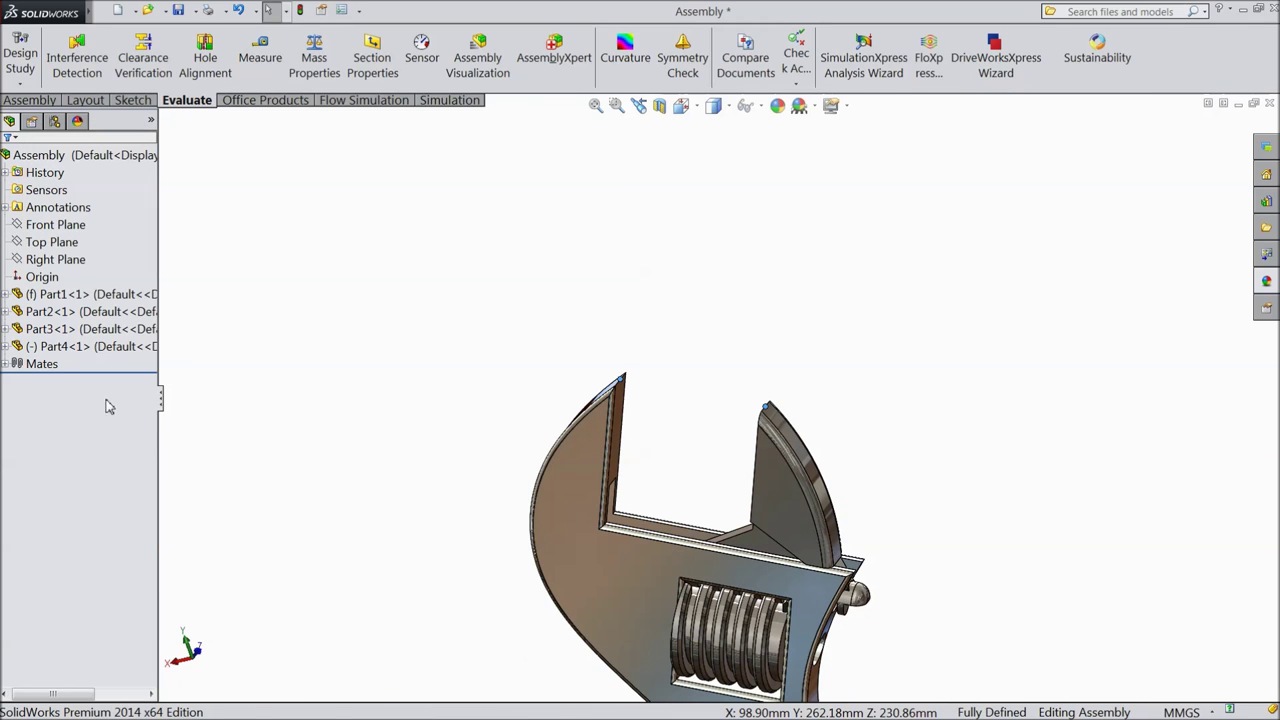
{"action": "left_click", "coordinate": [5, 364]}
{"action": "left_click", "coordinate": [85, 485]}
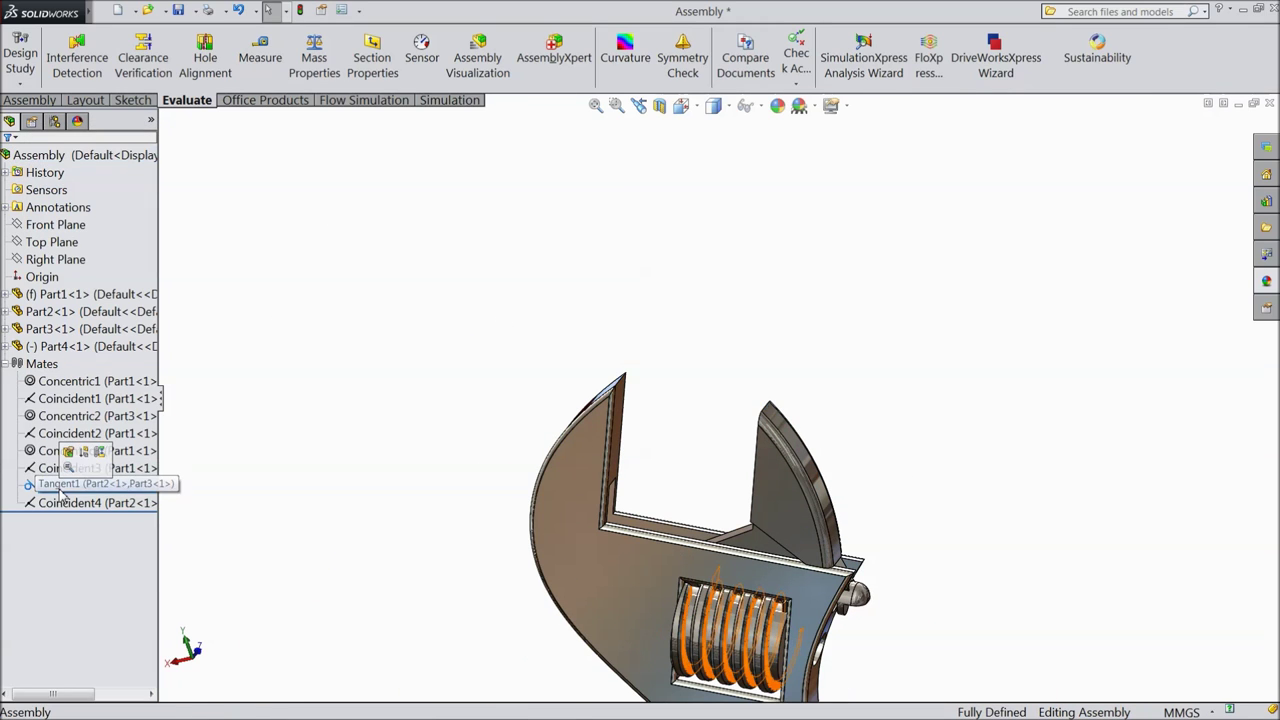
{"action": "left_click", "coordinate": [86, 464]}
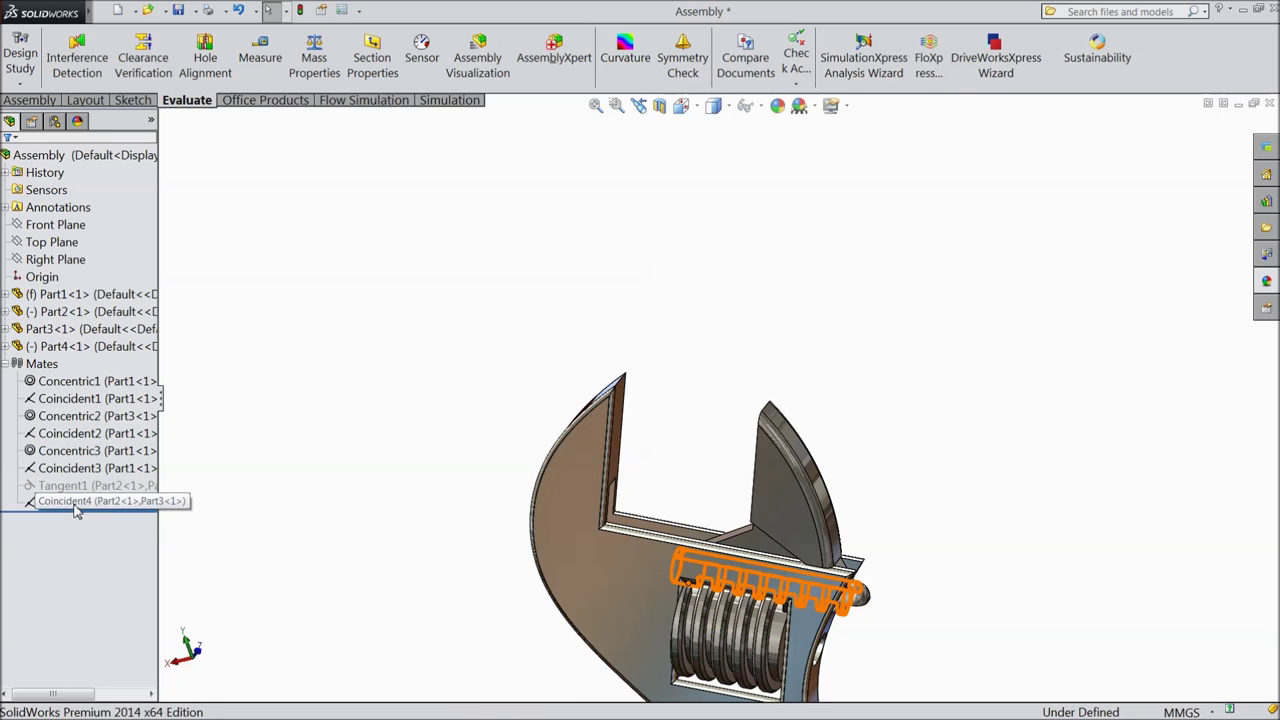
{"action": "left_click", "coordinate": [83, 506]}
{"action": "left_click", "coordinate": [100, 474]}
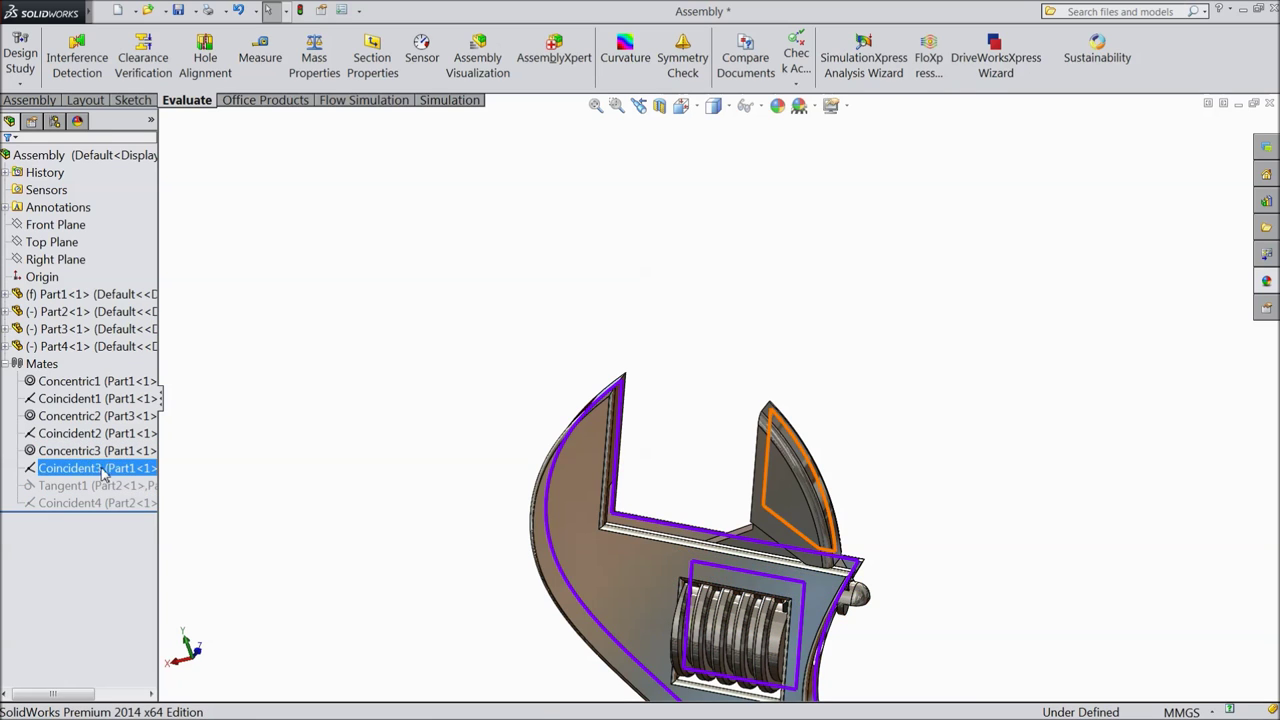
Set up an advanced limit distance mate with a maximum of 34.79 mm and a minimum of 1 mm
{"action": "scroll", "coordinate": [765, 490], "scroll_direction": "down", "scroll_amount": 3}
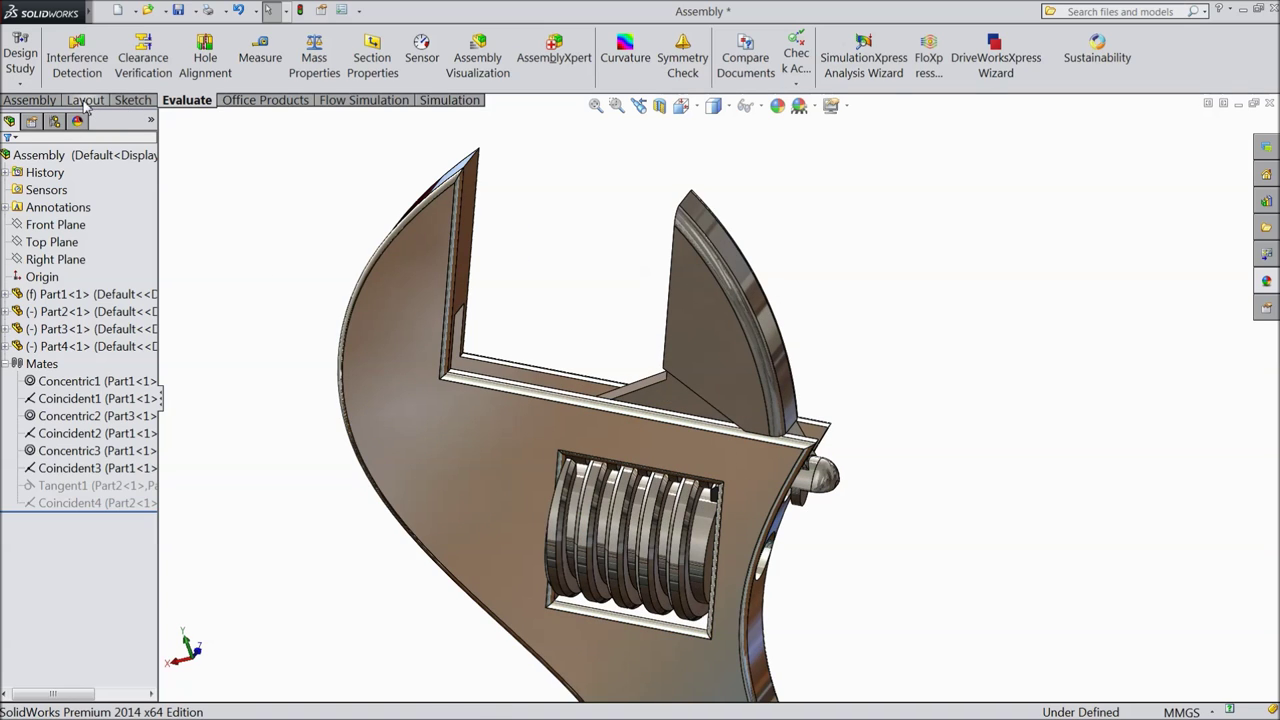
{"action": "left_click", "coordinate": [30, 100]}
{"action": "left_click", "coordinate": [155, 50]}
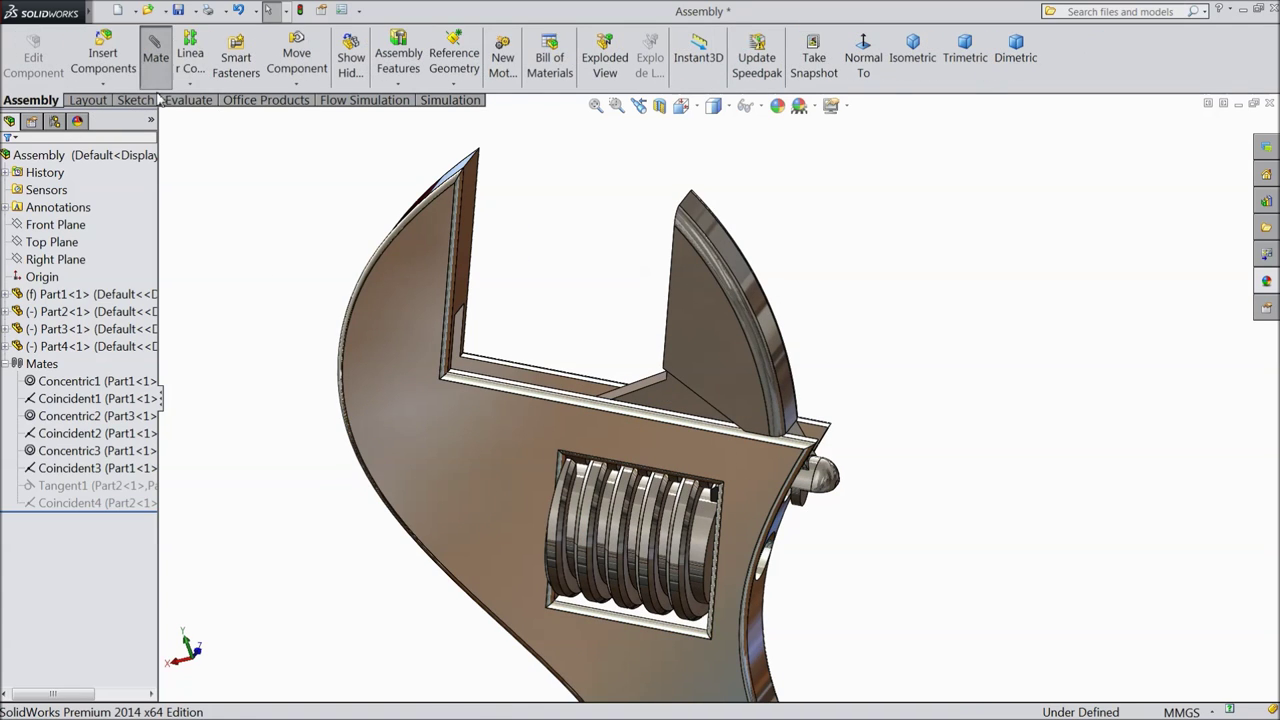
{"action": "left_click", "coordinate": [70, 531]}
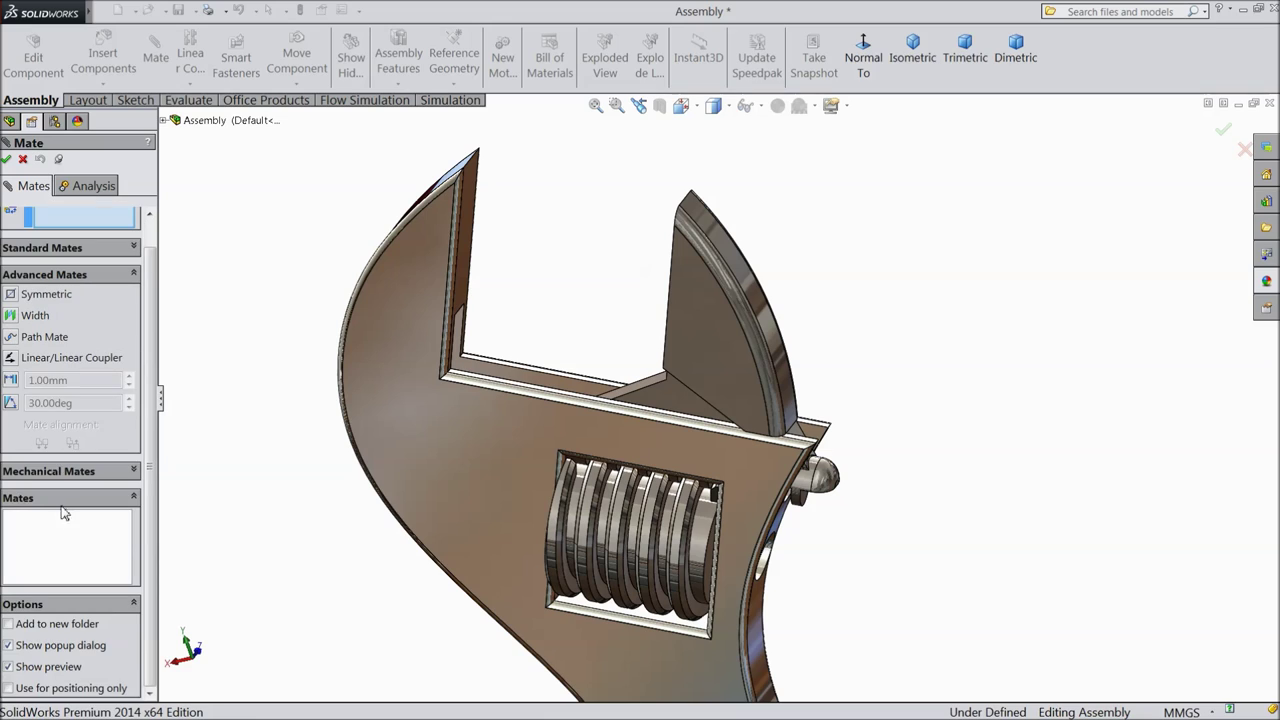
{"action": "left_click", "coordinate": [9, 382]}
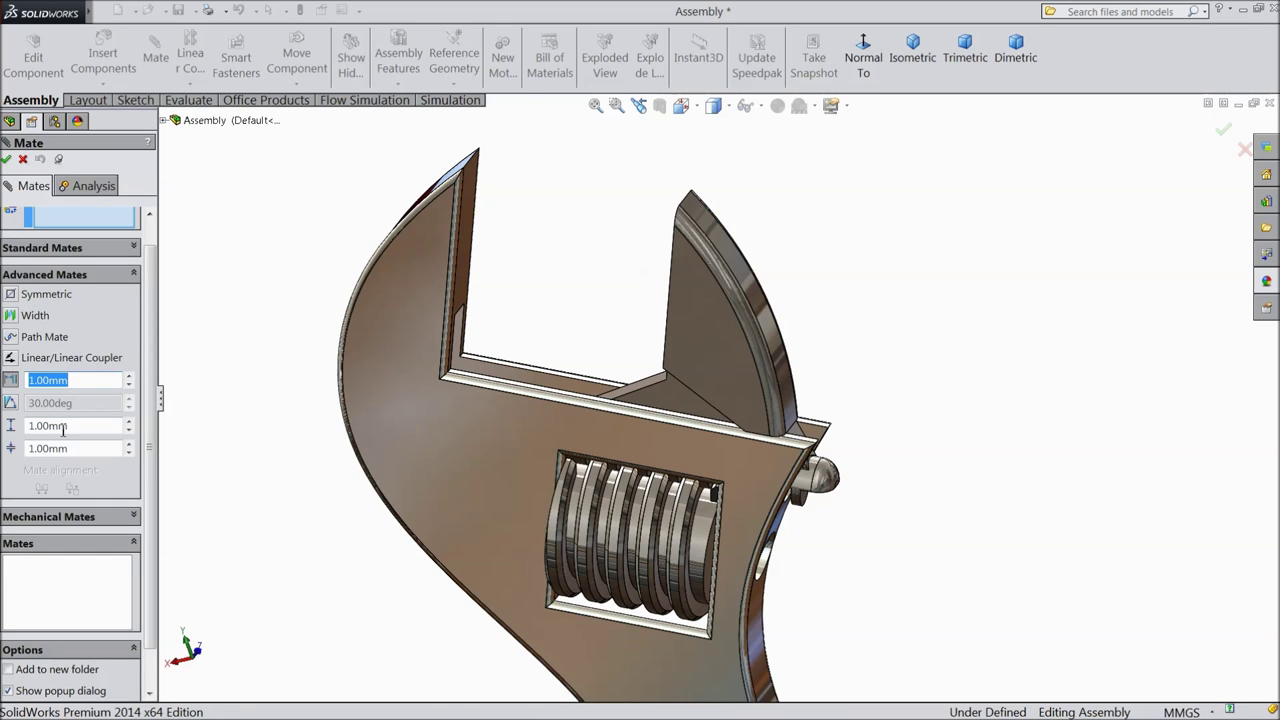
{"action": "type", "text": "3"}
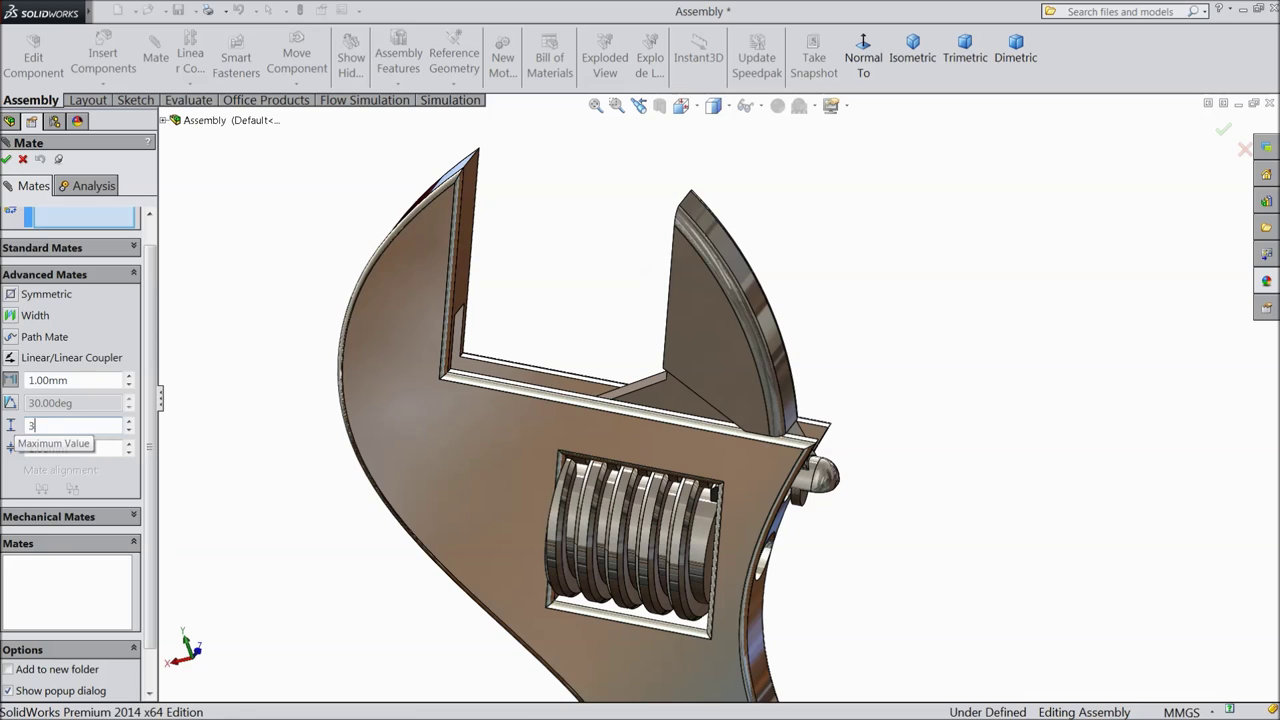
{"action": "type", "text": "4.79mm"}
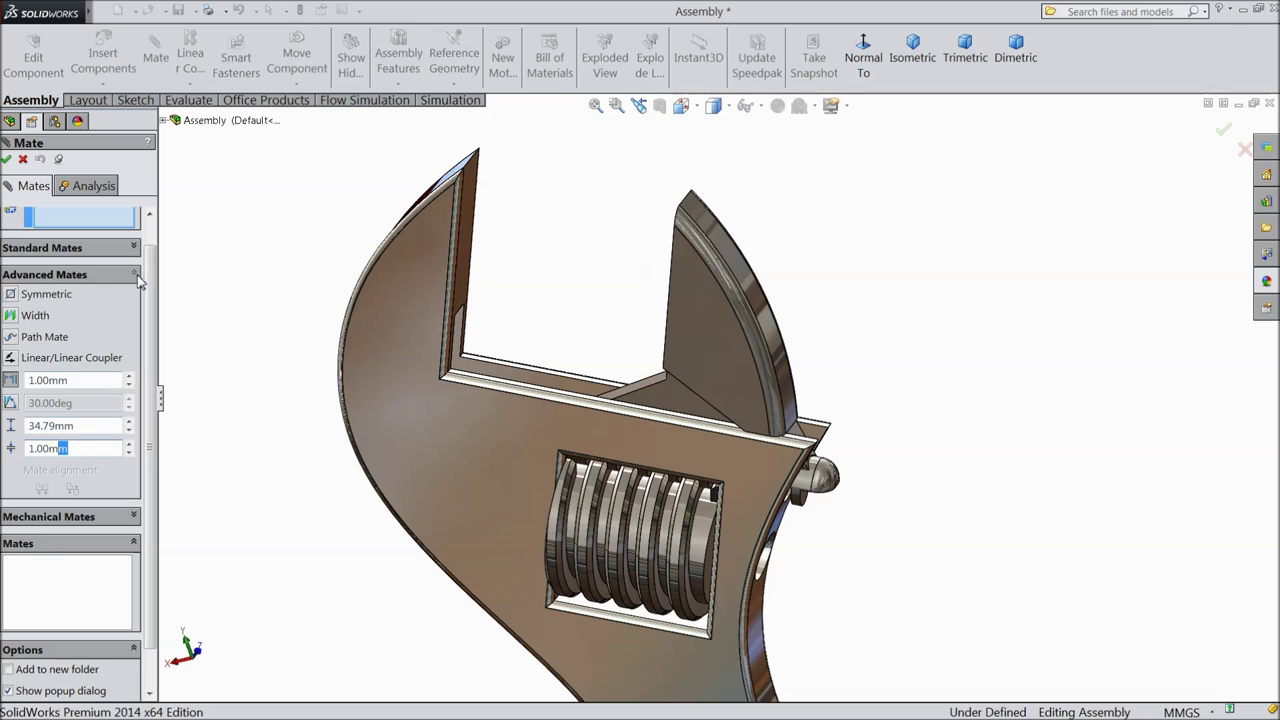
Apply the limit distance mate between the gripping face of the body's fixed jaw and the facing gripping face of the movable jaw
{"action": "scroll", "coordinate": [140, 282], "scroll_direction": "up", "scroll_amount": 1}
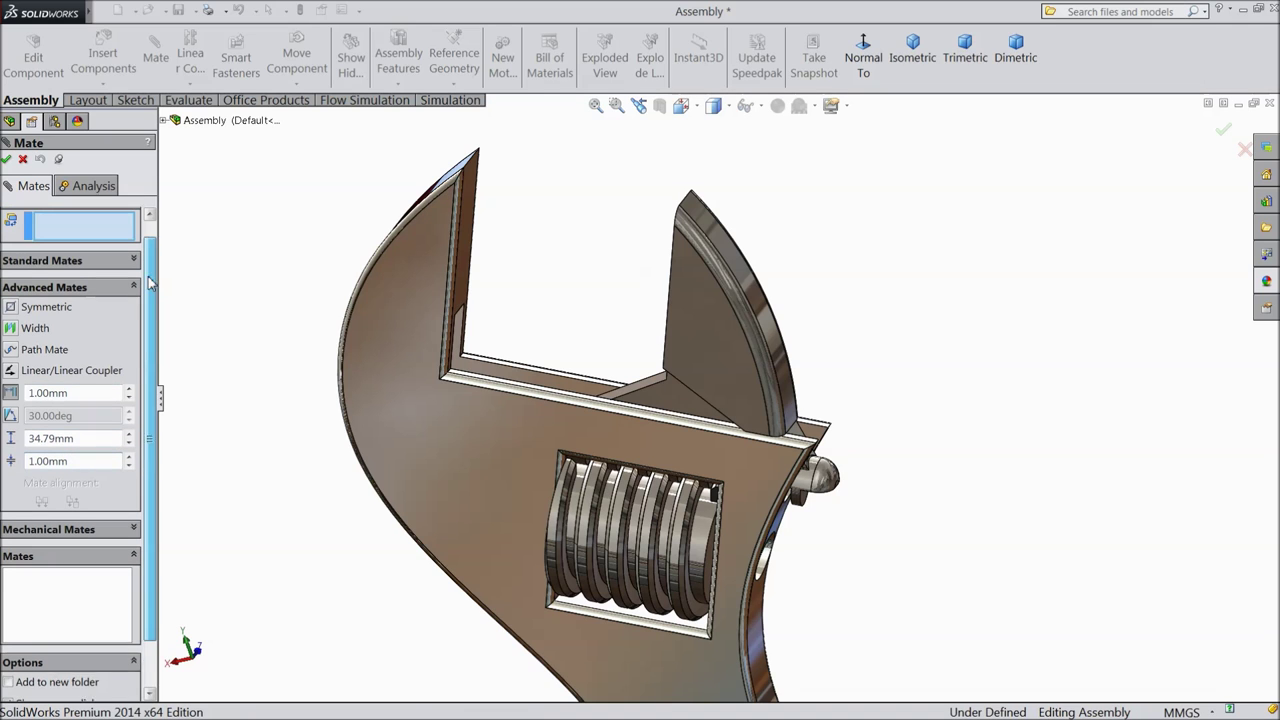
{"action": "scroll", "coordinate": [490, 272], "scroll_direction": "down", "scroll_amount": 2}
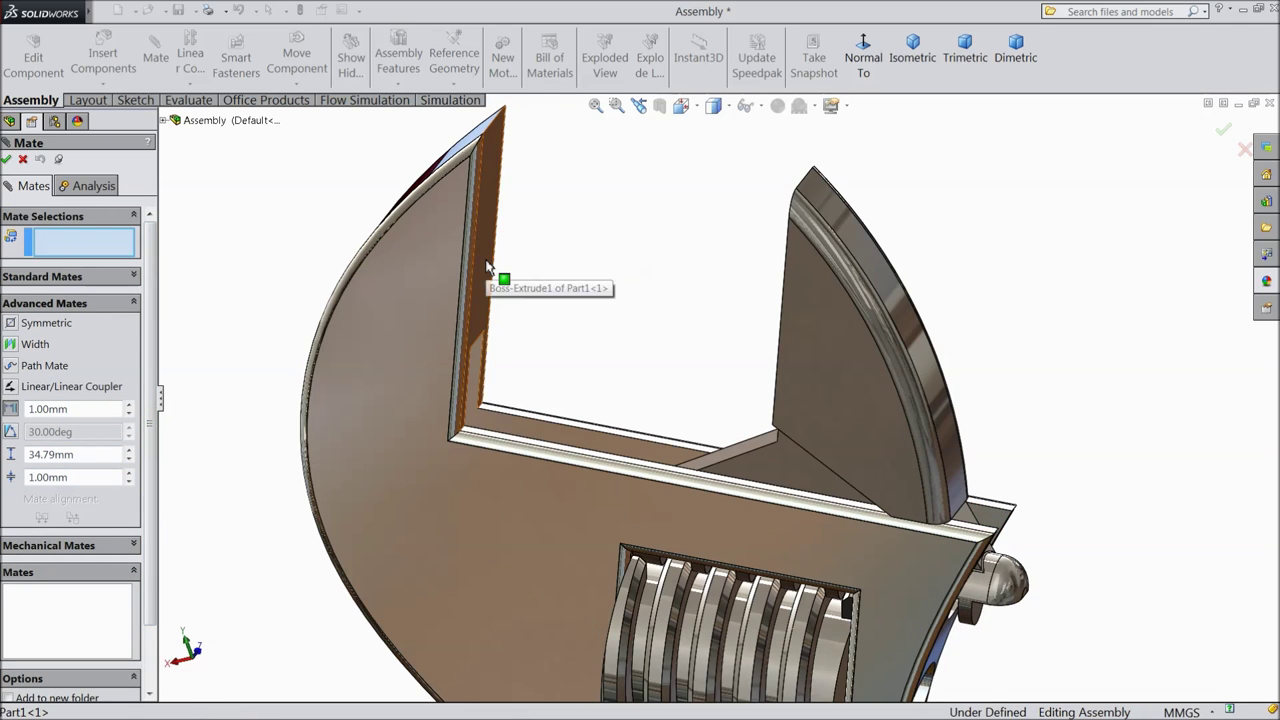
{"action": "left_click", "coordinate": [494, 268]}
{"action": "middle_click_drag", "start_coordinate": [594, 280], "coordinate": [688, 305]}
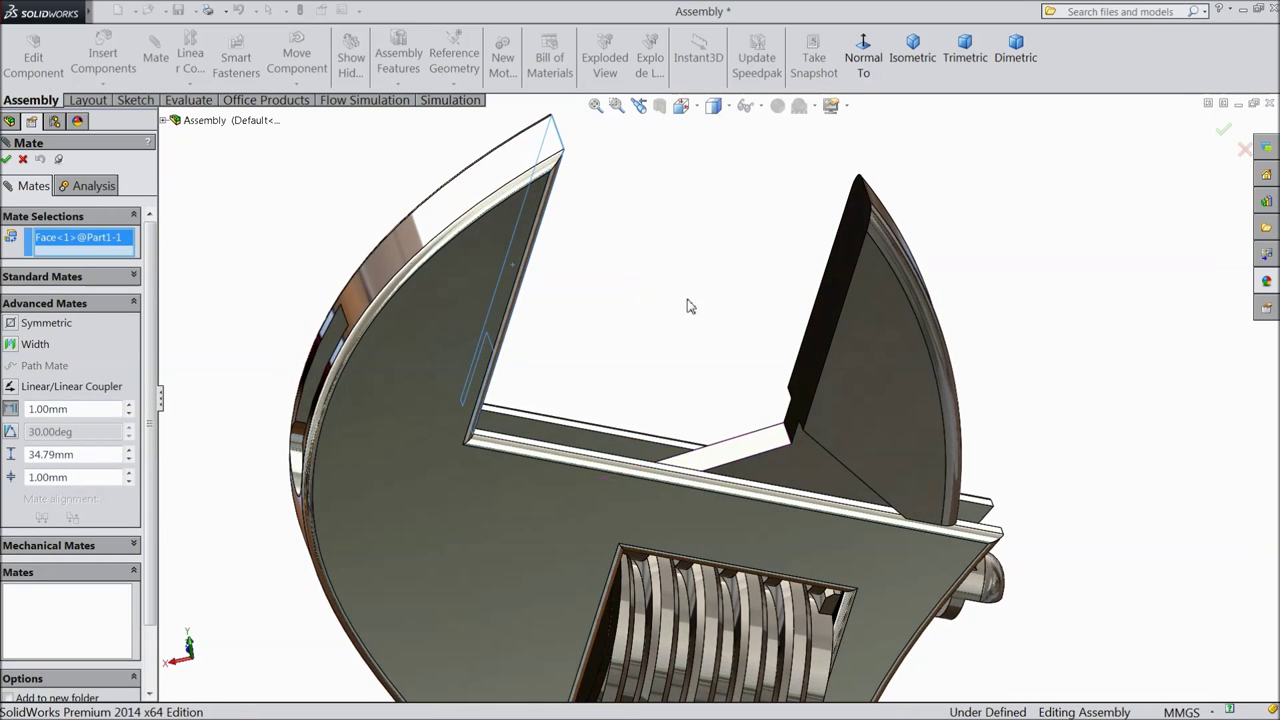
{"action": "left_click", "coordinate": [837, 330]}
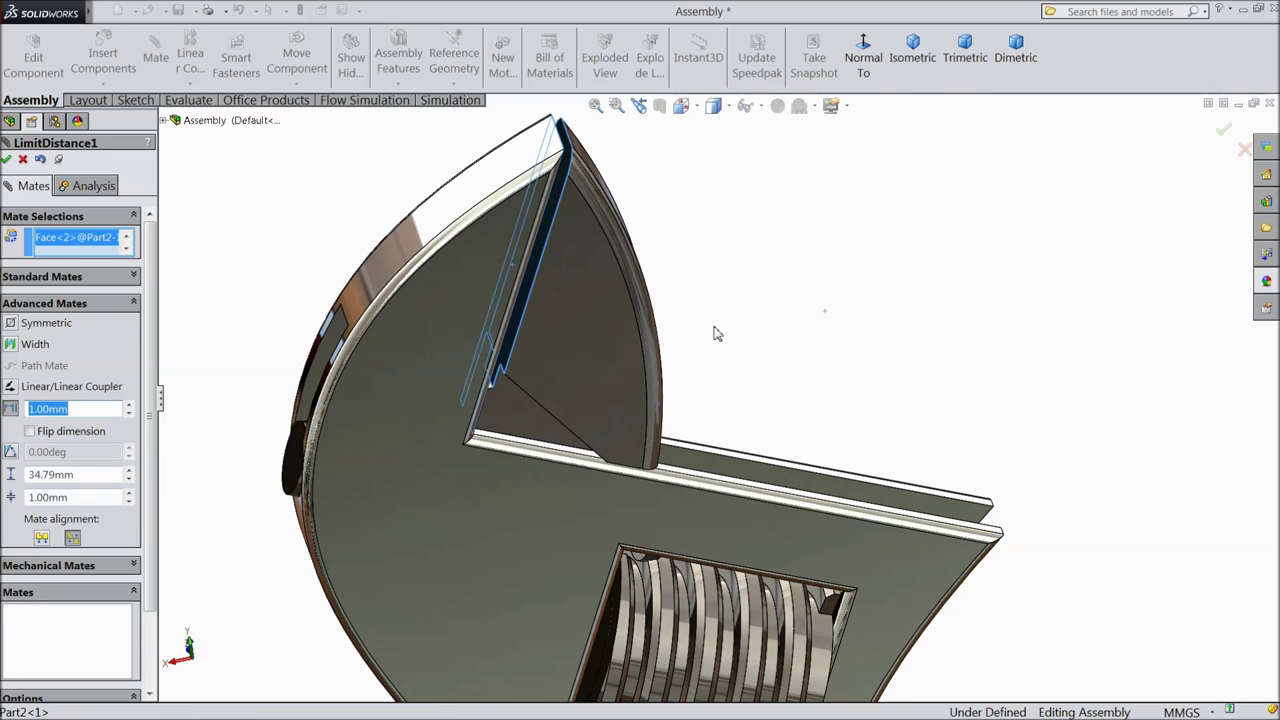
{"action": "middle_click_drag", "start_coordinate": [720, 326], "coordinate": [690, 300]}
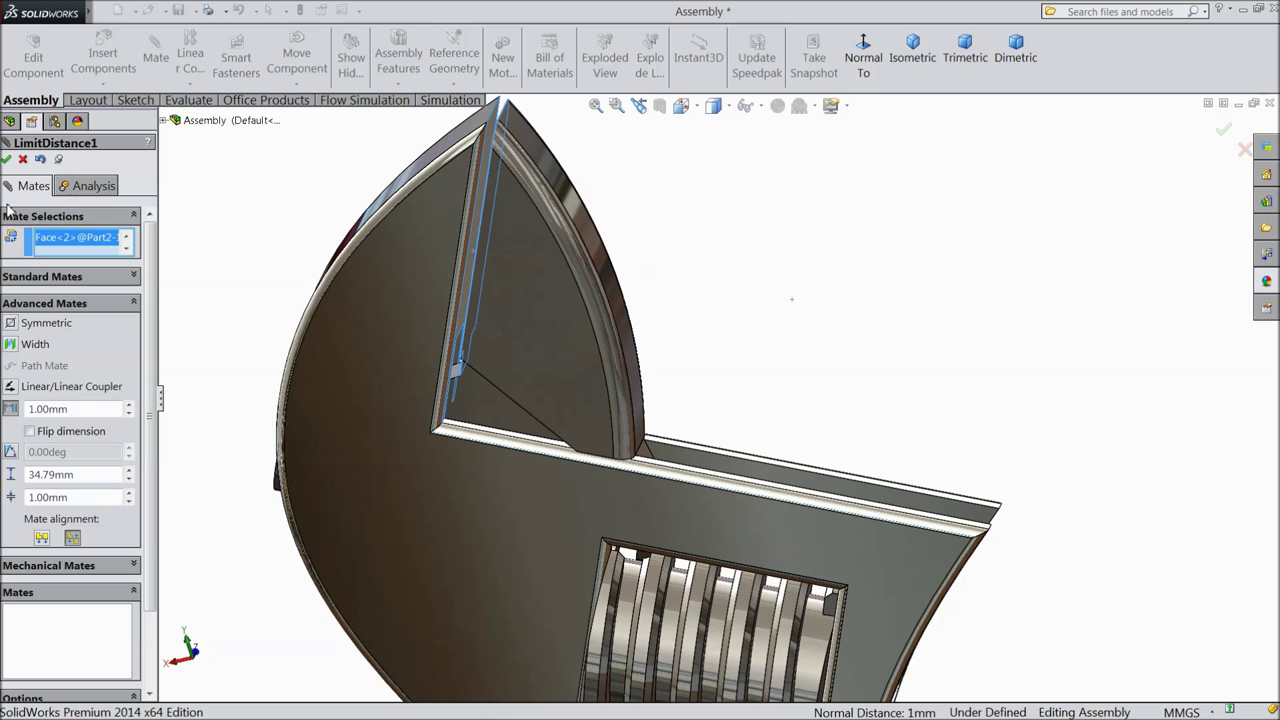
{"action": "left_click", "coordinate": [7, 160]}
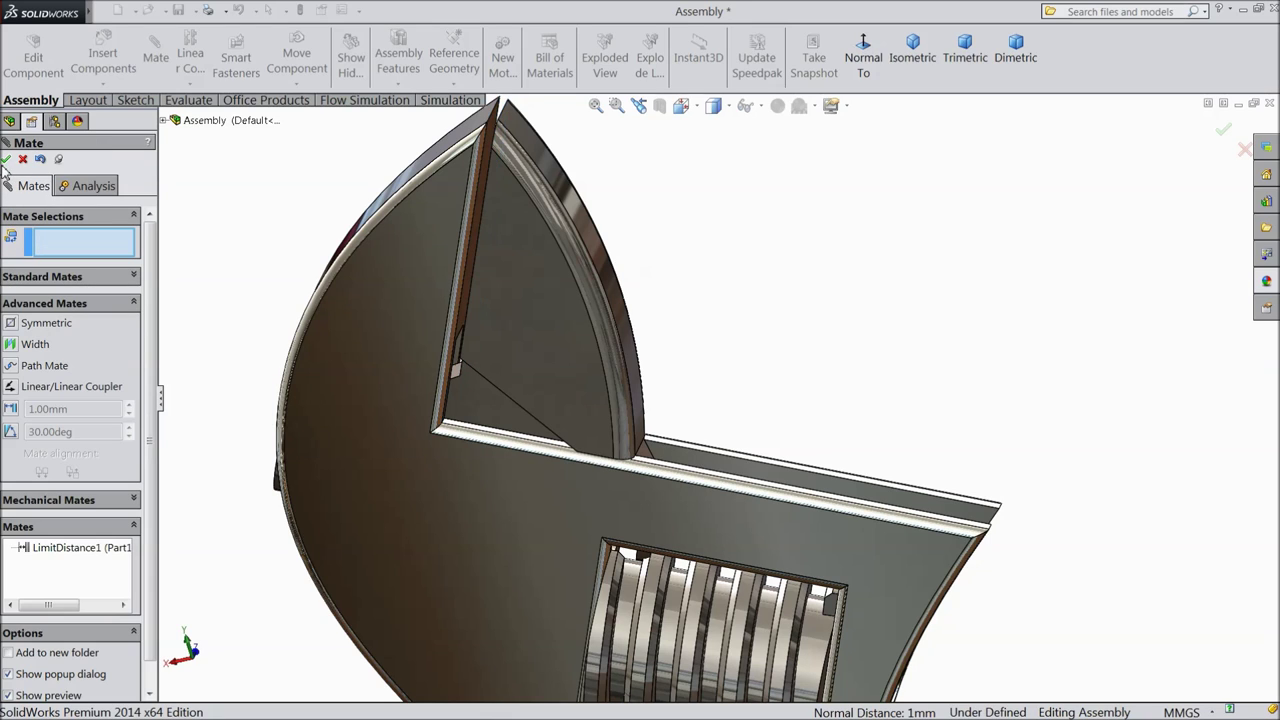
{"action": "key", "text": "ctrl+shift+z"}
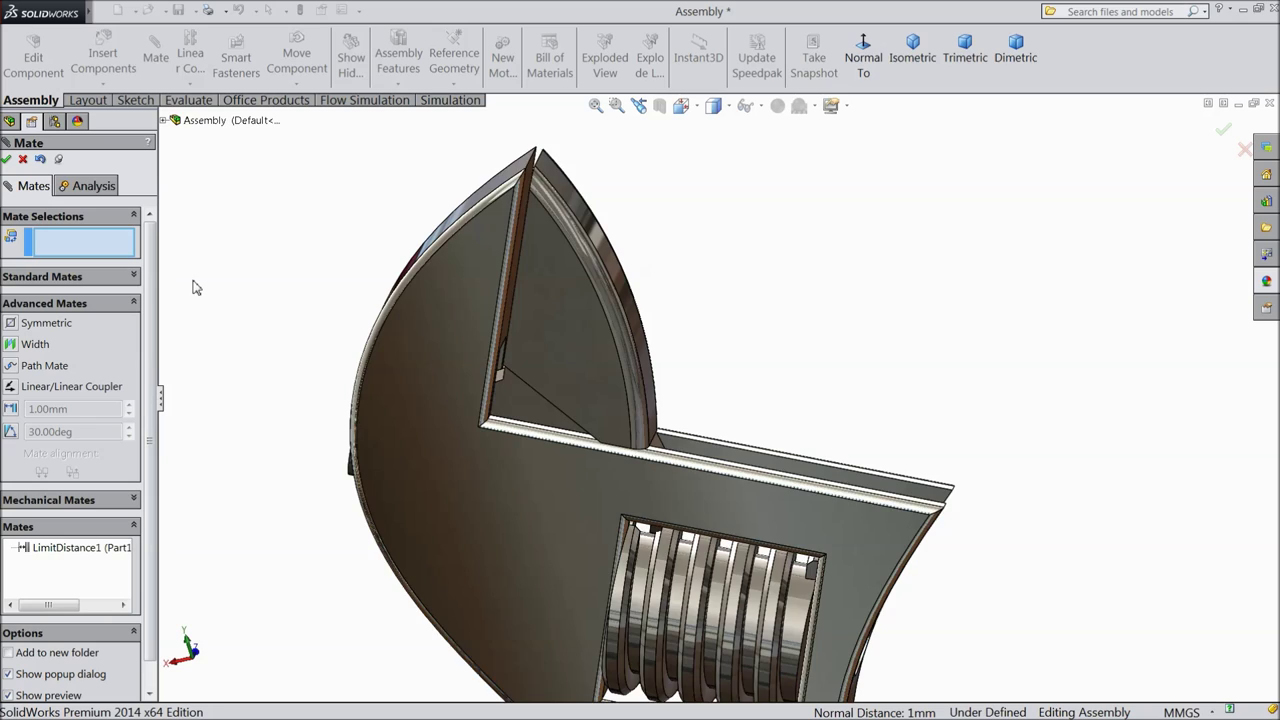
Start a rack and pinion mate with 5 mm rack travel per revolution and slide the movable jaw open to expose its rack
{"action": "left_click", "coordinate": [113, 305]}
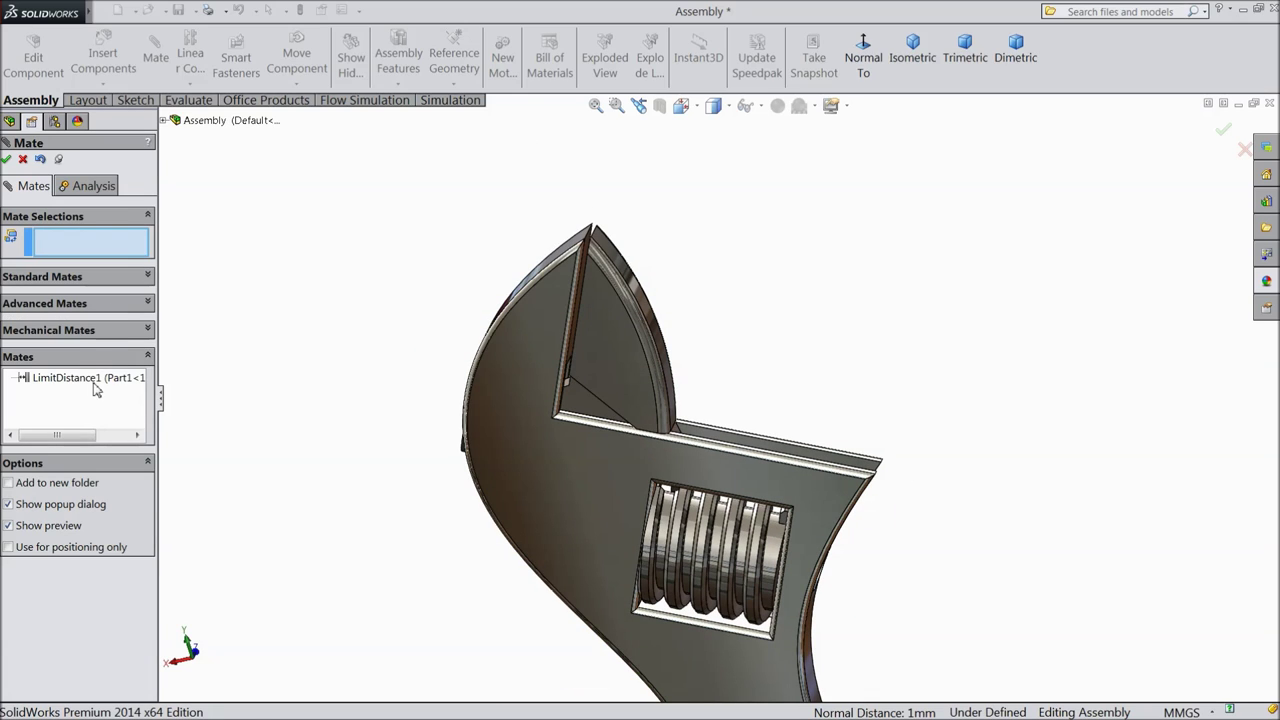
{"action": "left_click", "coordinate": [57, 331]}
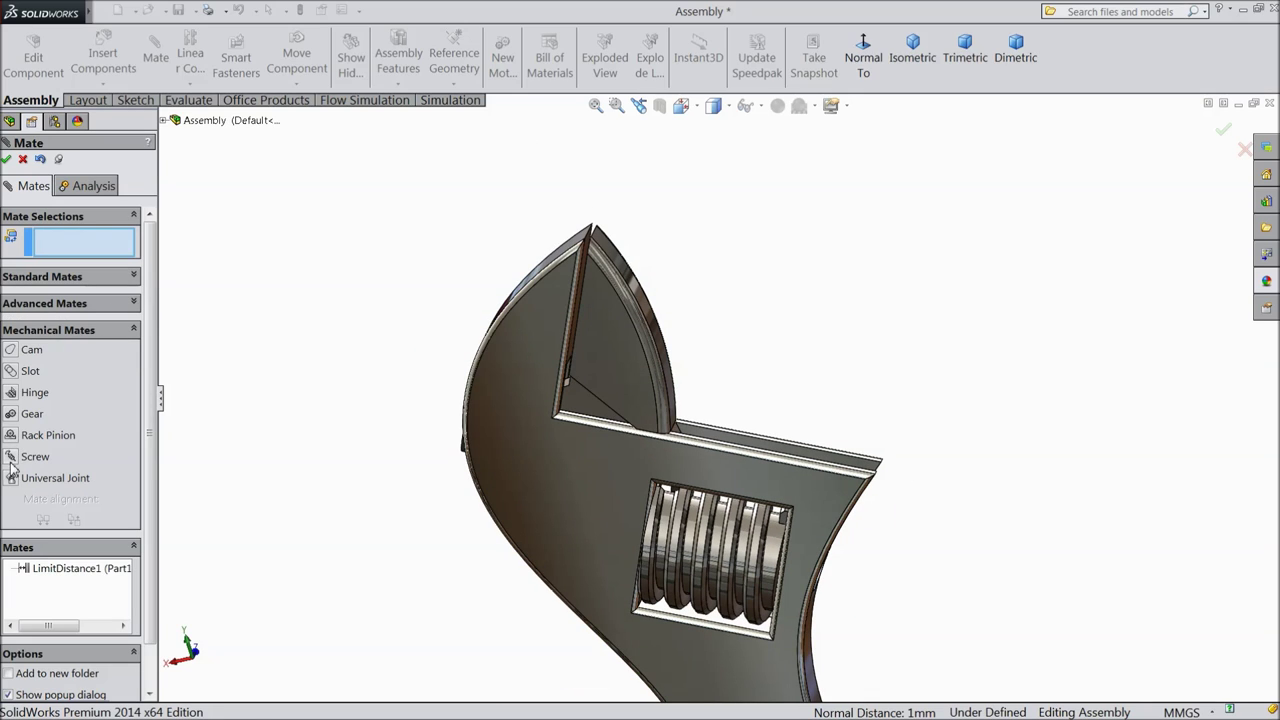
{"action": "left_click", "coordinate": [12, 440]}
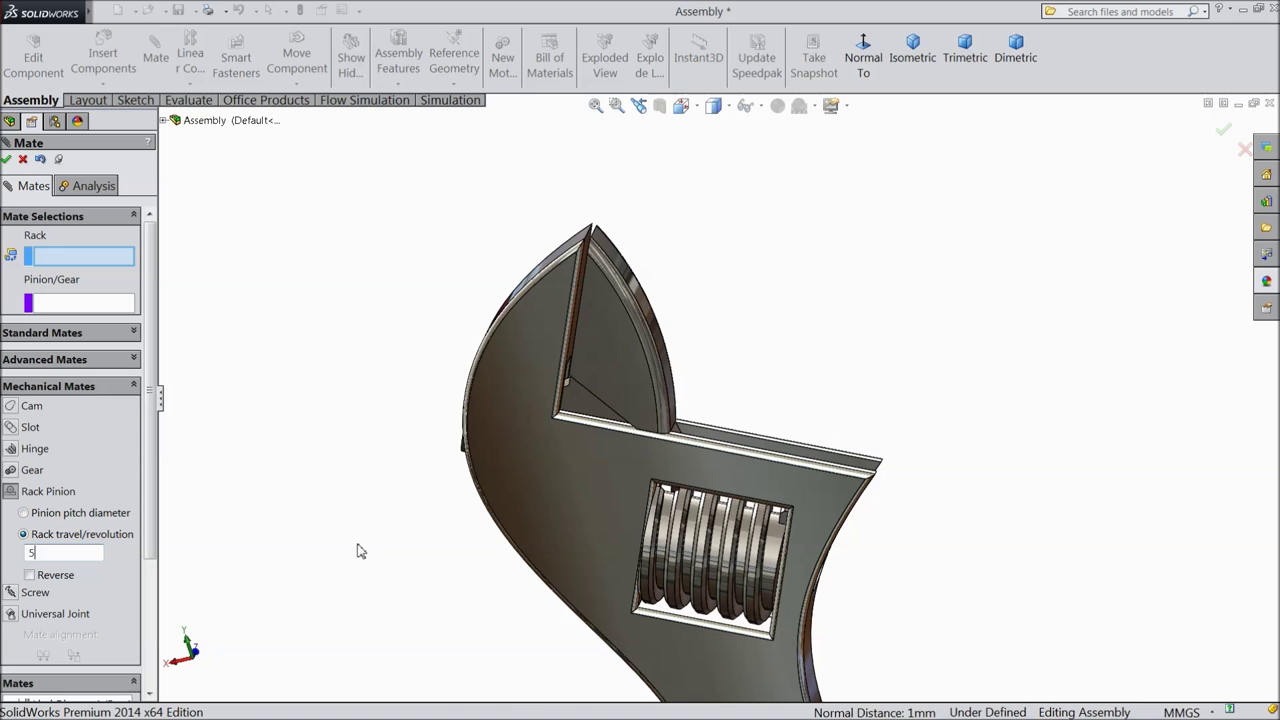
{"action": "key", "text": "Tab"}
{"action": "scroll", "coordinate": [777, 509], "scroll_direction": "down", "scroll_amount": 4}
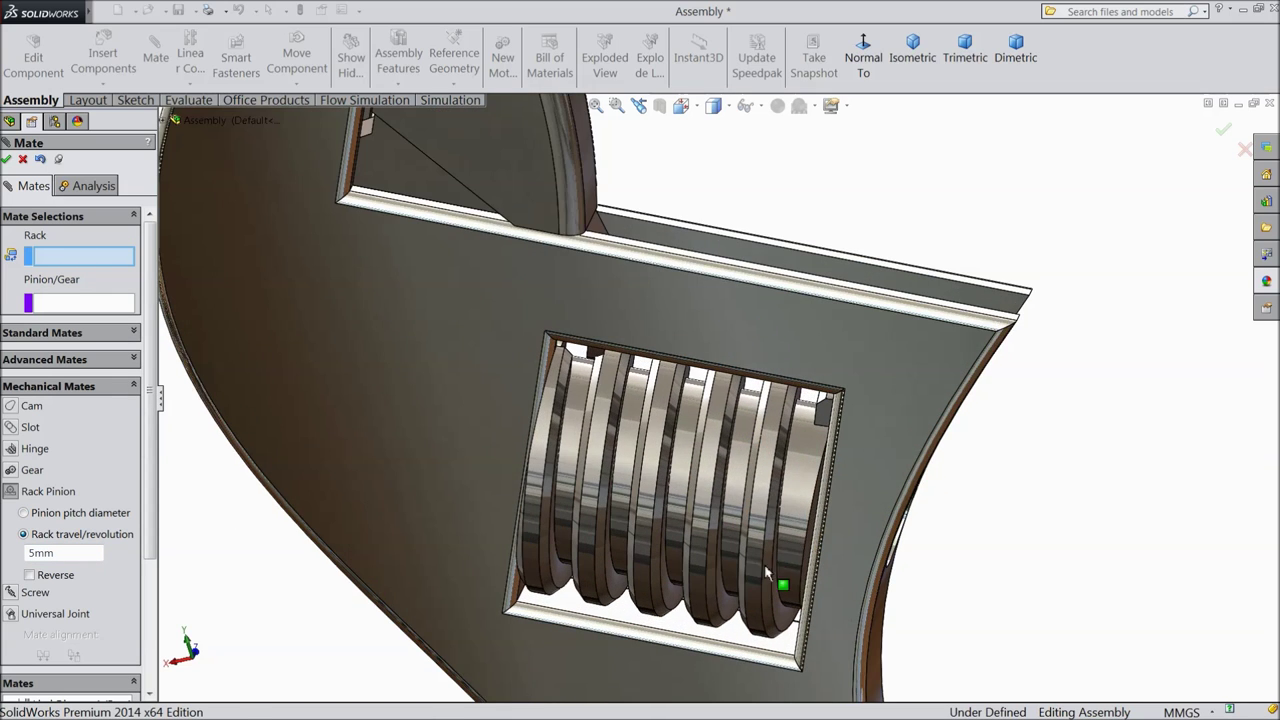
{"action": "scroll", "coordinate": [860, 497], "scroll_direction": "up", "scroll_amount": 4}
{"action": "left_click_drag", "start_coordinate": [631, 286], "coordinate": [945, 350]}
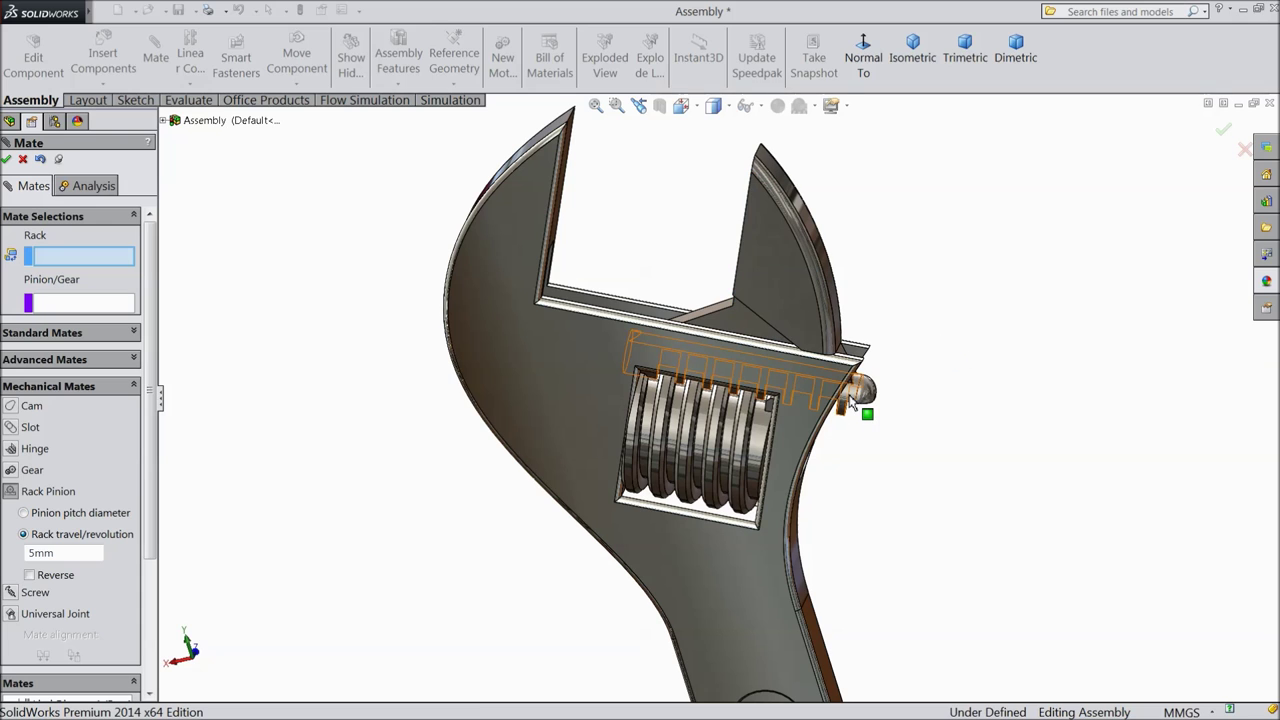
Assign the movable jaw's rack face as the rack and the worm's cylindrical root face as the pinion
{"action": "left_click", "coordinate": [851, 402]}
{"action": "scroll", "coordinate": [700, 367], "scroll_direction": "down", "scroll_amount": 2}
{"action": "scroll", "coordinate": [700, 367], "scroll_direction": "down", "scroll_amount": 3}
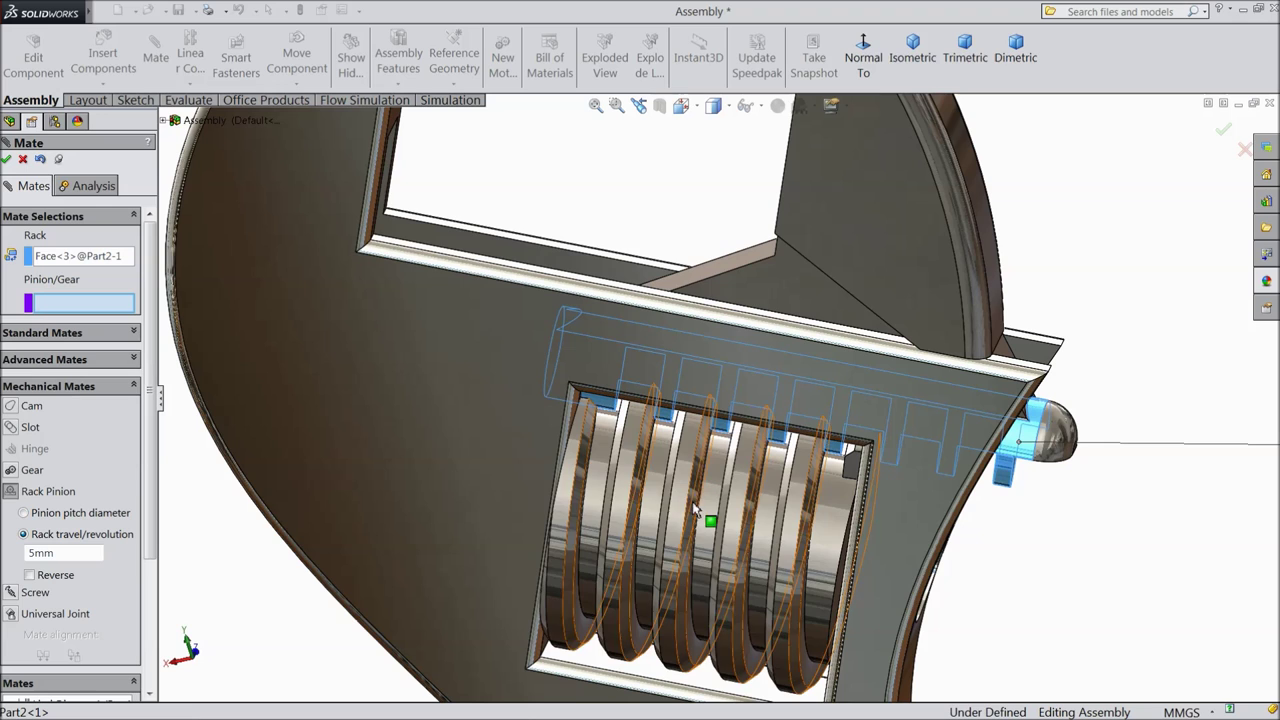
{"action": "left_click", "coordinate": [652, 508]}
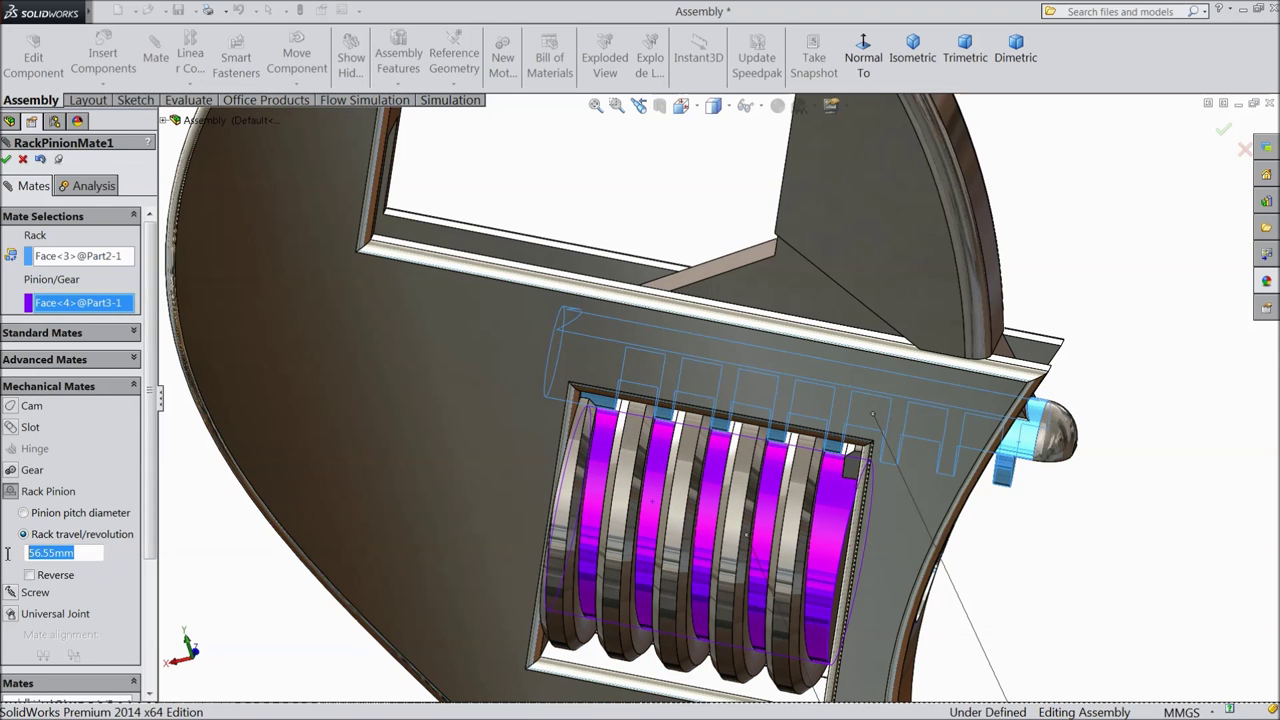
Set the rack travel to 5 mm per revolution, reverse the direction, and apply the rack and pinion mate
{"action": "type", "text": "5"}
{"action": "left_click", "coordinate": [86, 577]}
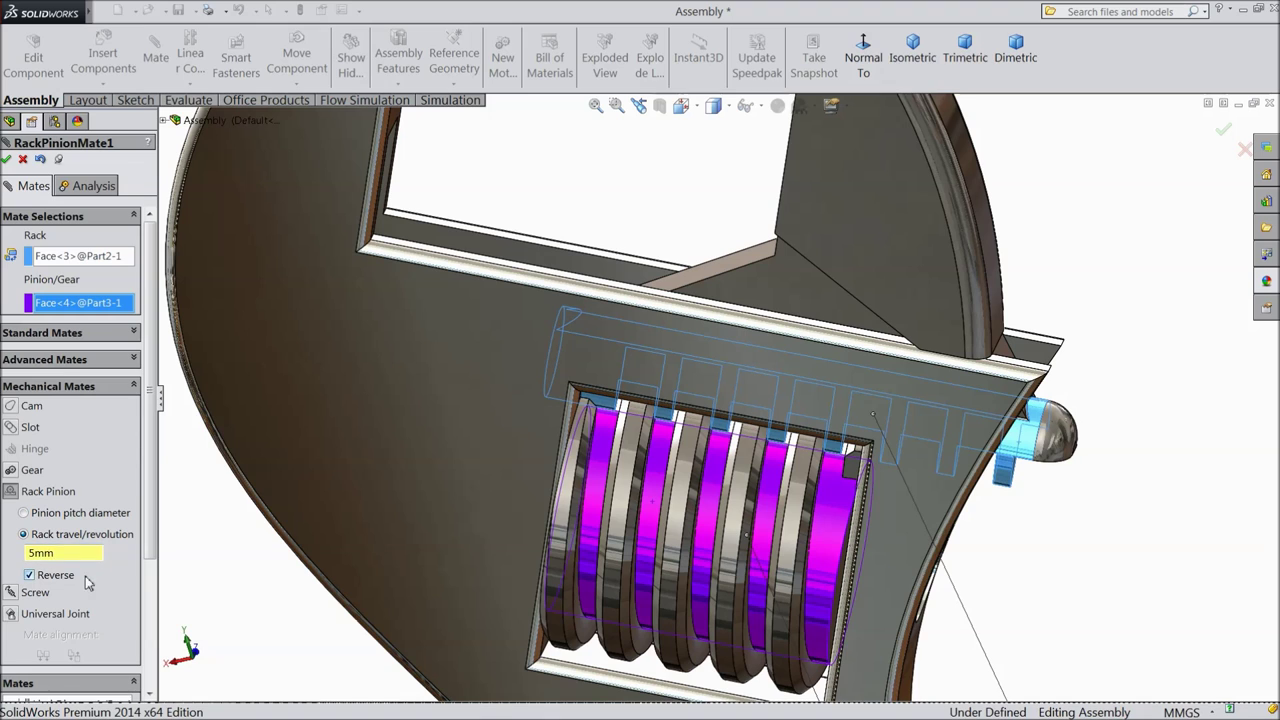
{"action": "left_click", "coordinate": [7, 160]}
{"action": "left_click", "coordinate": [7, 160]}
Slide the movable jaw along the body to test how it drives the worm
{"action": "key", "text": "f"}
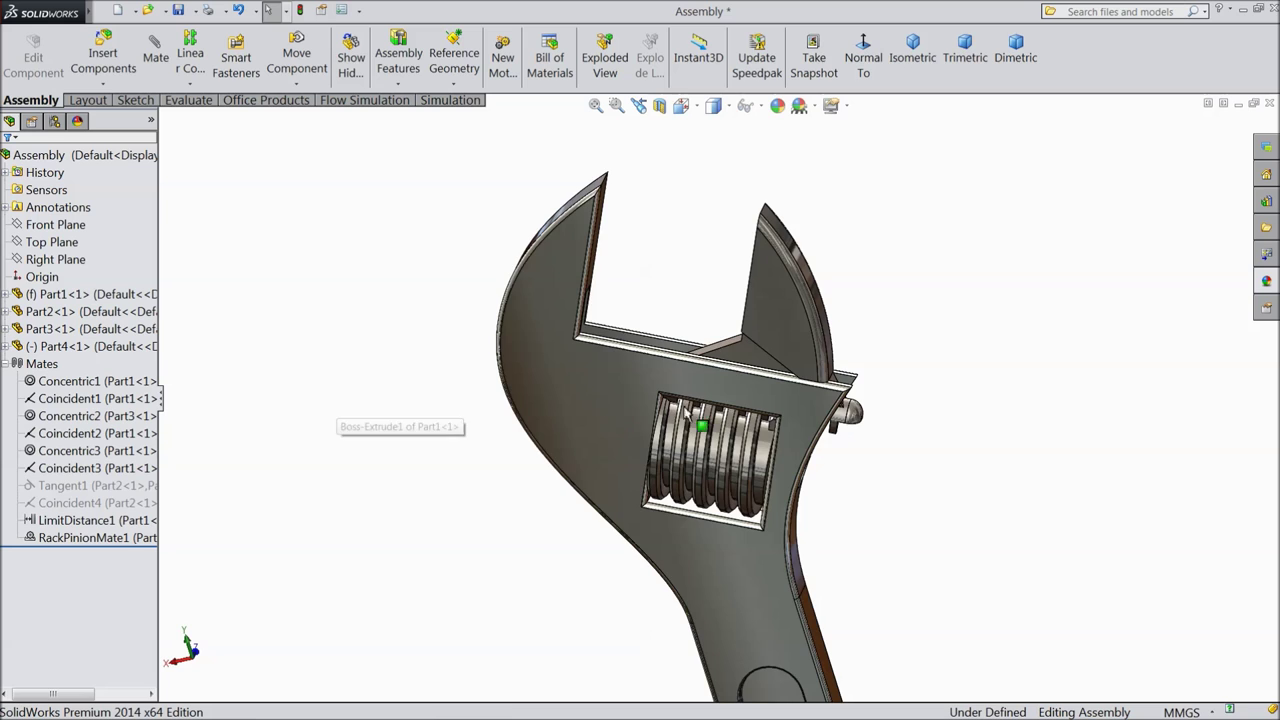
{"action": "scroll", "coordinate": [757, 319], "scroll_direction": "up", "scroll_amount": 3}
{"action": "left_click_drag", "start_coordinate": [758, 320], "coordinate": [815, 372]}
{"action": "key", "text": "Escape"}
Check the jaw and worm motion from the wrench's opposite side by sliding the movable jaw through its travel
{"action": "scroll", "coordinate": [896, 360], "scroll_direction": "up", "scroll_amount": 5}
{"action": "middle_click_drag", "start_coordinate": [896, 360], "coordinate": [640, 409]}
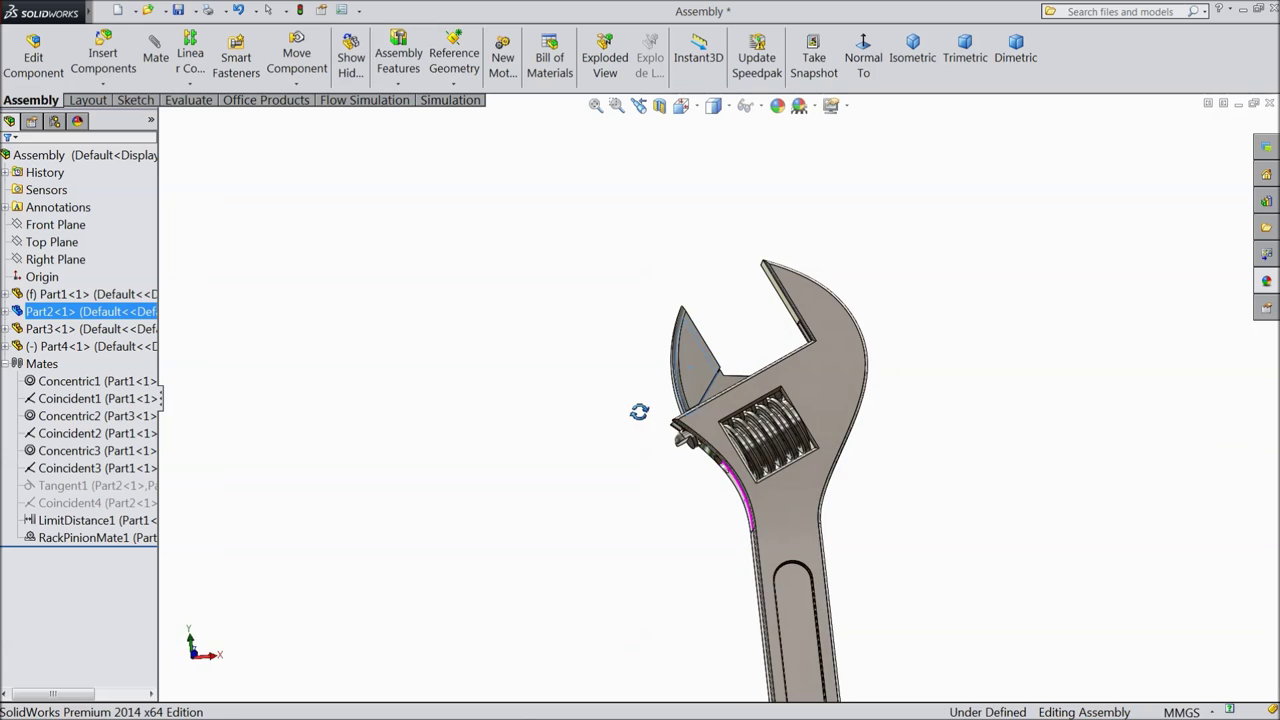
{"action": "scroll", "coordinate": [777, 354], "scroll_direction": "down", "scroll_amount": 5}
{"action": "scroll", "coordinate": [754, 370], "scroll_direction": "up", "scroll_amount": 5}
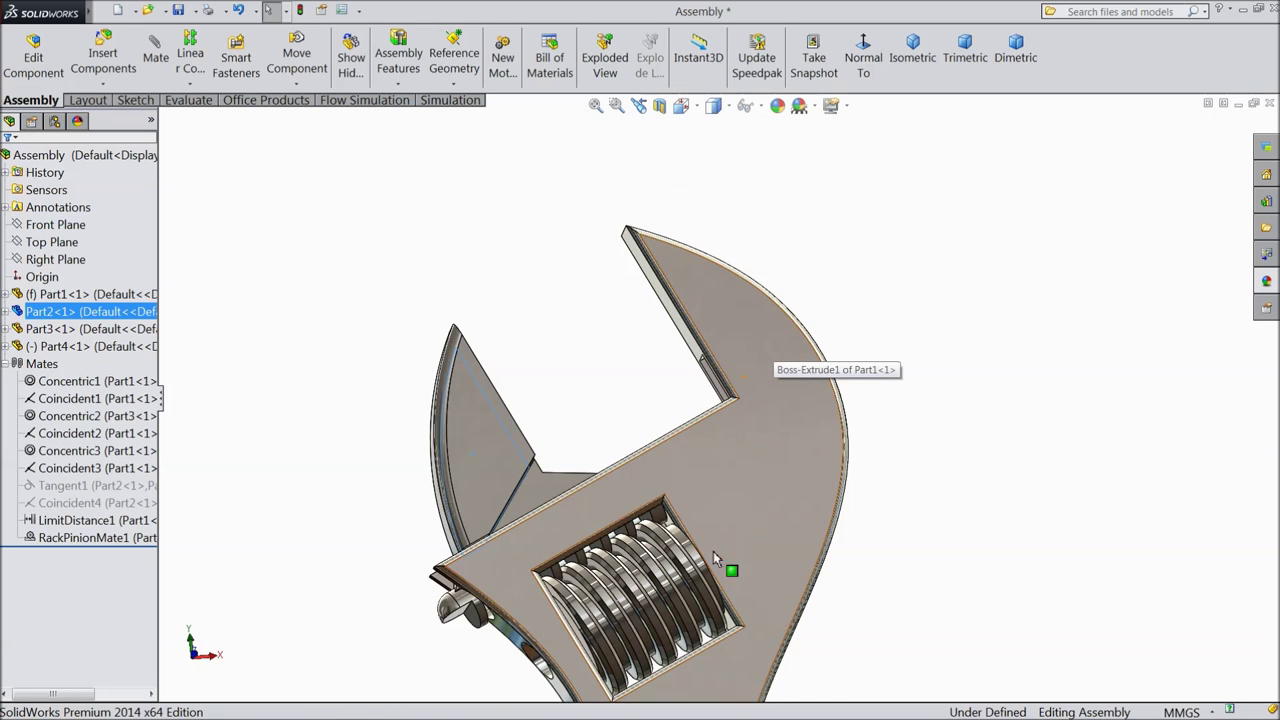
{"action": "scroll", "coordinate": [713, 551], "scroll_direction": "down", "scroll_amount": 5}
{"action": "scroll", "coordinate": [416, 352], "scroll_direction": "down", "scroll_amount": 2}
{"action": "left_click_drag", "start_coordinate": [697, 240], "coordinate": [371, 352]}
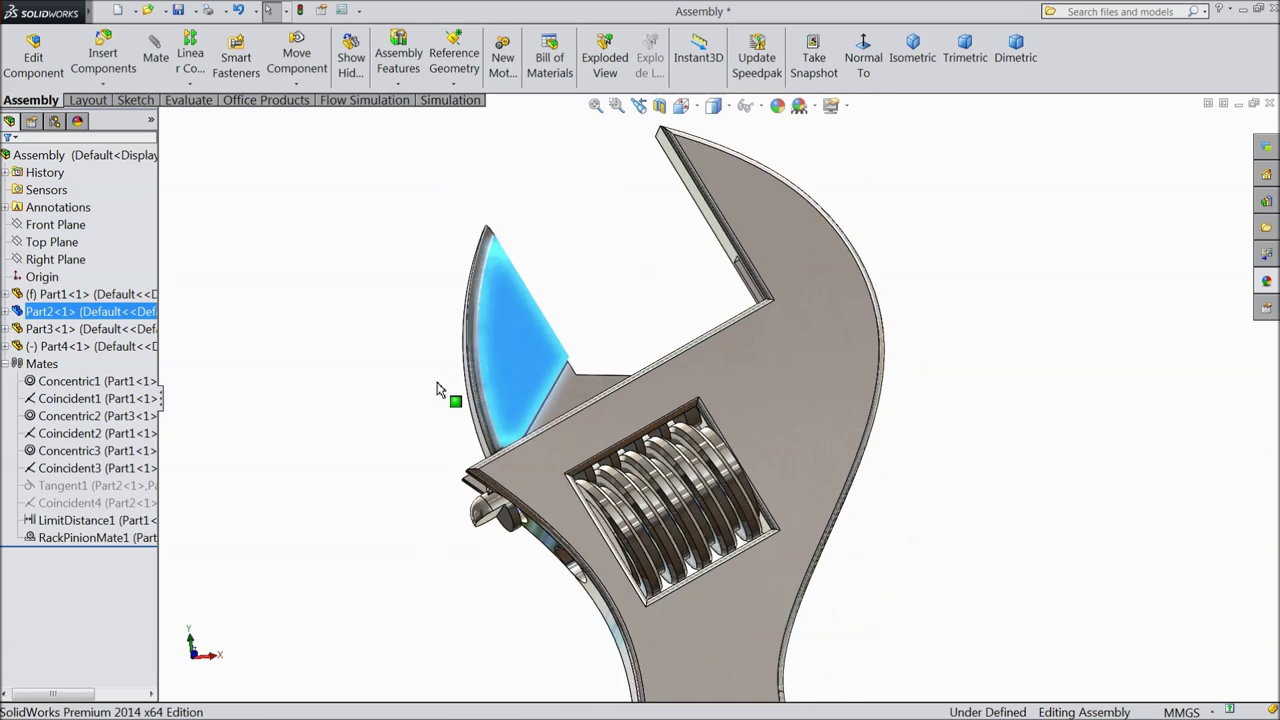
Return to the wrench's first side and slide the movable jaw once more to check its motion
{"action": "scroll", "coordinate": [437, 390], "scroll_direction": "up", "scroll_amount": 2}
{"action": "middle_click_drag", "start_coordinate": [397, 374], "coordinate": [519, 436]}
{"action": "left_click_drag", "start_coordinate": [629, 386], "coordinate": [442, 302]}
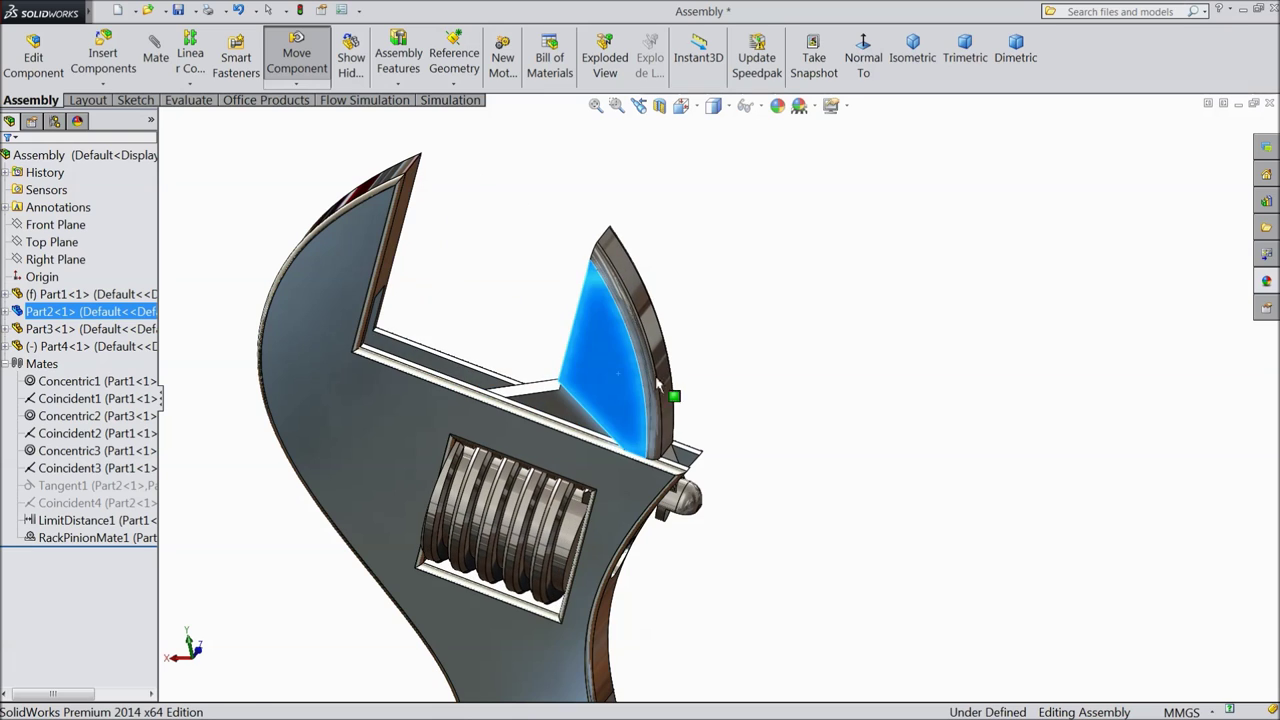
{"action": "key", "text": "Escape"}
Examine the complete wrench assembly from several angles and leave the movable jaw deselected
{"action": "scroll", "coordinate": [760, 390], "scroll_direction": "up", "scroll_amount": 4}
{"action": "scroll", "coordinate": [780, 533], "scroll_direction": "up", "scroll_amount": 2}
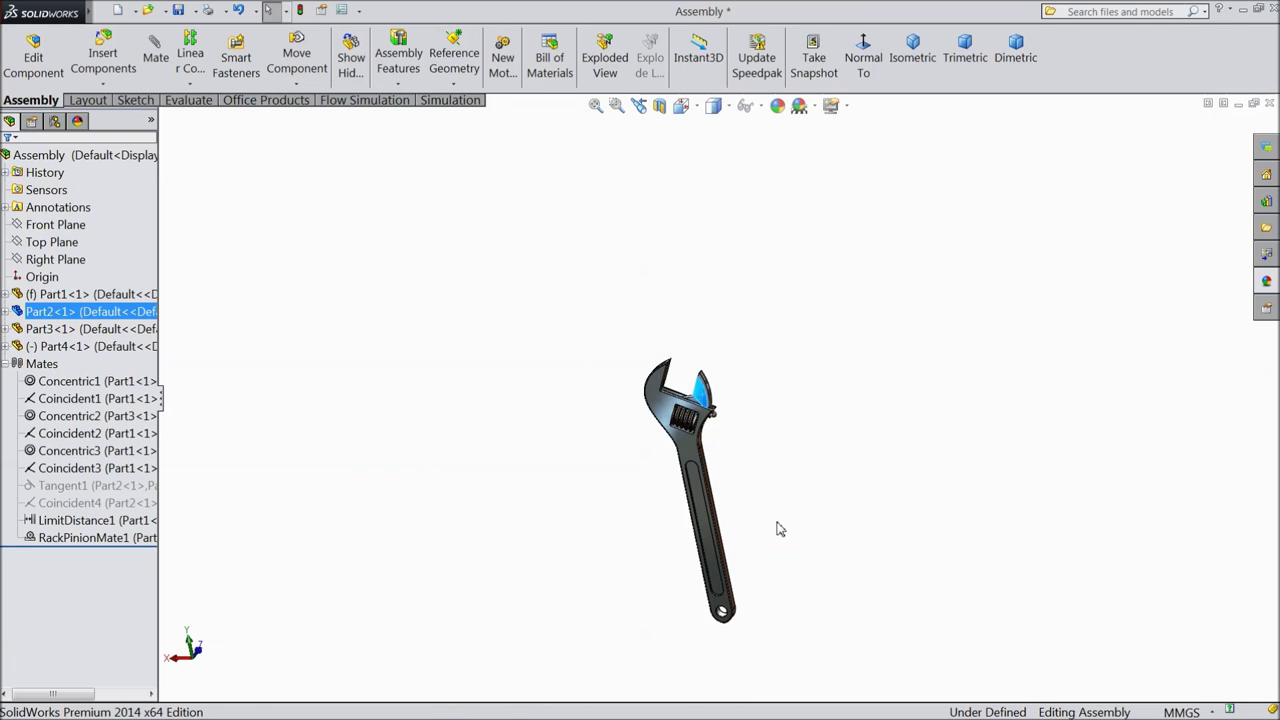
{"action": "middle_click_drag", "start_coordinate": [814, 429], "coordinate": [580, 574]}
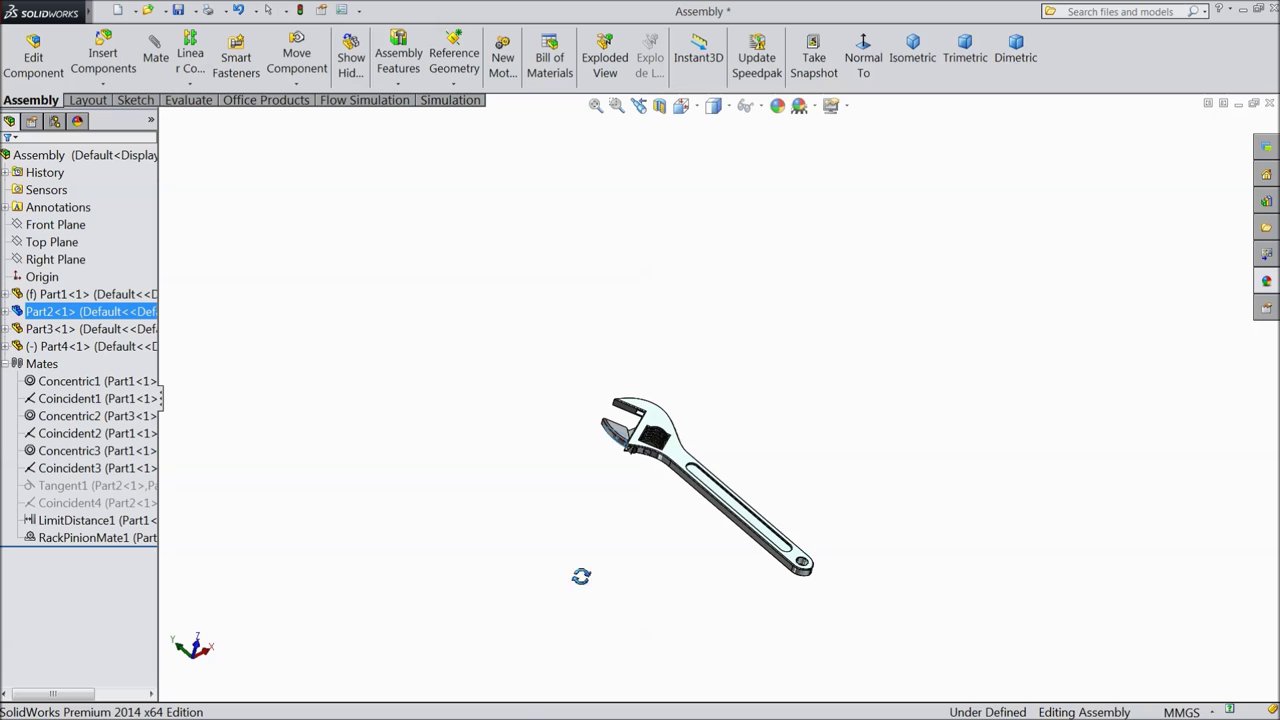
{"action": "scroll", "coordinate": [755, 508], "scroll_direction": "down", "scroll_amount": 3}
{"action": "middle_click_drag", "start_coordinate": [755, 508], "coordinate": [609, 500]}
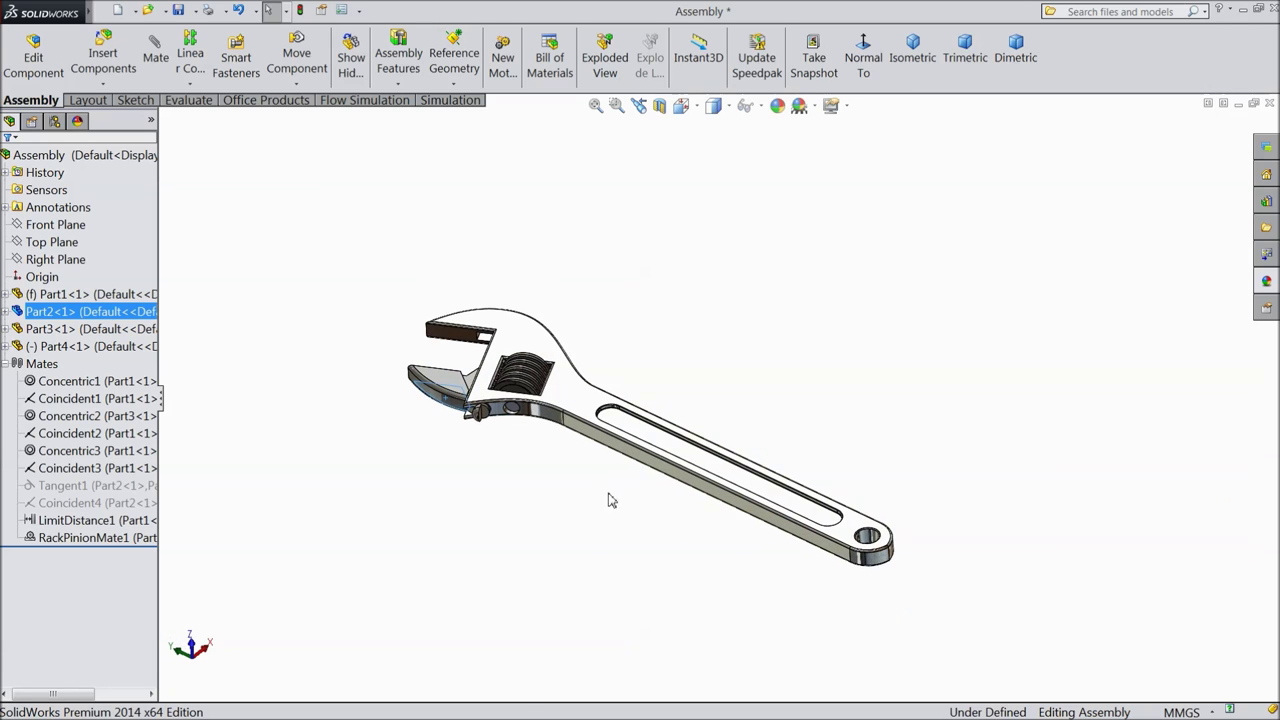
{"action": "scroll", "coordinate": [618, 480], "scroll_direction": "down", "scroll_amount": 4}
{"action": "scroll", "coordinate": [630, 412], "scroll_direction": "down", "scroll_amount": 2}
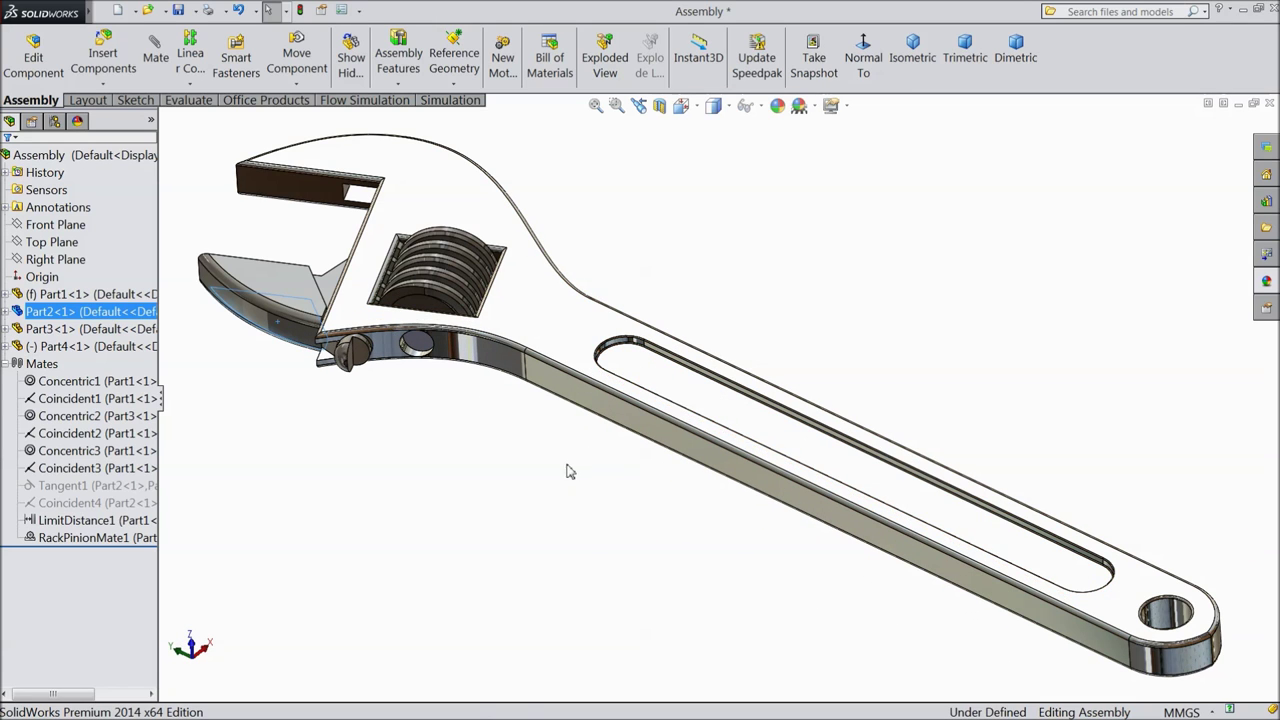
{"action": "left_click", "coordinate": [520, 467]}
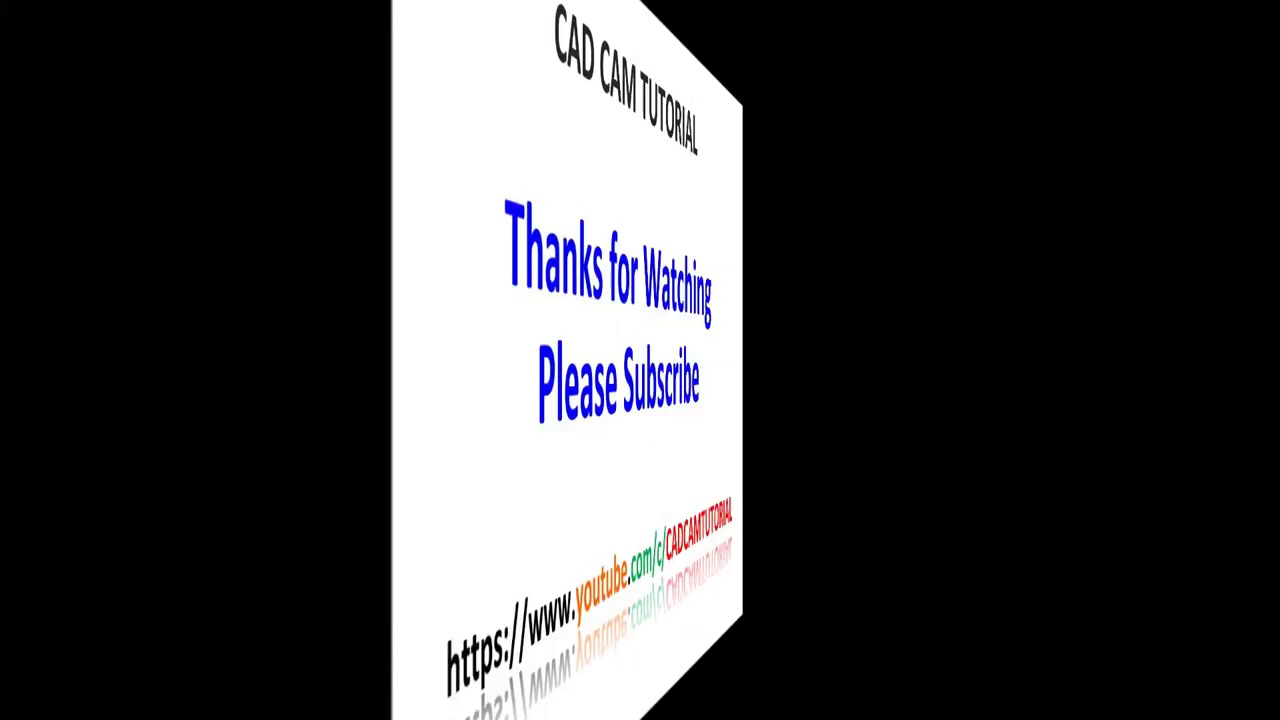